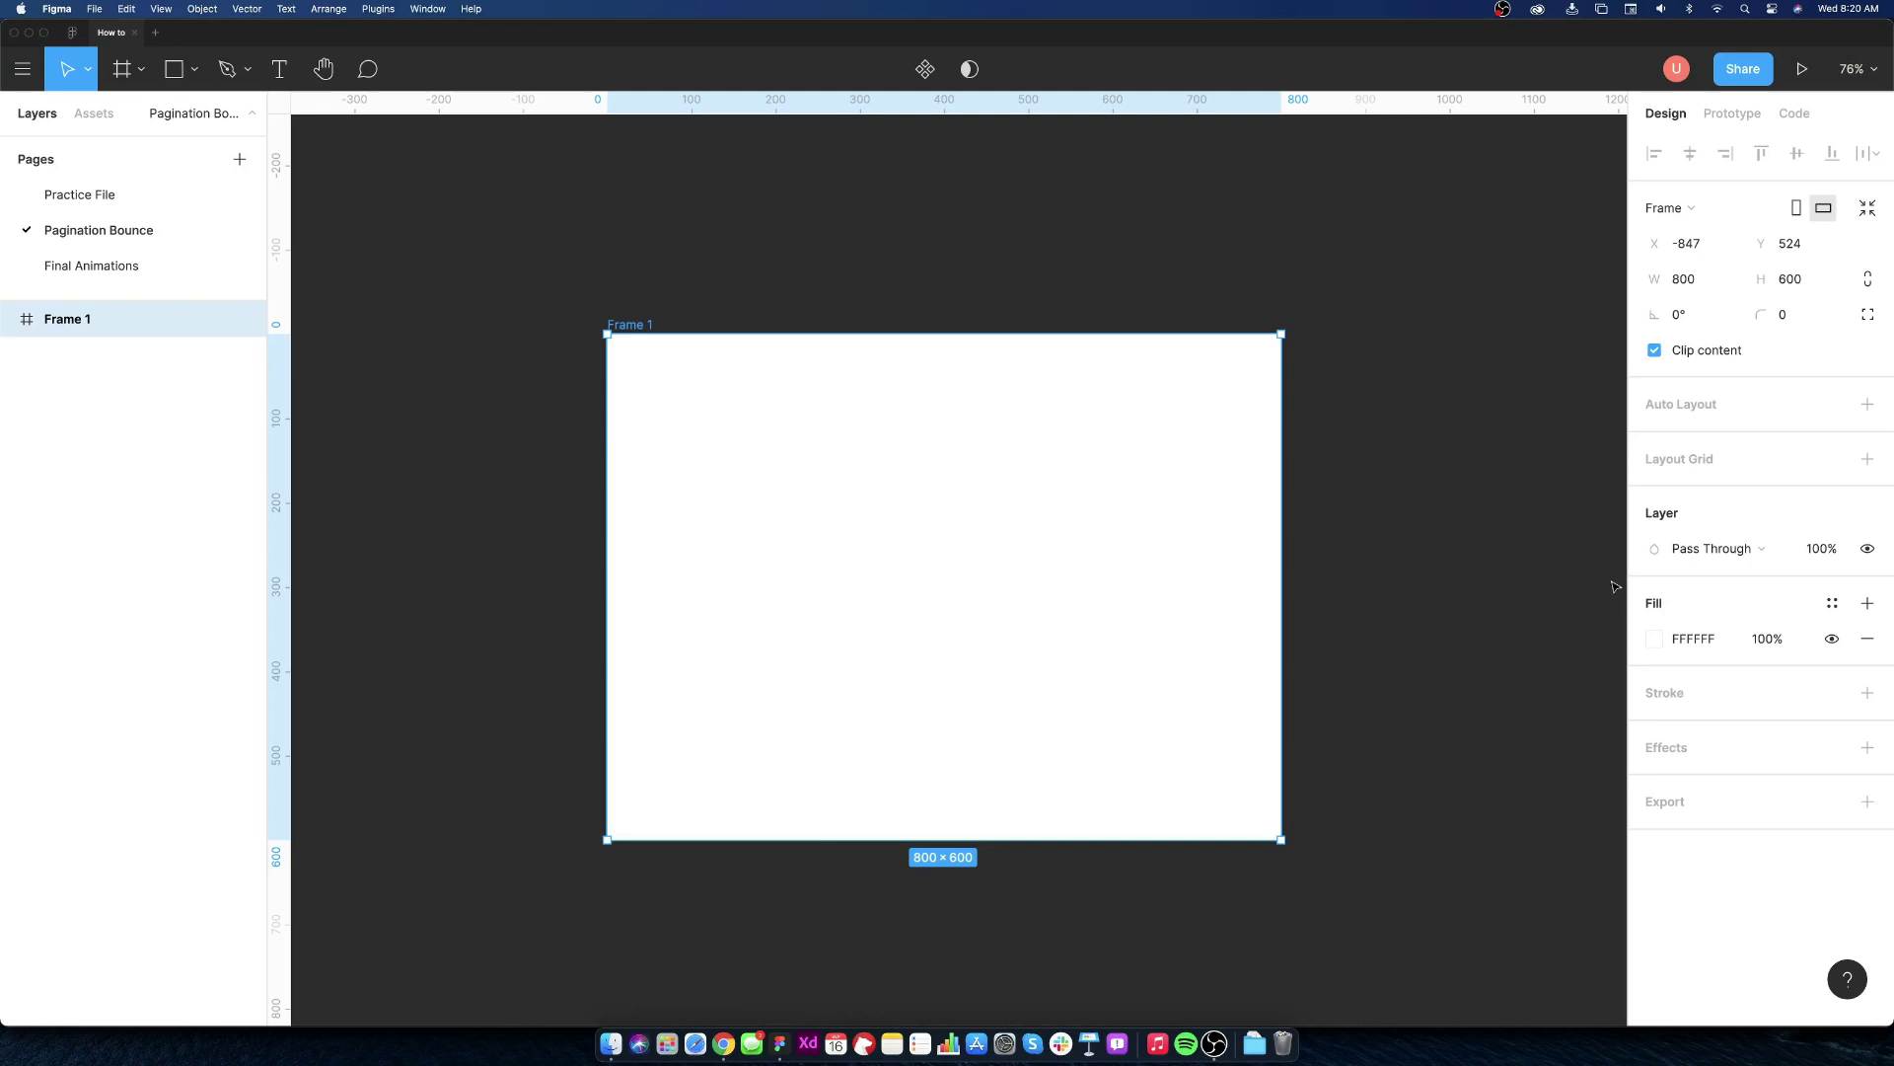
# - Change Frame 1's fill from white to a bright sky blue in the colour picker
pyautogui.click(1655, 638)
pyautogui.click(1523, 764)
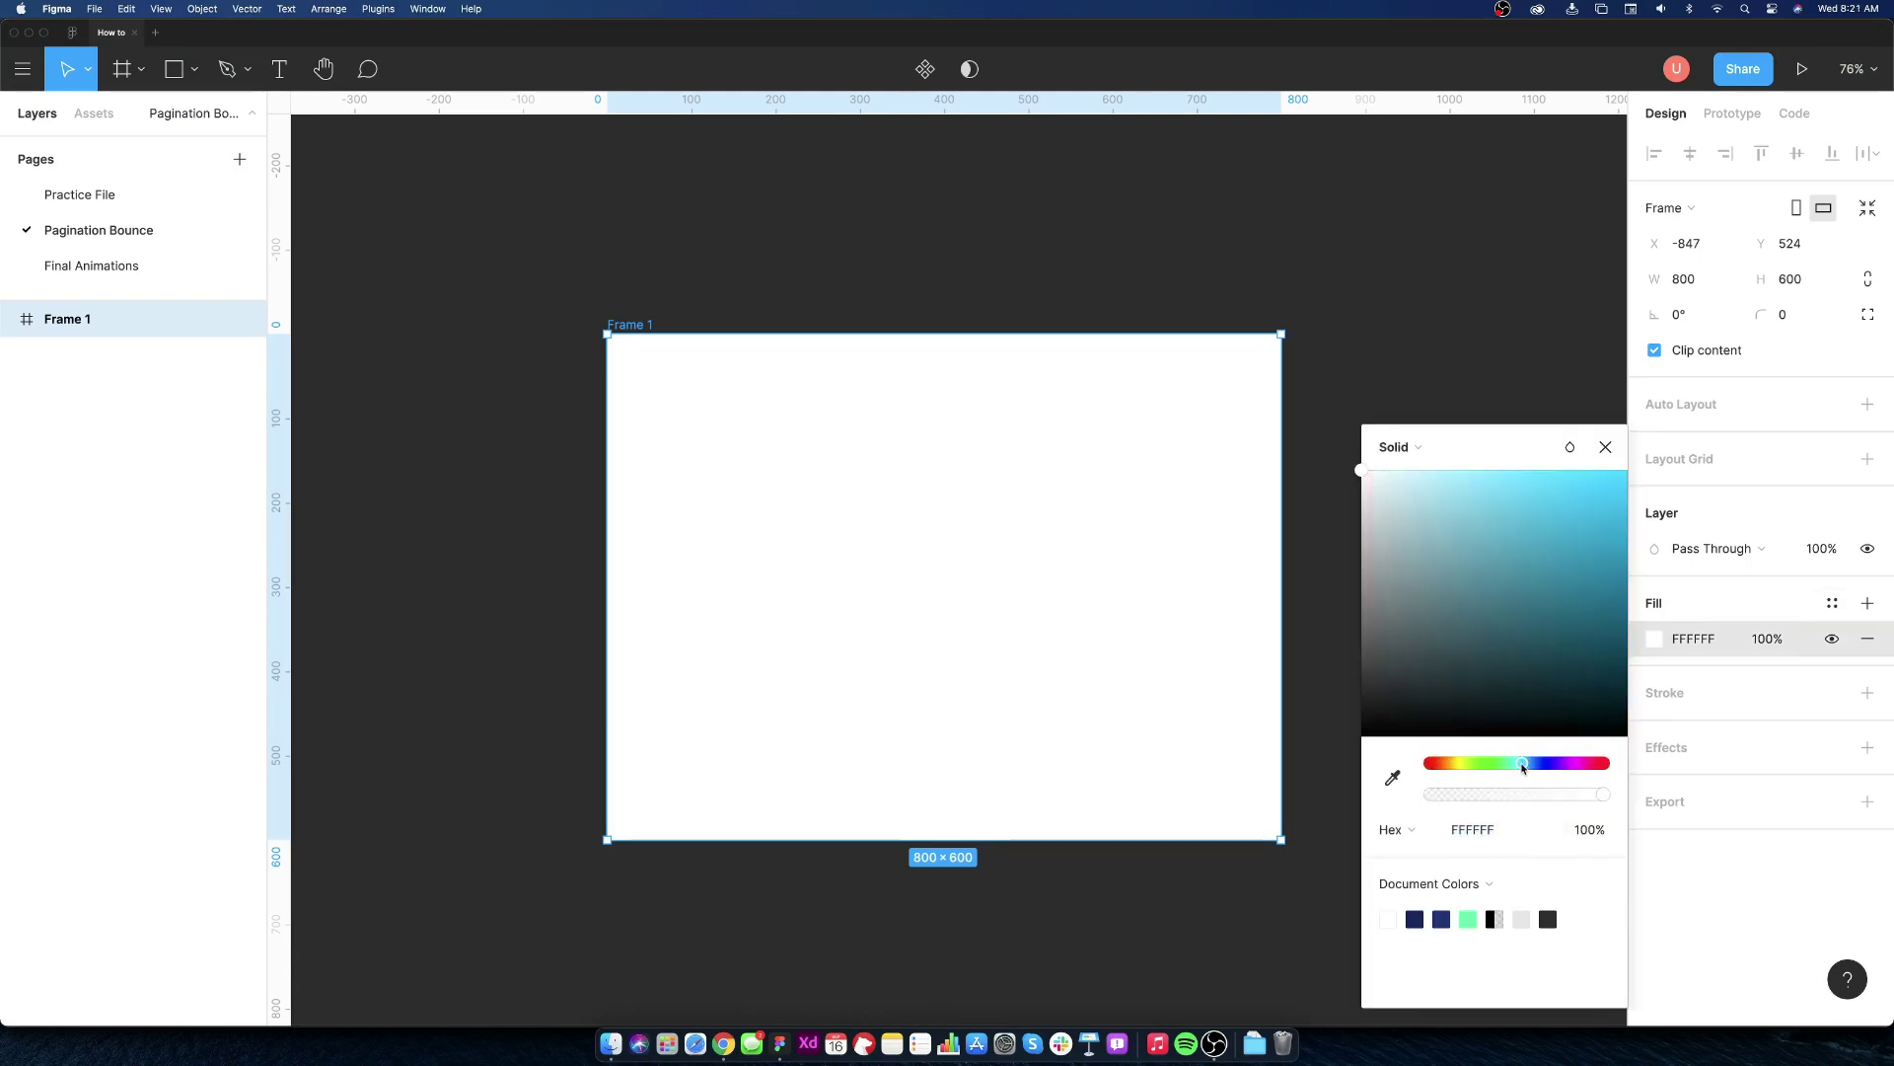
pyautogui.click(1589, 512)
pyautogui.click(1528, 764)
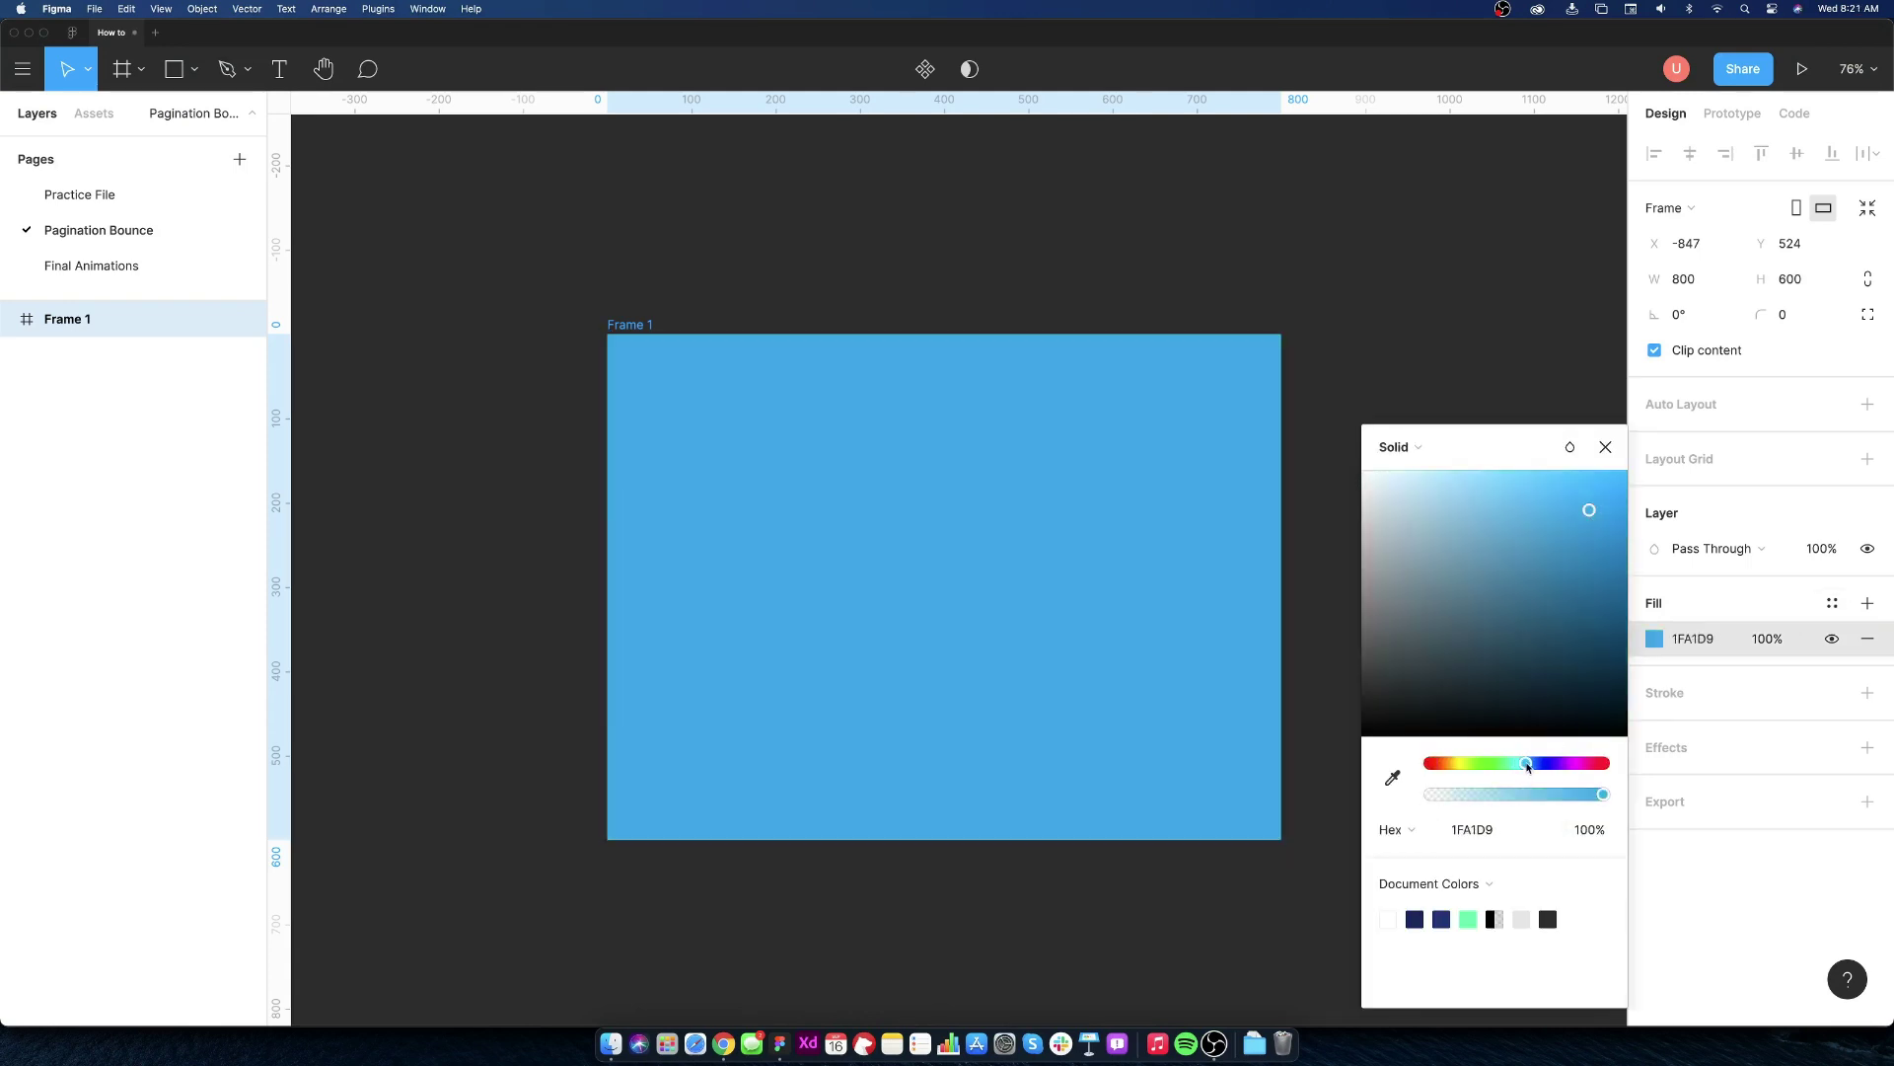
pyautogui.click(1581, 474)
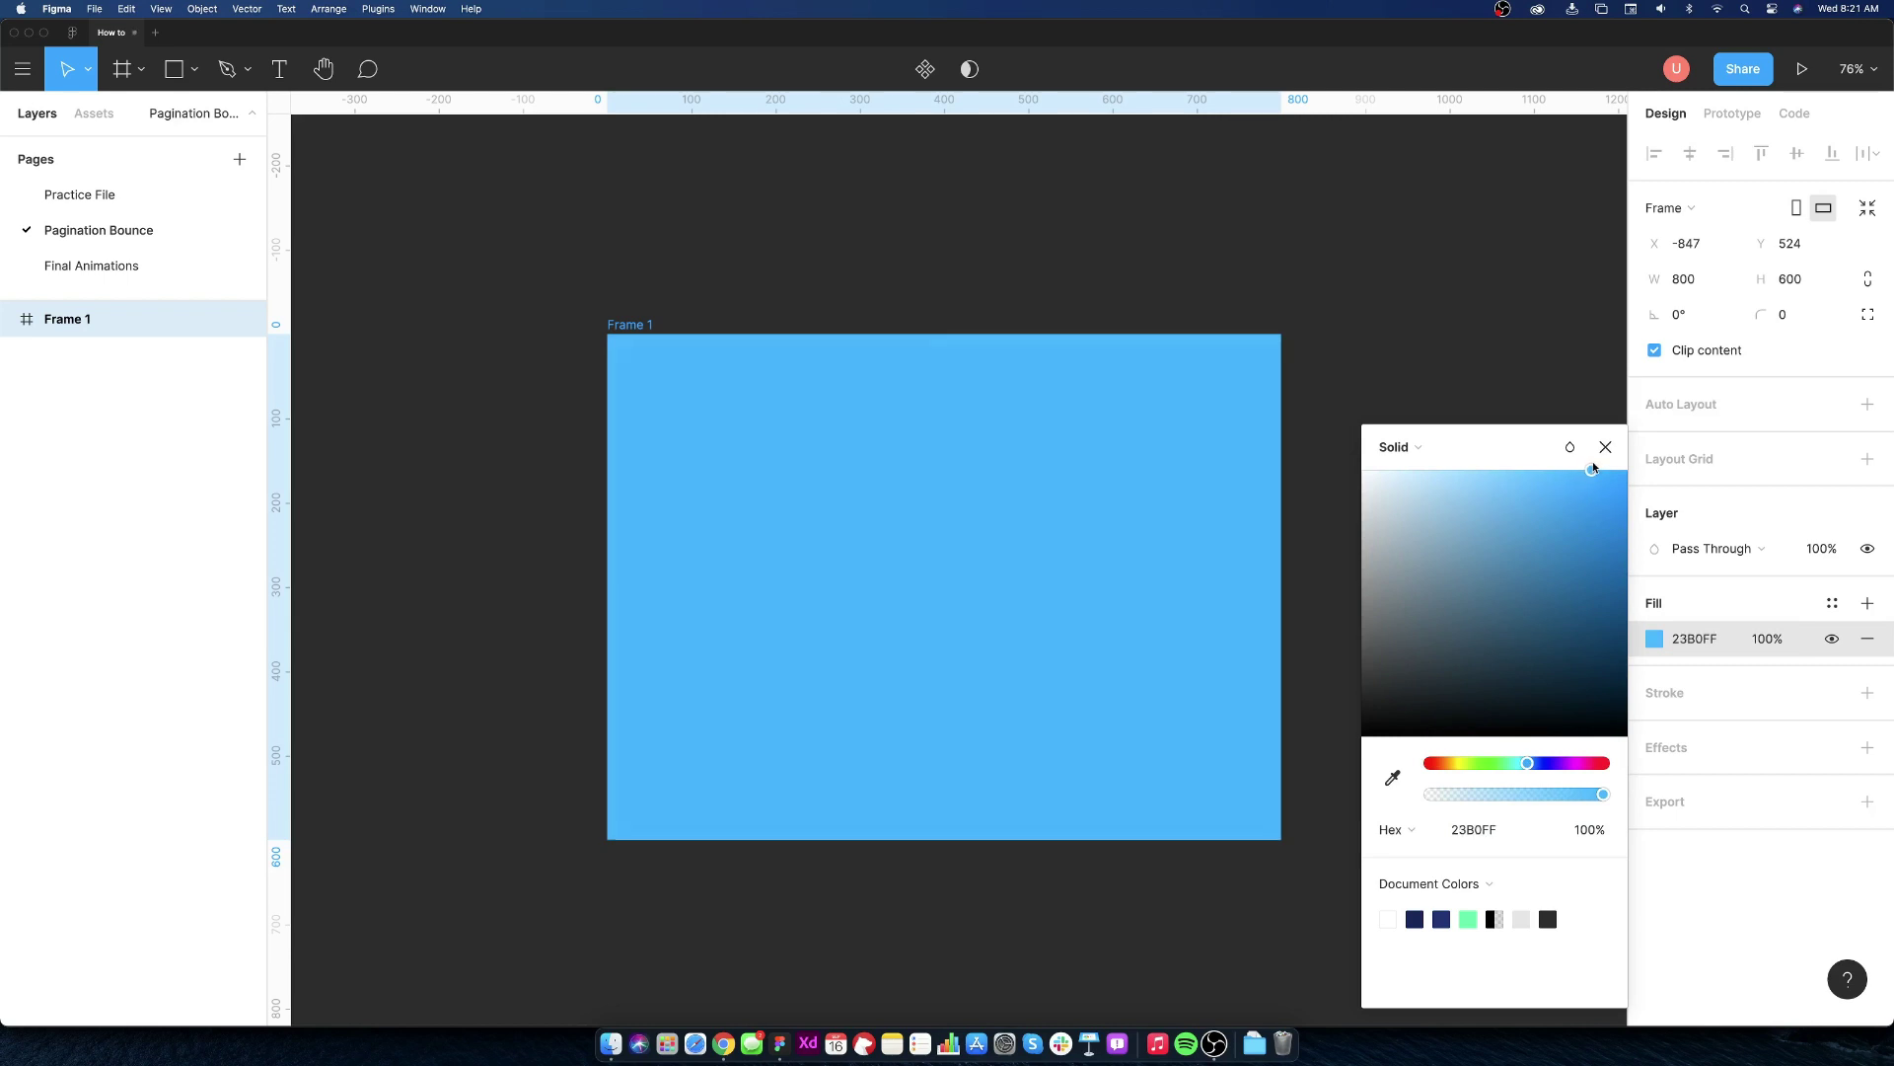
pyautogui.moveTo(1581, 470); pyautogui.dragTo(1600, 482)
pyautogui.click(1605, 448)
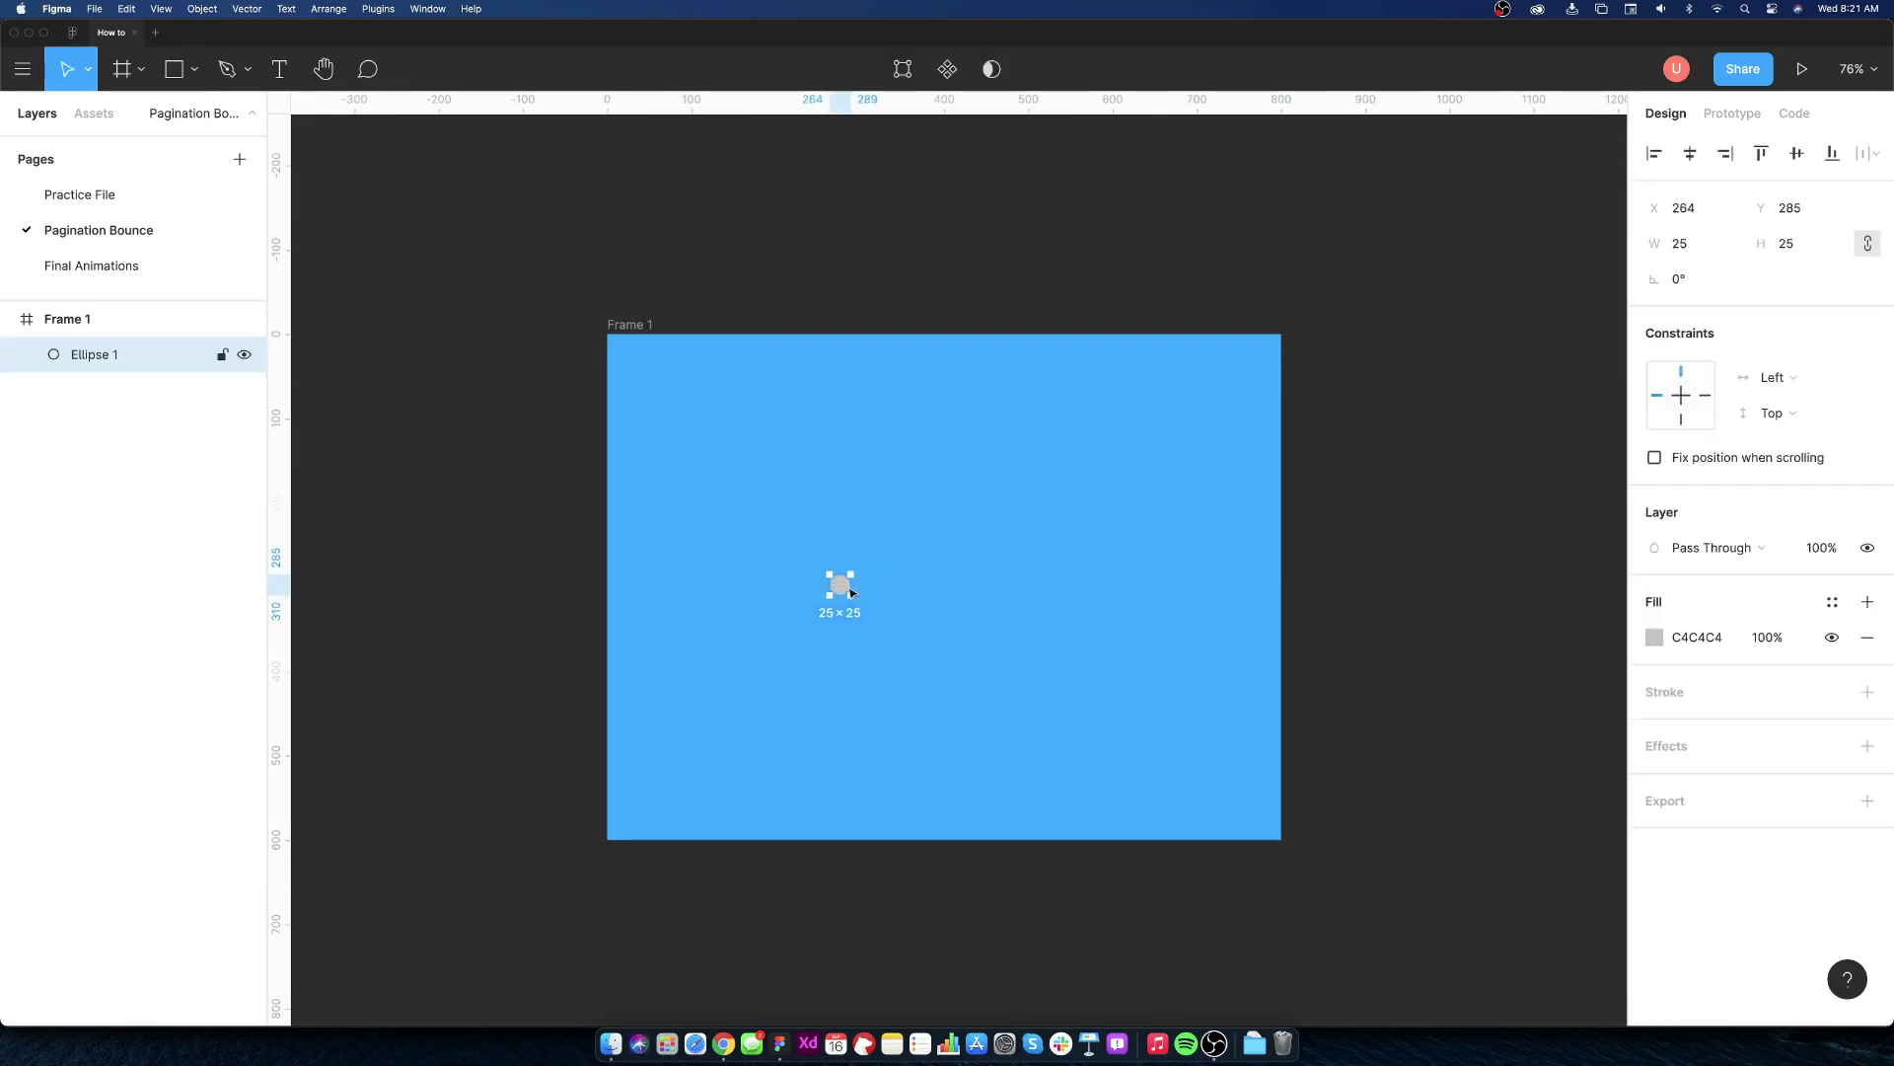
# - Duplicate the dot twice, make all three white (FFFFFF) and centre the row in the frame
pyautogui.moveTo(850, 590); pyautogui.dragTo(906, 589)
pyautogui.press('super+d')
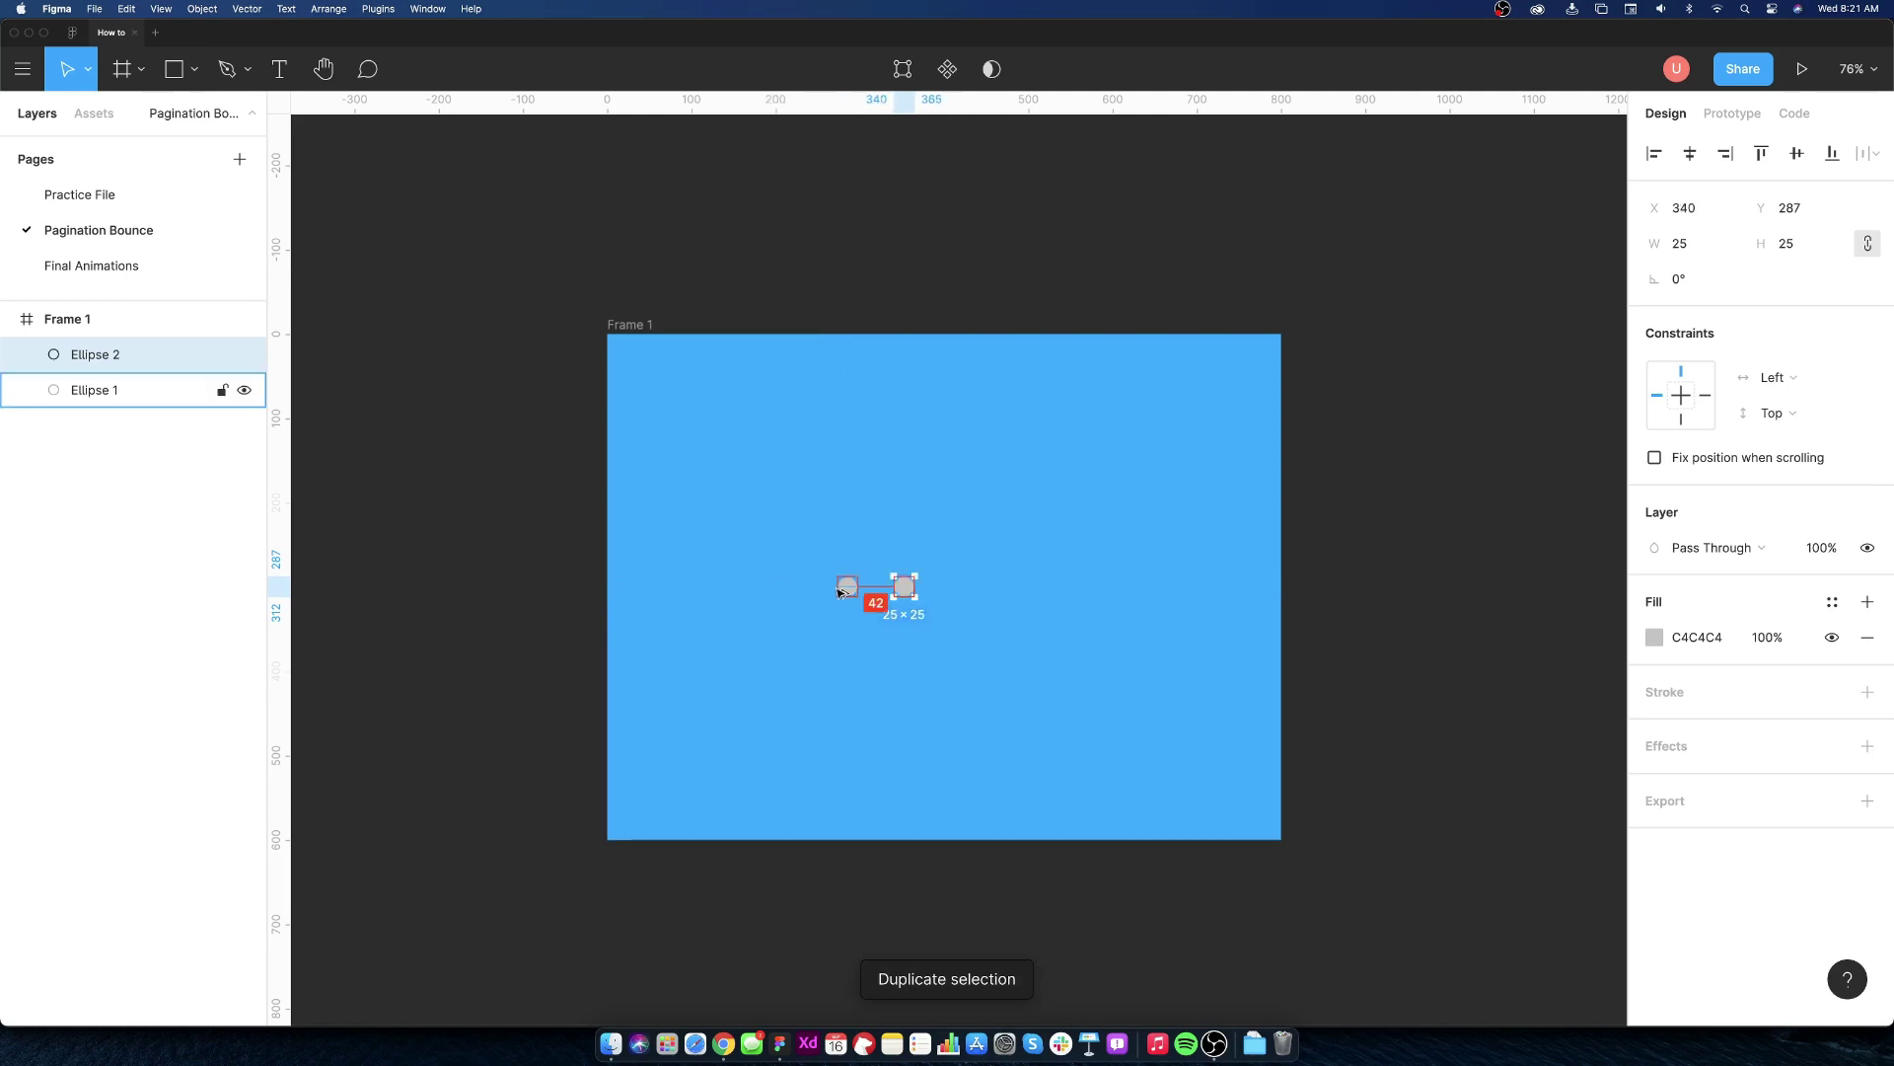
pyautogui.press('super+d')
pyautogui.keyDown('shift'); pyautogui.click(900, 588); pyautogui.keyUp('shift')
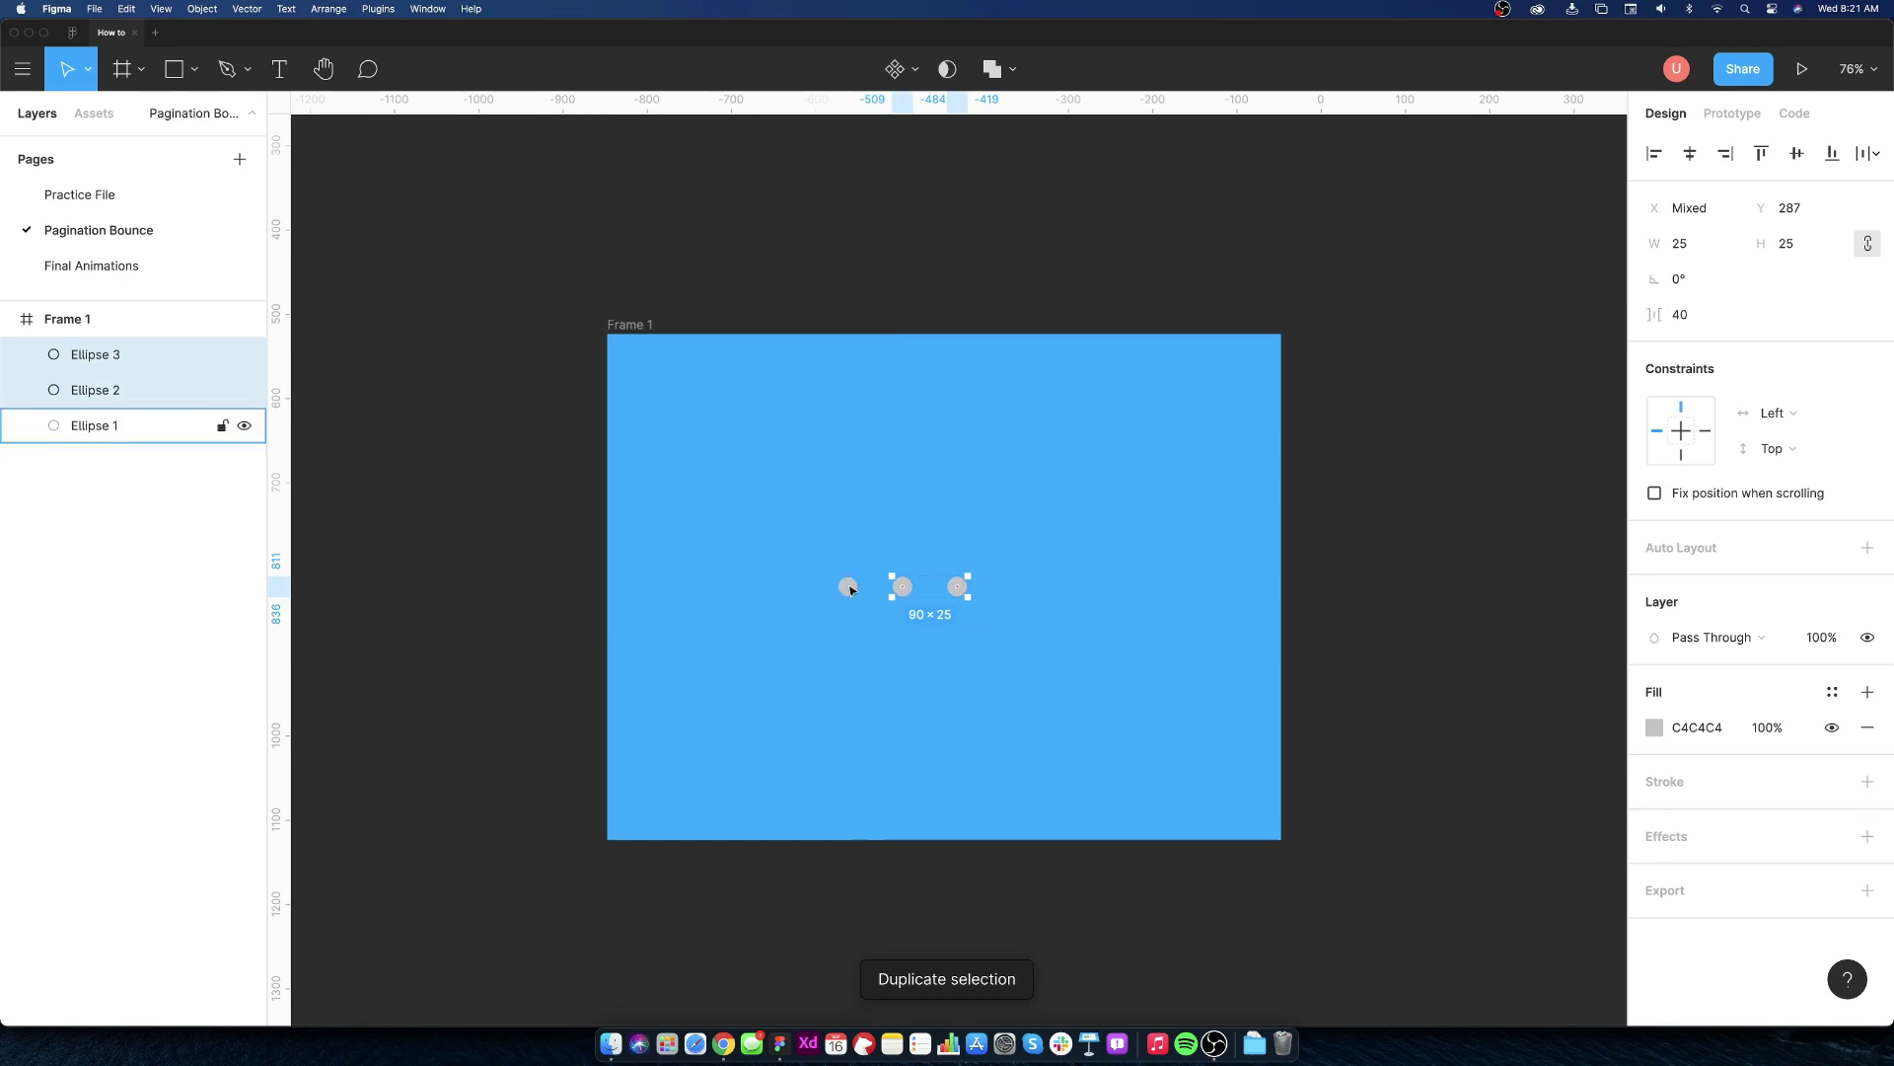
pyautogui.click(1656, 727)
pyautogui.click(1387, 919)
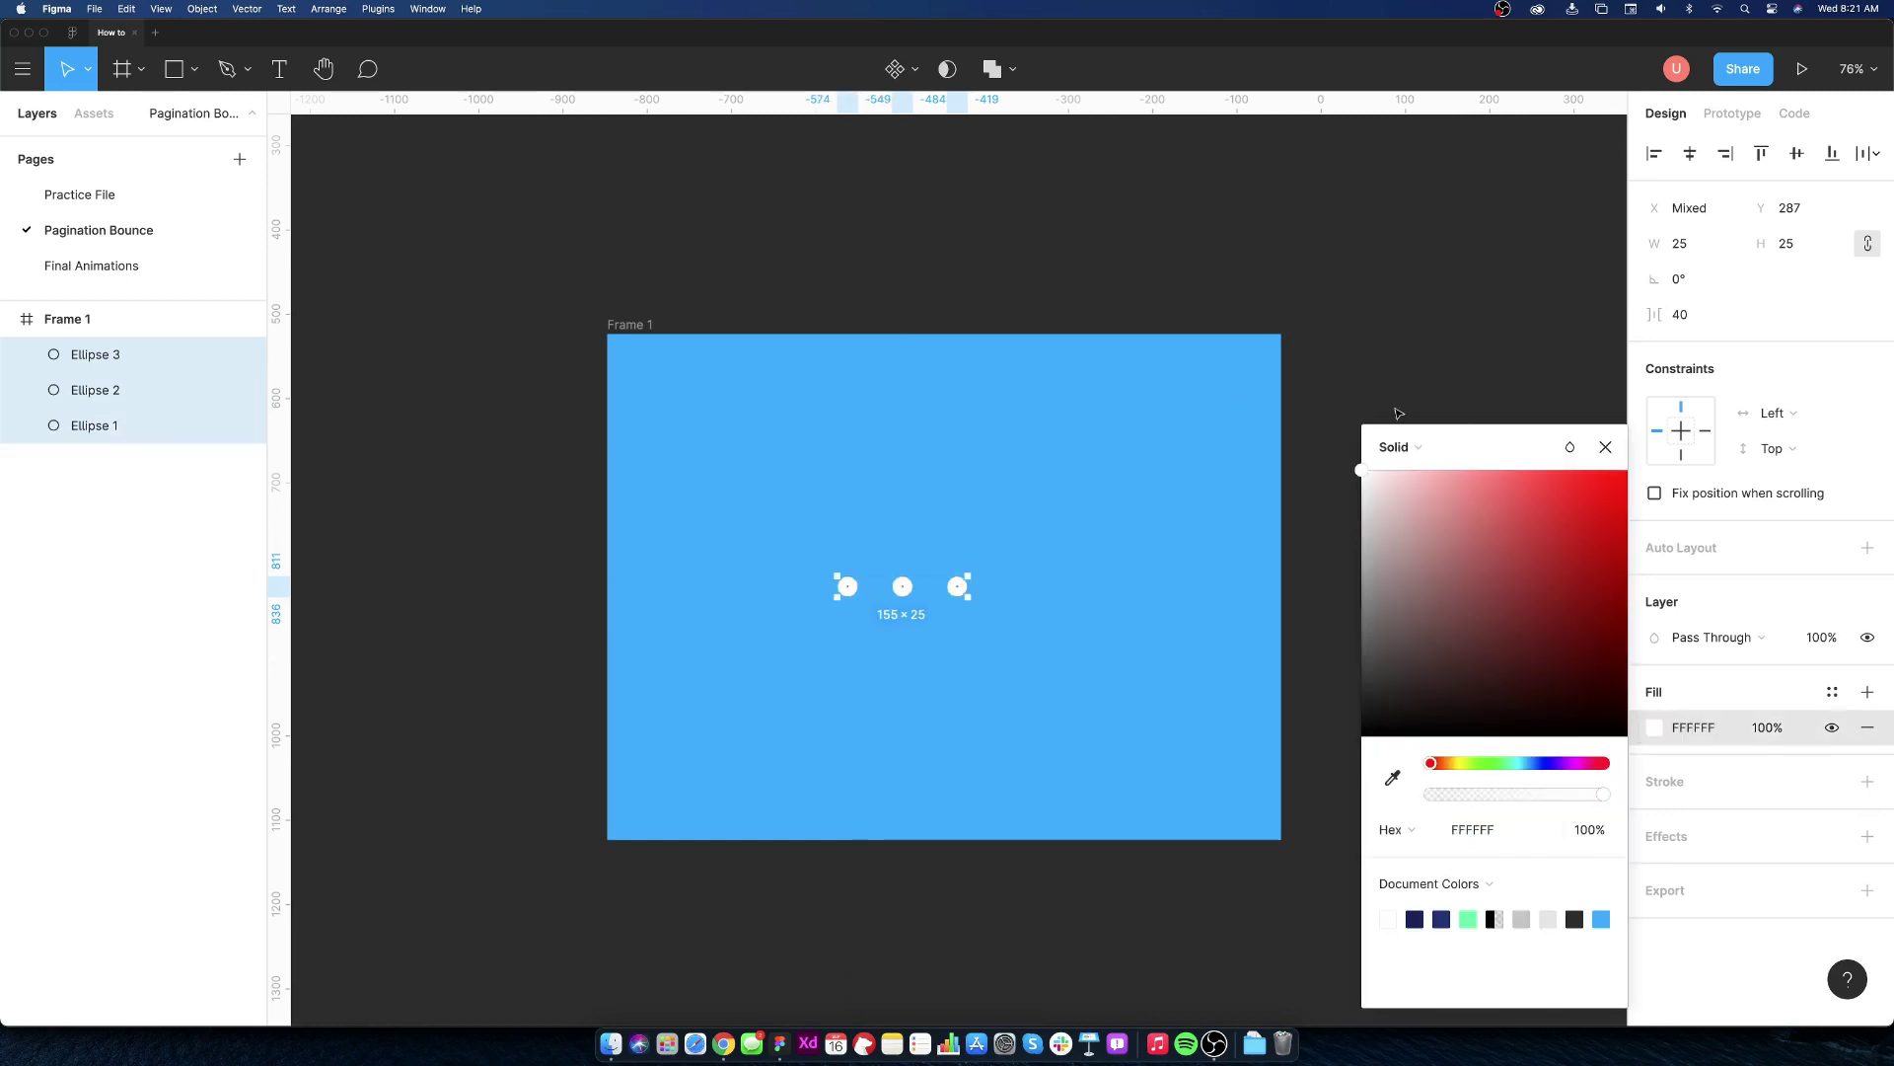
pyautogui.click(1604, 447)
pyautogui.moveTo(956, 587); pyautogui.dragTo(997, 589)
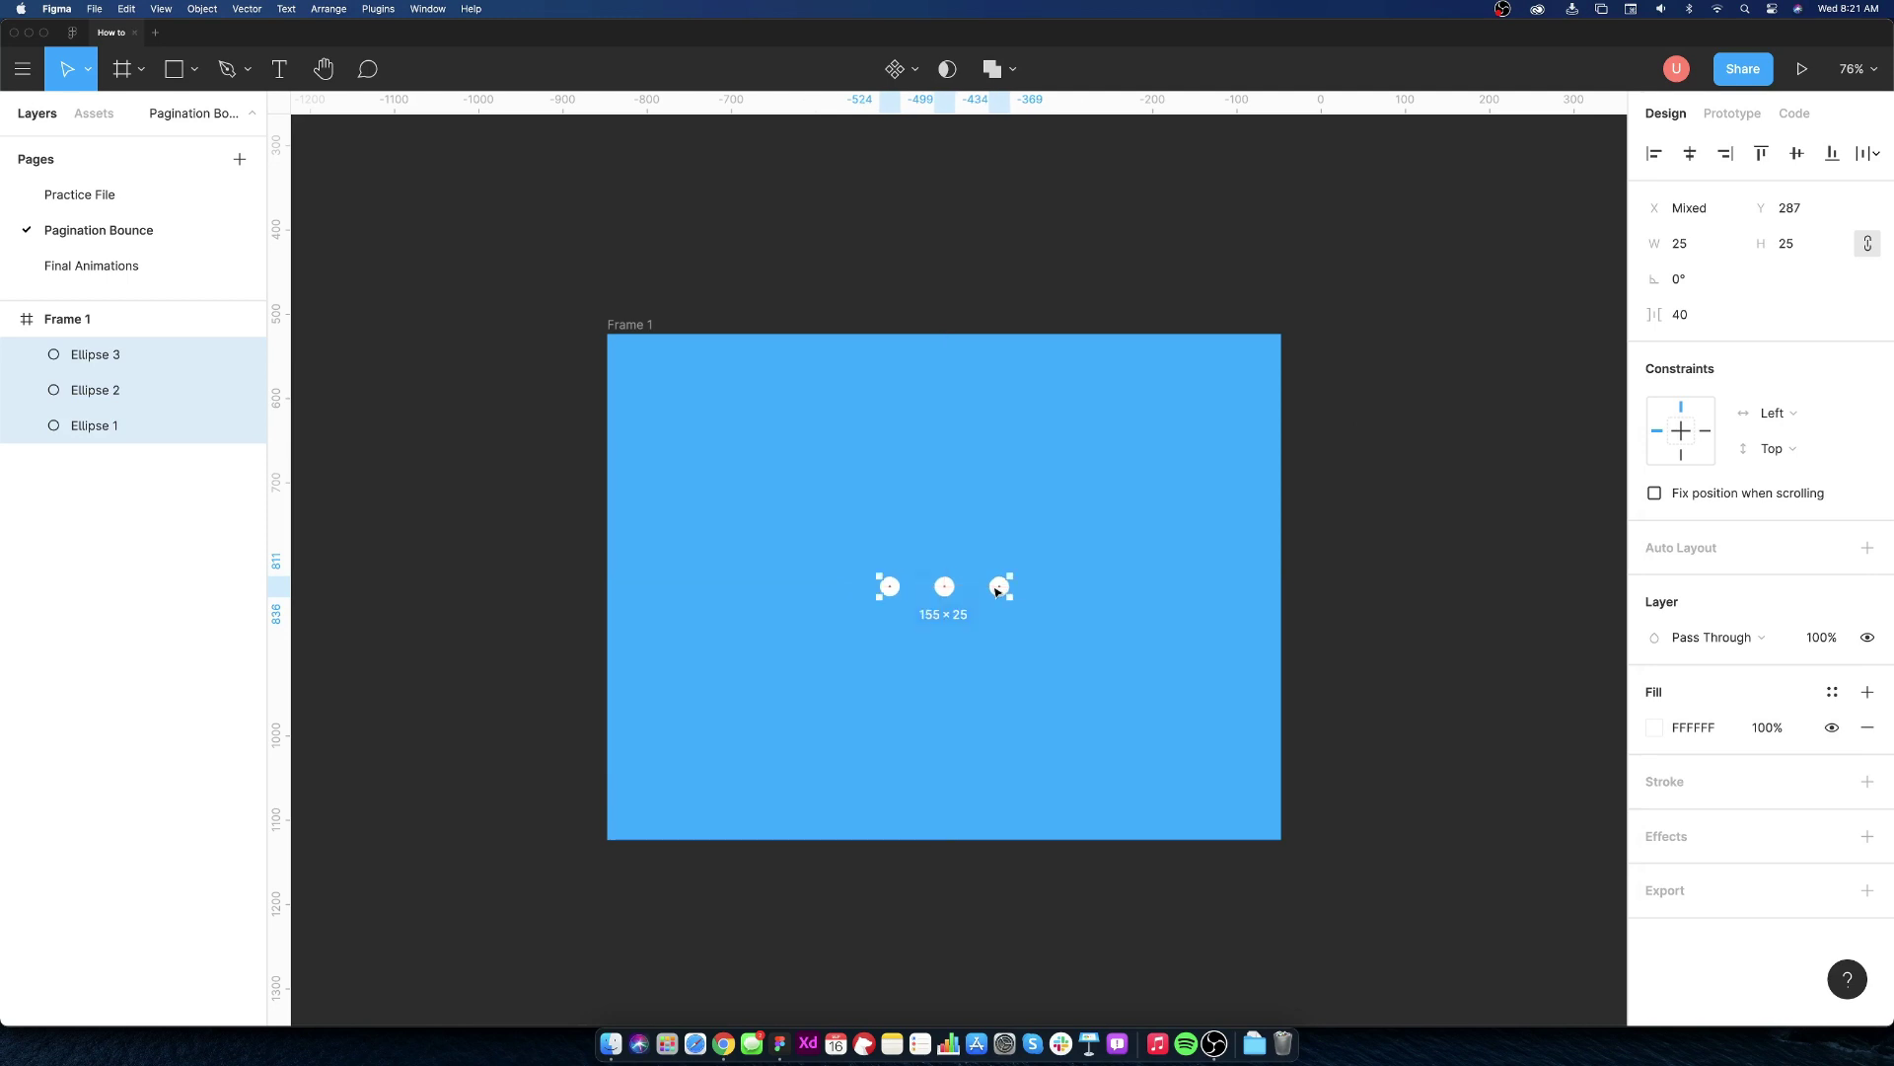
# - Lower the layer opacity of the second and third dots so they appear faded
pyautogui.click(1309, 626)
pyautogui.click(944, 588)
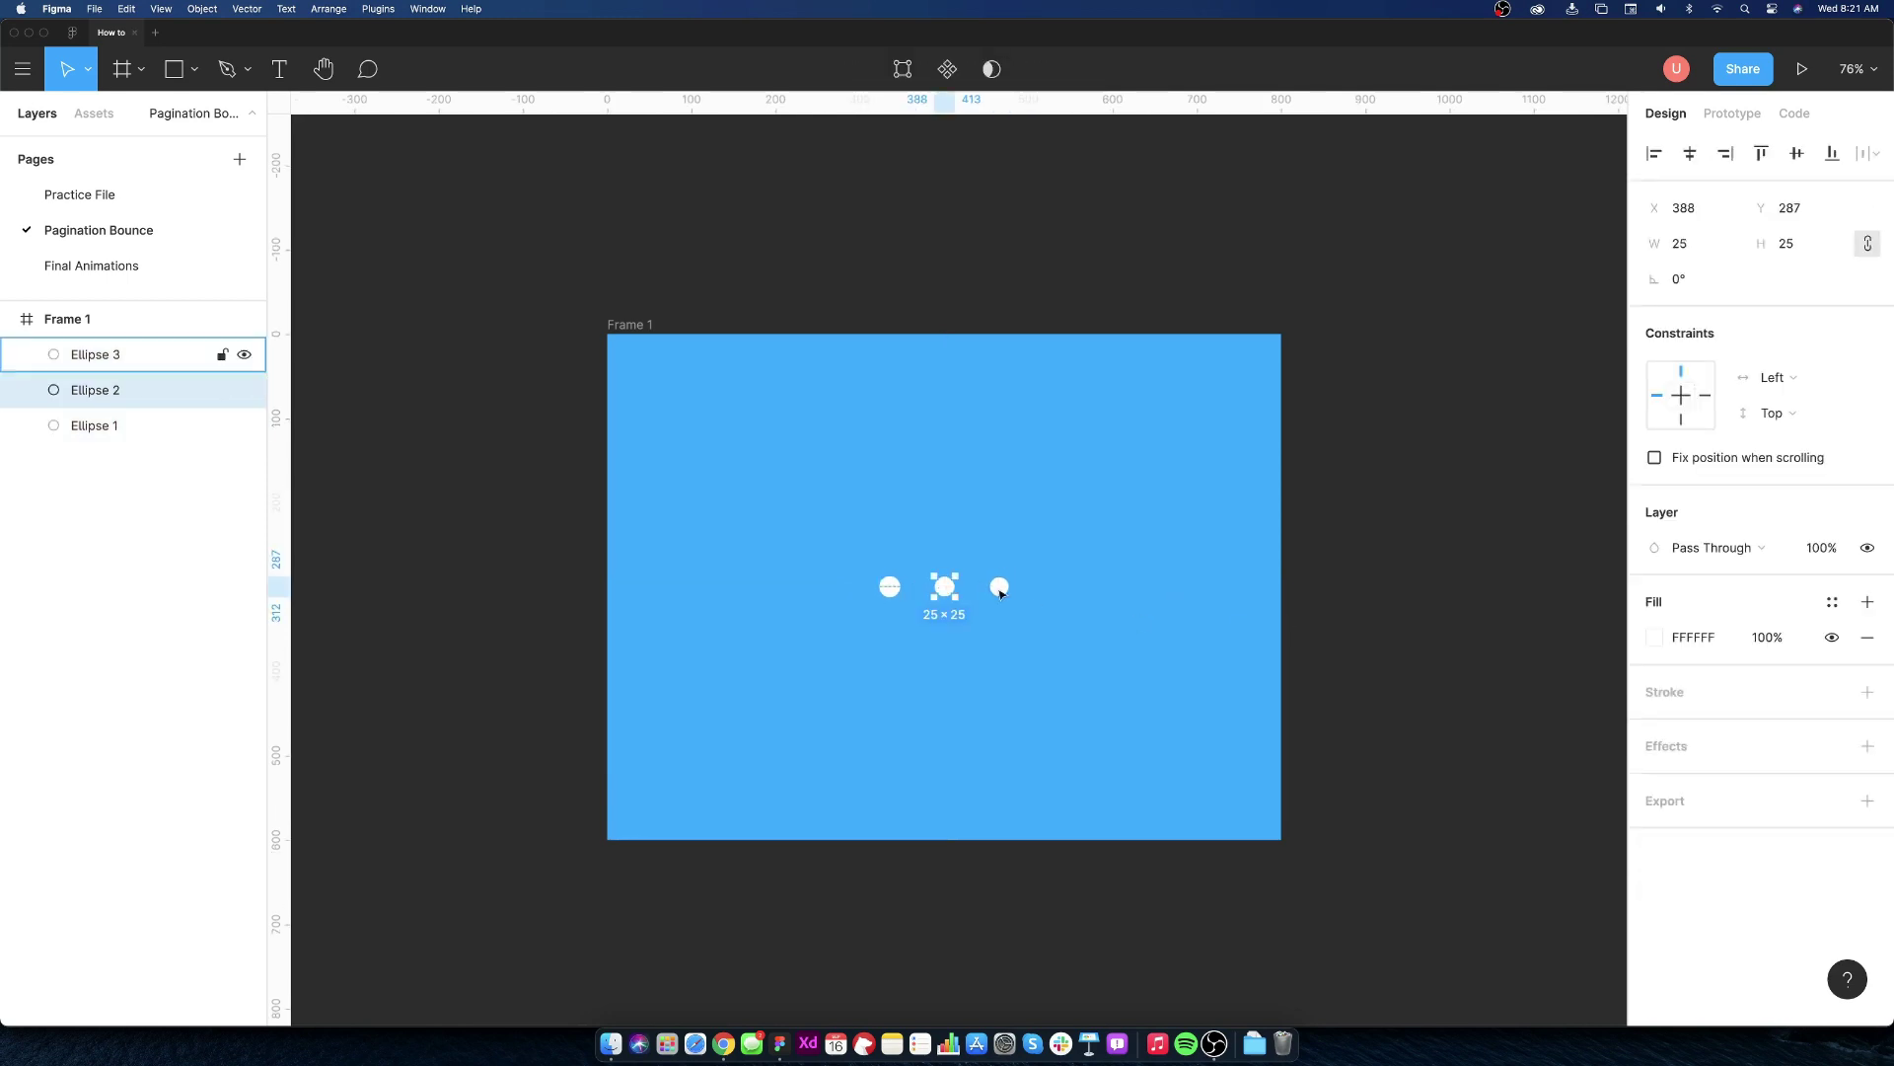
pyautogui.click(1818, 637)
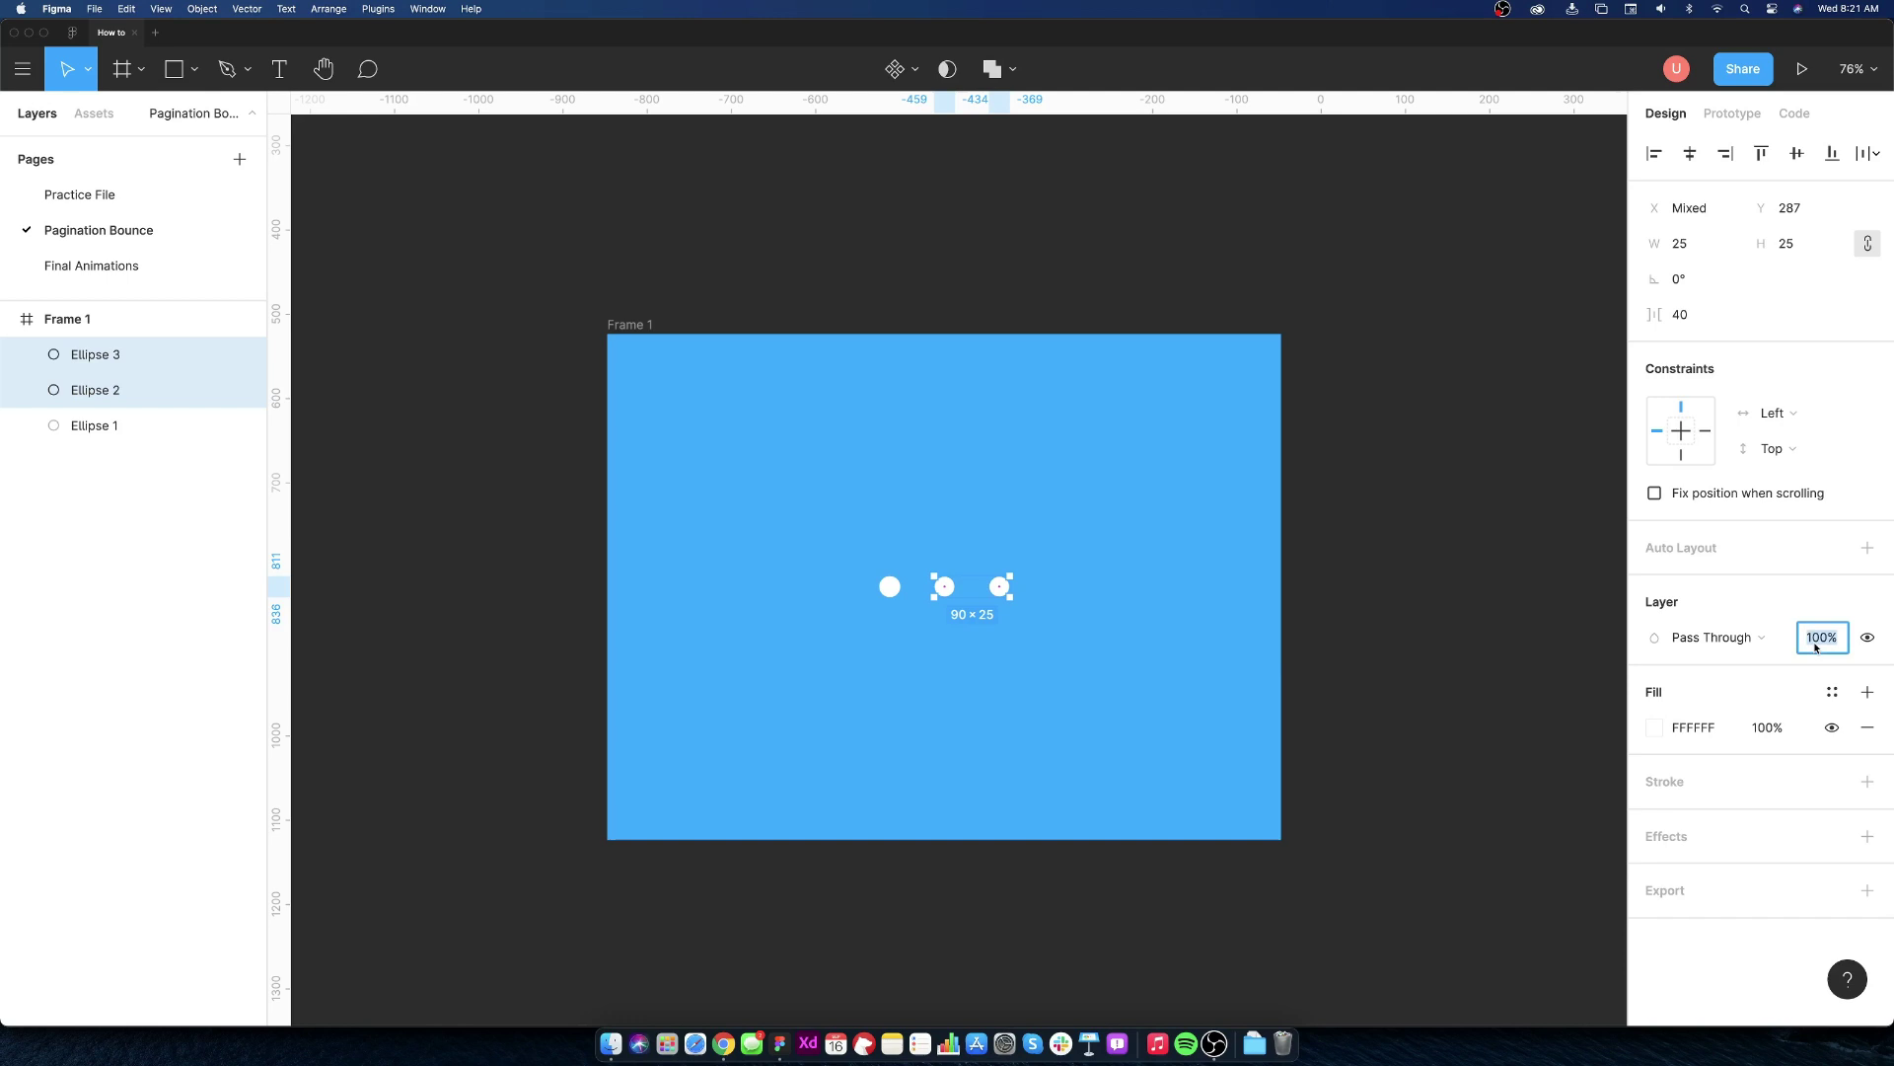
pyautogui.write('20')
pyautogui.press('Return')
pyautogui.click(1462, 635)
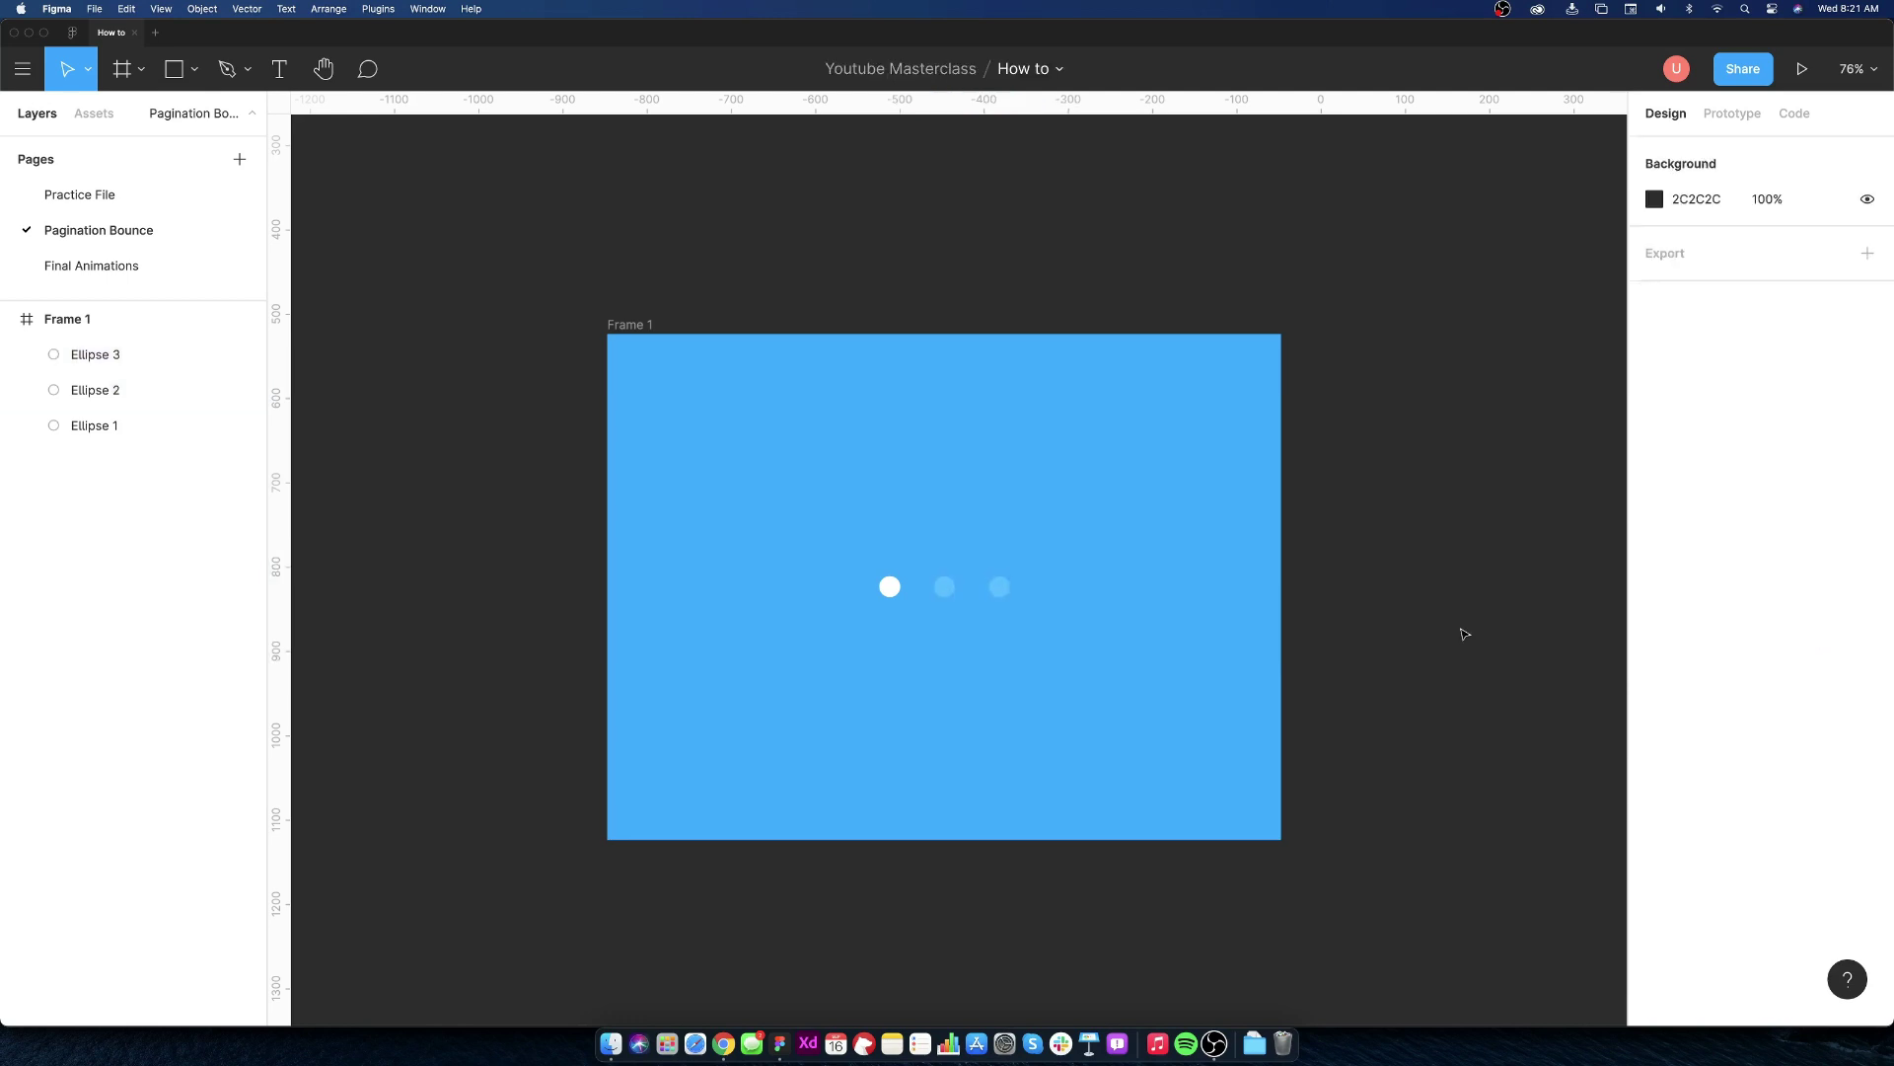
# - Draw a new circle above the first dot, keep its sweep full and give it a small inner hole
pyautogui.press('o')
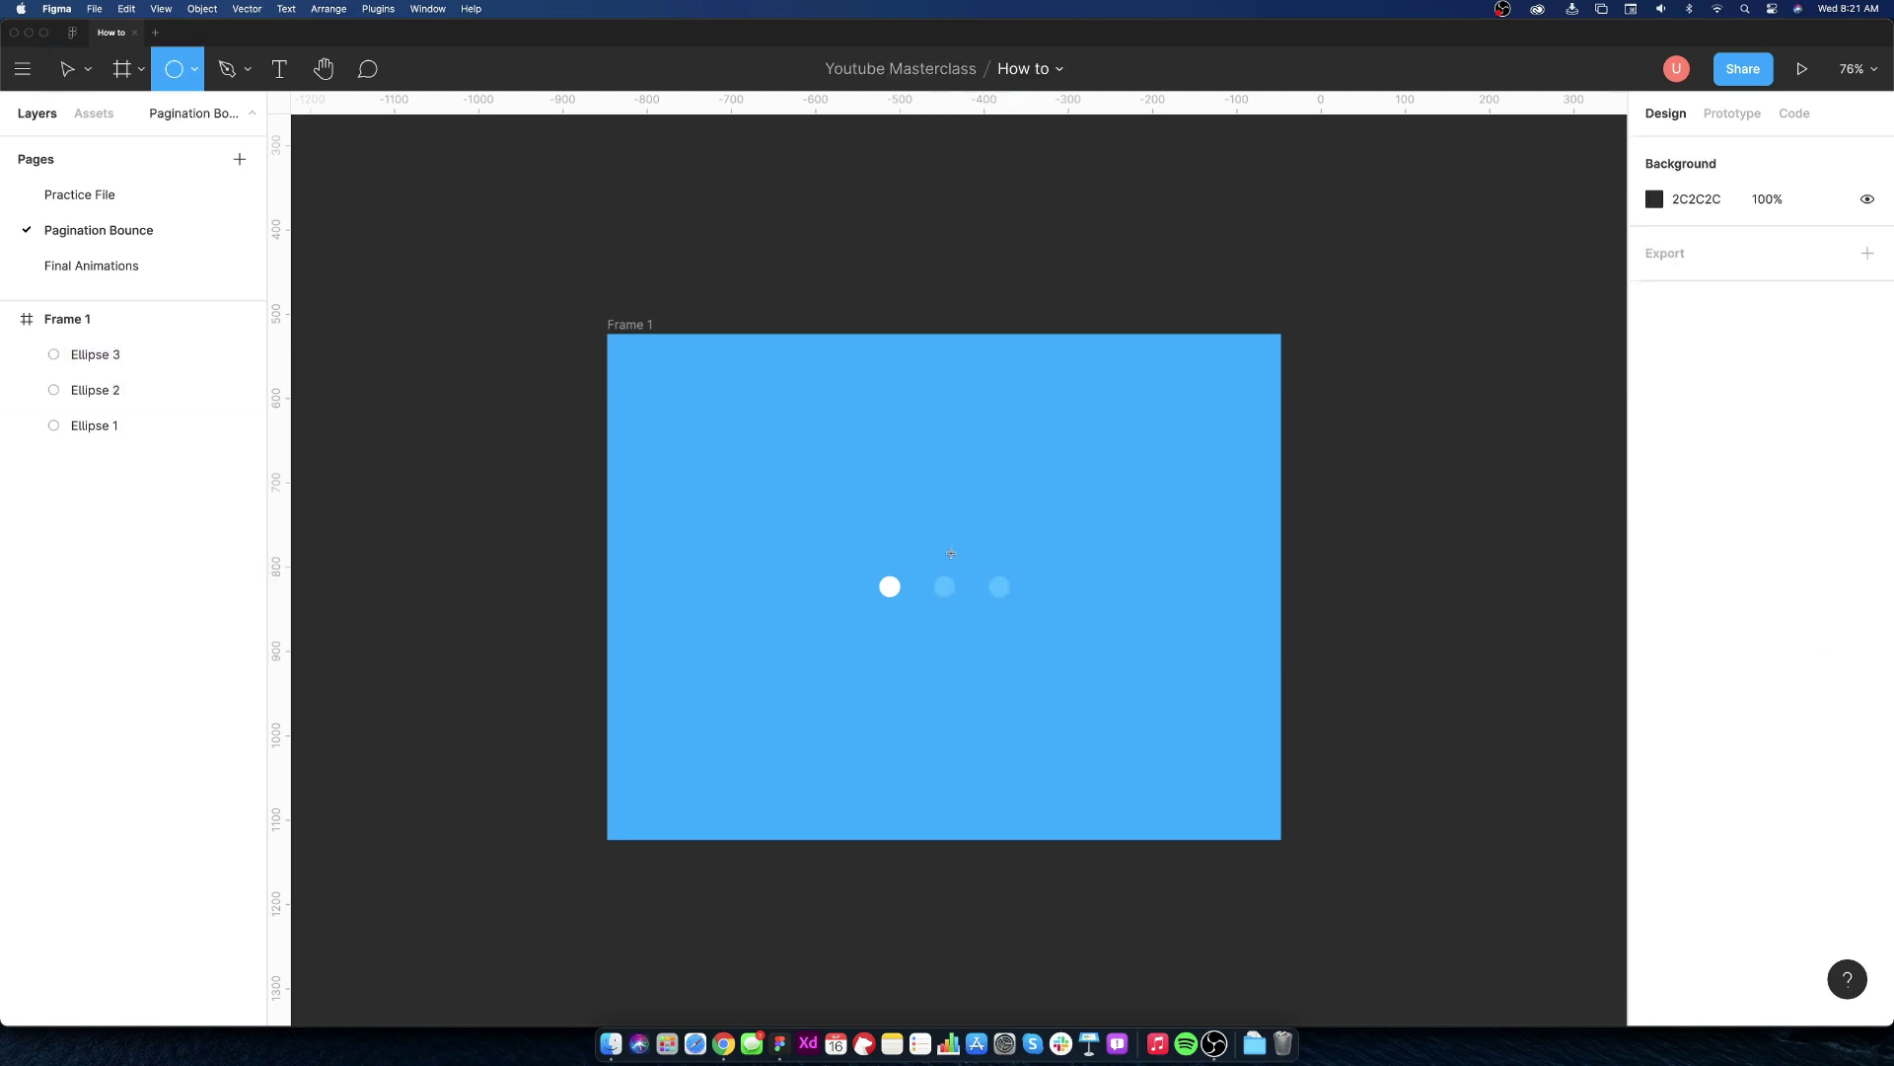
pyautogui.click(867, 496)
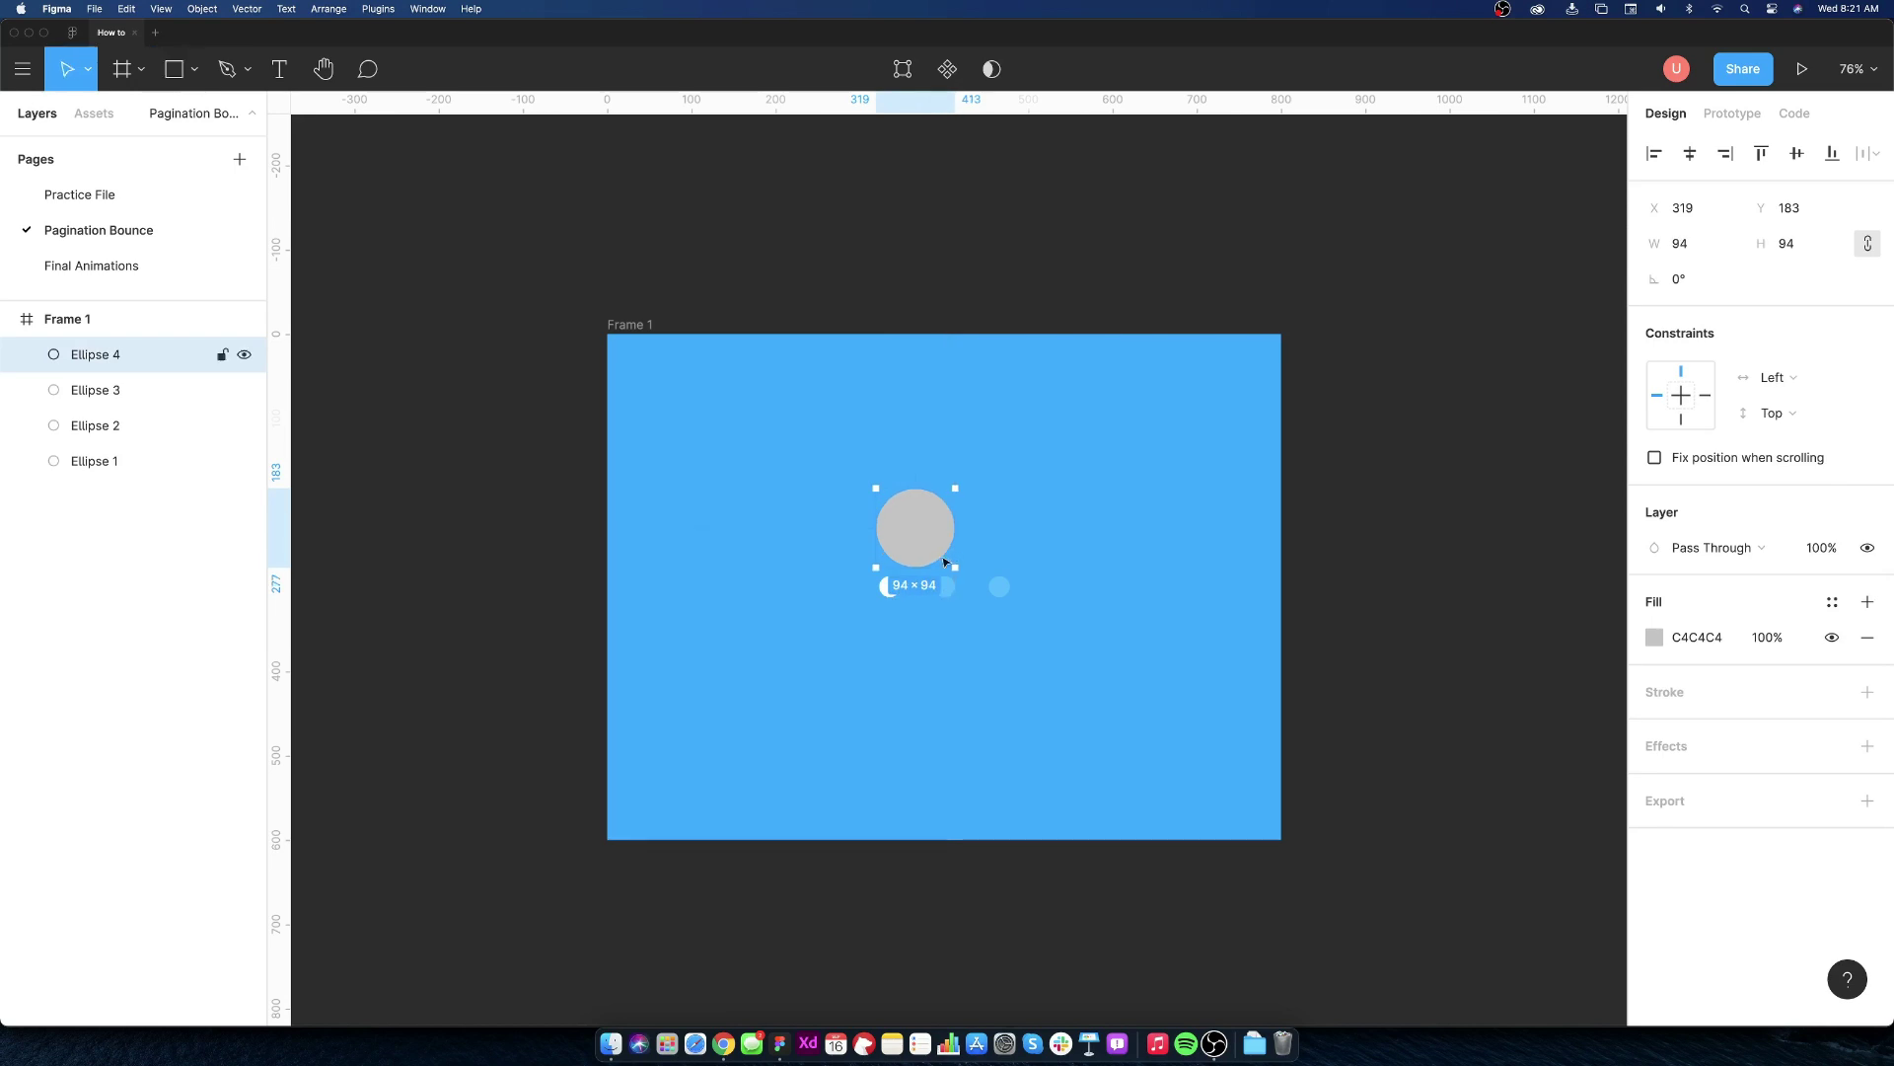
pyautogui.hotkey('shift', '2')
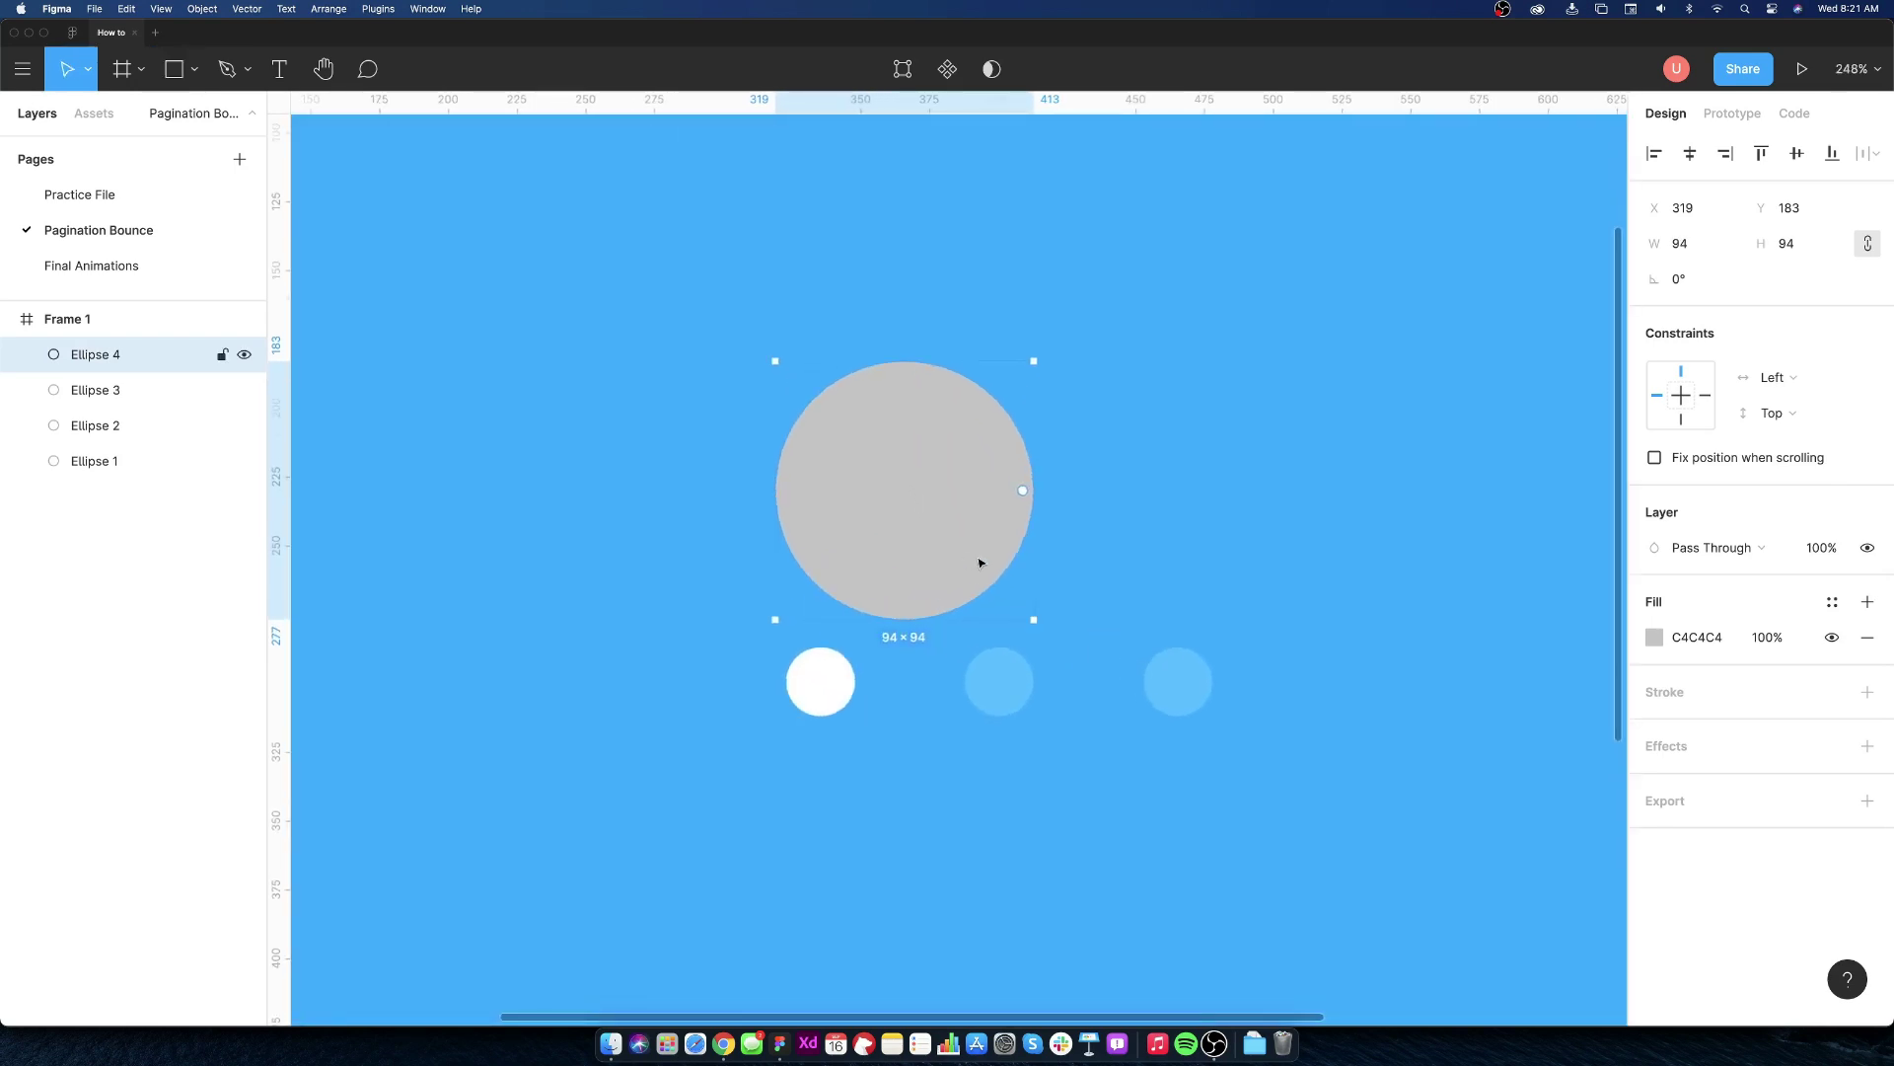
pyautogui.moveTo(1026, 491); pyautogui.dragTo(1022, 510)
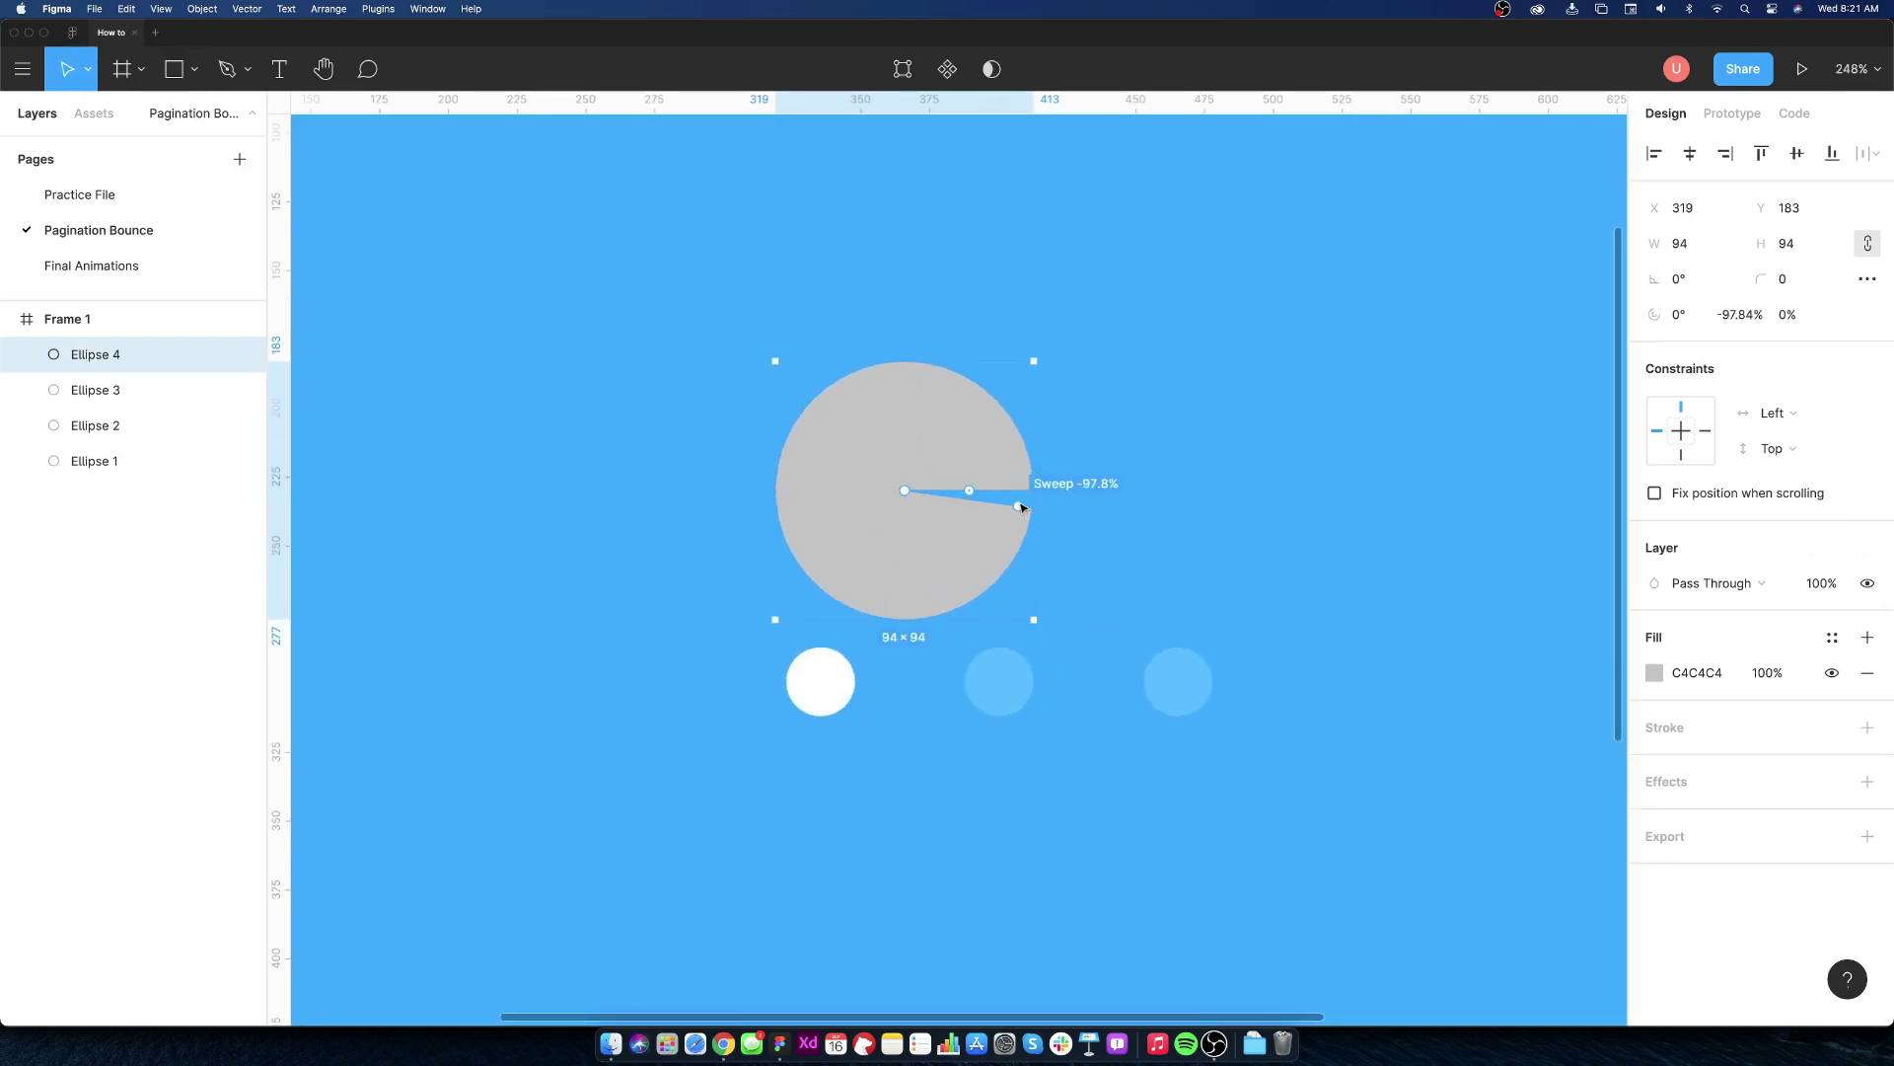
pyautogui.click(1726, 314)
pyautogui.write('0')
pyautogui.press('Return')
pyautogui.press('super+z')
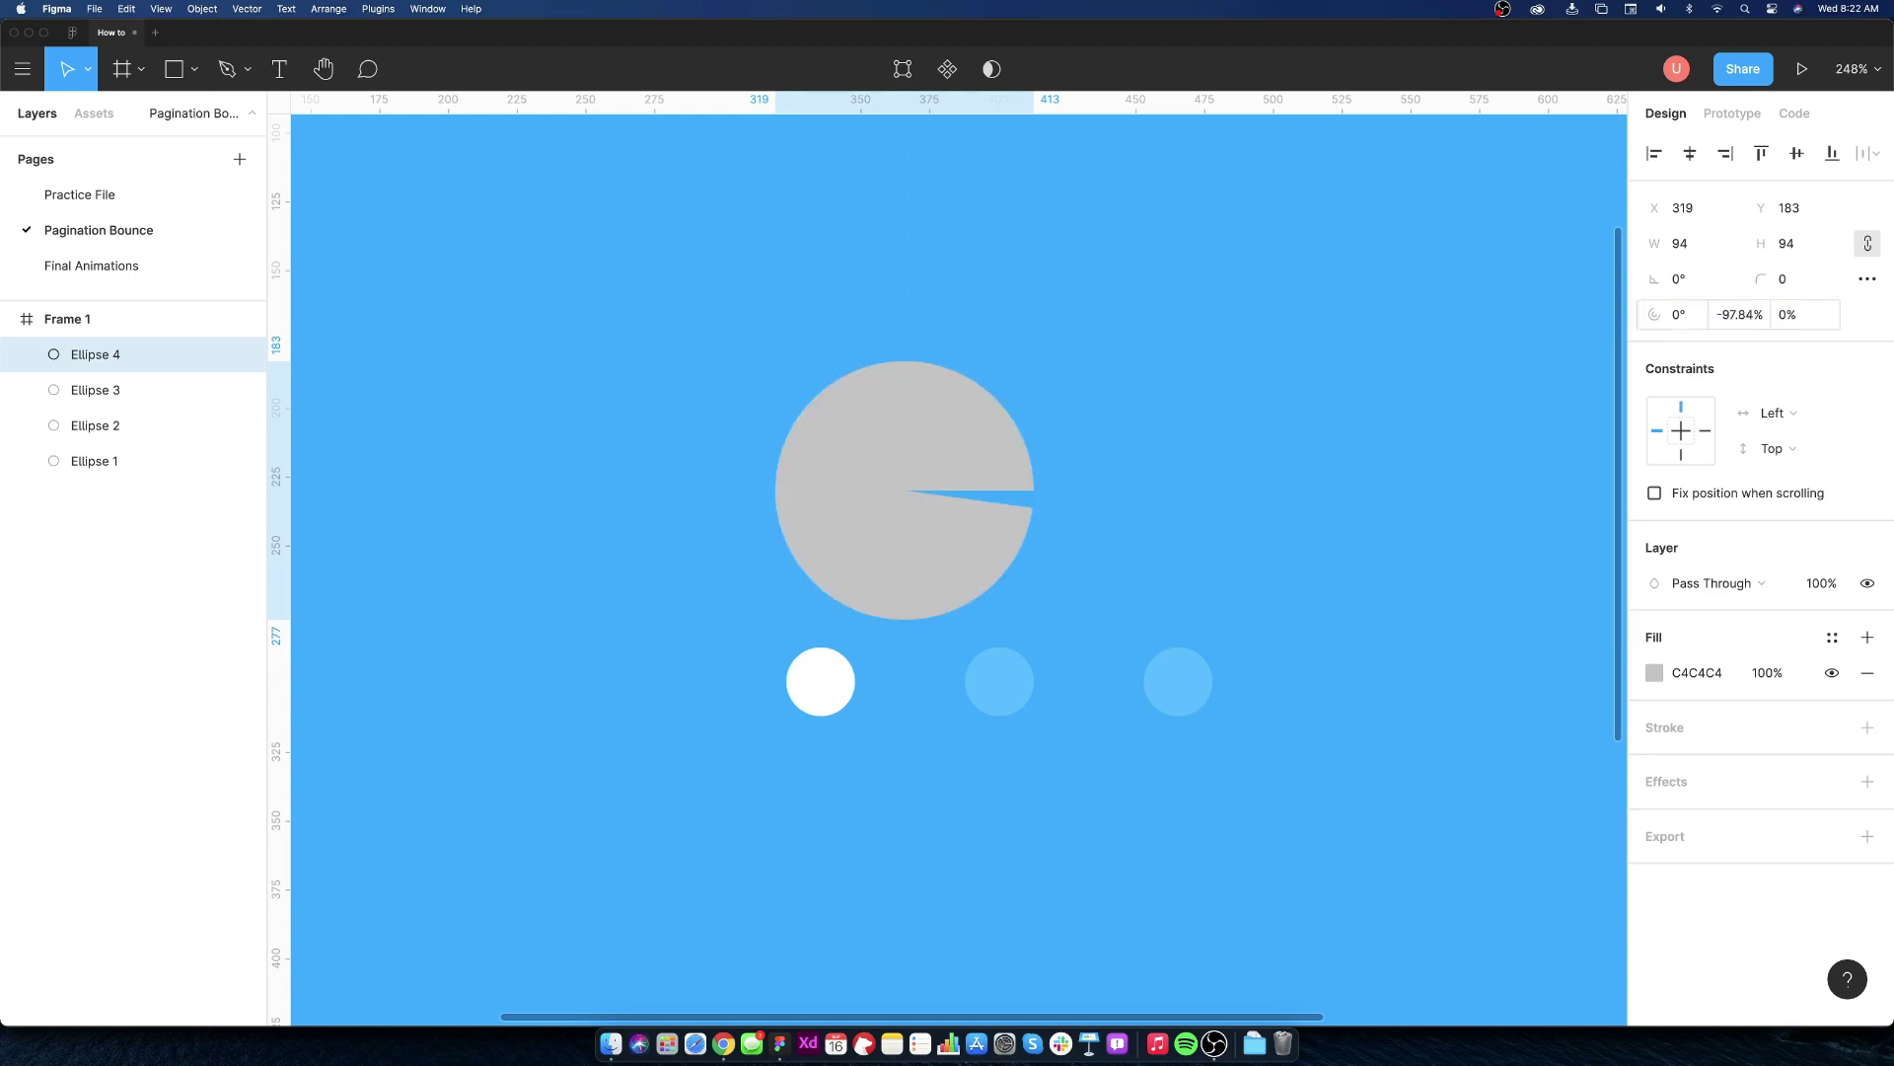
pyautogui.click(1725, 314)
pyautogui.write('100')
pyautogui.press('Return')
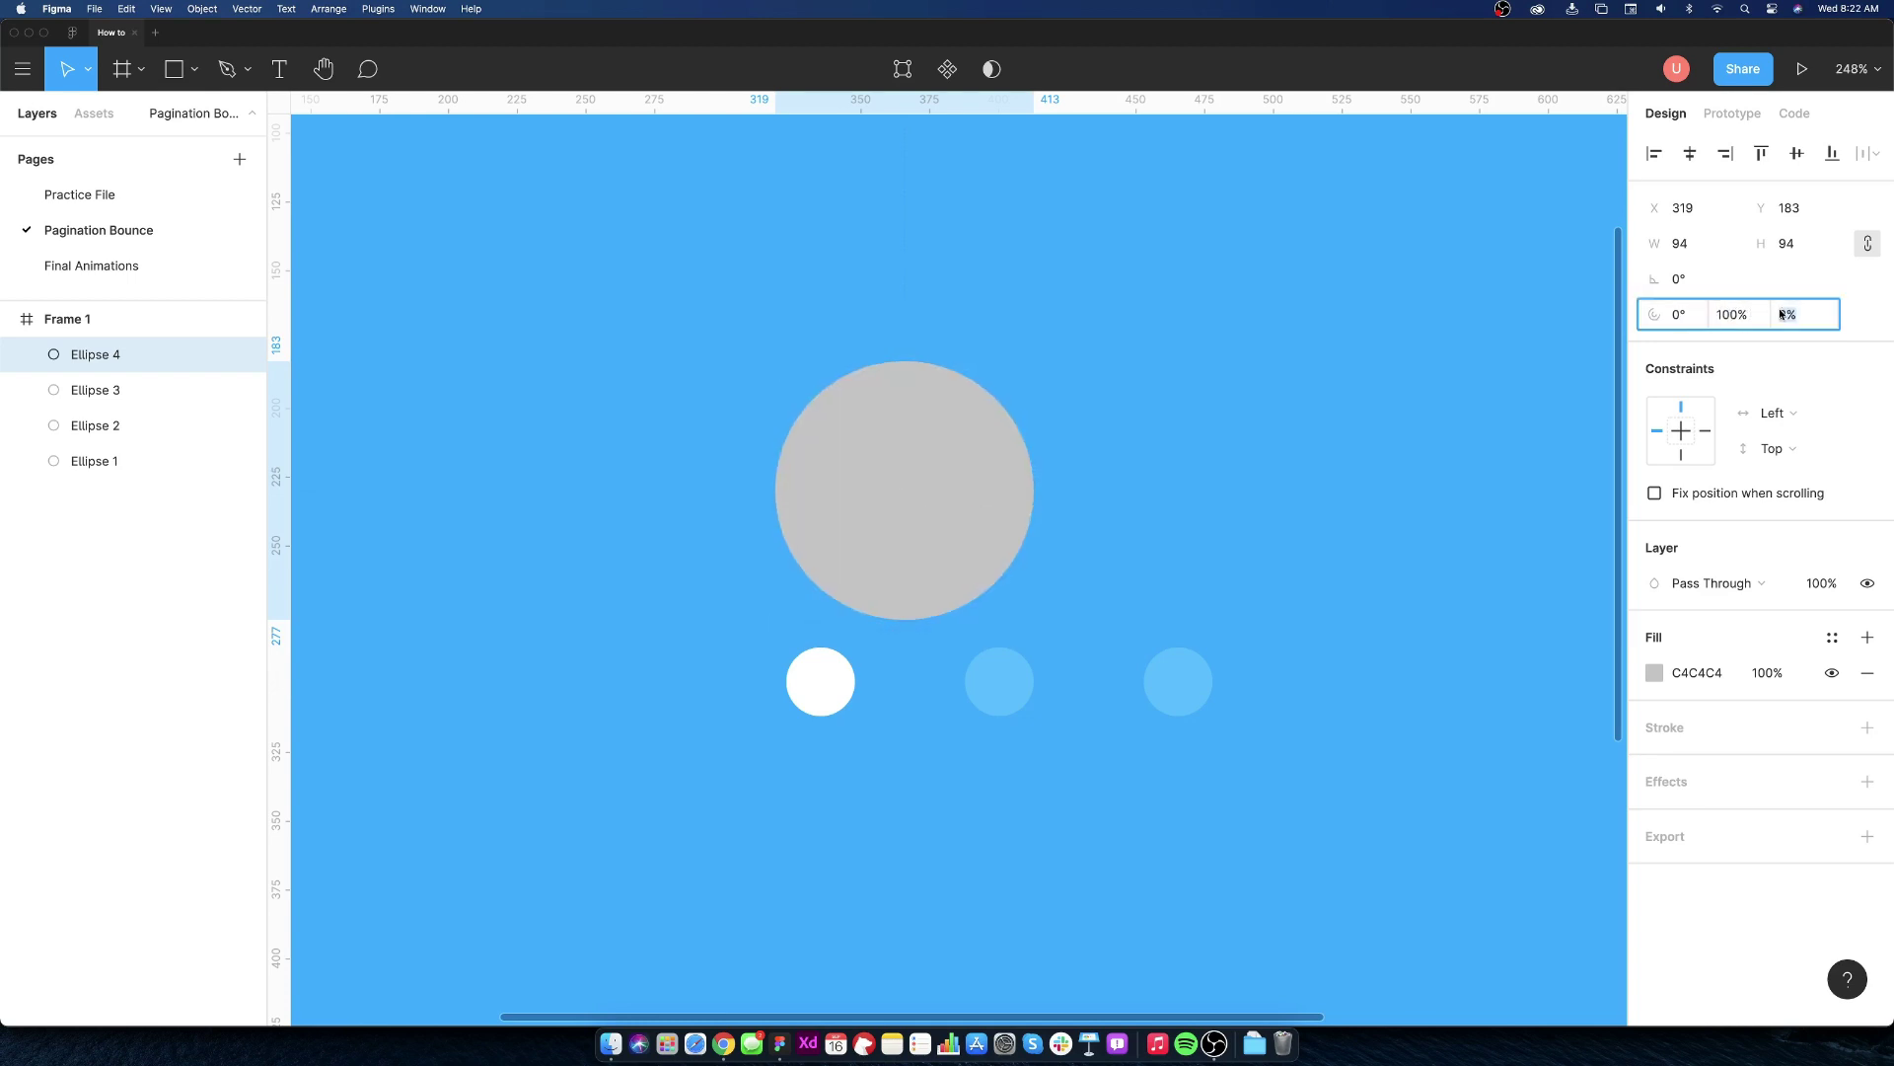
pyautogui.click(1787, 314)
pyautogui.write('20')
pyautogui.press('Return')
# - Resize the ring to 90×90, widen its hole and position it over the first dot
pyautogui.moveTo(955, 584); pyautogui.dragTo(936, 741)
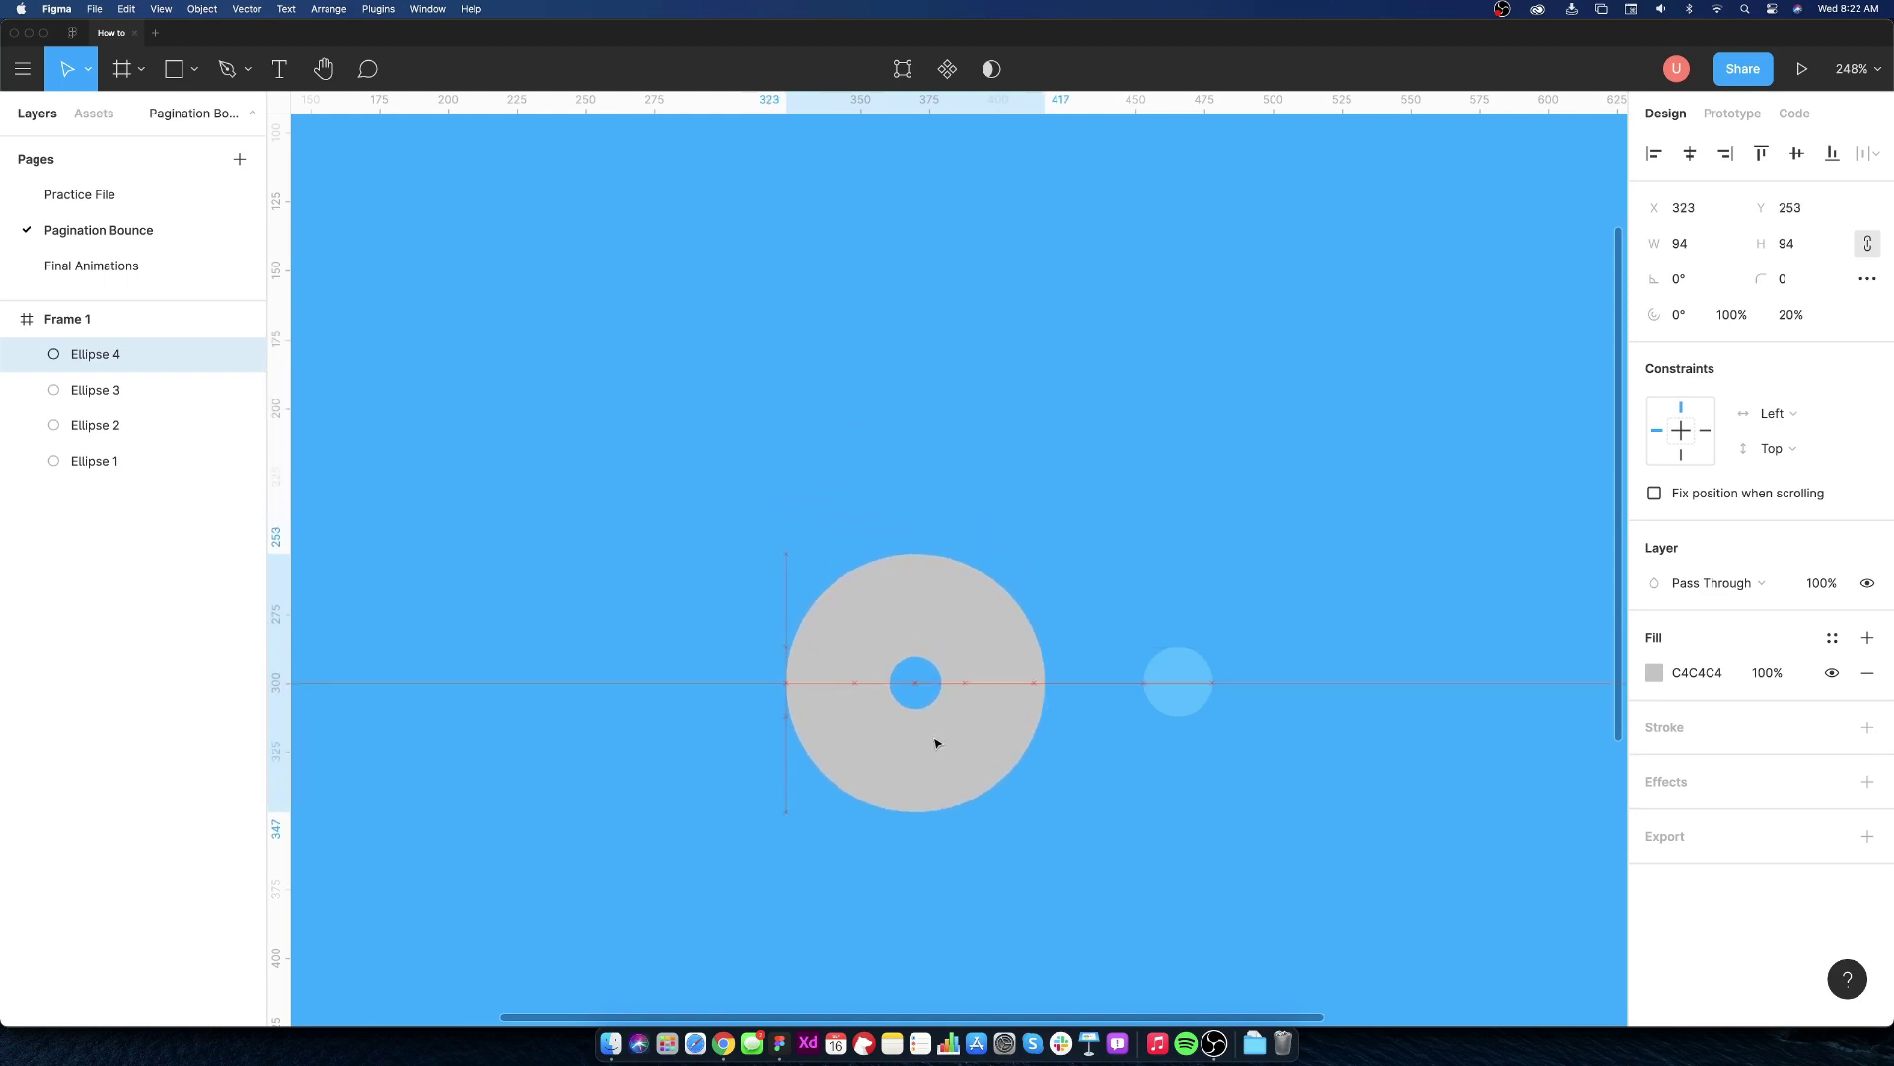
pyautogui.moveTo(1046, 555); pyautogui.dragTo(1025, 566)
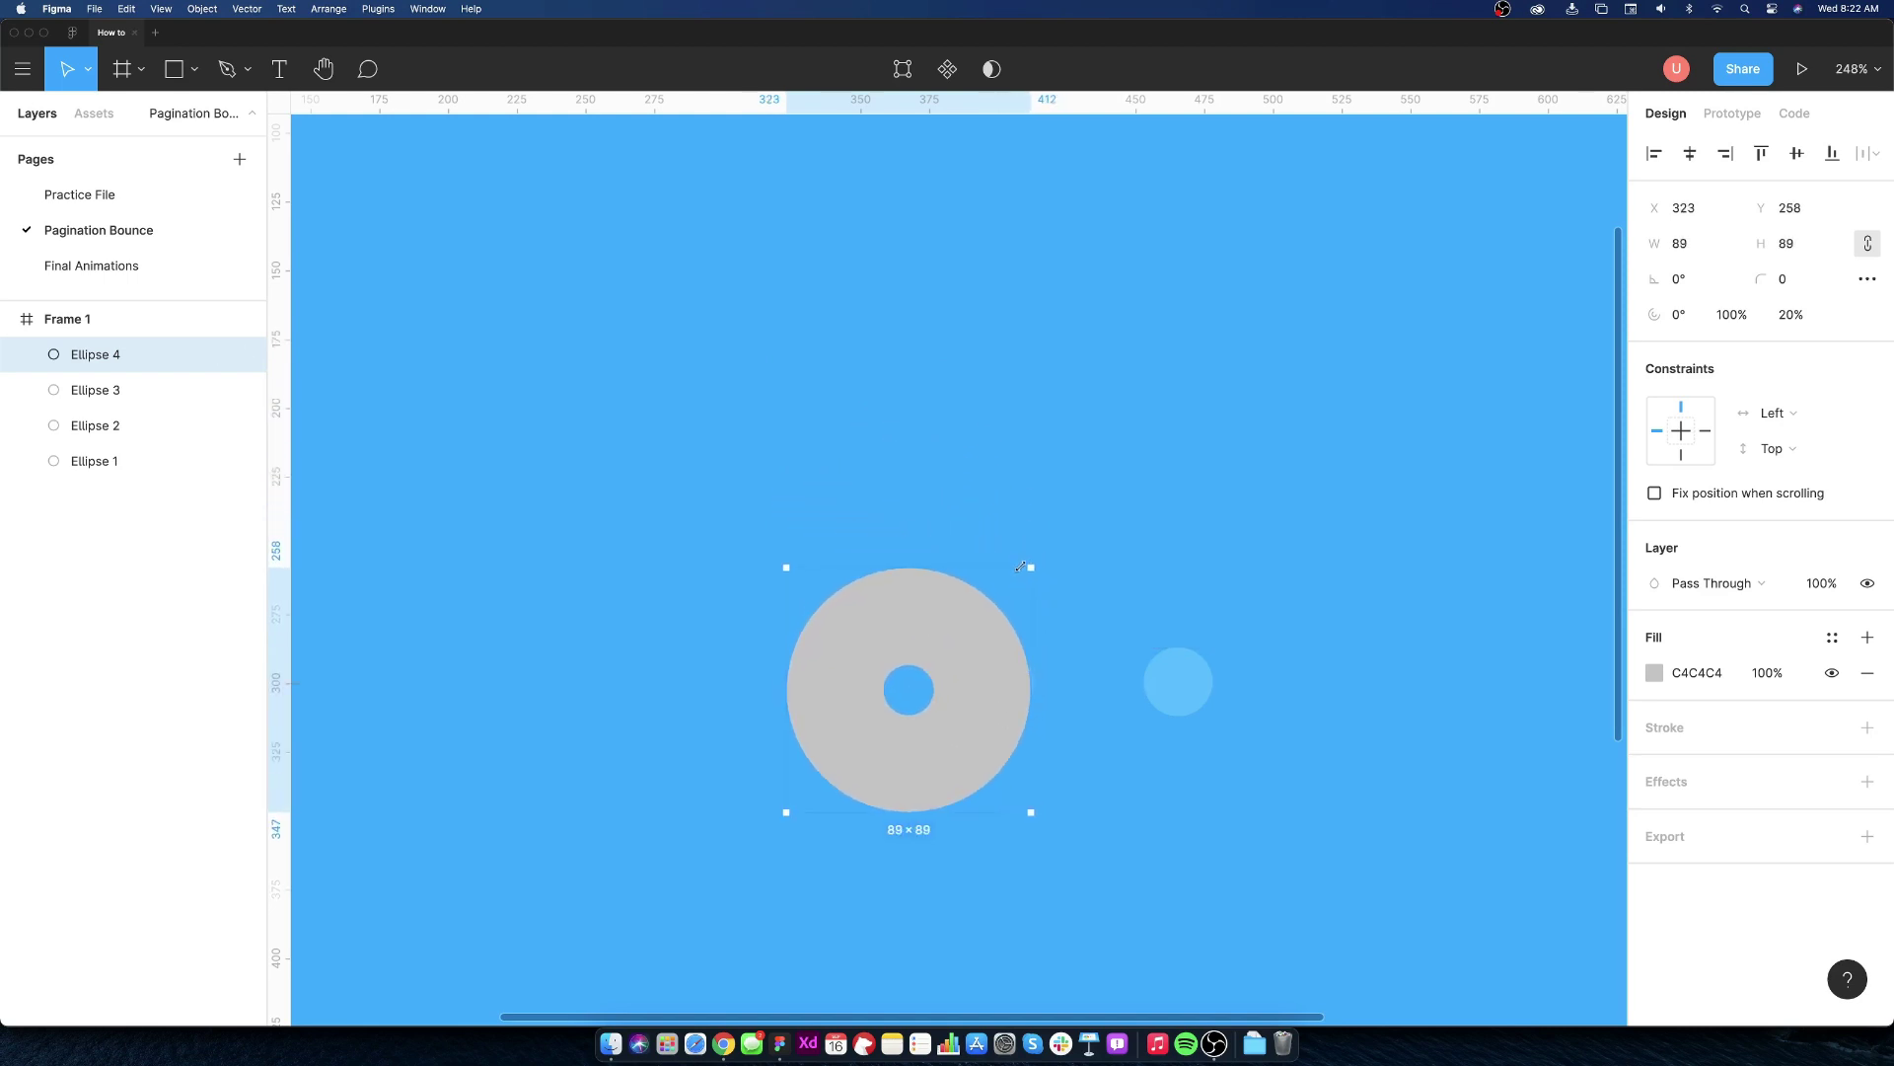
pyautogui.moveTo(883, 689); pyautogui.dragTo(855, 691)
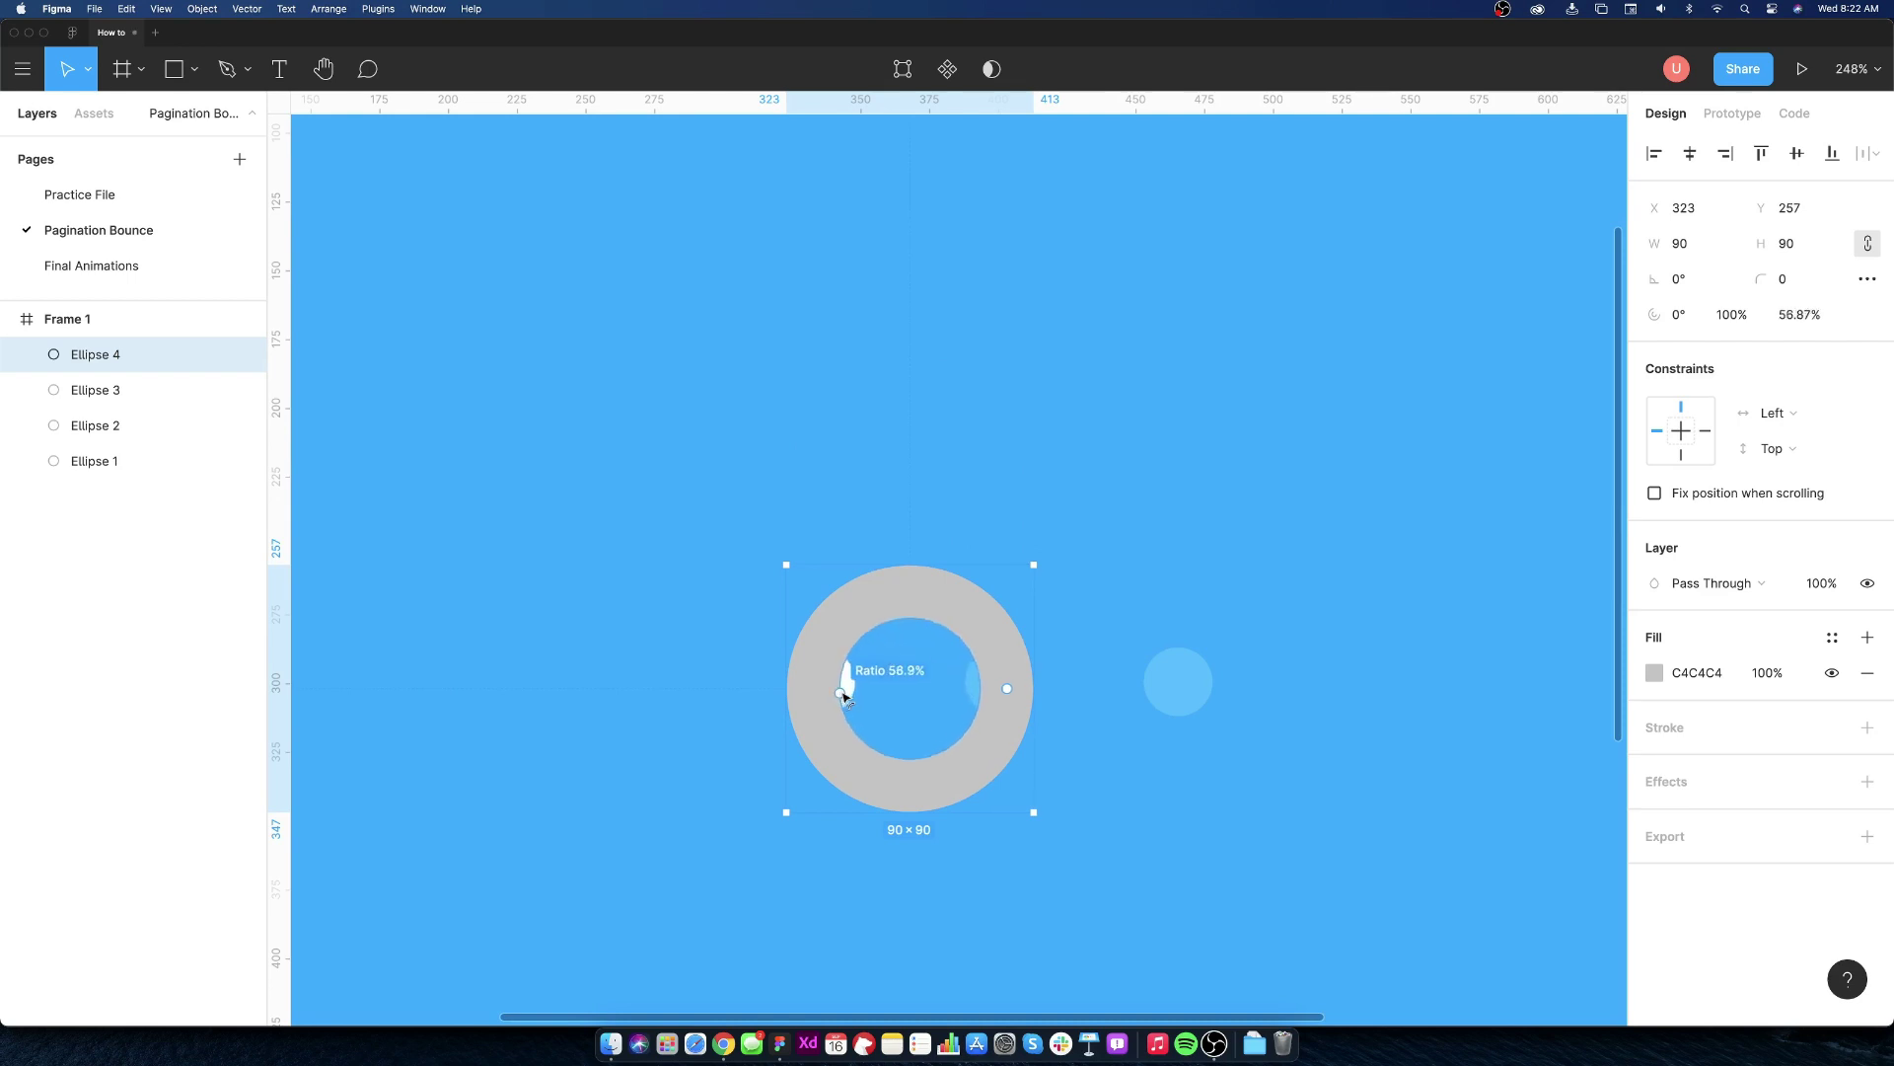
pyautogui.press('Up')
pyautogui.press('Up')
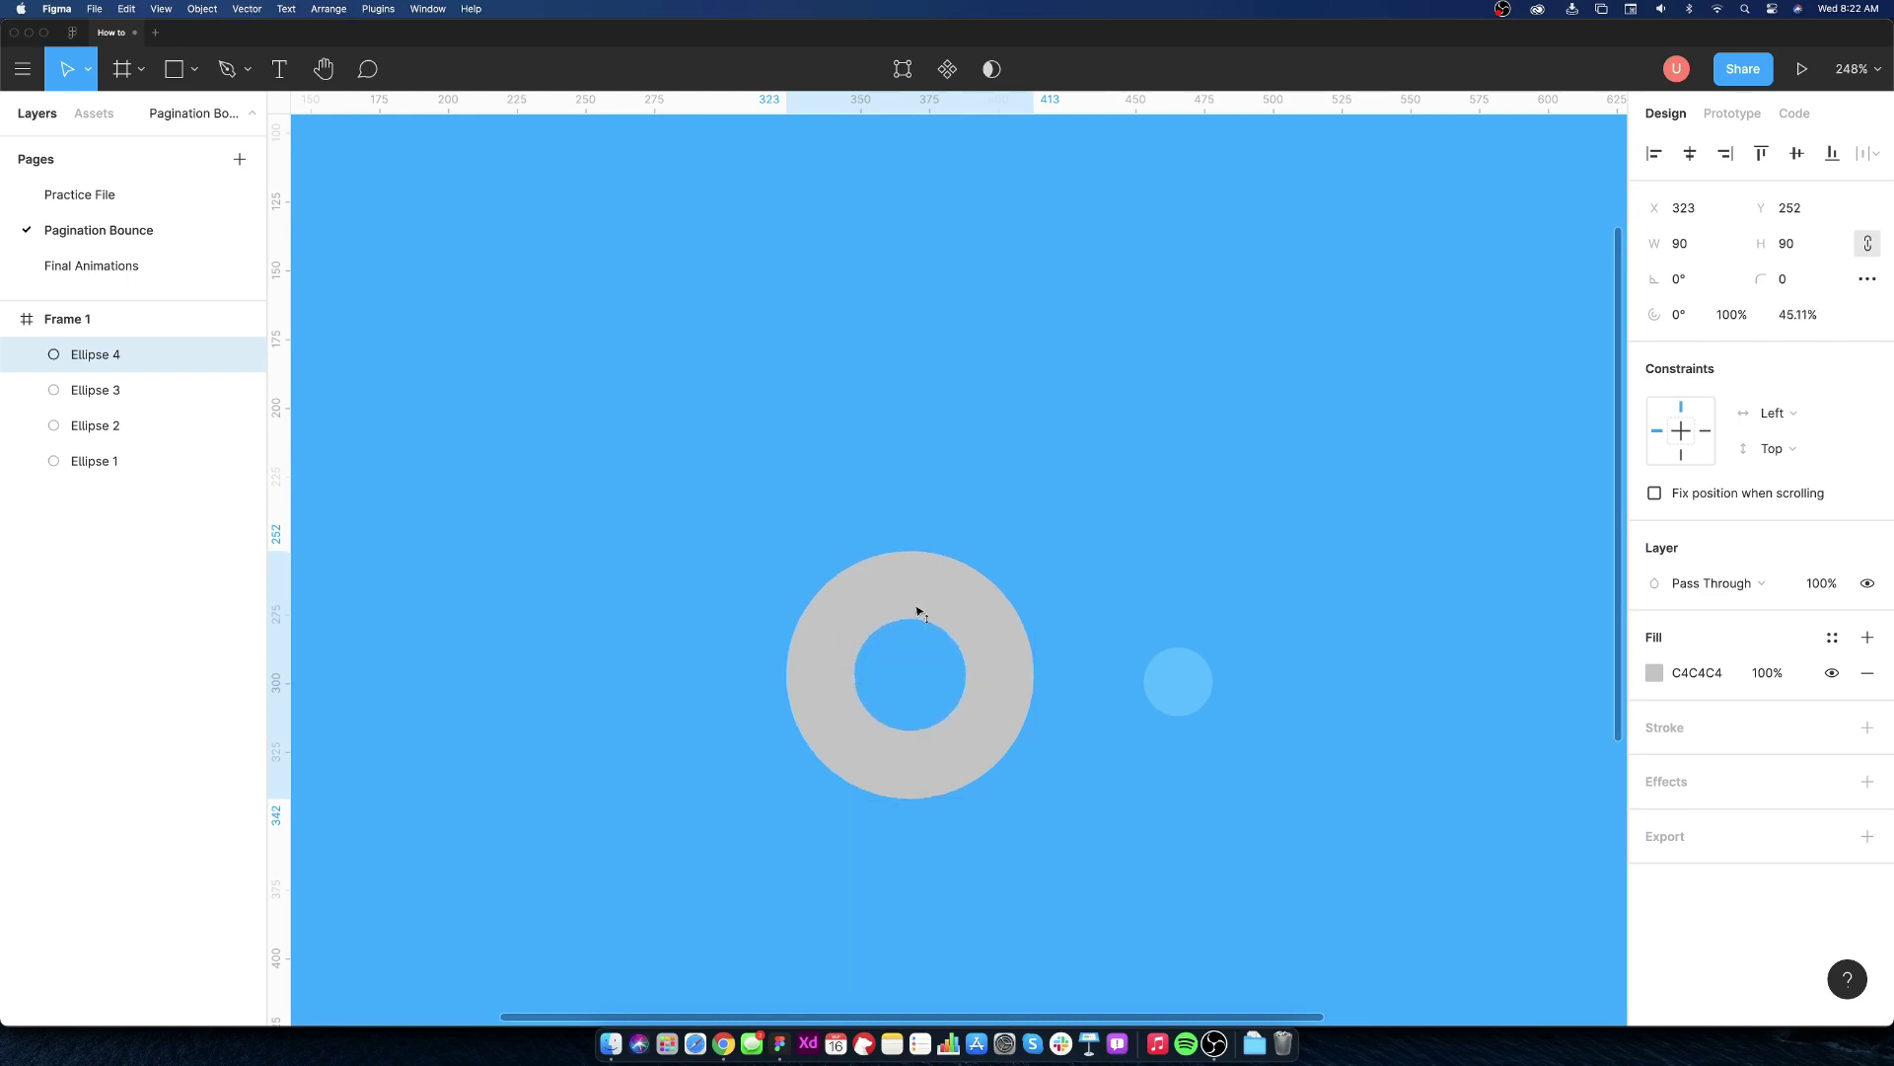
pyautogui.scroll(5, 924, 665)
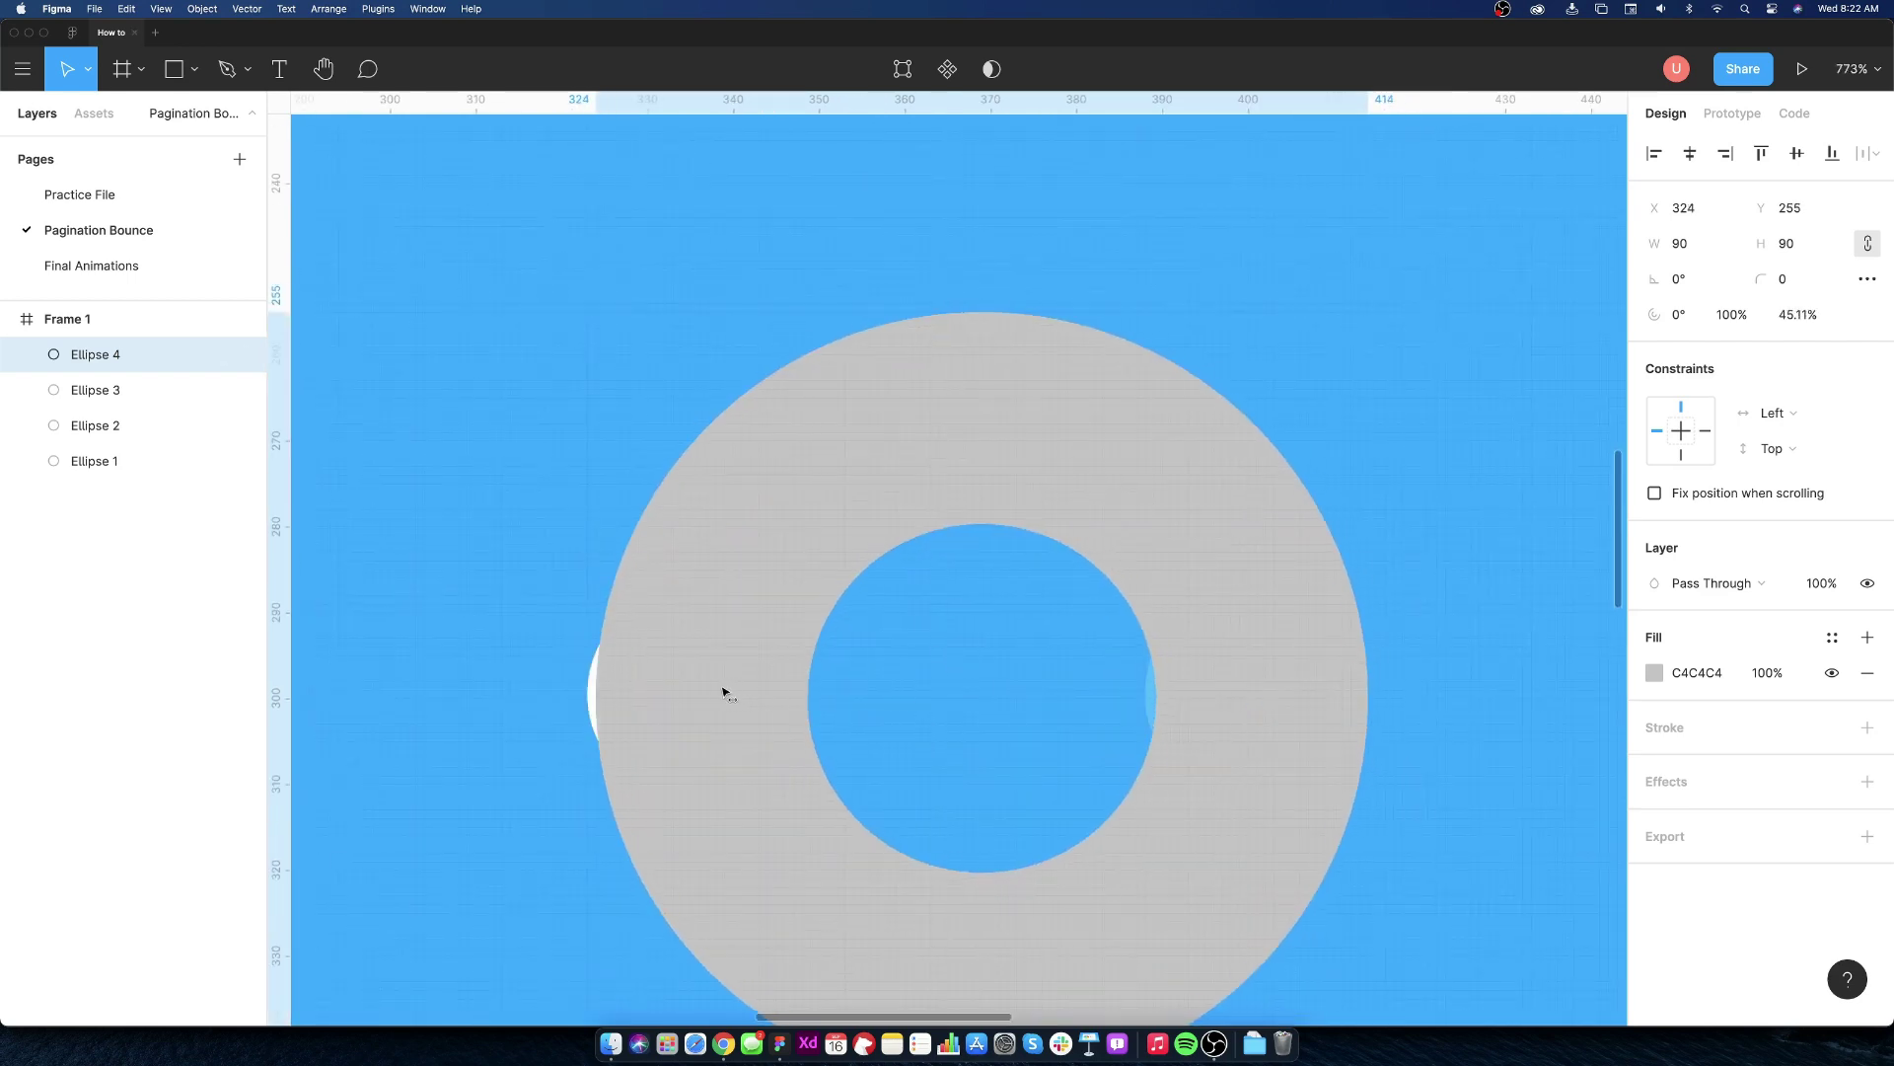
pyautogui.scroll(8, 800, 693)
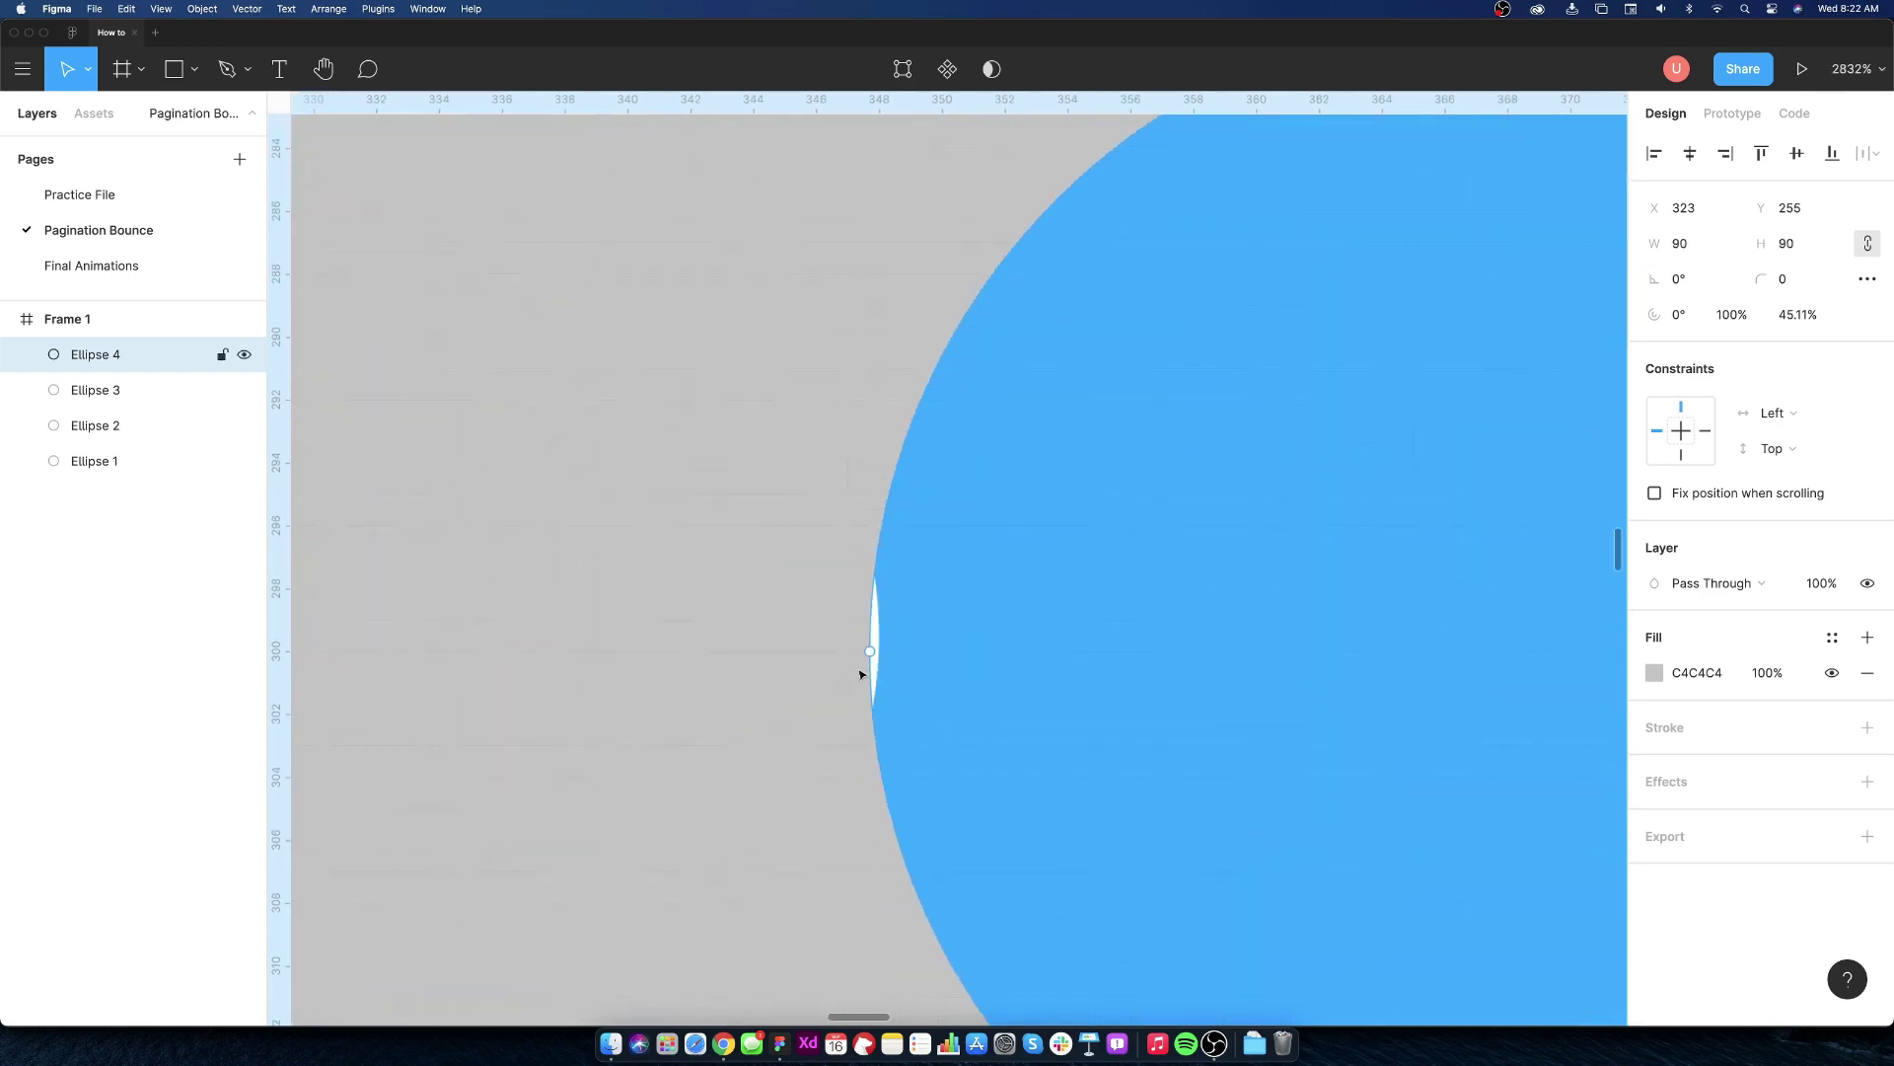
pyautogui.moveTo(864, 652); pyautogui.dragTo(879, 651)
pyautogui.scroll(-3, 955, 667)
pyautogui.scroll(-5, 955, 668)
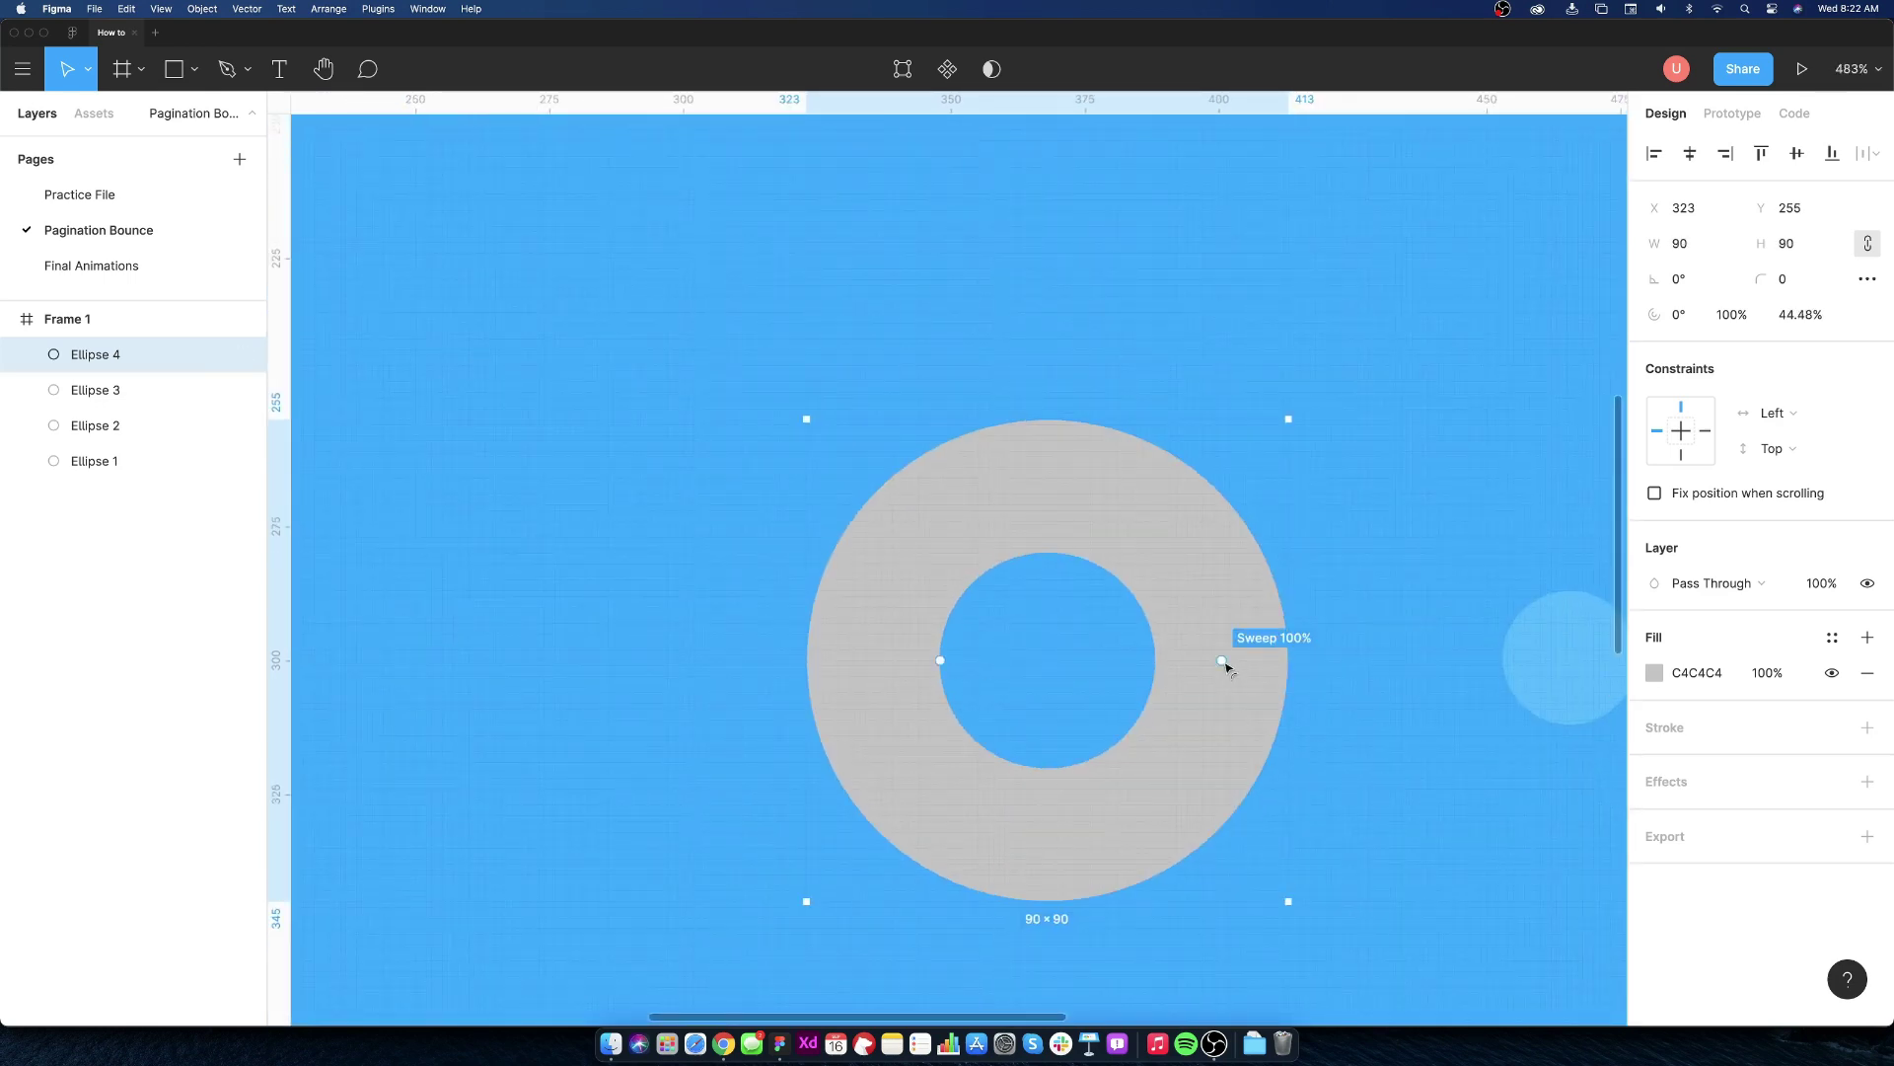
# - Cut the ring to a half ring (-50% sweep) and make it white
pyautogui.moveTo(1223, 660); pyautogui.dragTo(913, 664)
pyautogui.click(1656, 673)
pyautogui.click(1386, 472)
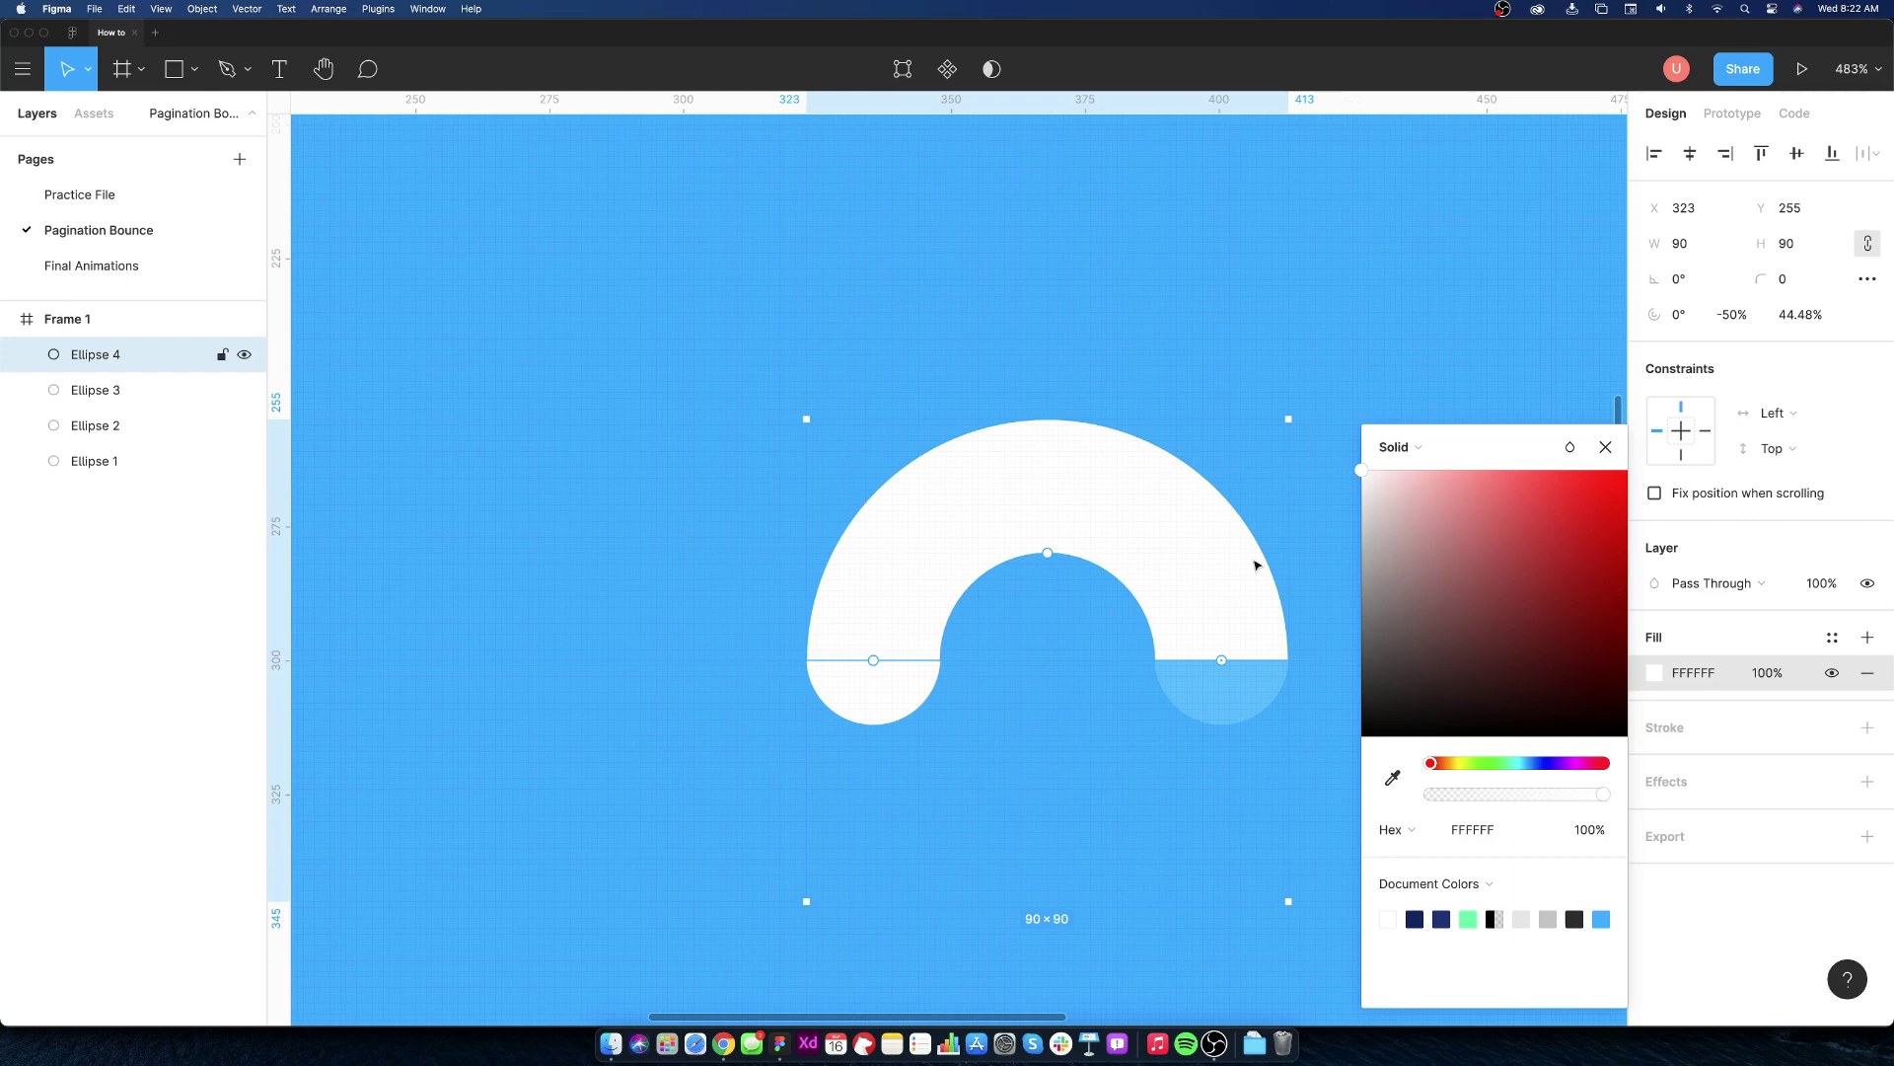
pyautogui.click(1555, 489)
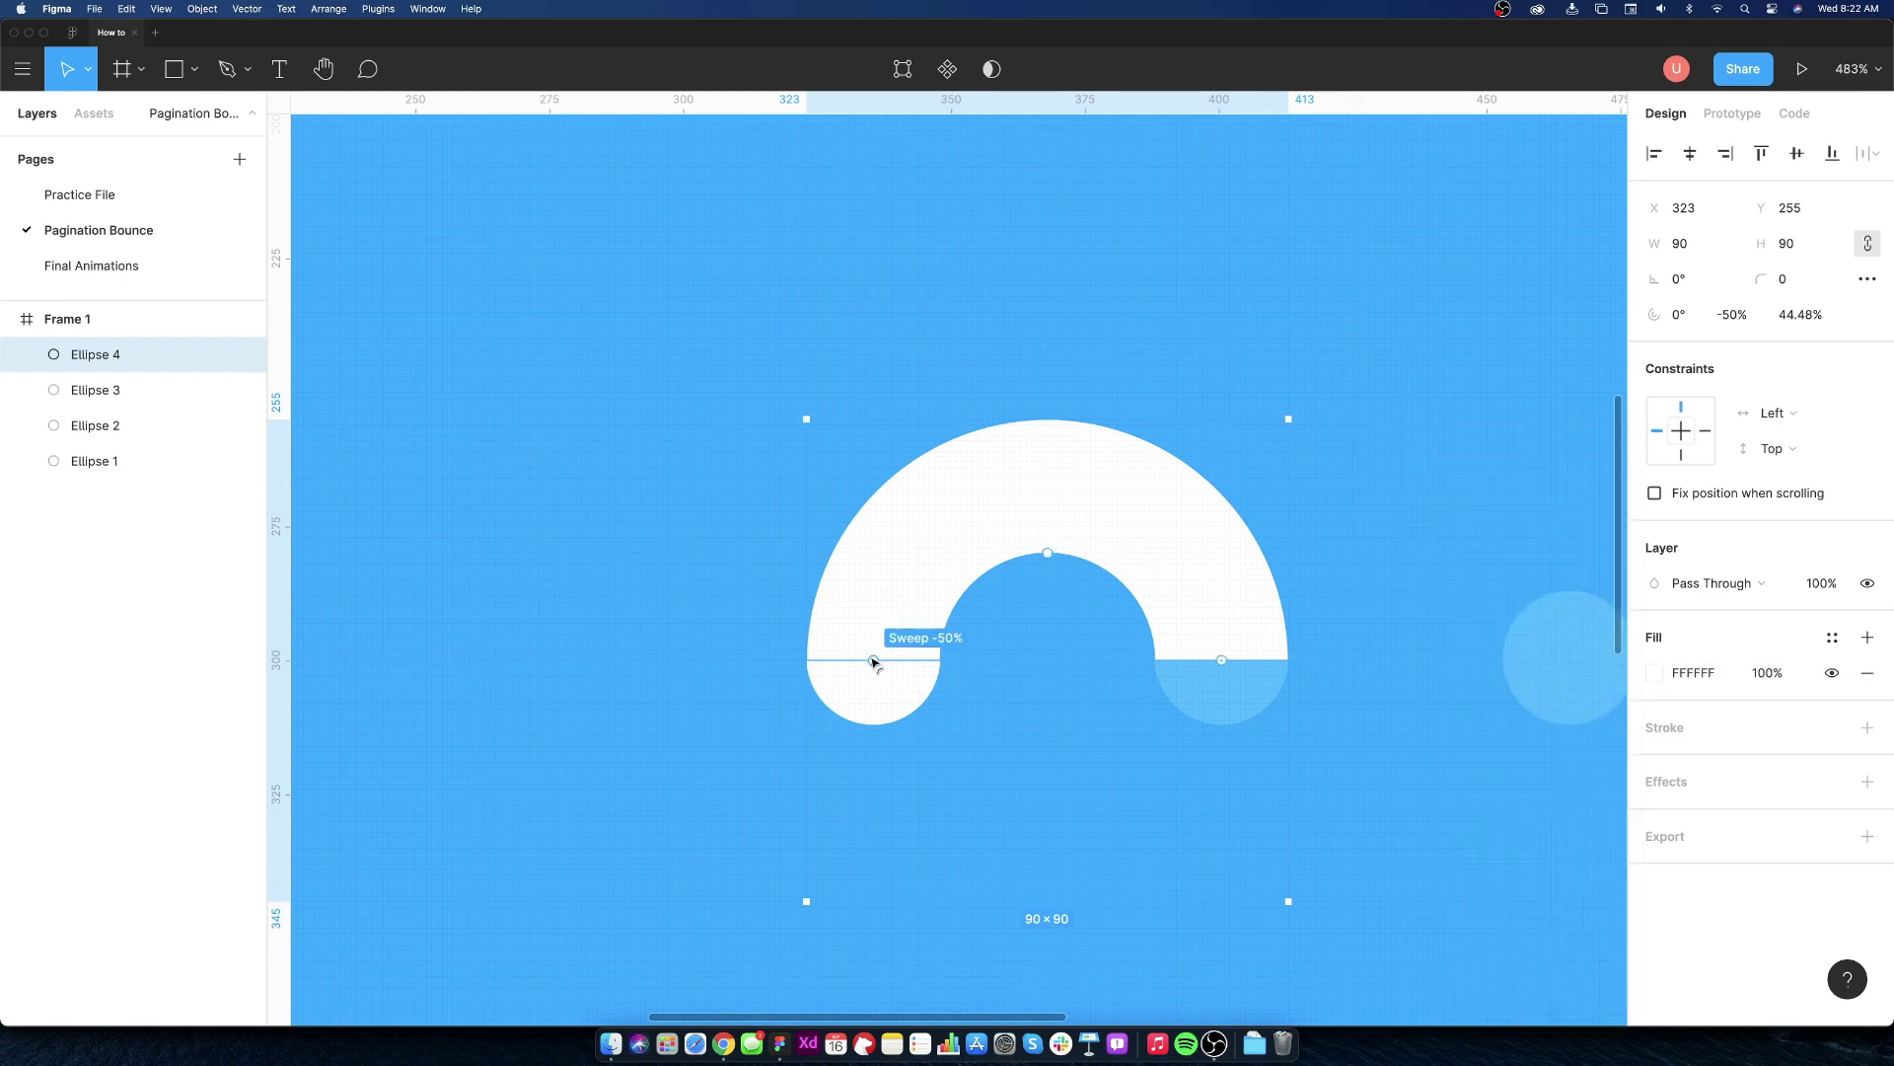
# - Adjust the arc's start and end toward the first dot, then select the first two dots
pyautogui.moveTo(1223, 660)
pyautogui.mouseDown()
pyautogui.moveTo(1202, 596)
pyautogui.moveTo(1223, 661)
pyautogui.mouseUp()
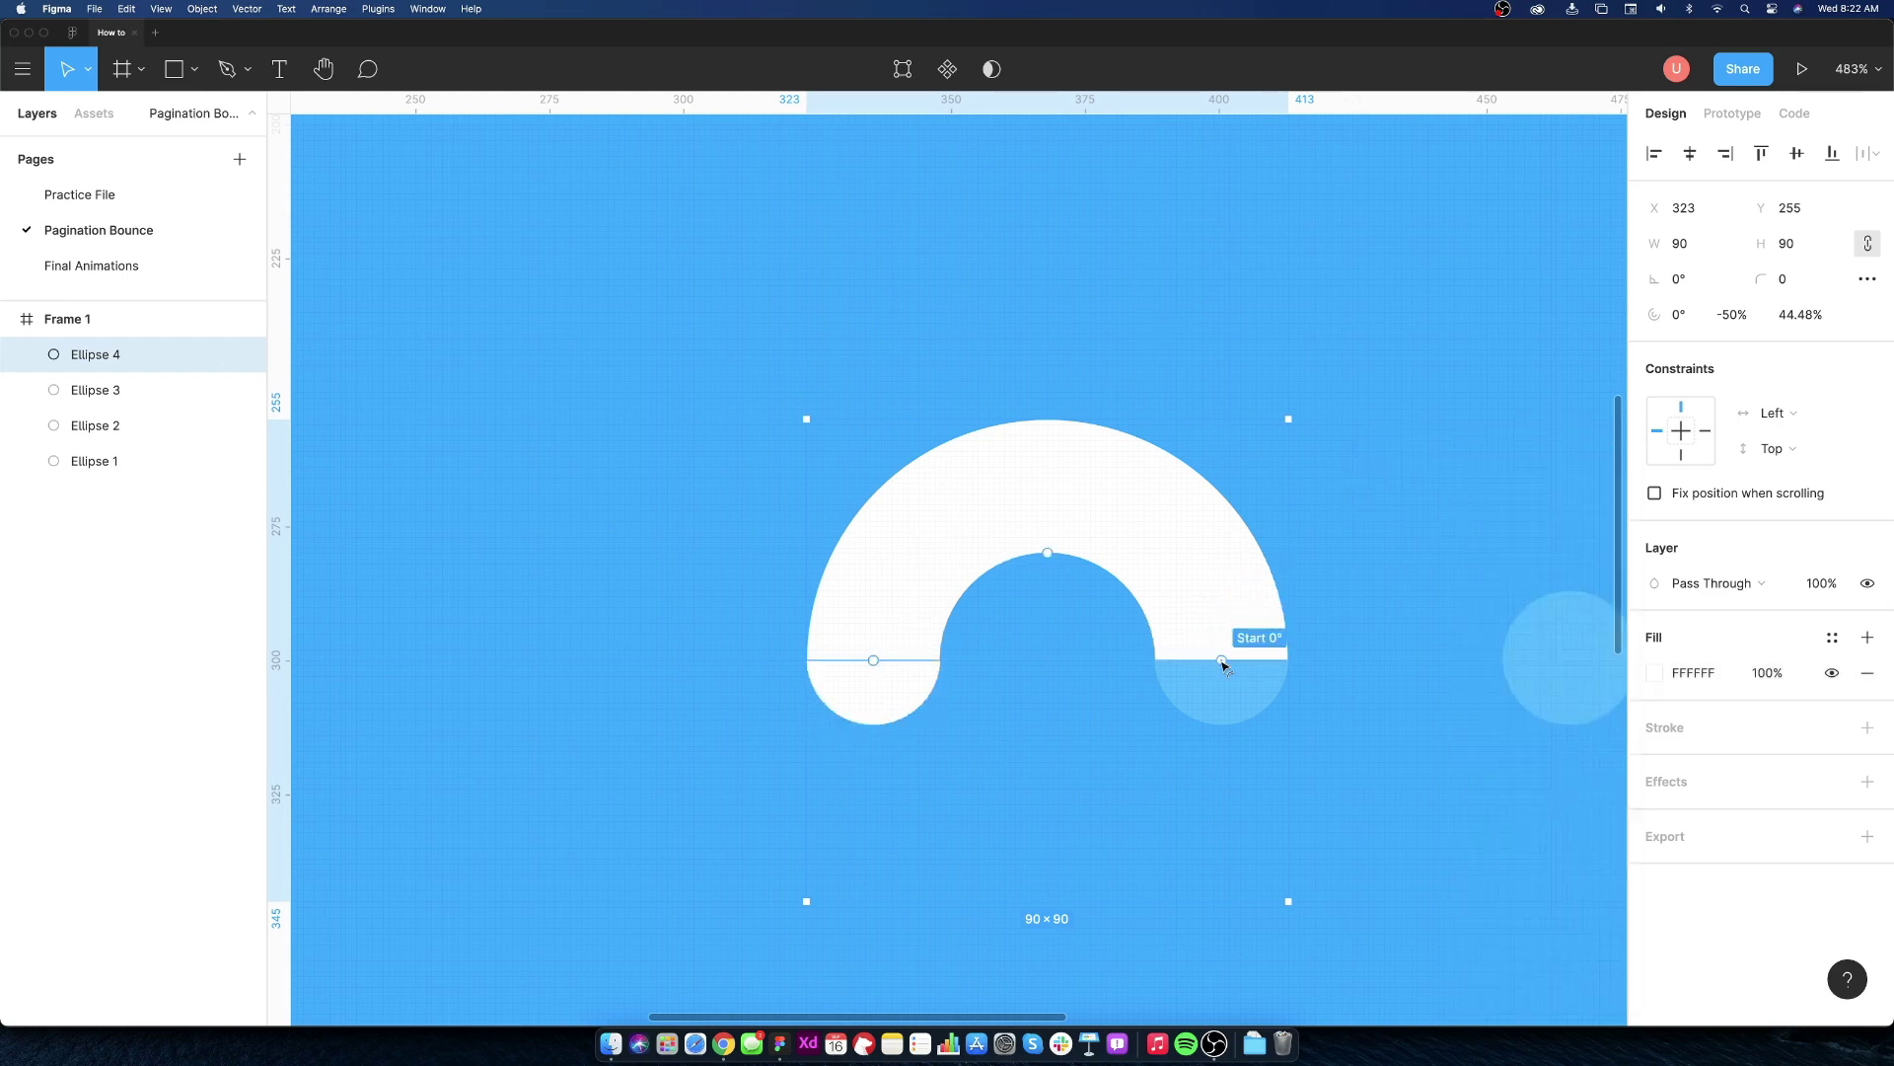
pyautogui.moveTo(875, 663); pyautogui.dragTo(890, 592)
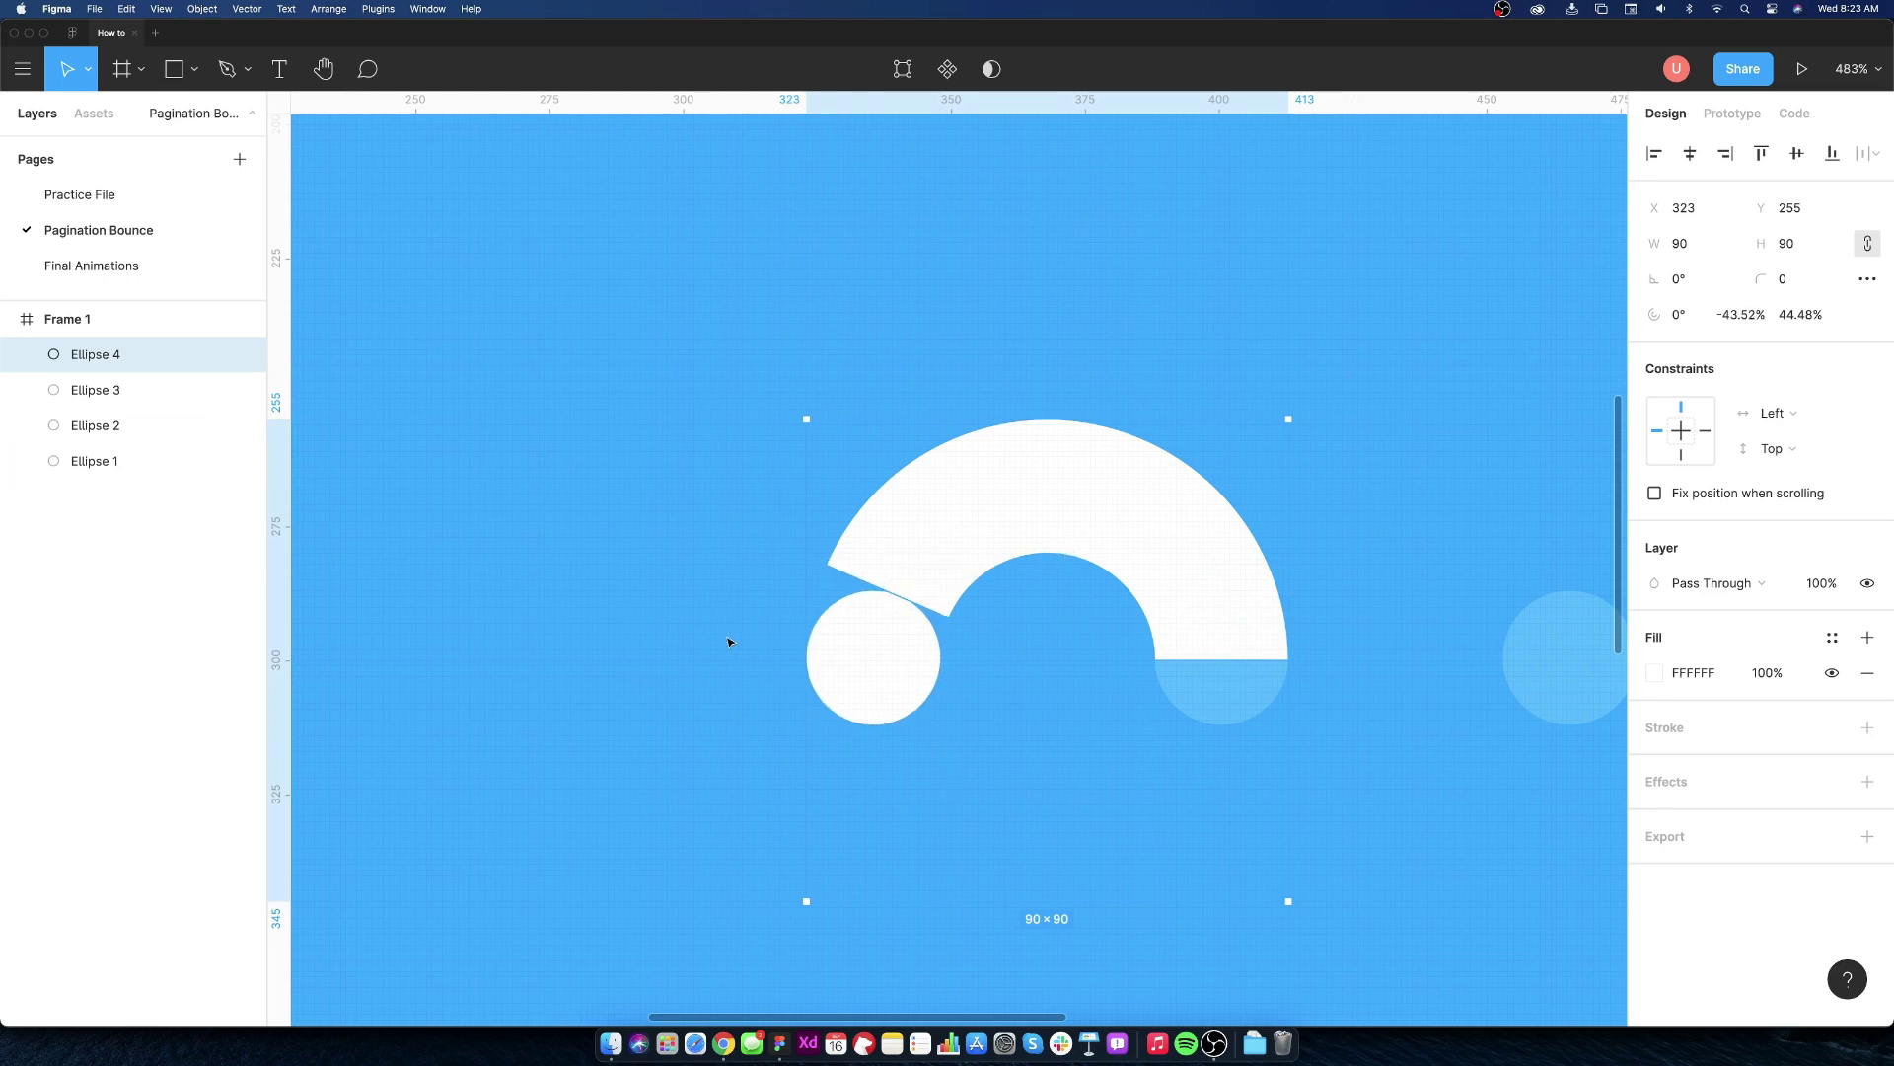
pyautogui.click(902, 656)
pyautogui.keyDown('shift'); pyautogui.click(1192, 673); pyautogui.keyUp('shift')
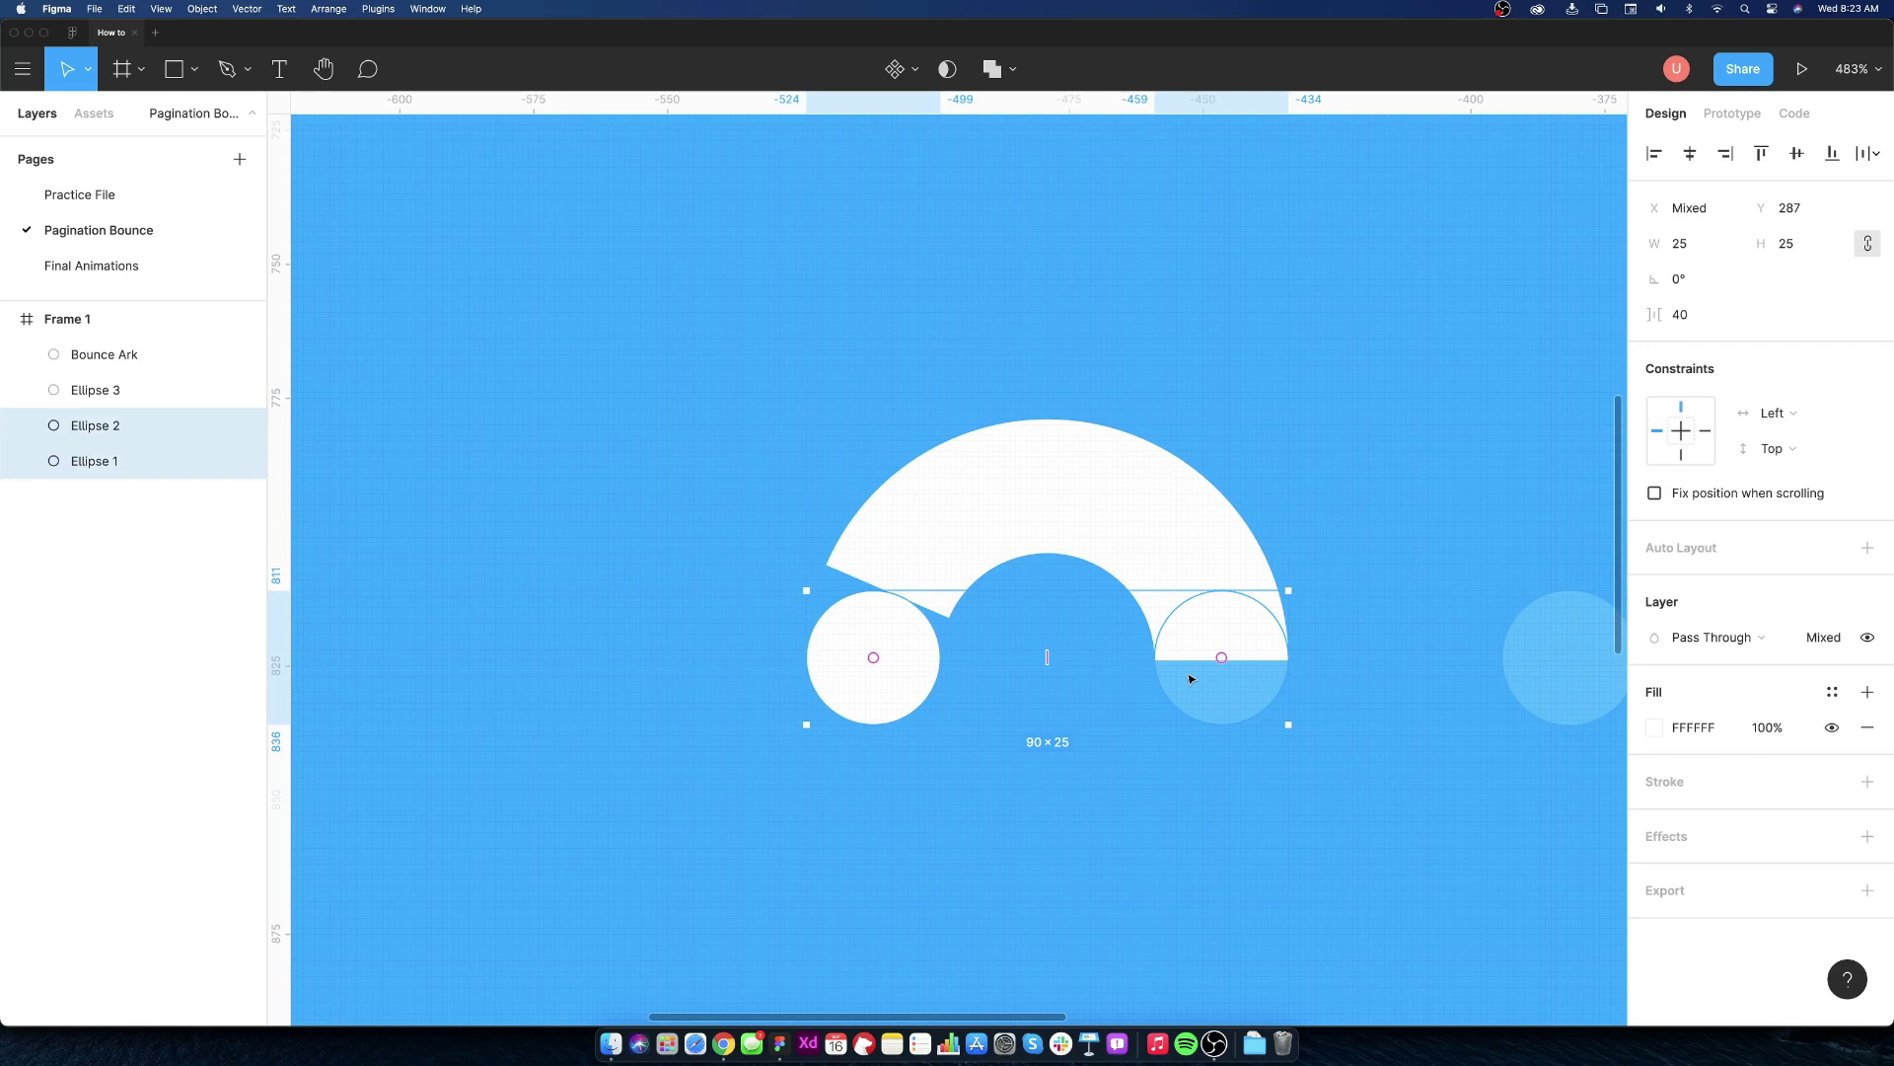
# - Duplicate the two dots at full opacity and move the left copy onto the arc's upper-left tip
pyautogui.hotkey('ctrl', 'd')
pyautogui.click(1825, 636)
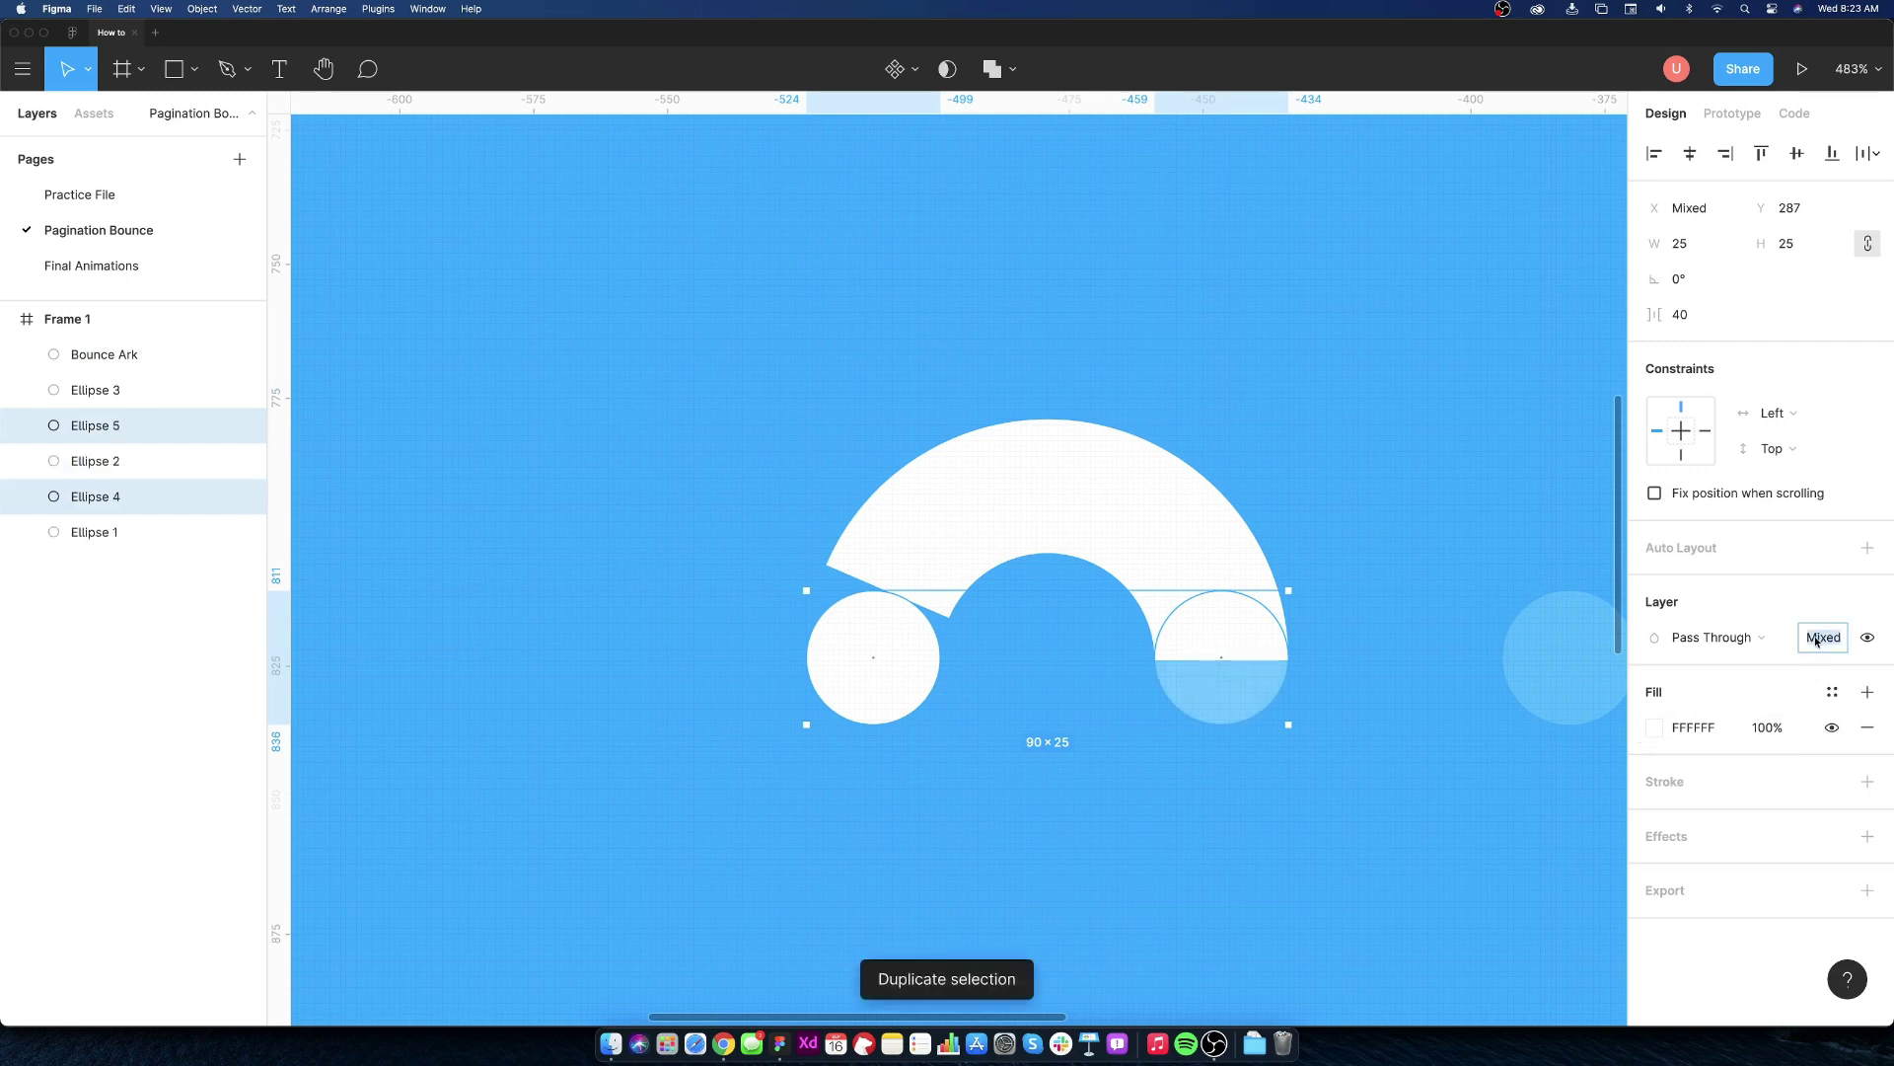
pyautogui.write('100')
pyautogui.press('Return')
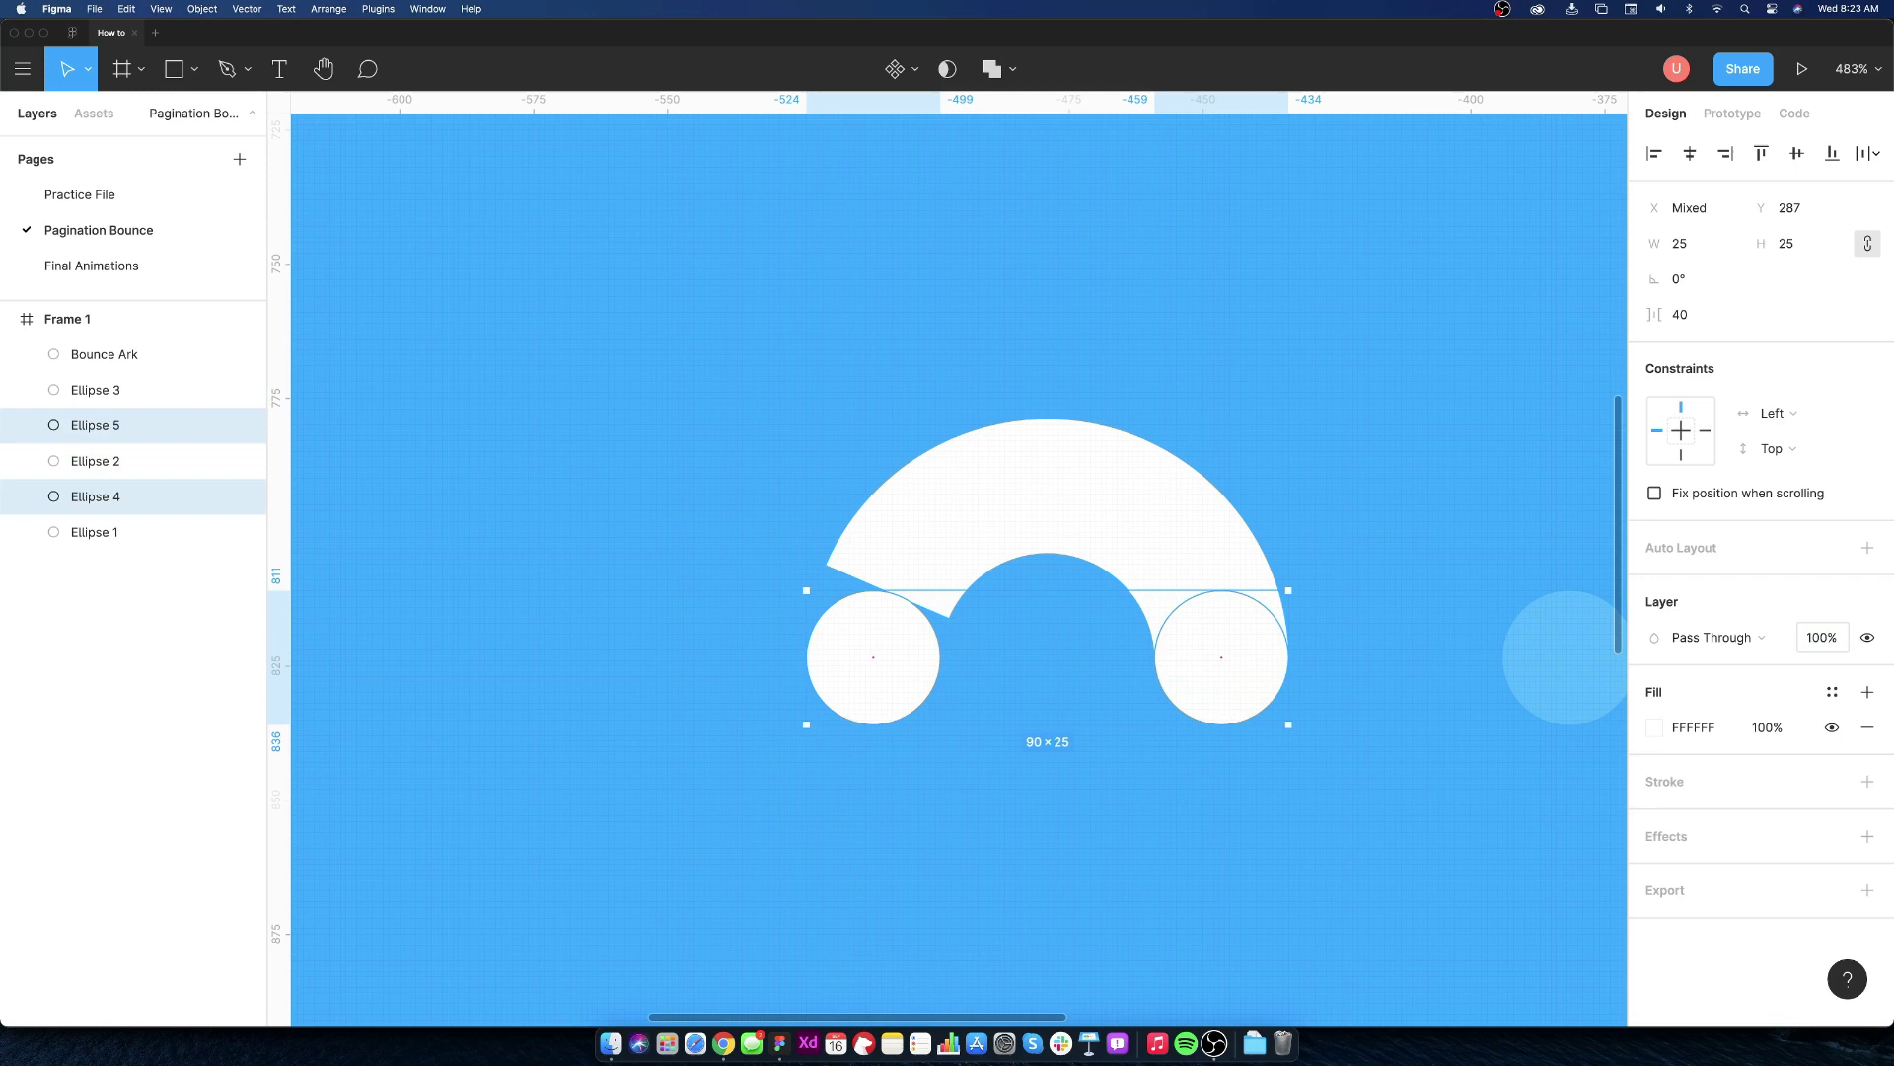
pyautogui.click(945, 780)
pyautogui.keyDown('ctrl'); pyautogui.scroll(3, 919, 577); pyautogui.keyUp('ctrl')
pyautogui.scroll(3, 888, 710)
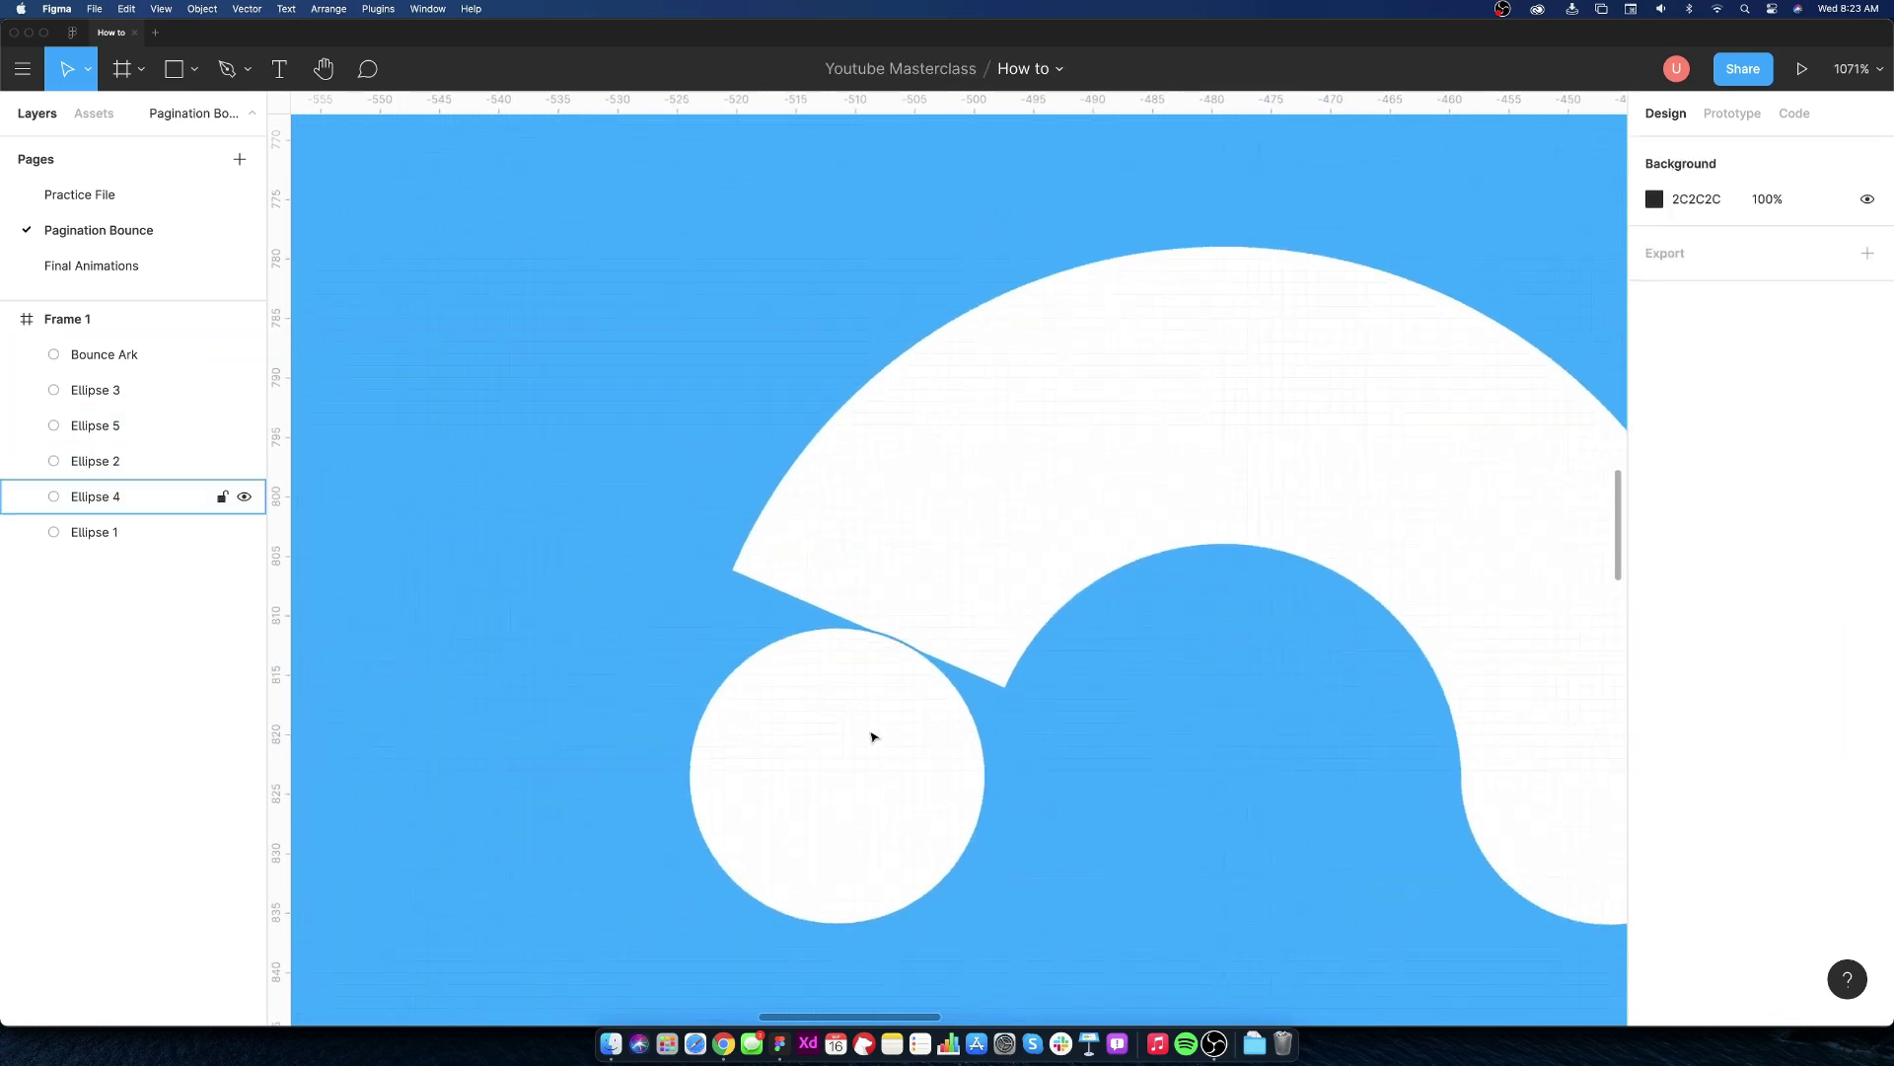
pyautogui.moveTo(873, 755); pyautogui.dragTo(885, 604)
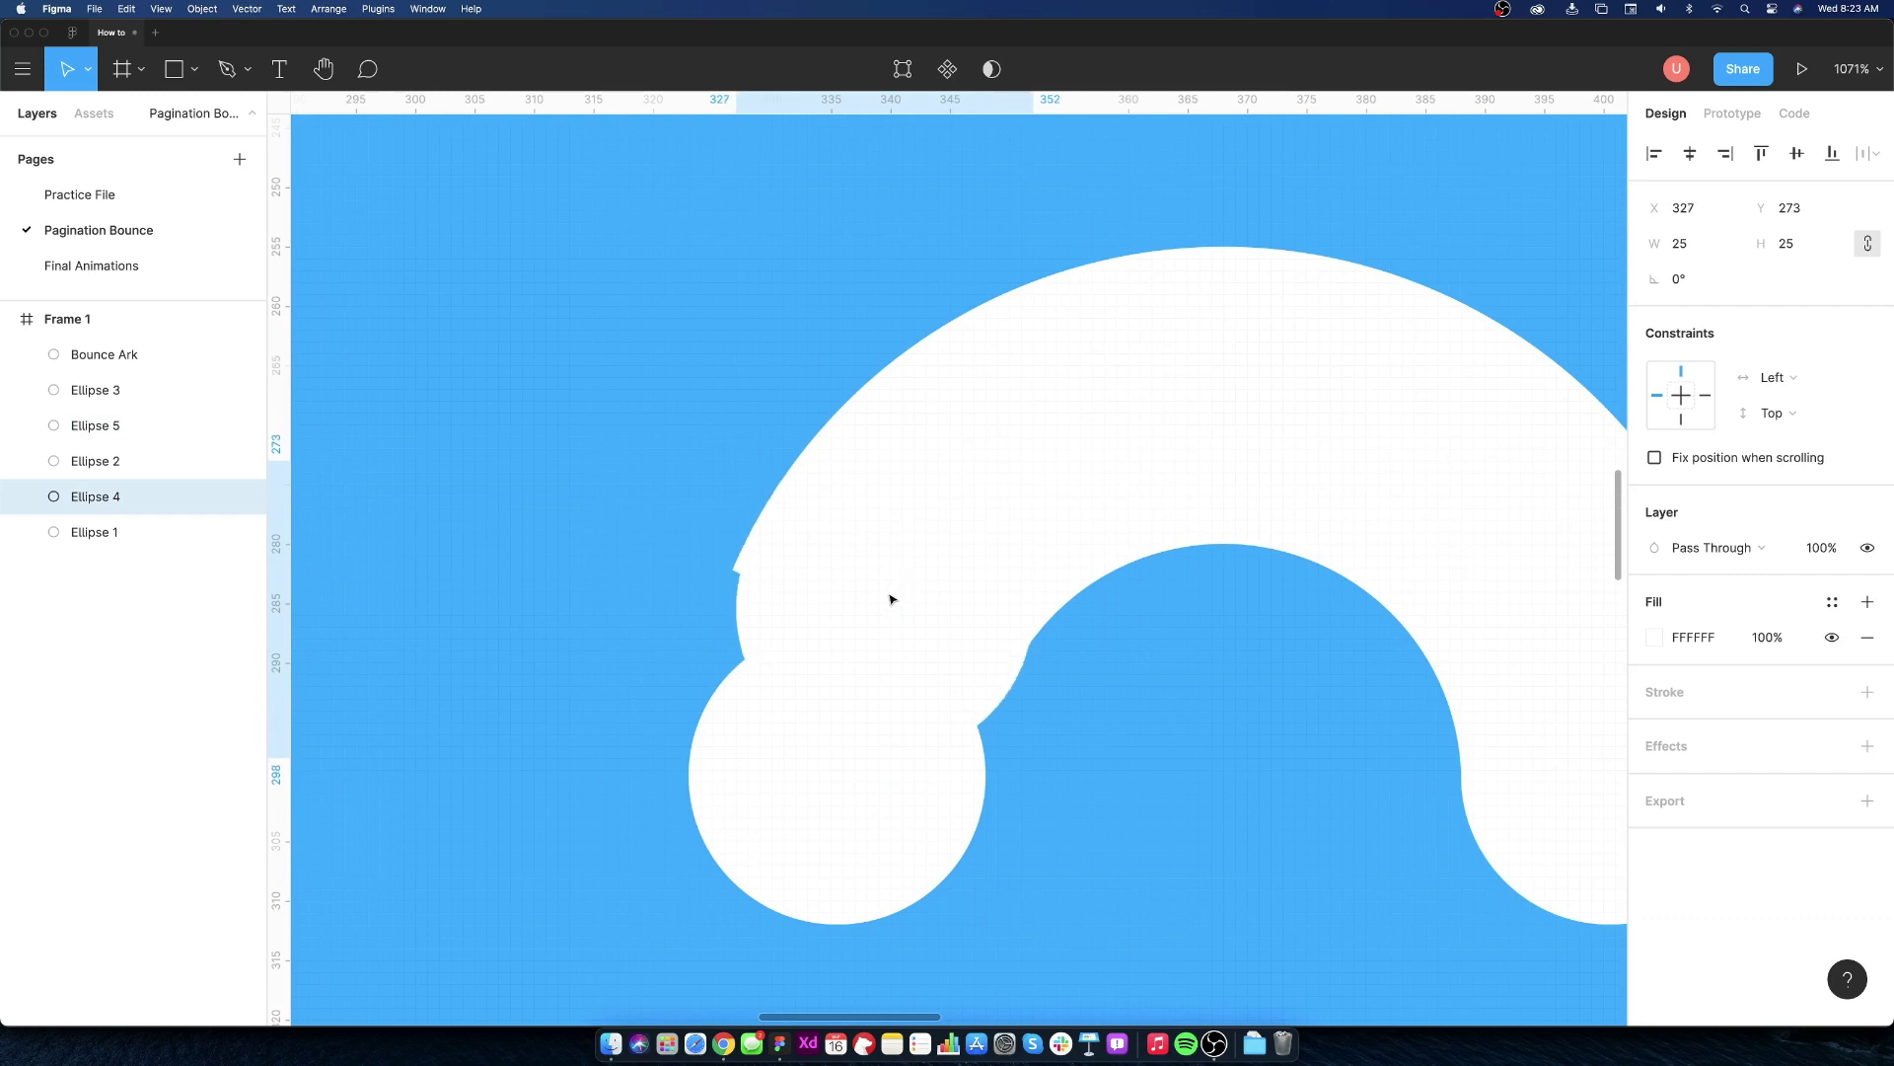
pyautogui.press('Down')
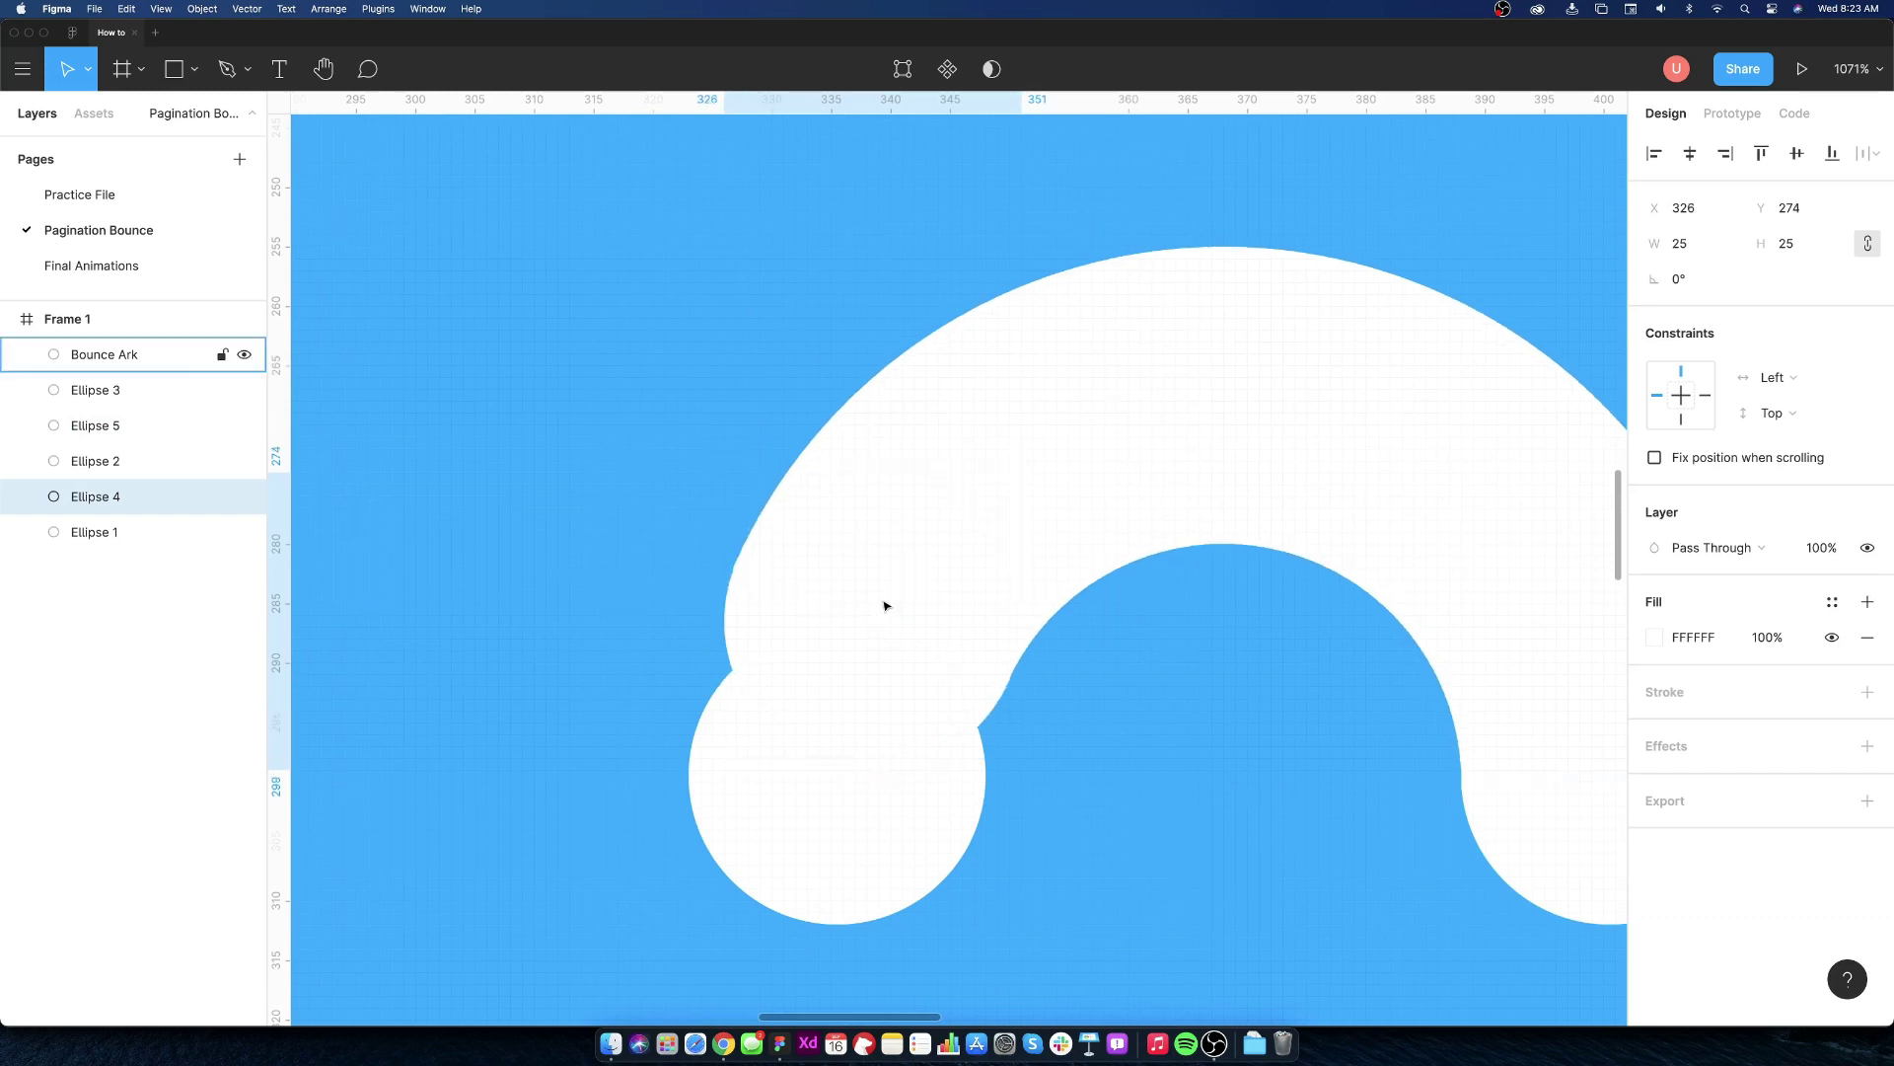
pyautogui.press('Down')
pyautogui.click(886, 603)
pyautogui.scroll(-3, 886, 605)
# - Trim the Bounce Ark sweep to about -36% and nudge the dot to cap the tip exactly
pyautogui.click(933, 533)
pyautogui.moveTo(811, 559)
pyautogui.mouseDown()
pyautogui.moveTo(874, 506)
pyautogui.moveTo(865, 482)
pyautogui.mouseUp()
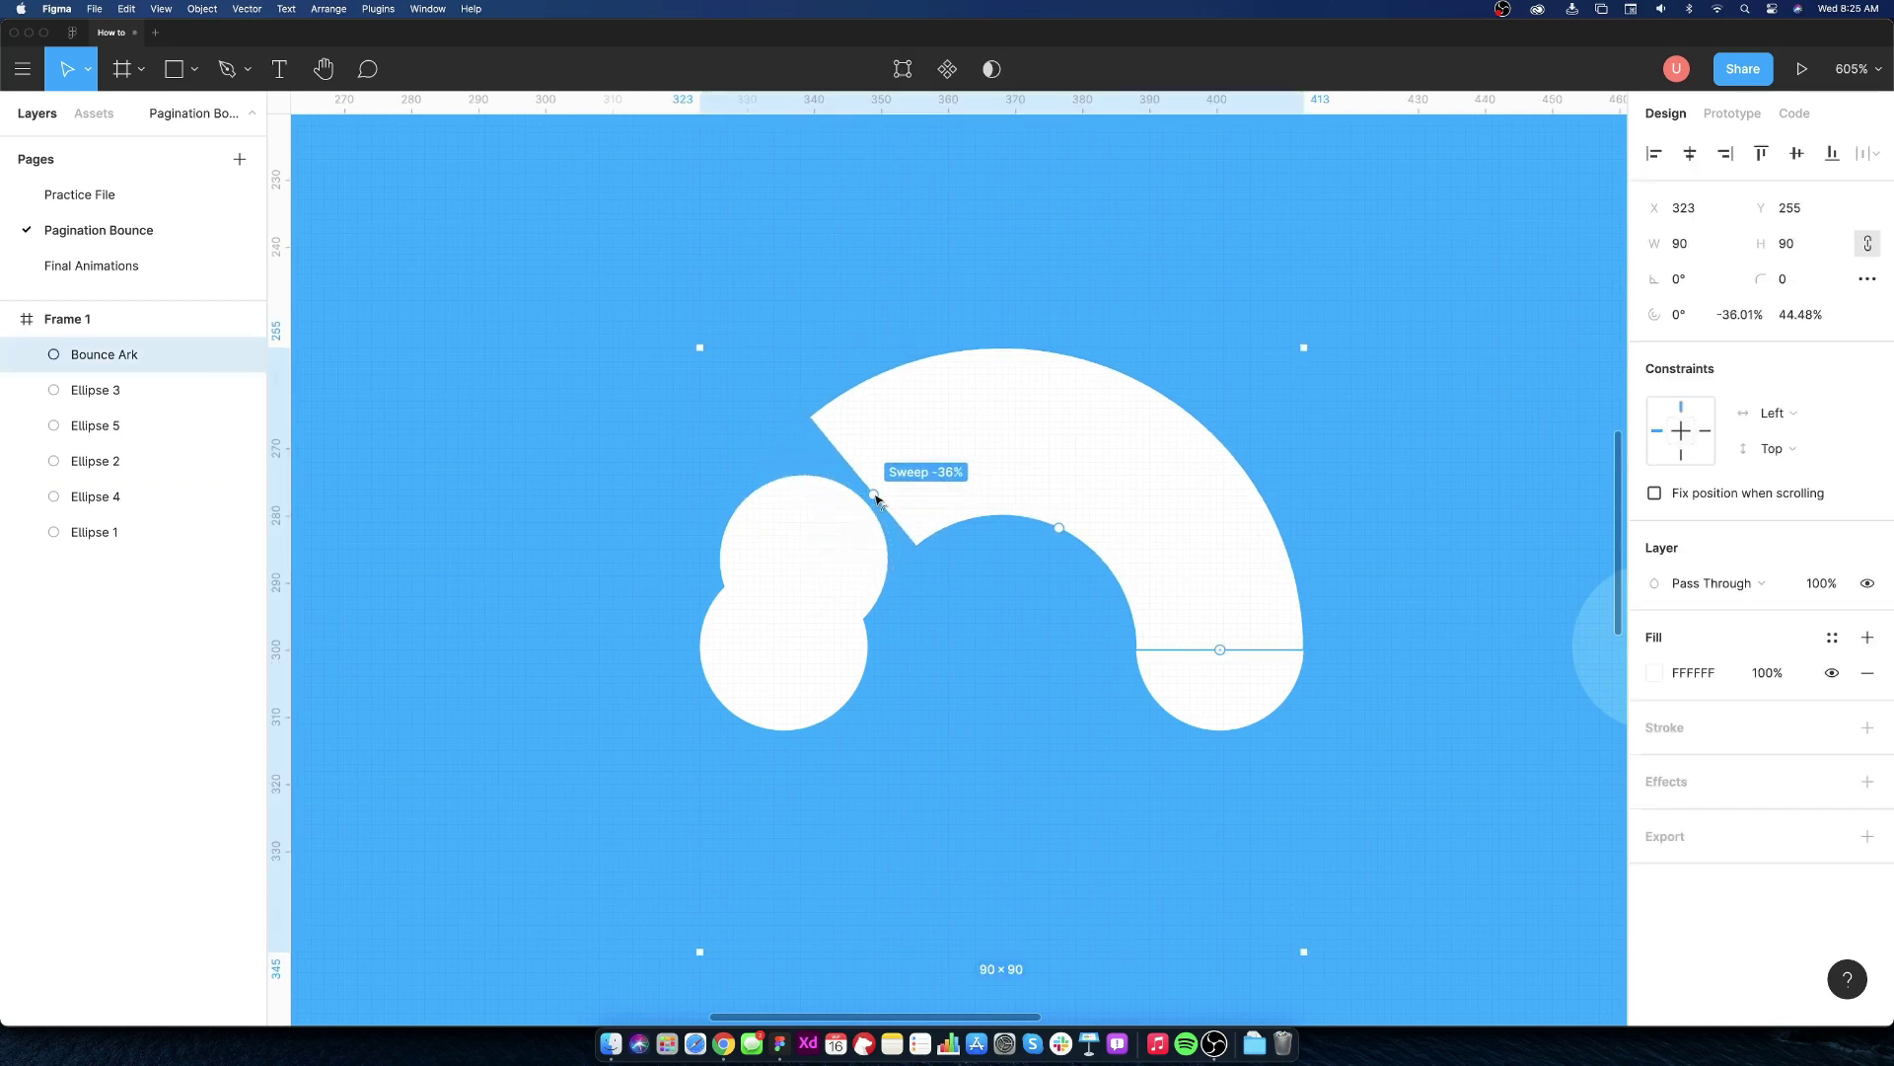
pyautogui.scroll(3, 814, 505)
pyautogui.click(882, 468)
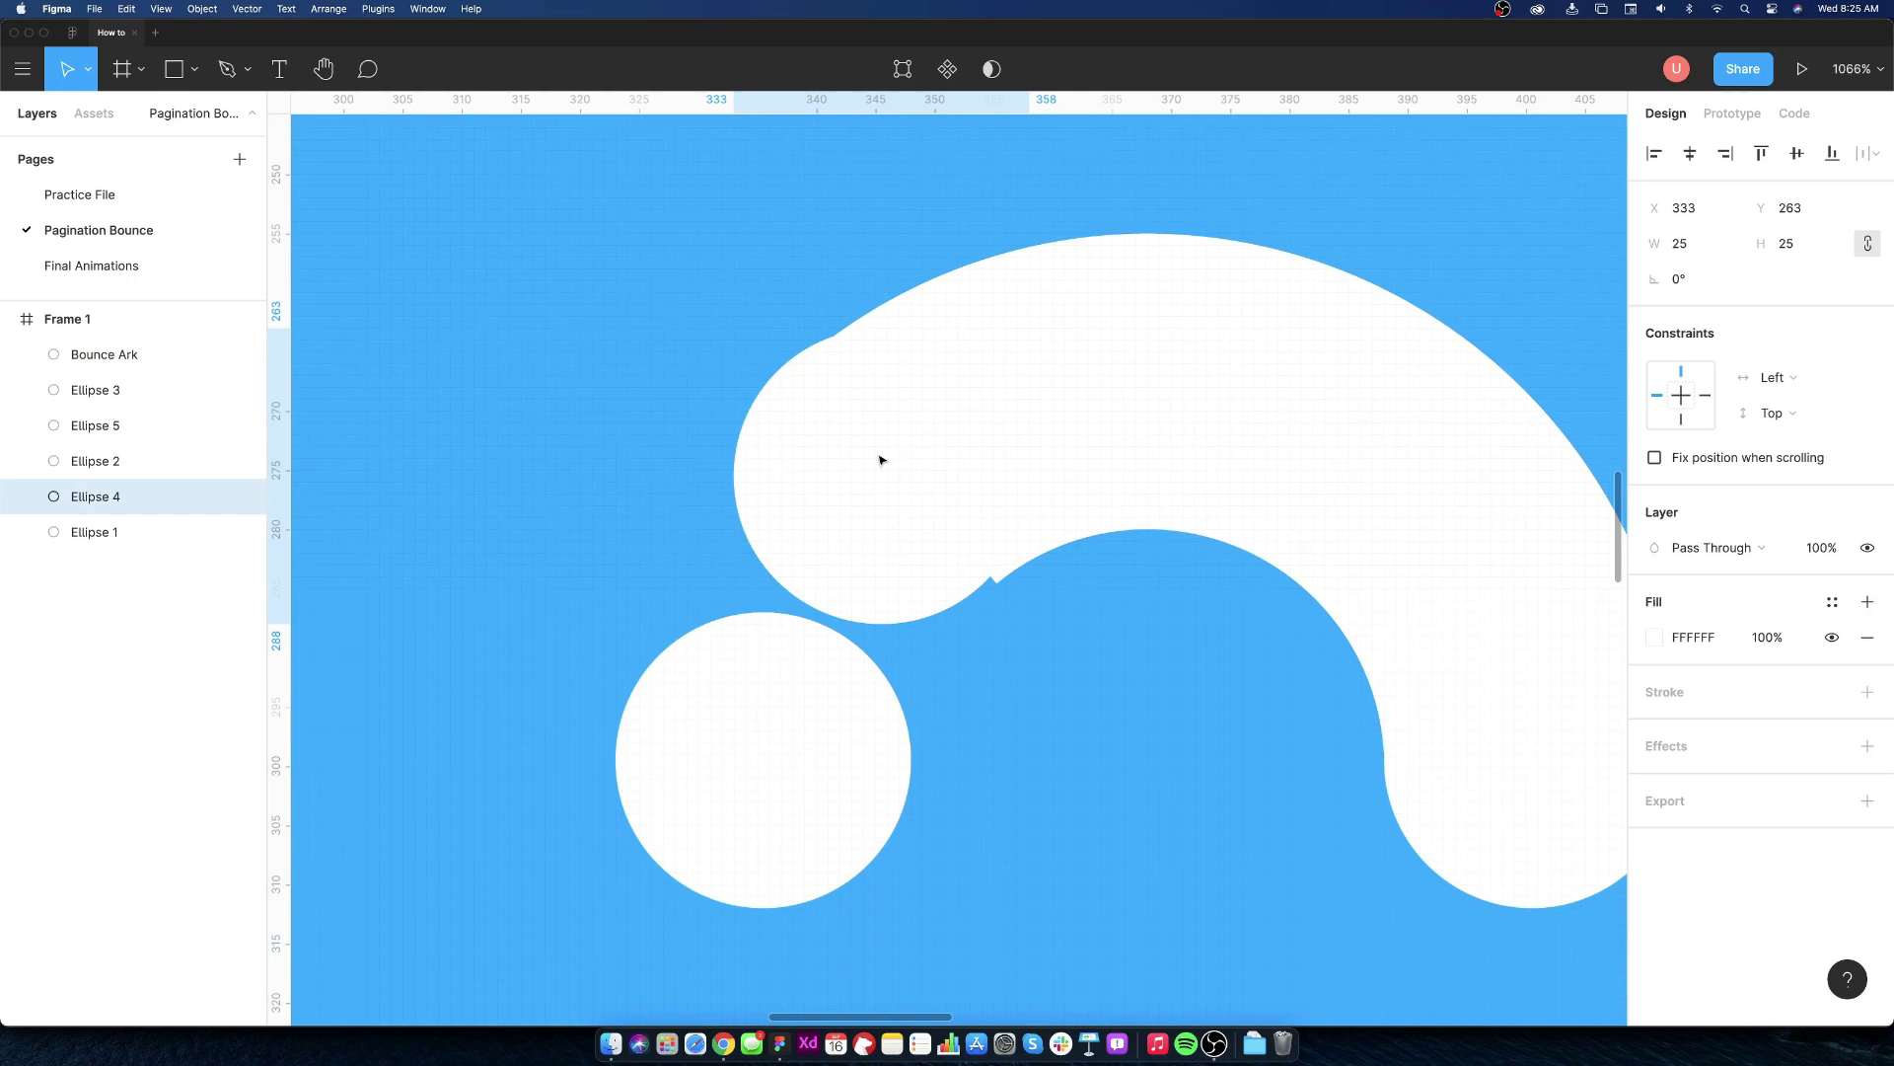
pyautogui.press('Up')
pyautogui.press('Up')
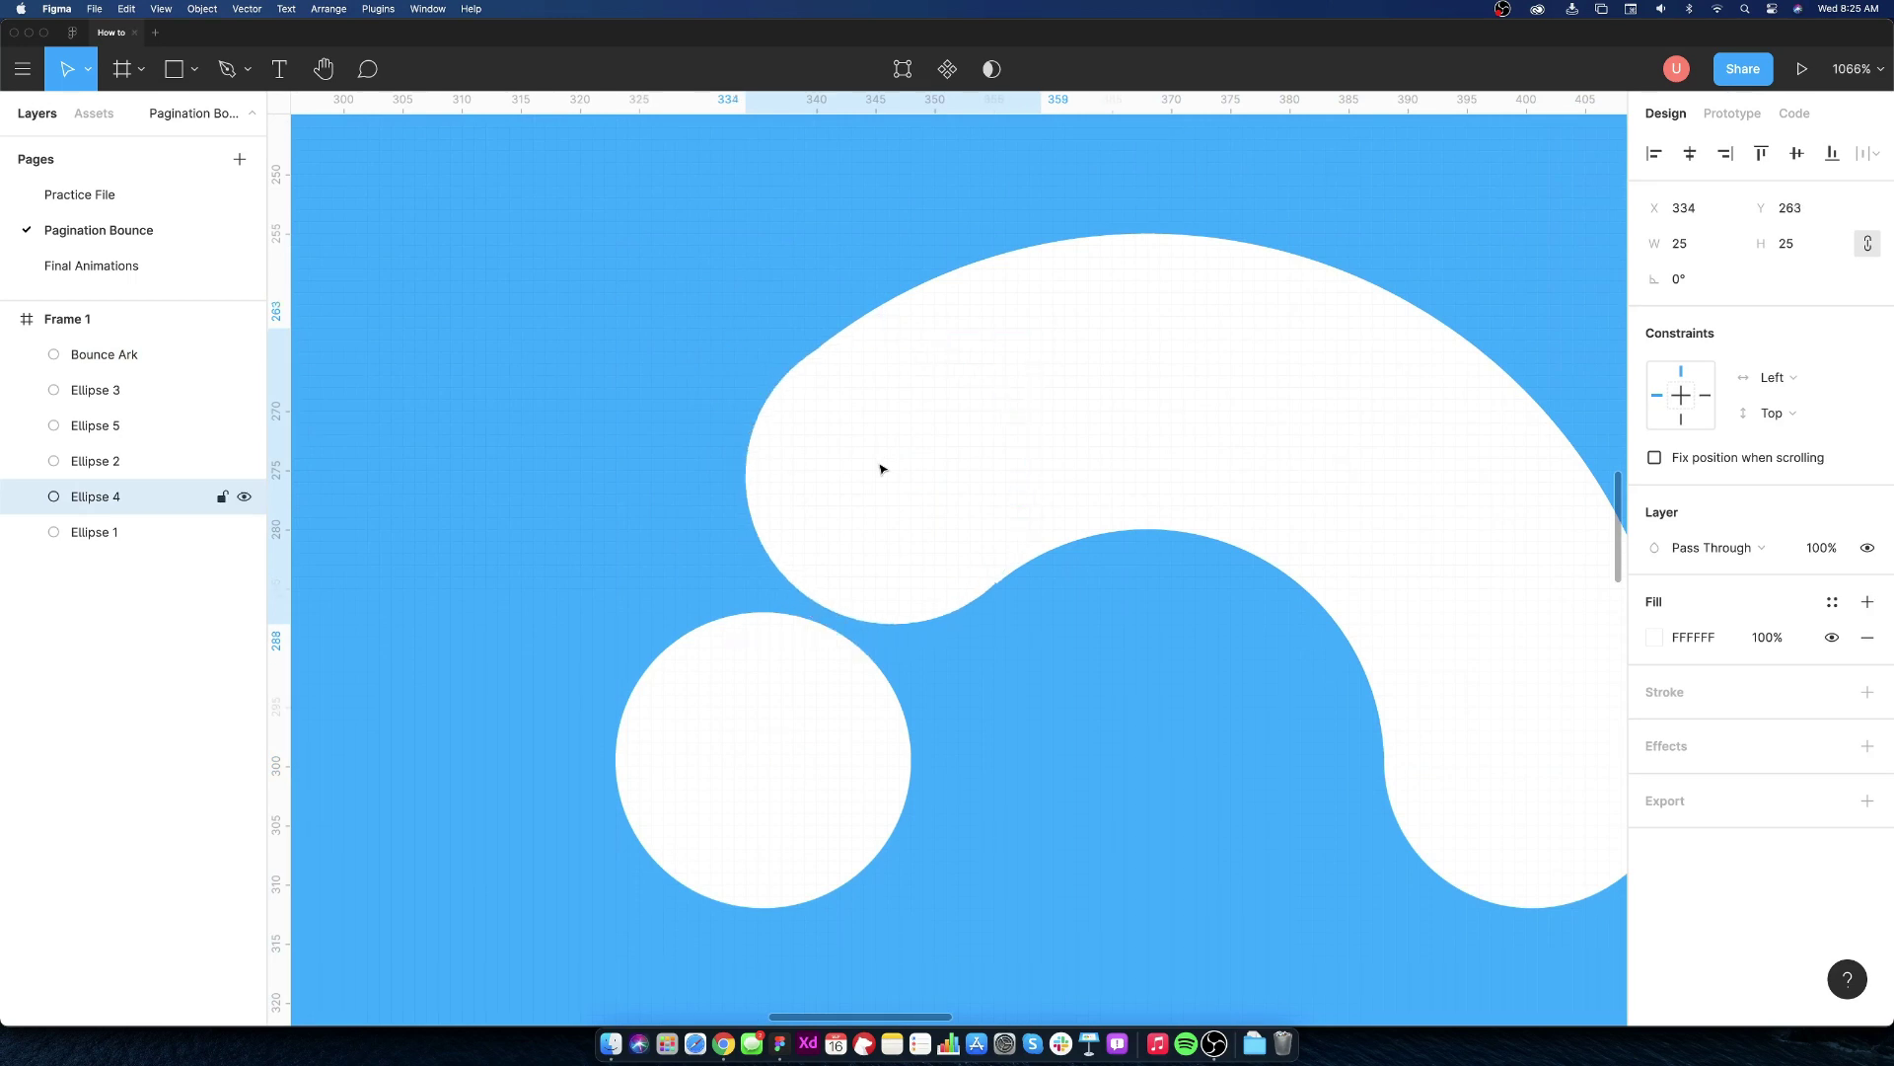
pyautogui.press('Right')
pyautogui.press('Right')
pyautogui.press('Left')
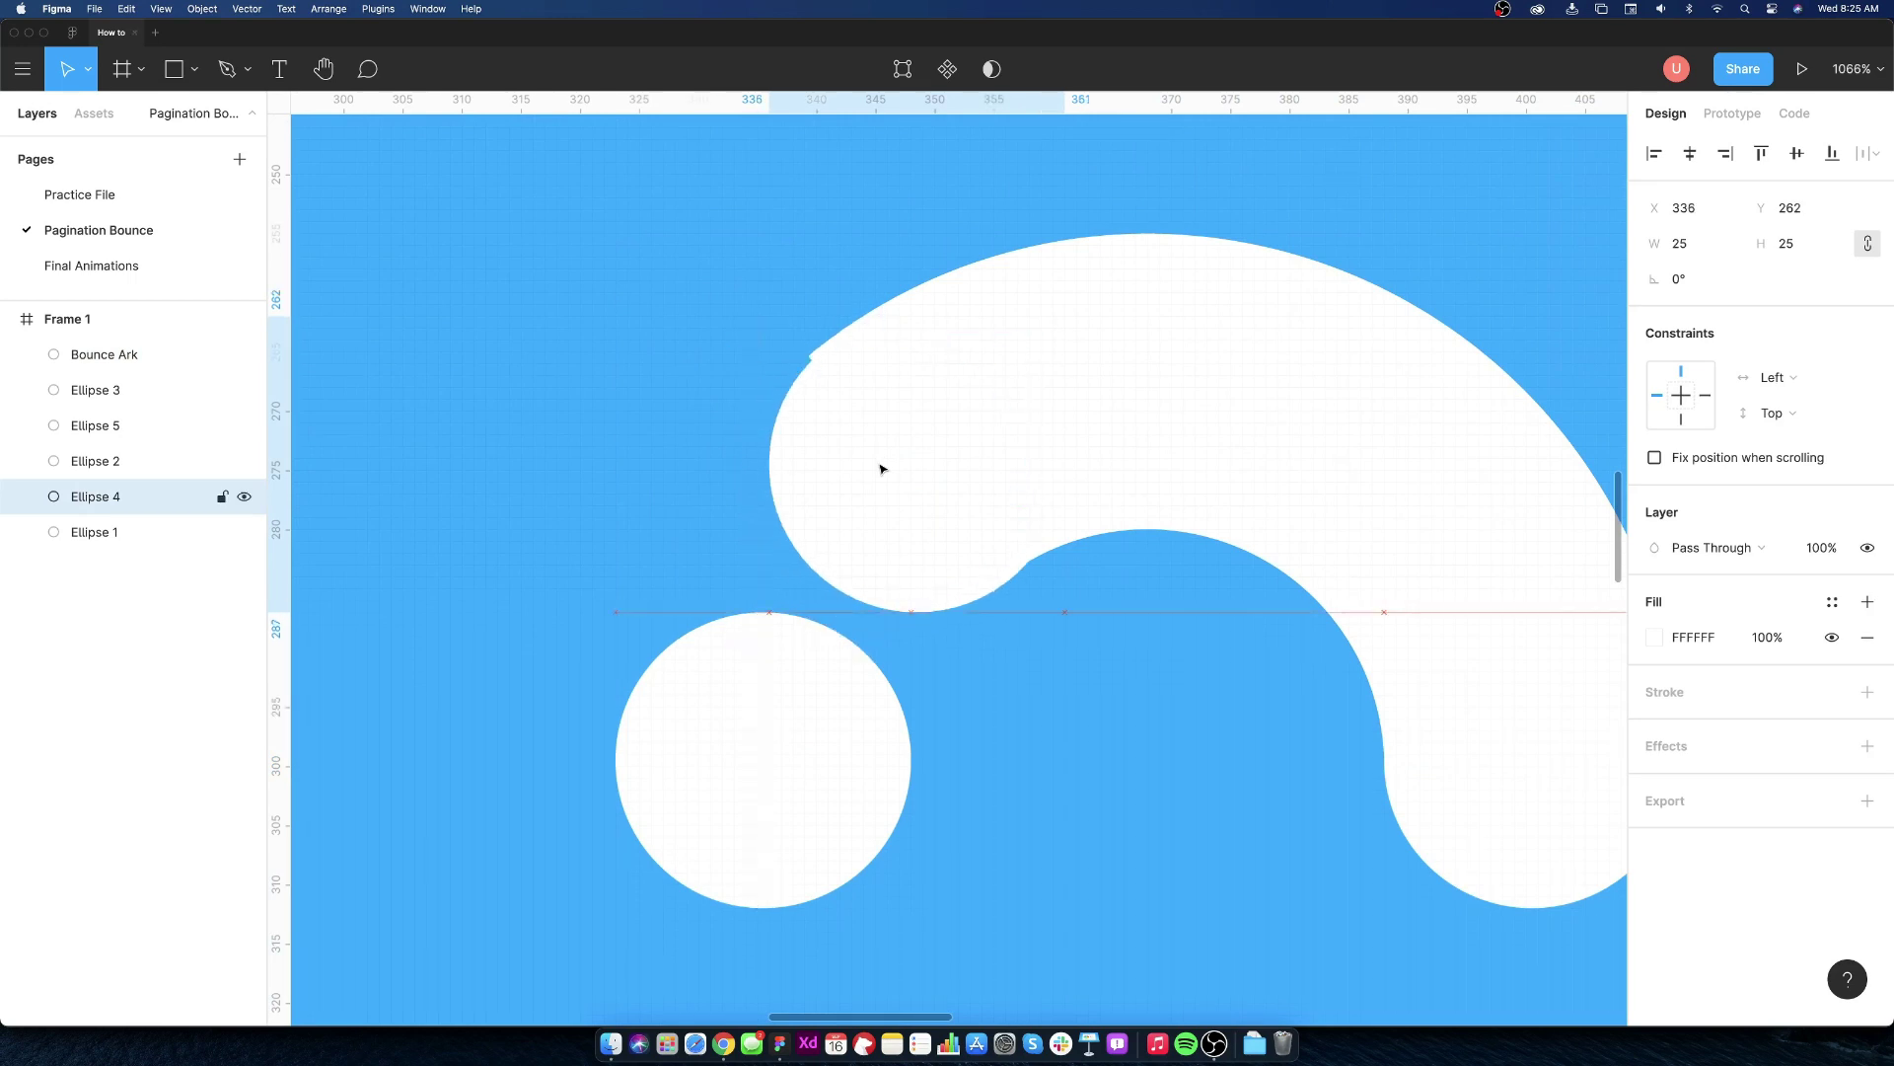
pyautogui.press('Down')
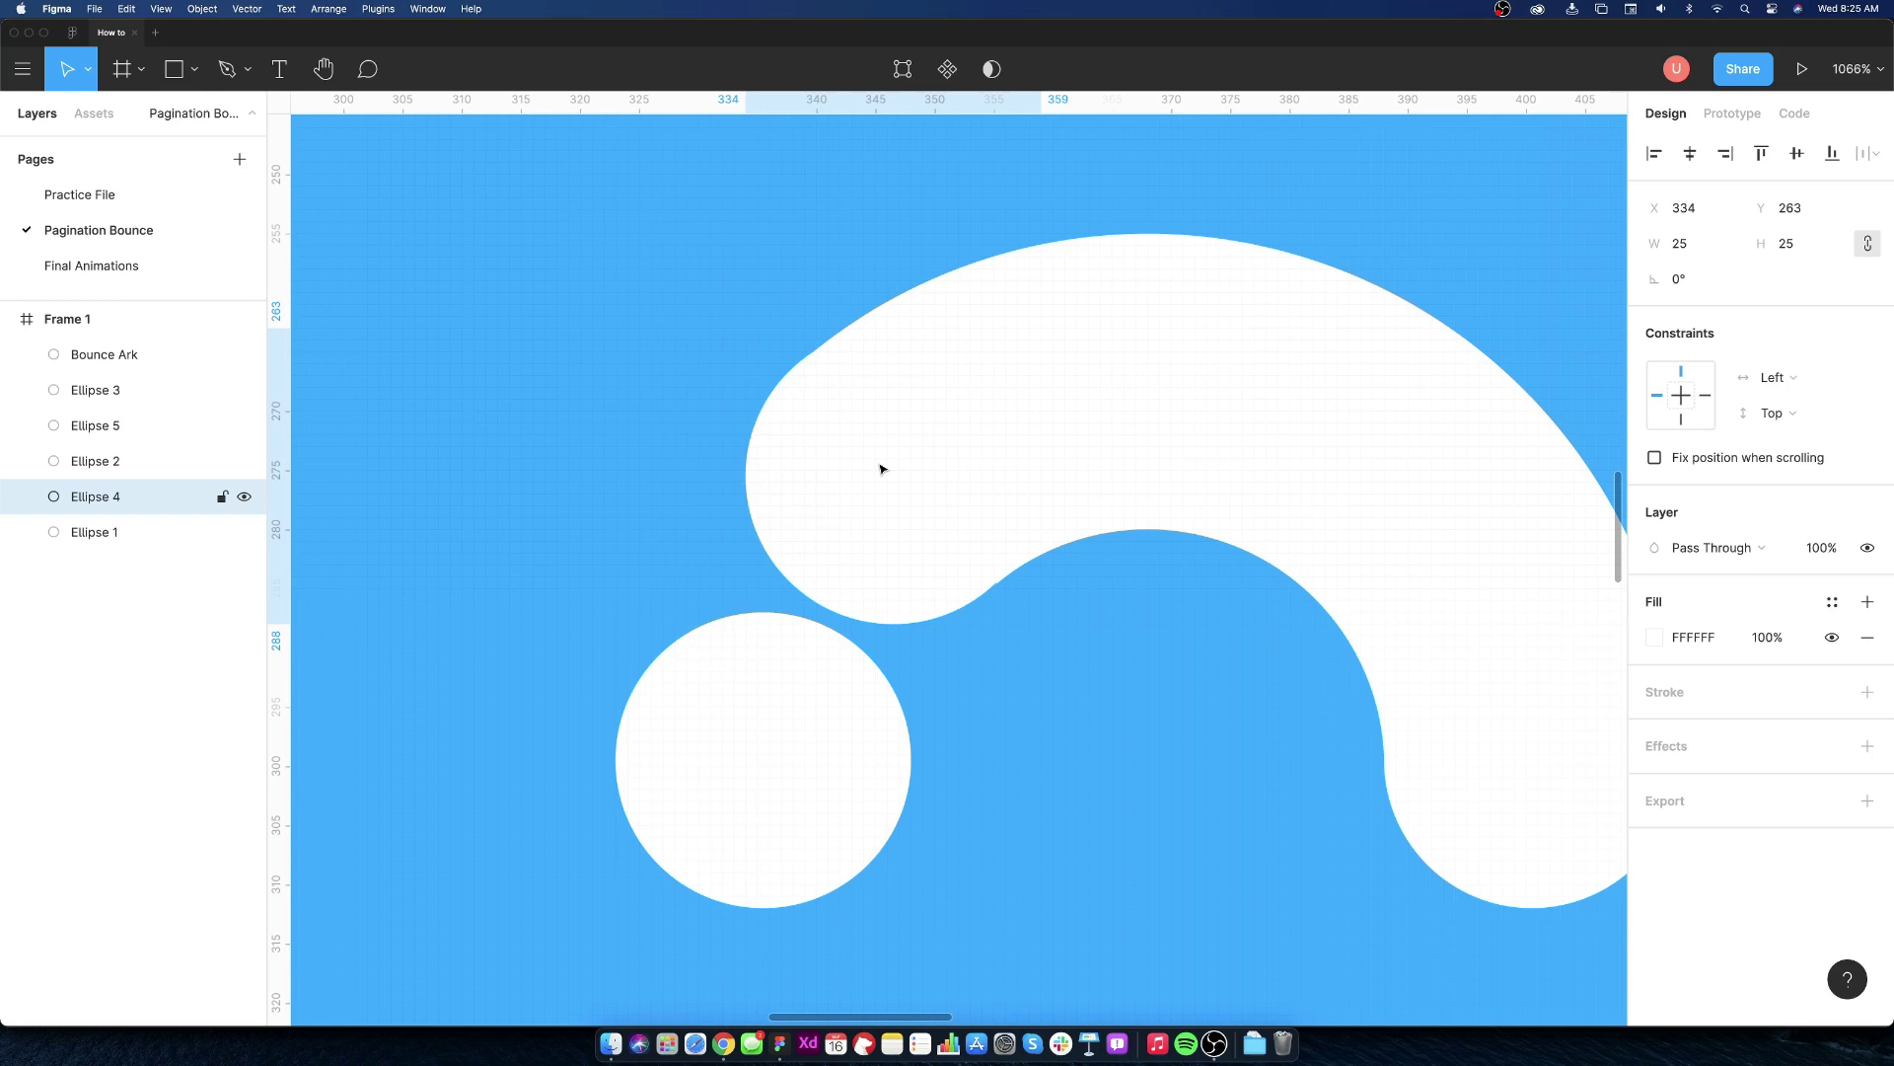
pyautogui.scroll(-5, 883, 468)
pyautogui.scroll(2, 874, 577)
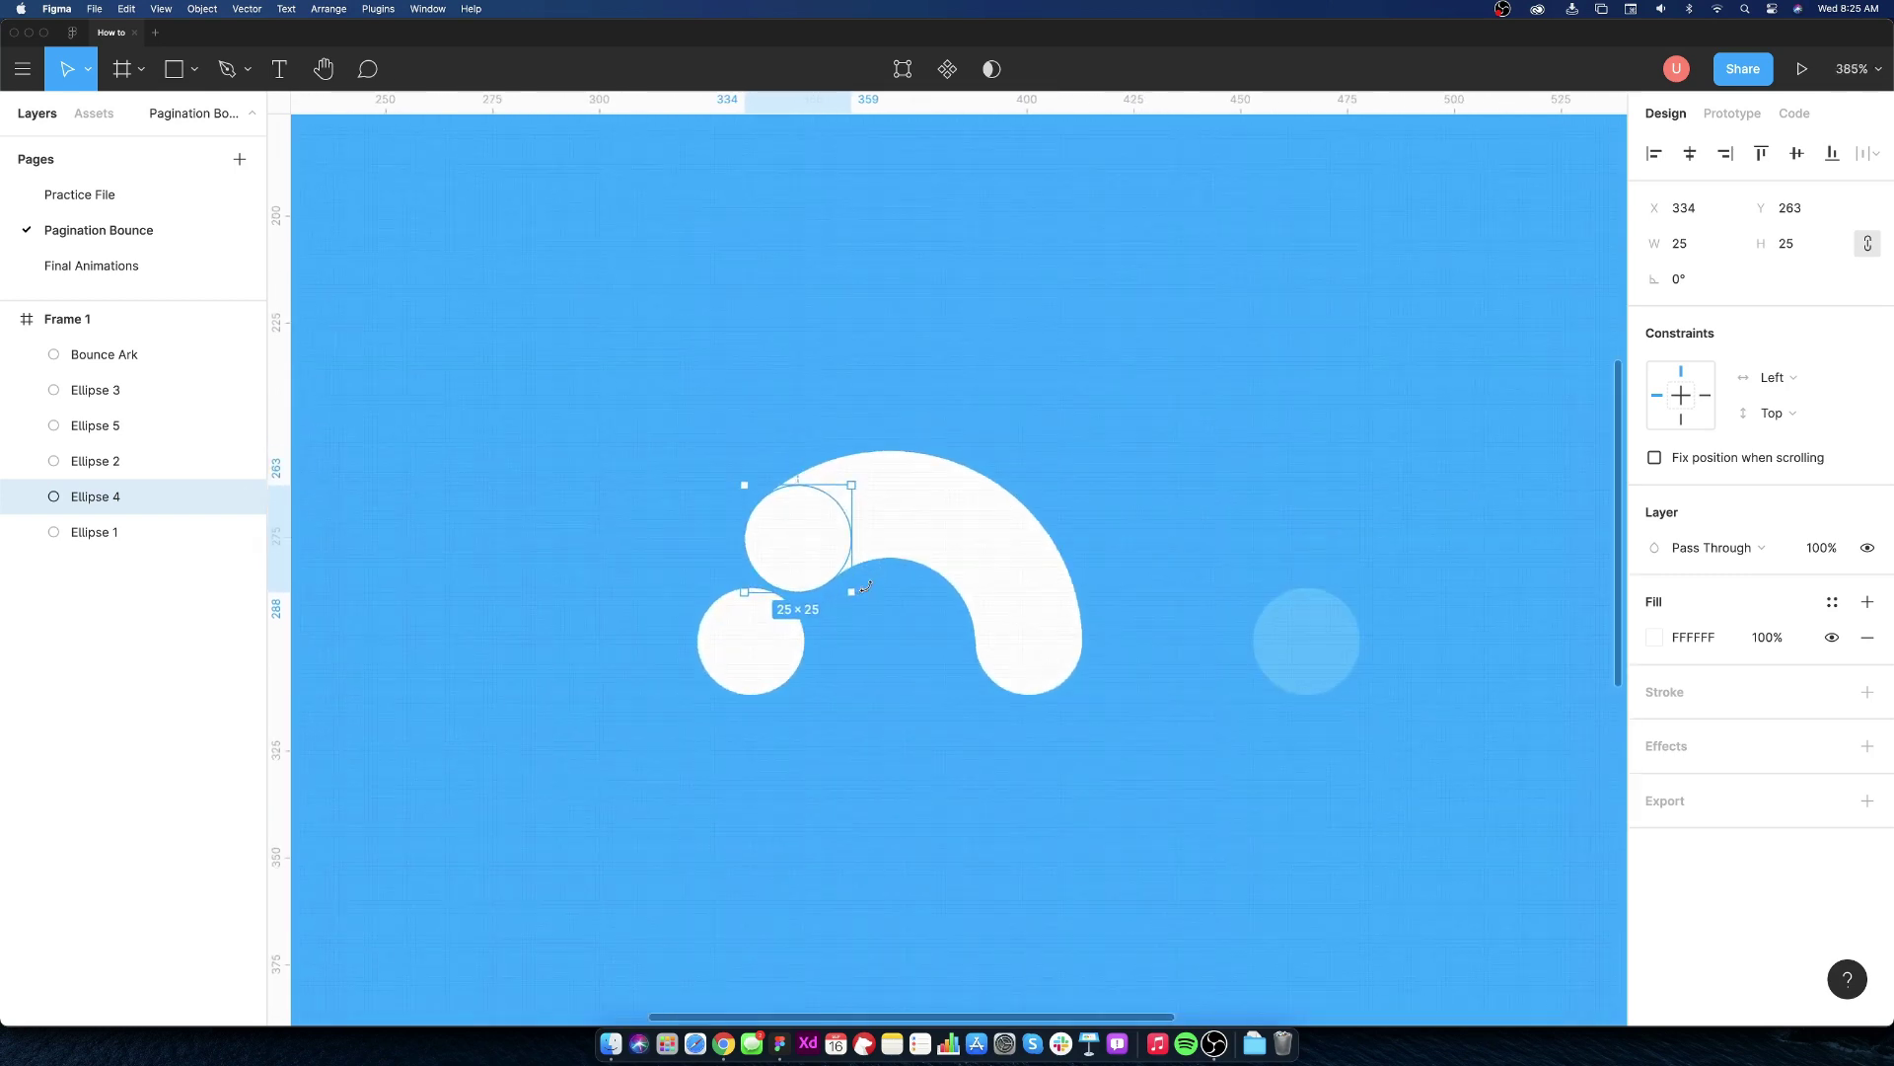
# - Frame the arc with its two end dots via Frame Selection and rename the frame Bounce
pyautogui.keyDown('shift'); pyautogui.click(949, 551); pyautogui.keyUp('shift')
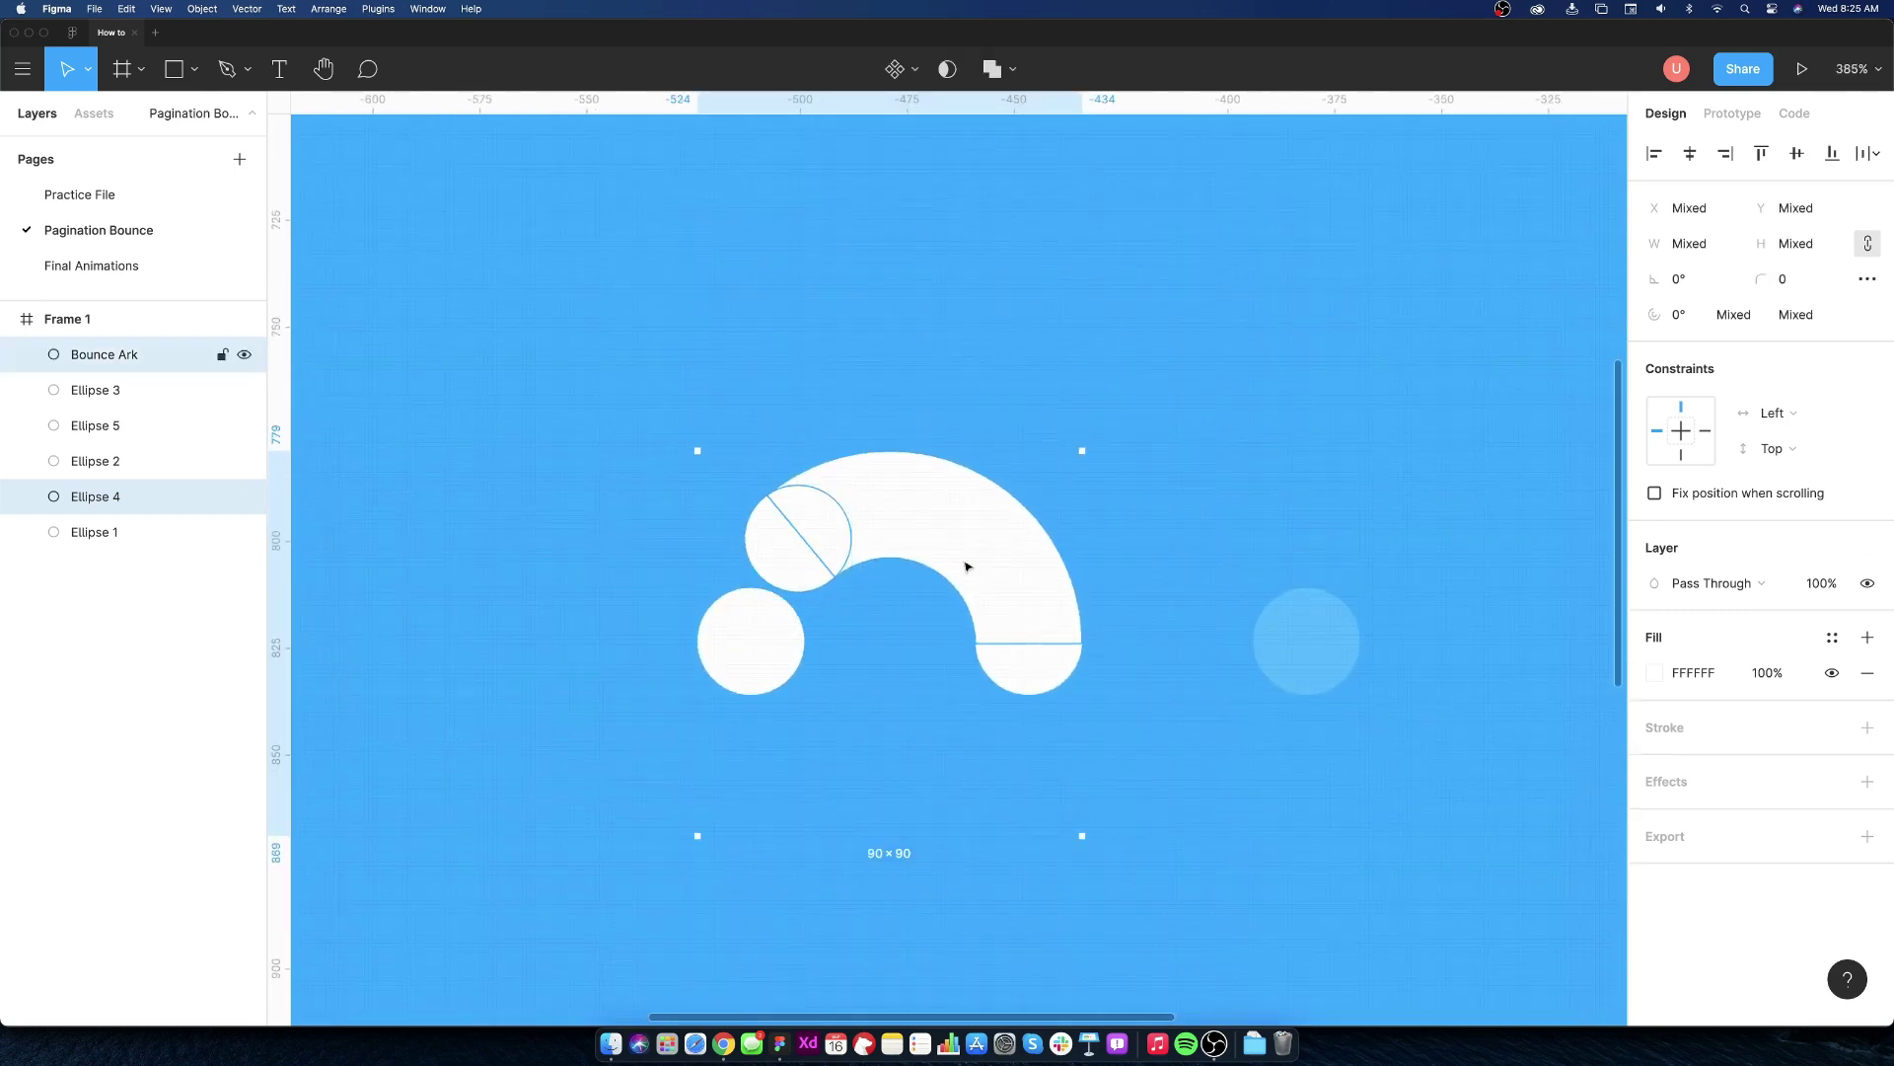
pyautogui.keyDown('shift'); pyautogui.click(1048, 660); pyautogui.keyUp('shift')
pyautogui.rightClick(1048, 665)
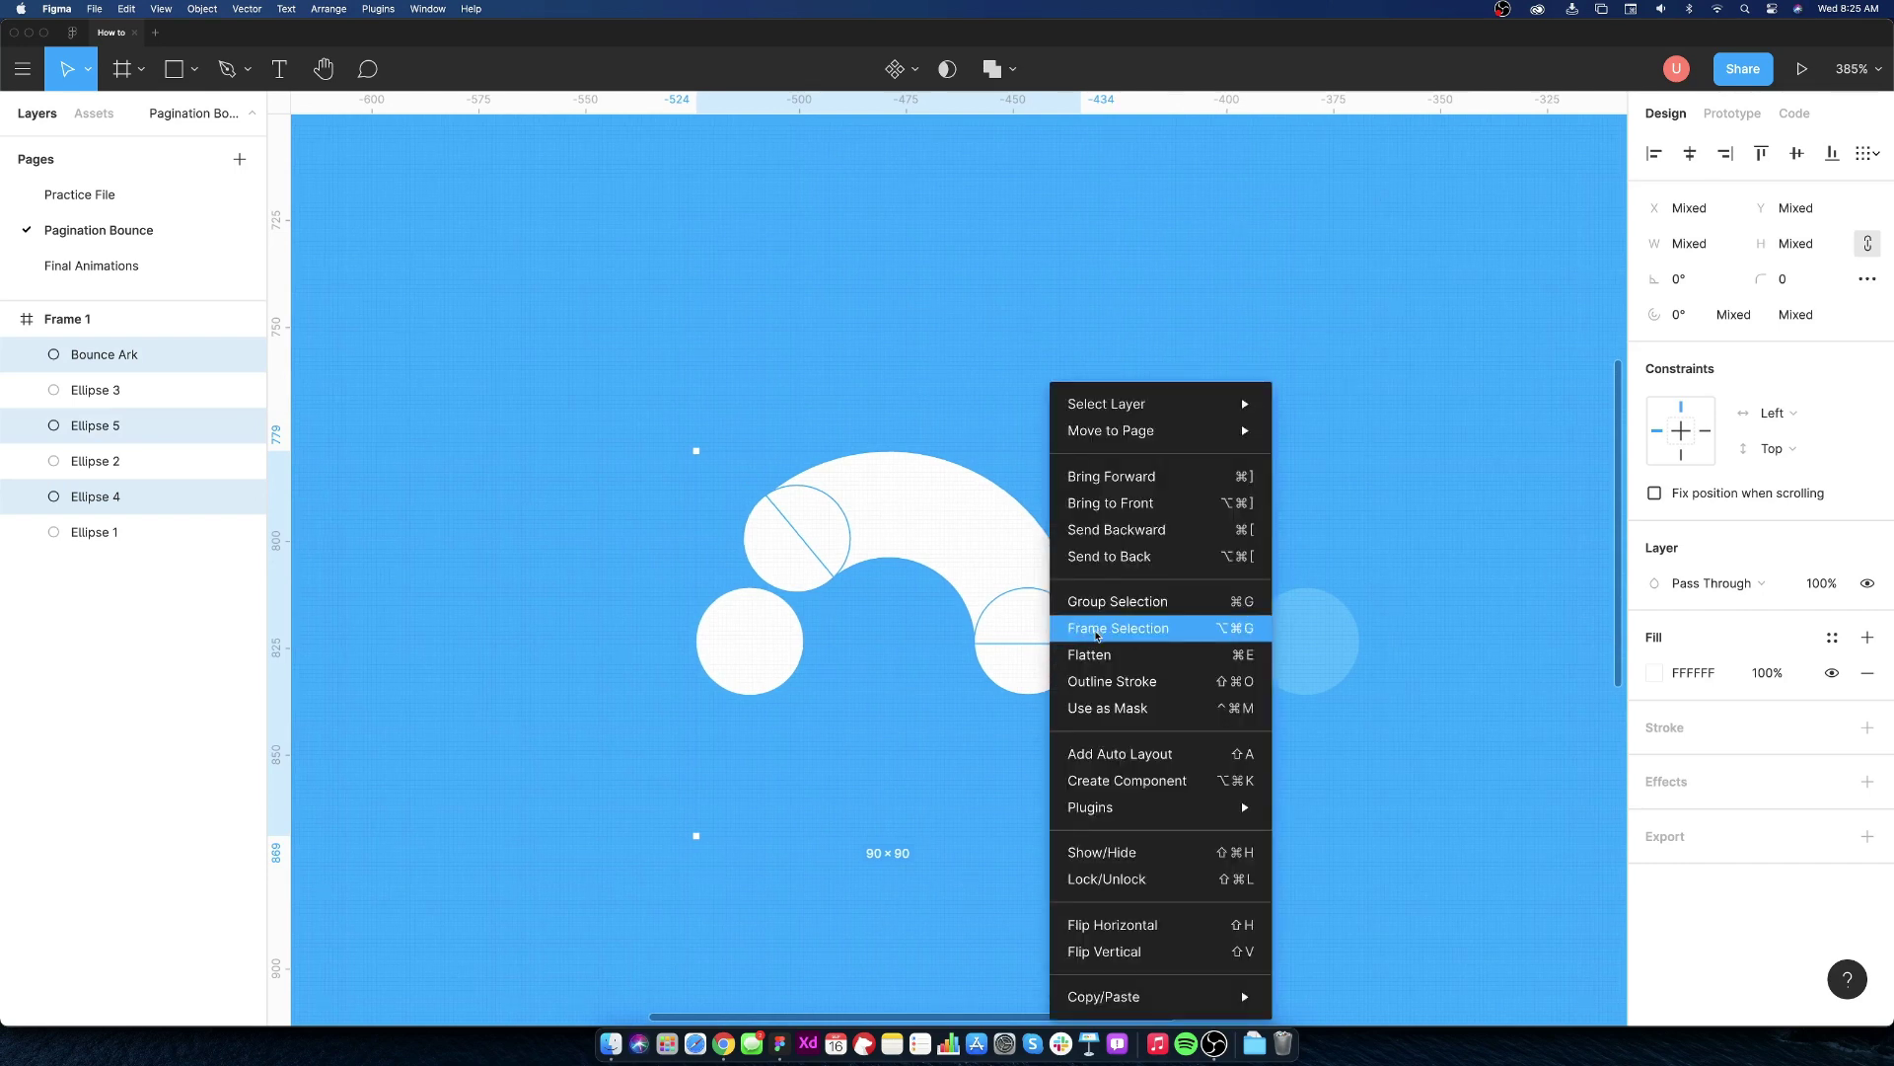
pyautogui.click(1099, 632)
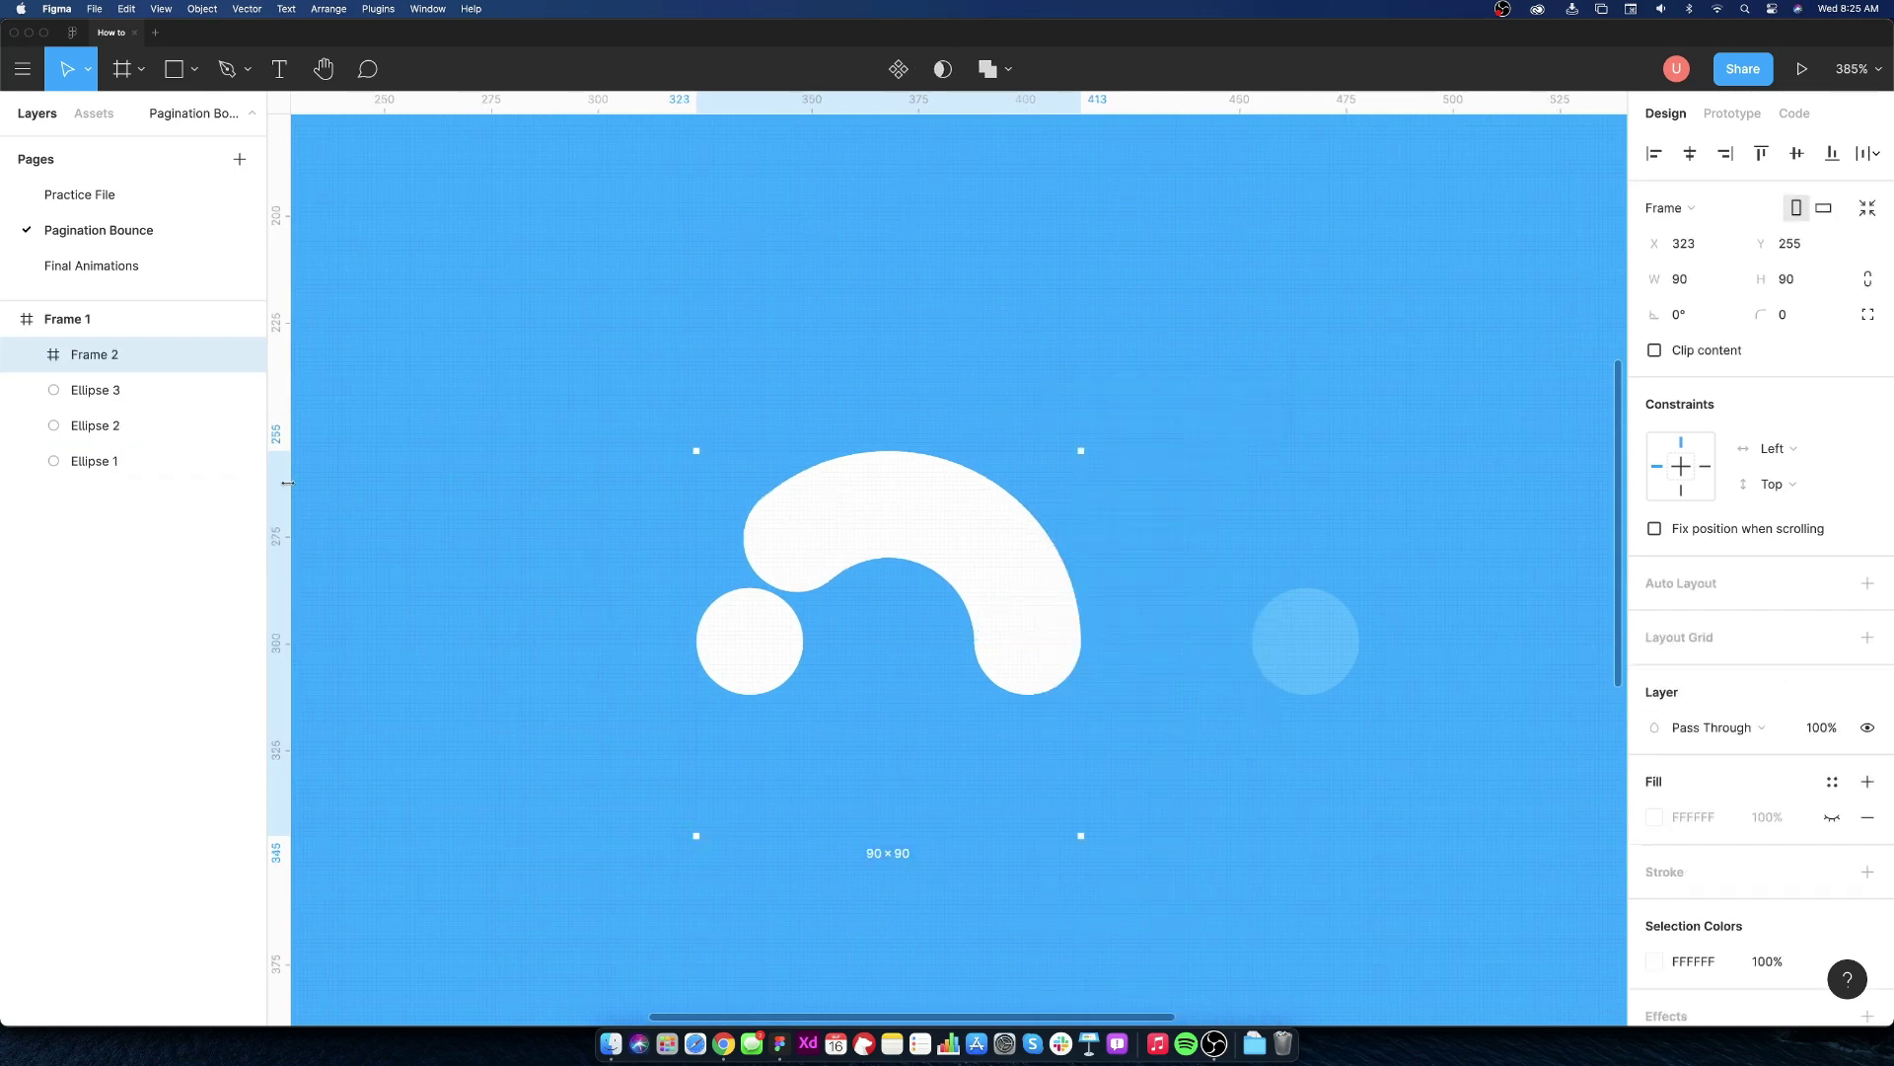
pyautogui.doubleClick(81, 355)
pyautogui.write('Bounce')
pyautogui.press('Return')
# - Toggle the Bounce frame's visibility to compare, leaving it visible
pyautogui.click(31, 354)
pyautogui.click(245, 354)
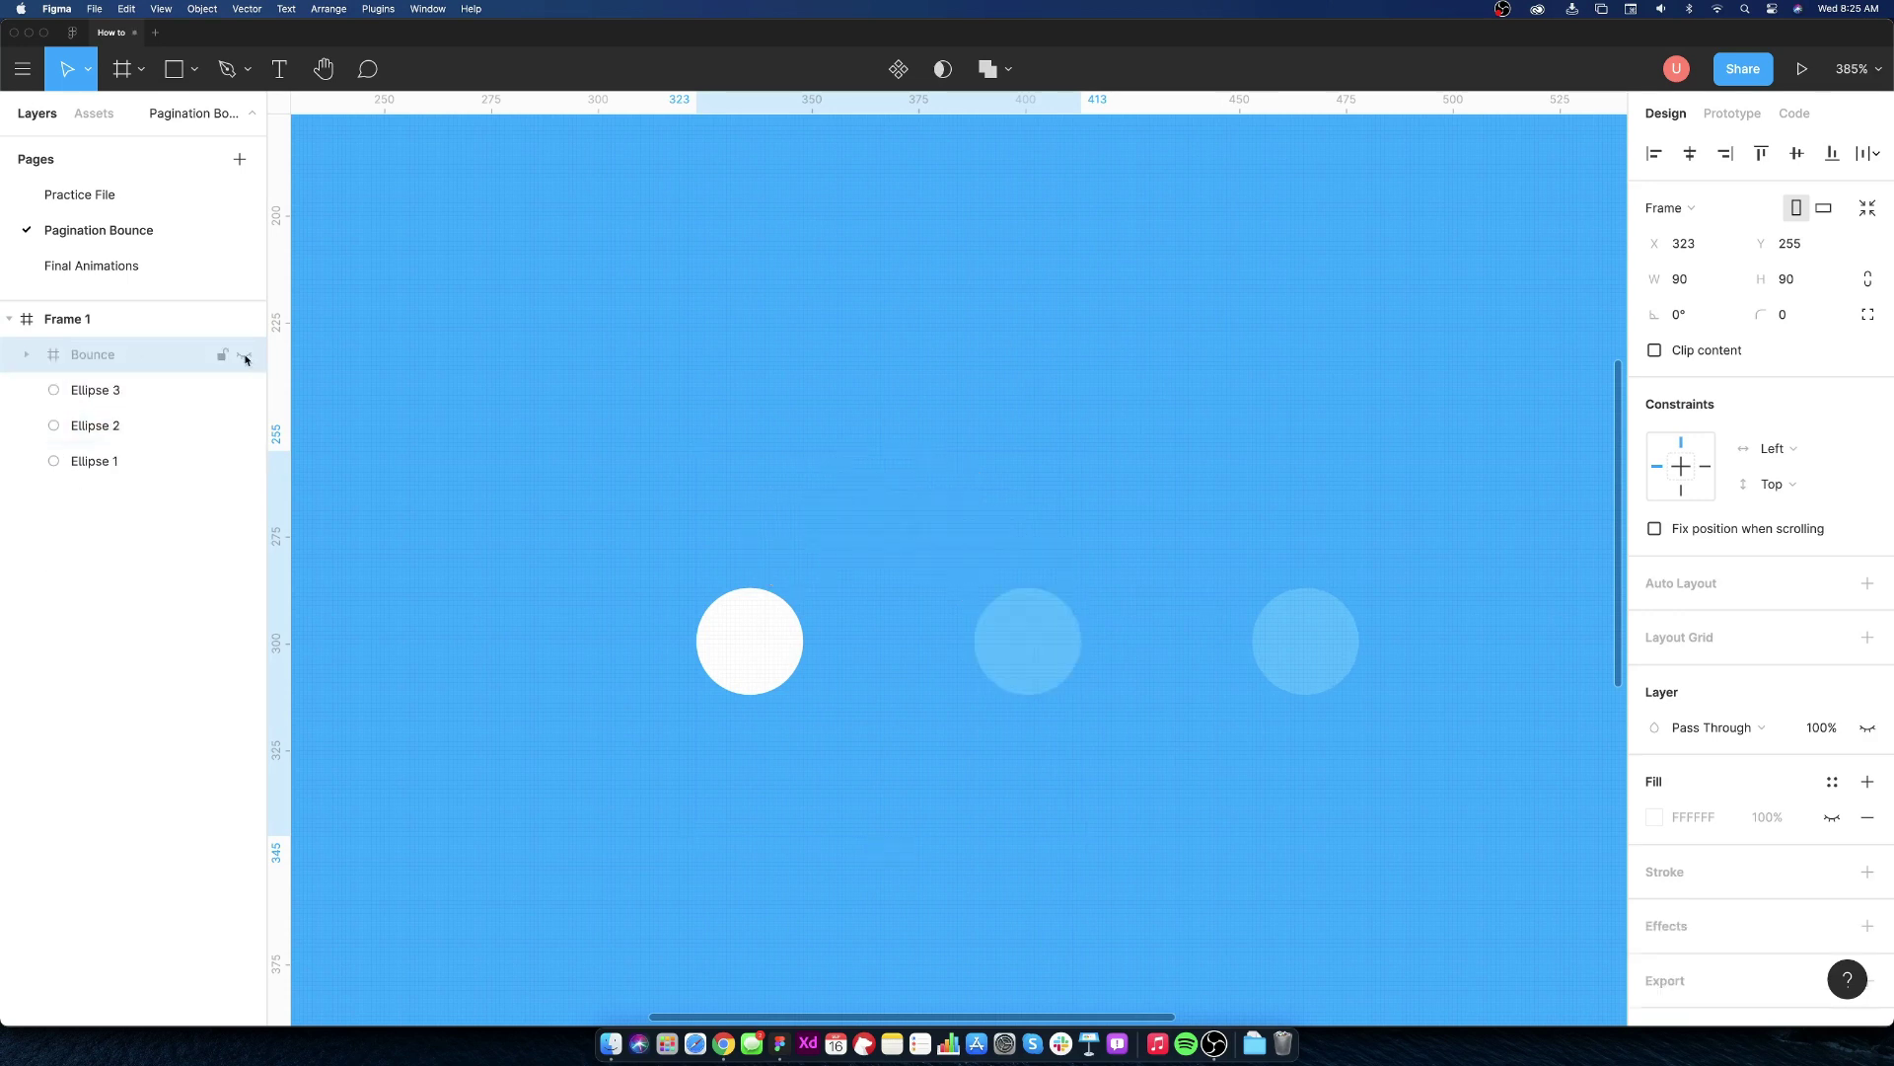
pyautogui.click(244, 355)
pyautogui.click(245, 355)
pyautogui.click(246, 357)
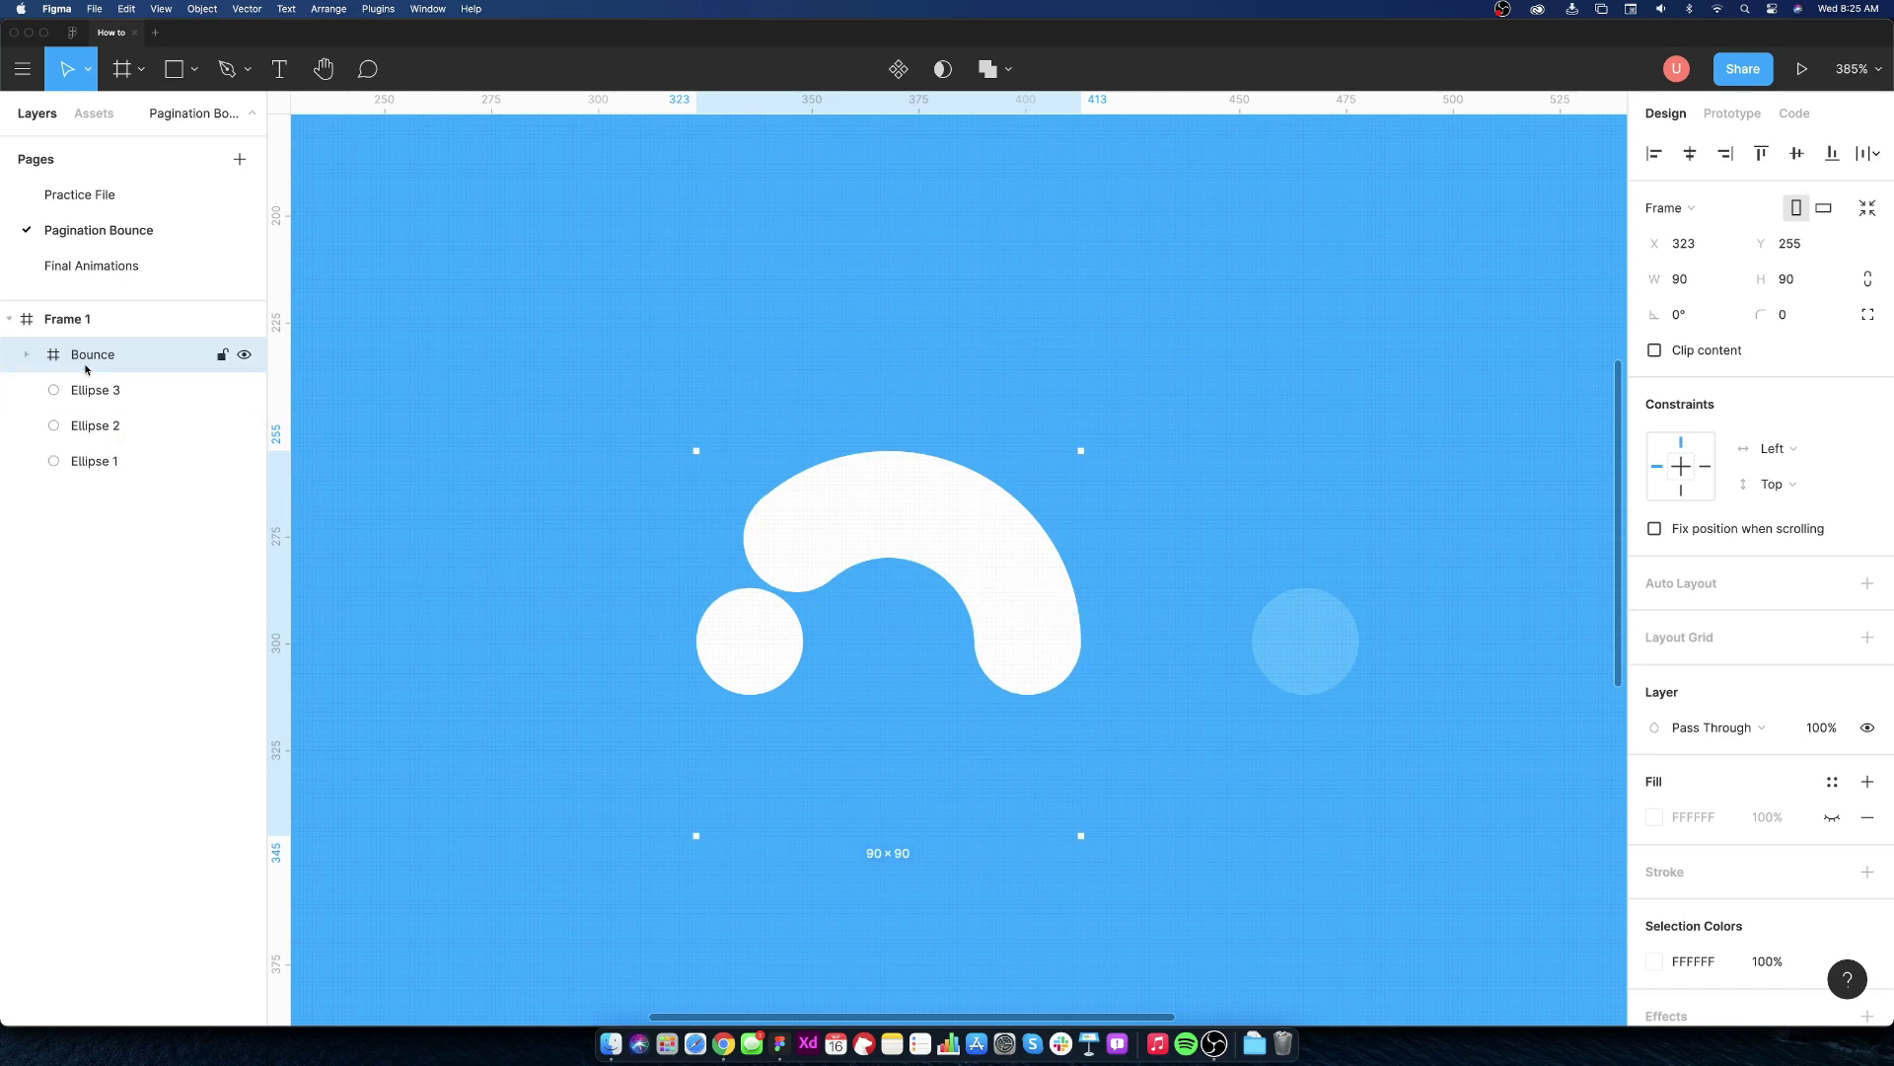
# - Wrap Bounce in a new Frame 2, shrink it to 44 tall and enable Clip content
pyautogui.rightClick(91, 357)
pyautogui.click(153, 550)
pyautogui.moveTo(890, 839); pyautogui.dragTo(885, 641)
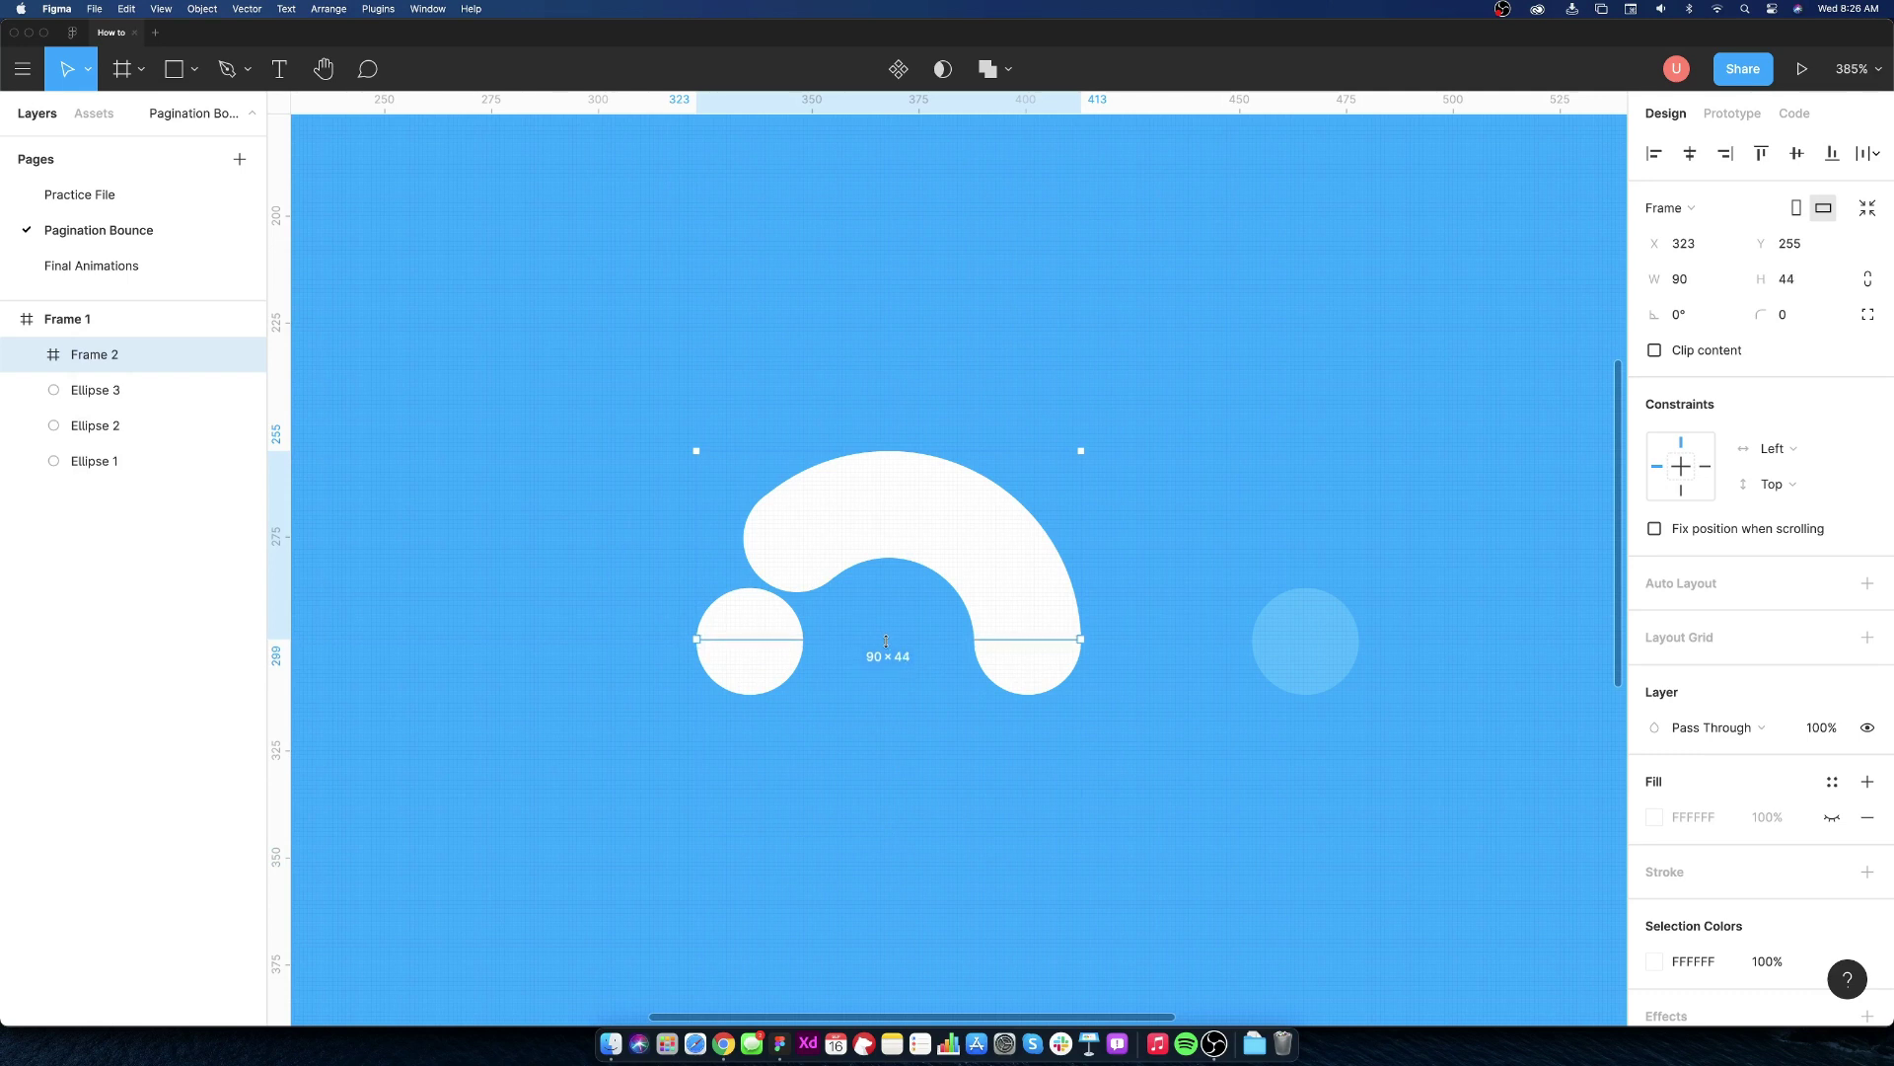
pyautogui.scroll(5, 771, 644)
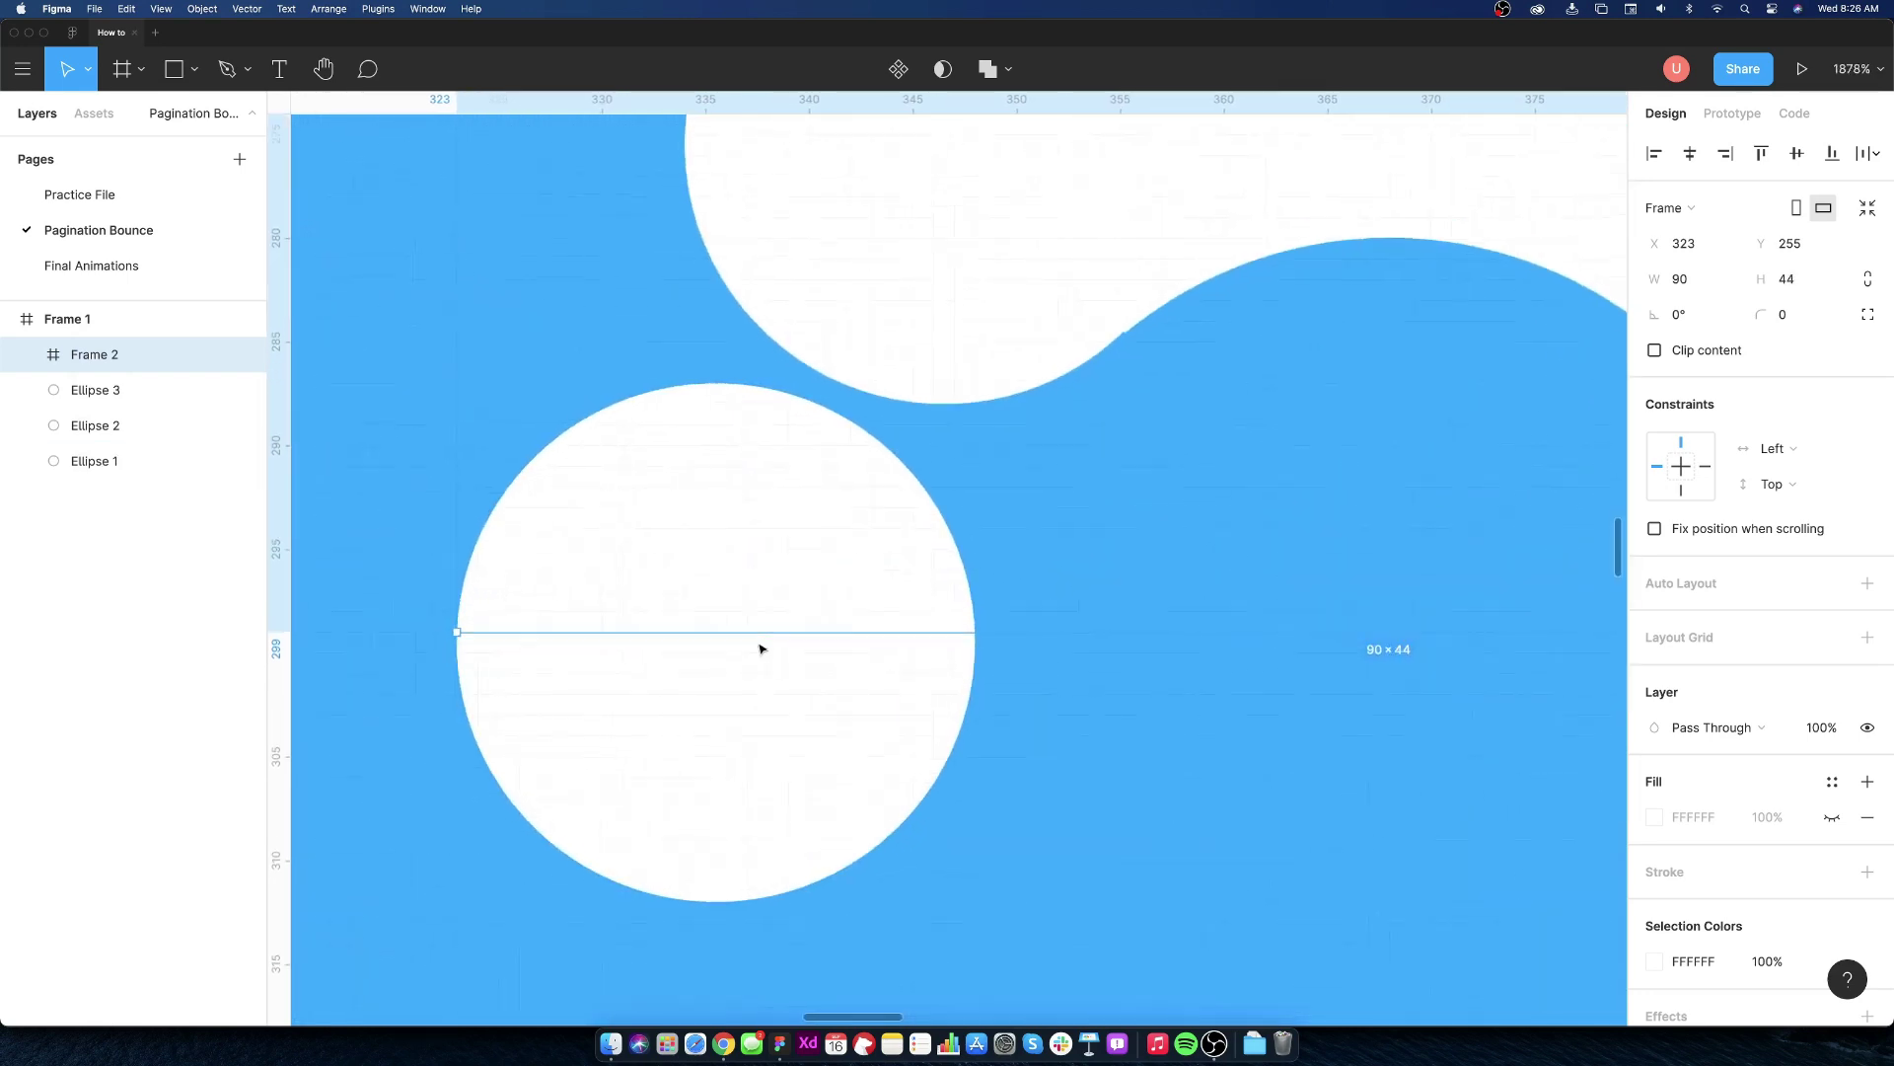
pyautogui.scroll(-4, 763, 644)
pyautogui.scroll(-3, 757, 642)
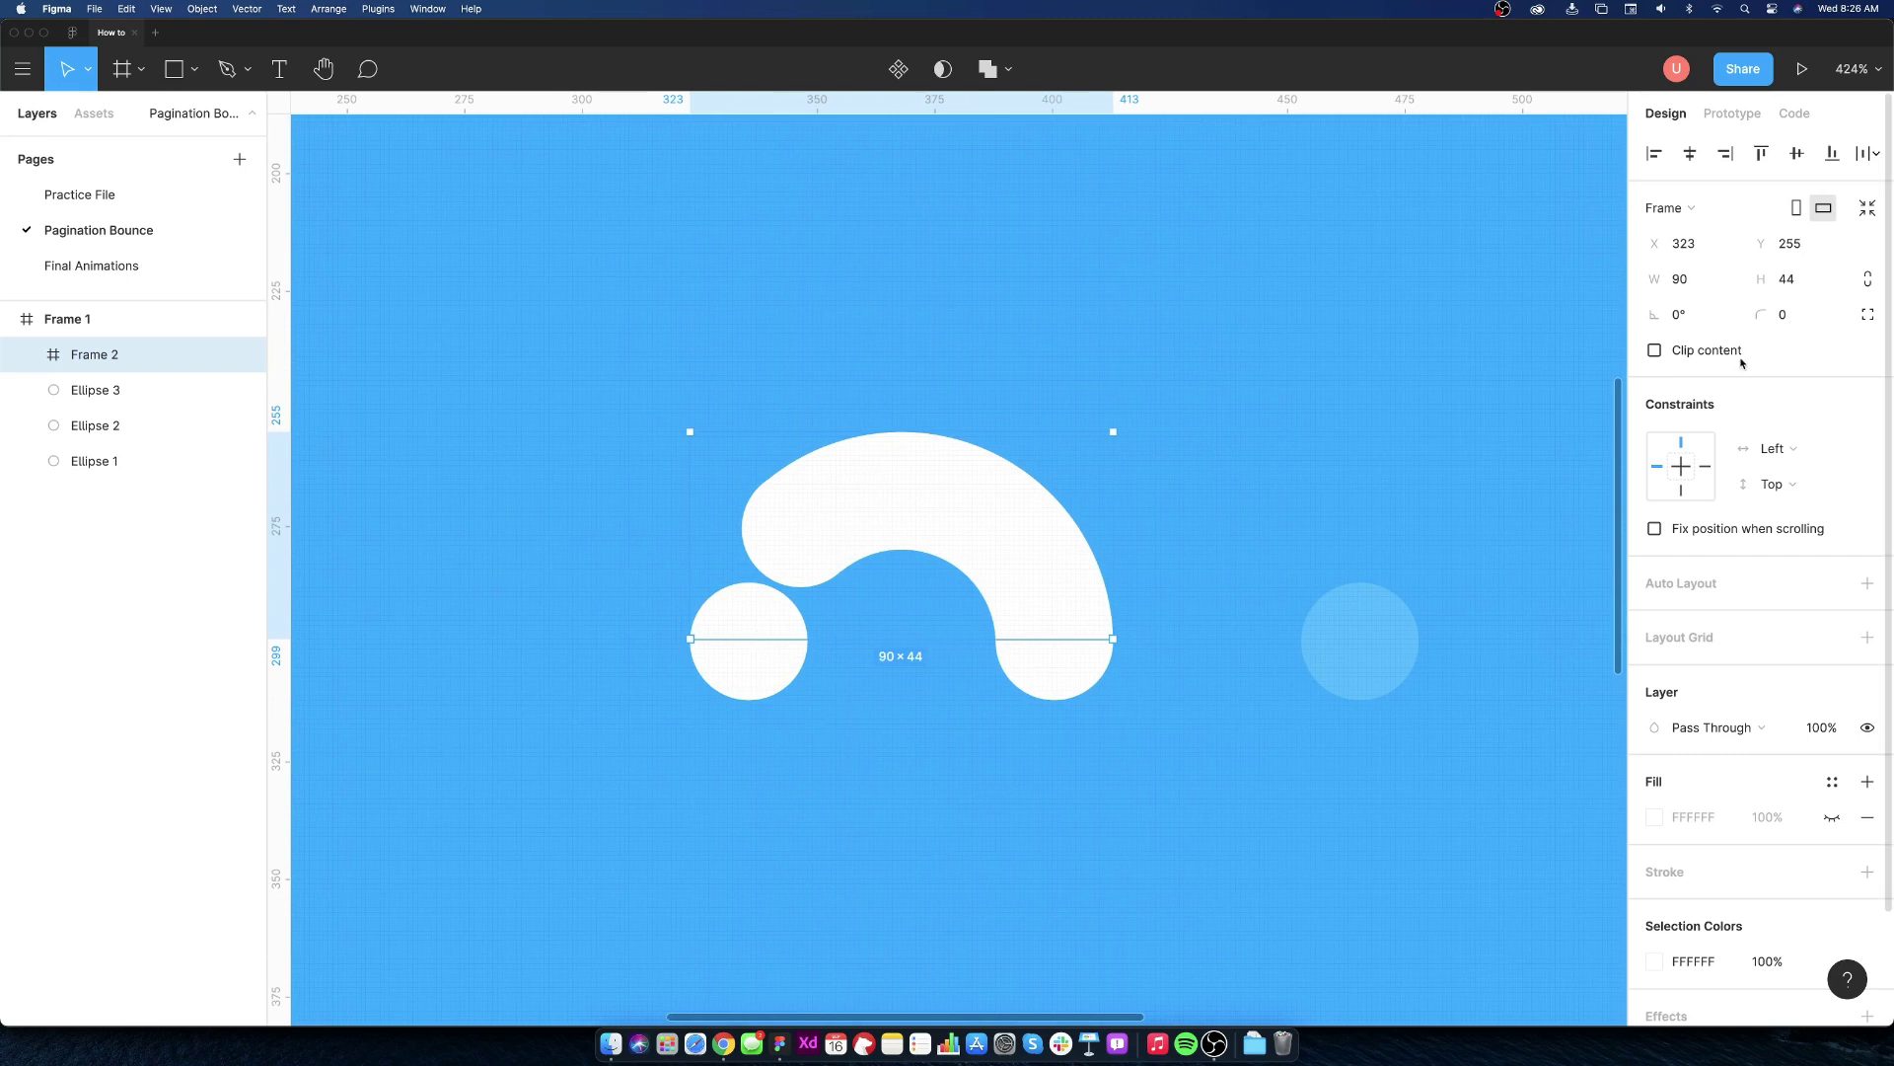
pyautogui.click(1654, 350)
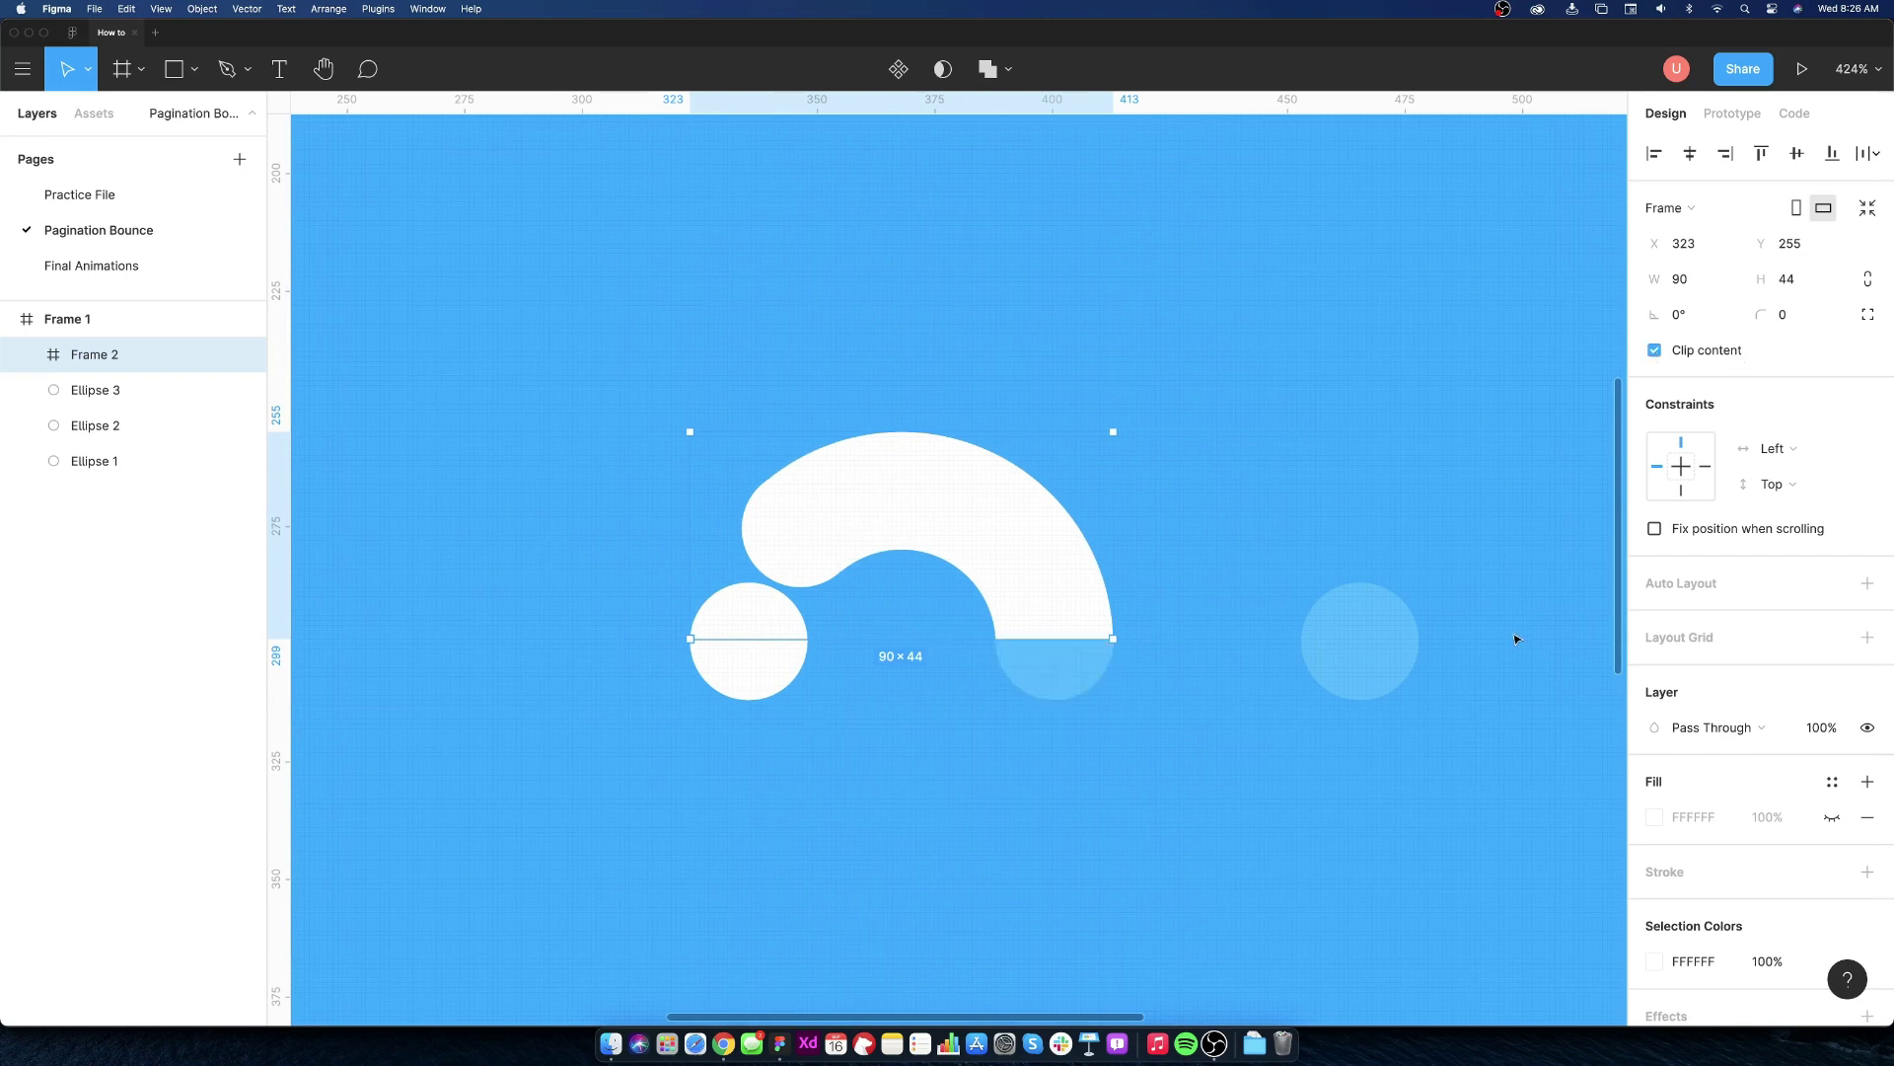
# - Undo a rotation on Frame 2 and instead rotate the nested Bounce frame 180° to hide the arc
pyautogui.click(1681, 314)
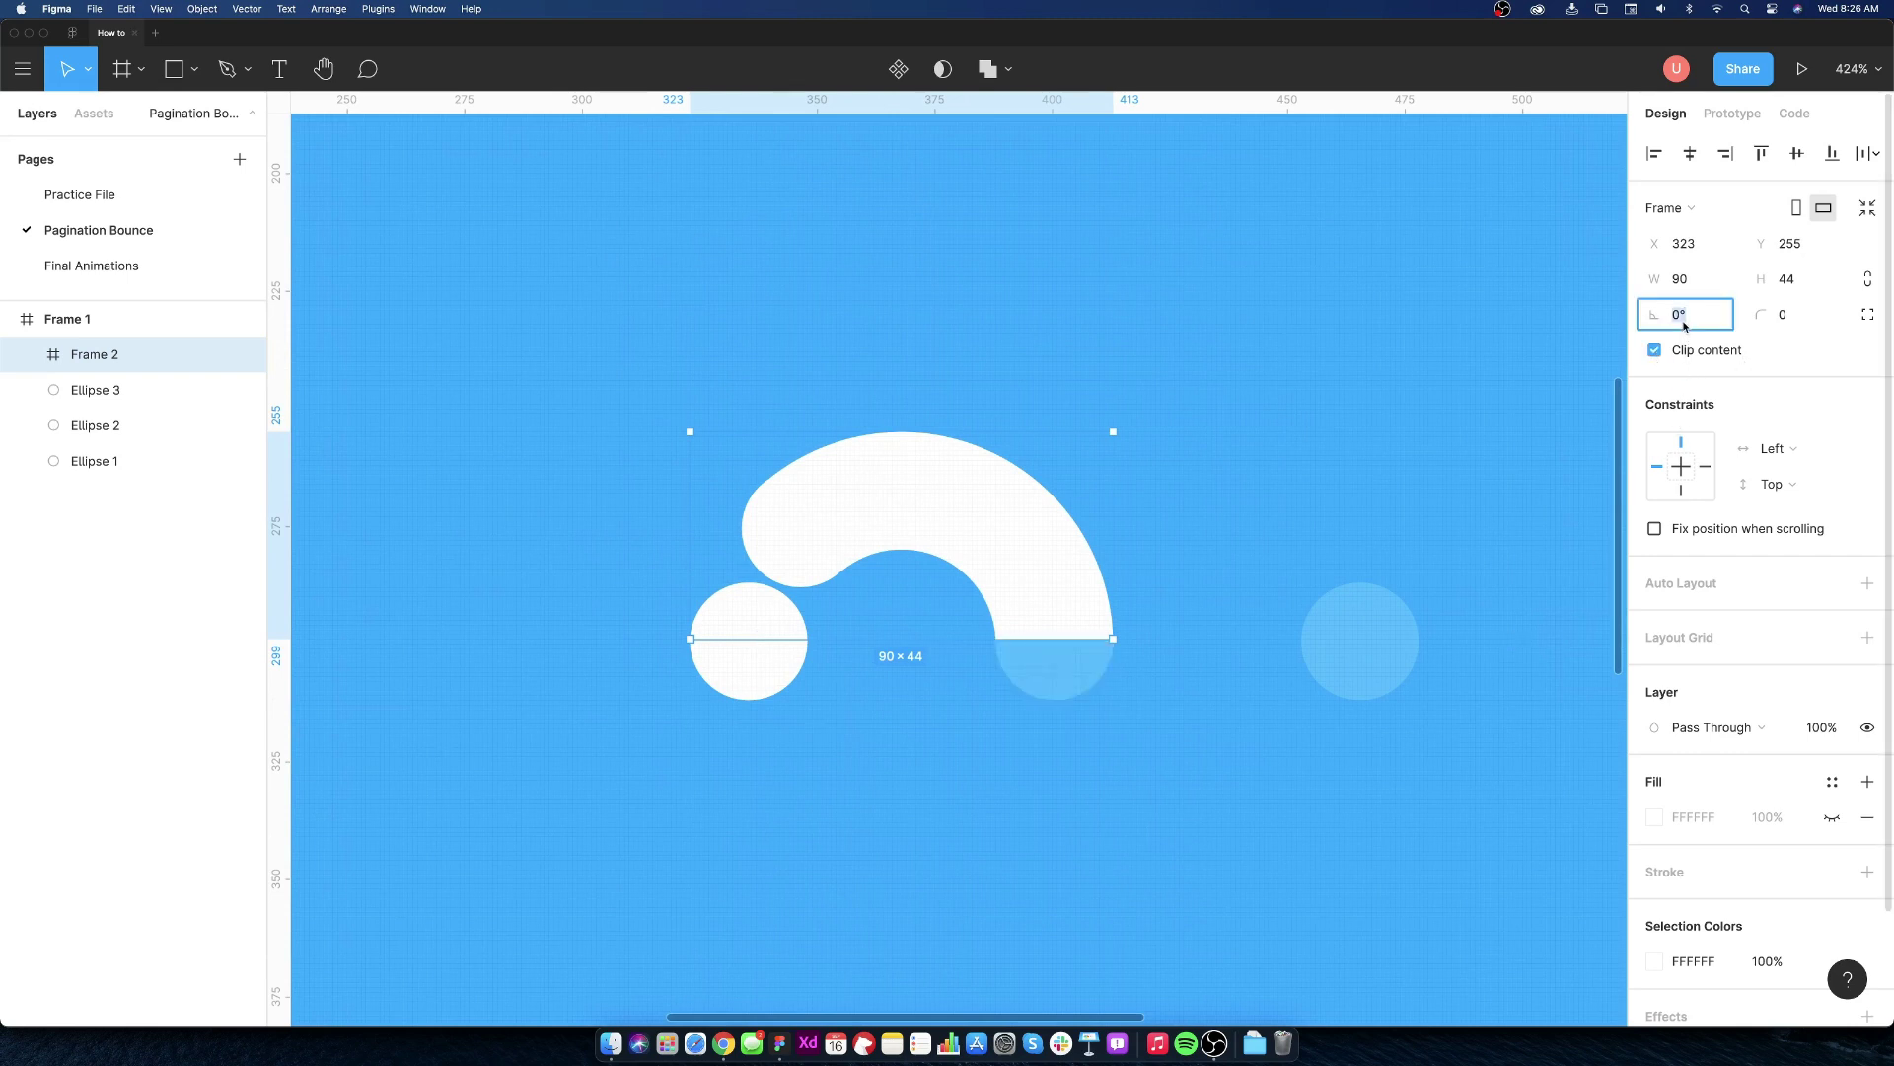
pyautogui.write('180')
pyautogui.write('°')
pyautogui.press('Return')
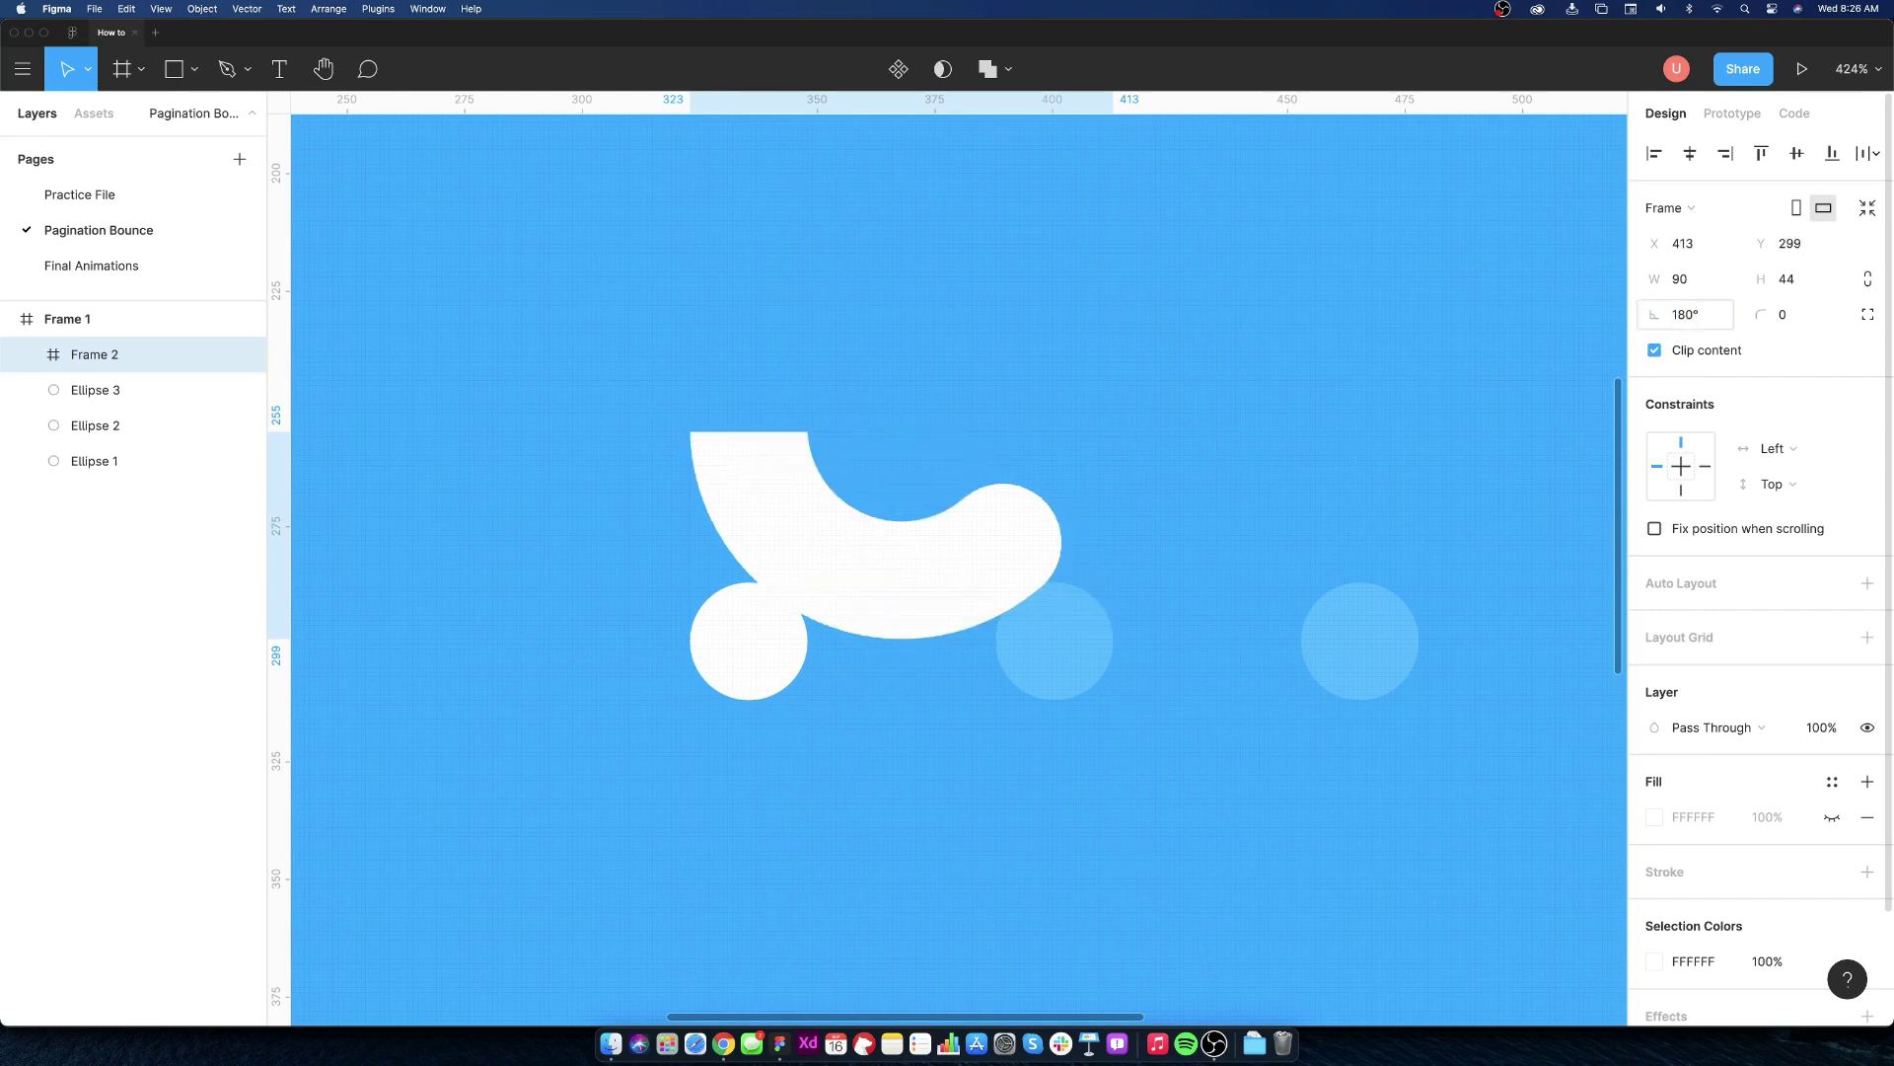
pyautogui.hotkey('ctrl', 'z')
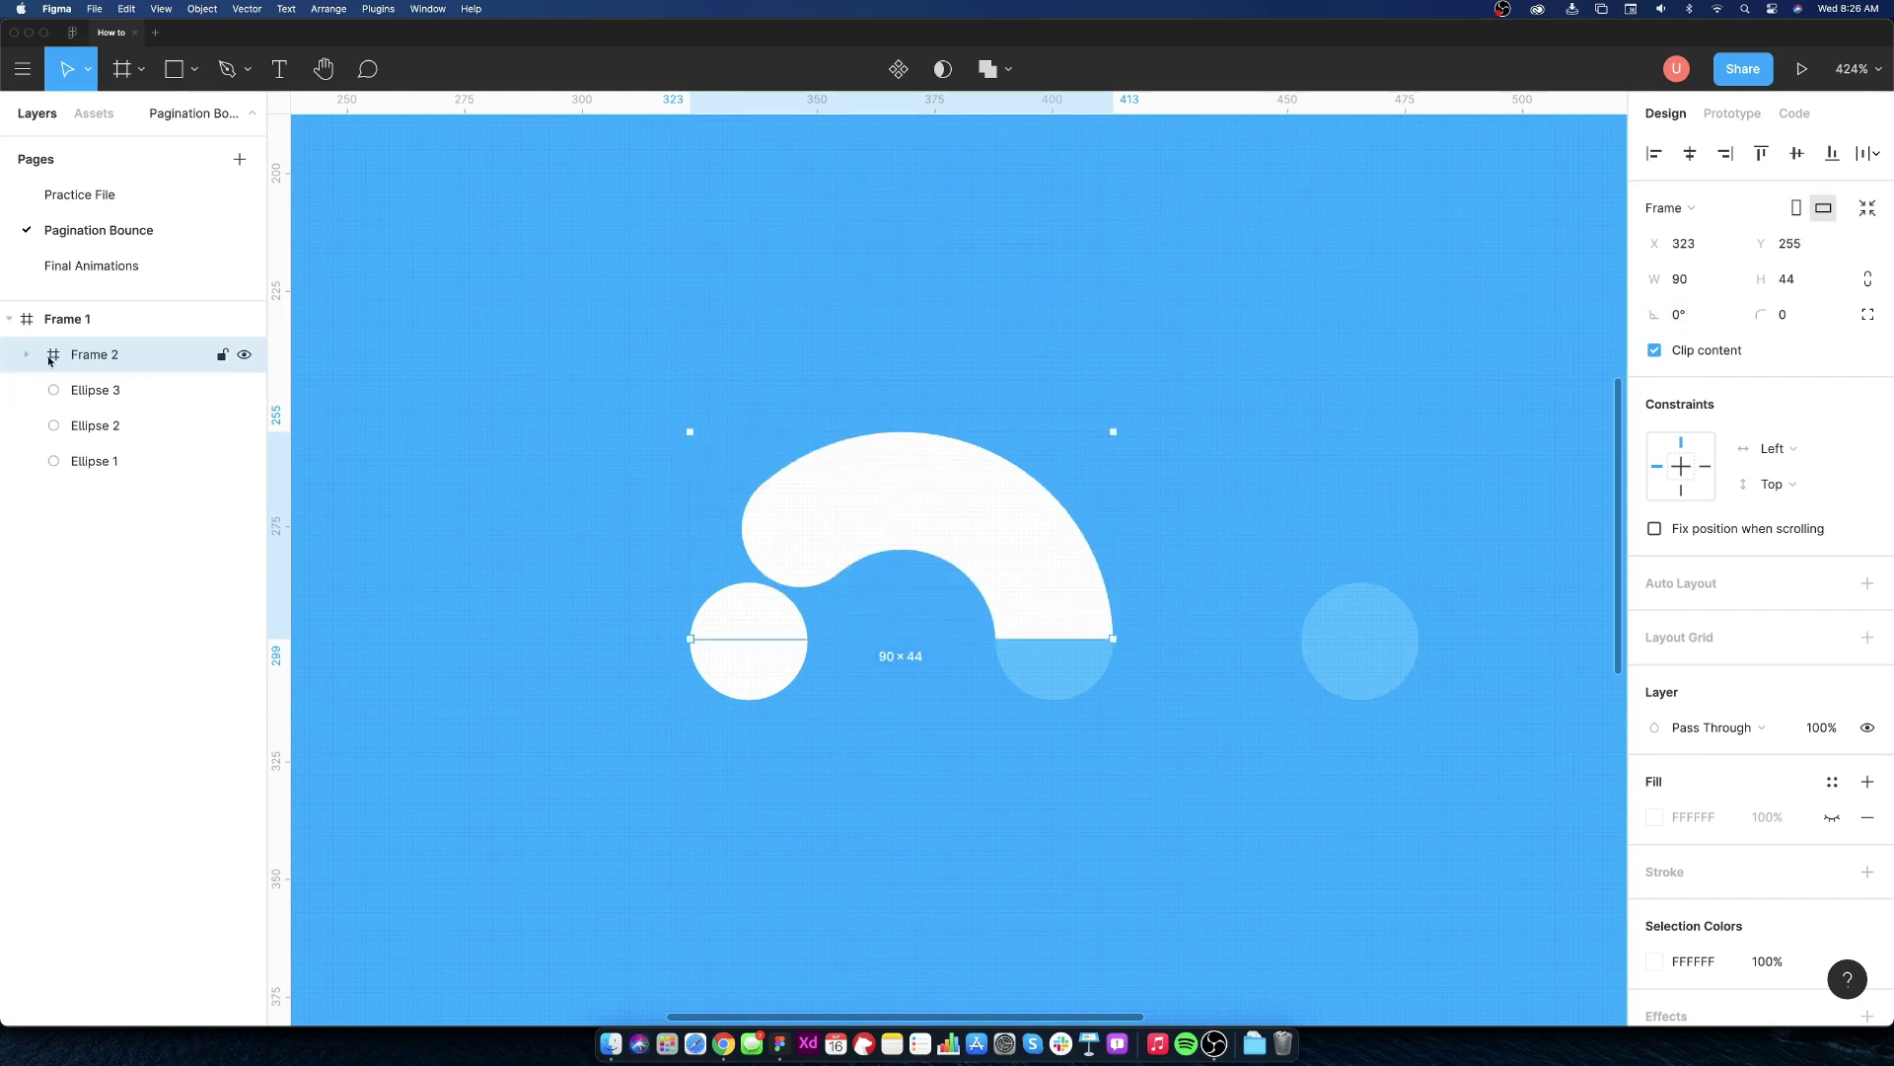
pyautogui.click(40, 353)
pyautogui.click(119, 390)
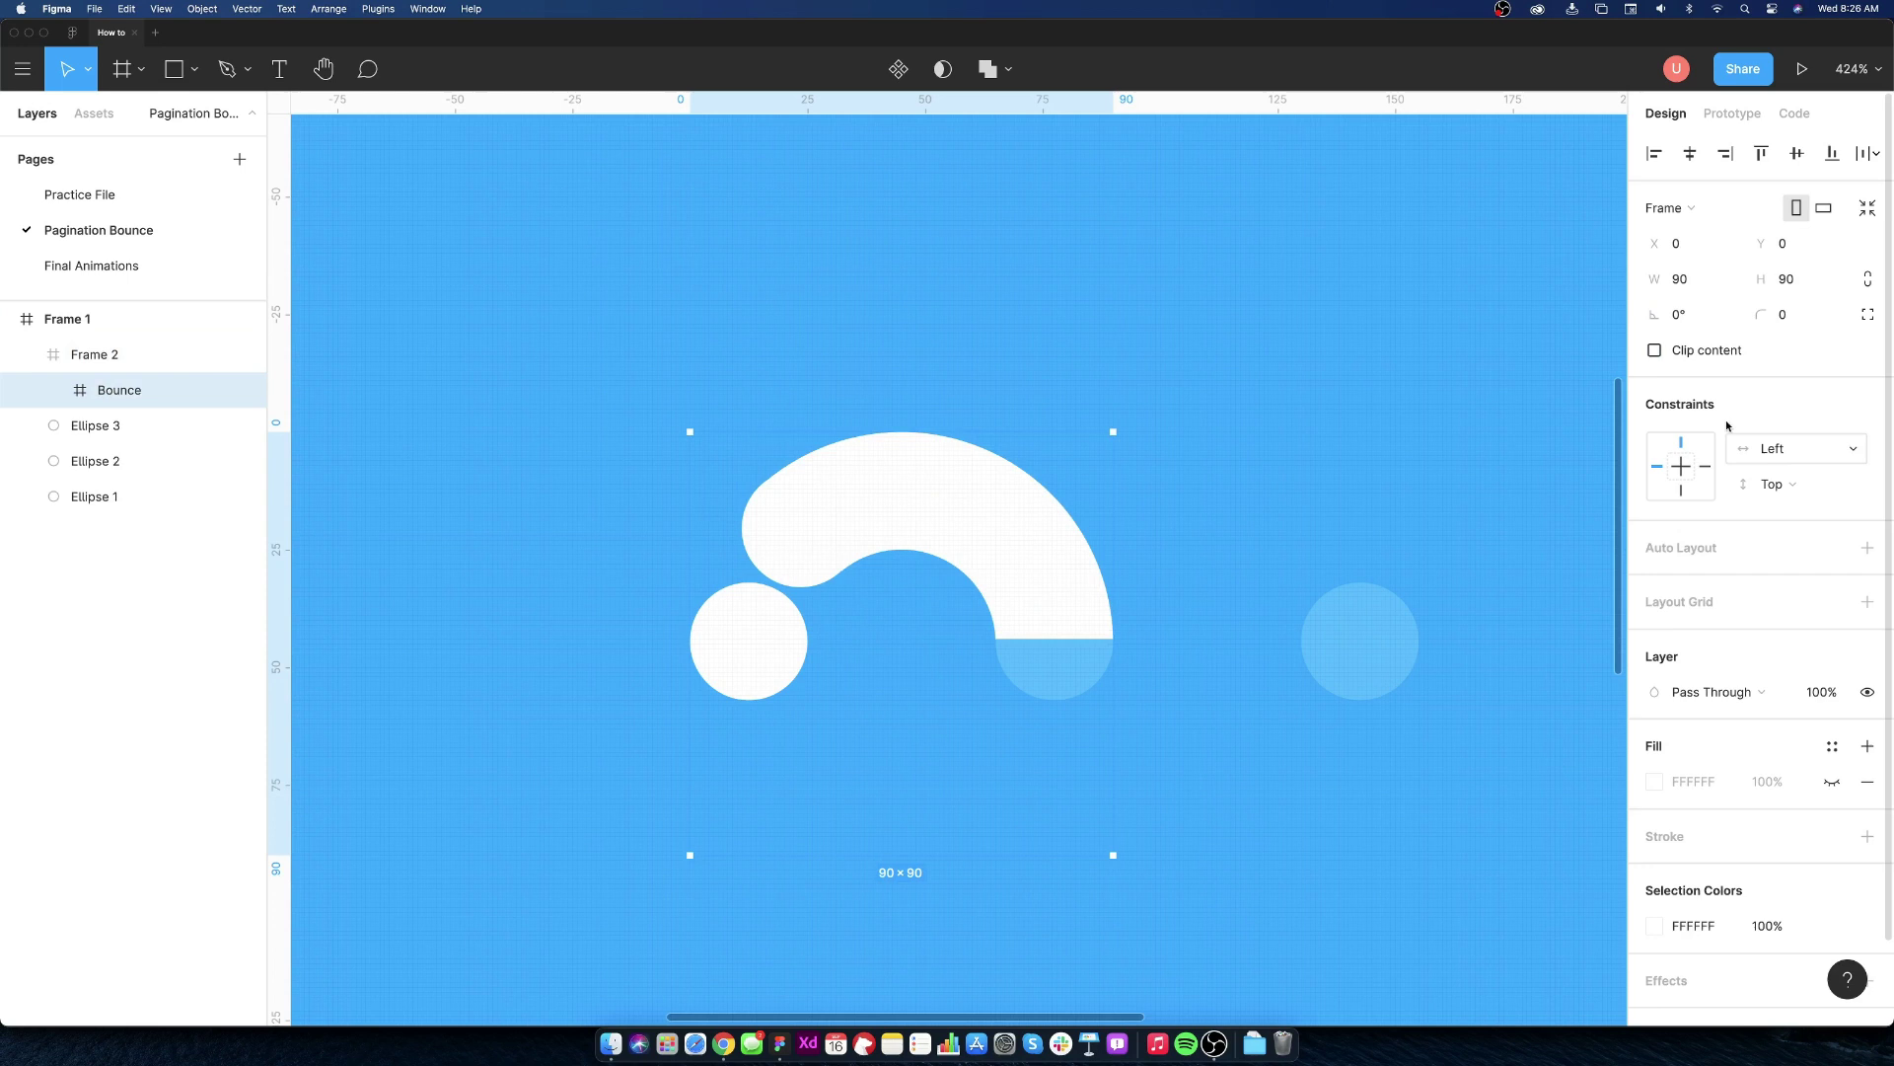
pyautogui.click(1692, 314)
pyautogui.write('180')
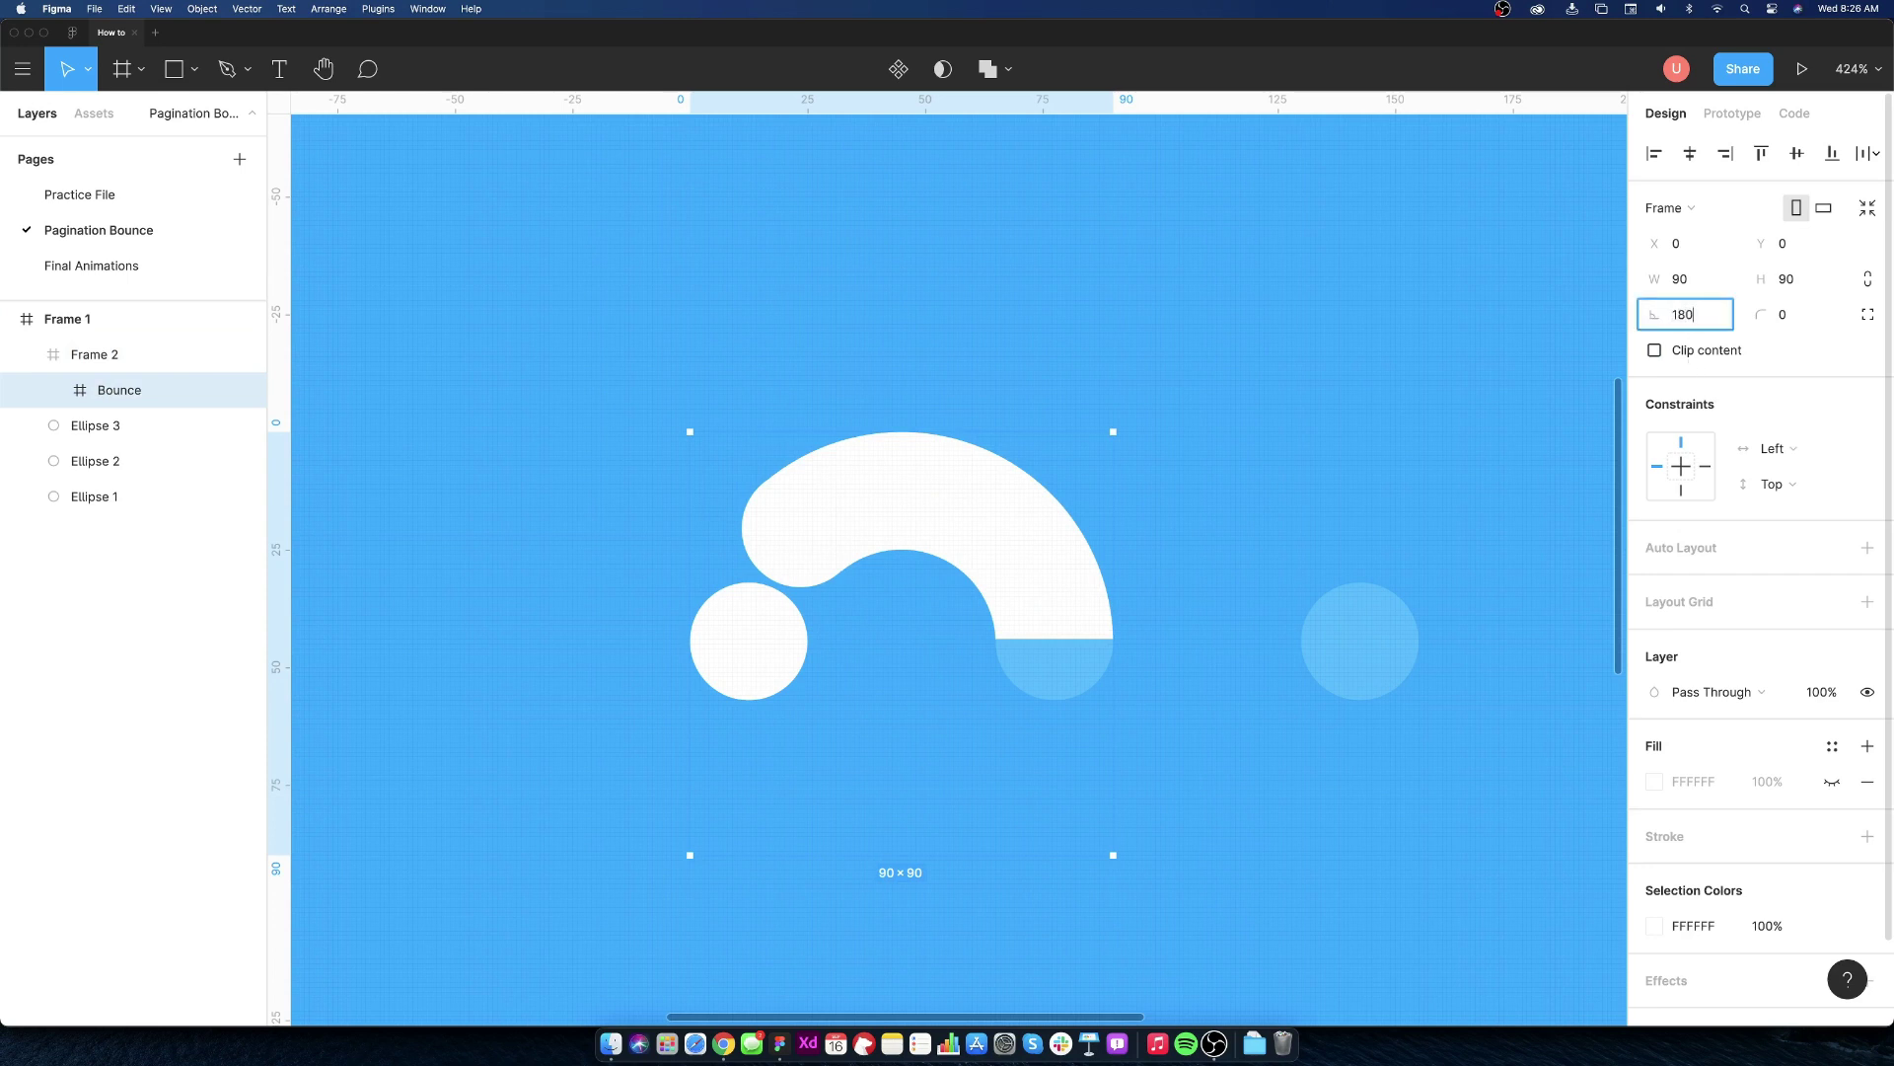
pyautogui.press('Return')
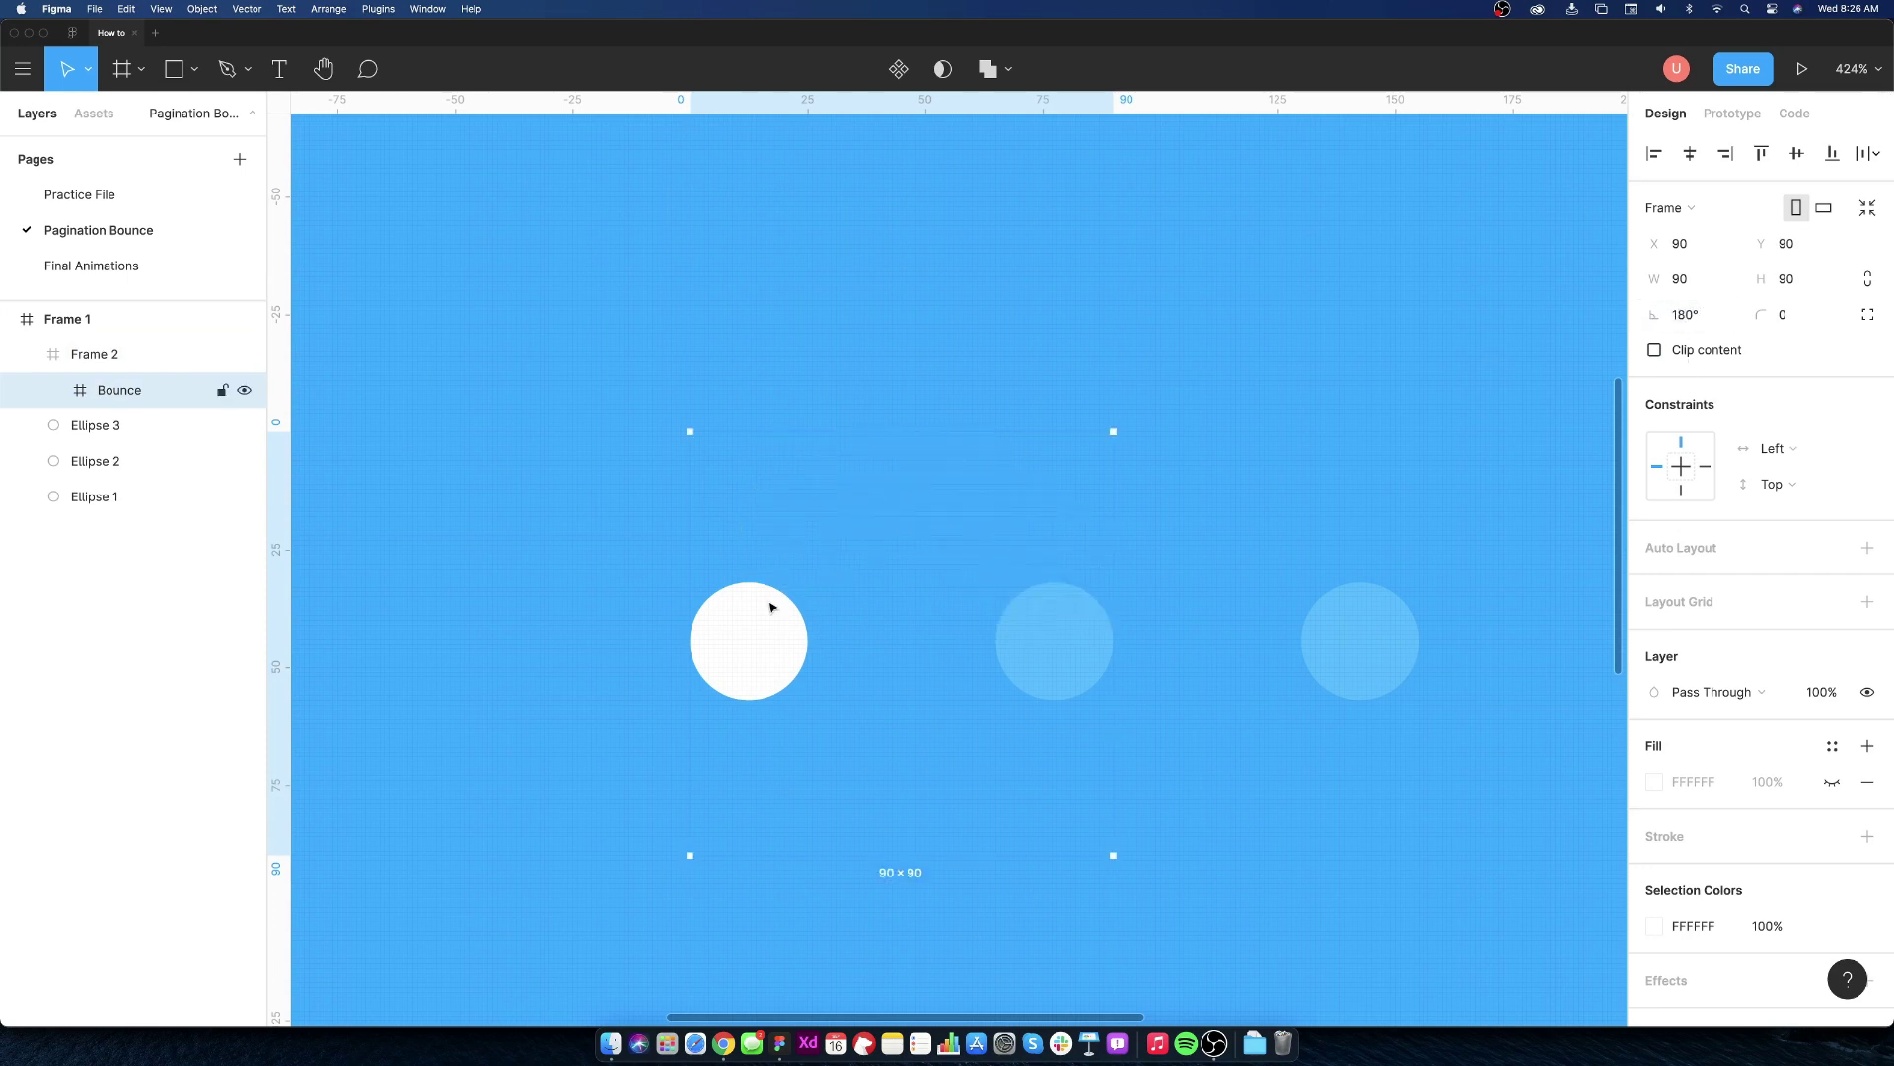
# - Draw a rectangle, size it 800×600 and align it to Frame 1's left and top edges
pyautogui.click(525, 558)
pyautogui.scroll(-5, 810, 719)
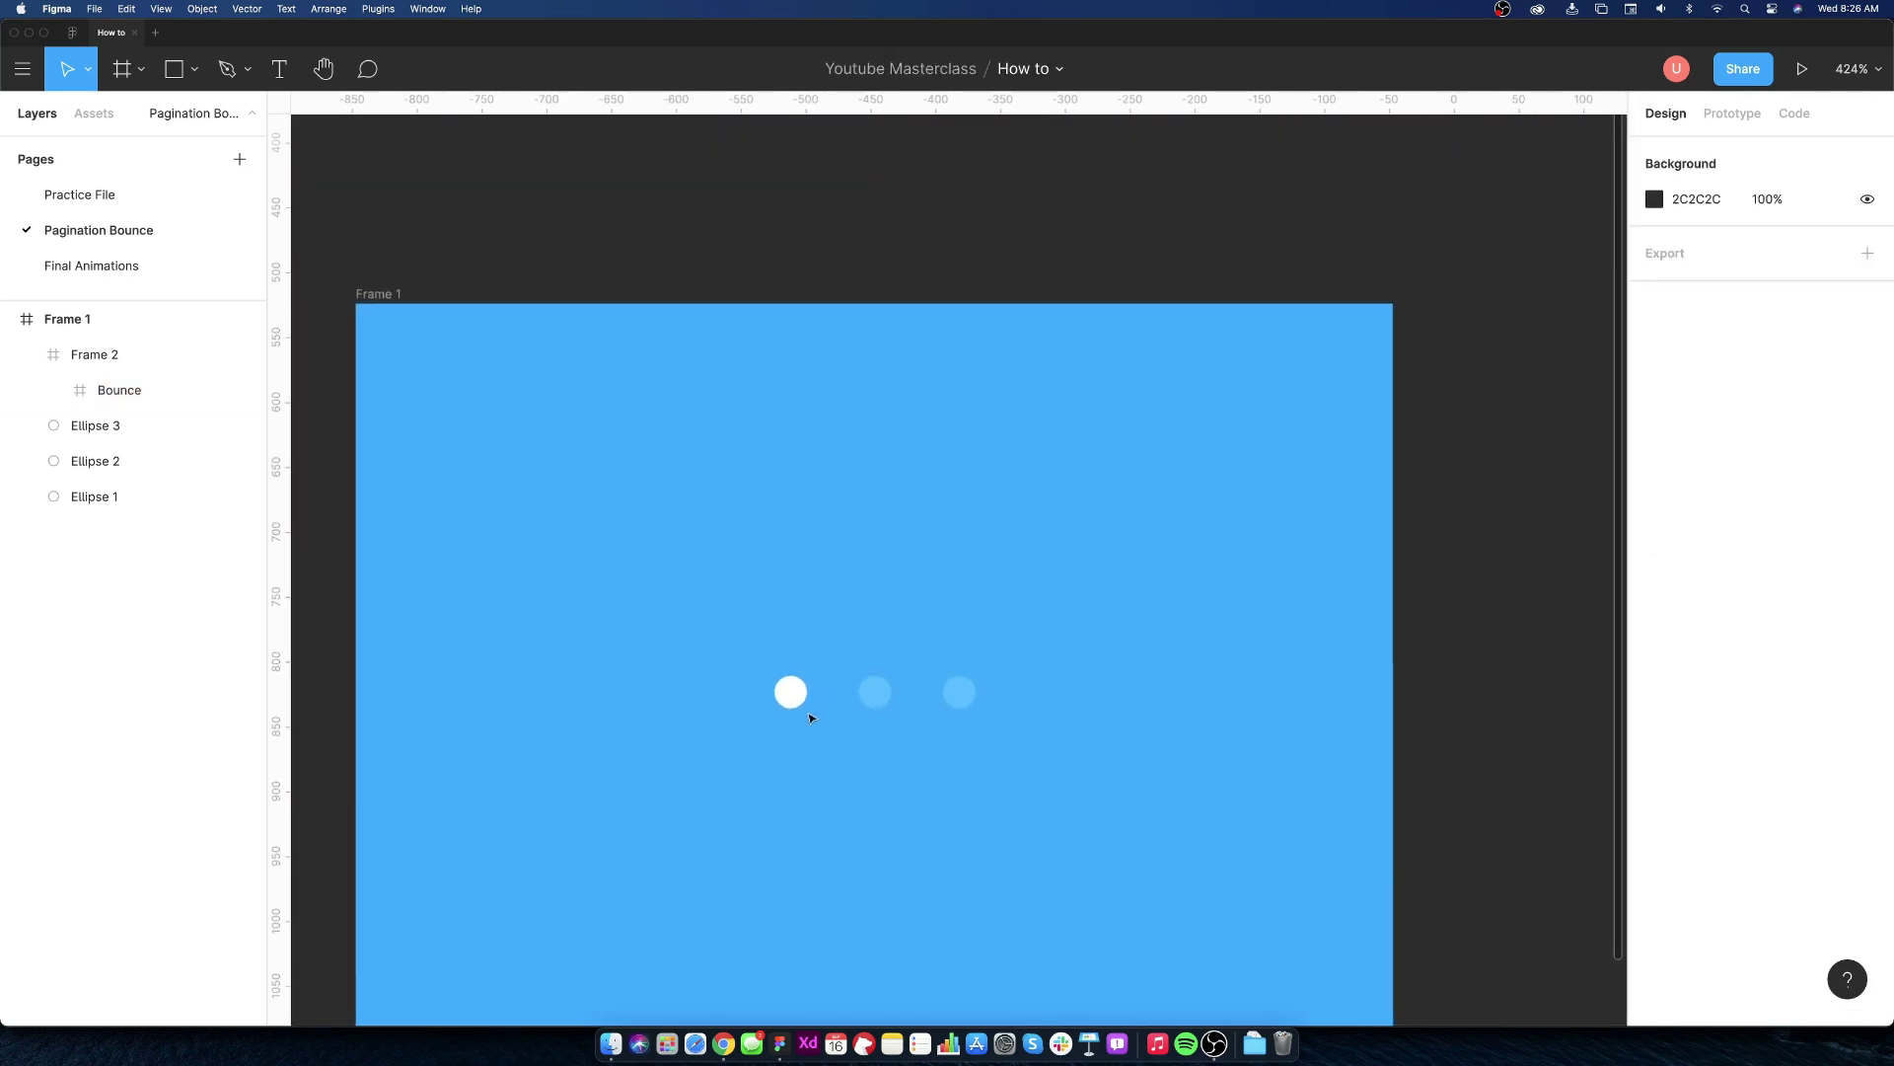
pyautogui.scroll(-3, 812, 718)
pyautogui.press('r')
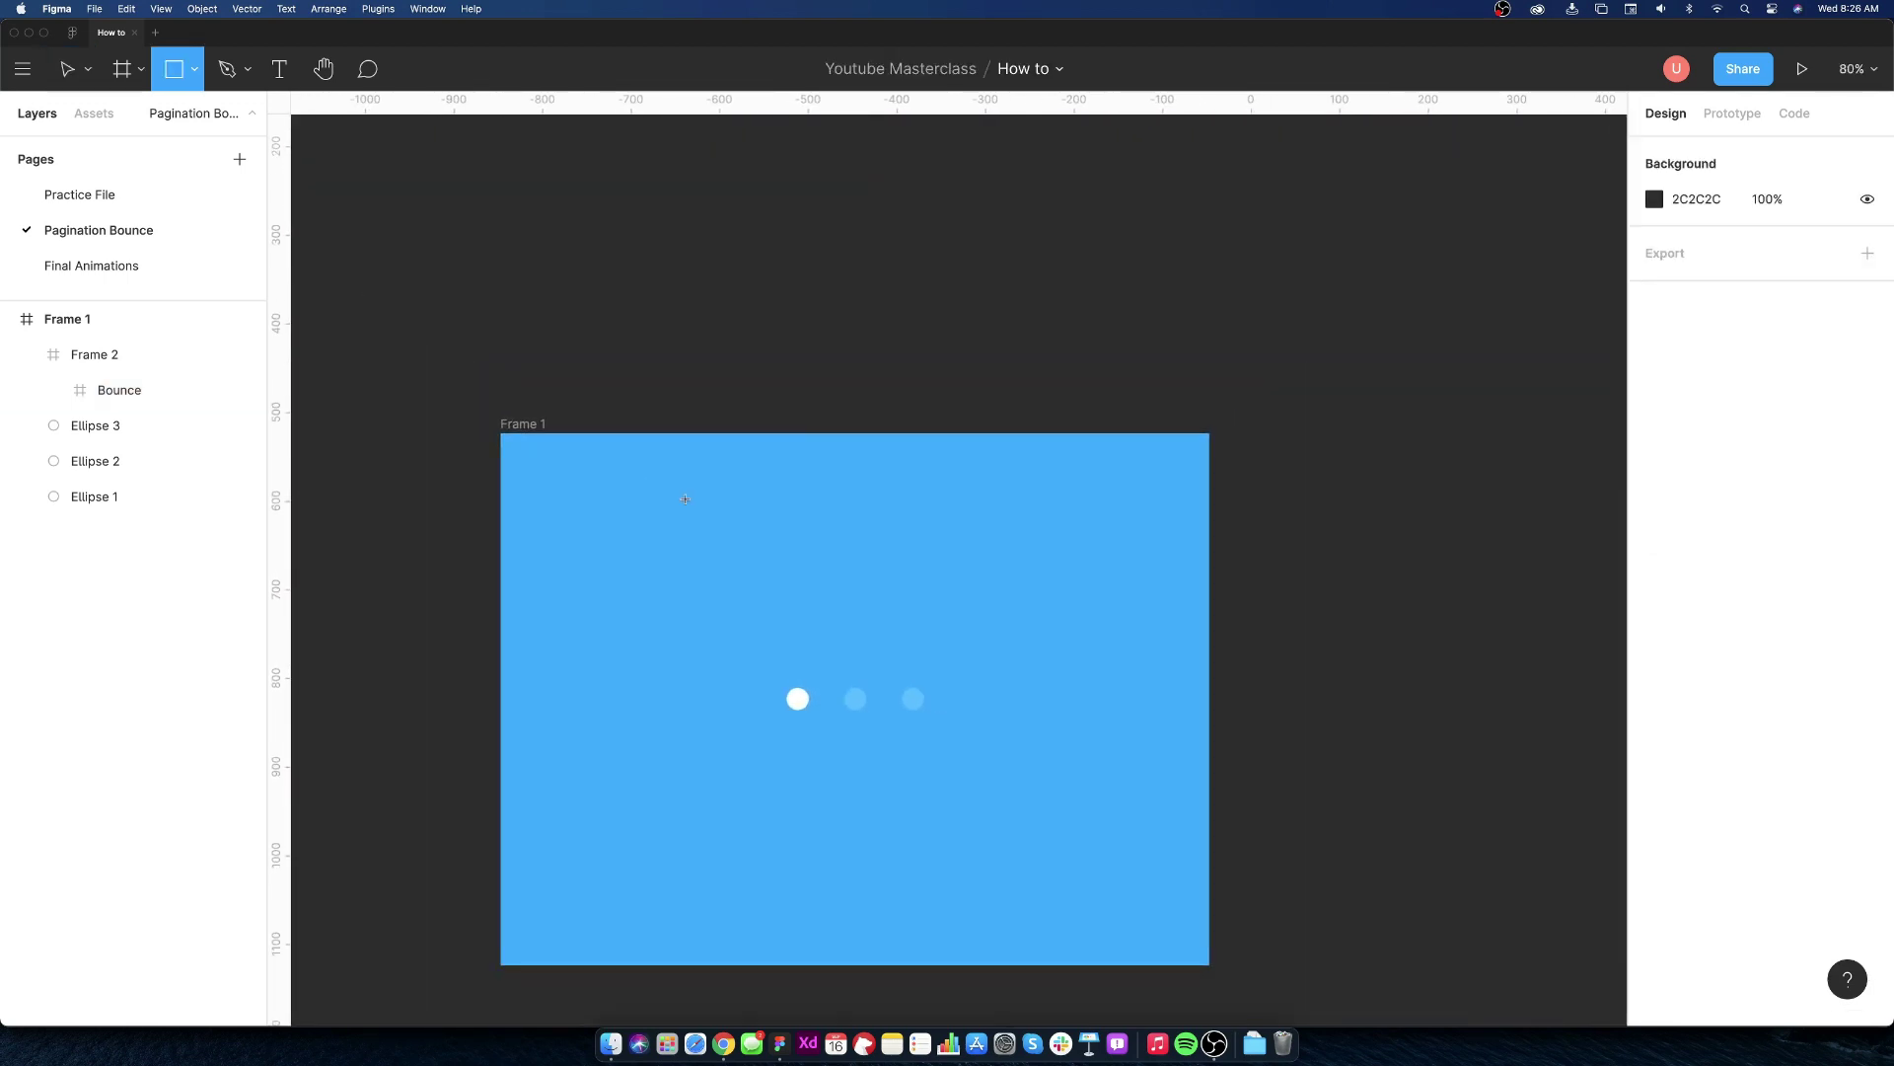
pyautogui.moveTo(650, 473); pyautogui.dragTo(873, 710)
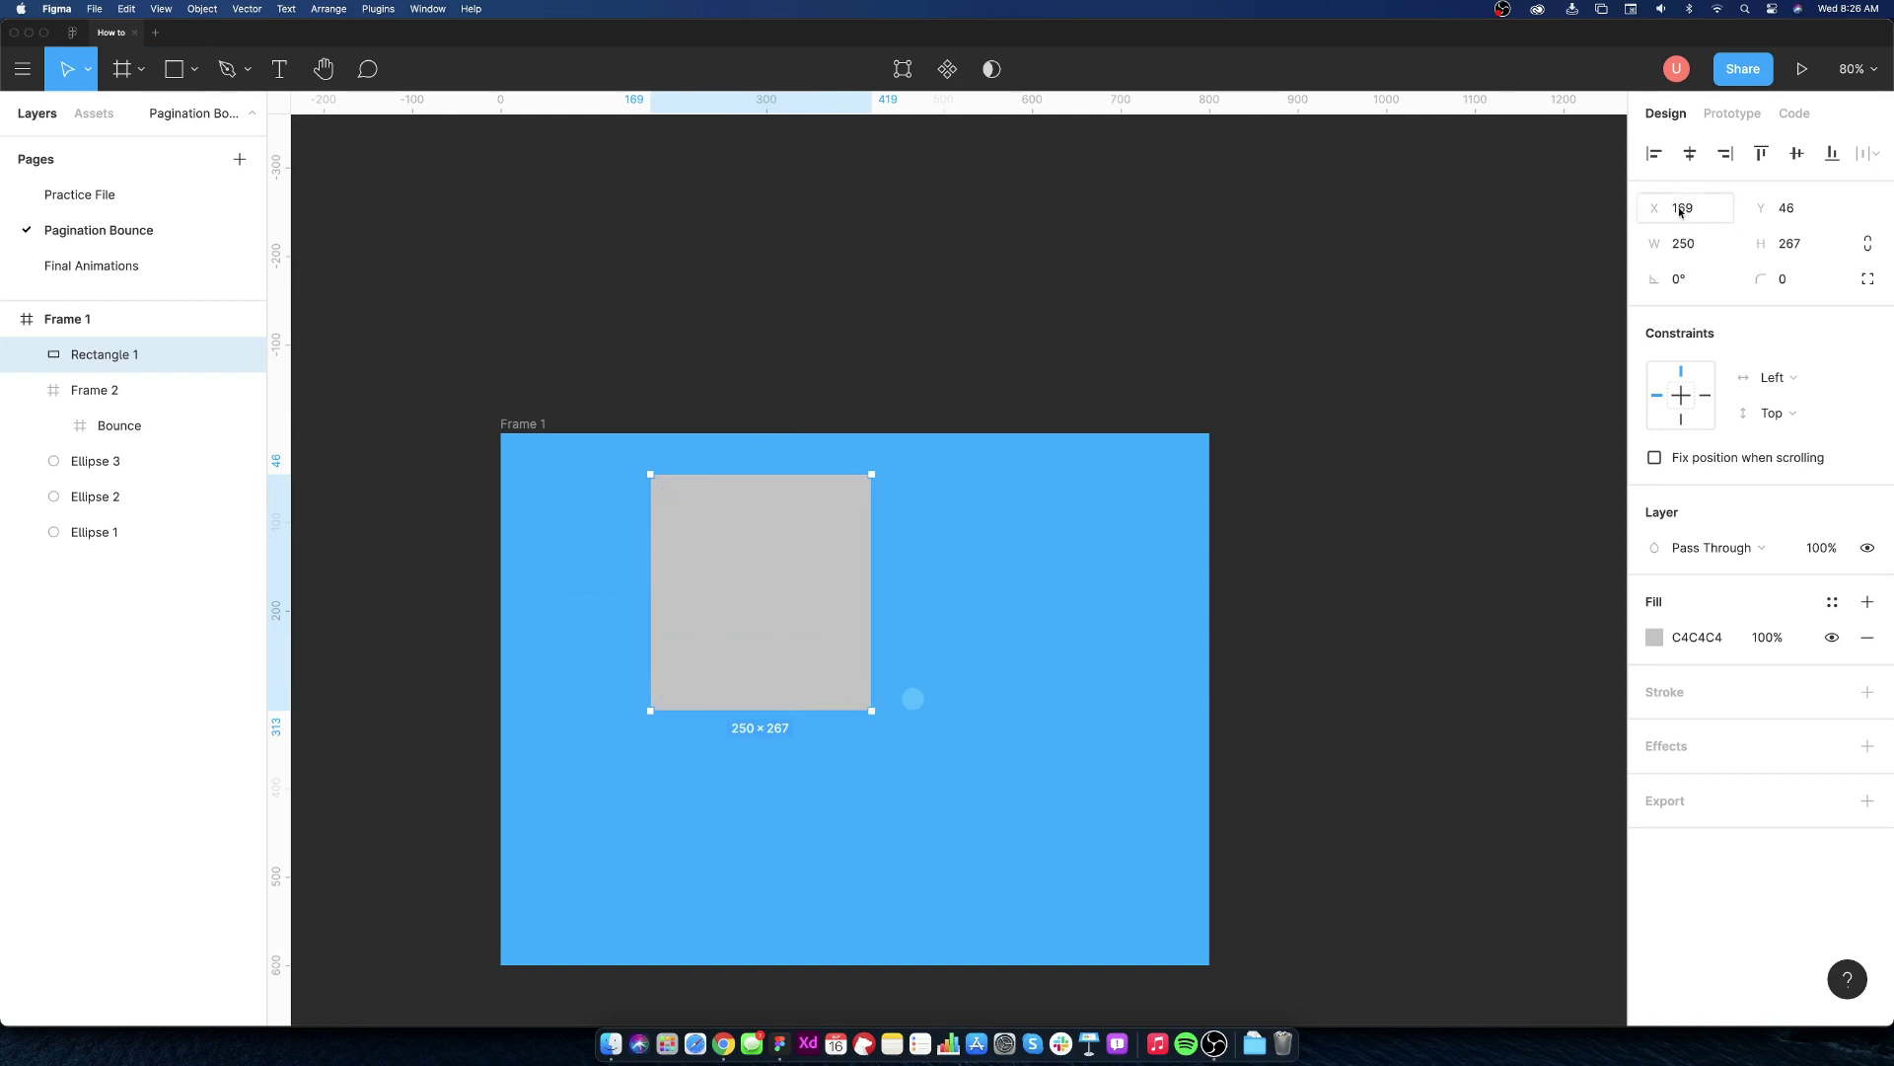
pyautogui.click(1683, 243)
pyautogui.press('Tab')
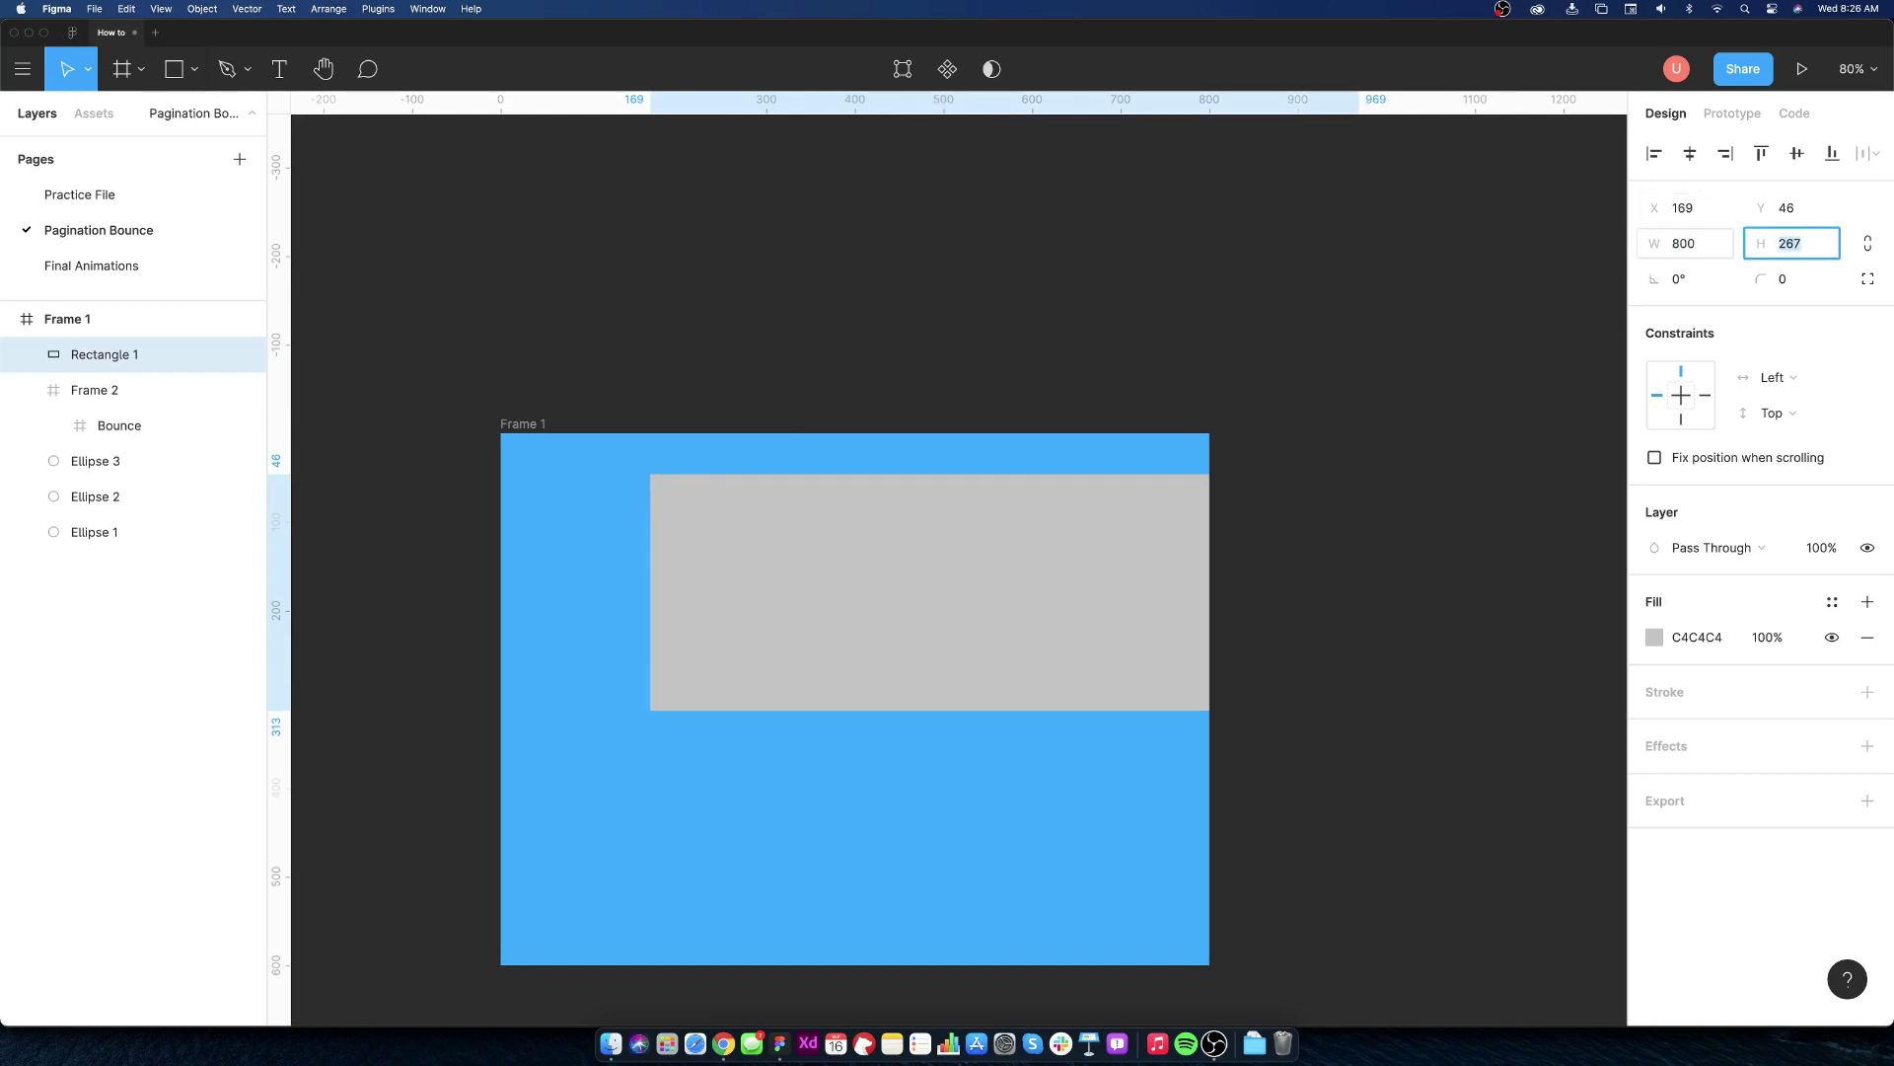
pyautogui.write('600')
pyautogui.press('Return')
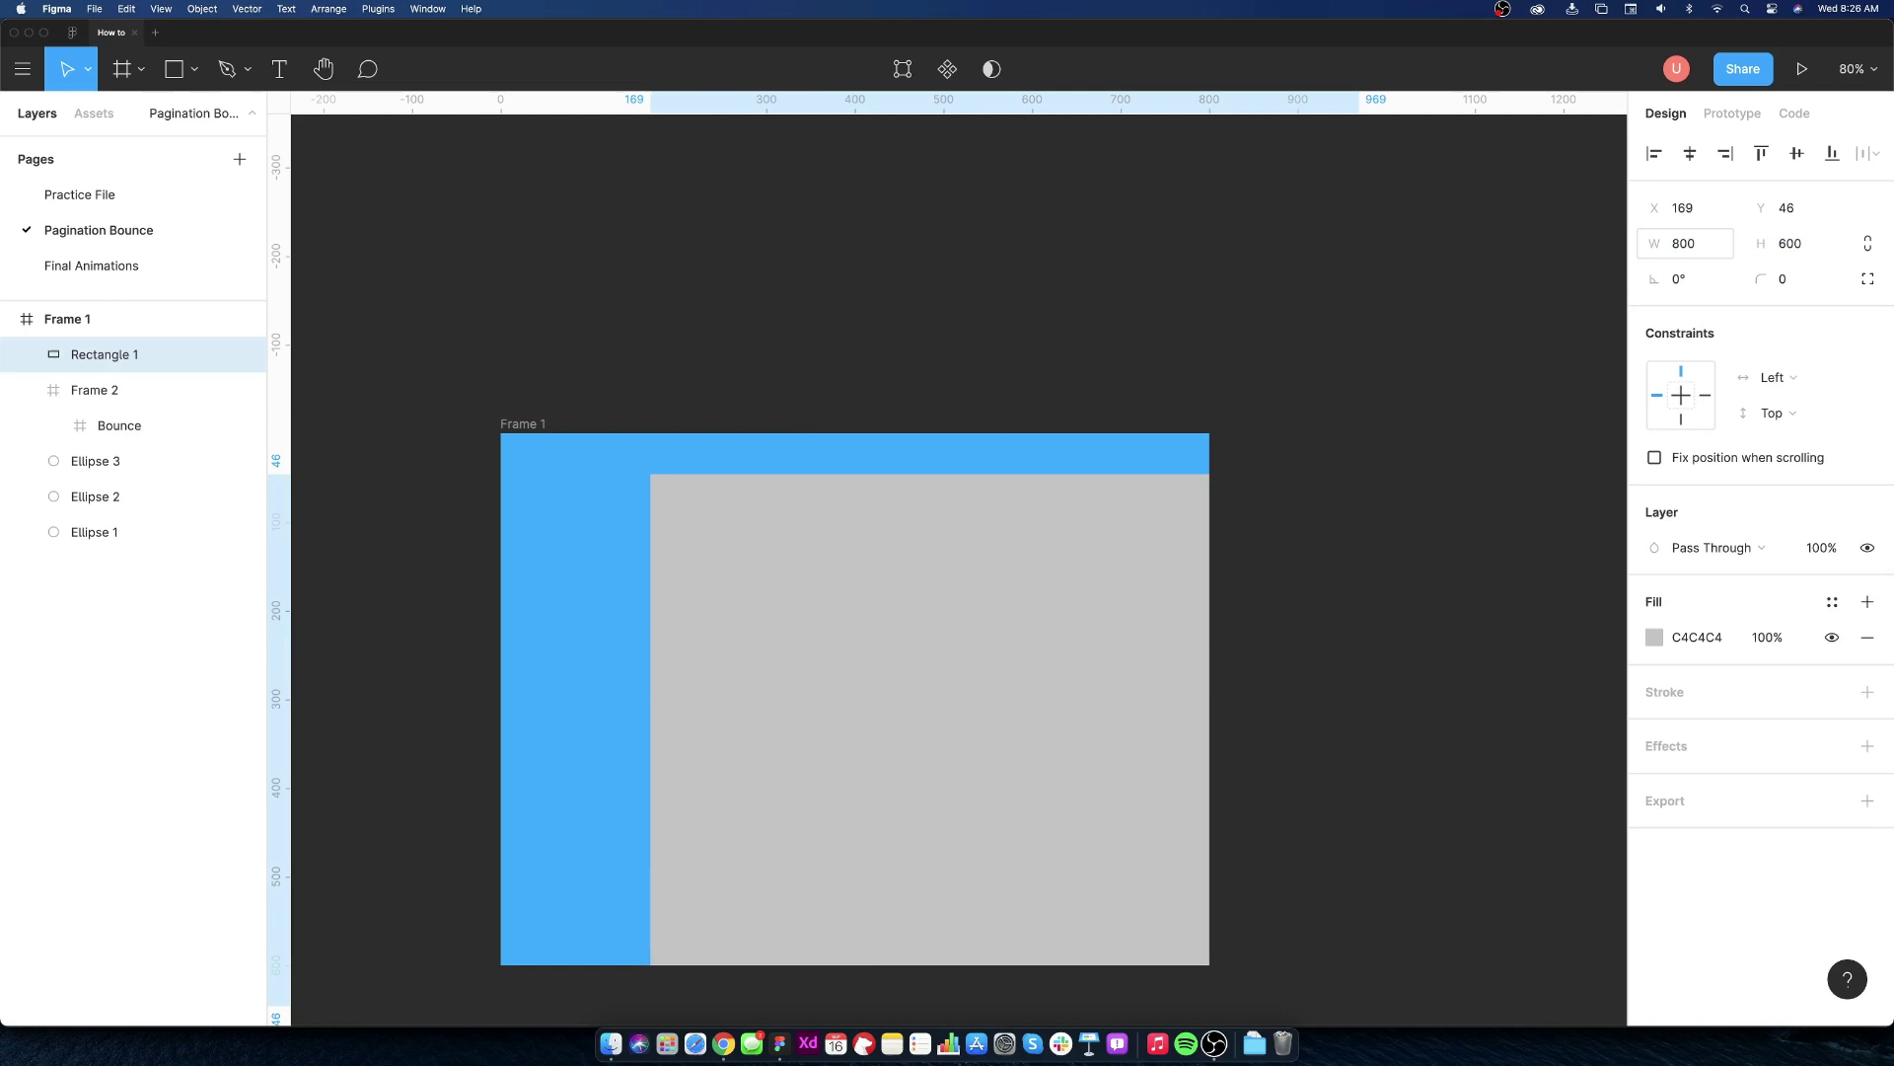
pyautogui.click(1655, 152)
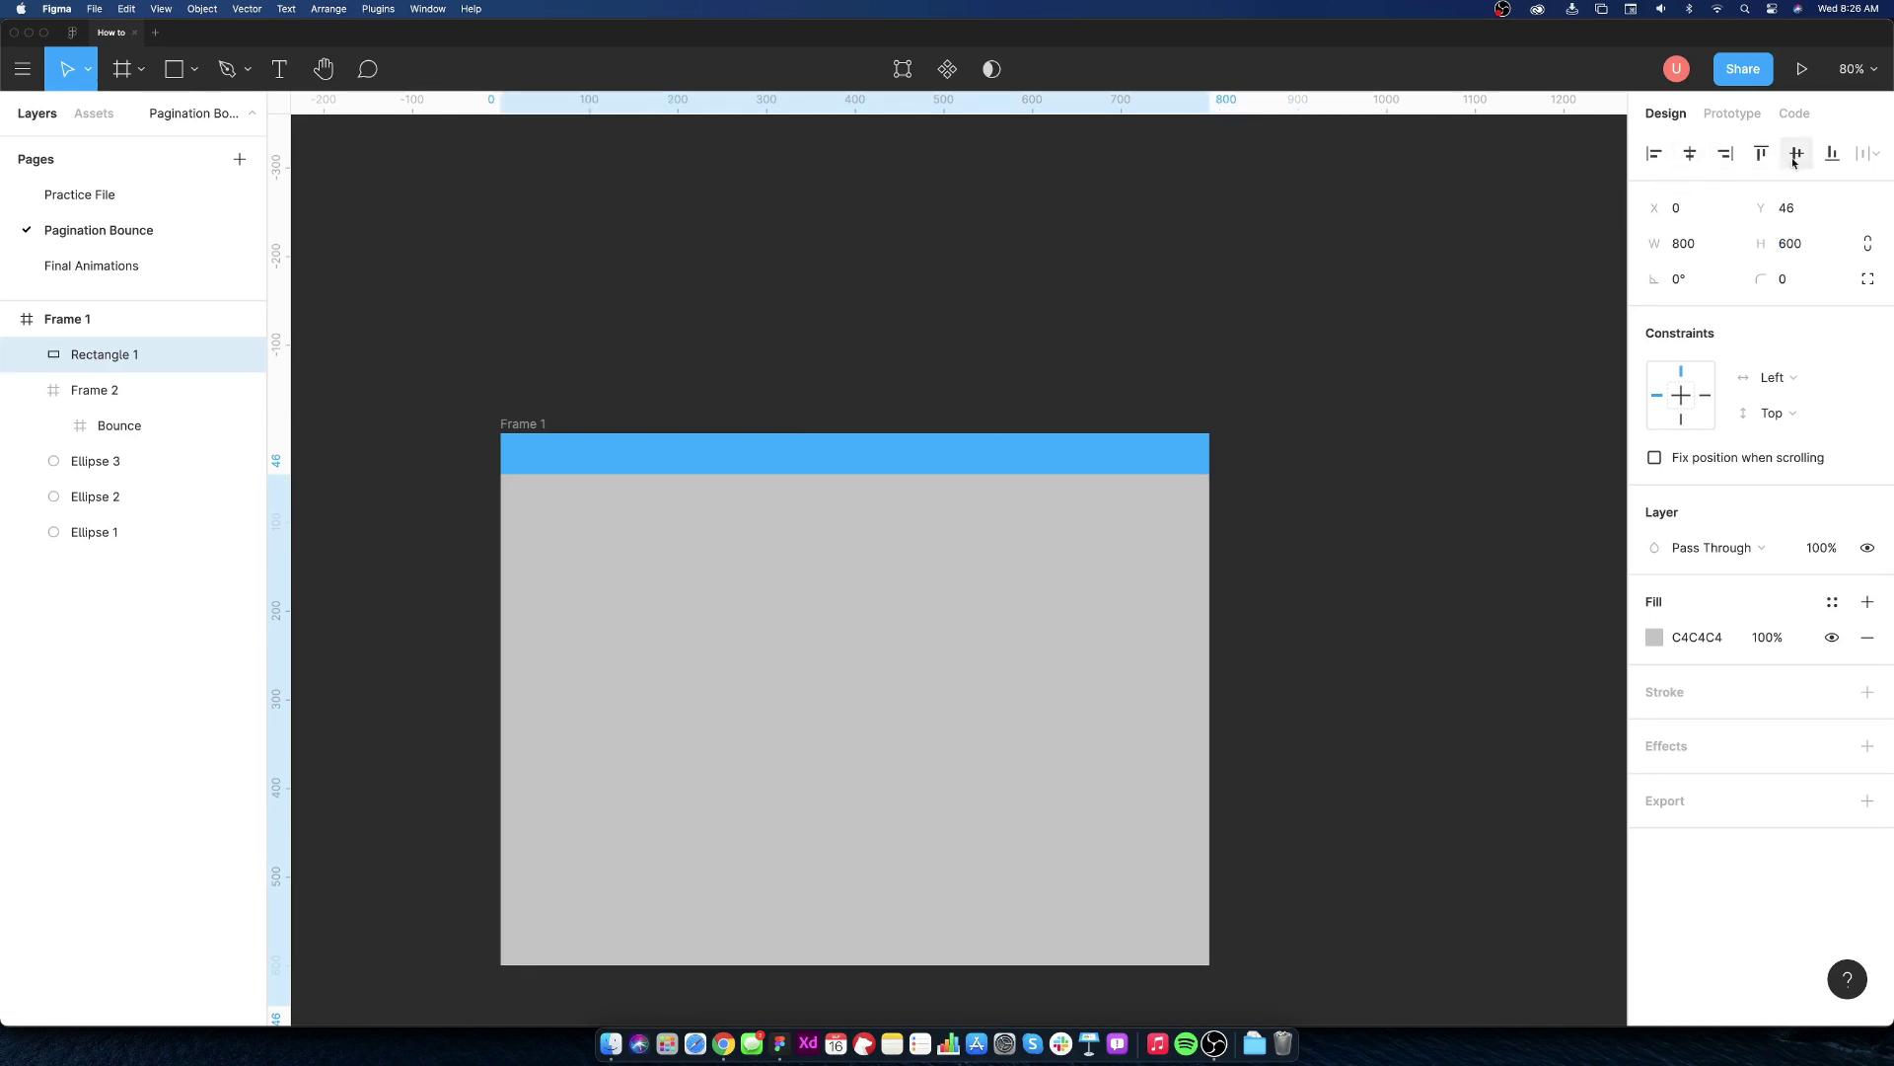
pyautogui.click(1762, 152)
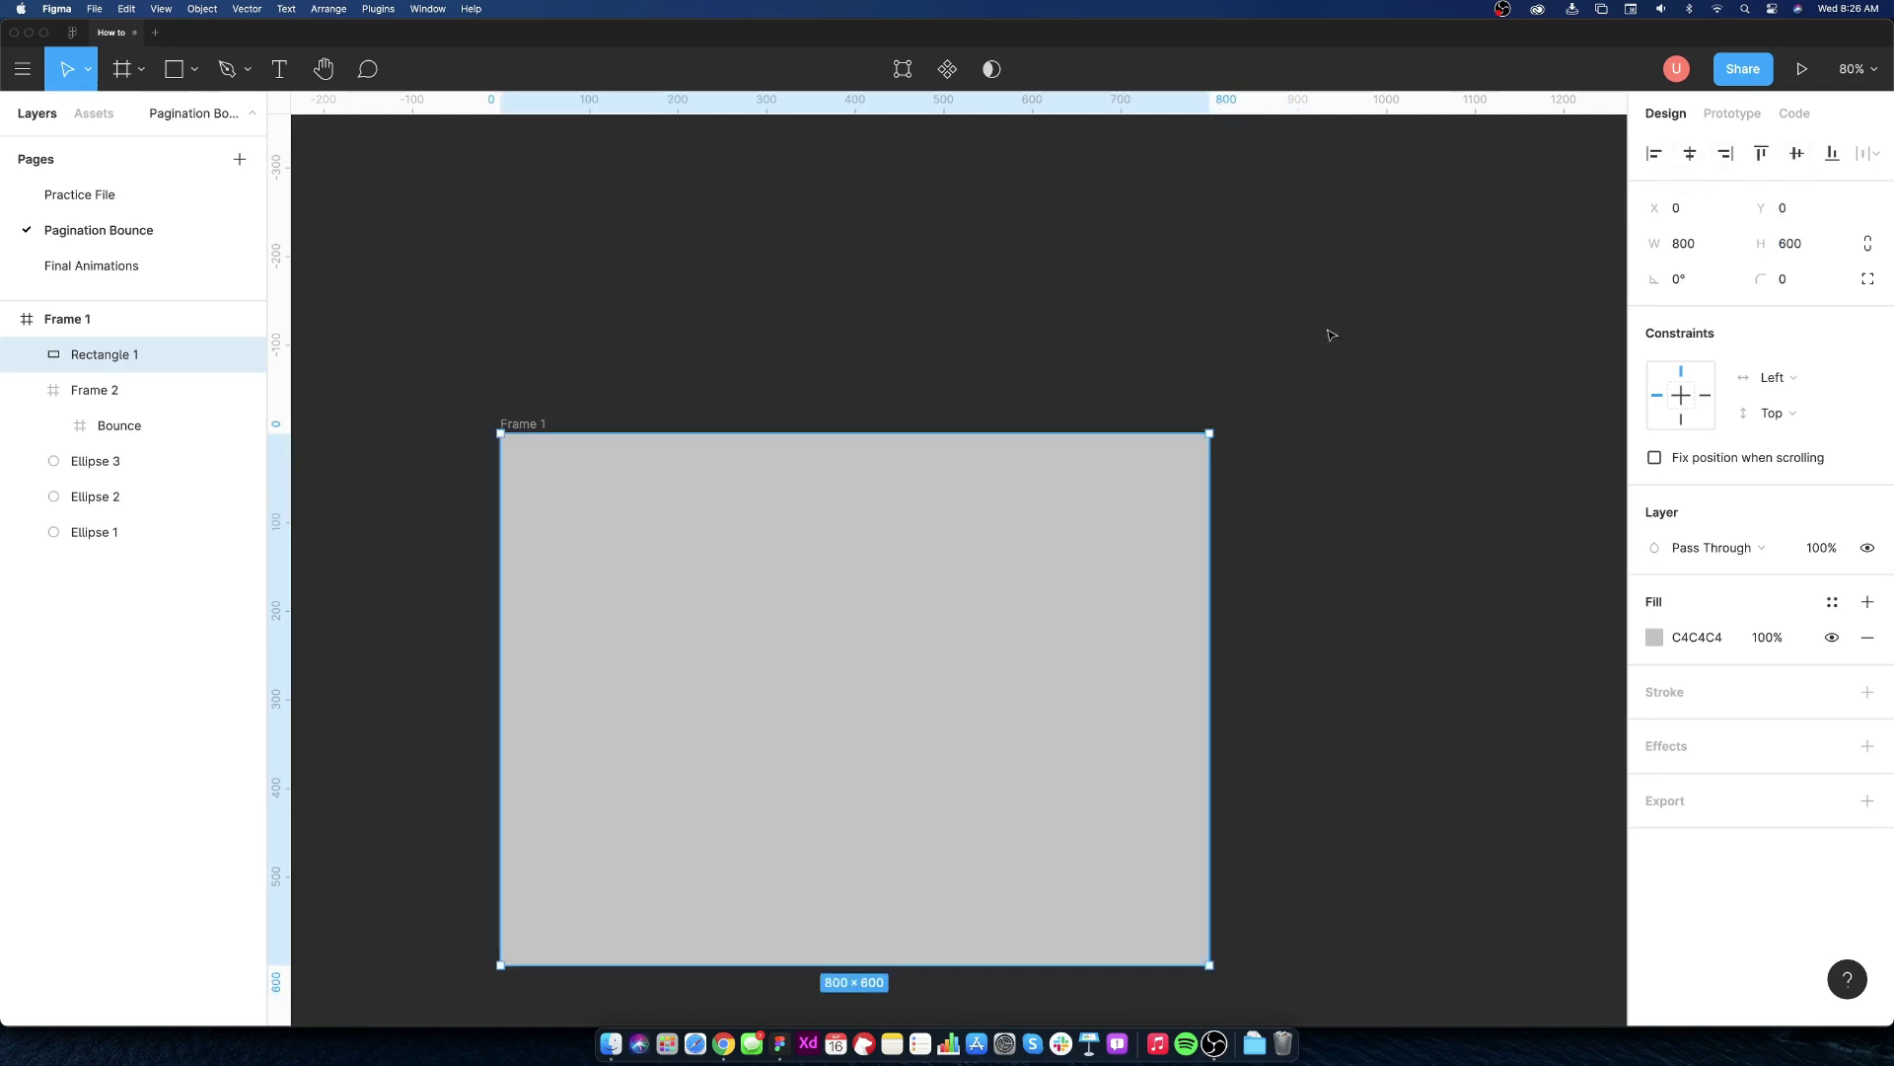
# - Peek at the Dribbble reference in Chrome and return to Figma
pyautogui.click(723, 1036)
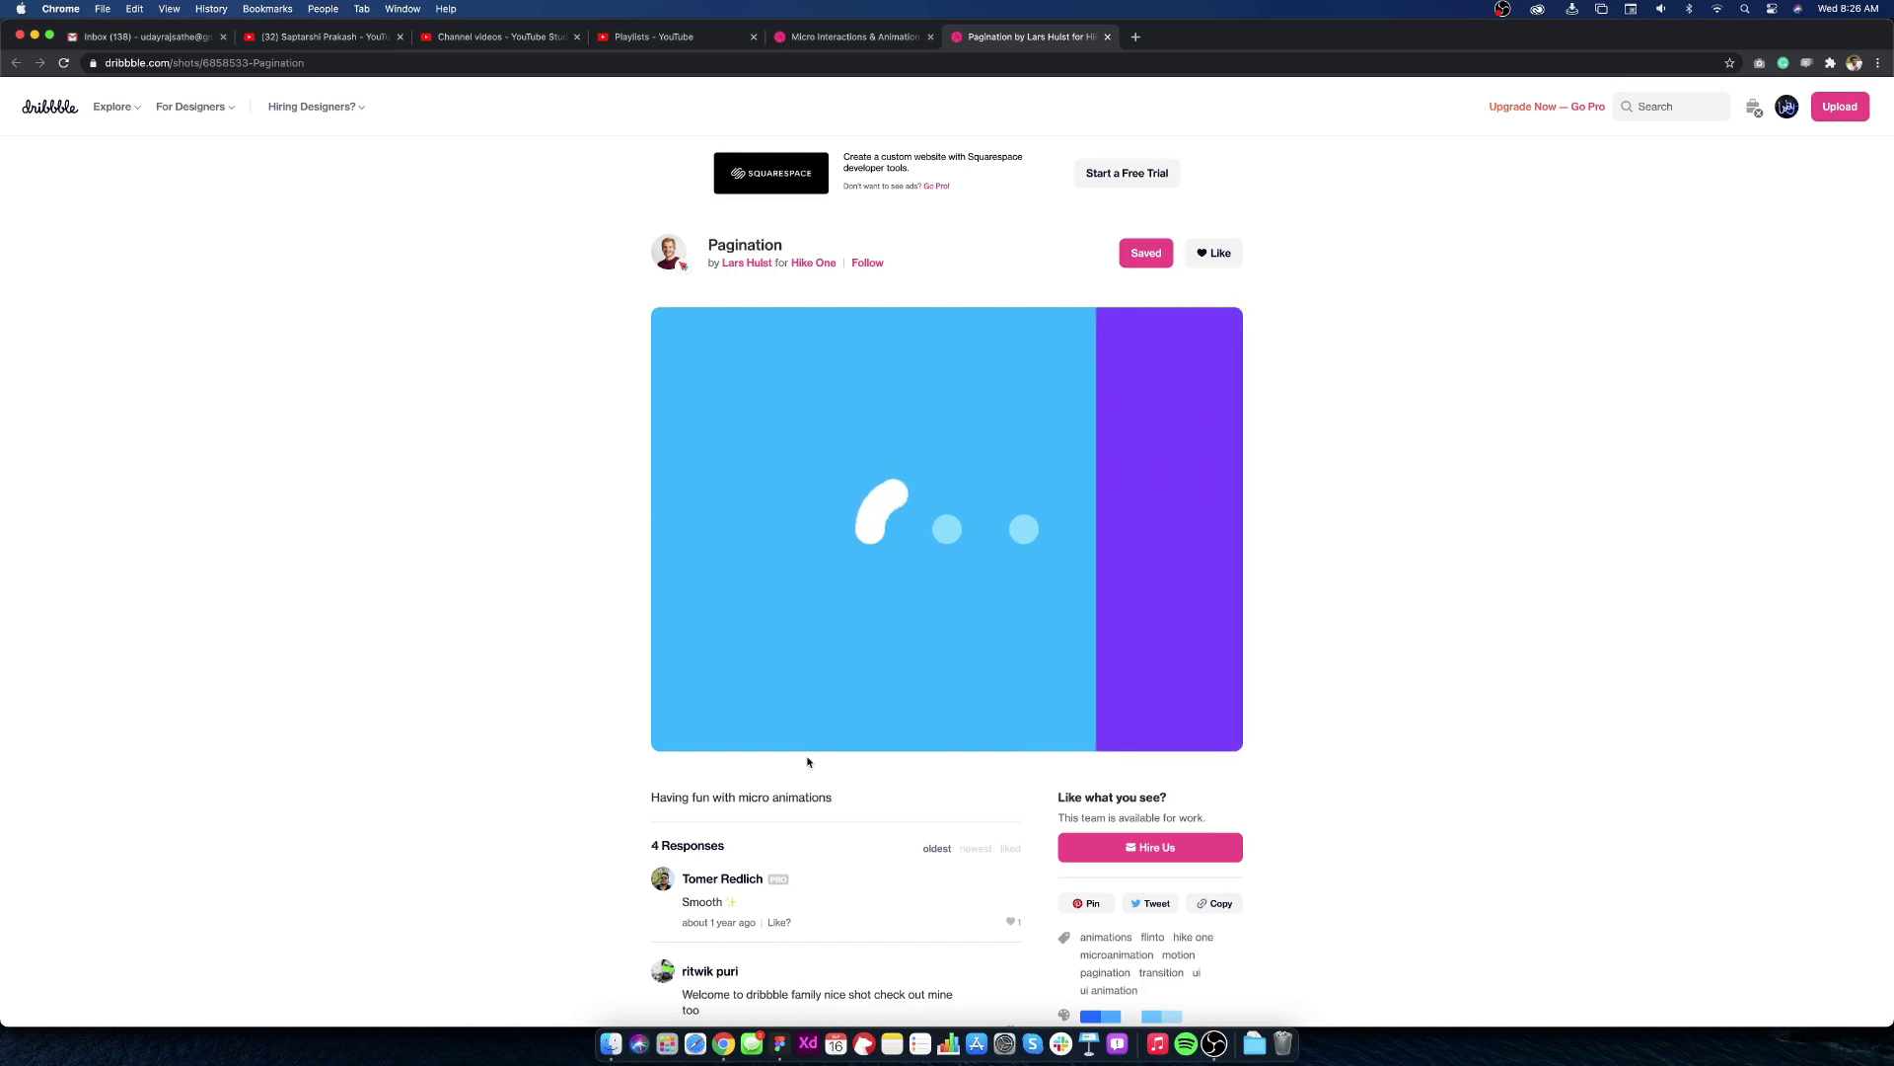
pyautogui.click(780, 1015)
# - Fill the rectangle with purple 8438FF and set its X to 800, just past Frame 1's edge
pyautogui.click(1656, 636)
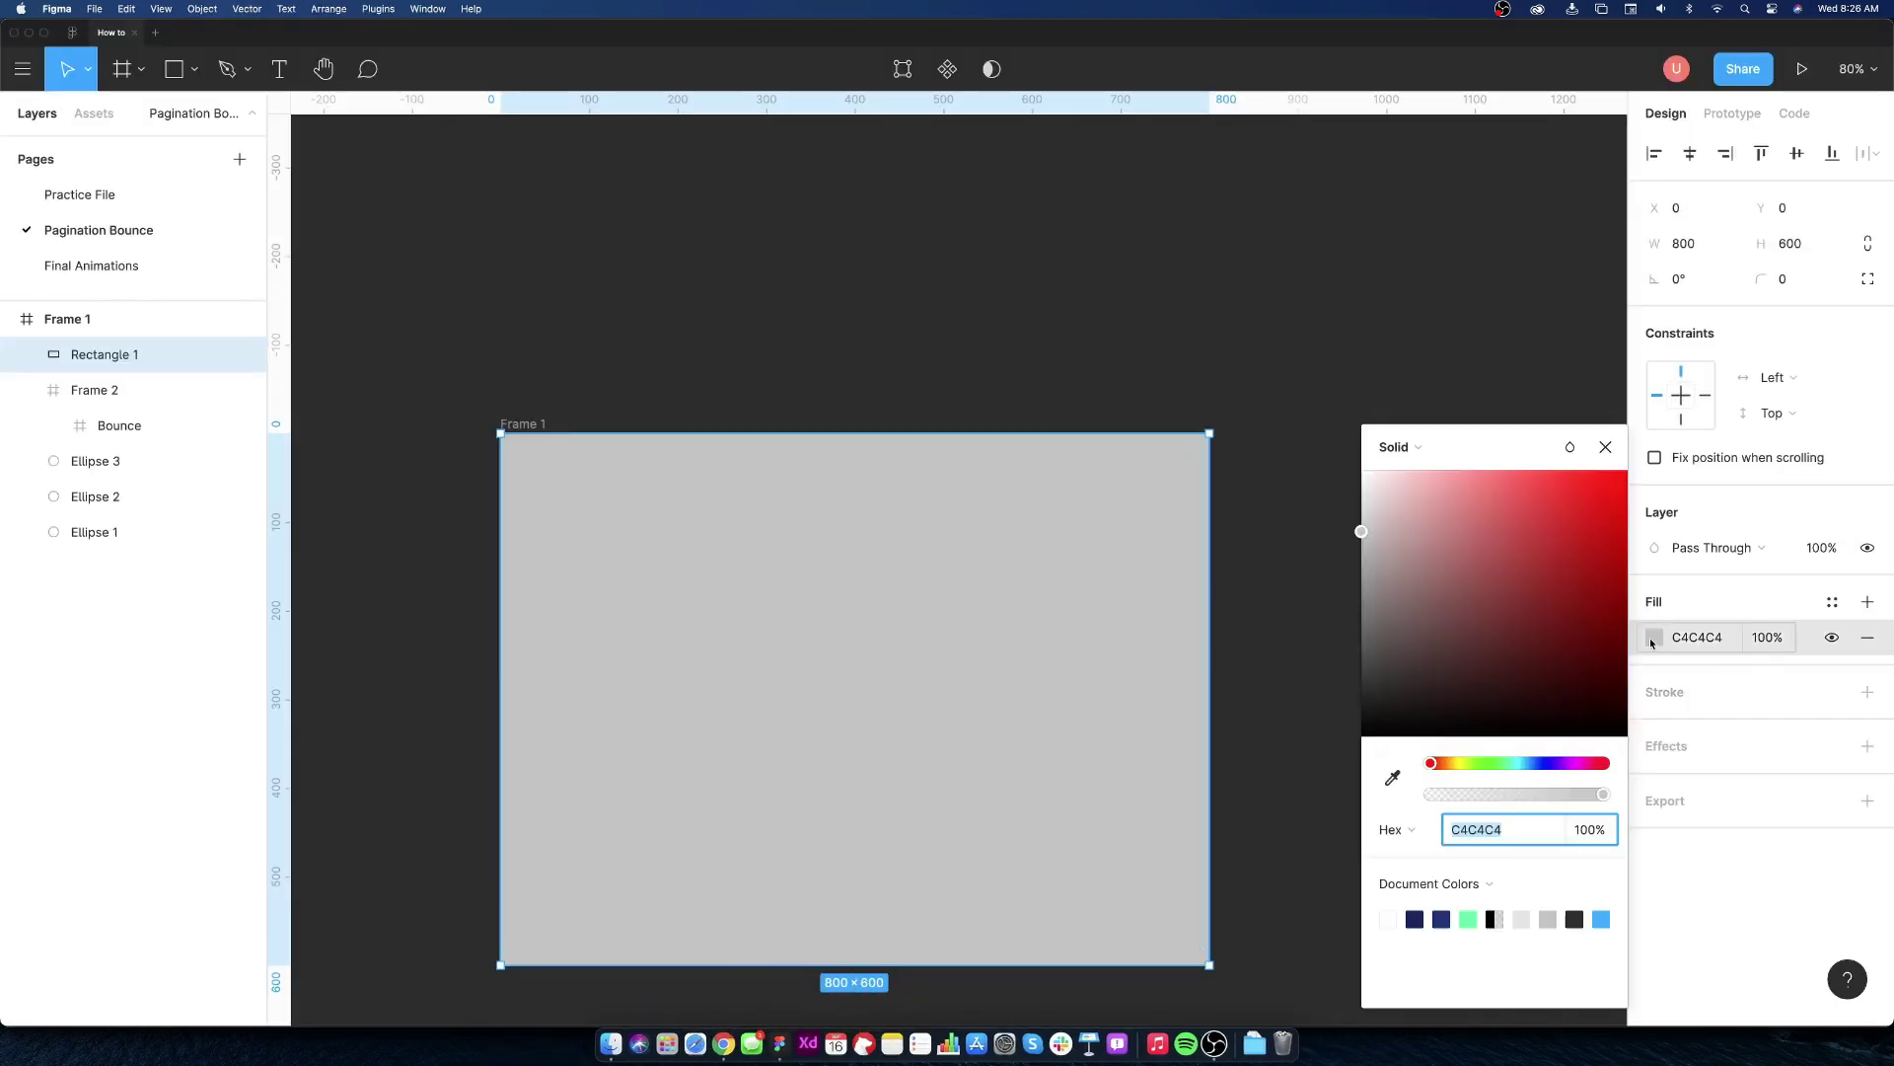
pyautogui.click(1553, 764)
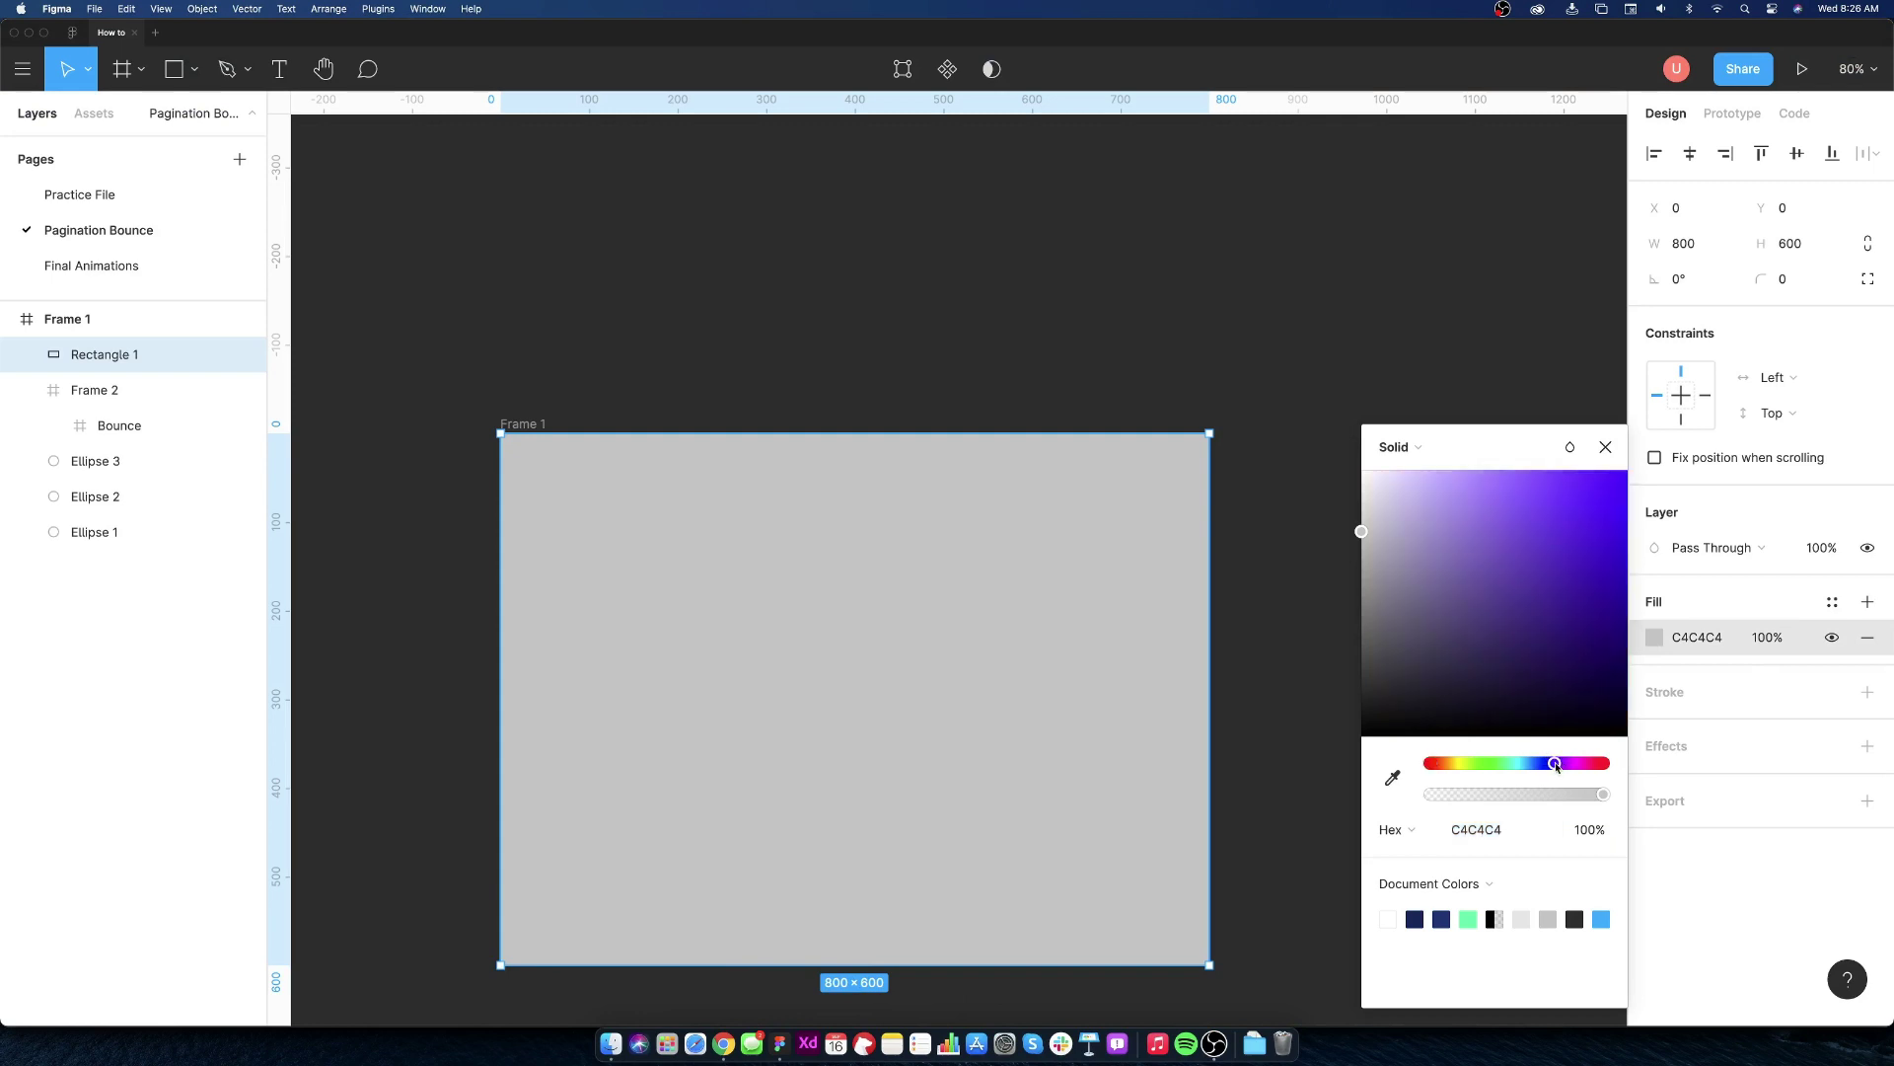
pyautogui.click(1566, 474)
pyautogui.click(1567, 472)
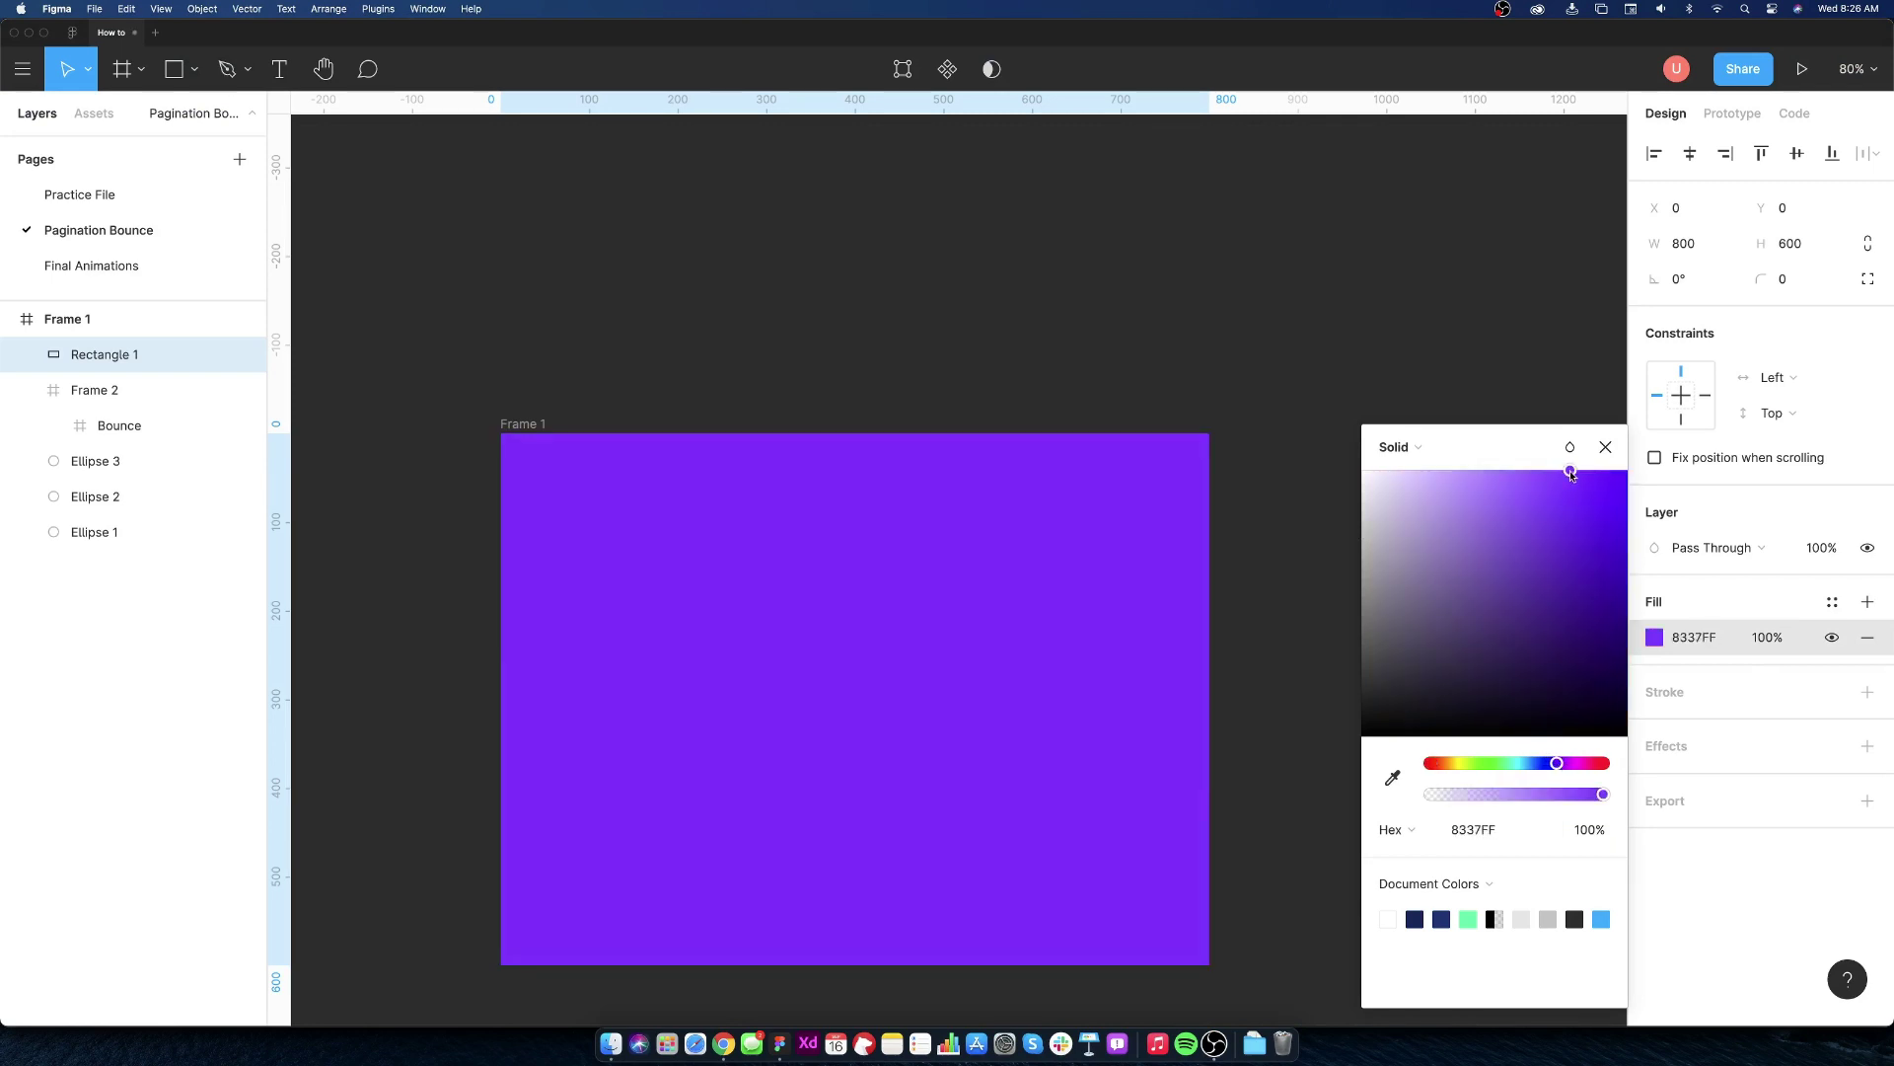
pyautogui.click(1604, 446)
pyautogui.click(1684, 207)
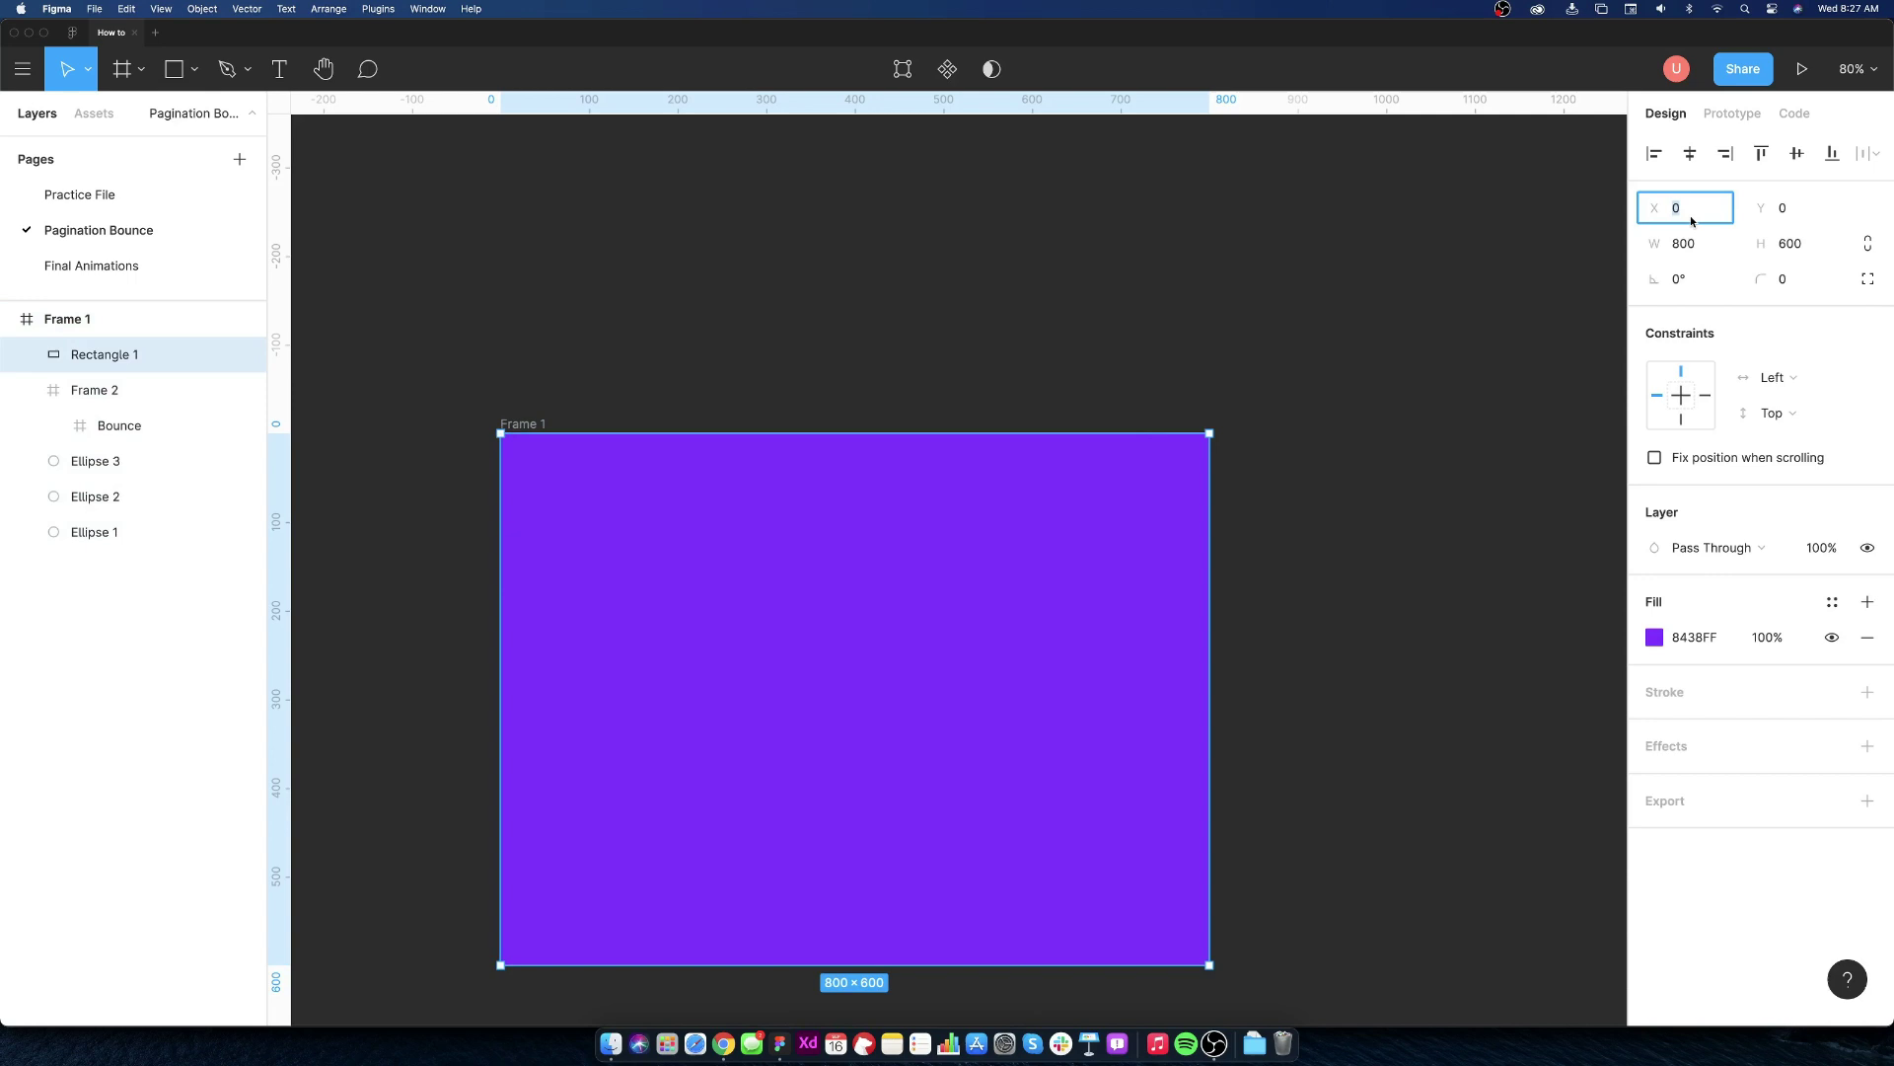
pyautogui.write('800')
pyautogui.press('Return')
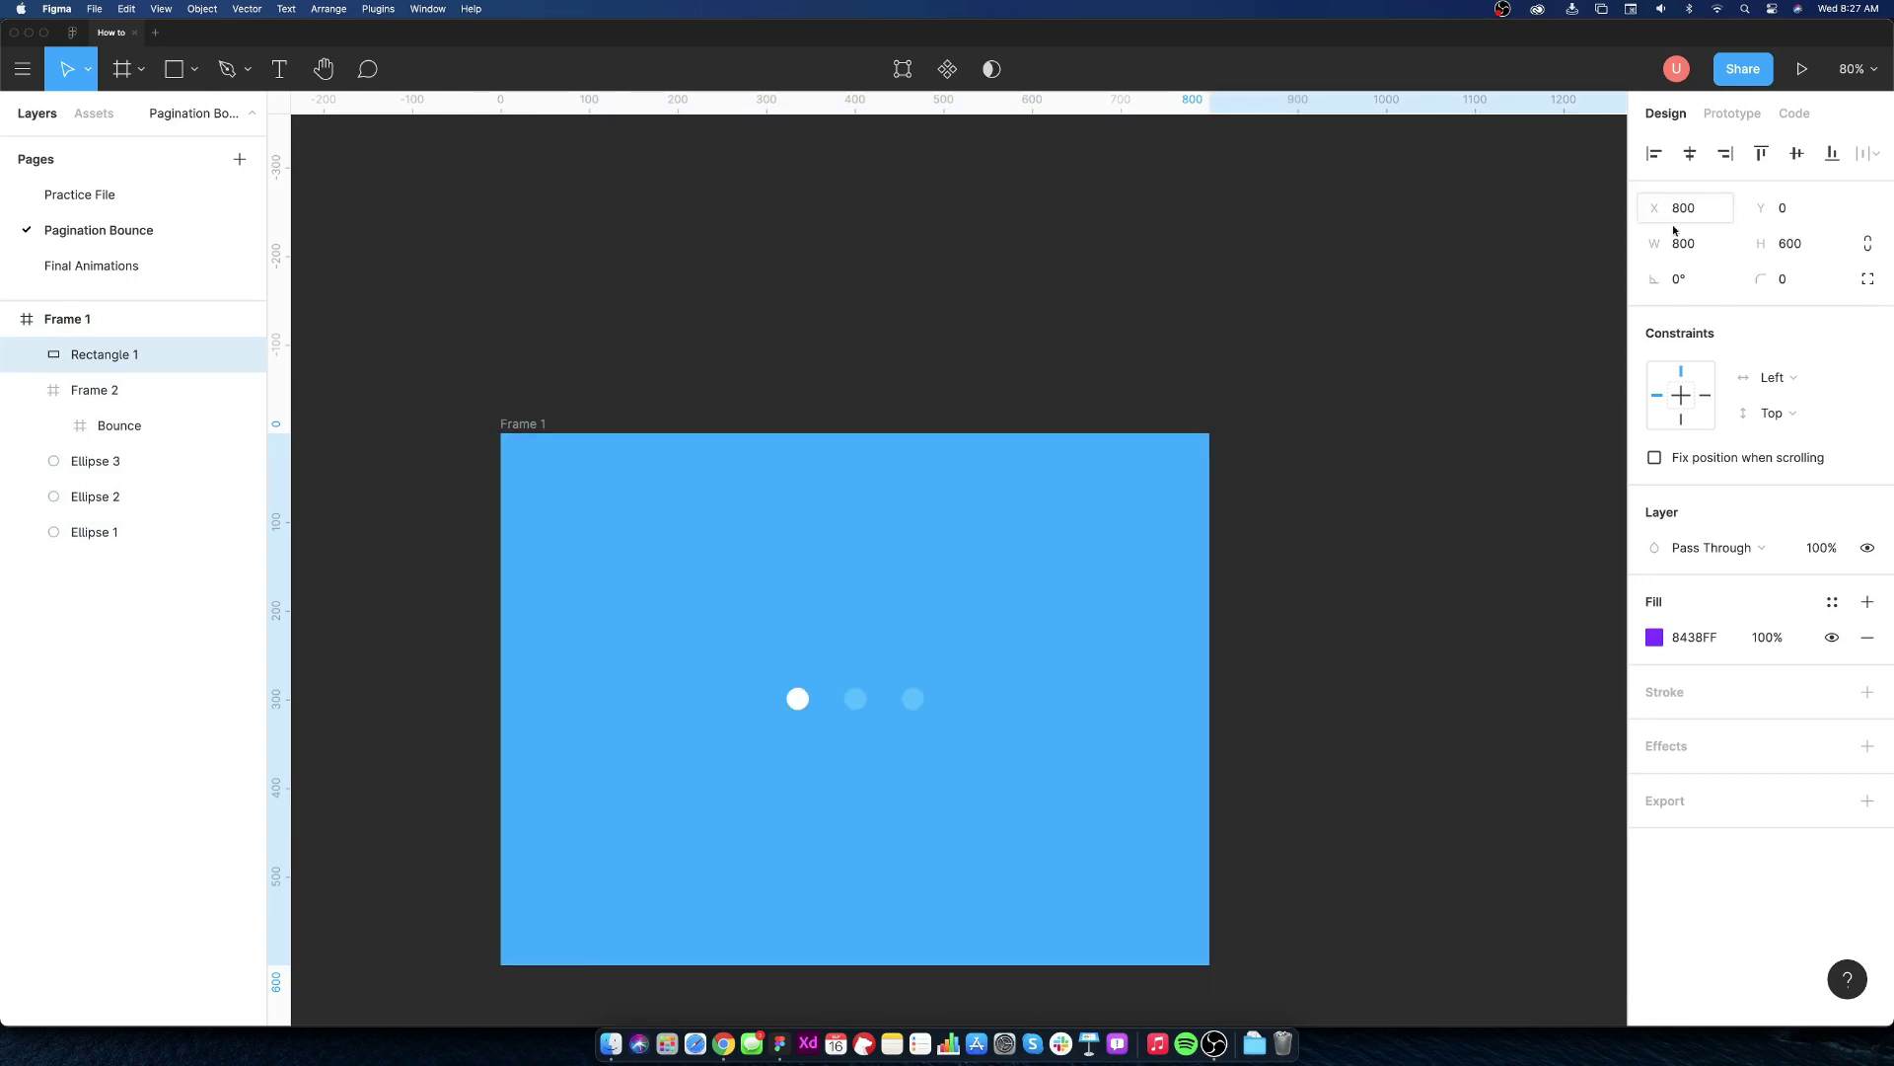
pyautogui.scroll(-5, 1333, 621)
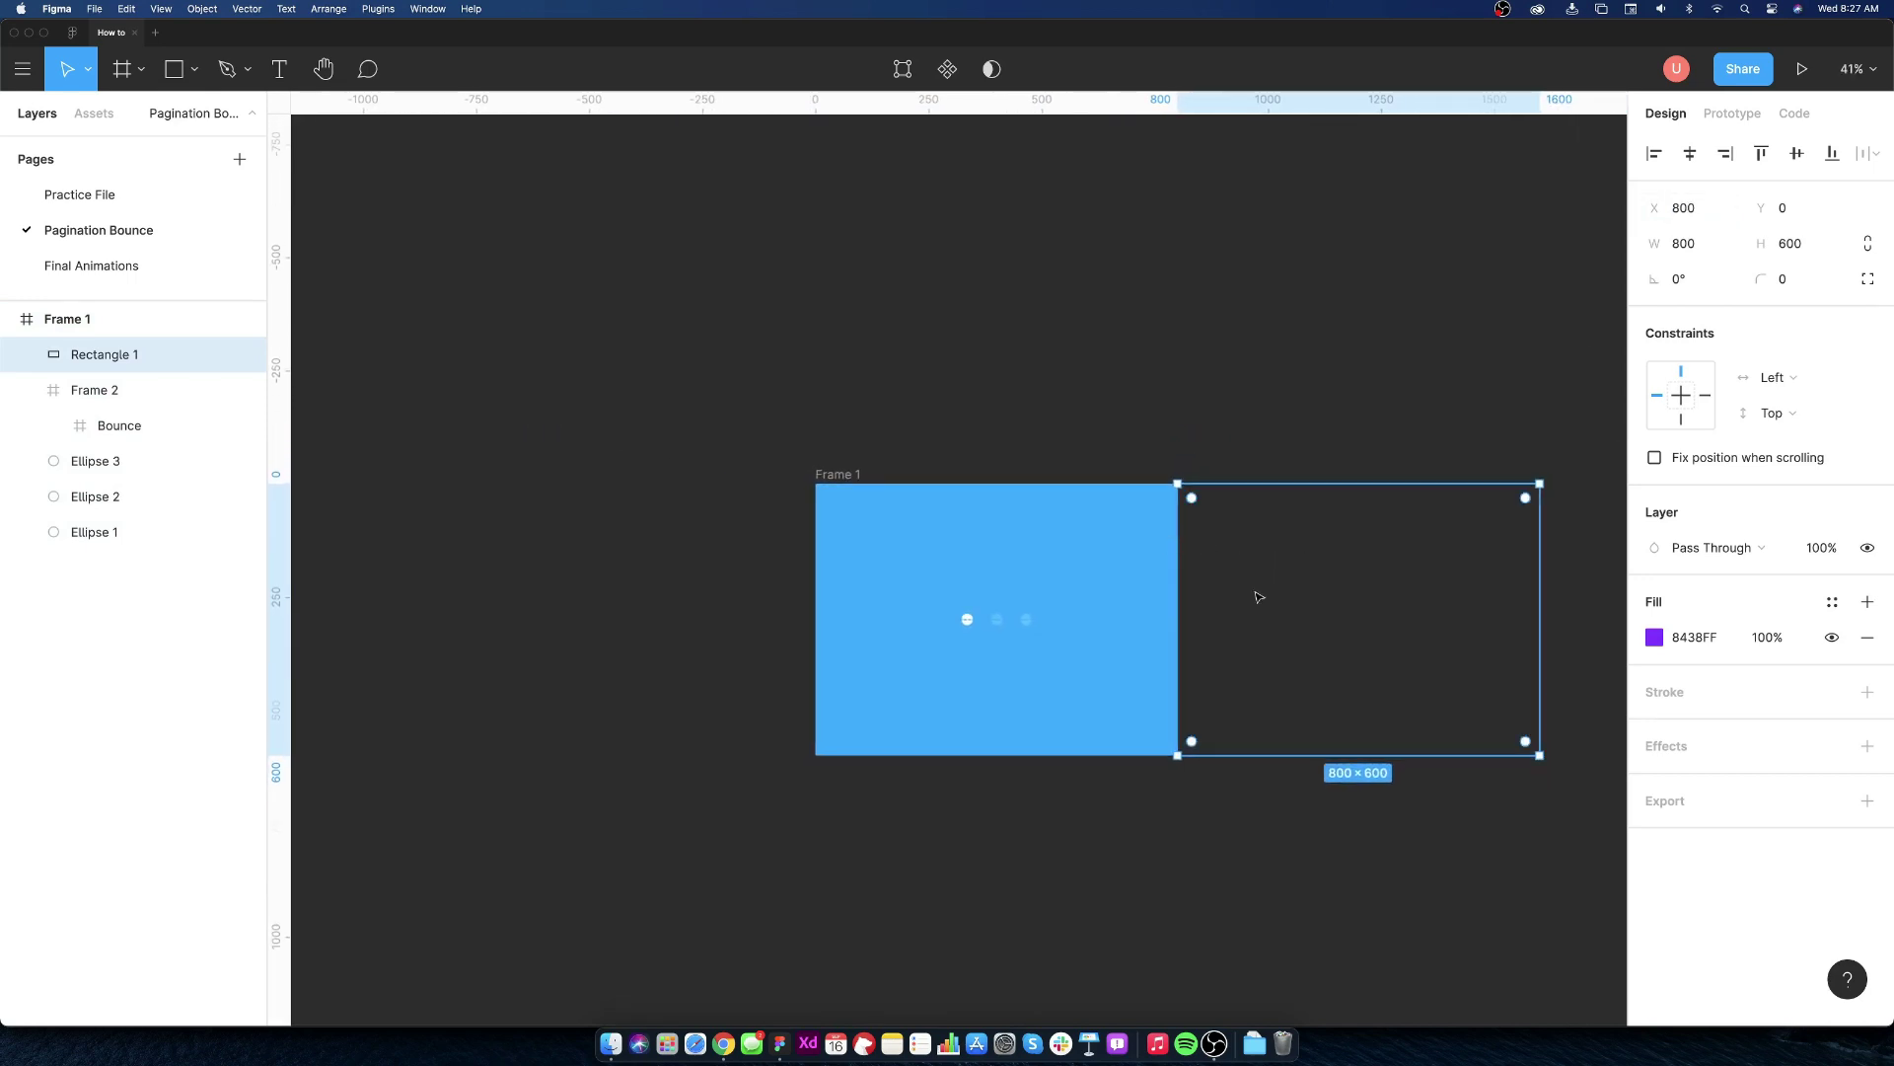
# - Duplicate Frame 1 as Frame 2 and set its Bounce arc's rotation to 0° so it stands upright
pyautogui.click(1206, 442)
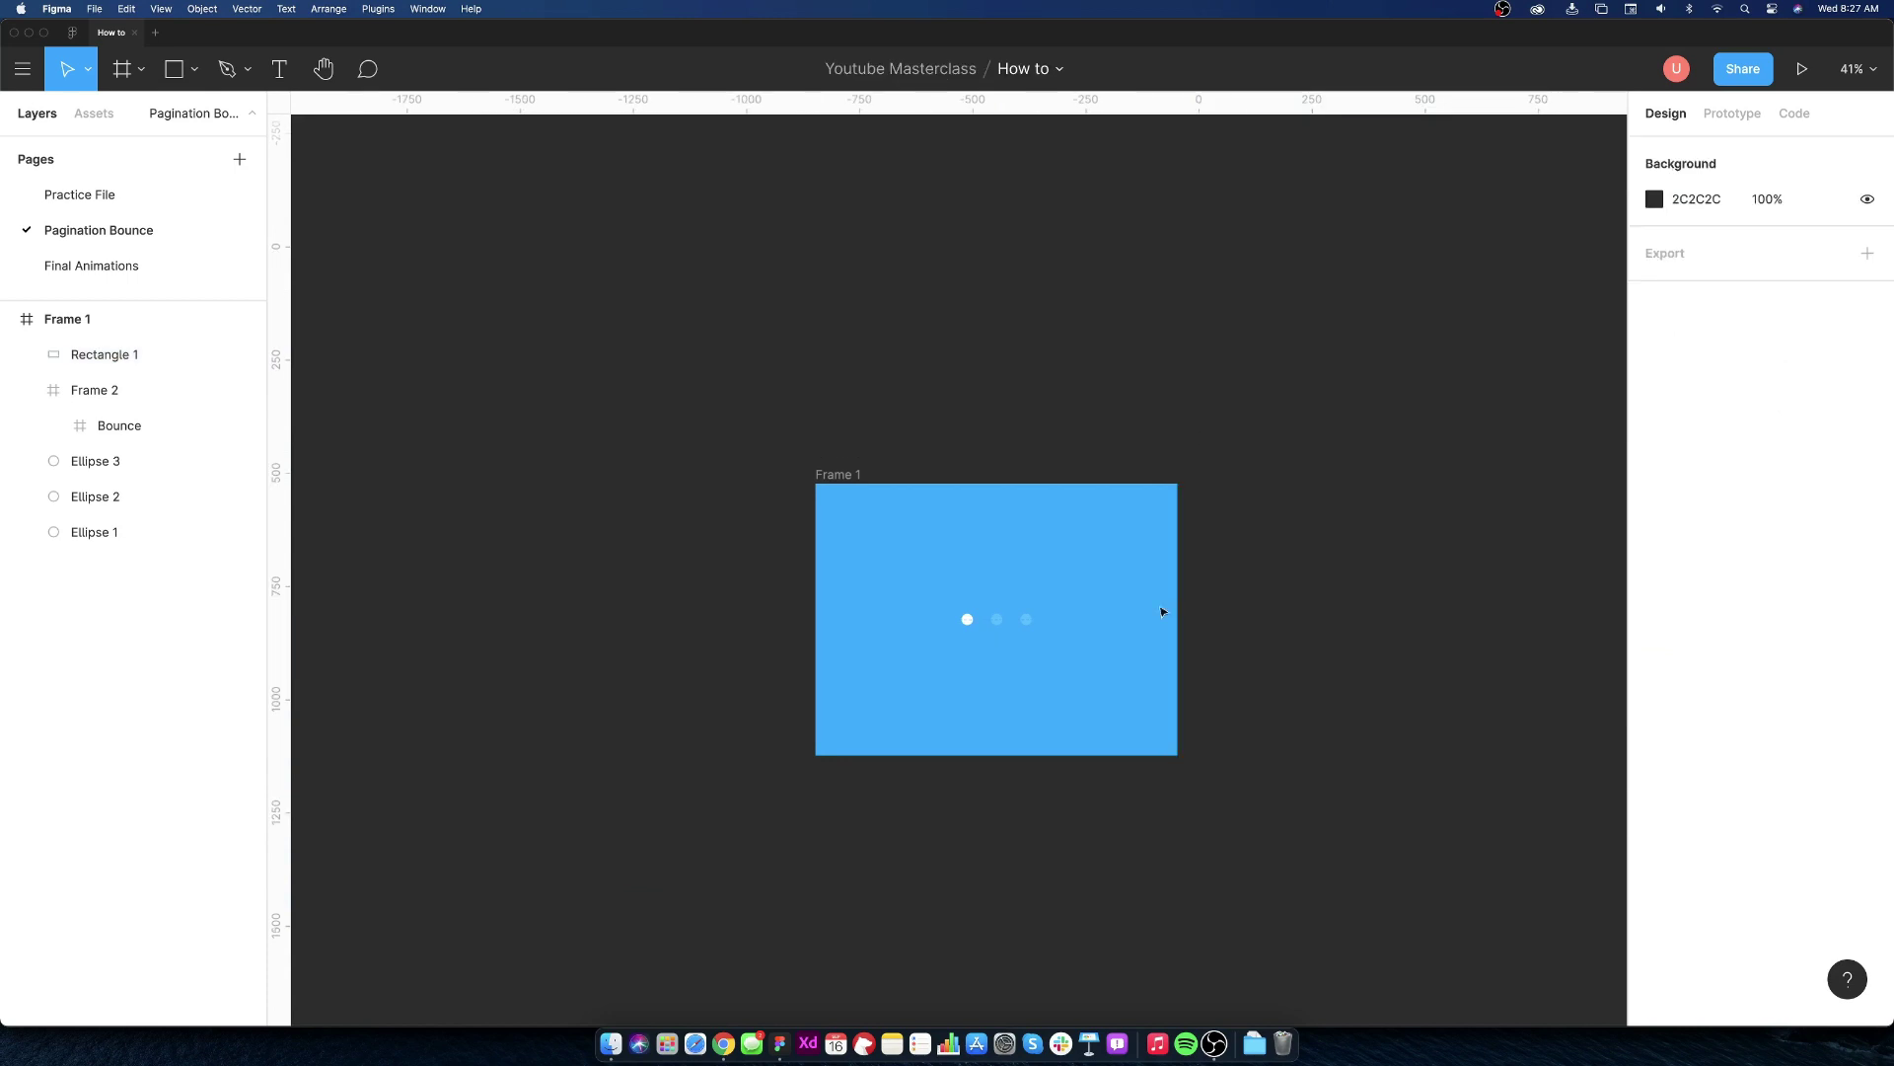
pyautogui.scroll(3, 1115, 609)
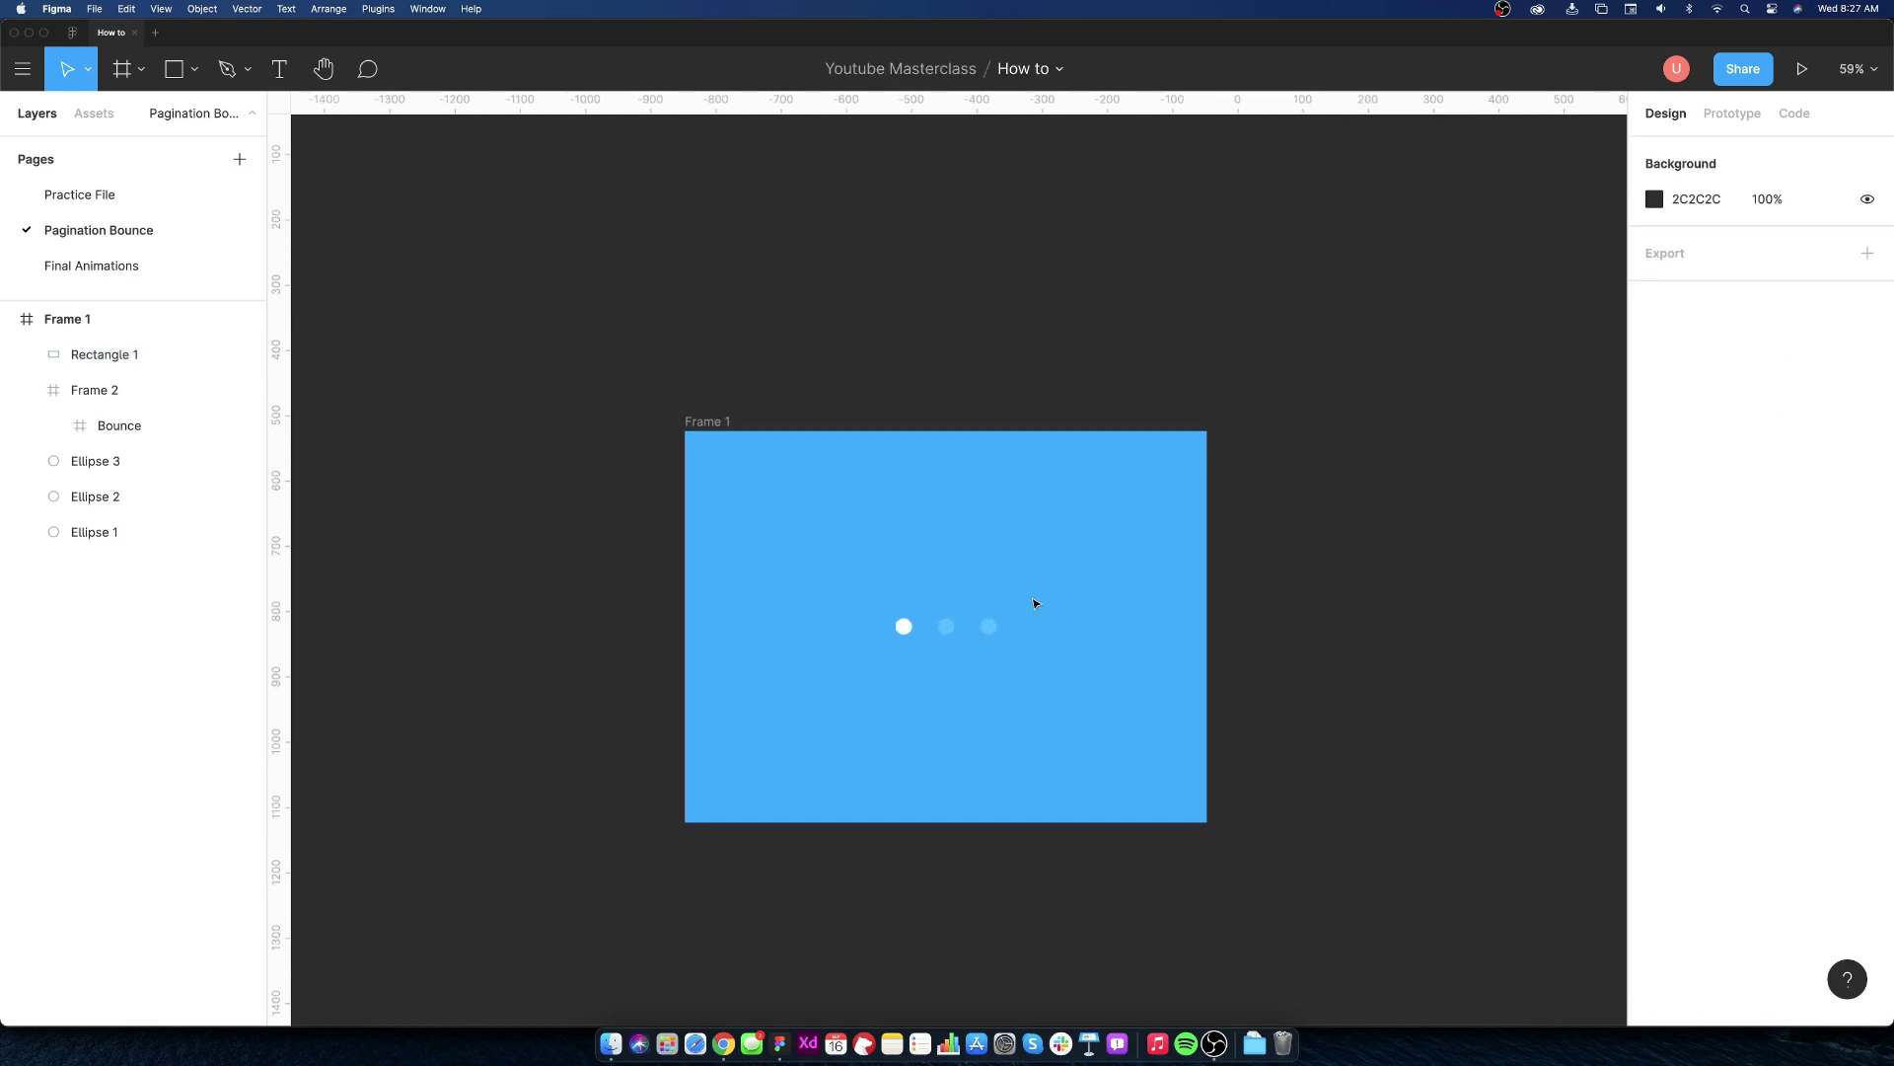
pyautogui.hscroll(3, 1034, 603)
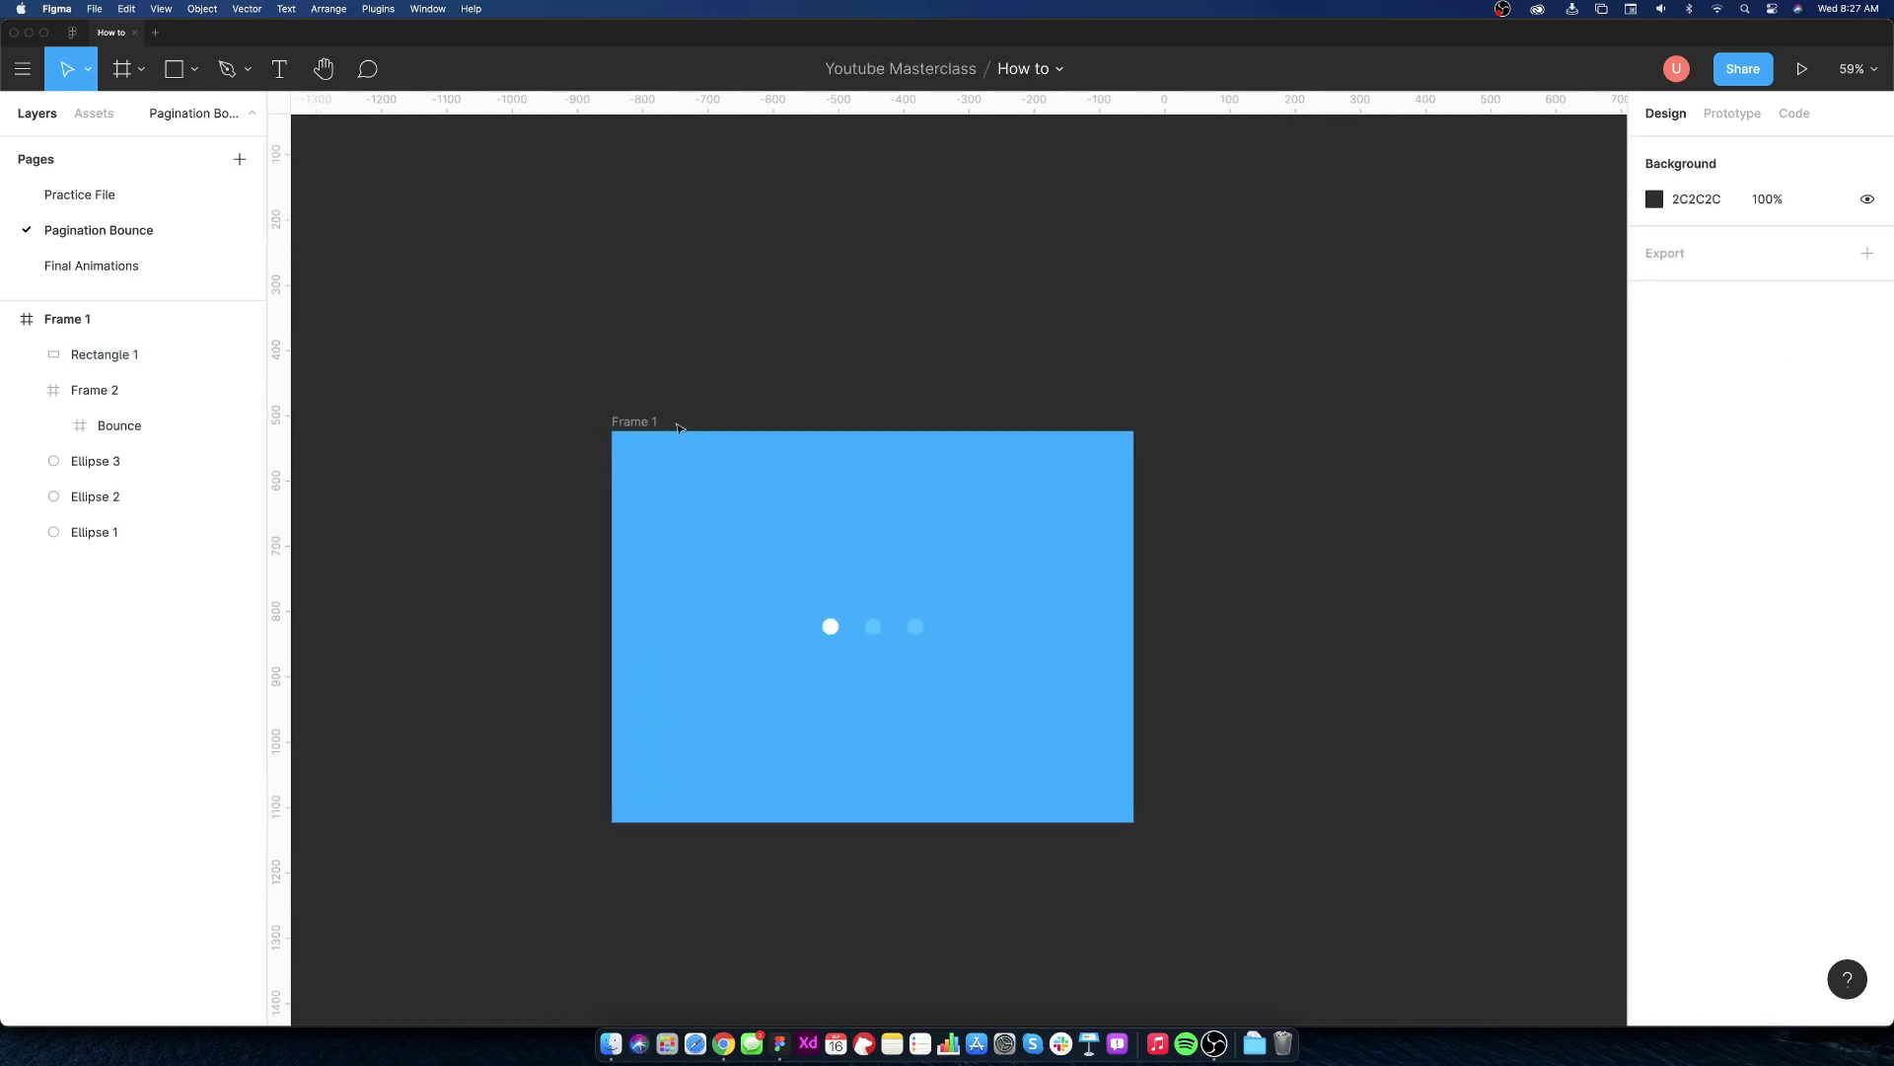
pyautogui.click(635, 421)
pyautogui.press('super+d')
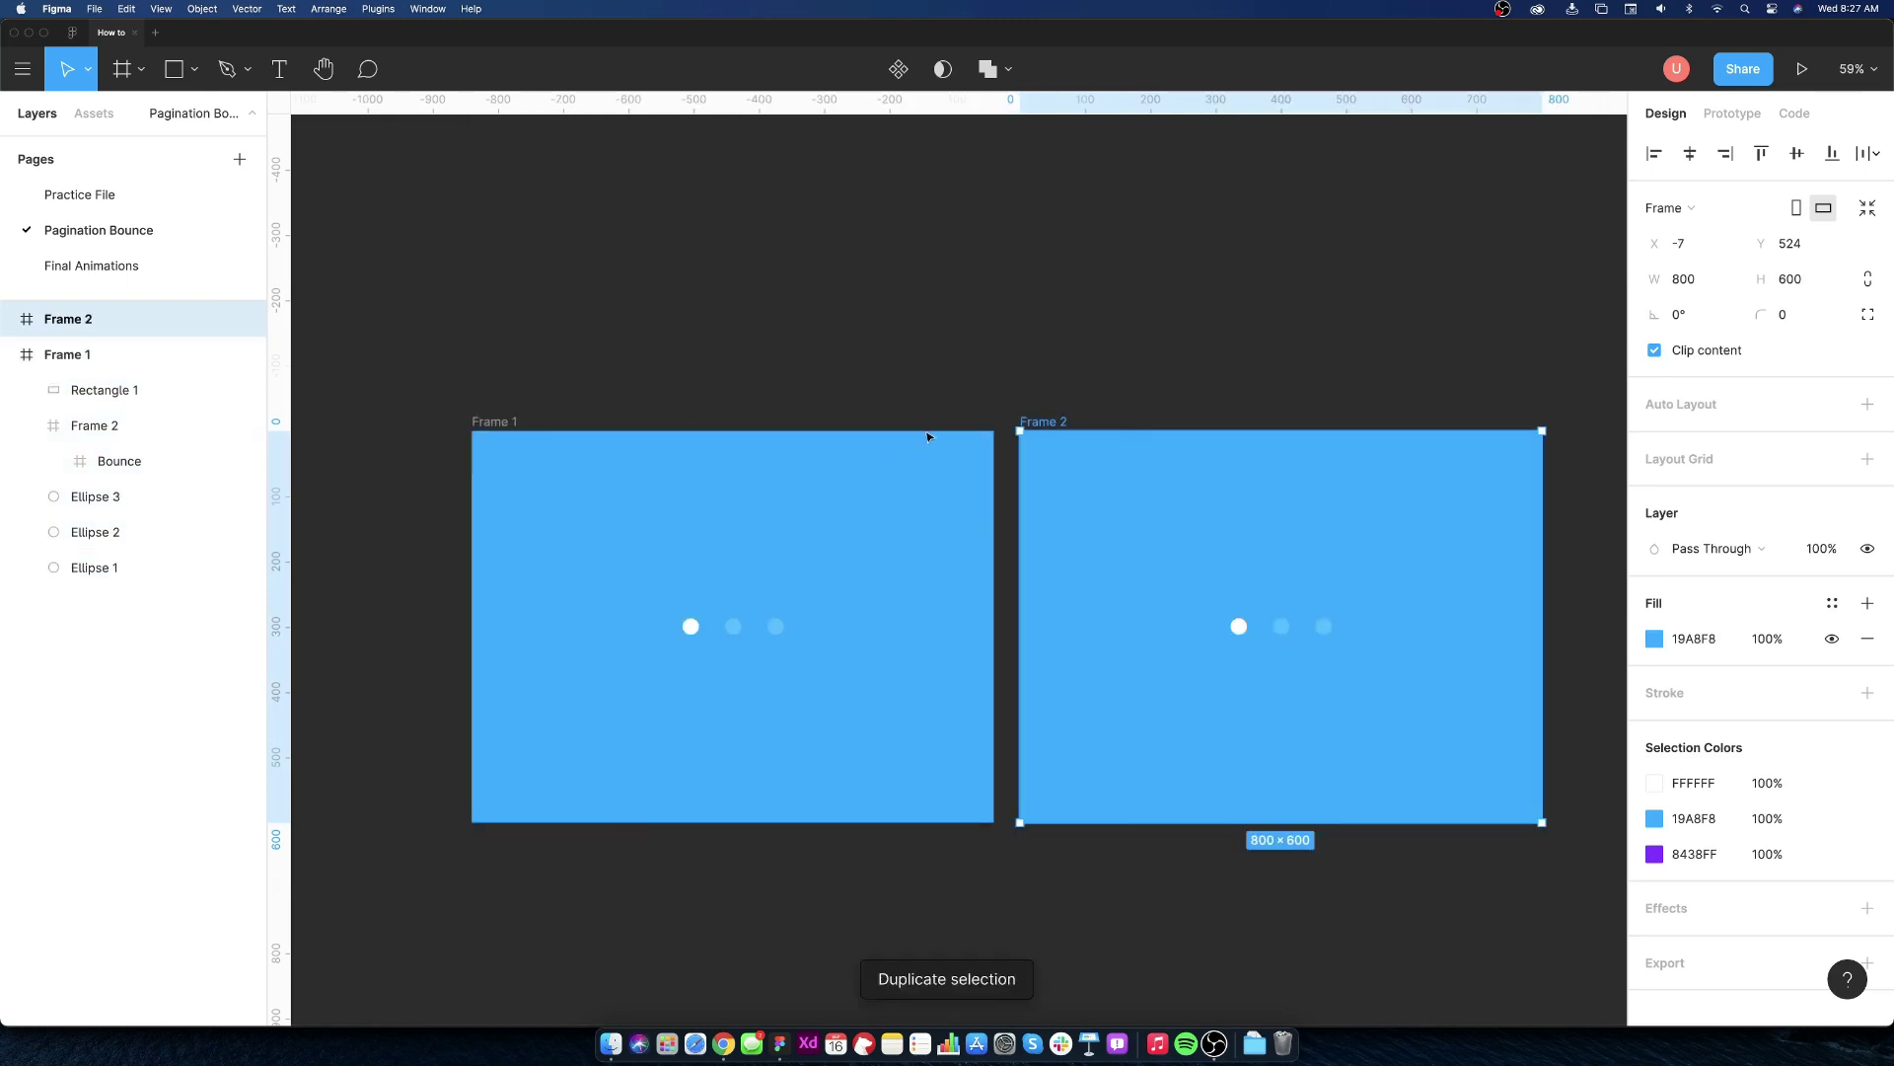
pyautogui.hscroll(3, 927, 436)
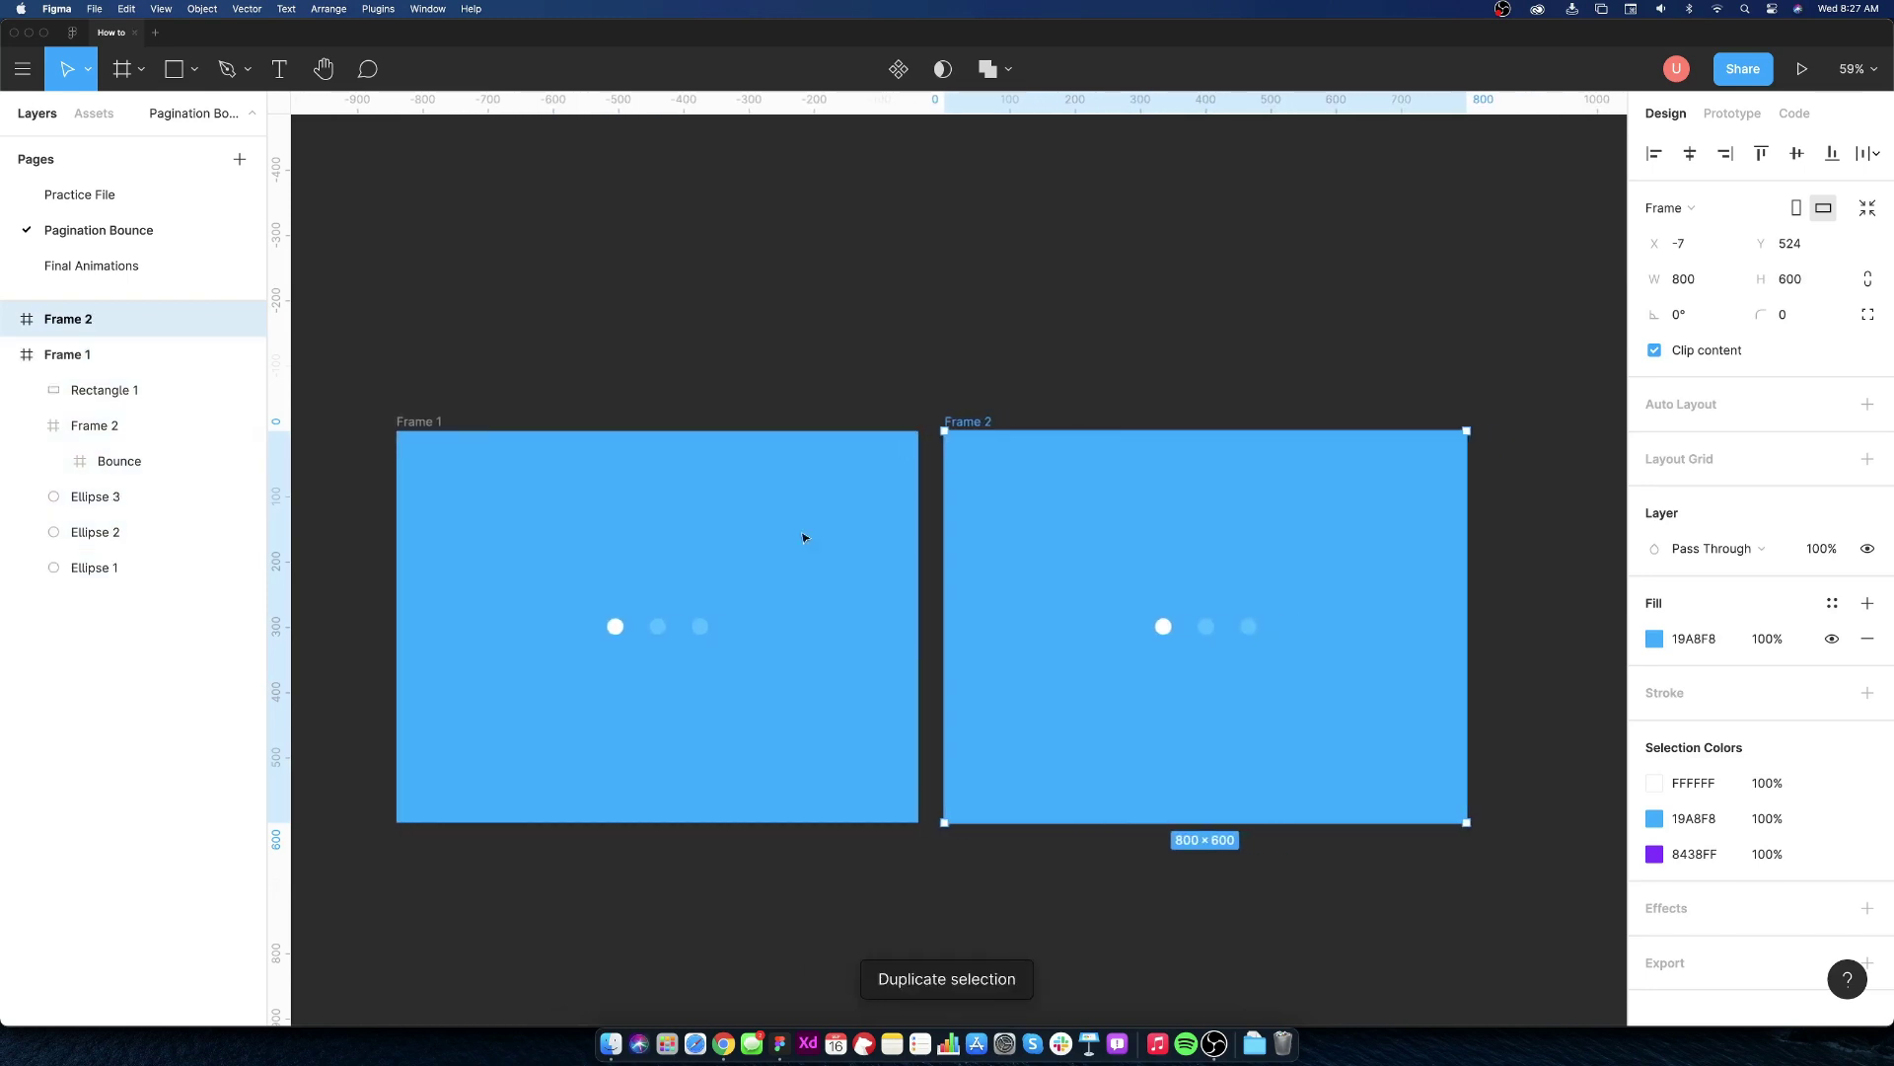
pyautogui.doubleClick(1193, 628)
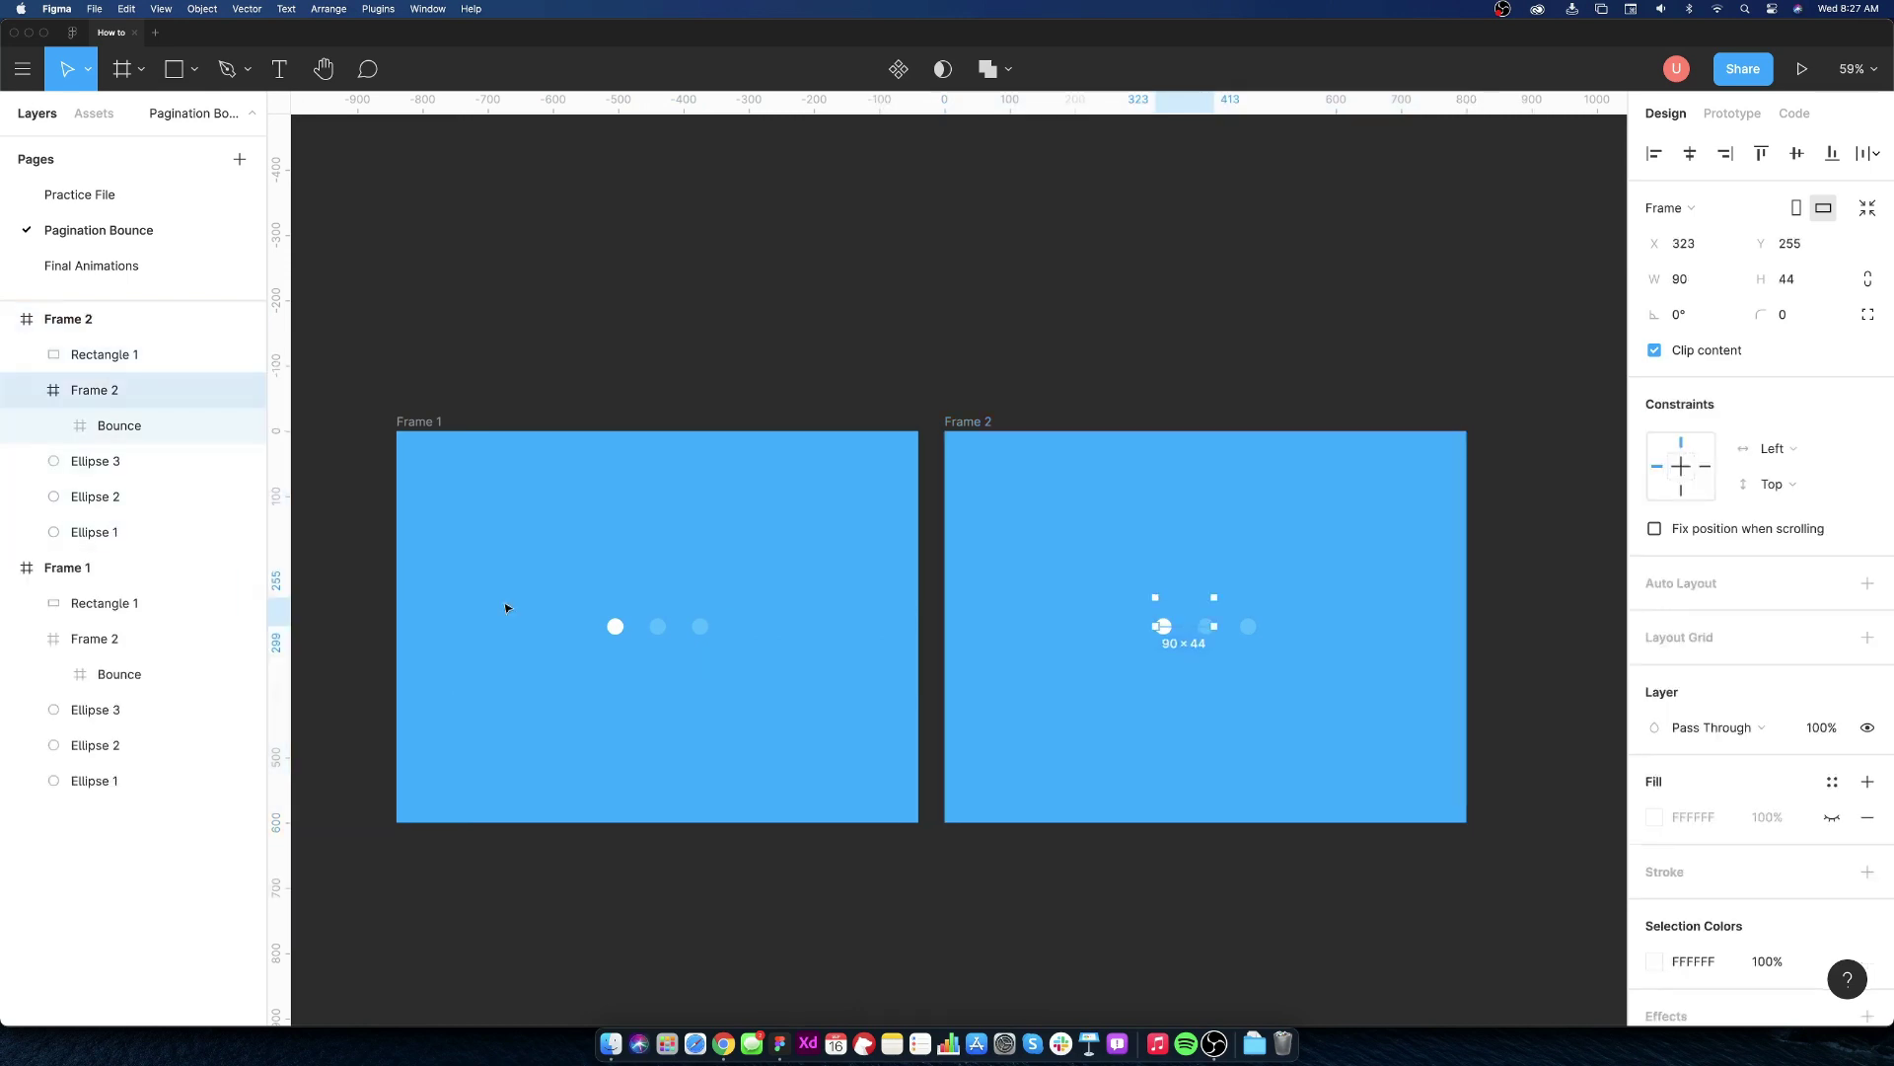
pyautogui.click(149, 425)
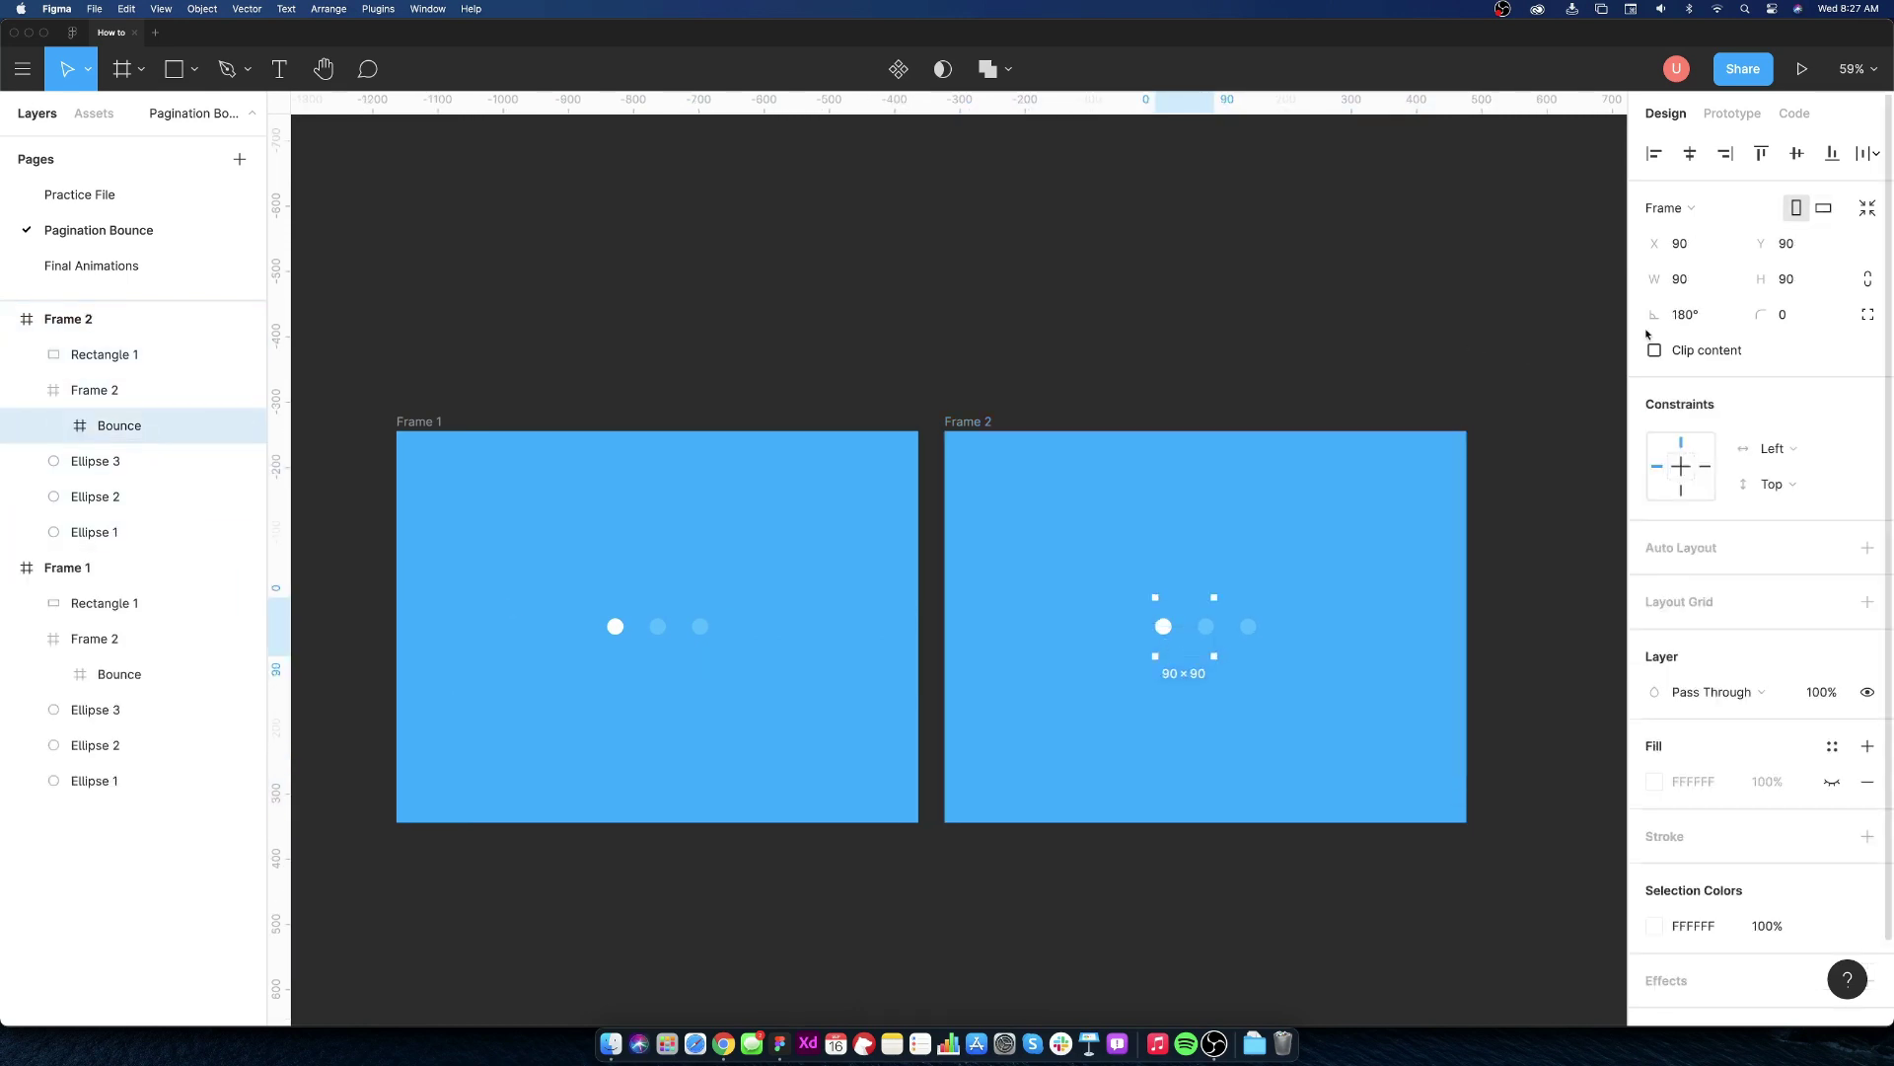
pyautogui.click(1690, 315)
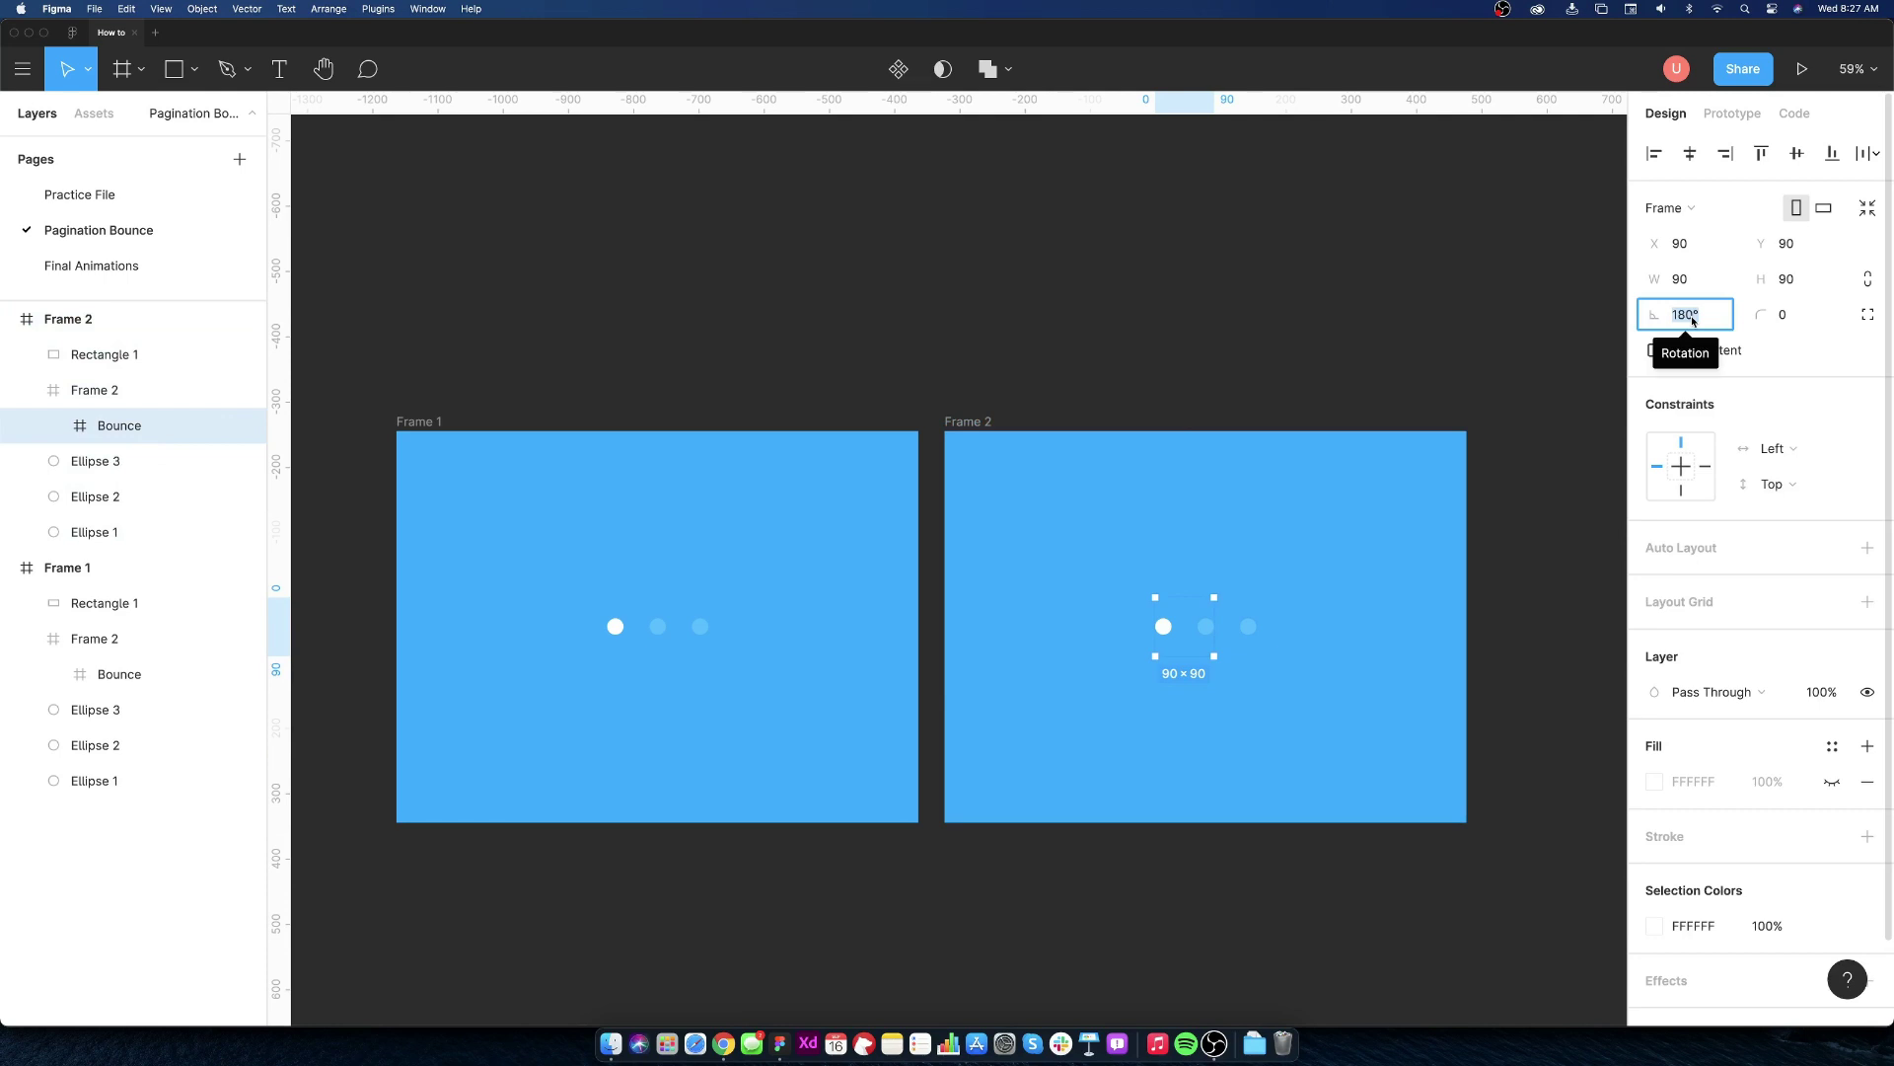
pyautogui.write('360')
pyautogui.press('Return')
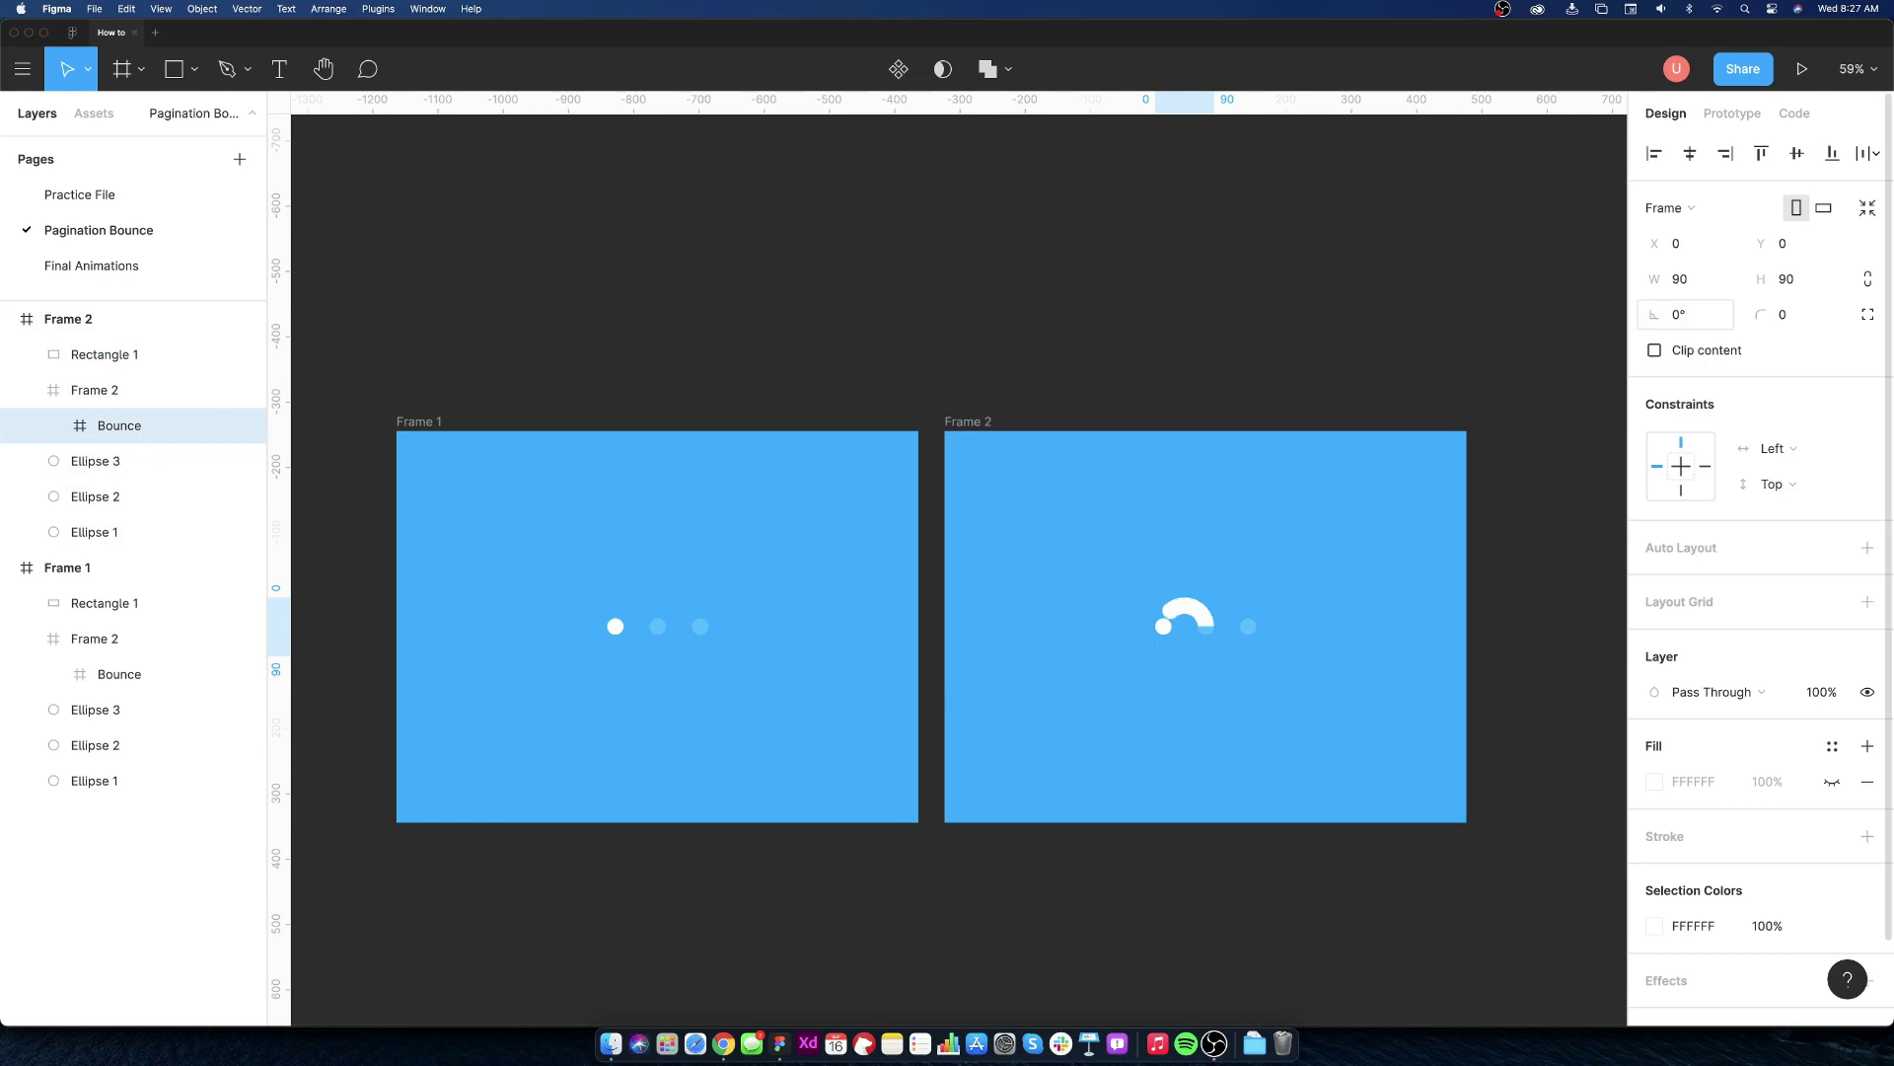
pyautogui.scroll(5, 1199, 622)
# - Set the second dot in Frame 2 to 100% layer opacity
pyautogui.doubleClick(1207, 615)
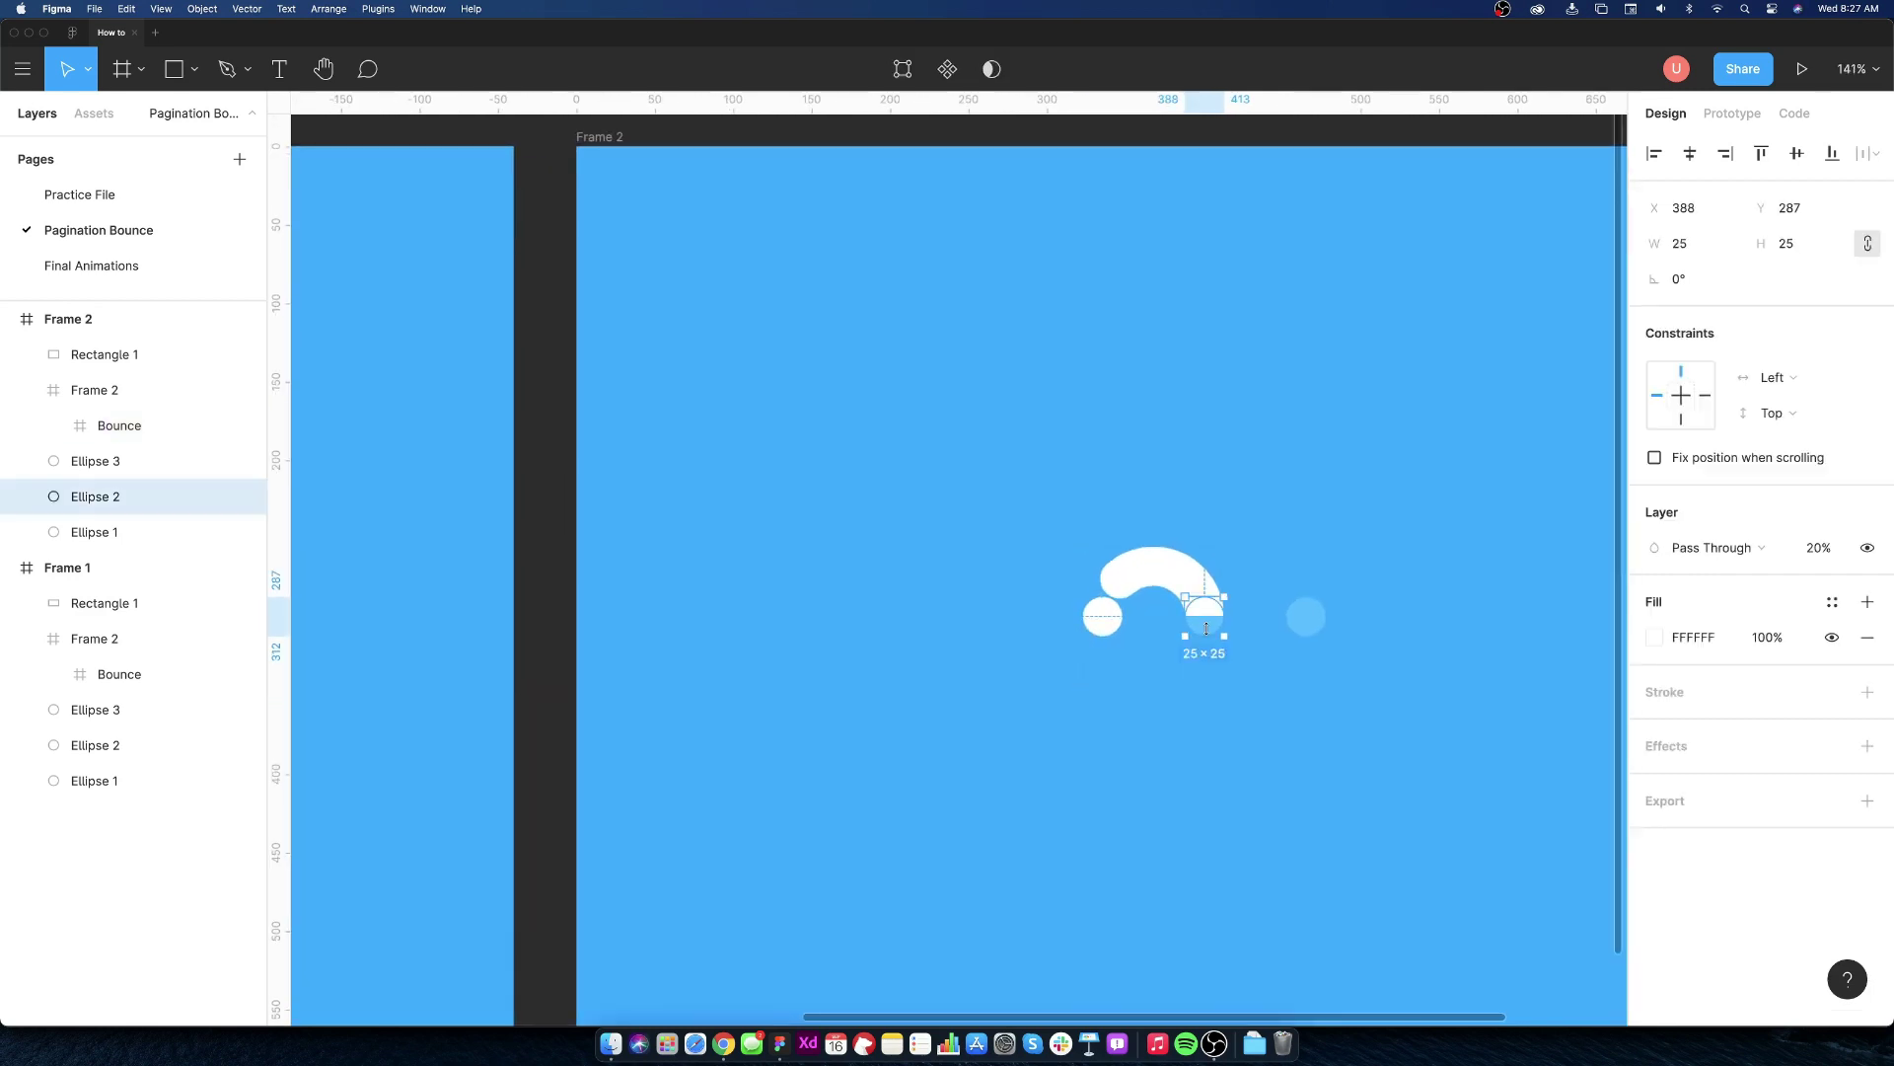
pyautogui.click(1819, 547)
pyautogui.write('100')
pyautogui.press('Return')
pyautogui.click(903, 807)
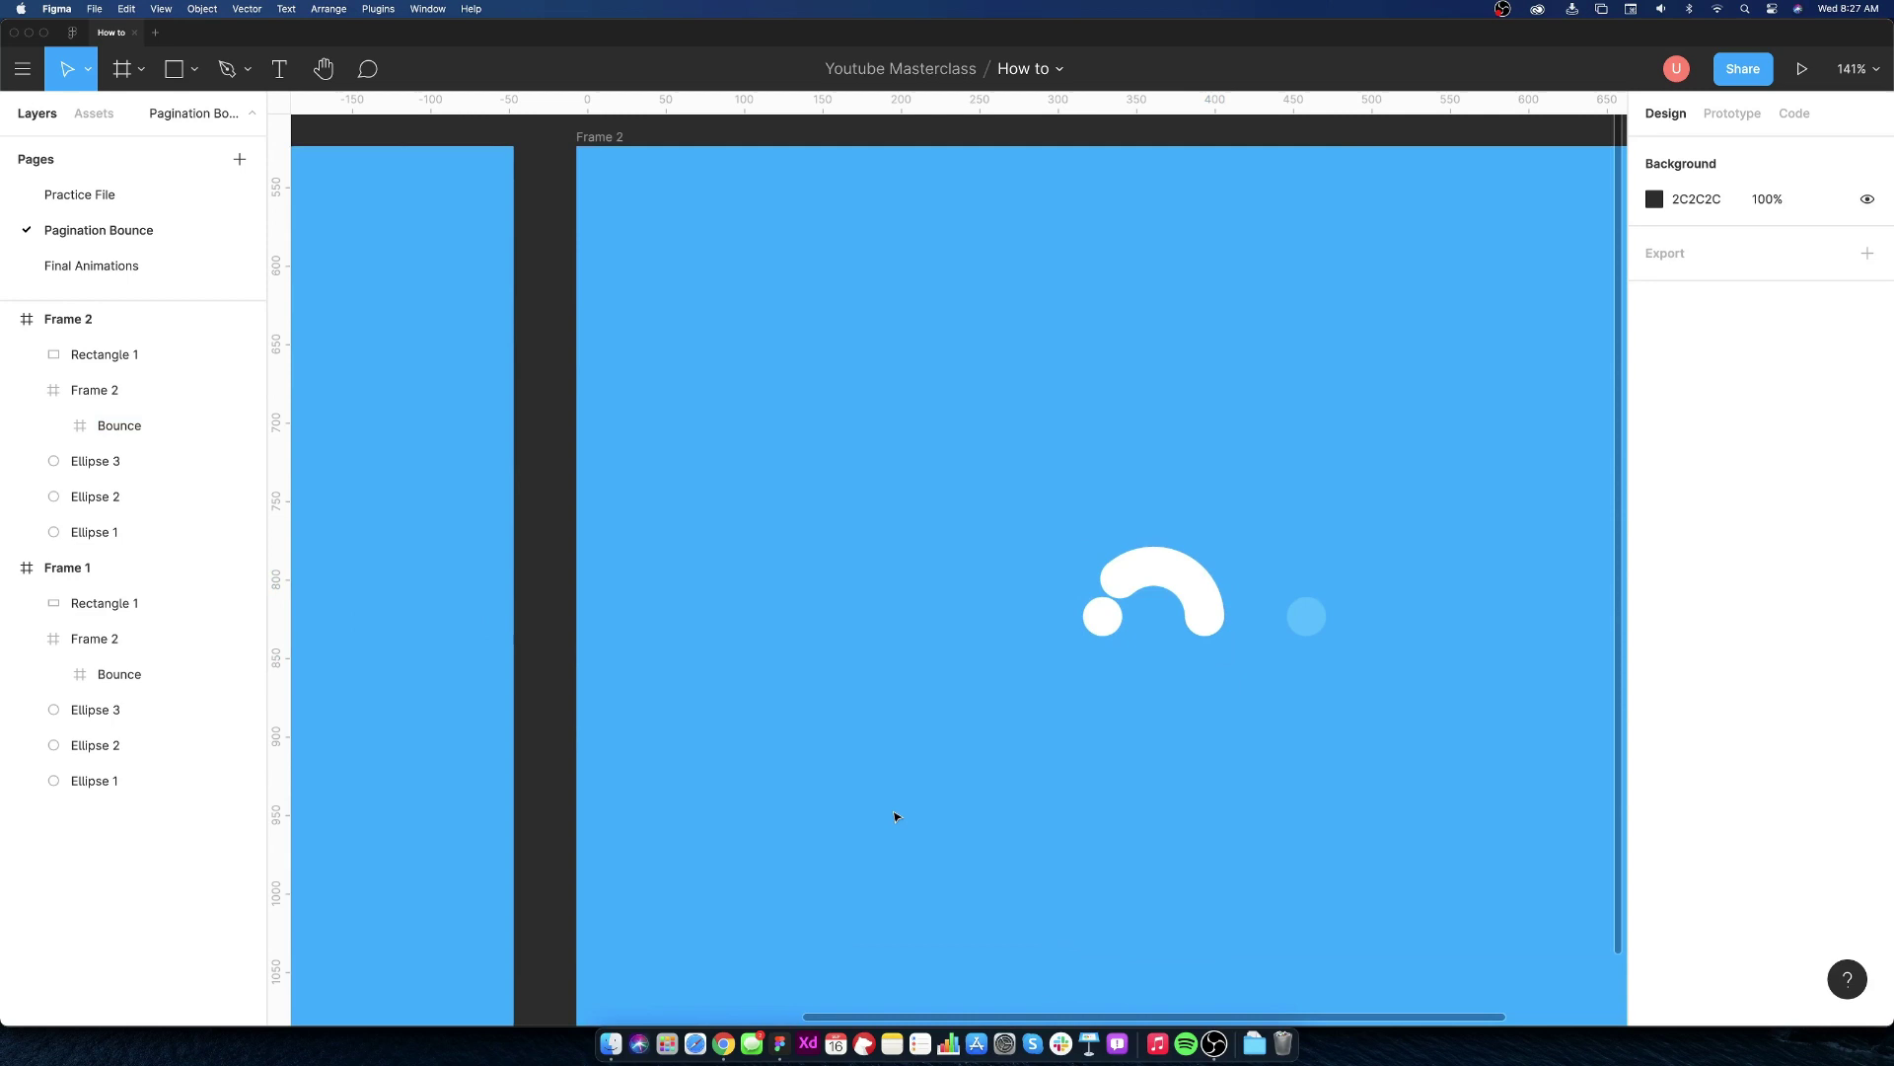
pyautogui.scroll(-5, 1016, 764)
pyautogui.moveTo(1017, 766); pyautogui.dragTo(1017, 765)
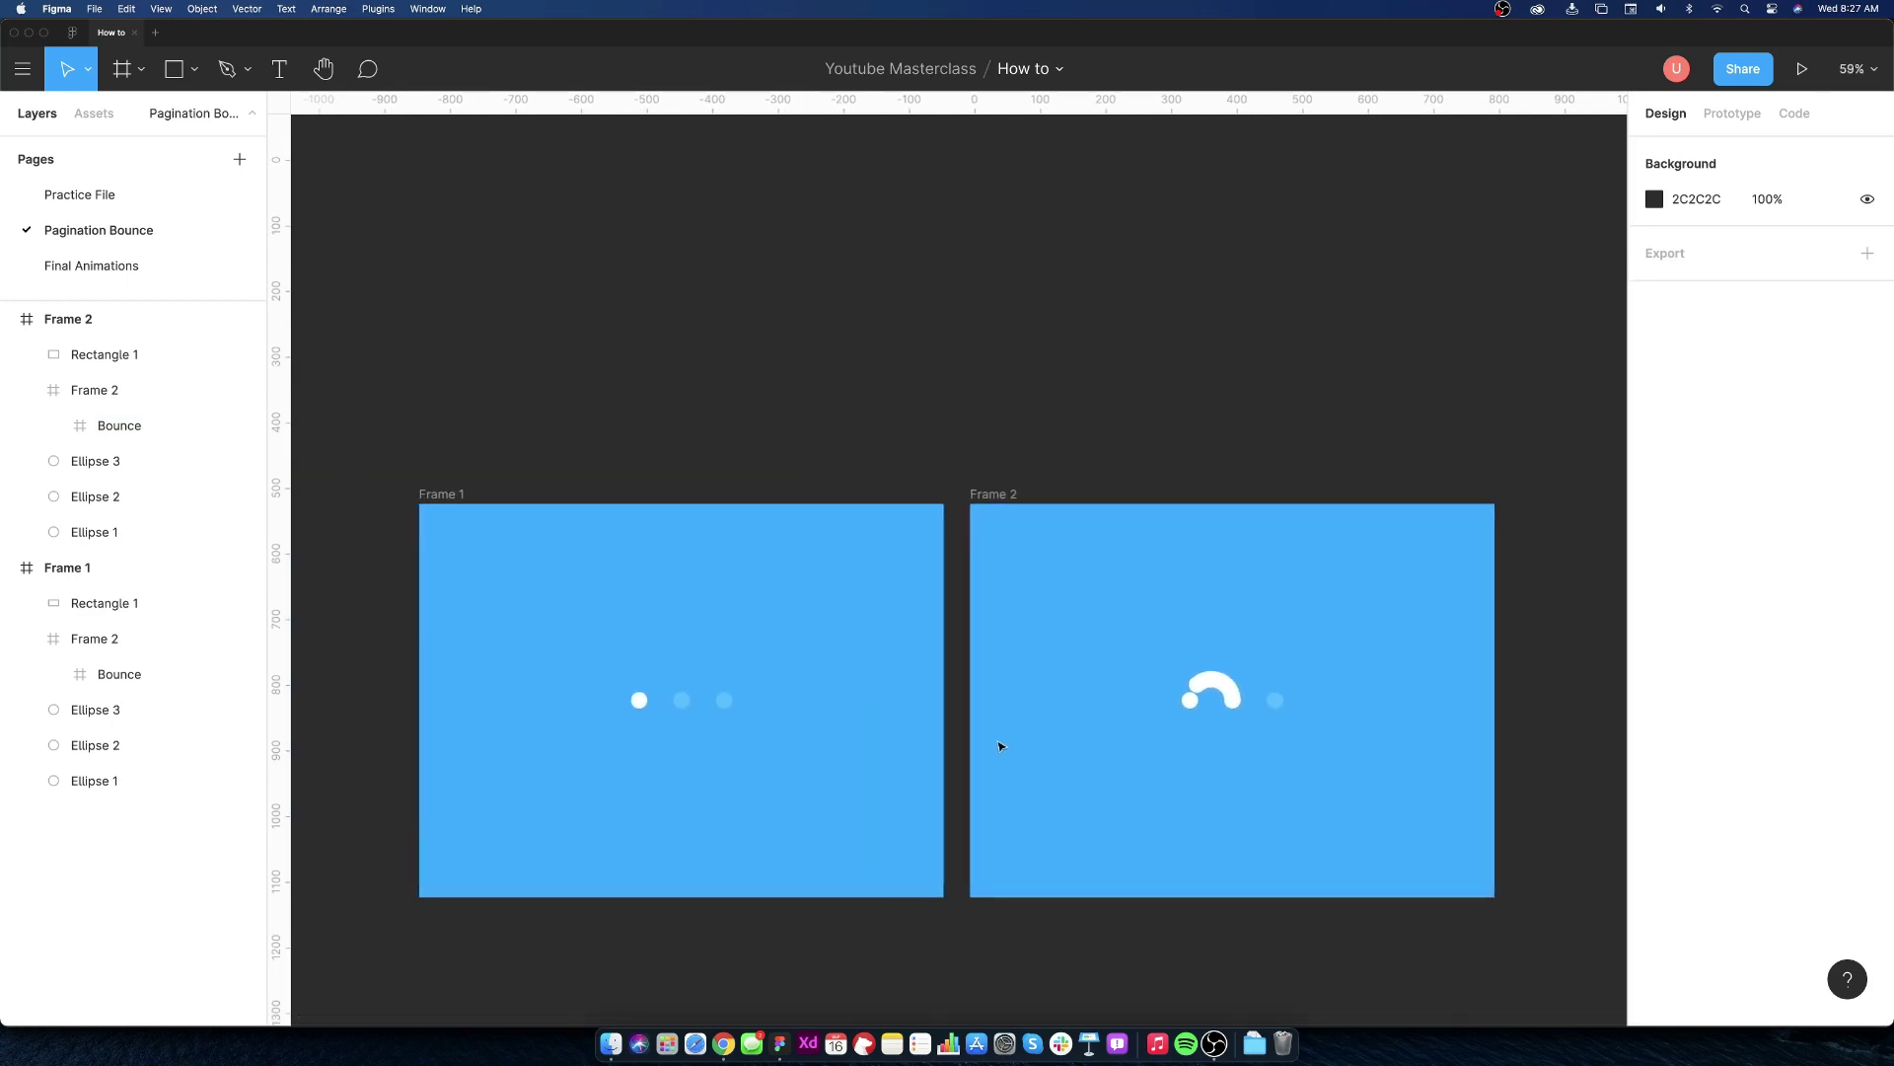
# - Move Frame 2's purple Rectangle 1 to X = 400, halfway into the frame
pyautogui.click(953, 675)
pyautogui.click(952, 675)
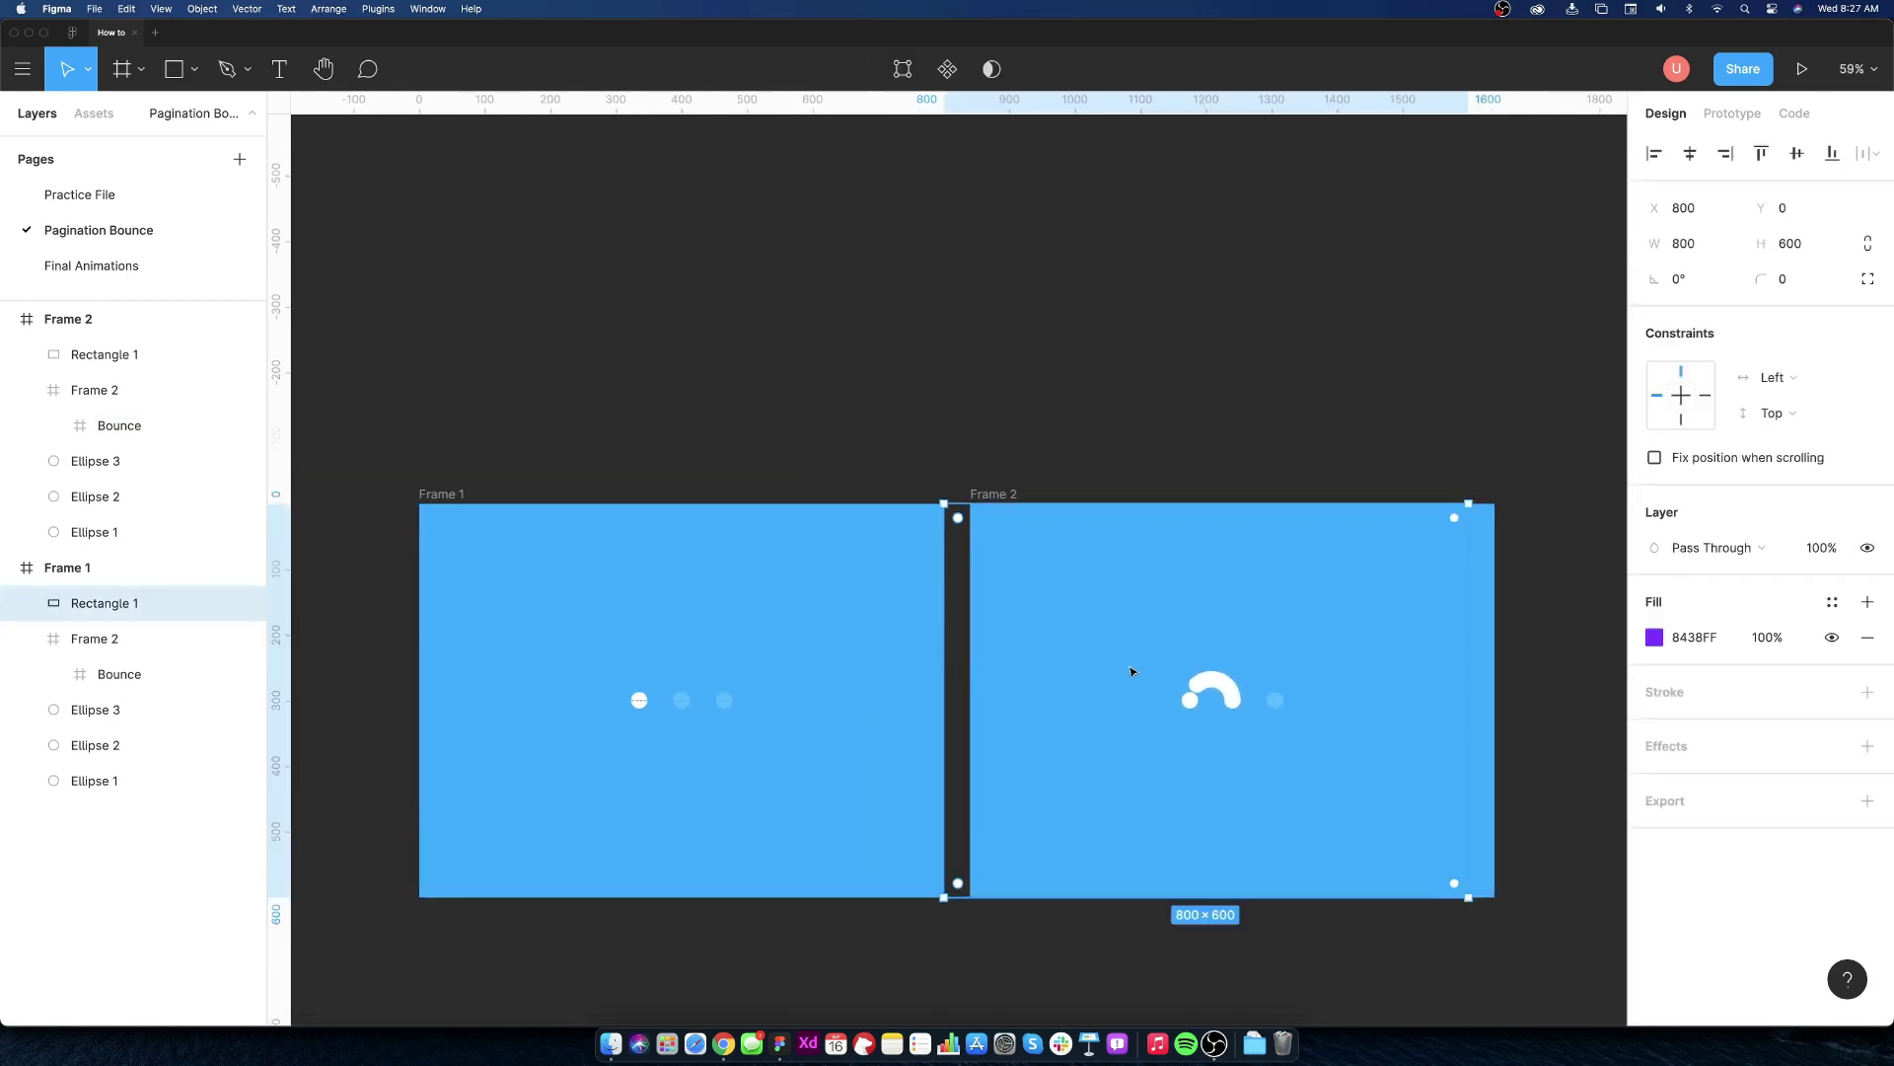
pyautogui.click(1528, 652)
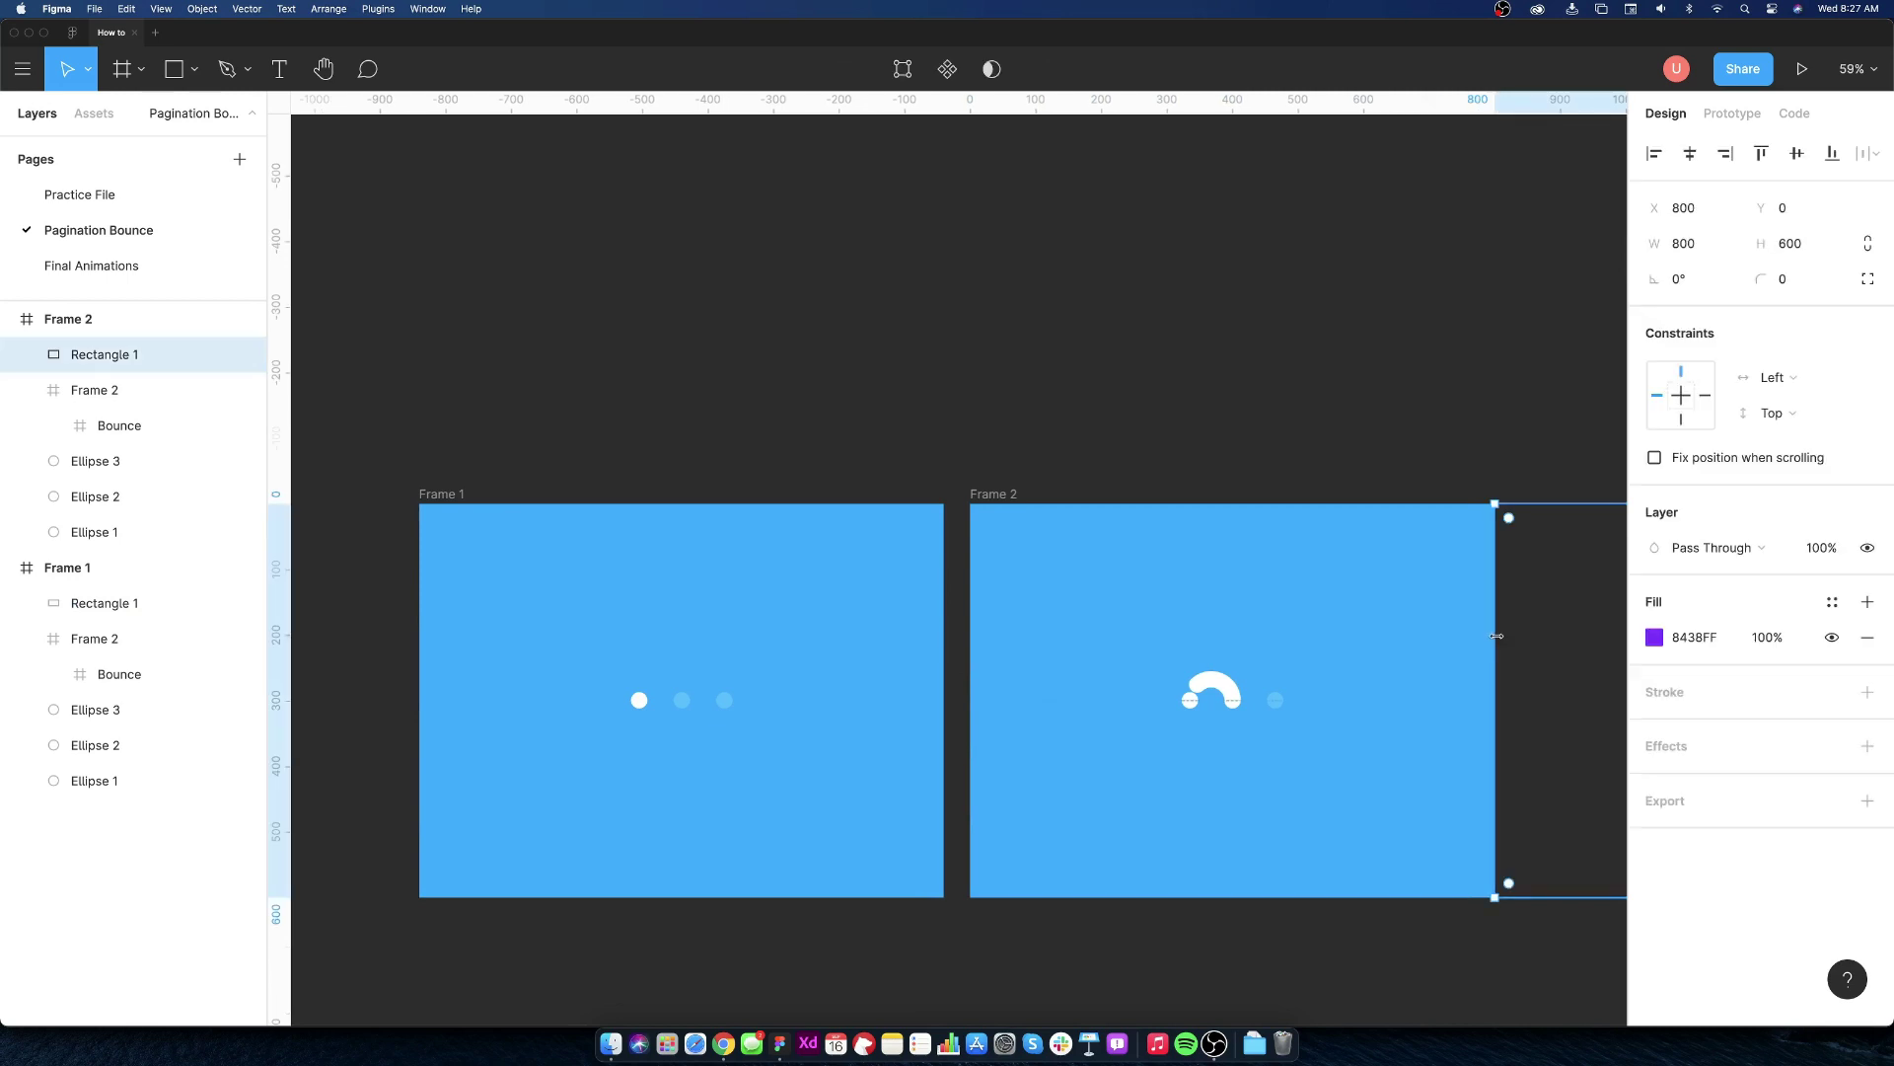
pyautogui.click(1688, 207)
pyautogui.write('400')
pyautogui.press('Return')
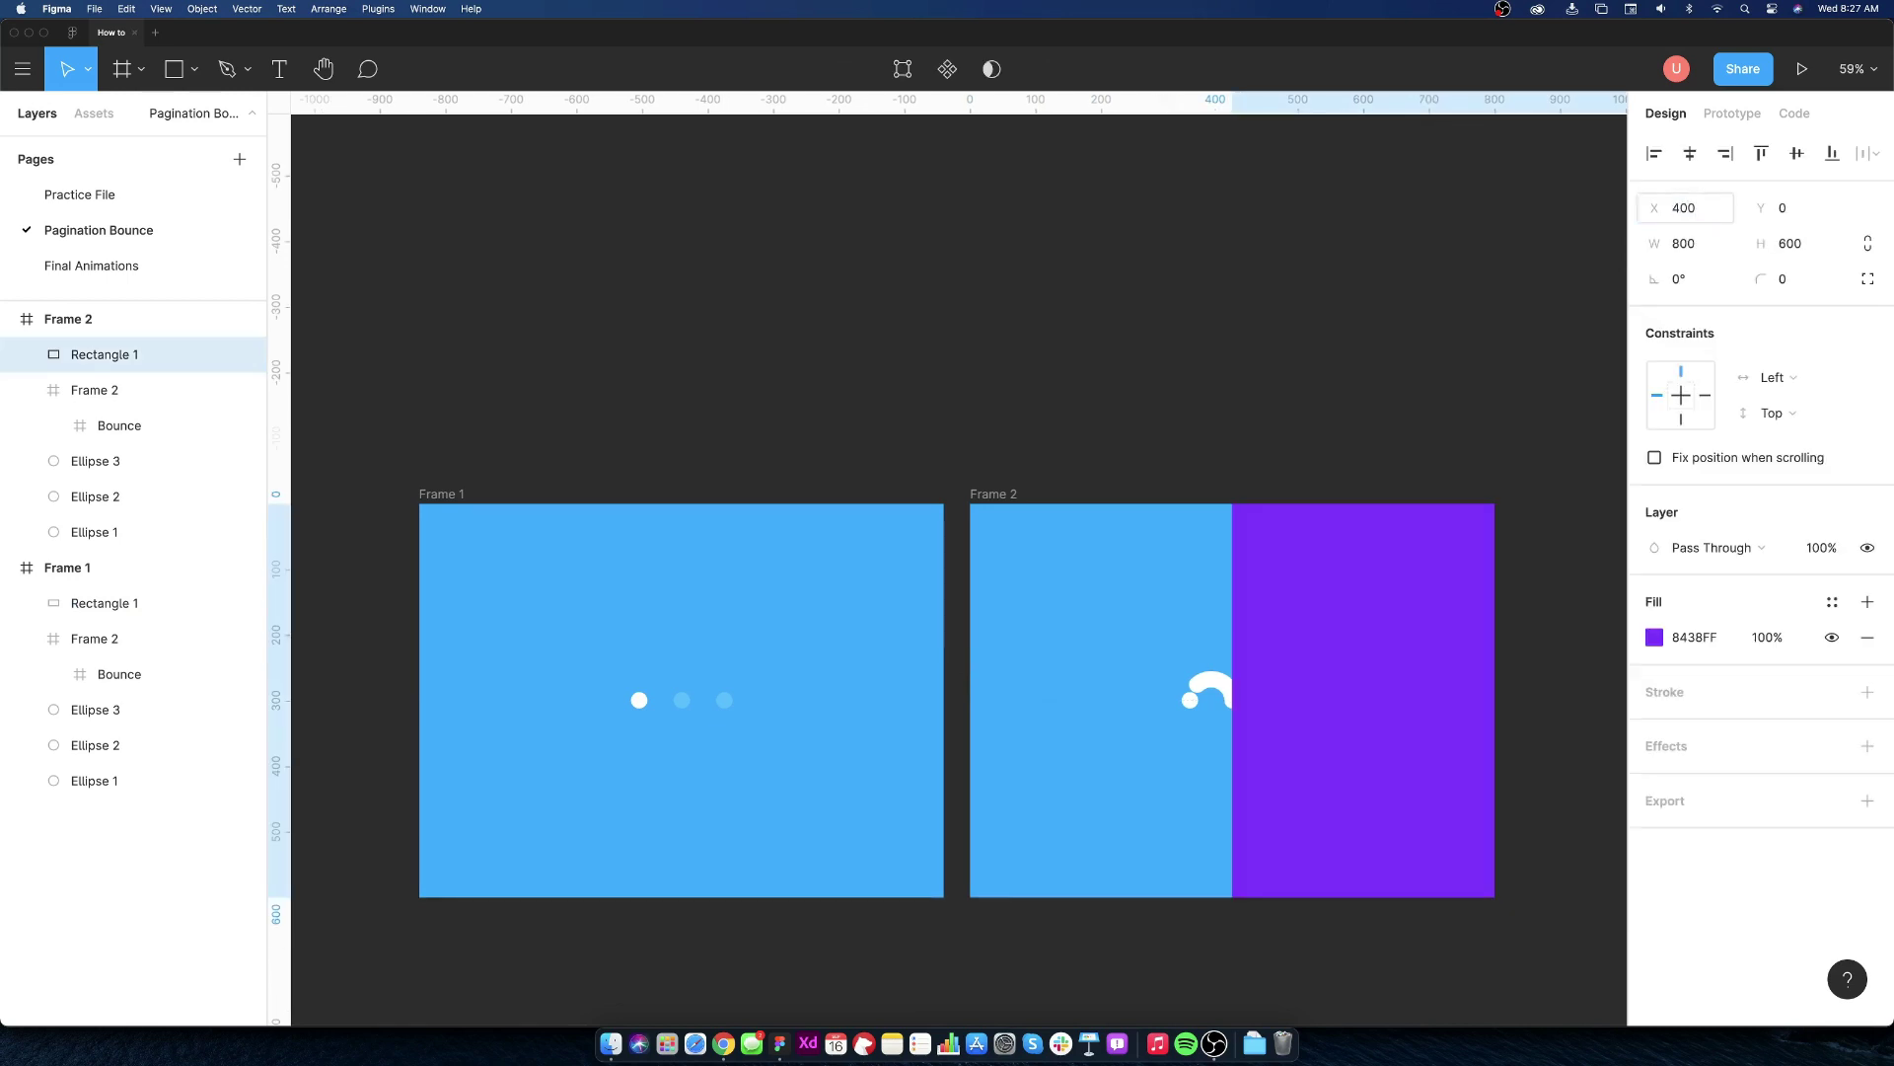
# - Send the purple rectangle to the back, behind the dots and bounce arc
pyautogui.rightClick(1275, 637)
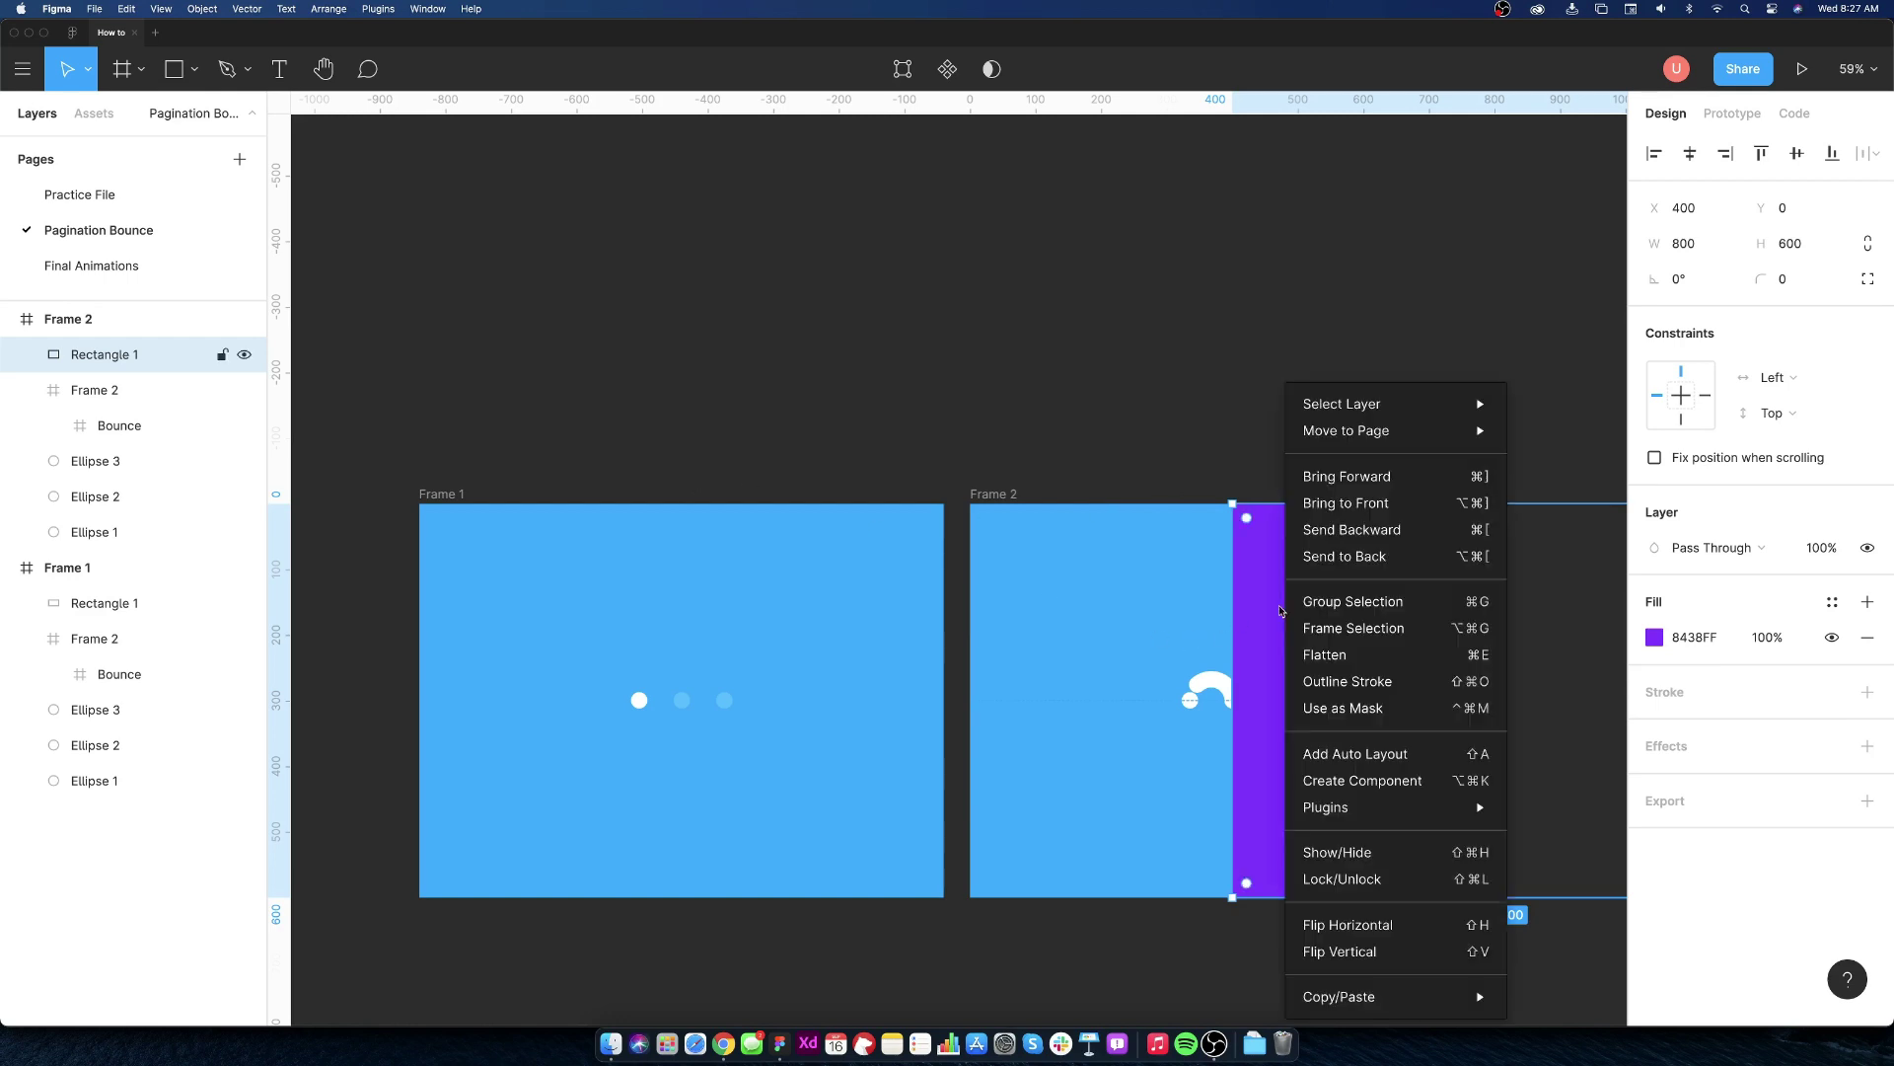
pyautogui.click(1342, 563)
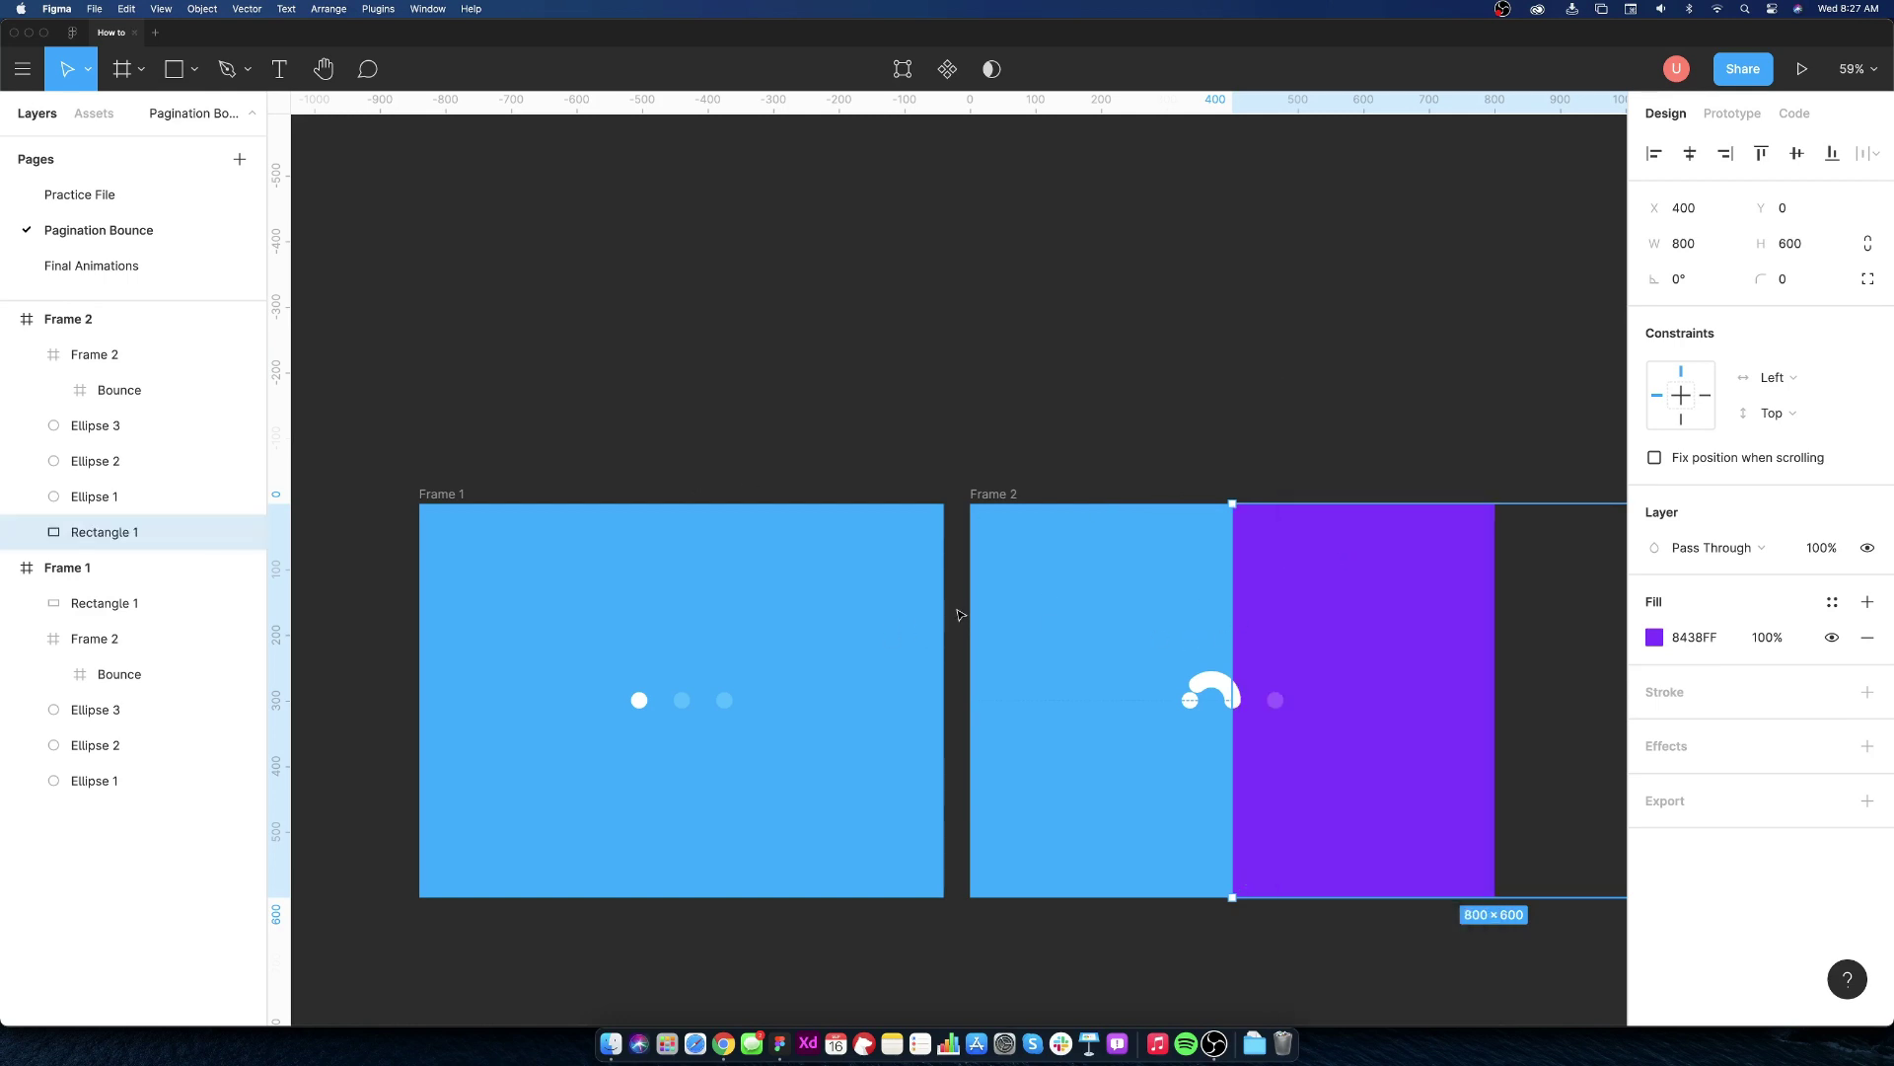
pyautogui.click(585, 674)
# - Link Frame 1's first dot (Ellipse 1) to Frame 2 with a prototype connection
pyautogui.click(638, 698)
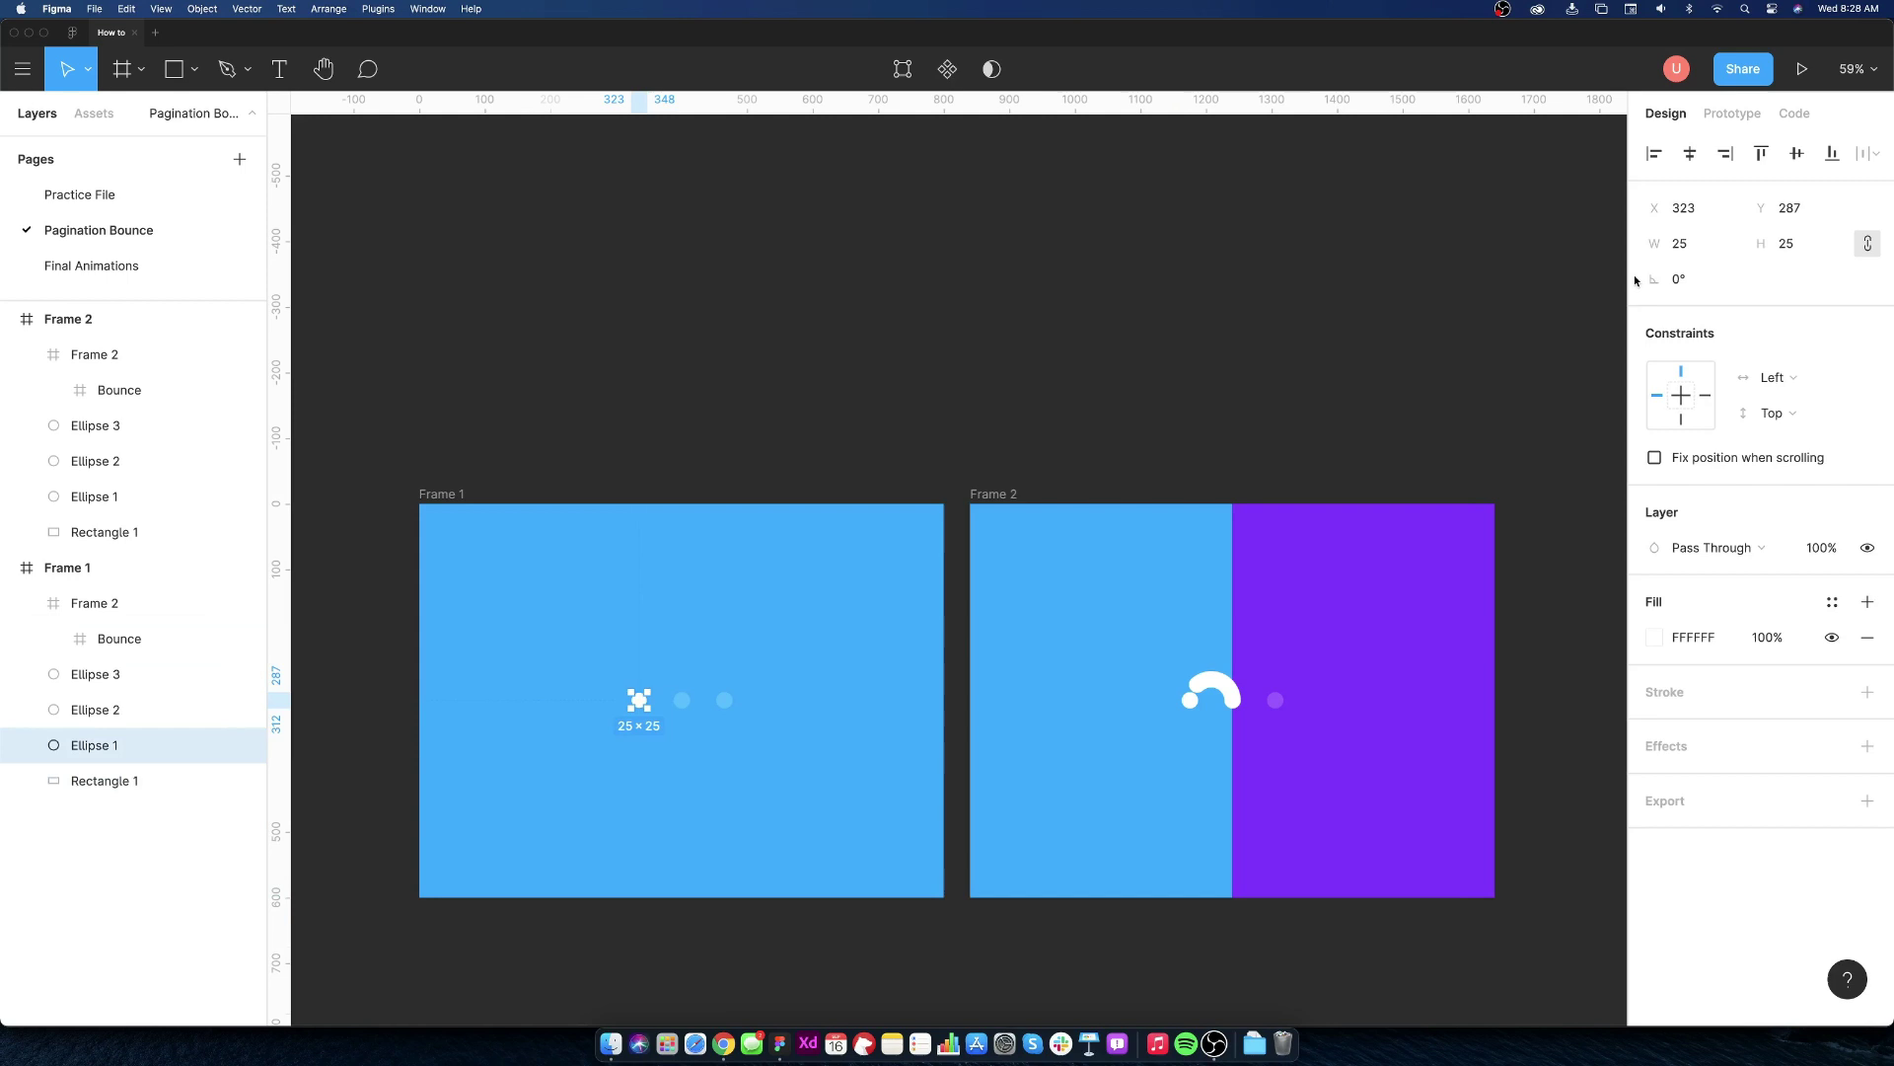
pyautogui.click(1731, 113)
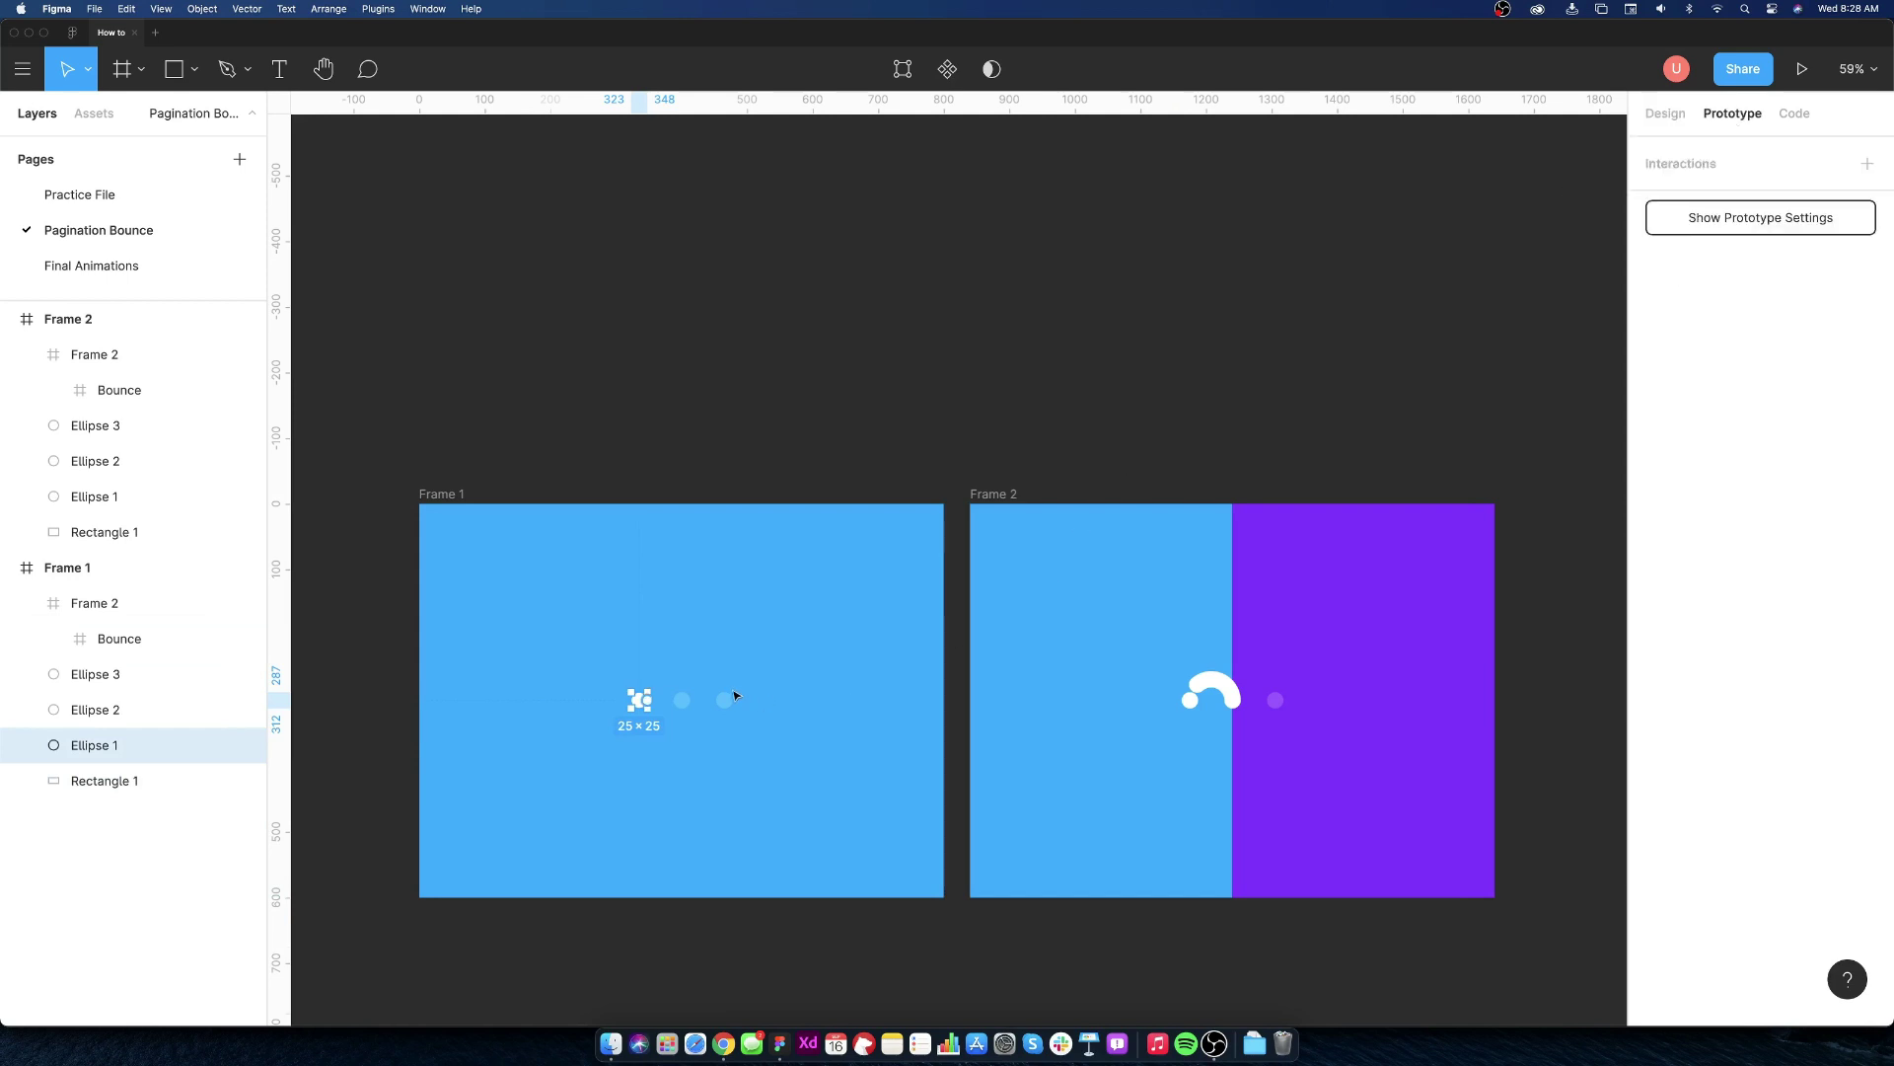
pyautogui.moveTo(735, 696); pyautogui.dragTo(1037, 710)
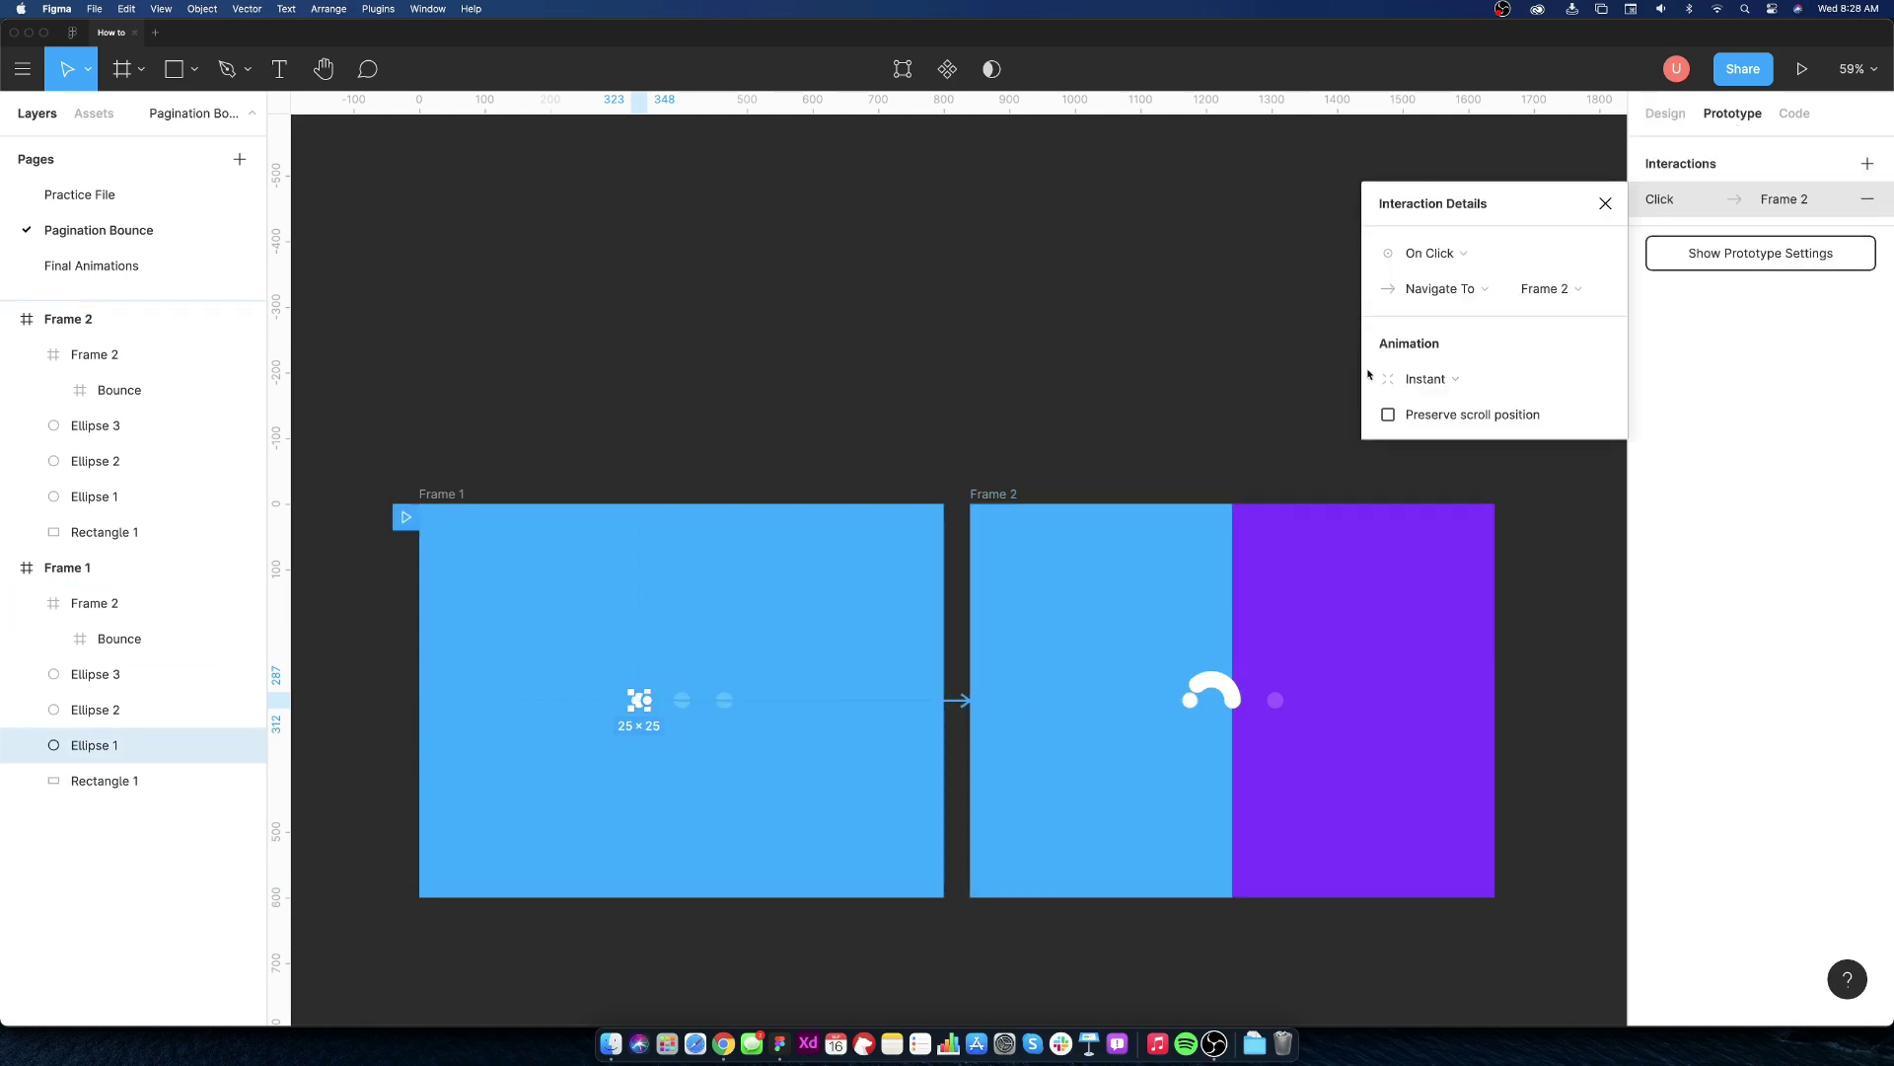
# - Set the interaction to On Click, Smart Animate, Ease In, 300ms duration
pyautogui.click(1430, 252)
pyautogui.click(1433, 255)
pyautogui.click(1440, 381)
pyautogui.click(1448, 431)
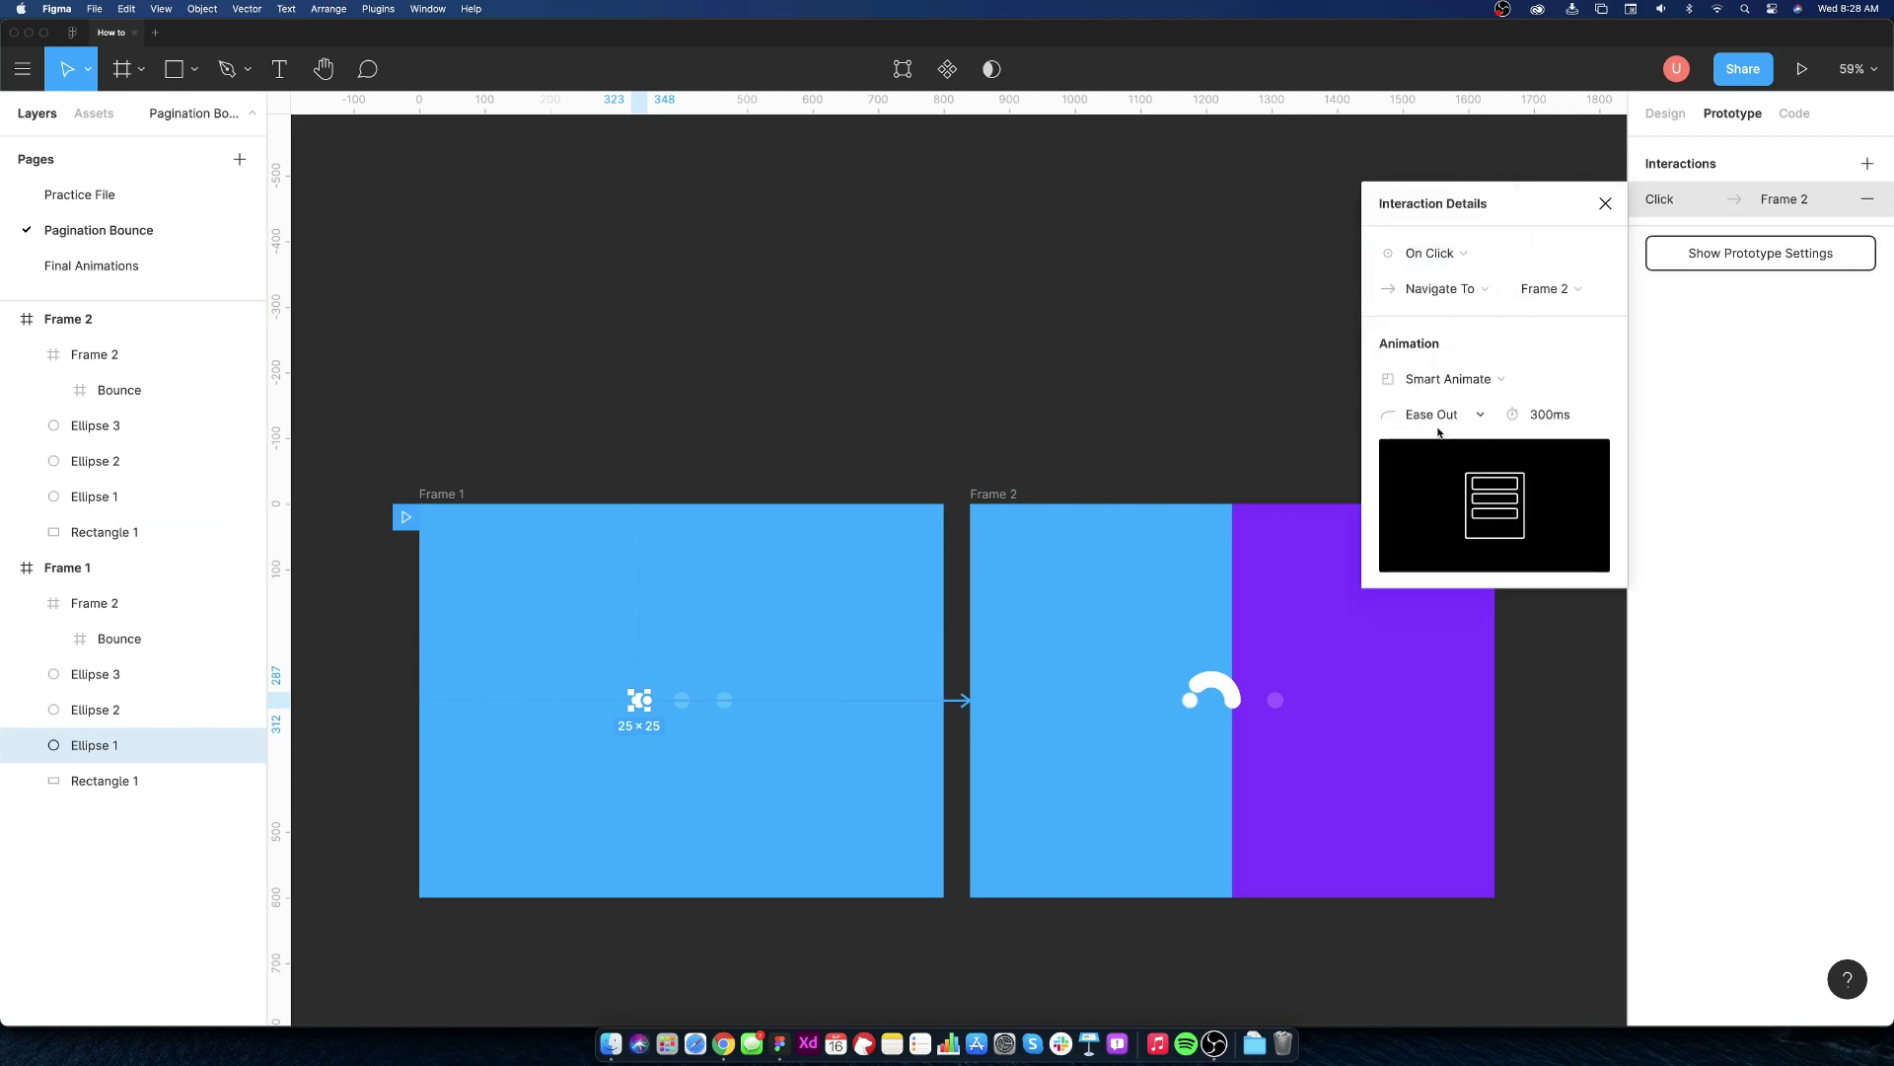
pyautogui.click(1443, 388)
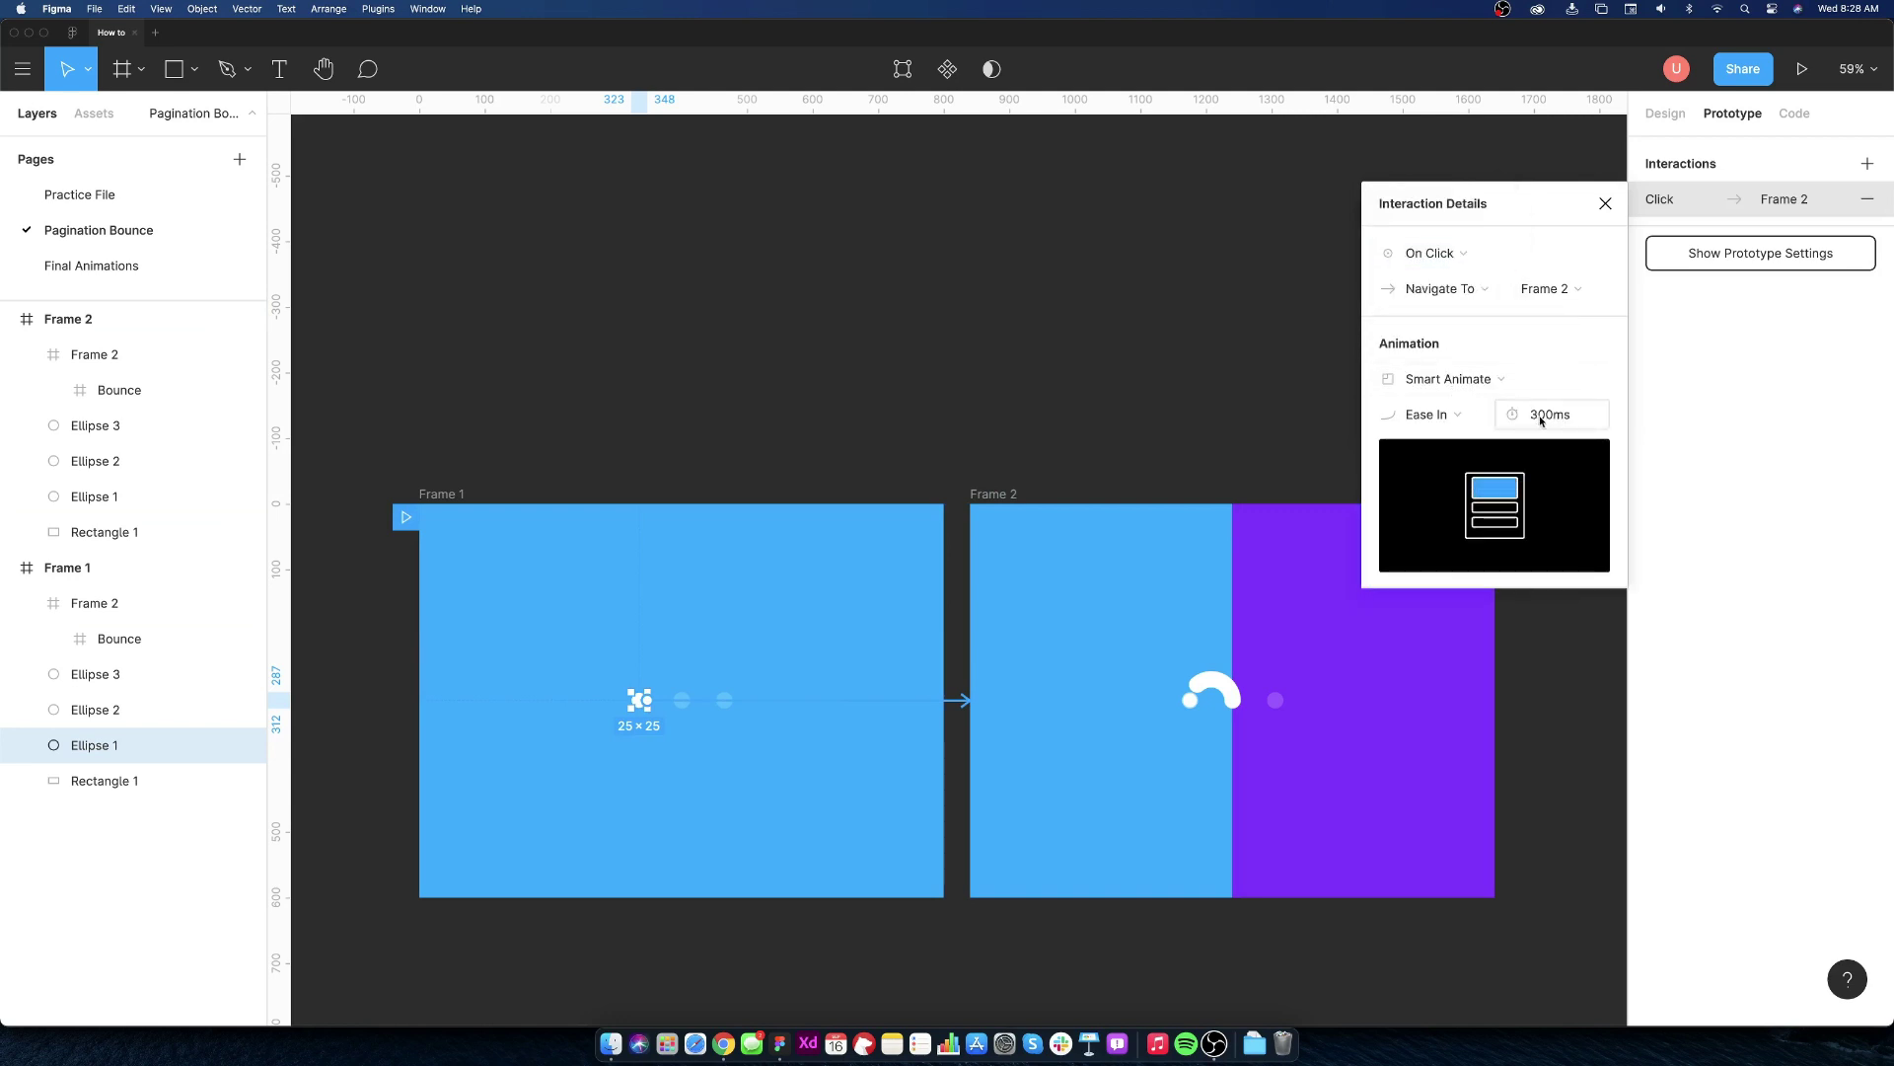
pyautogui.click(1542, 416)
pyautogui.scroll(1, 1176, 444)
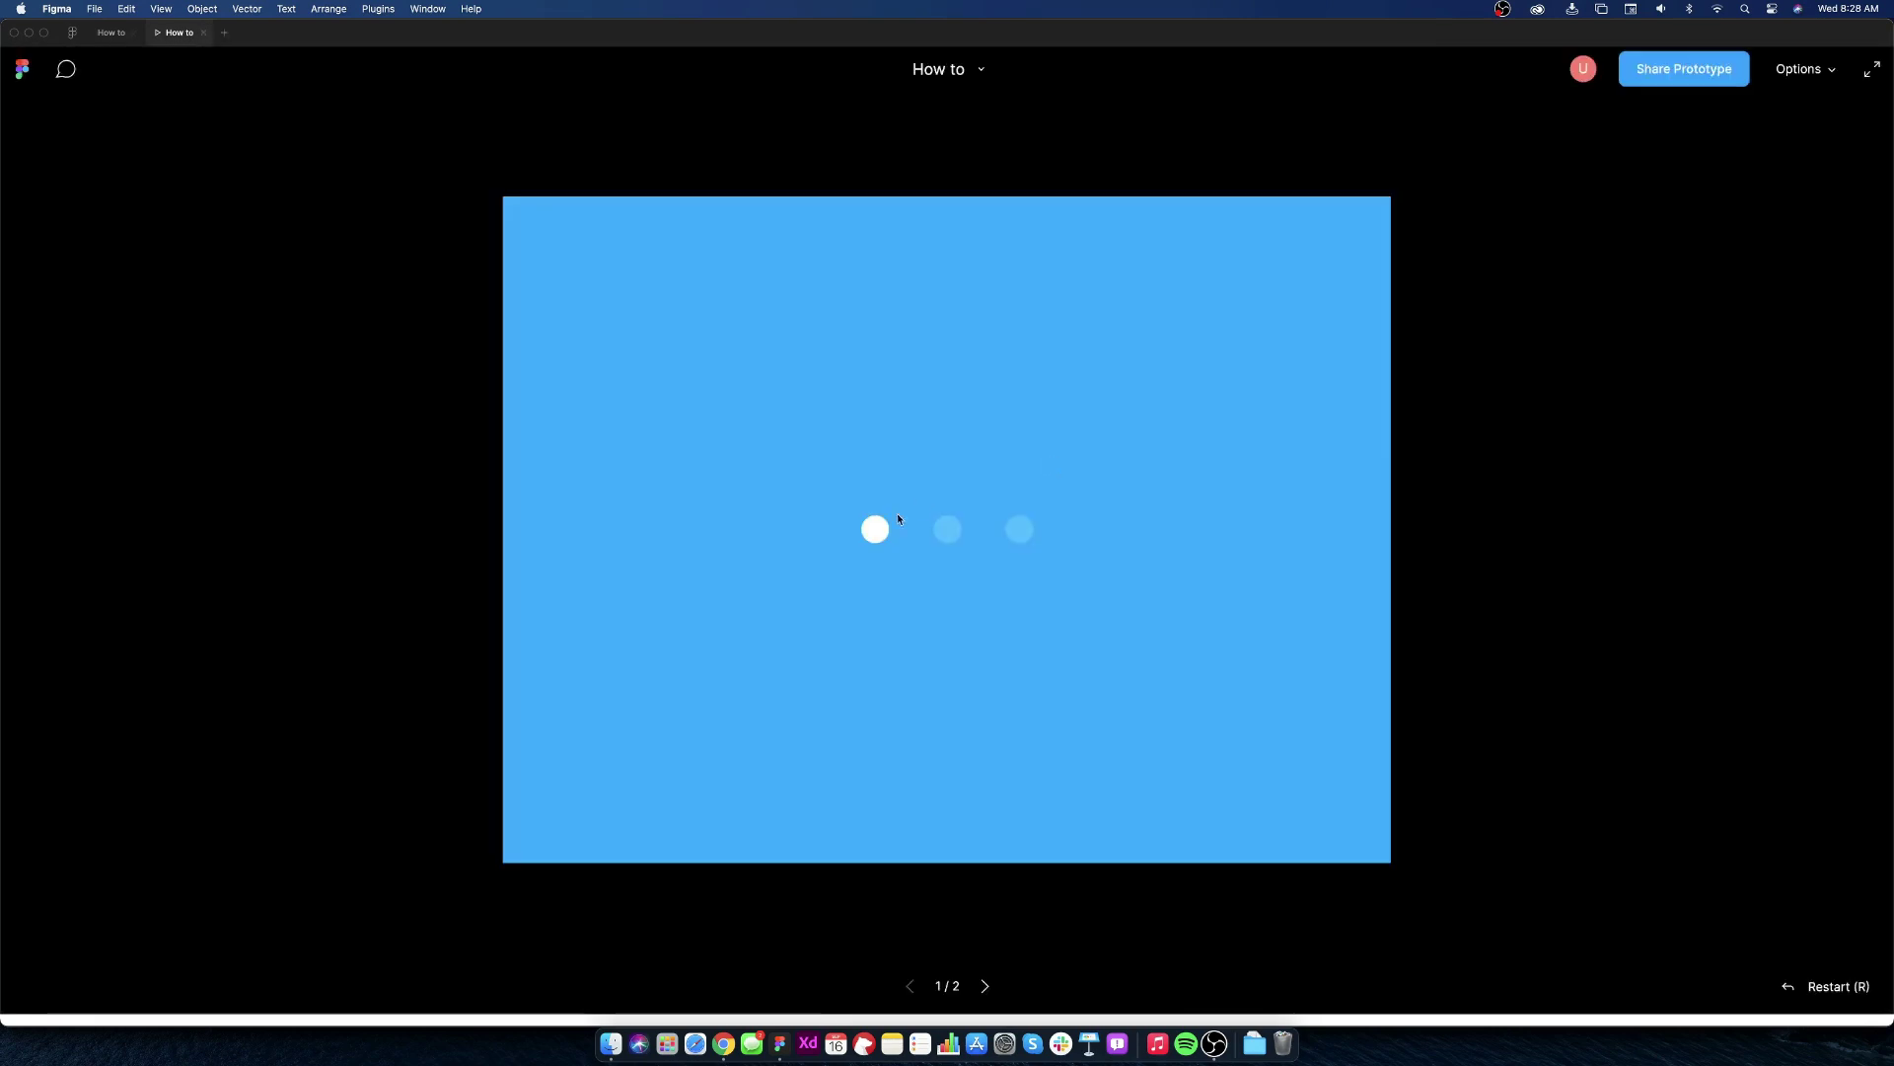
pyautogui.click(878, 533)
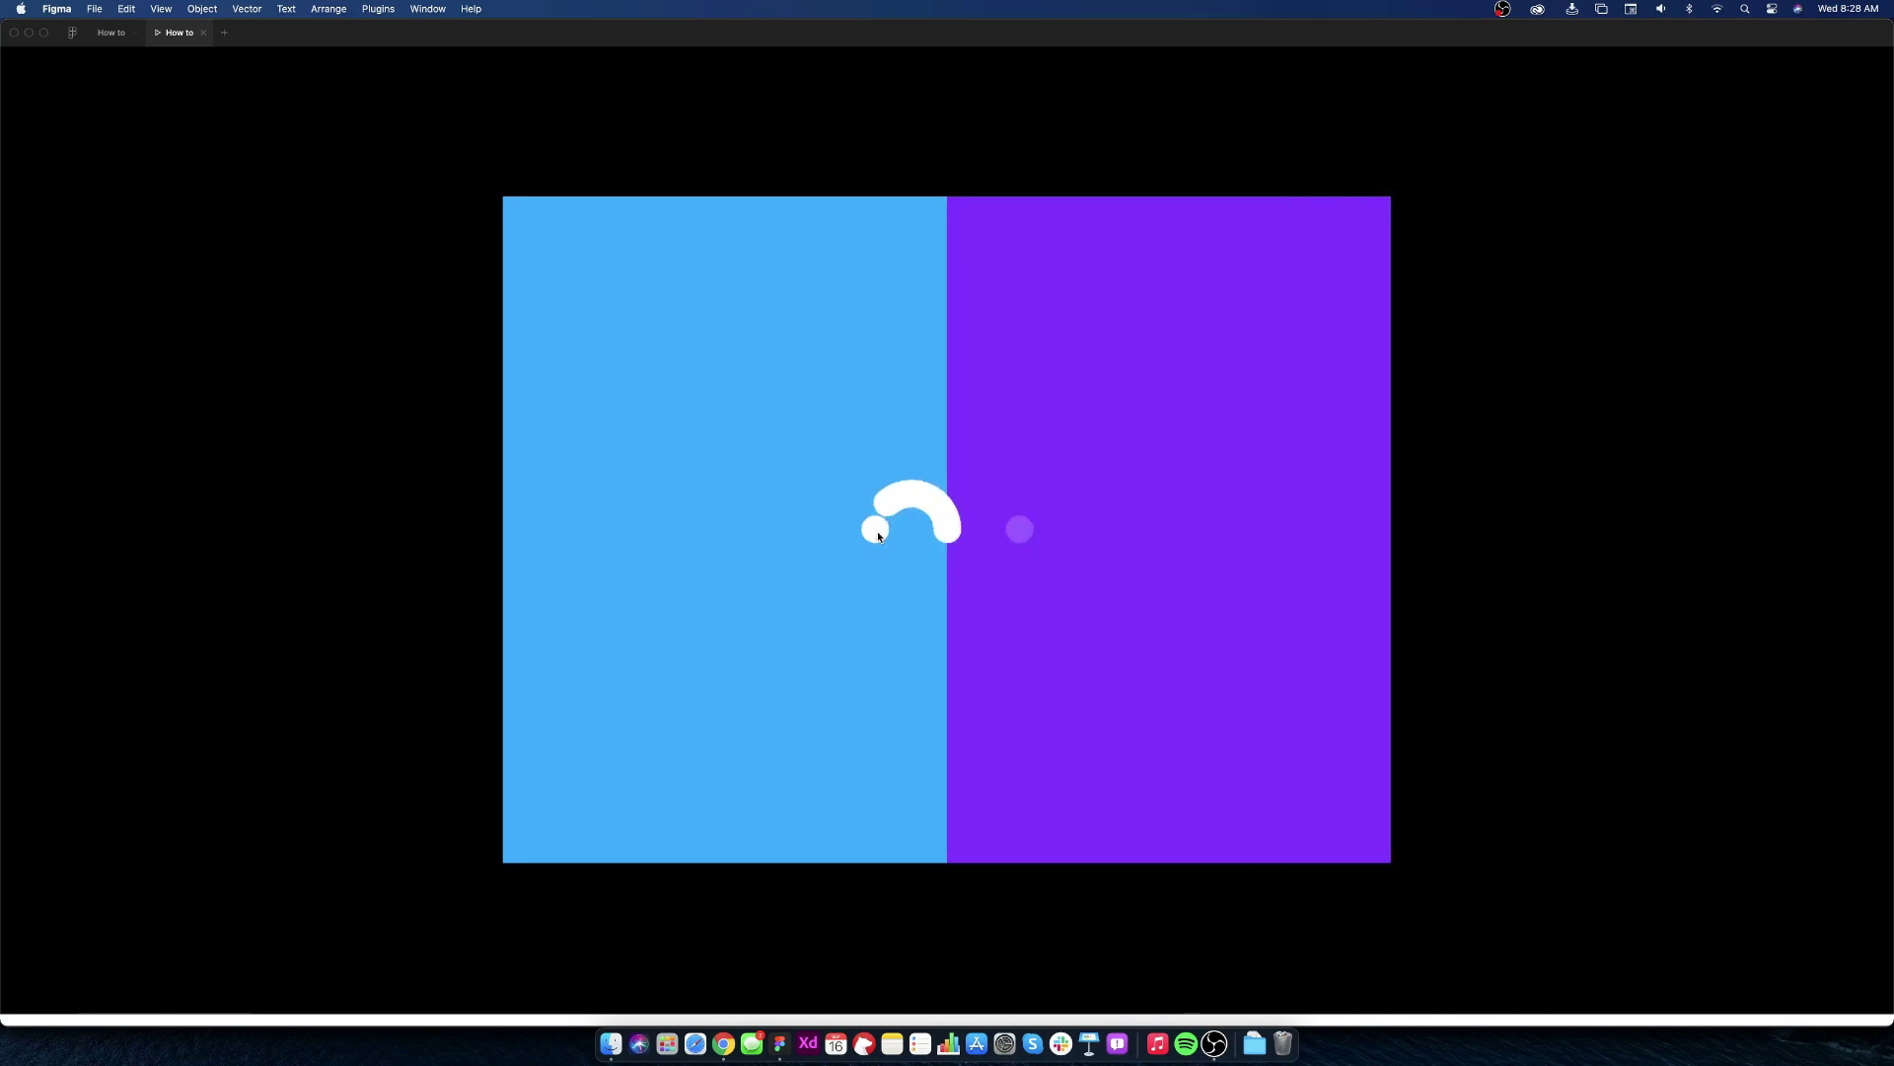
pyautogui.click(878, 530)
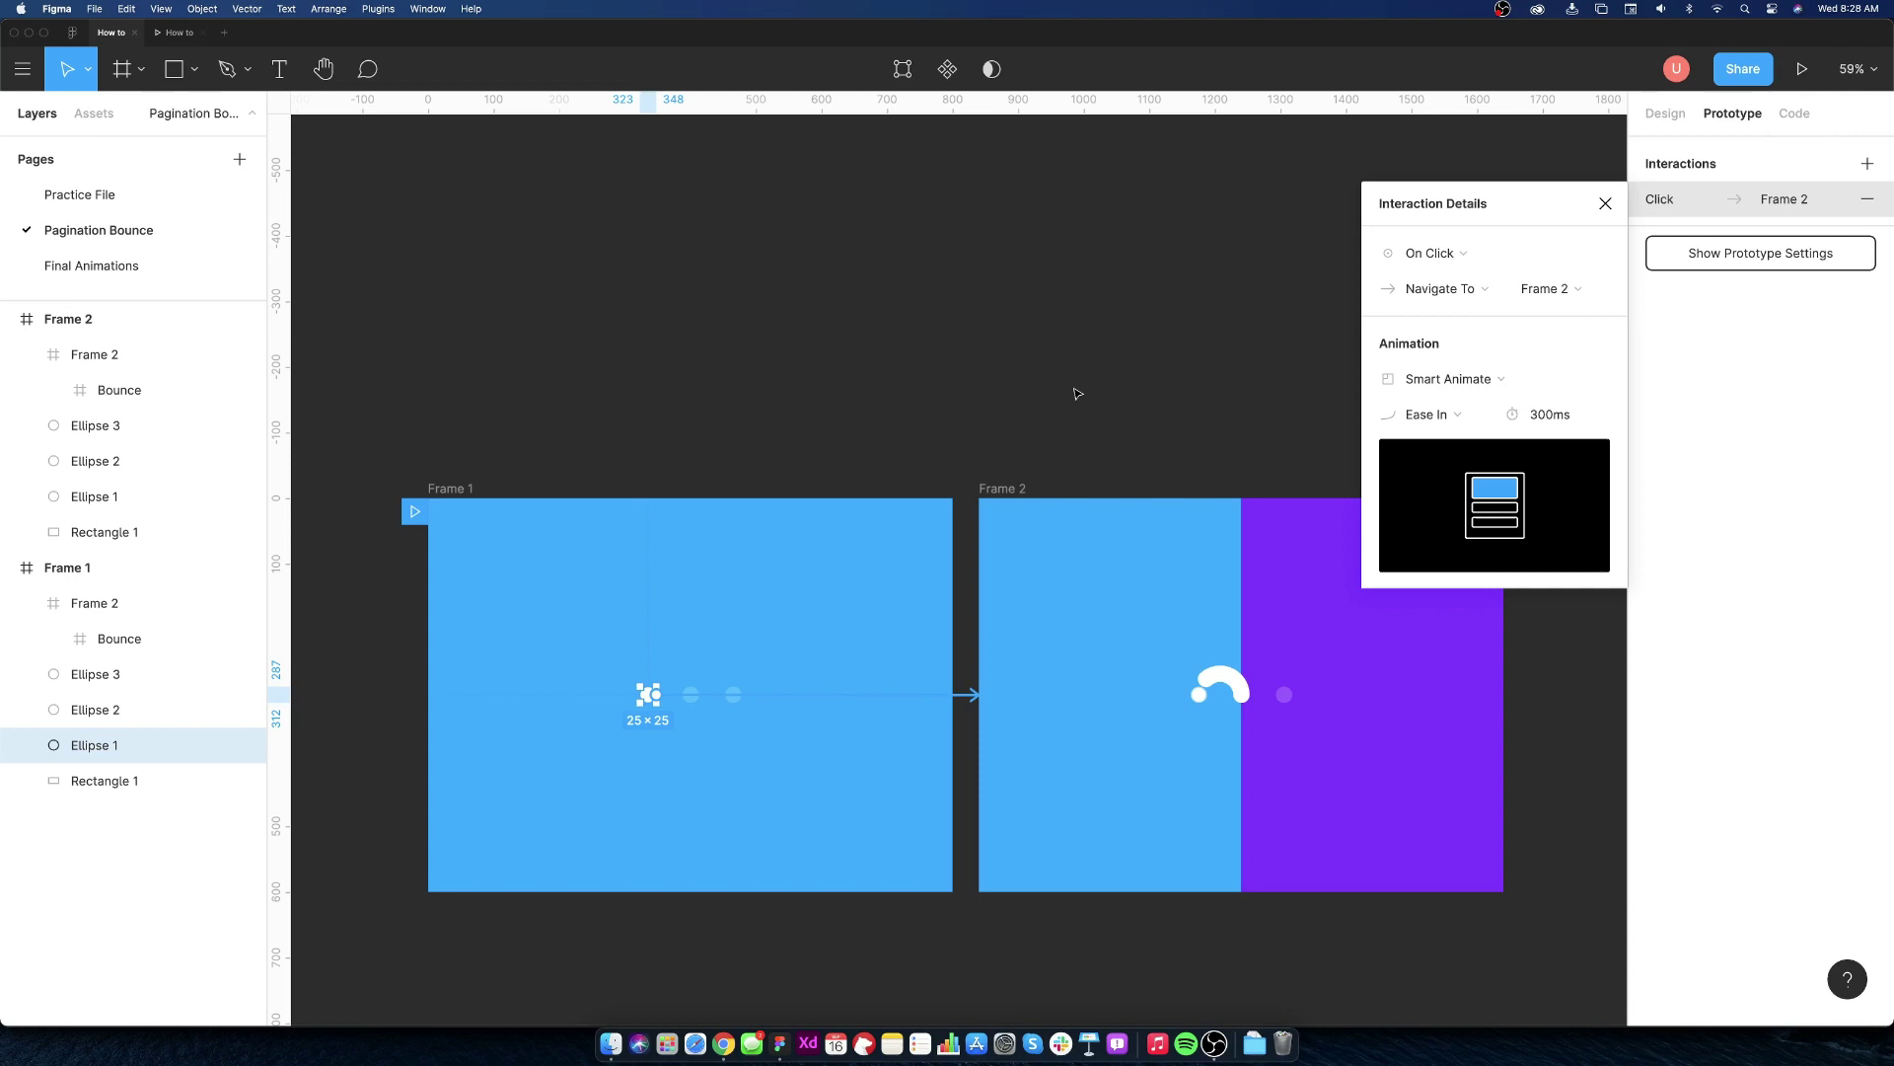
# - Duplicate Frame 2 into a new Frame 3
pyautogui.click(1077, 393)
pyautogui.scroll(-3, 949, 393)
pyautogui.scroll(-3, 919, 408)
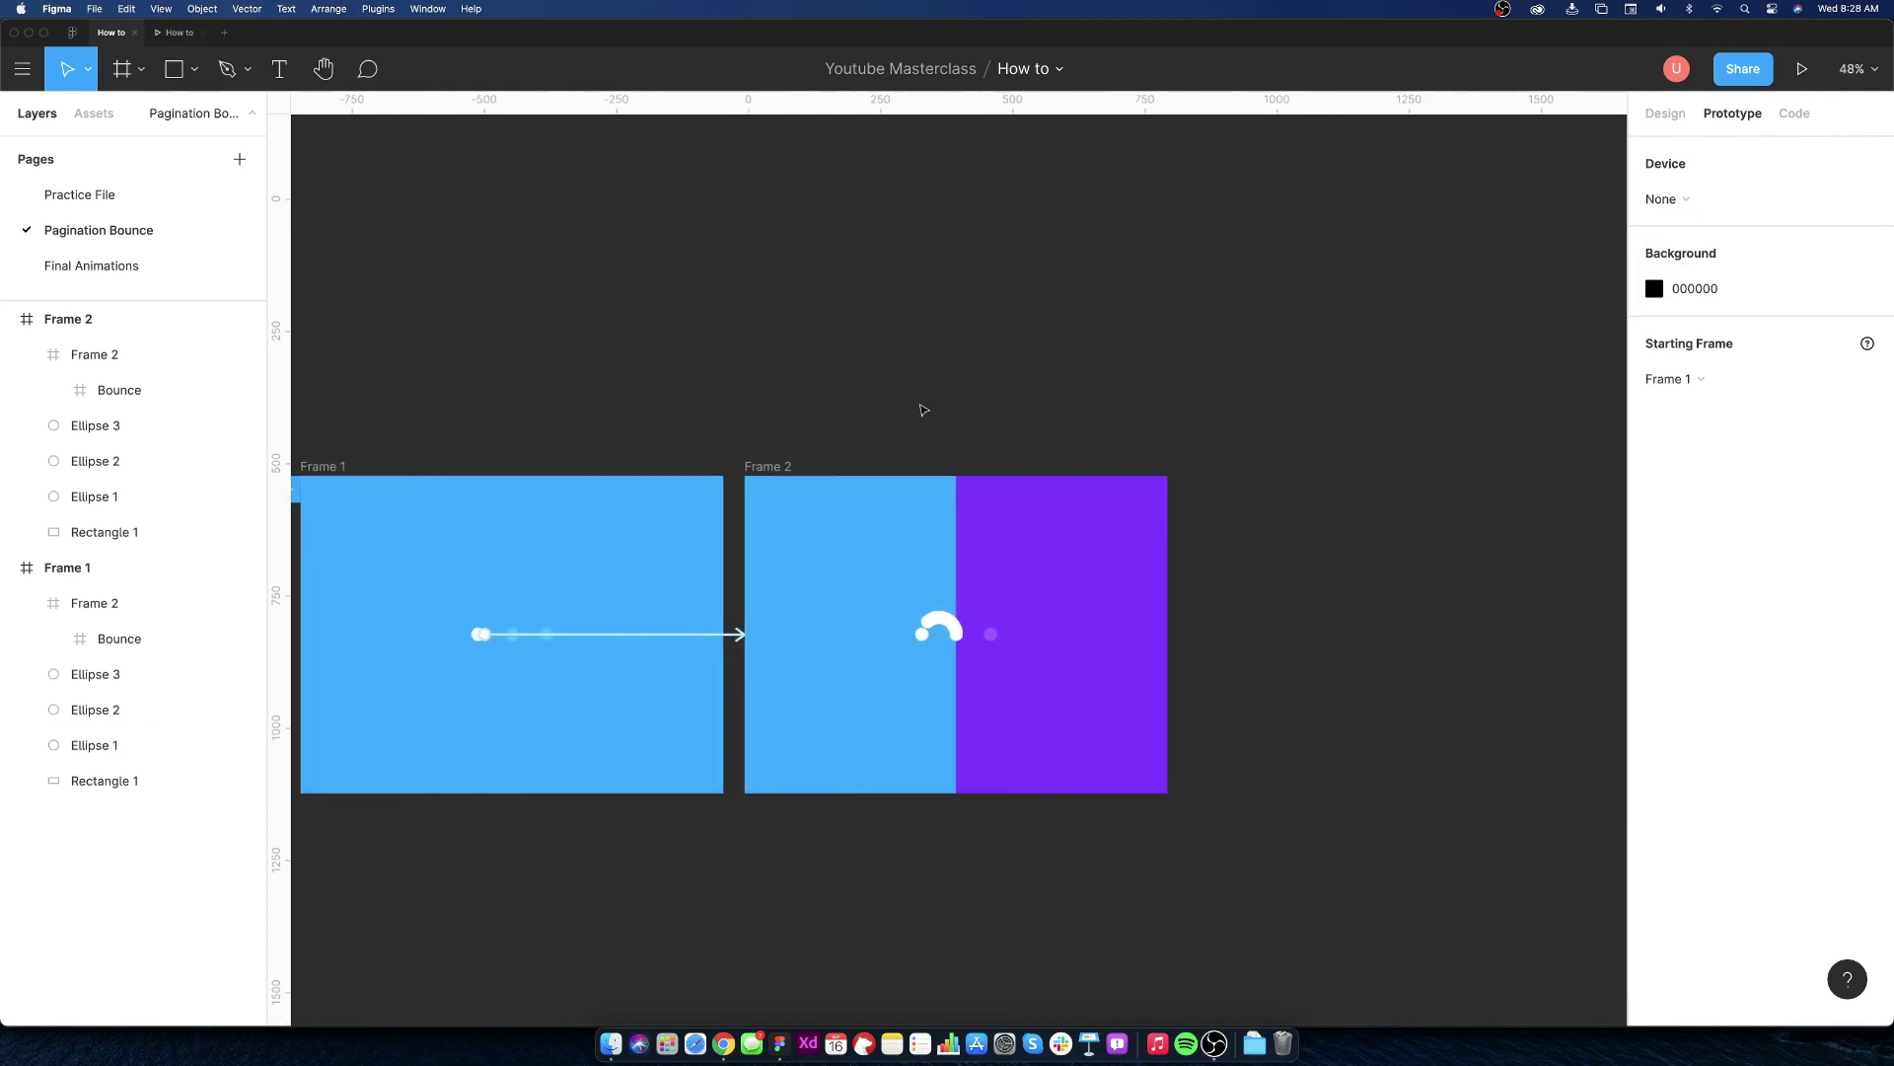
pyautogui.click(772, 470)
pyautogui.press('super+d')
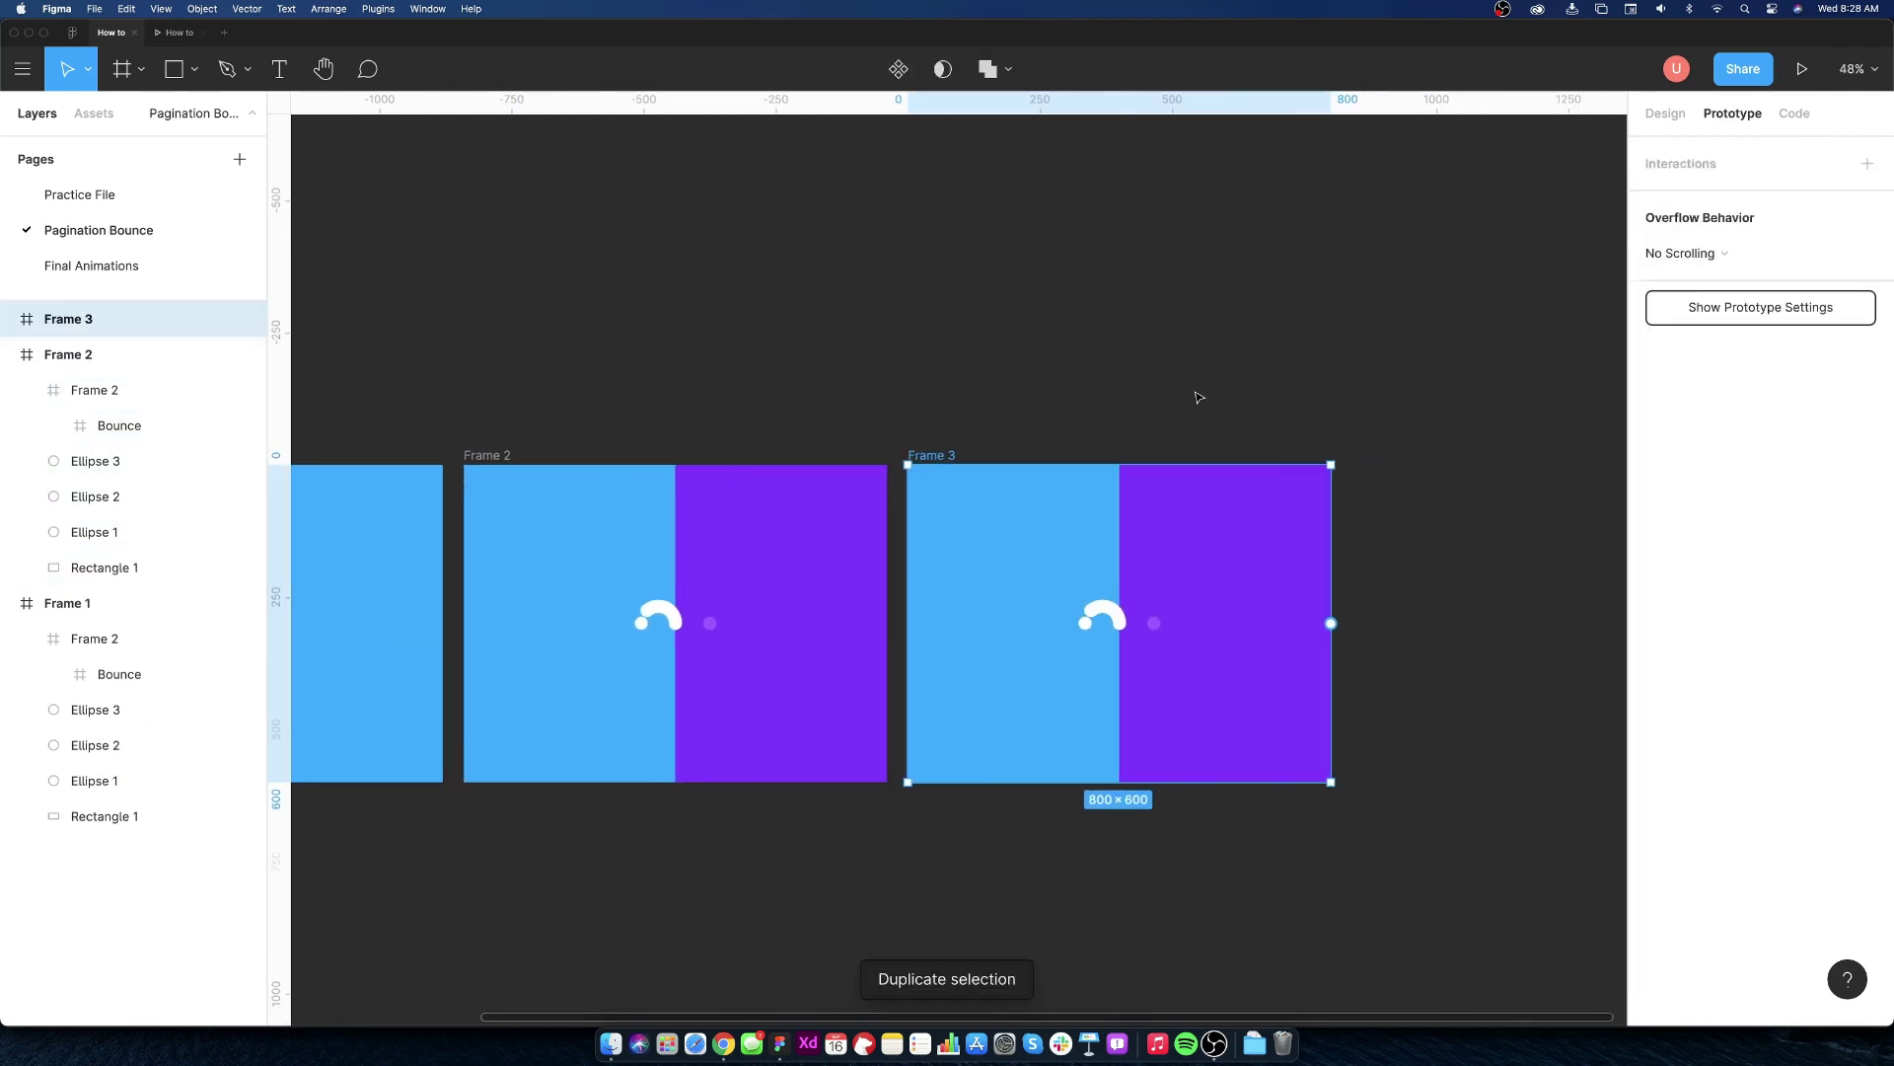
# - Move Frame 3's purple rectangle to X = 0 so it covers the whole frame
pyautogui.moveTo(1333, 624); pyautogui.dragTo(1529, 624)
pyautogui.click(1214, 621)
pyautogui.click(1665, 113)
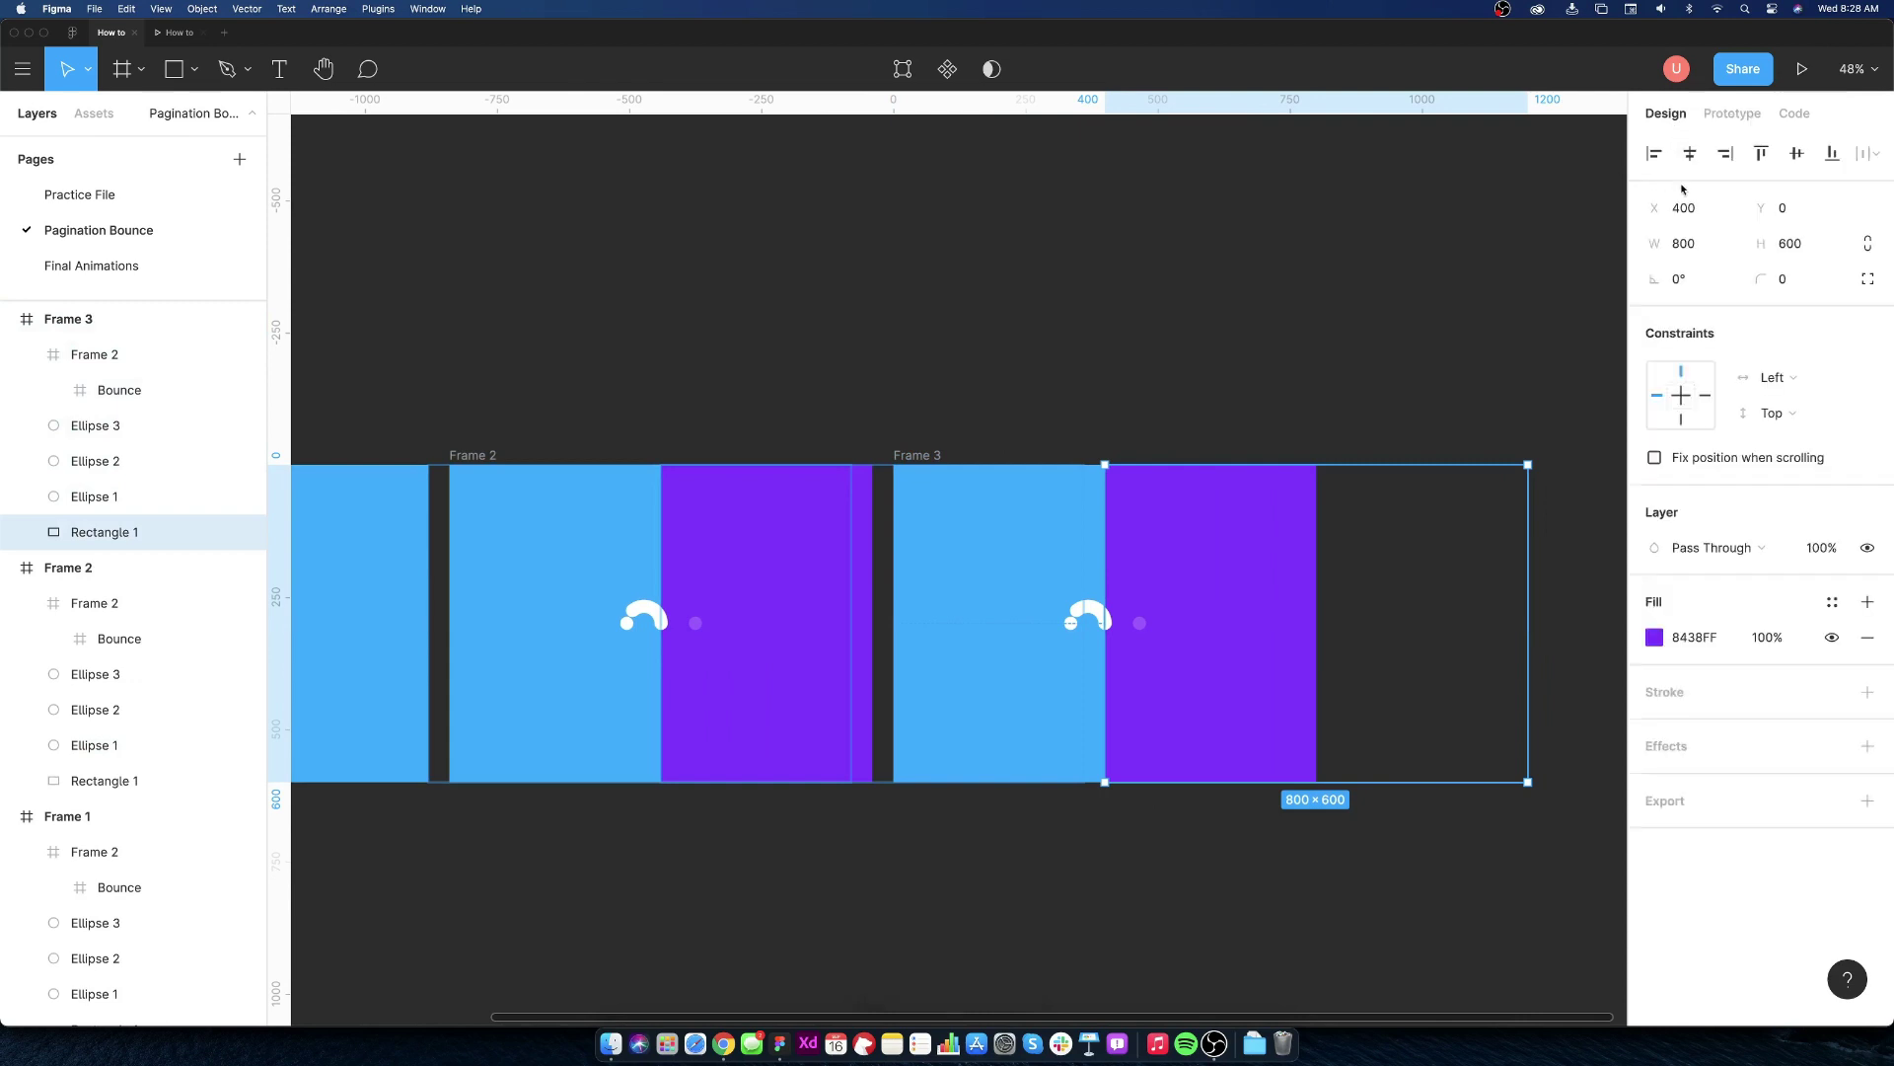
pyautogui.click(1688, 152)
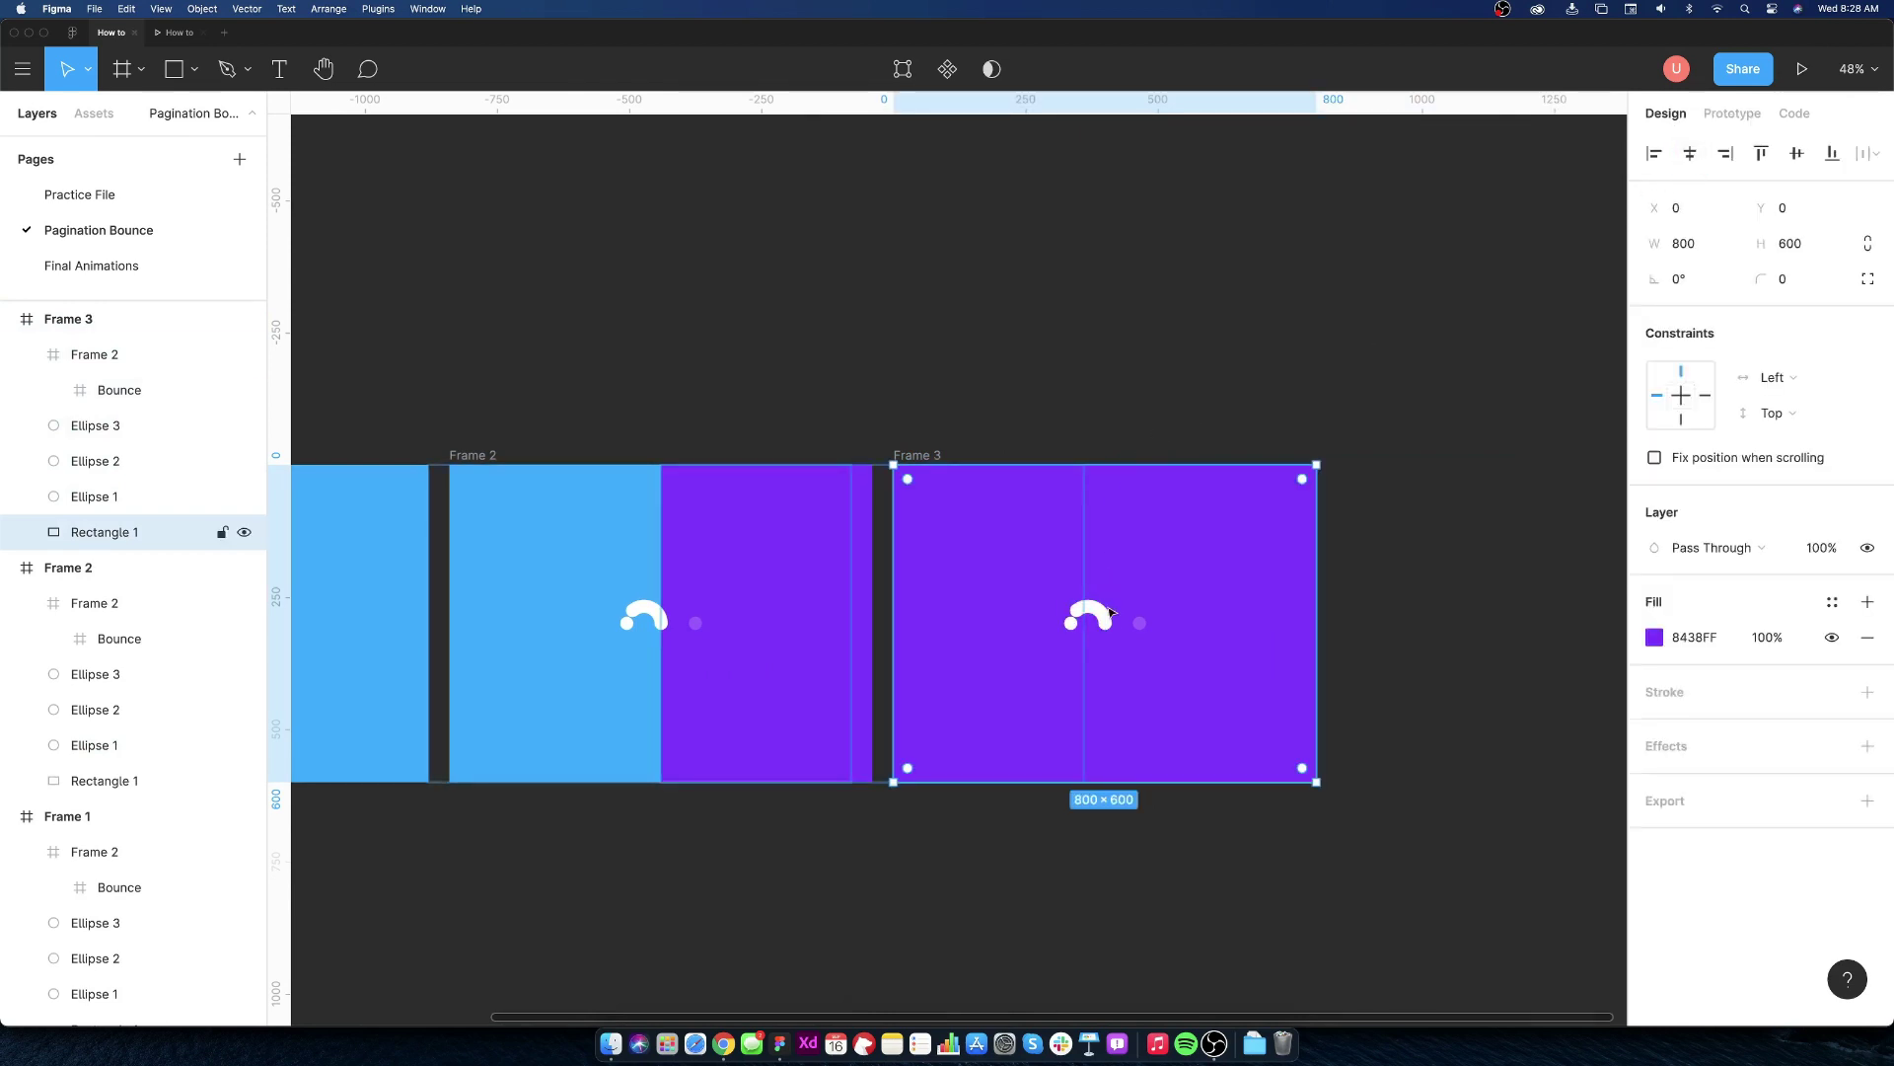
pyautogui.scroll(5, 1107, 612)
# - Set the first dot in Frame 3 to 20% layer opacity
pyautogui.click(1047, 625)
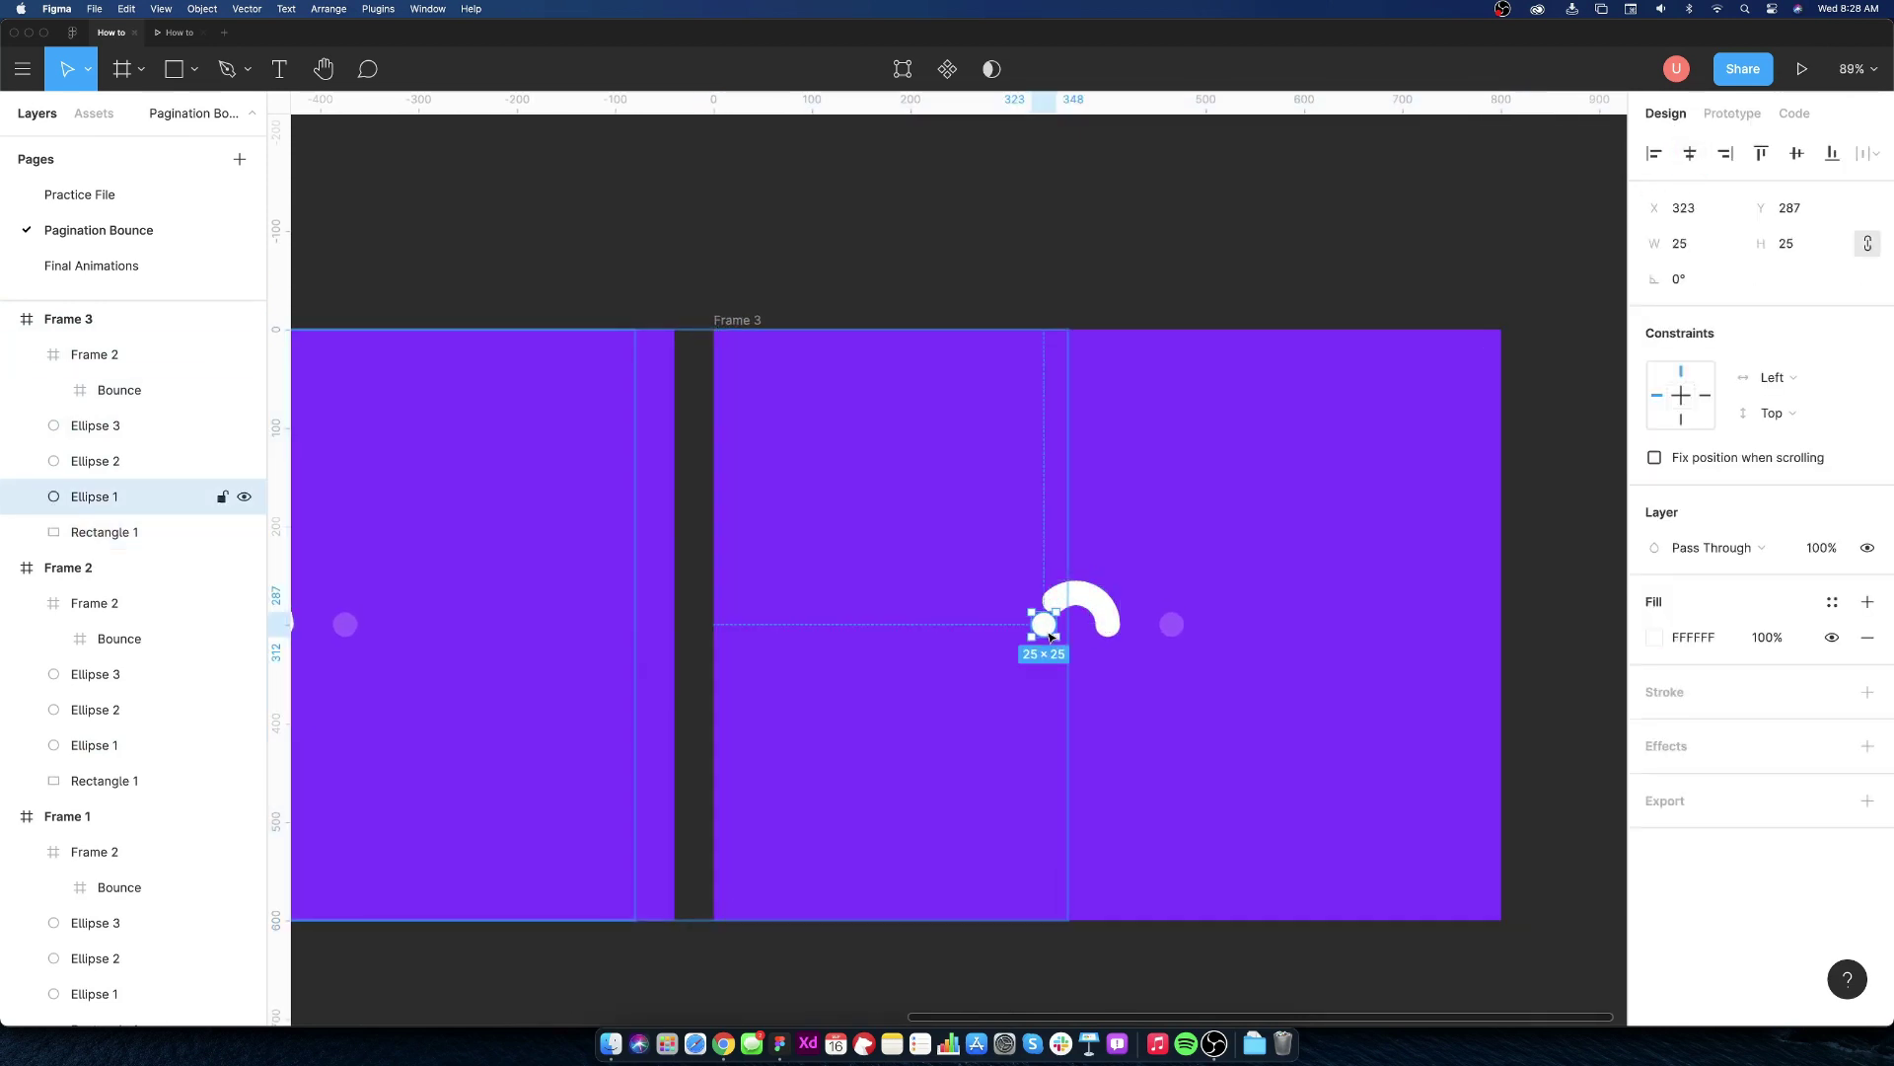
pyautogui.click(1817, 547)
pyautogui.write('20')
pyautogui.press('Return')
# - Rotate Frame 3's Bounce frame to 180° and further onto the middle dot
pyautogui.click(1085, 607)
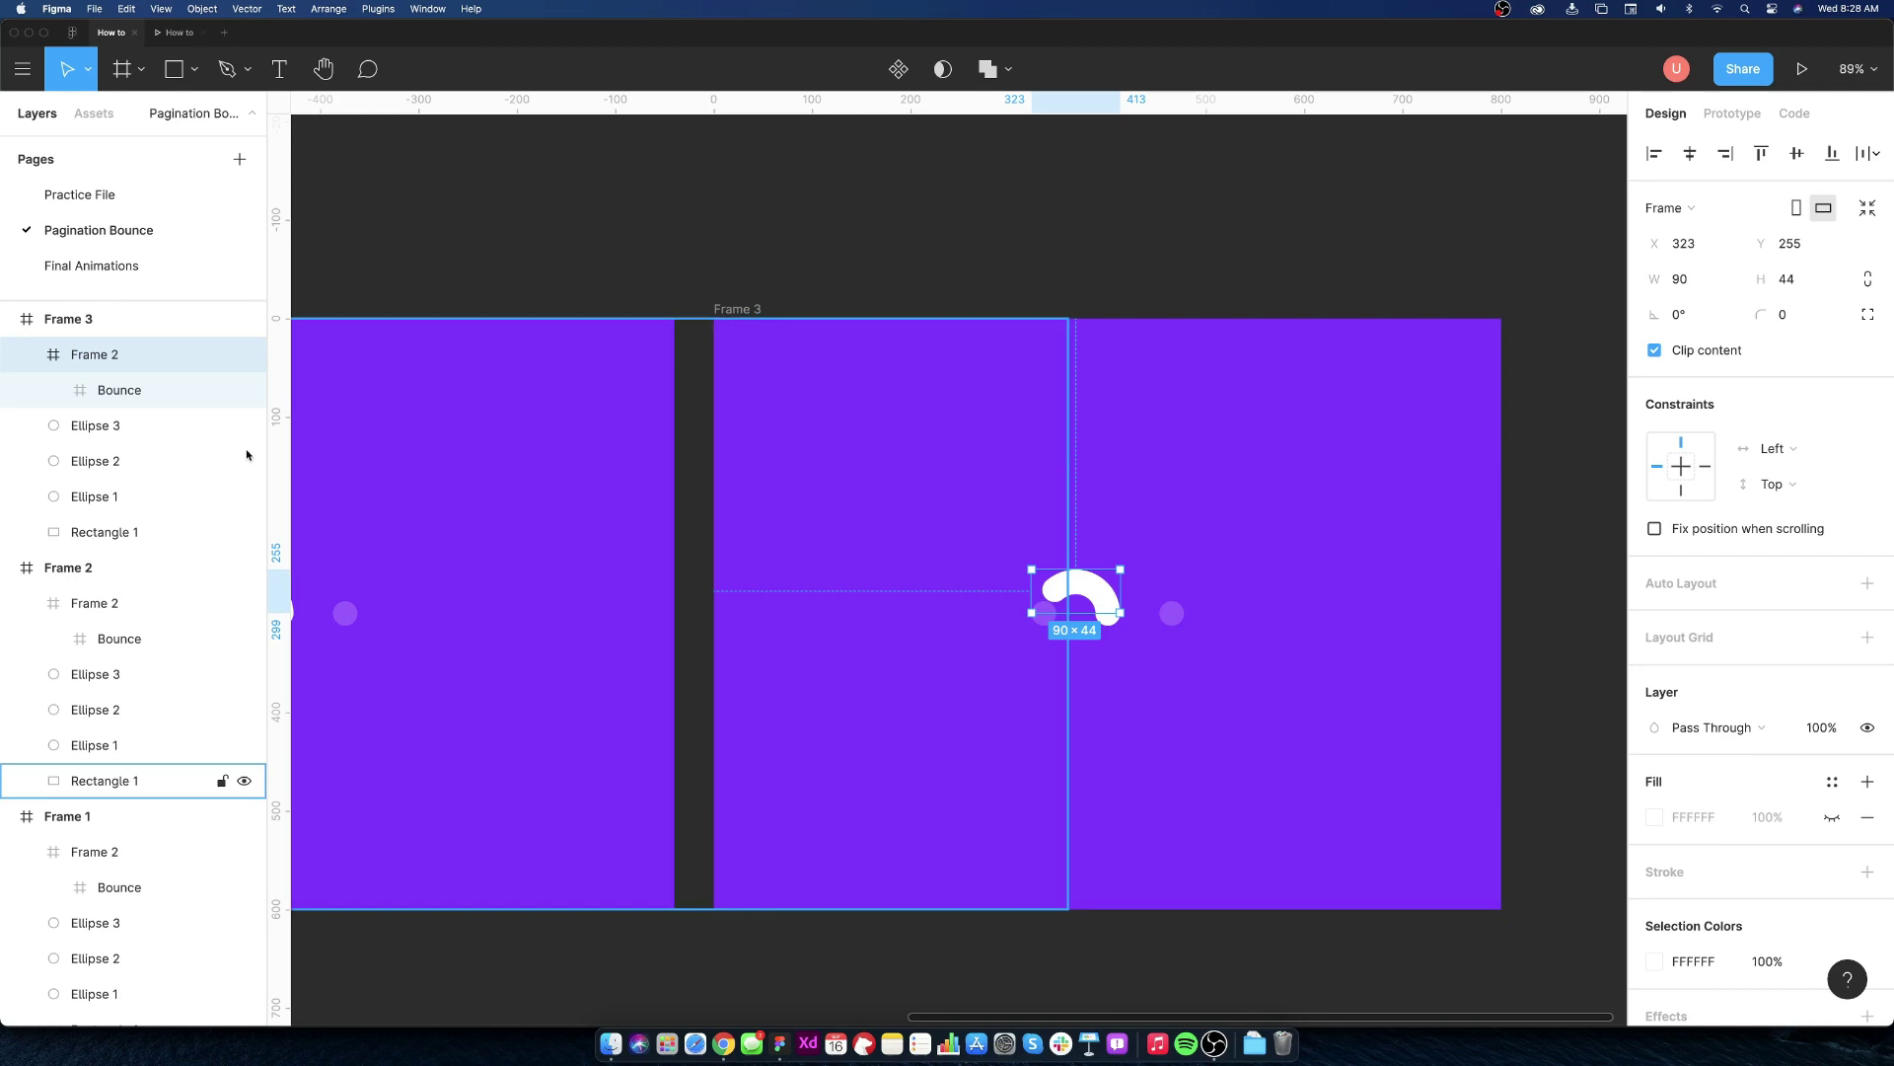
pyautogui.click(122, 390)
pyautogui.click(122, 390)
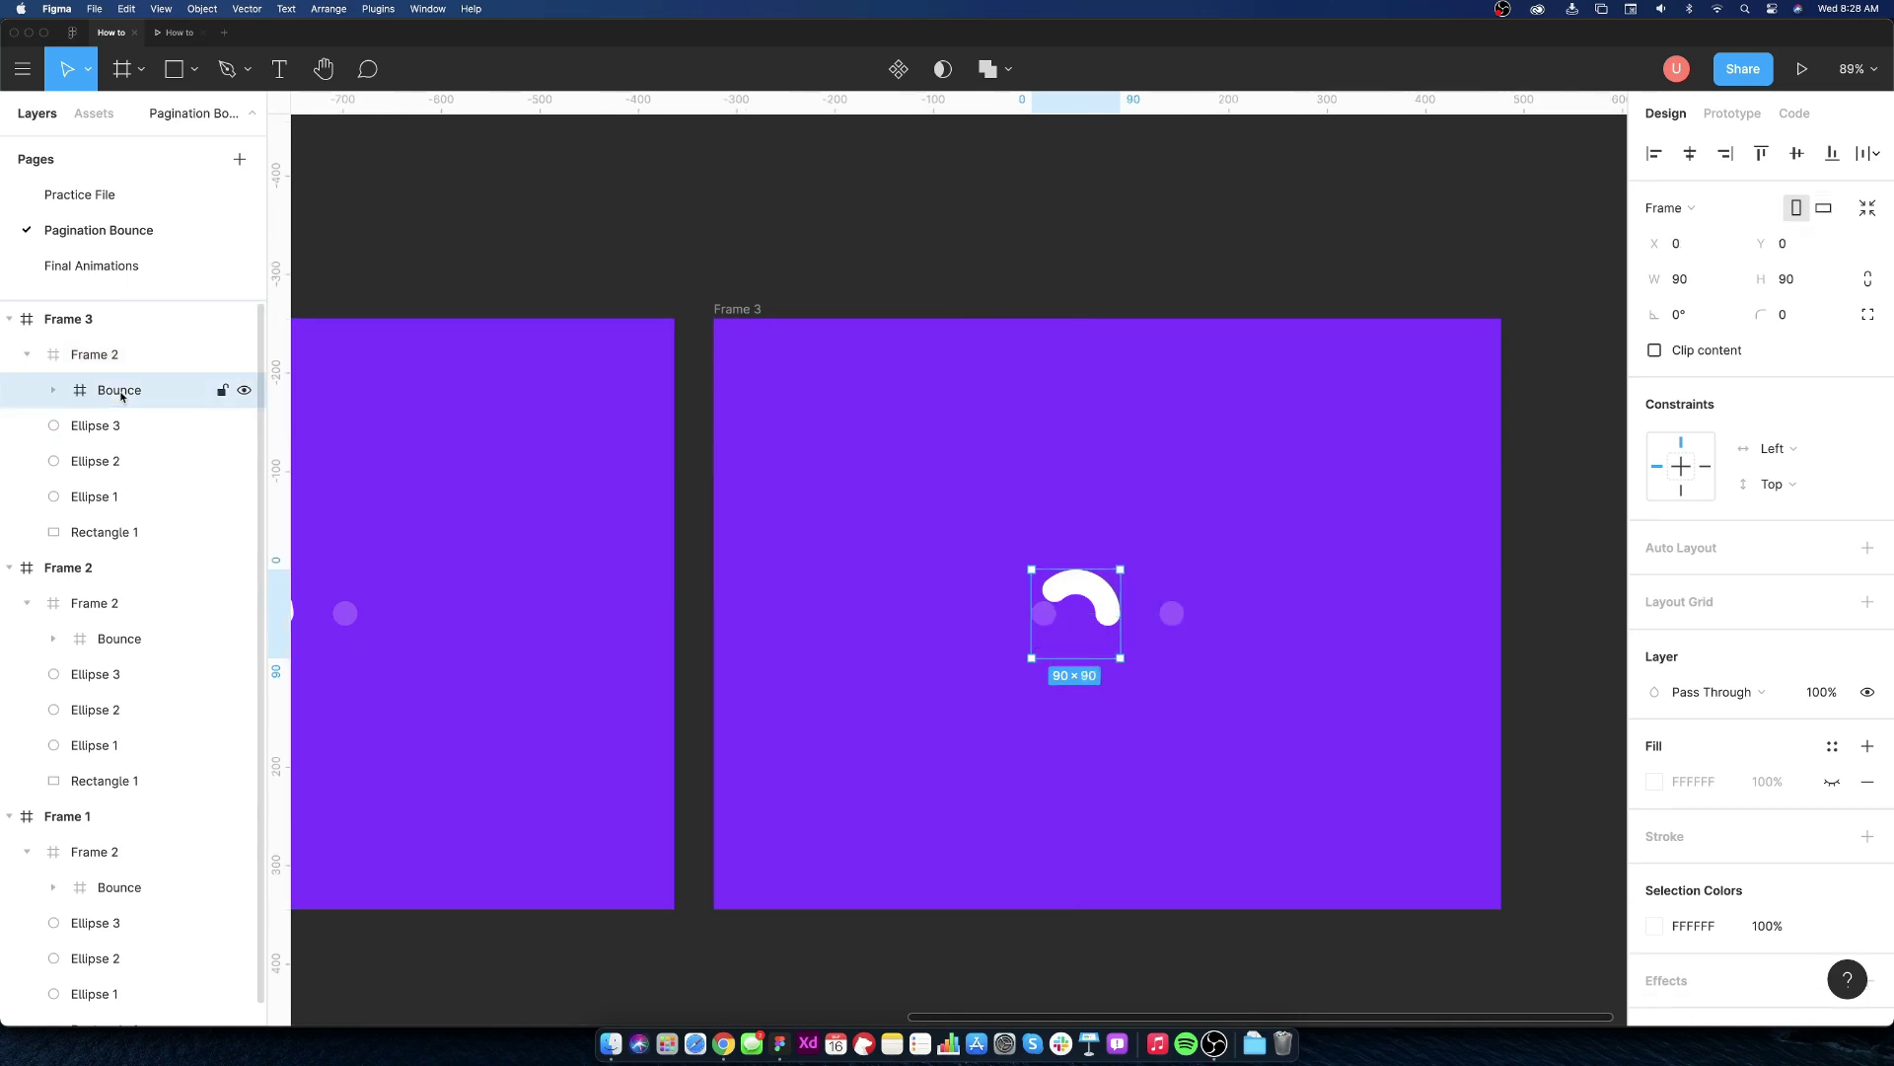
pyautogui.click(1685, 313)
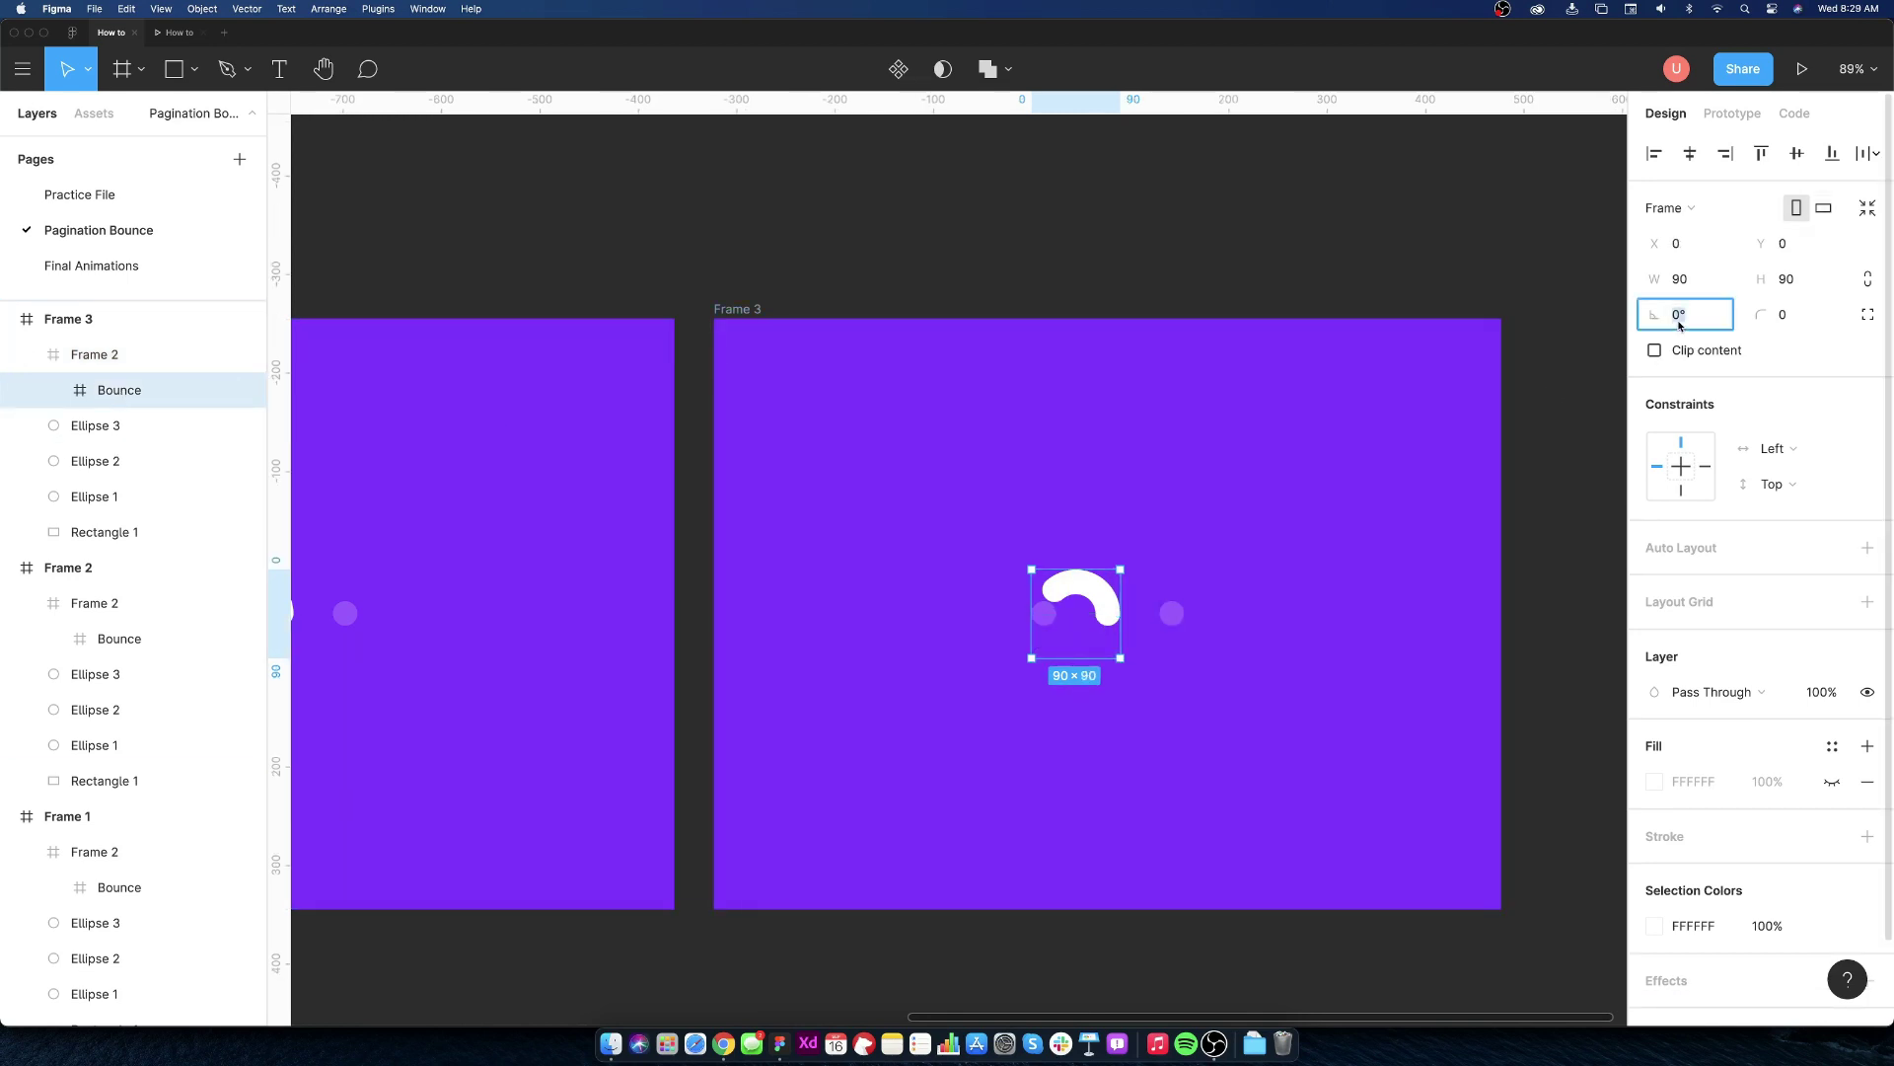
pyautogui.write('18')
pyautogui.press('Return')
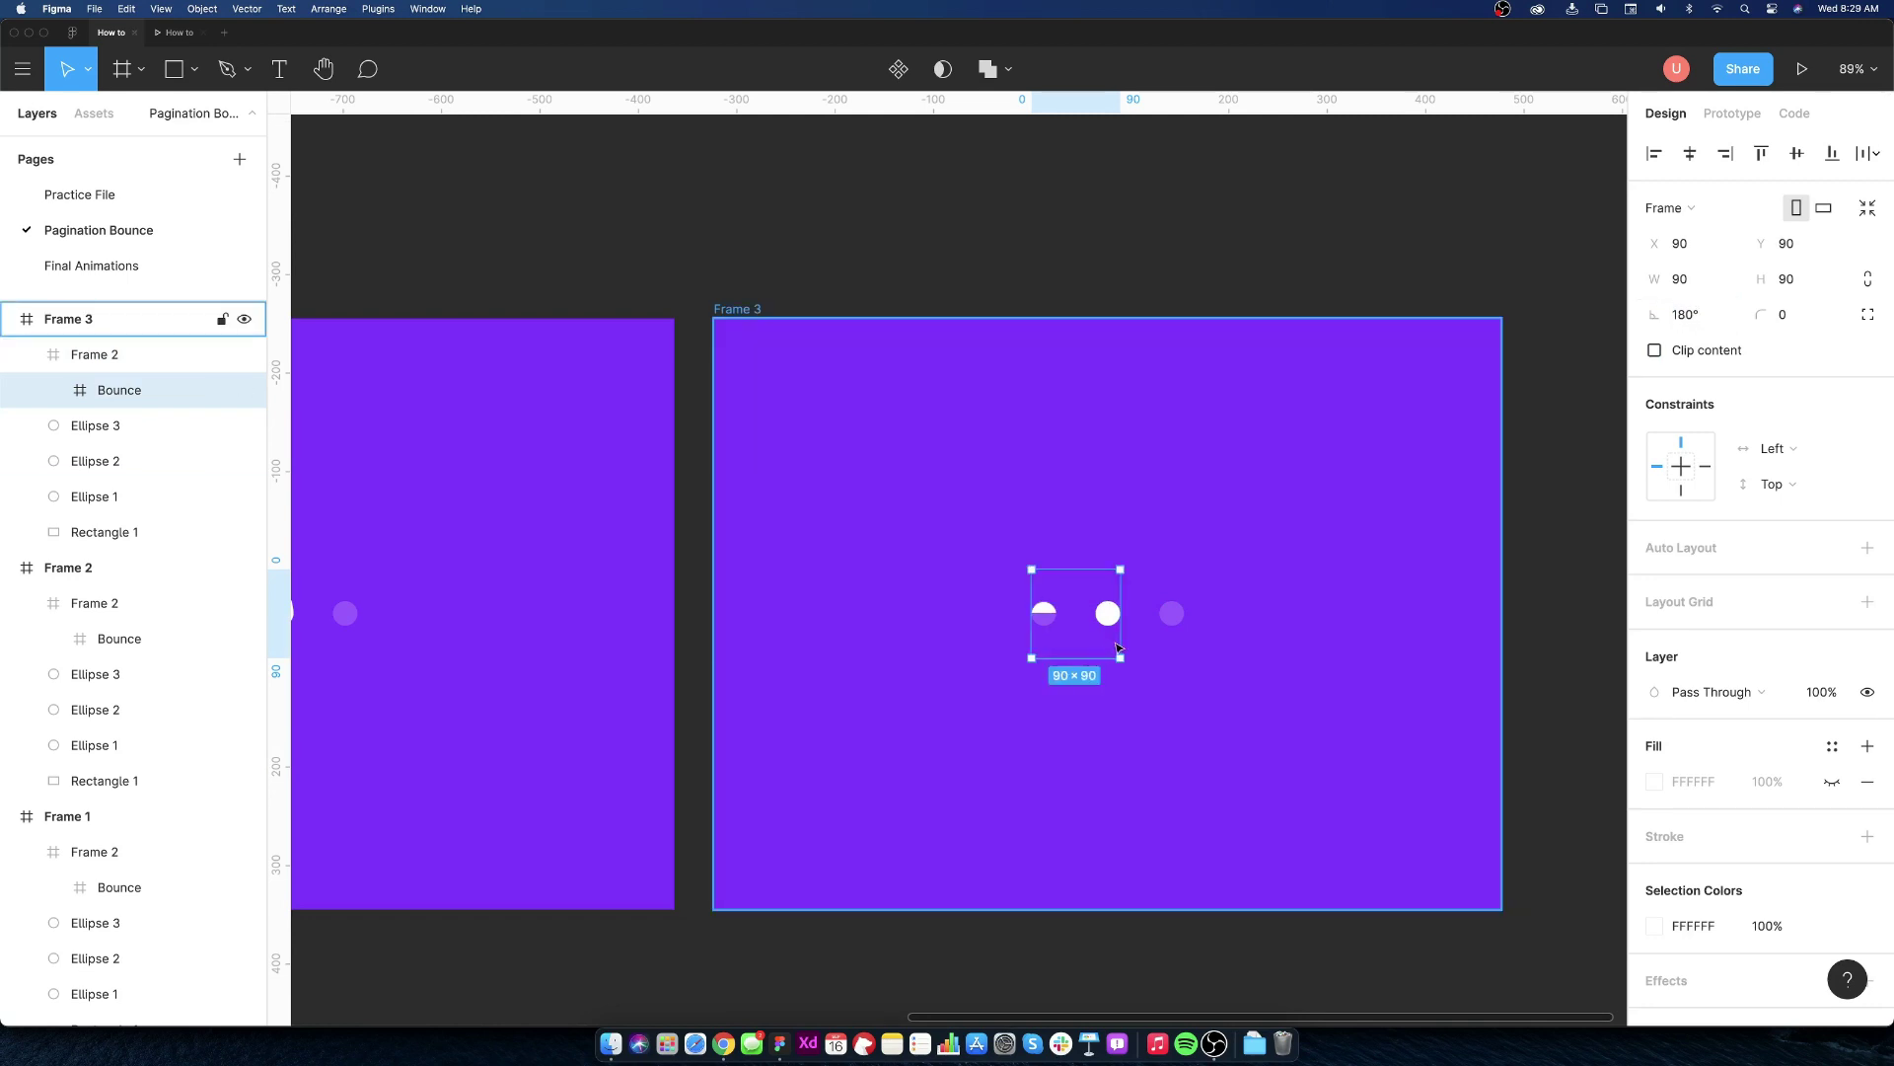
pyautogui.scroll(5, 1117, 647)
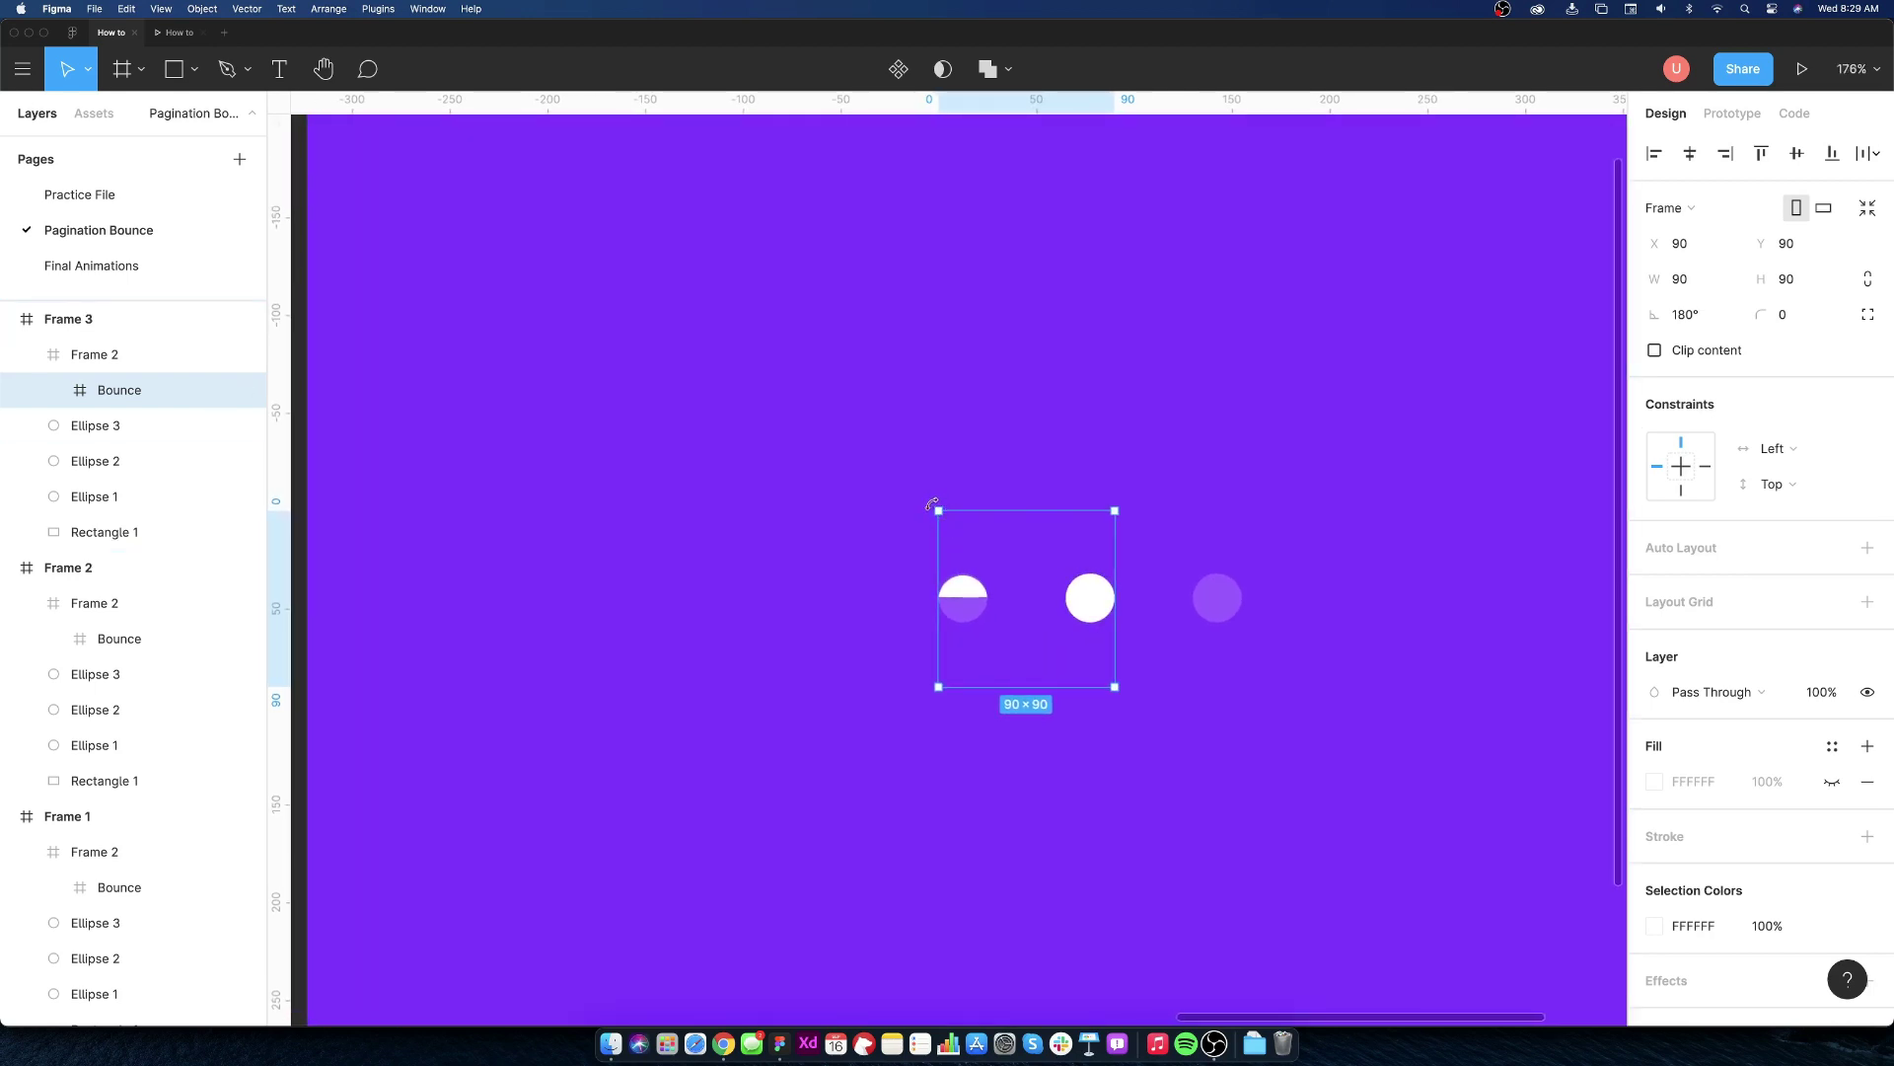
pyautogui.moveTo(934, 505); pyautogui.dragTo(902, 546)
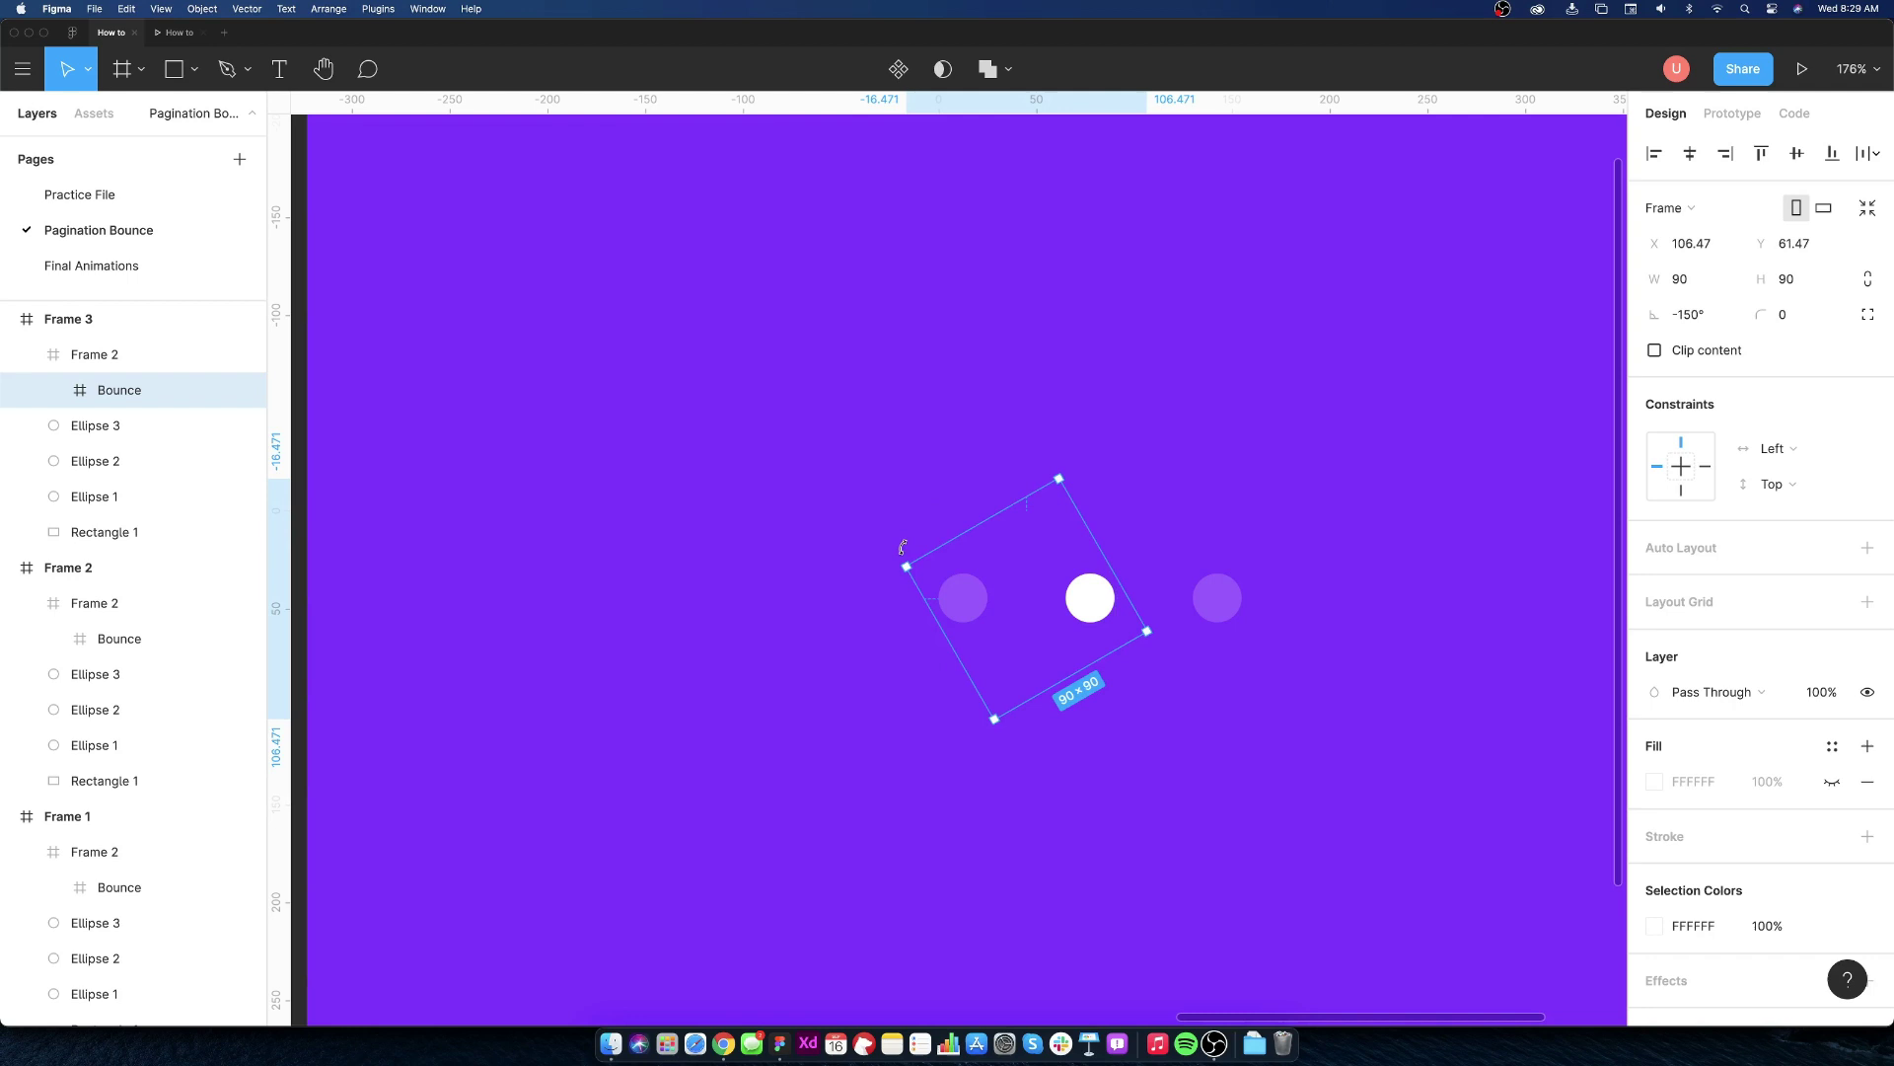
pyautogui.click(1095, 747)
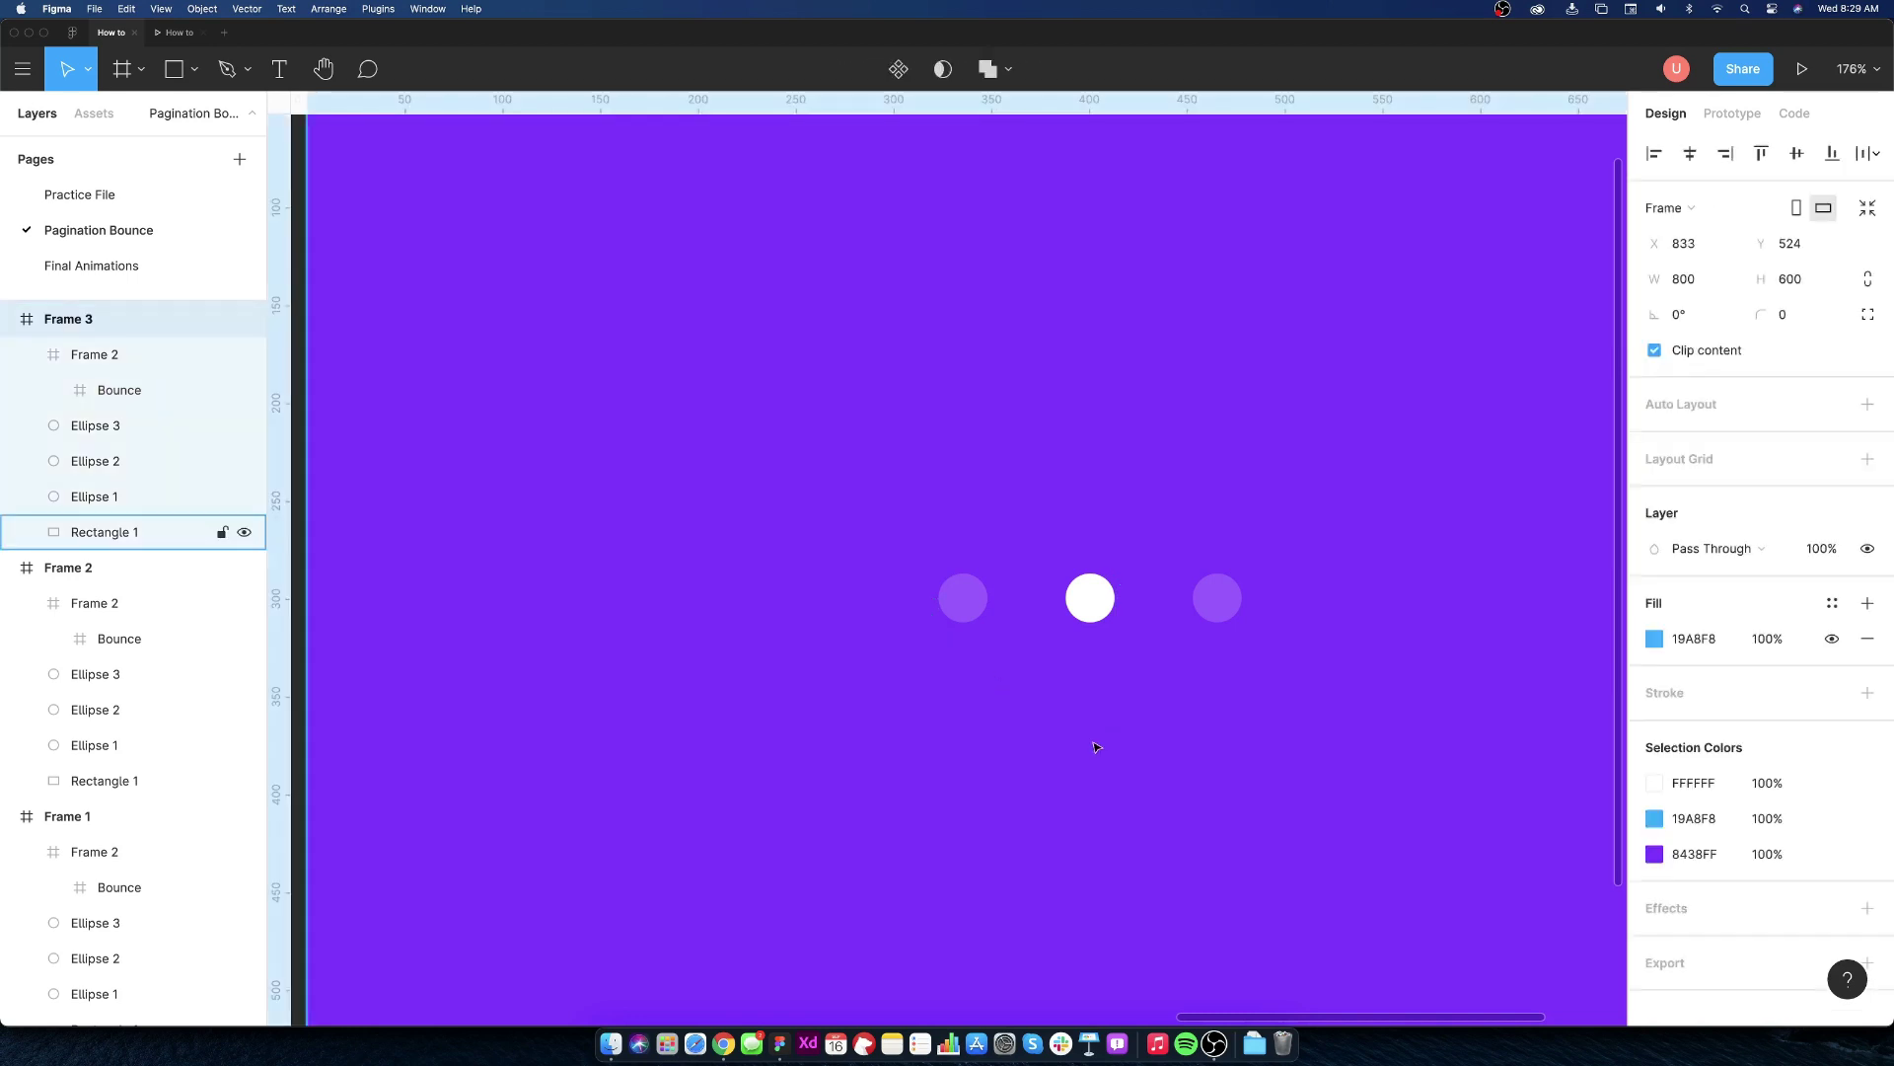
pyautogui.scroll(-5, 1096, 747)
pyautogui.scroll(-5, 1095, 746)
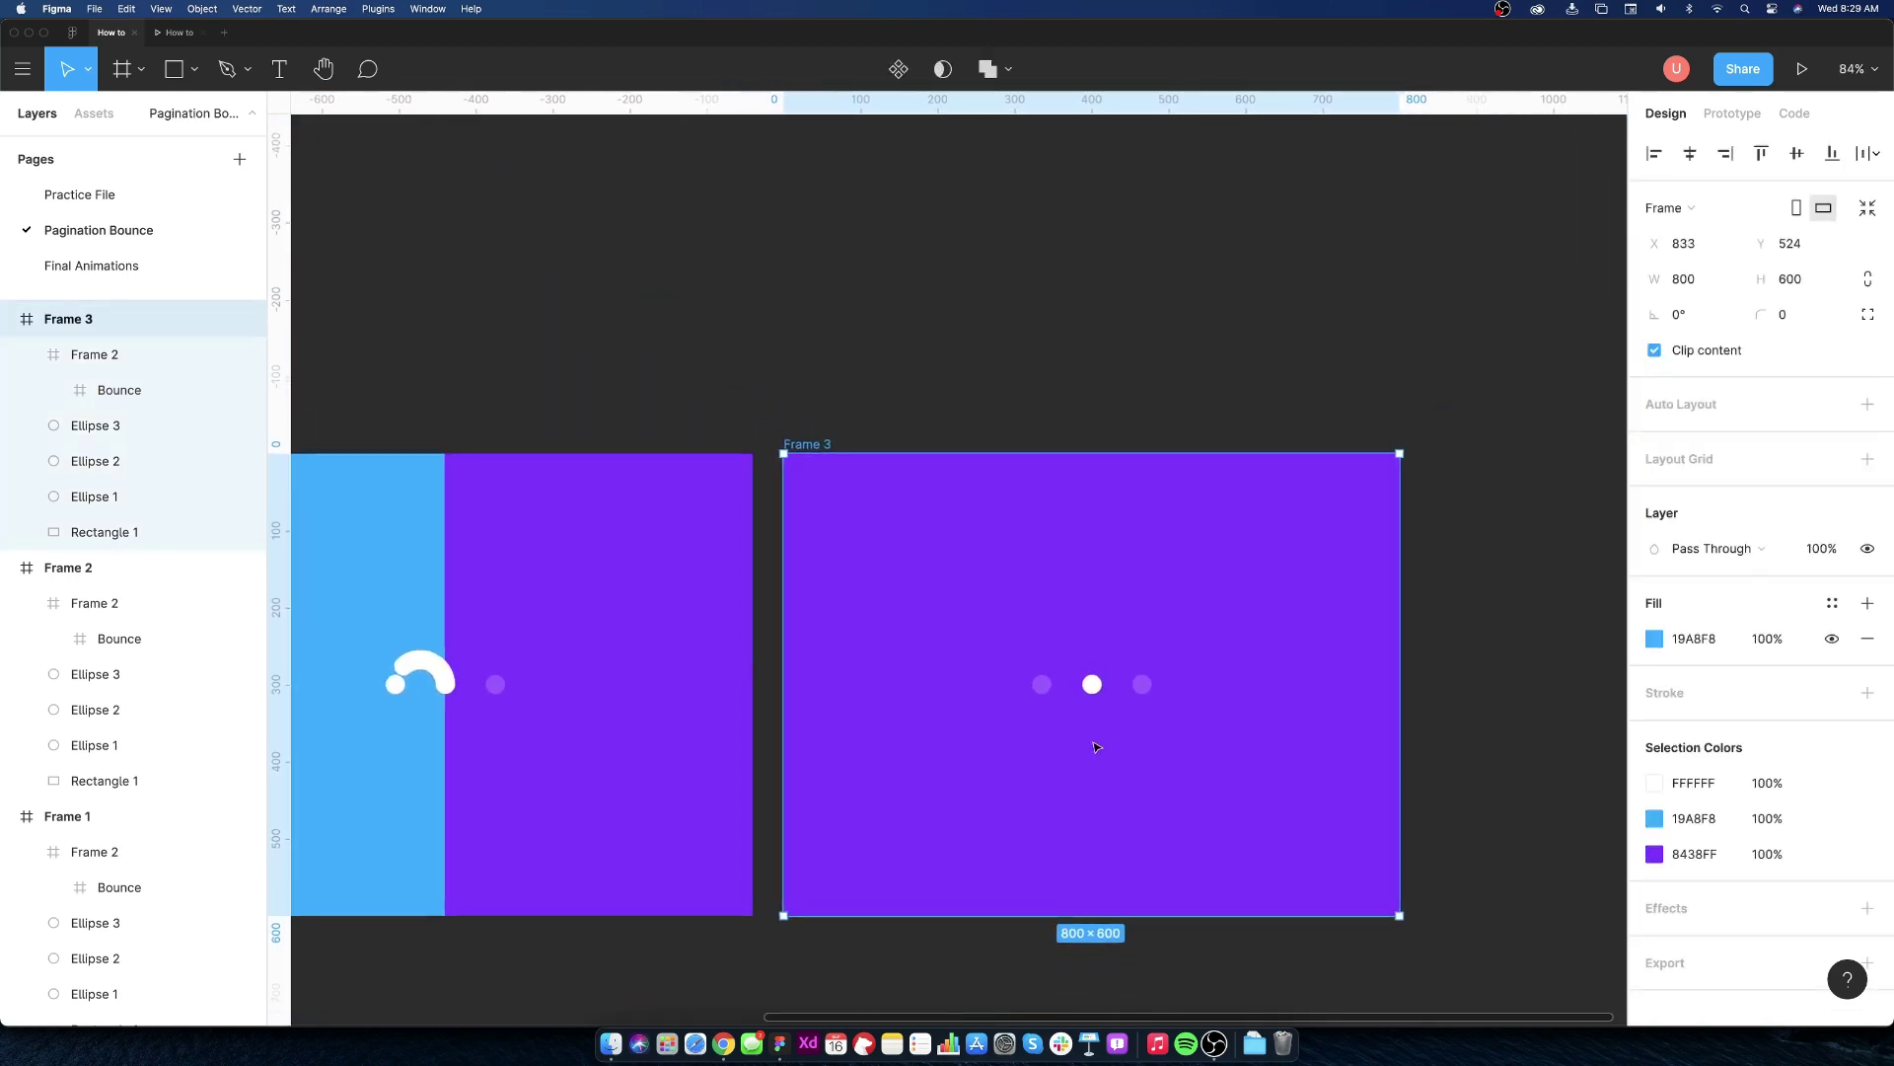
pyautogui.hscroll(-3, 1078, 746)
# - Link Frame 2 to Frame 3 with a prototype connection
pyautogui.click(501, 488)
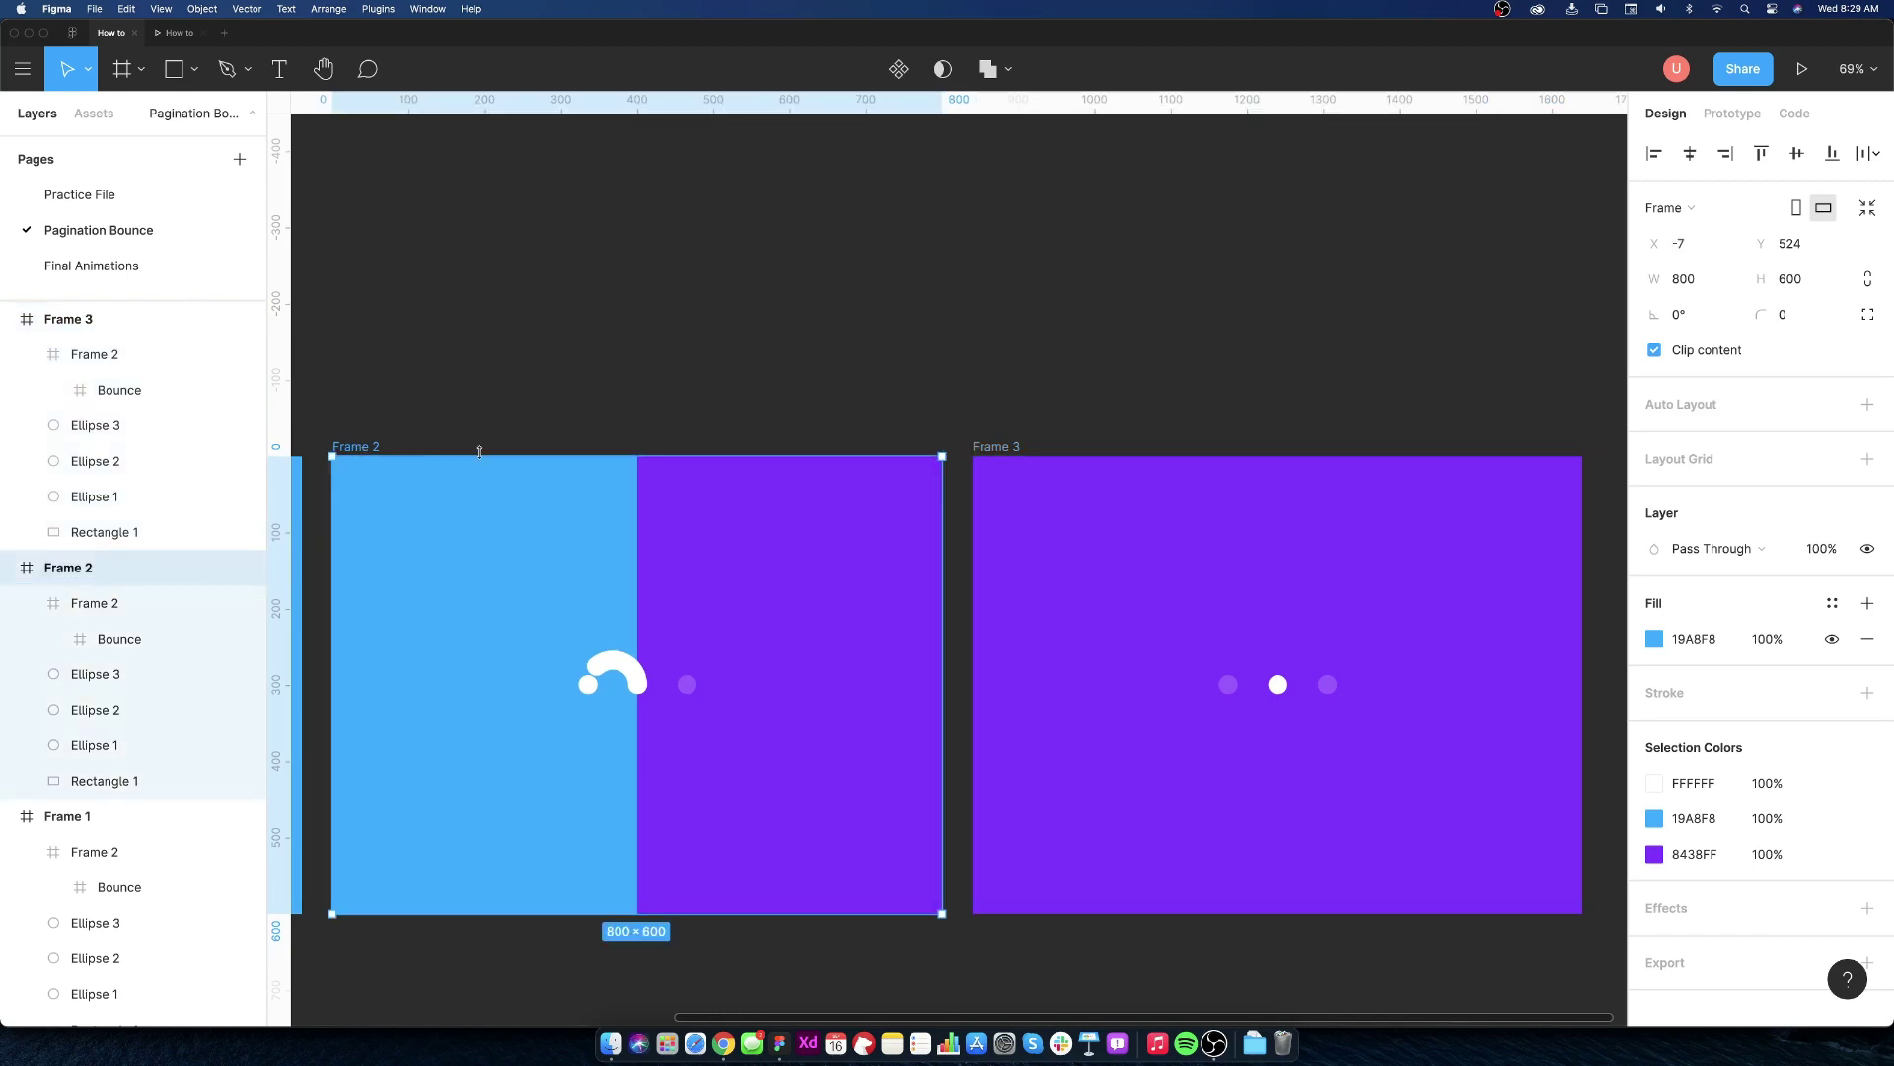
pyautogui.scroll(-2, 640, 448)
pyautogui.click(1733, 113)
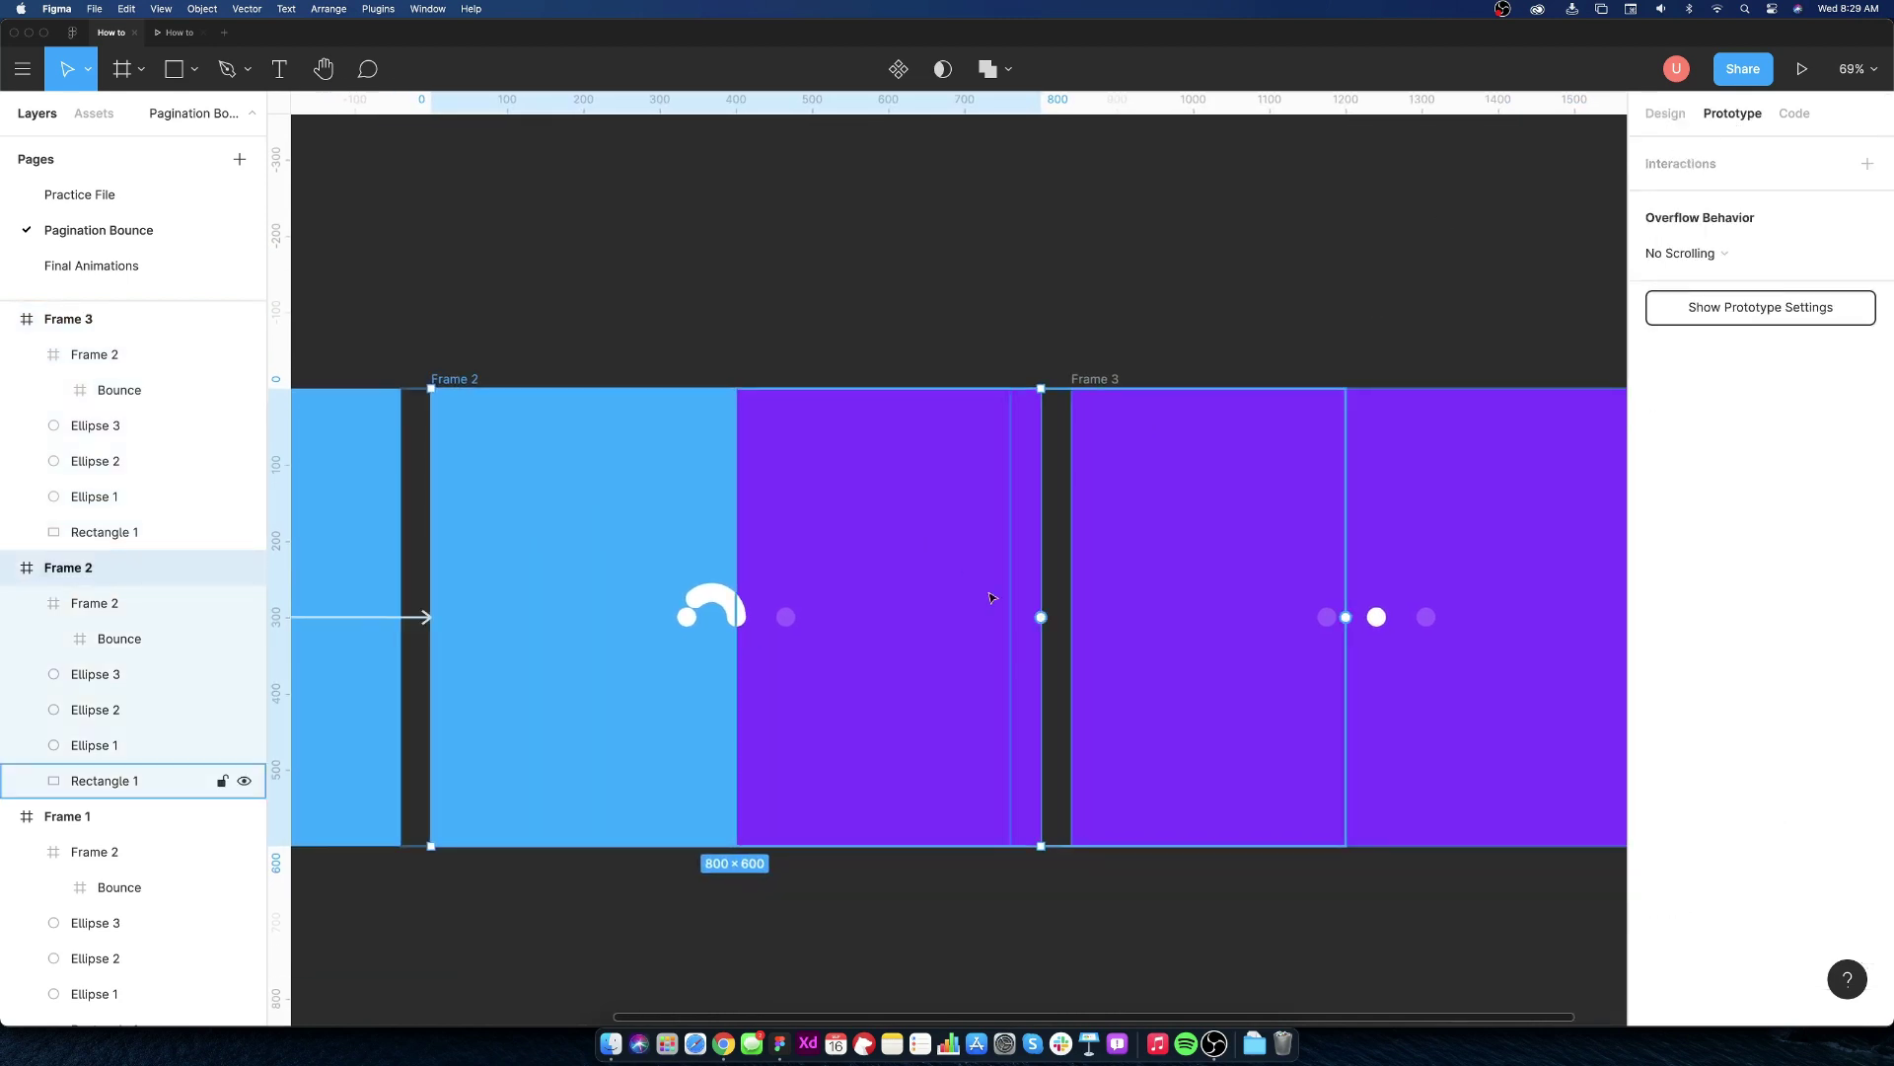
pyautogui.moveTo(1041, 619); pyautogui.dragTo(1122, 624)
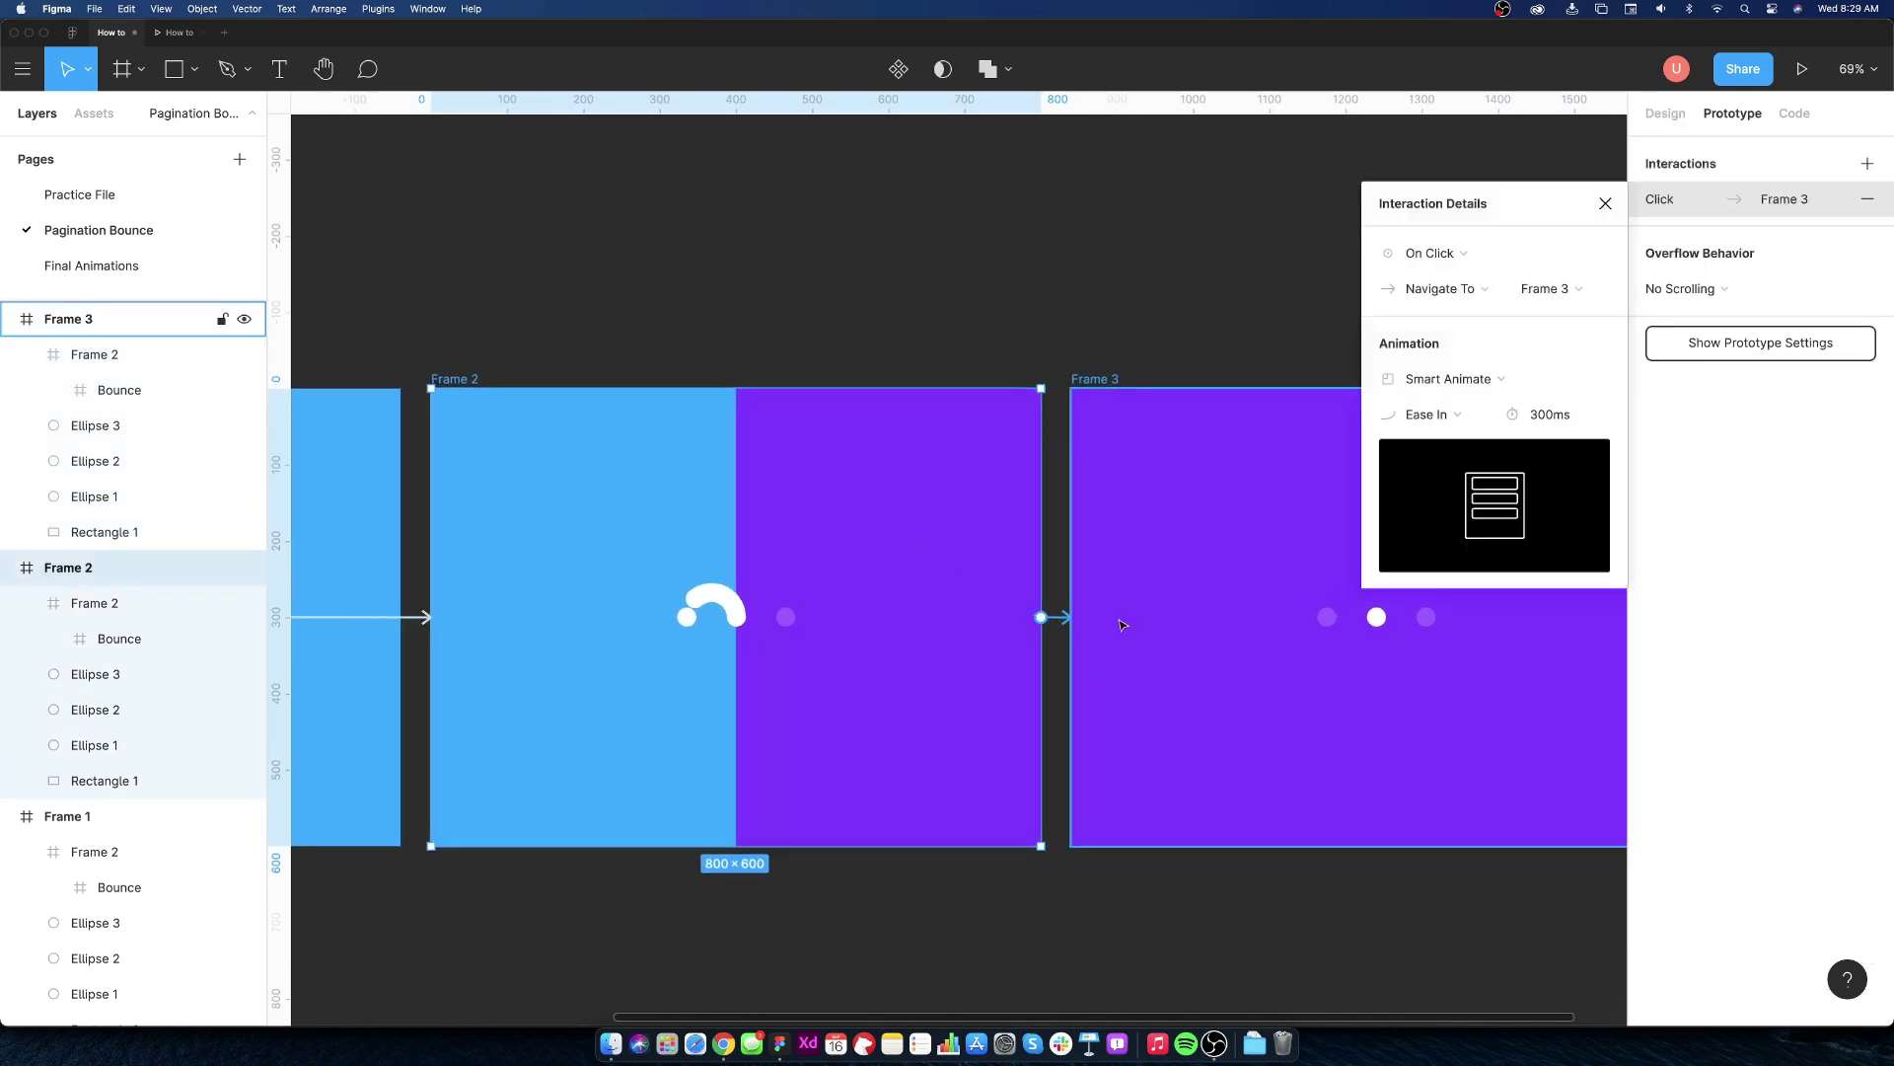
# - Set the trigger to After Delay 1ms with Smart Animate Ease Out easing
pyautogui.click(1430, 253)
pyautogui.click(1443, 531)
pyautogui.click(1541, 256)
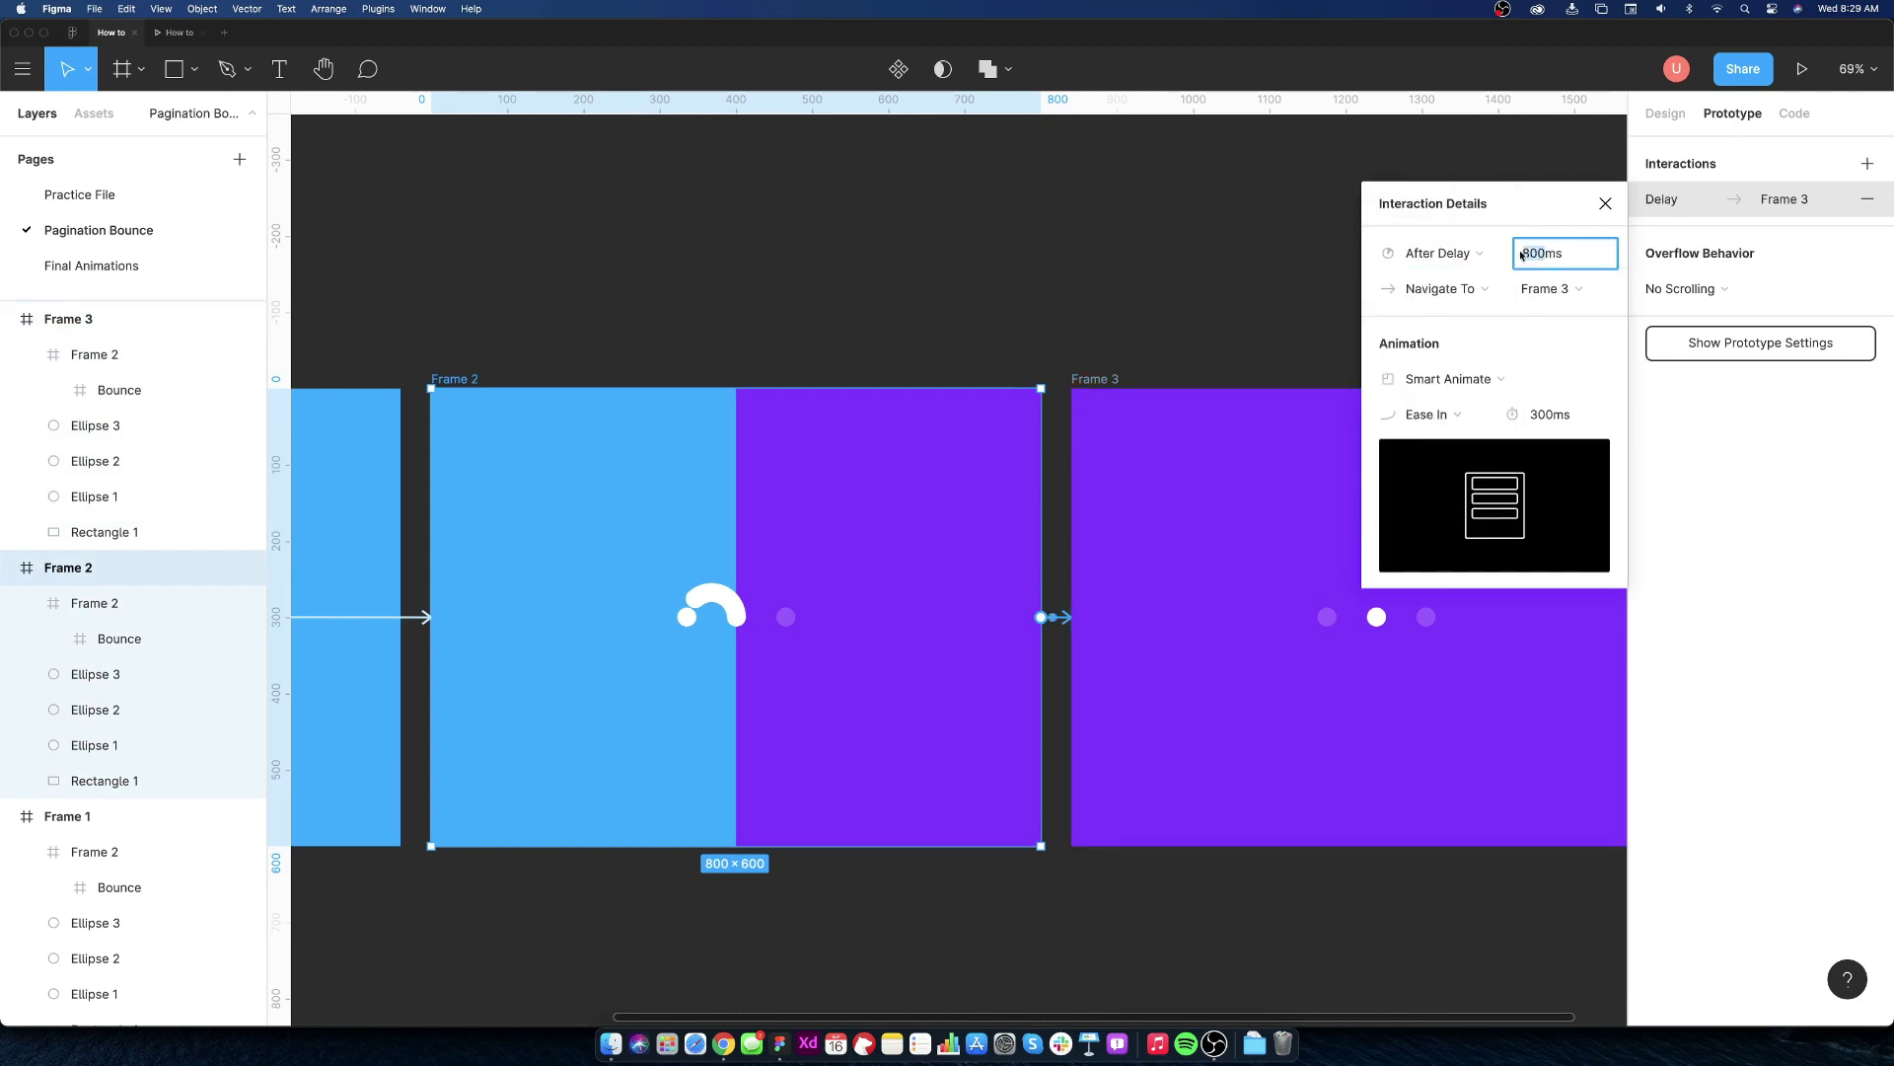
pyautogui.write('1')
pyautogui.press('Return')
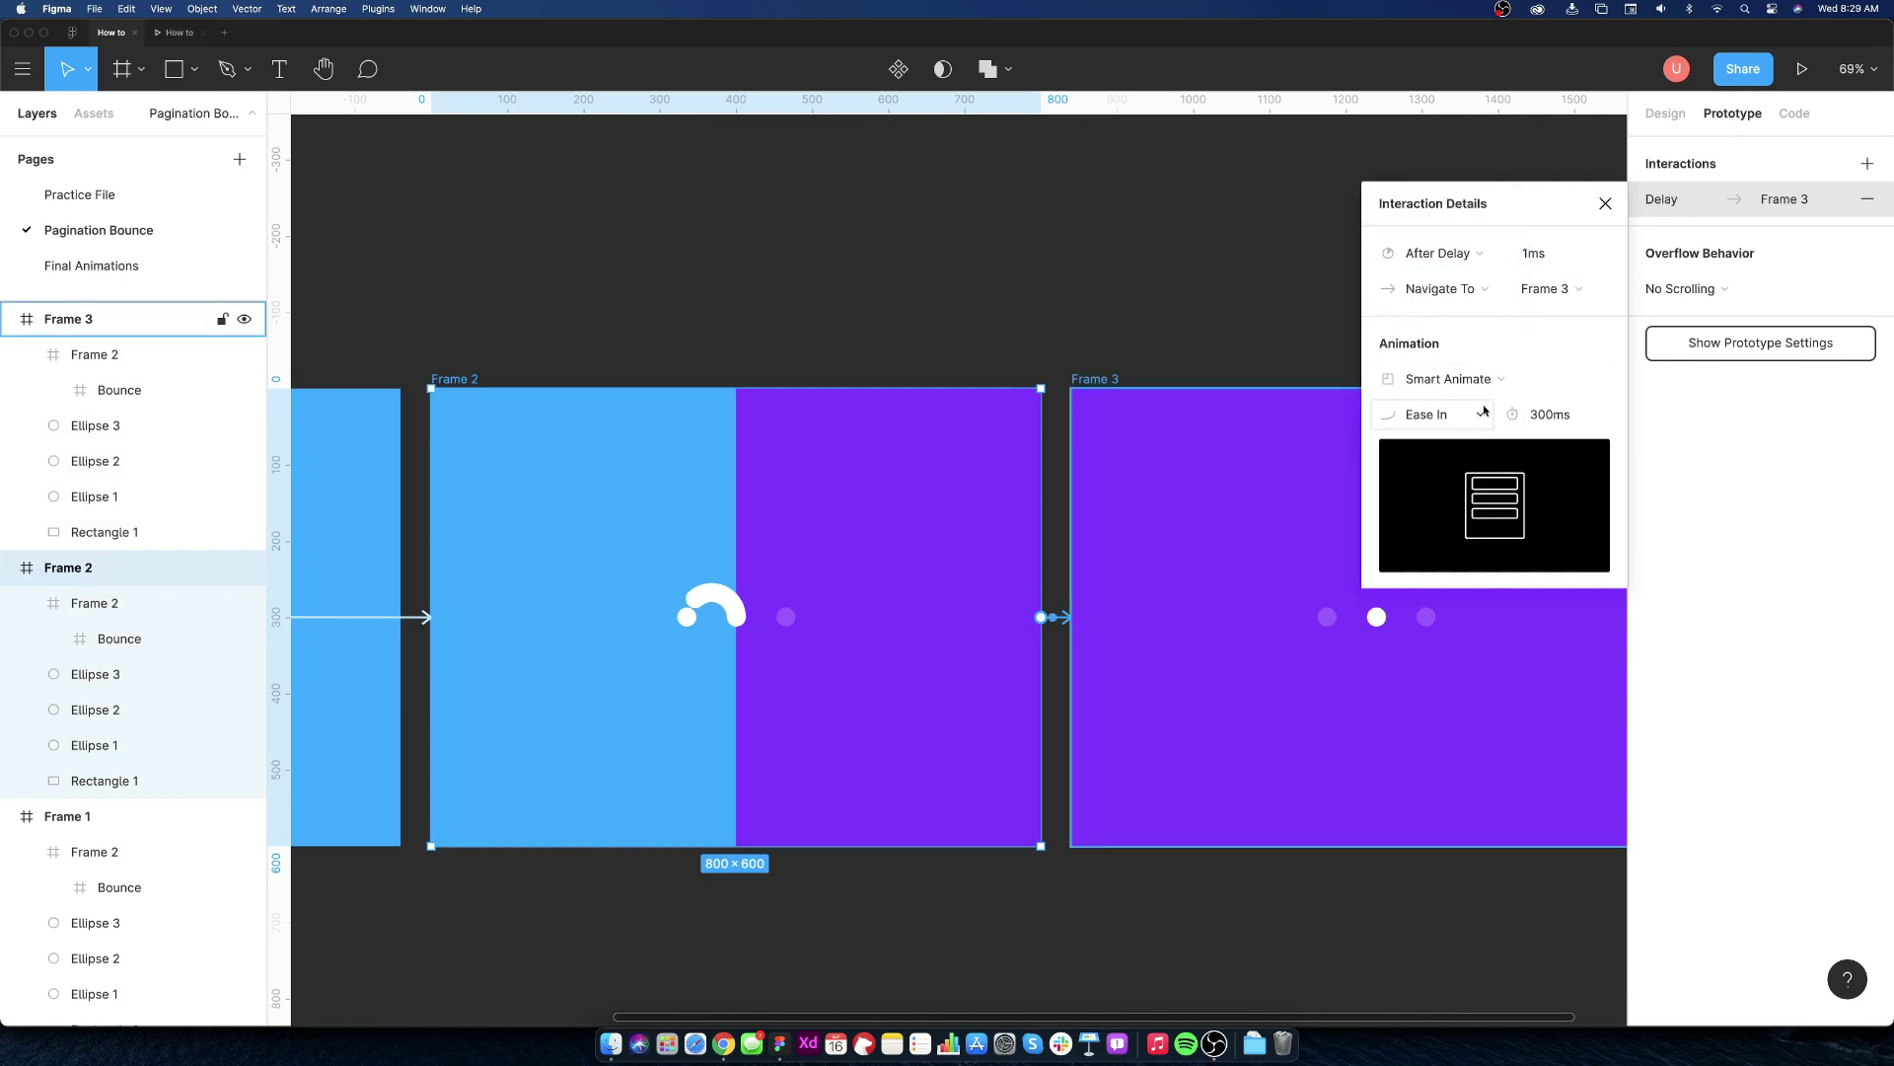
pyautogui.click(1477, 415)
pyautogui.click(1472, 440)
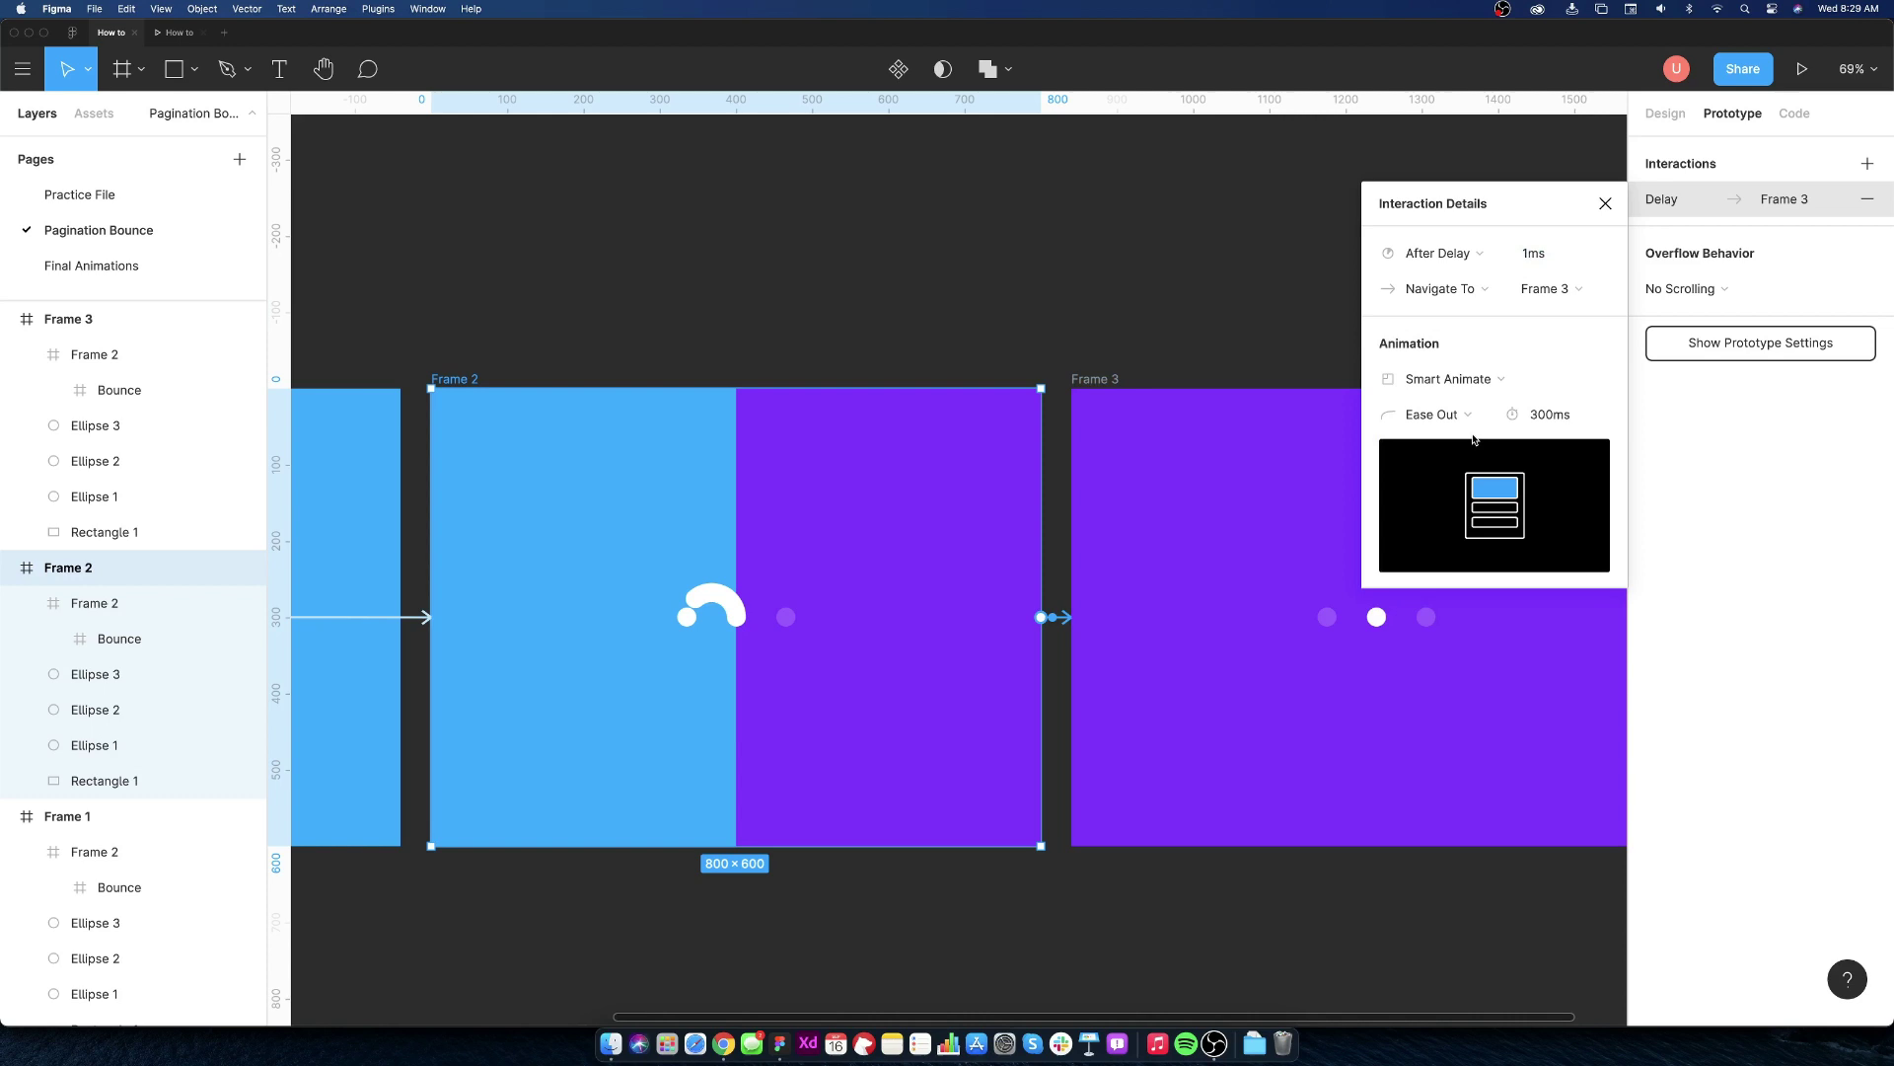
pyautogui.click(1208, 292)
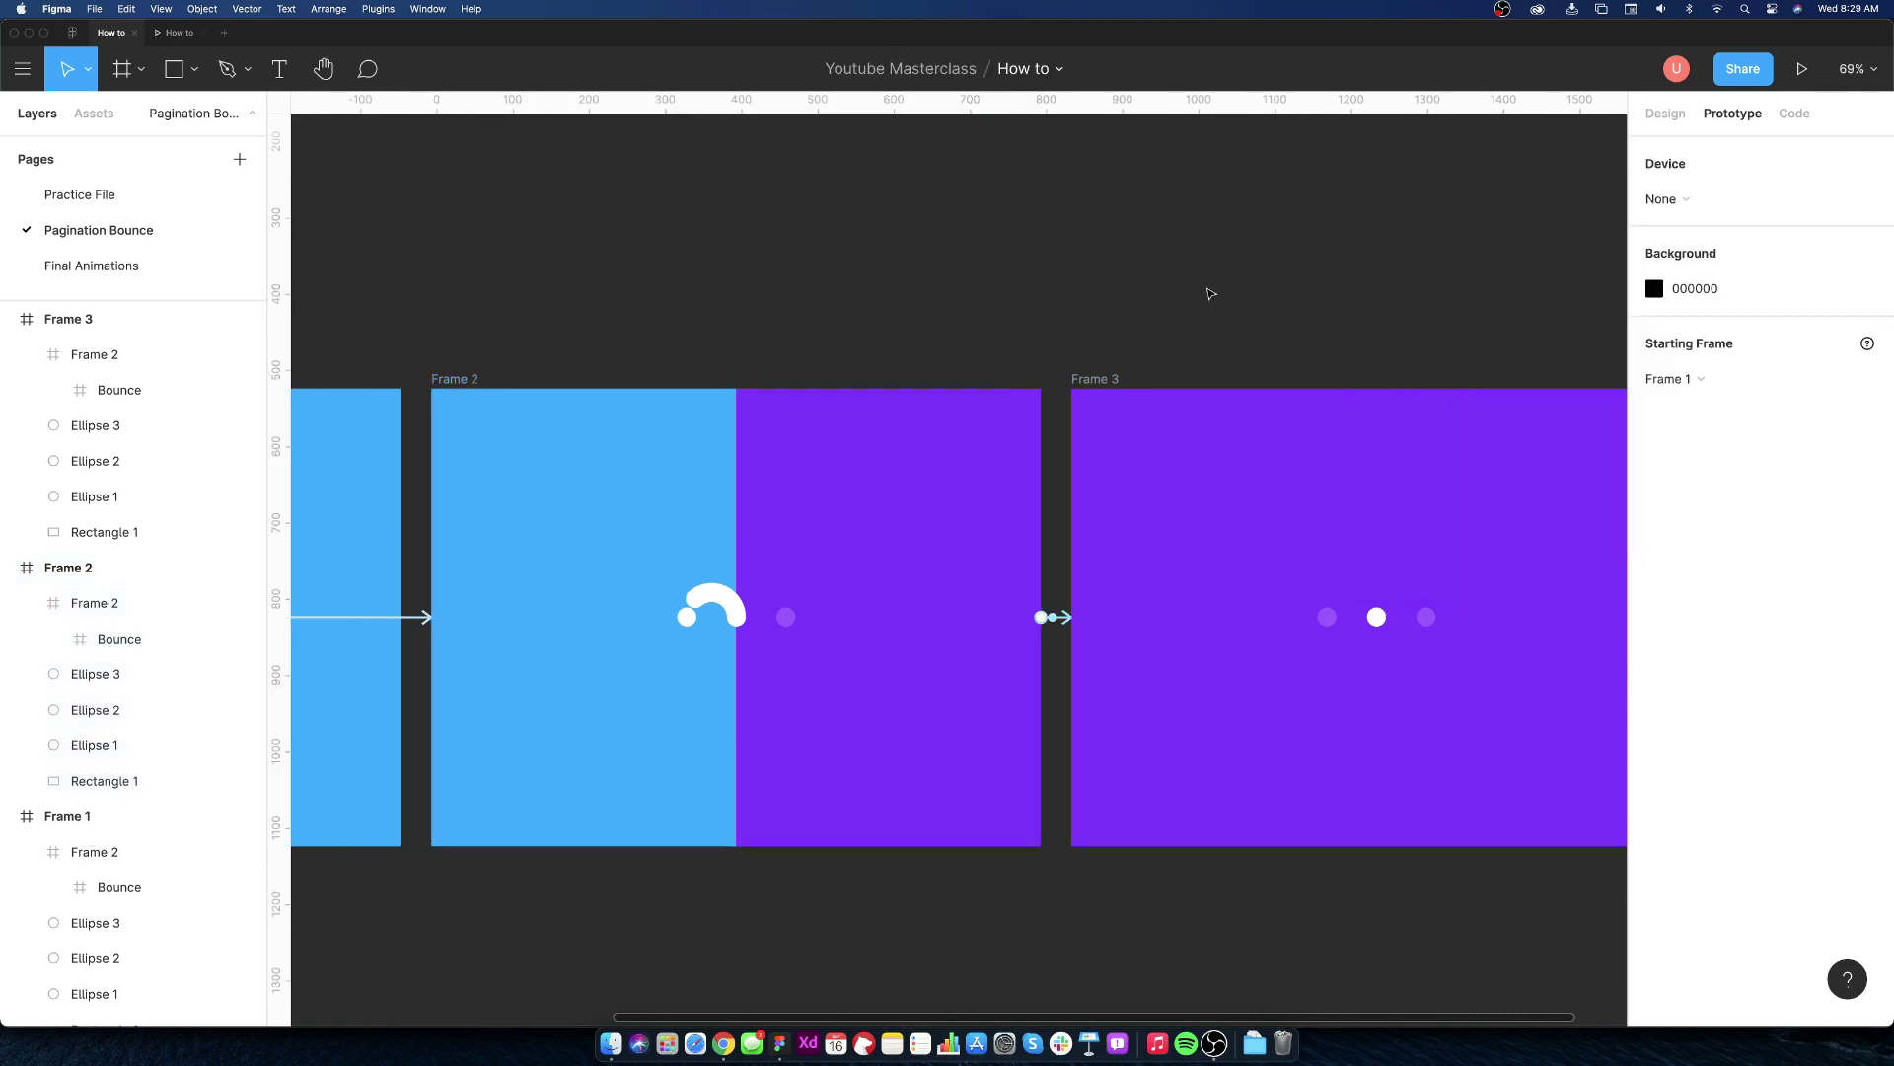
pyautogui.scroll(-5, 1177, 352)
pyautogui.scroll(-3, 948, 445)
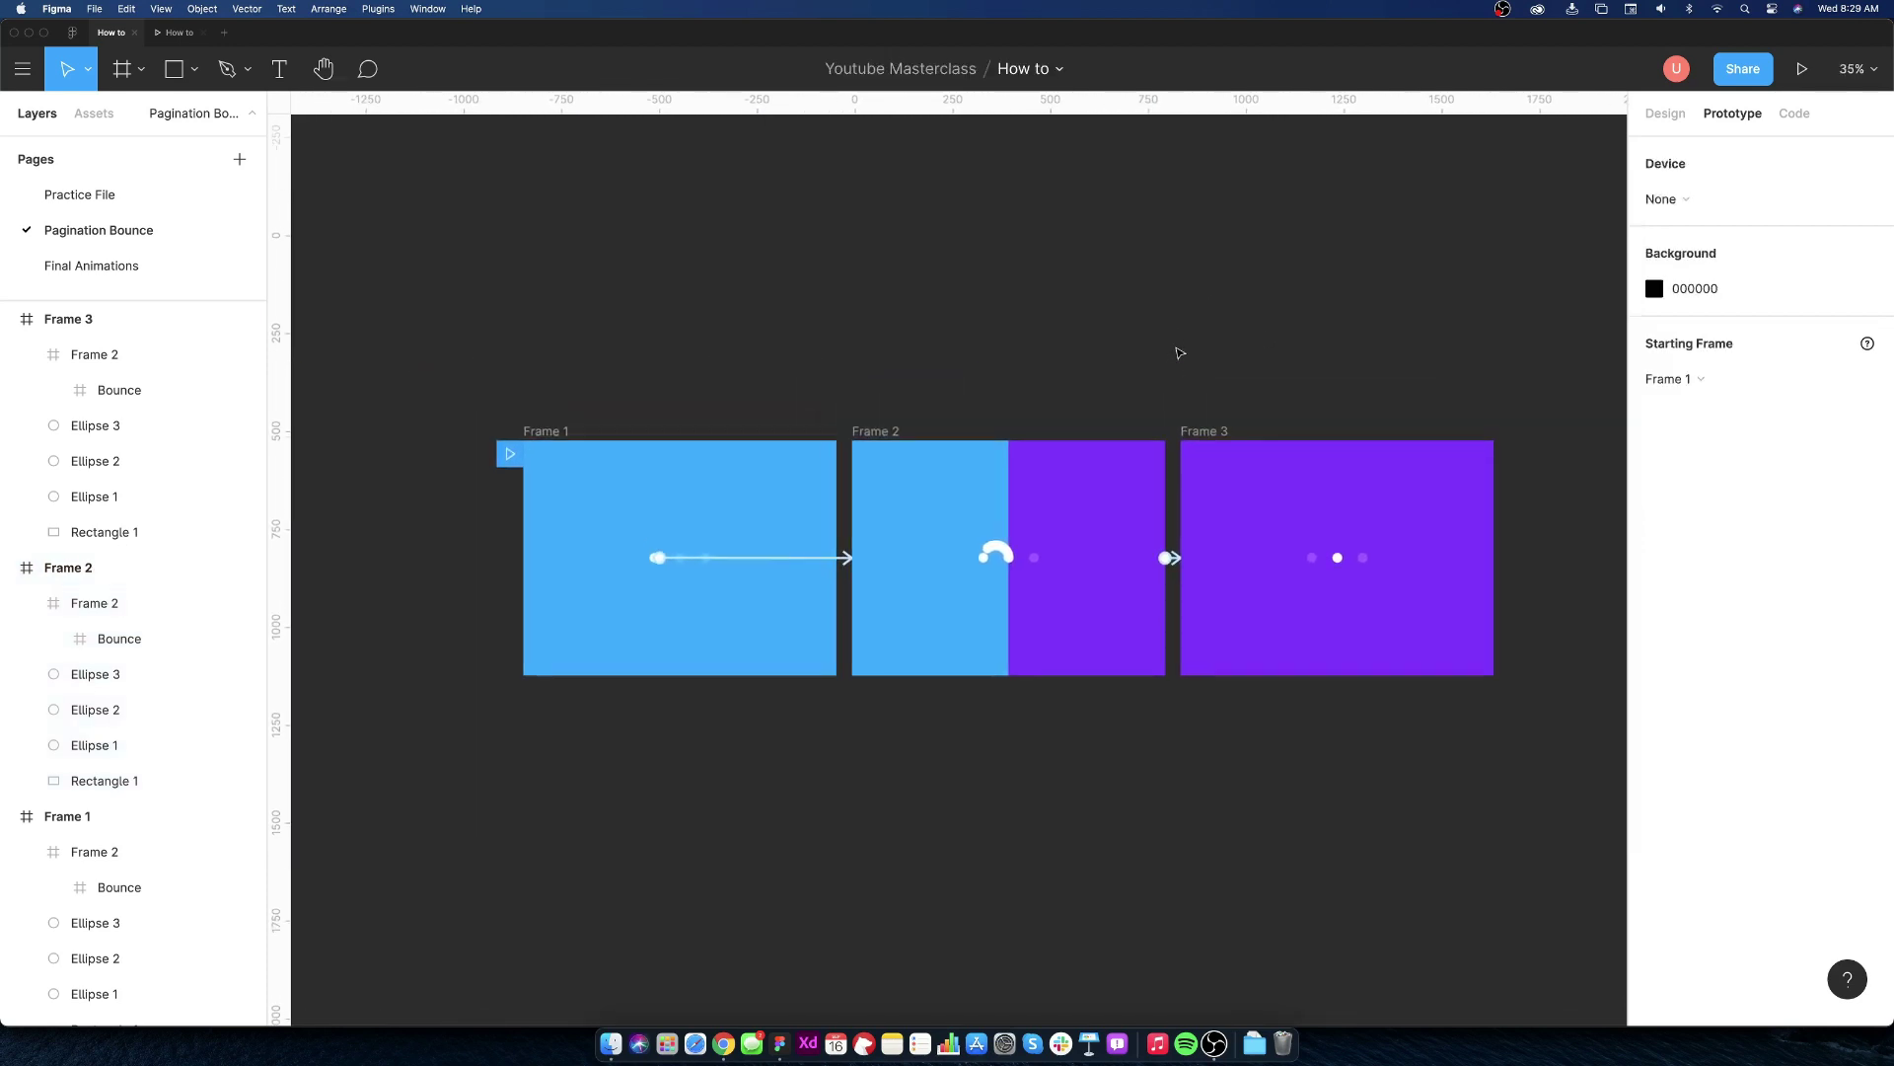
pyautogui.click(547, 433)
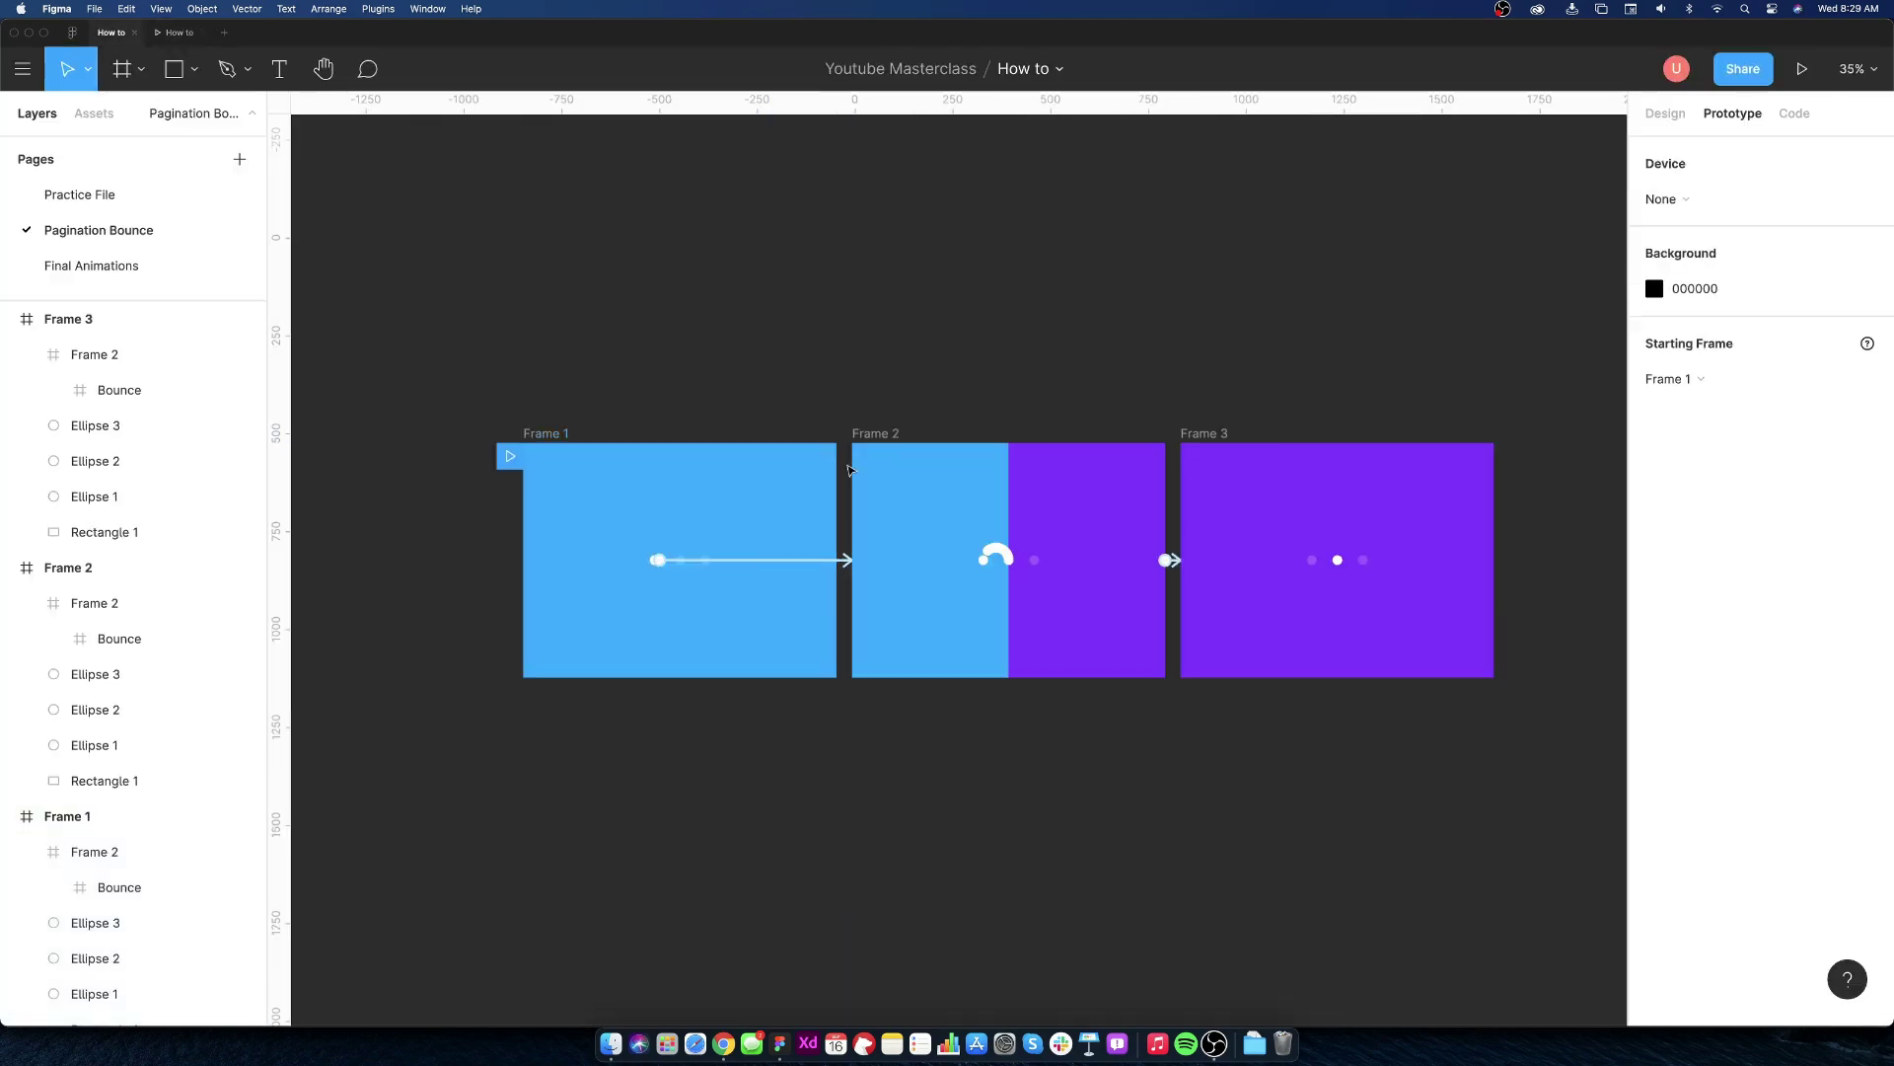
# - Duplicate Frames 1–3 into Frames 4–6 and place them below the original row
pyautogui.moveTo(1540, 373); pyautogui.dragTo(444, 854)
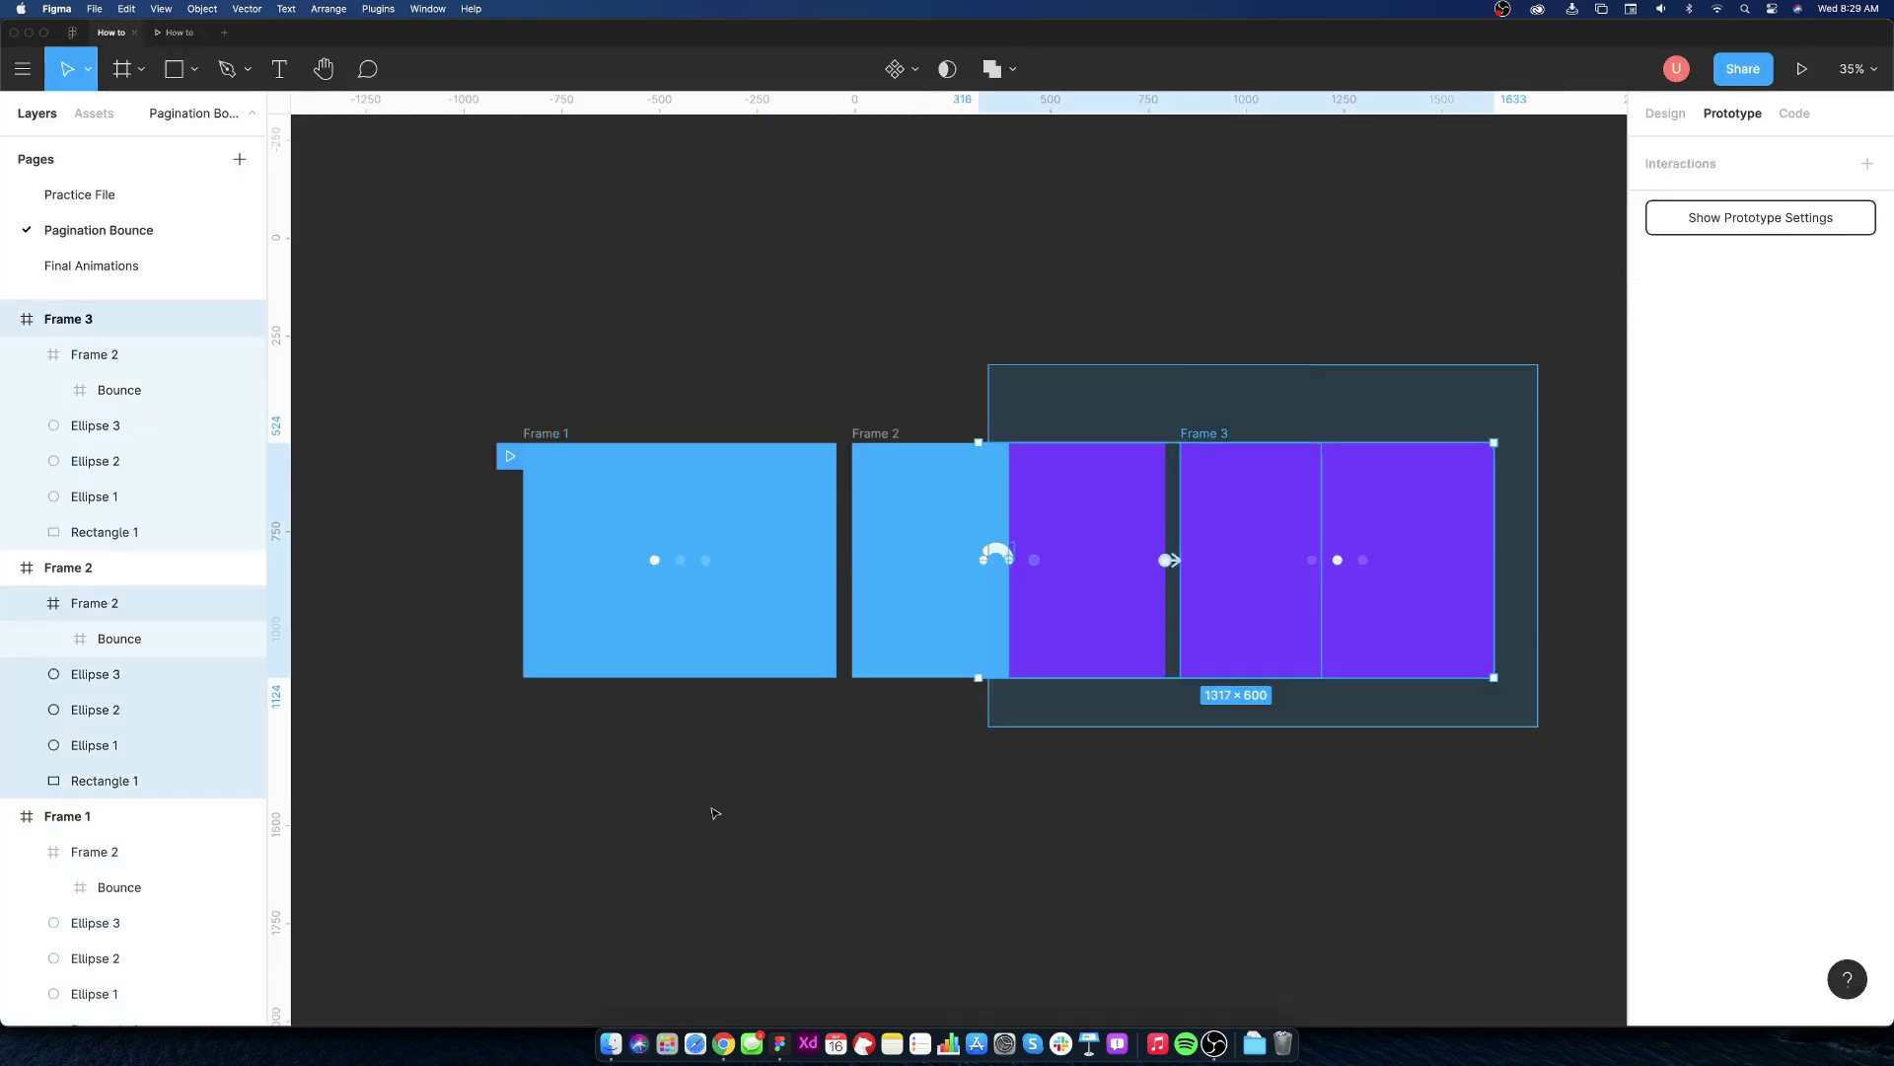
pyautogui.scroll(-4, 614, 817)
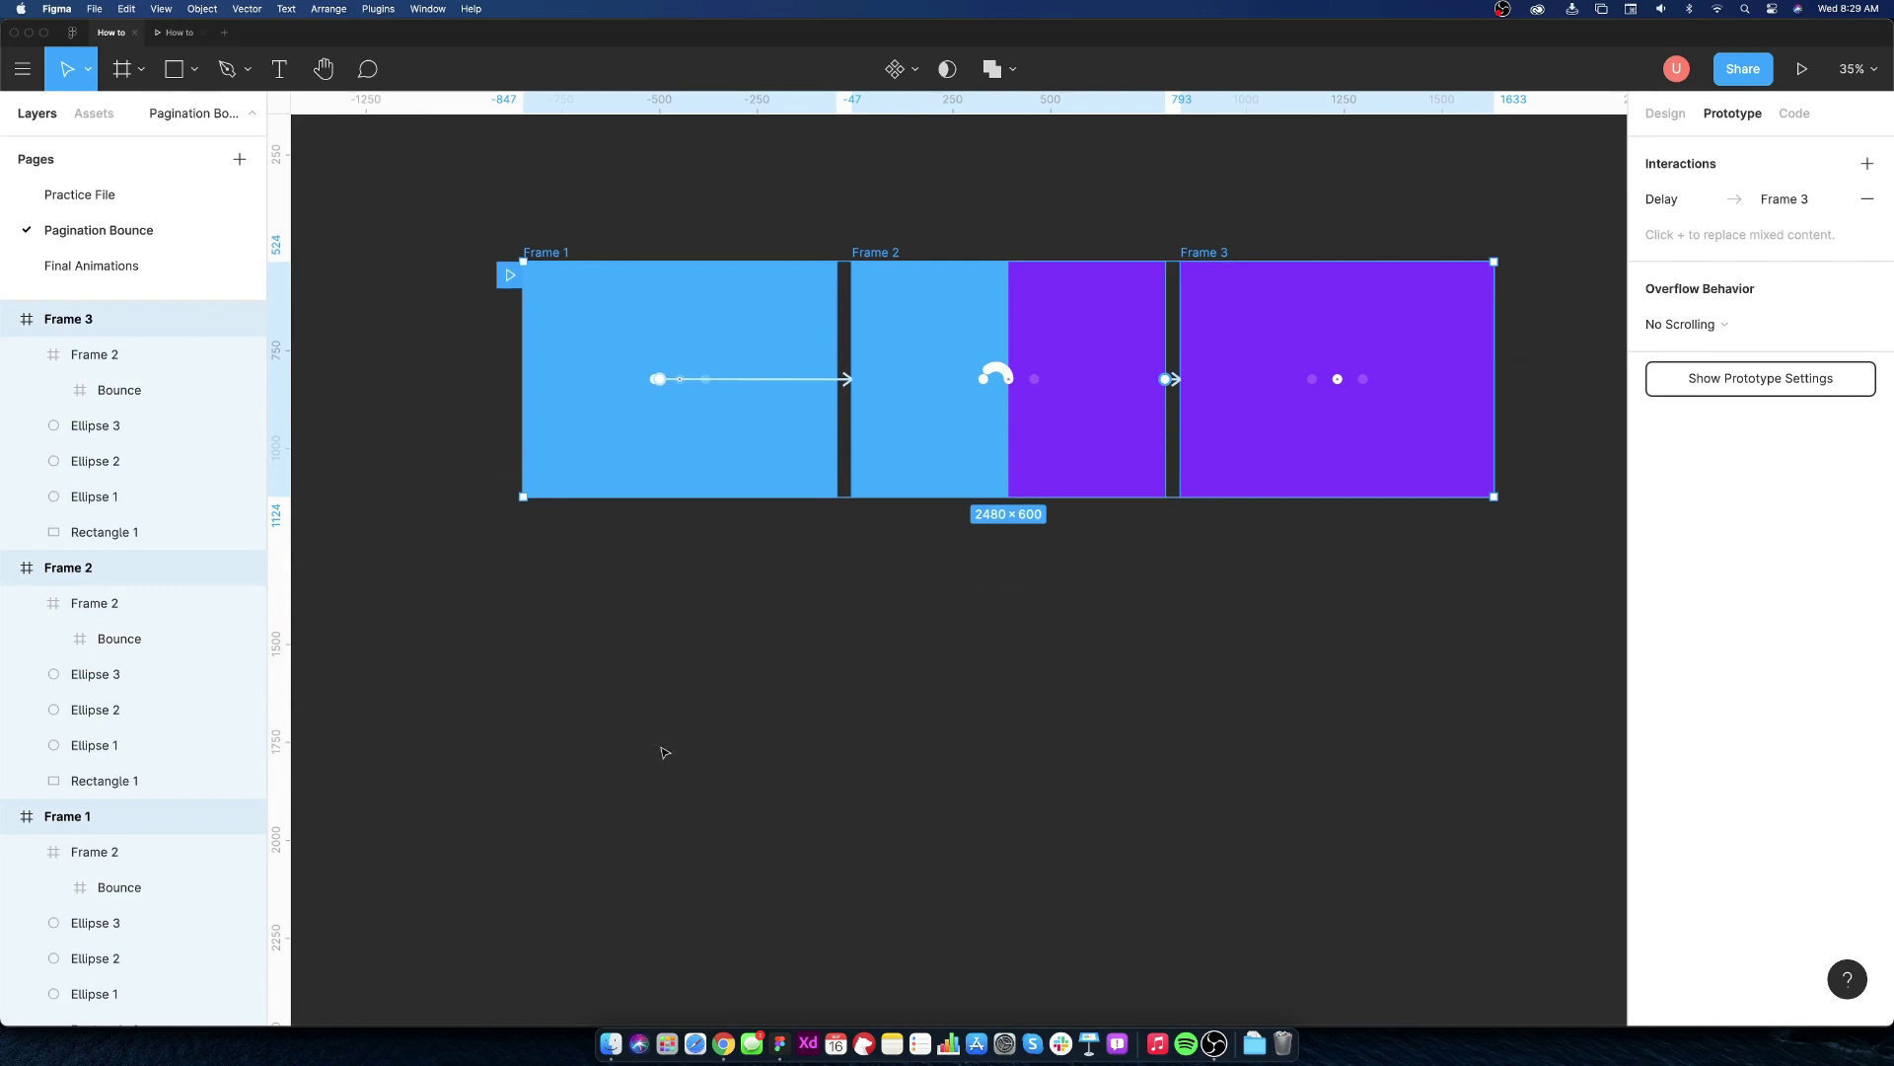
pyautogui.press('super+d')
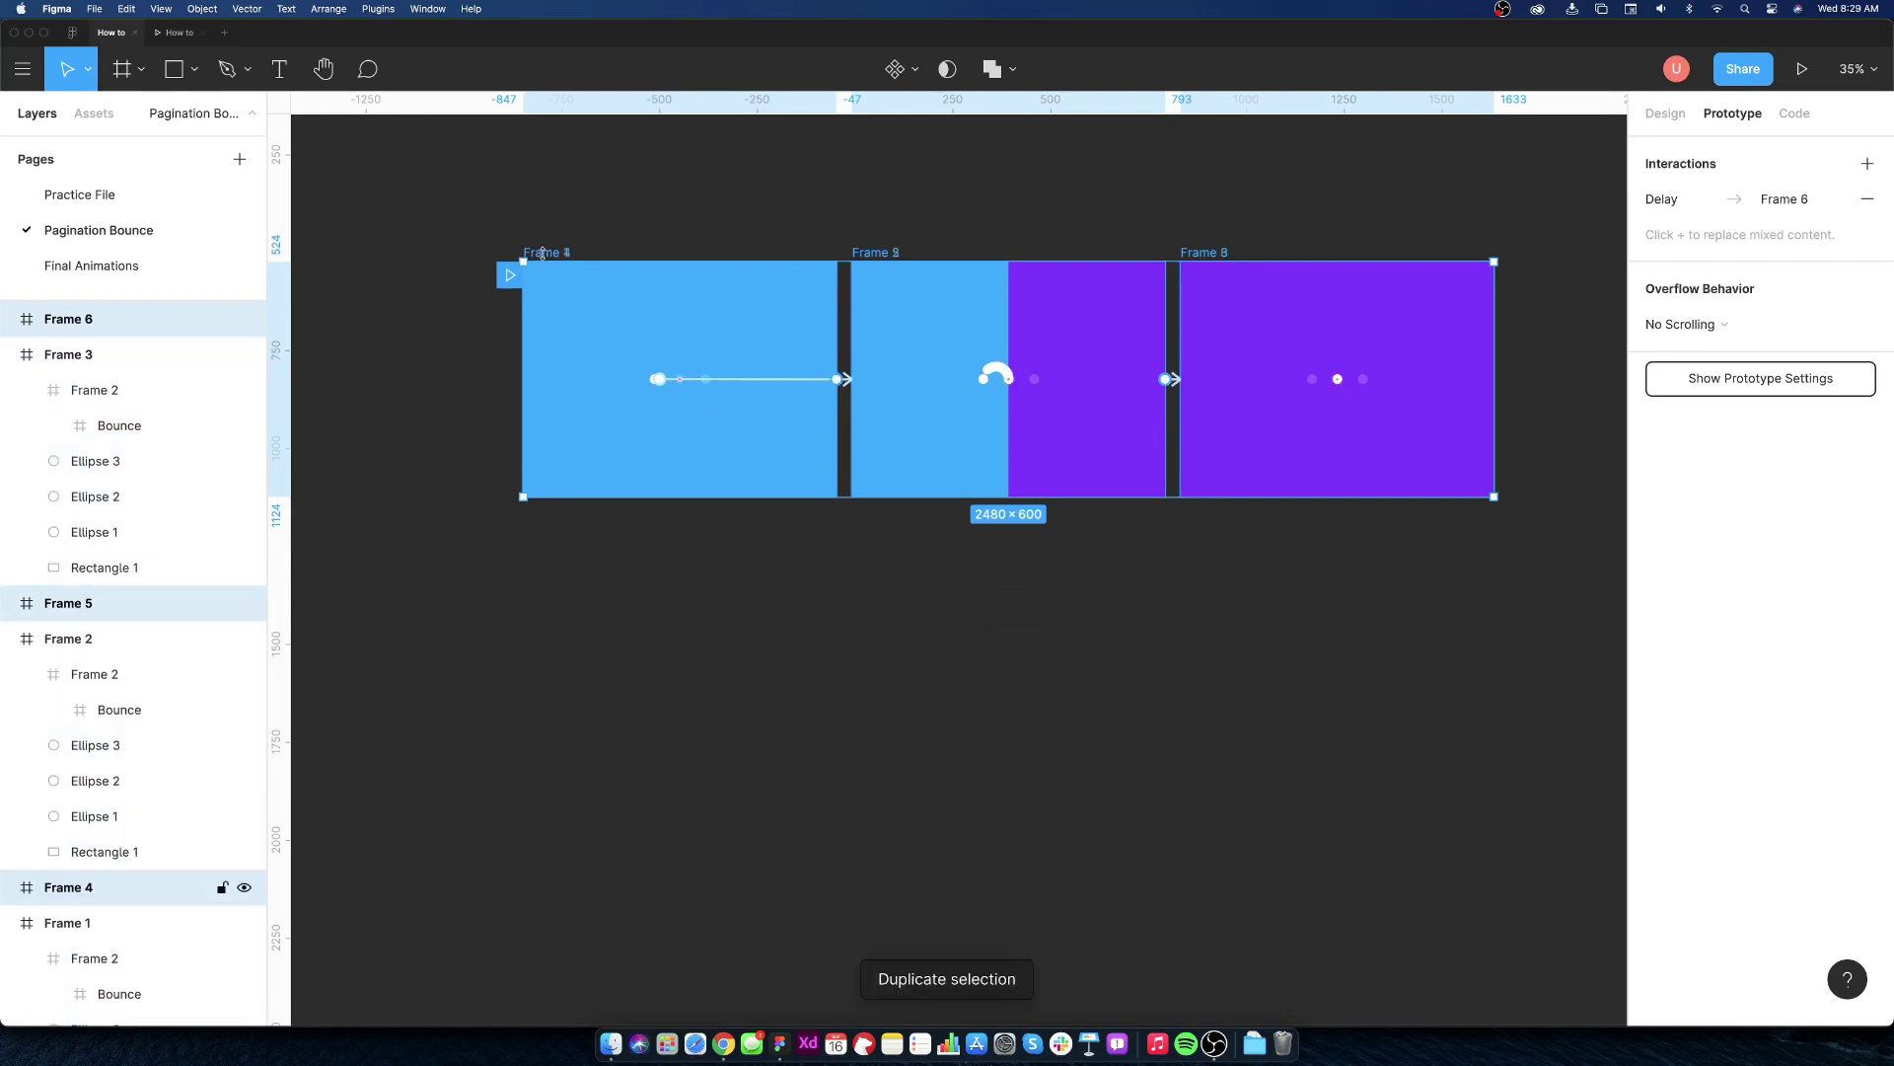
pyautogui.moveTo(547, 257); pyautogui.dragTo(537, 592)
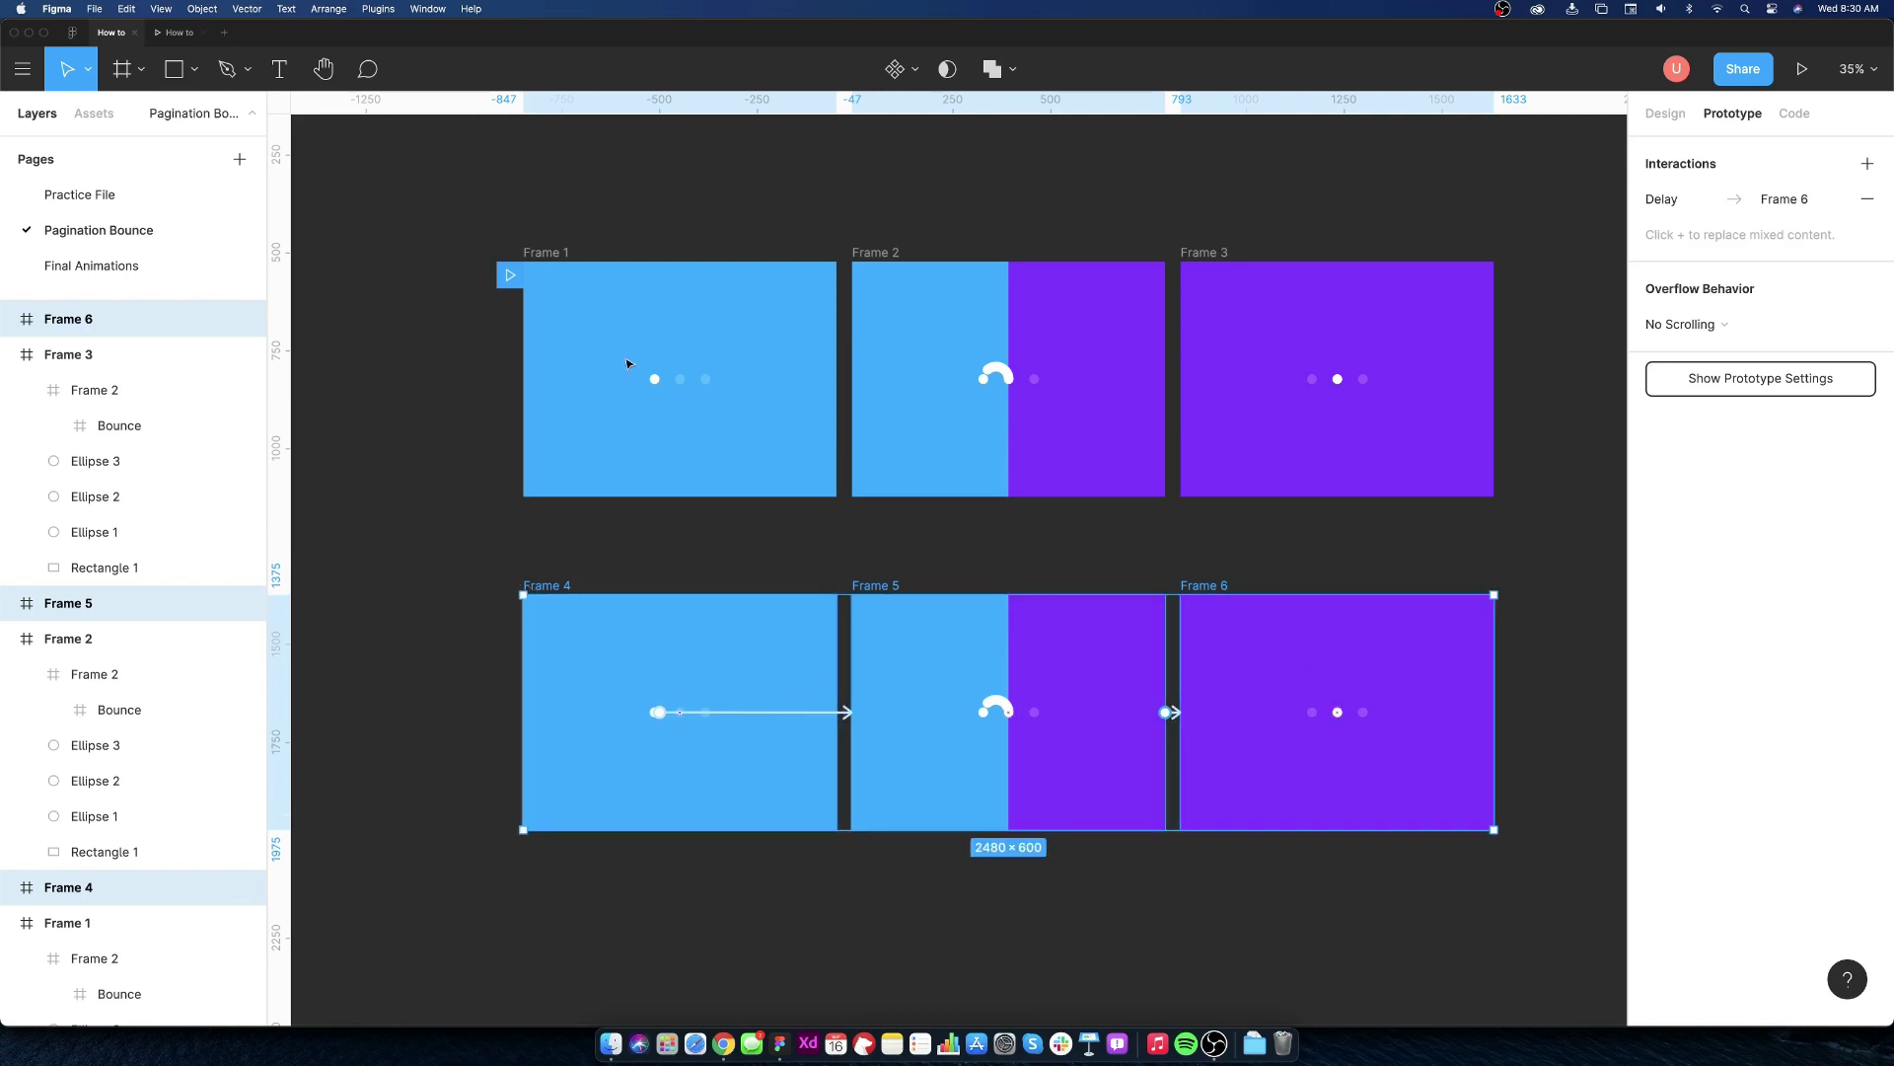
pyautogui.press('Escape')
pyautogui.click(859, 603)
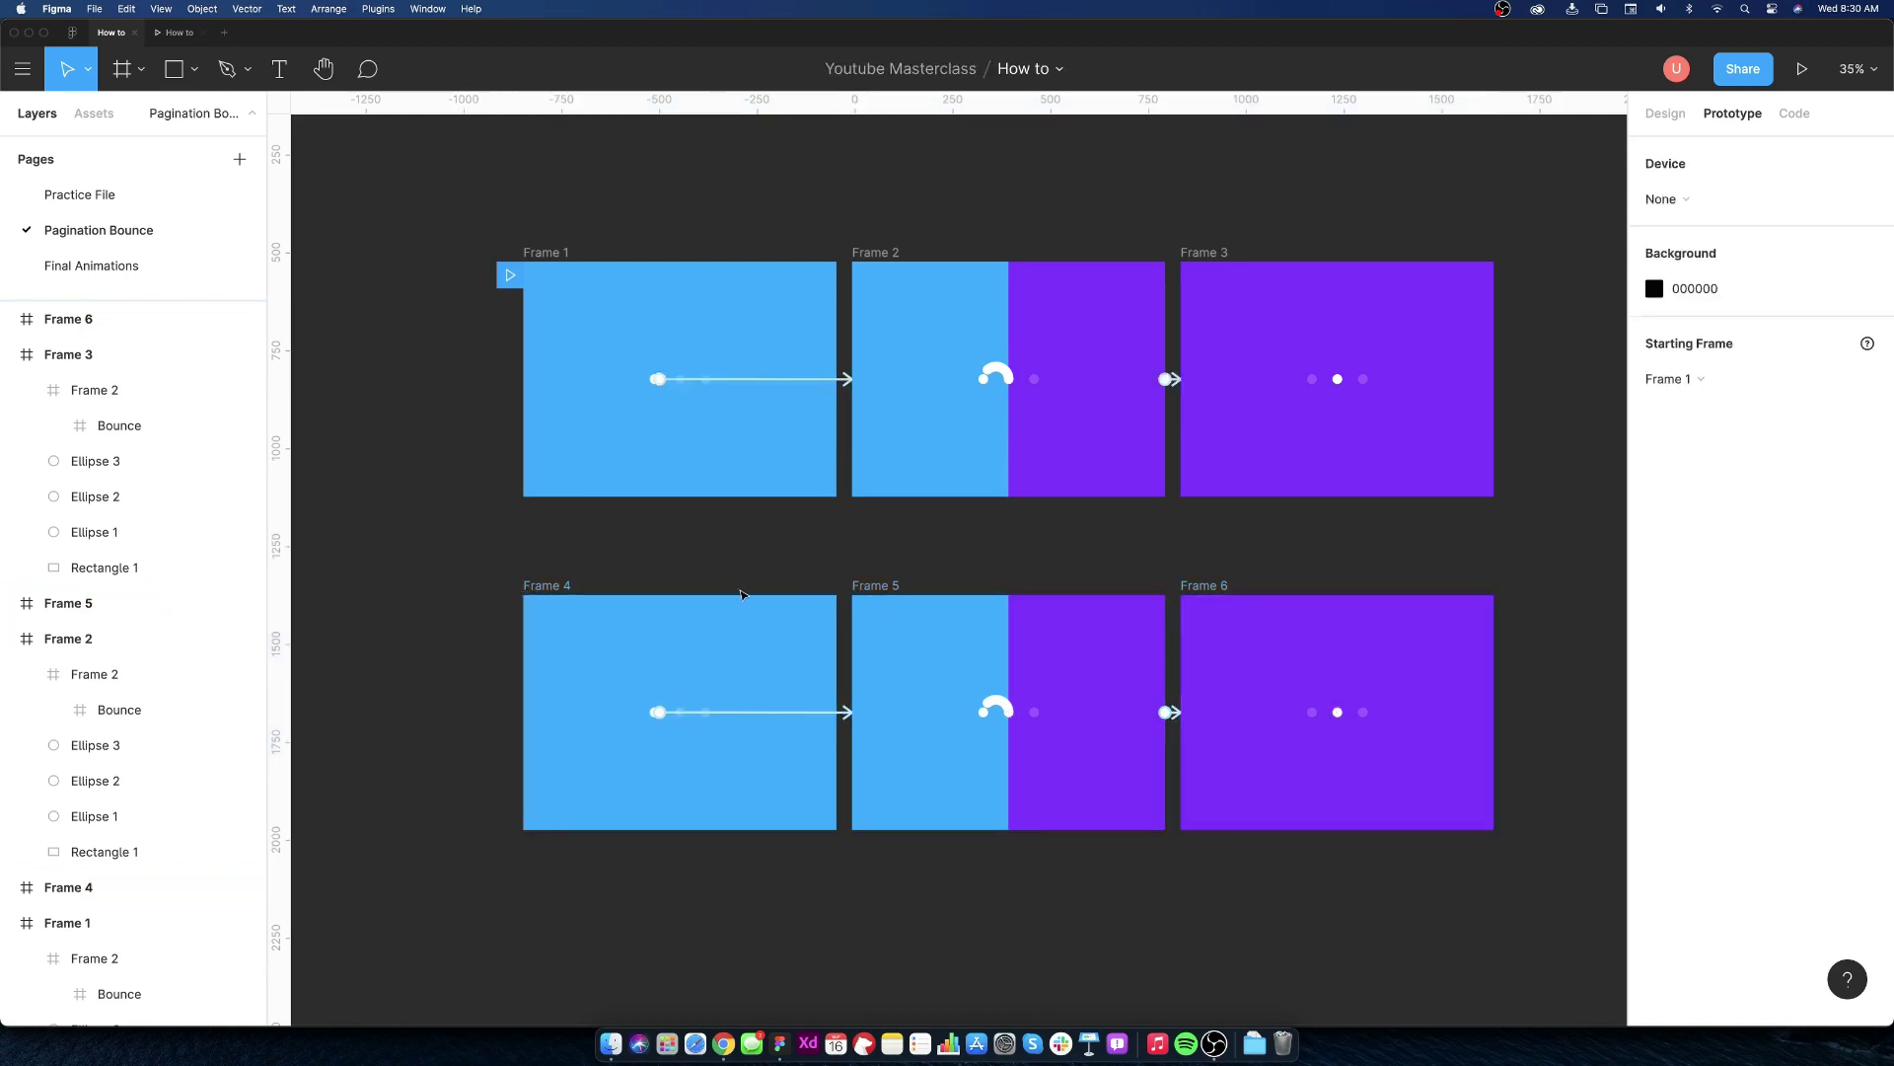
# - Set Frame 4's fill to Frame 3's purple using the eyedropper
pyautogui.click(1666, 114)
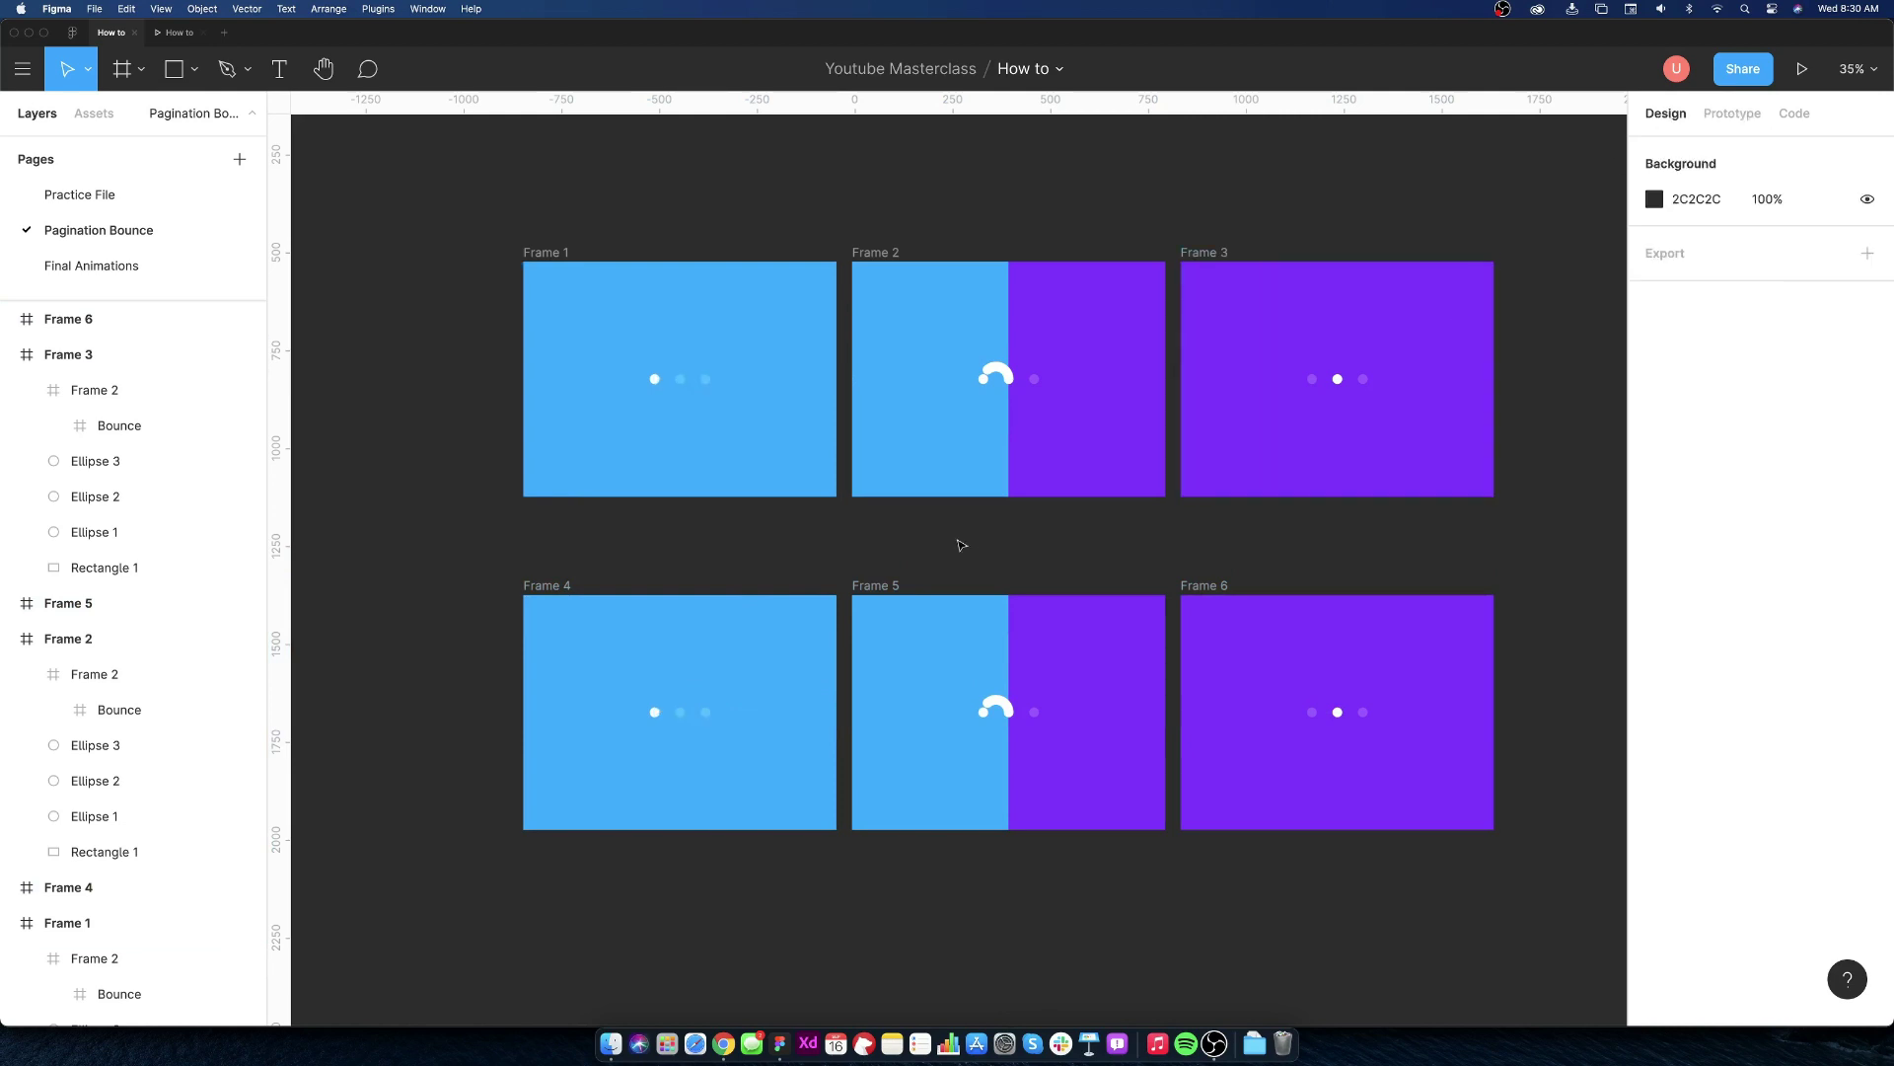
pyautogui.click(545, 586)
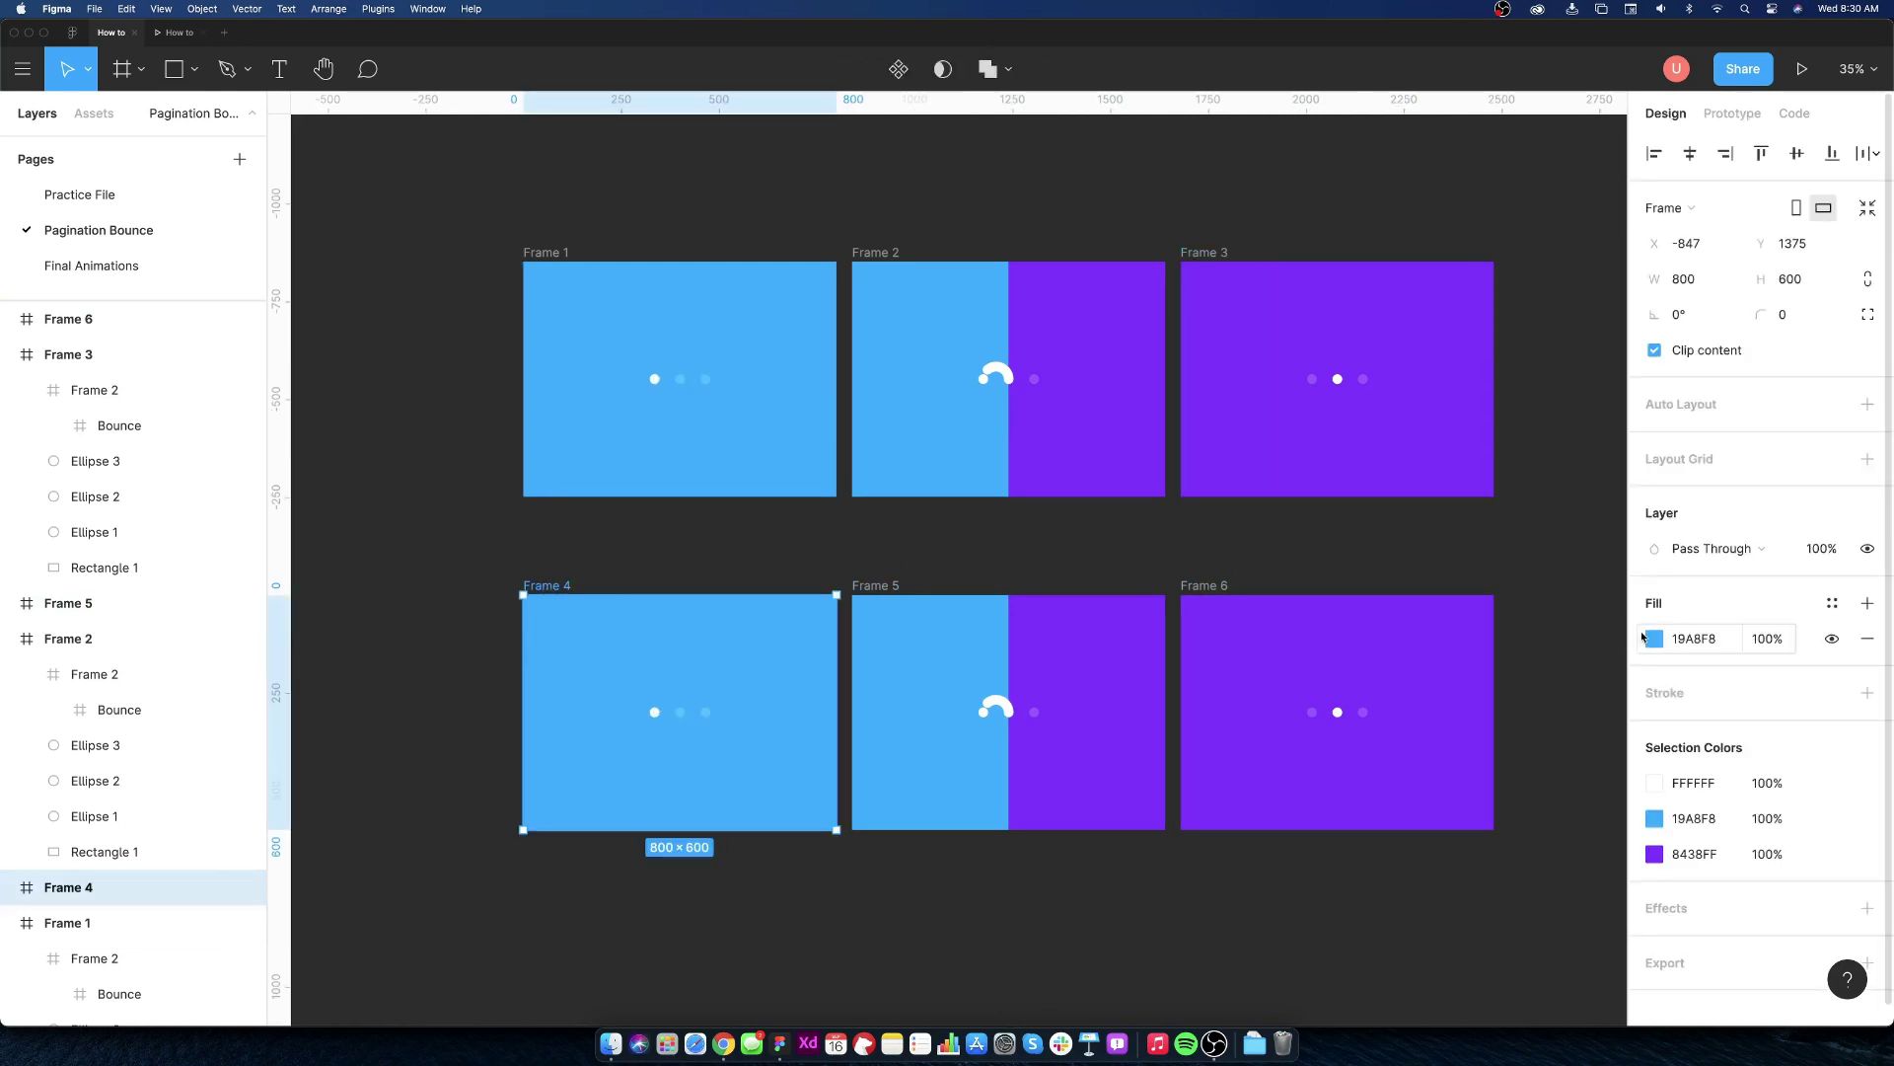
pyautogui.click(1656, 640)
pyautogui.click(1391, 776)
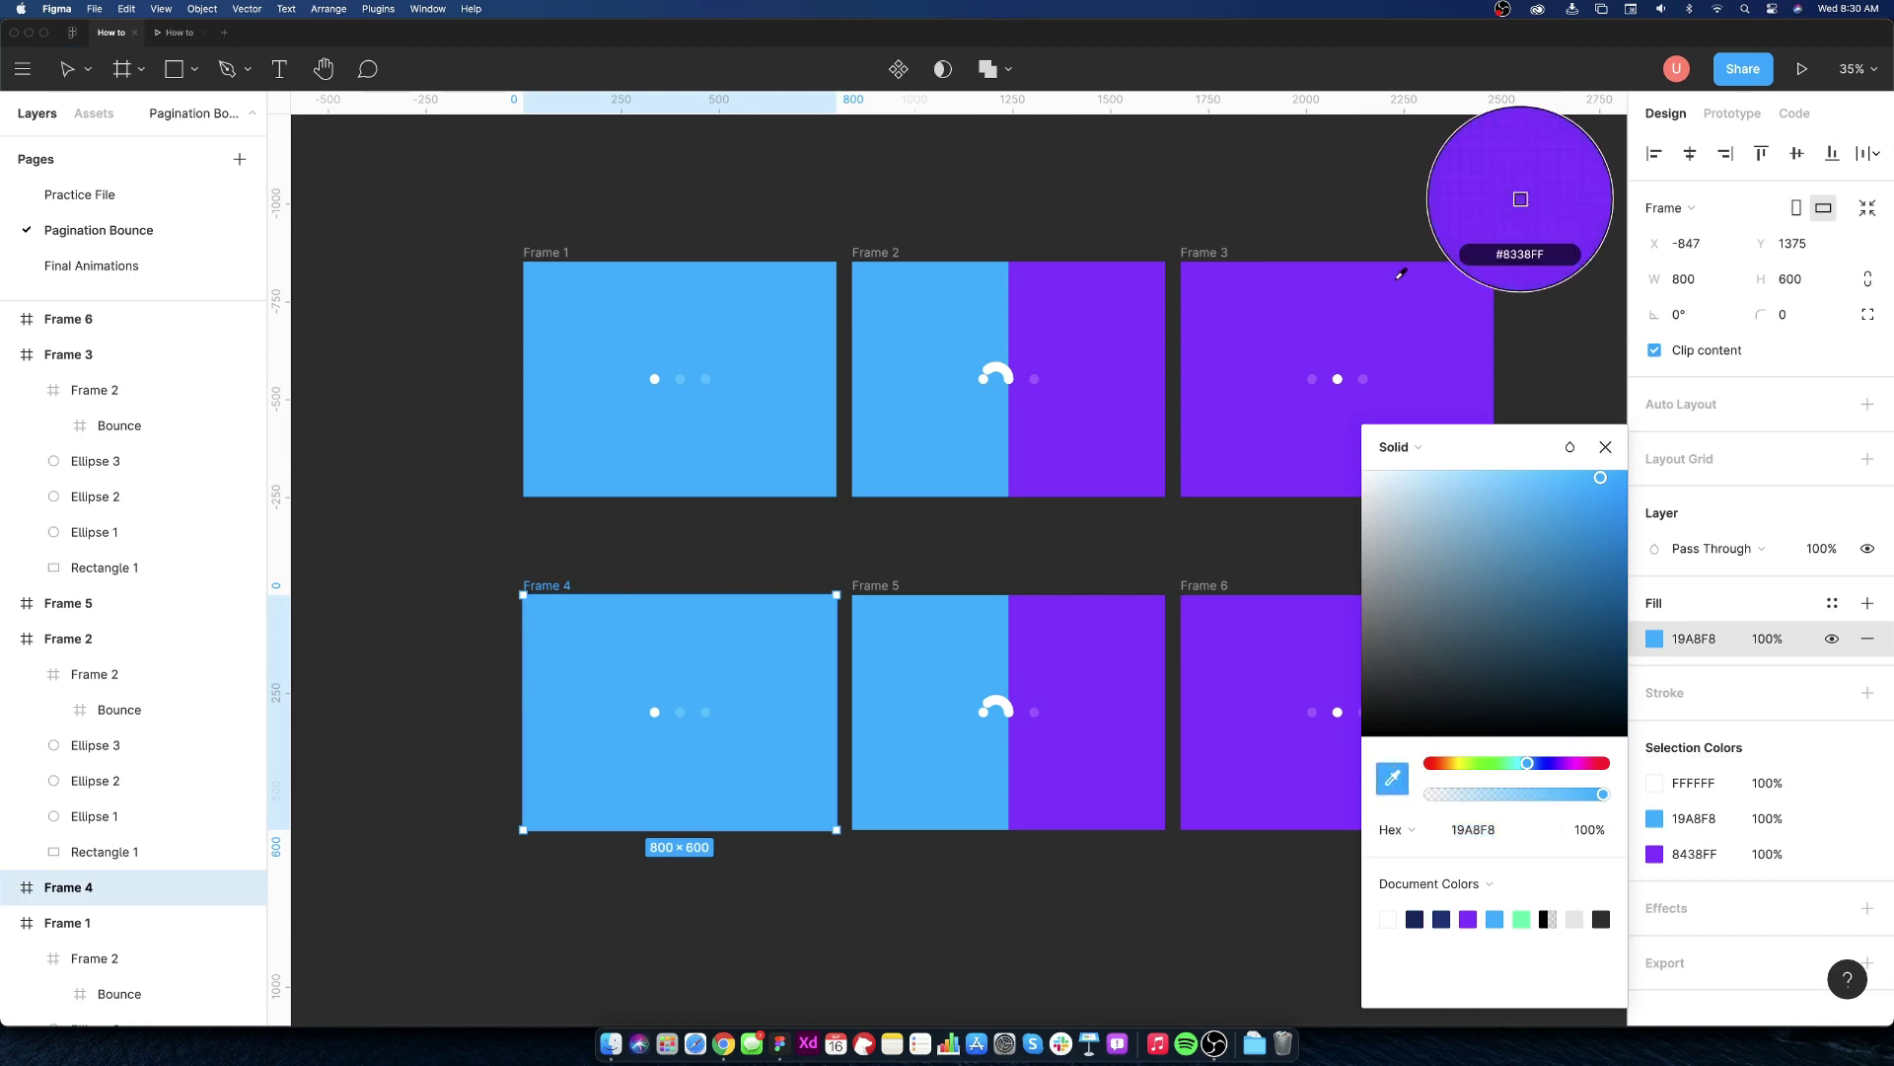
pyautogui.click(1427, 323)
pyautogui.click(1028, 559)
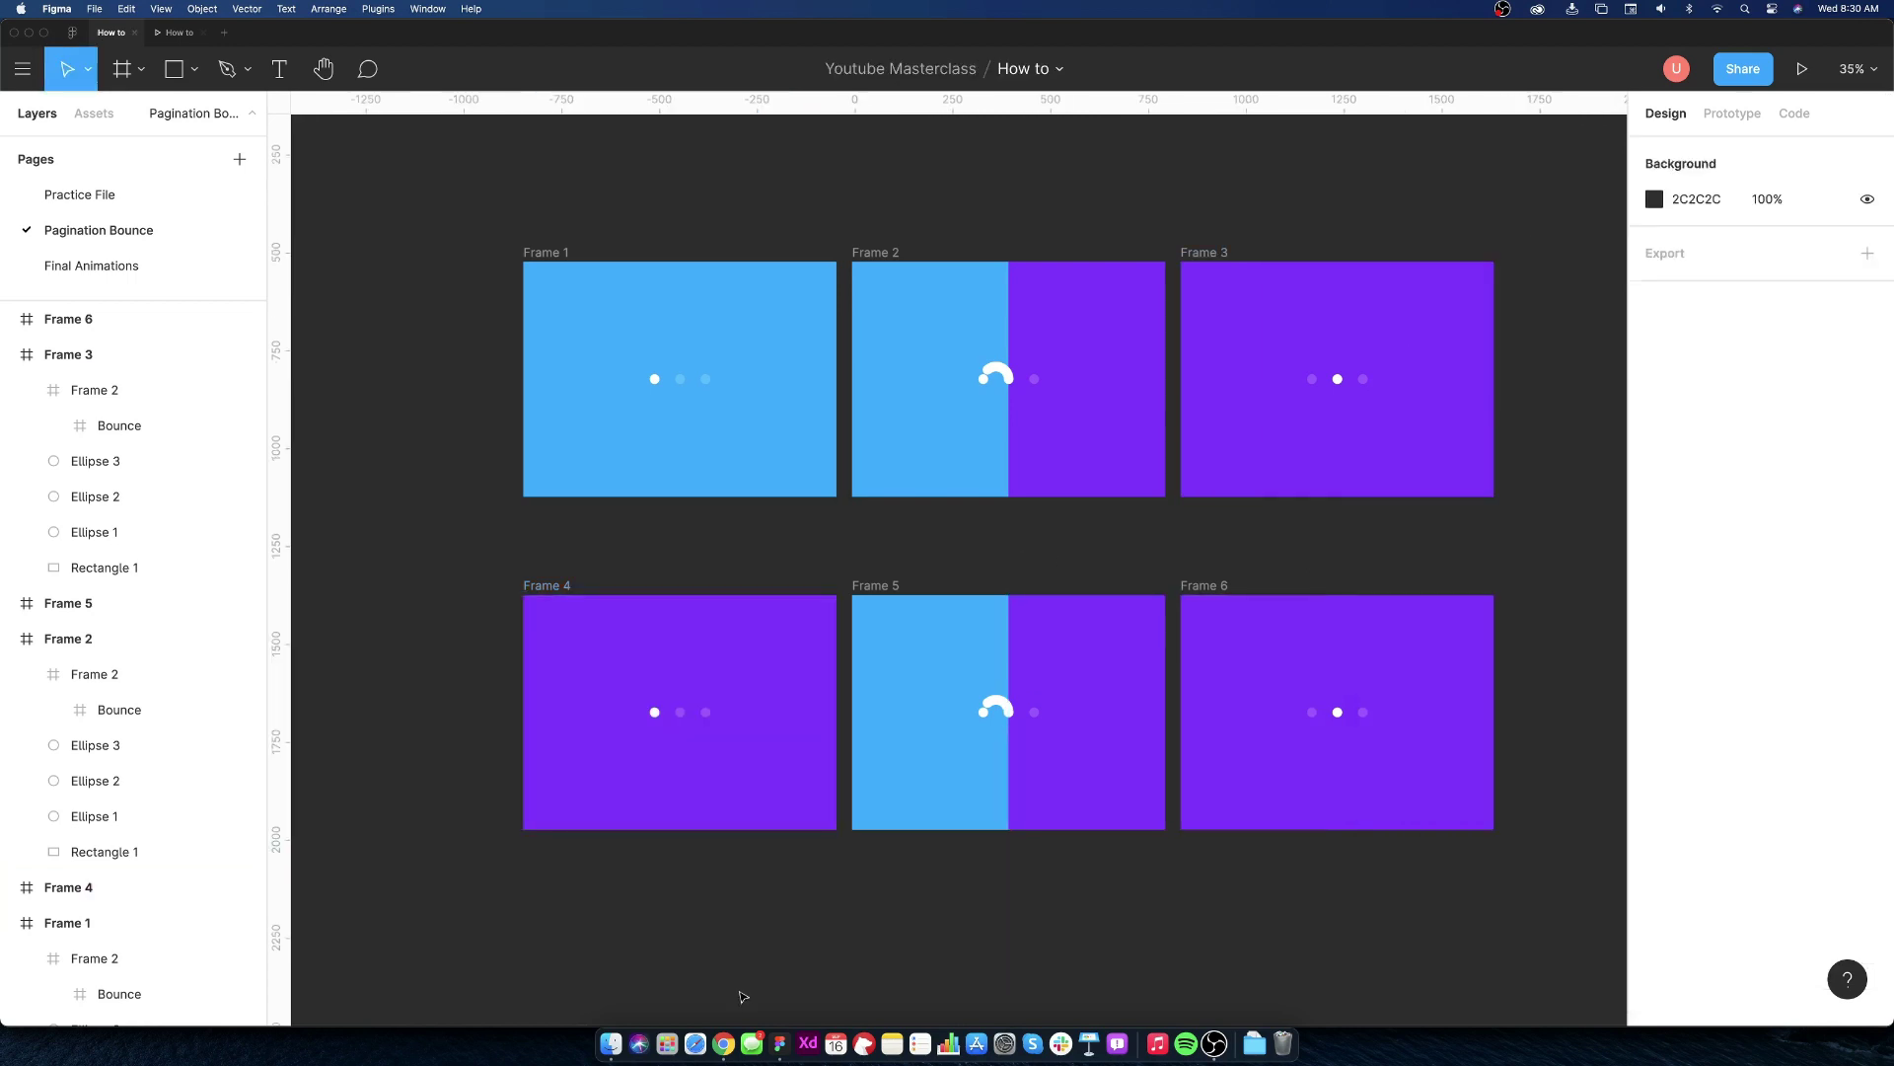
pyautogui.click(724, 1041)
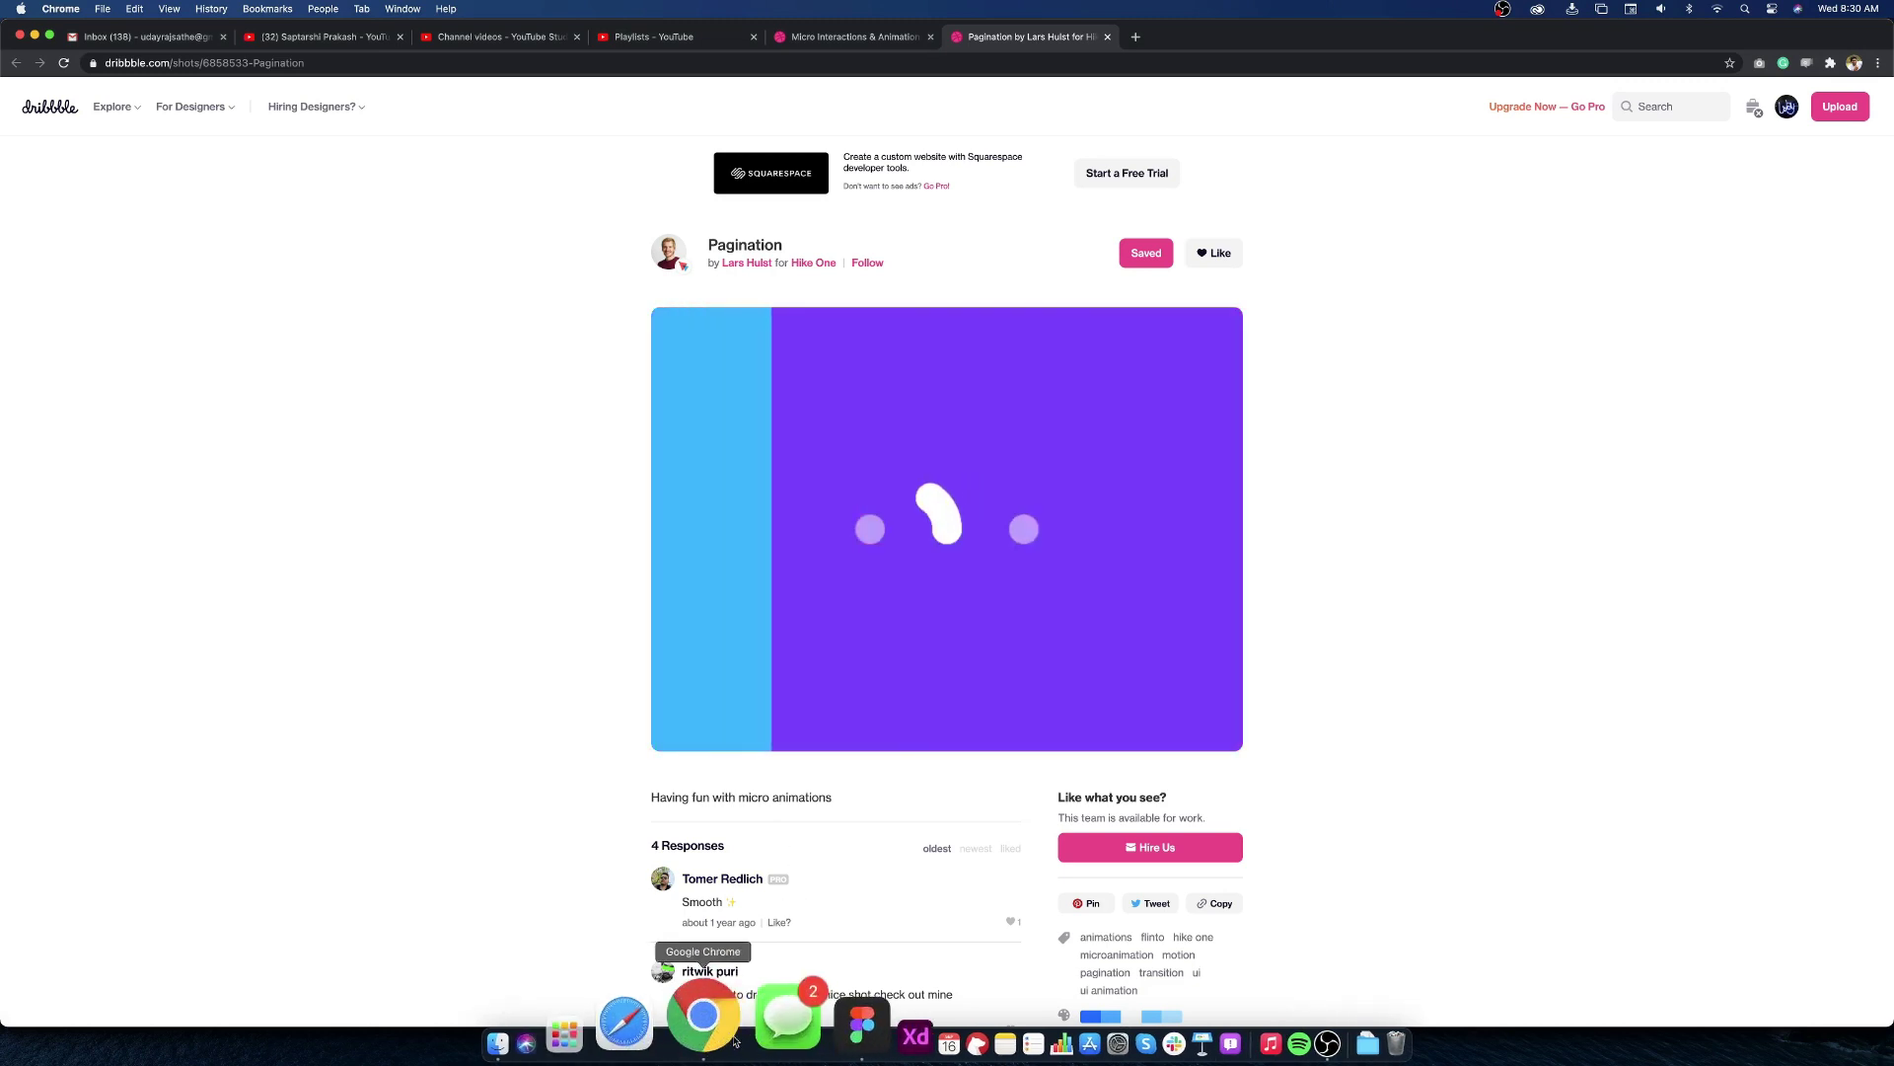
# - Shift the fill hue of Rectangle 1 in Frames 5 and 6 from purple to pink
pyautogui.click(851, 1021)
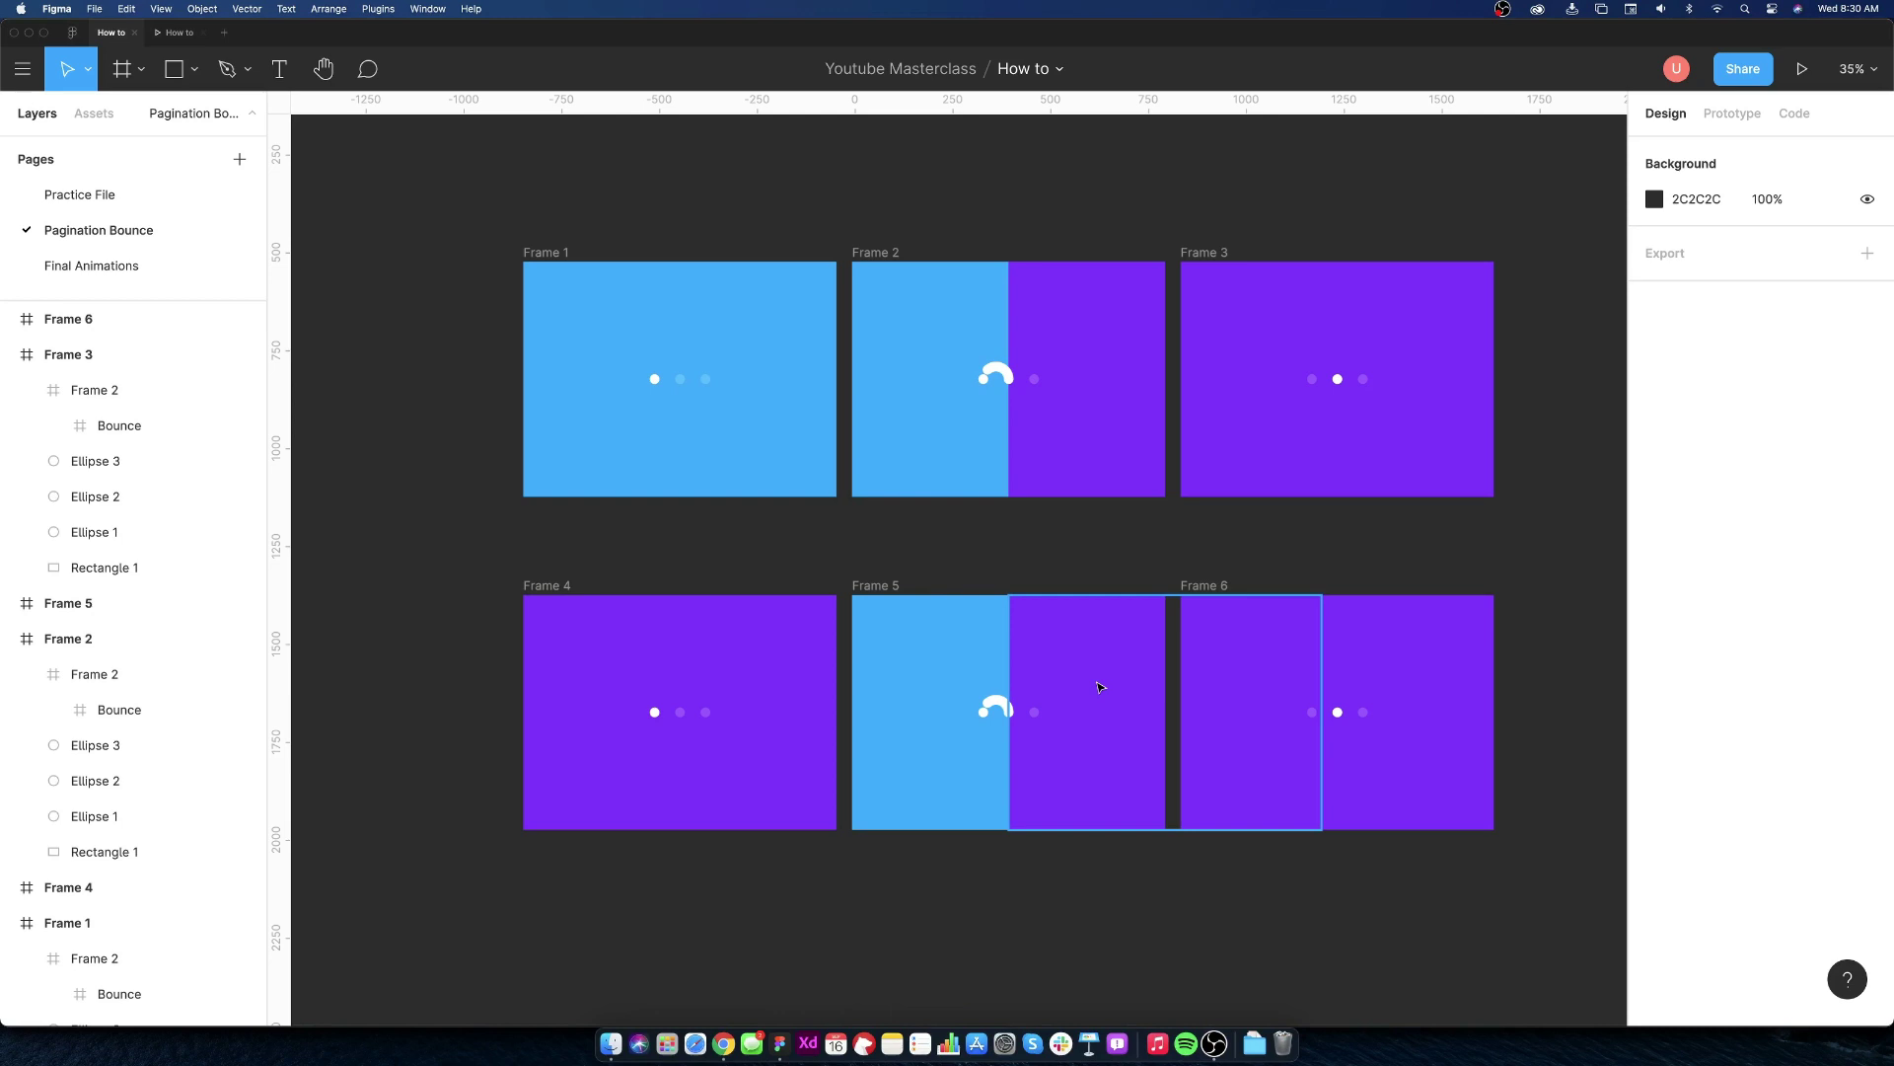
pyautogui.click(842, 653)
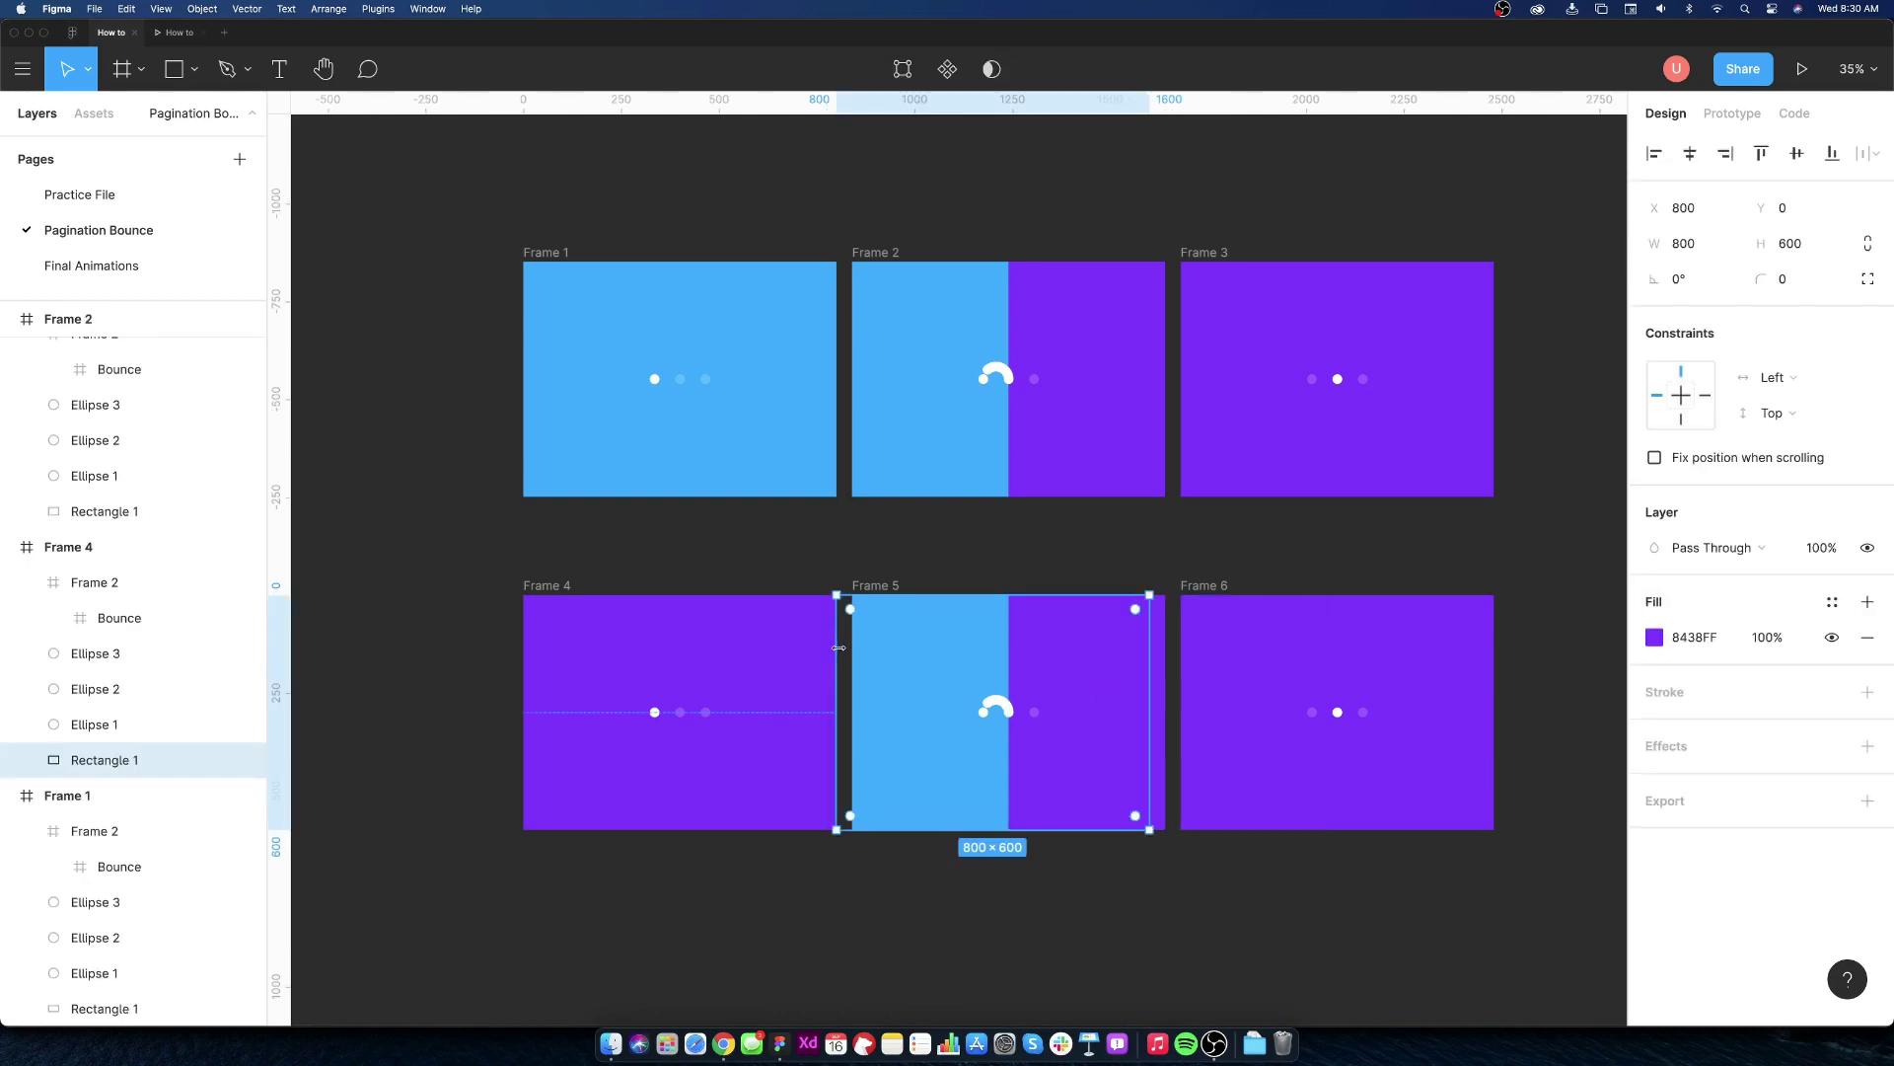
pyautogui.keyDown('shift'); pyautogui.click(1432, 652); pyautogui.keyUp('shift')
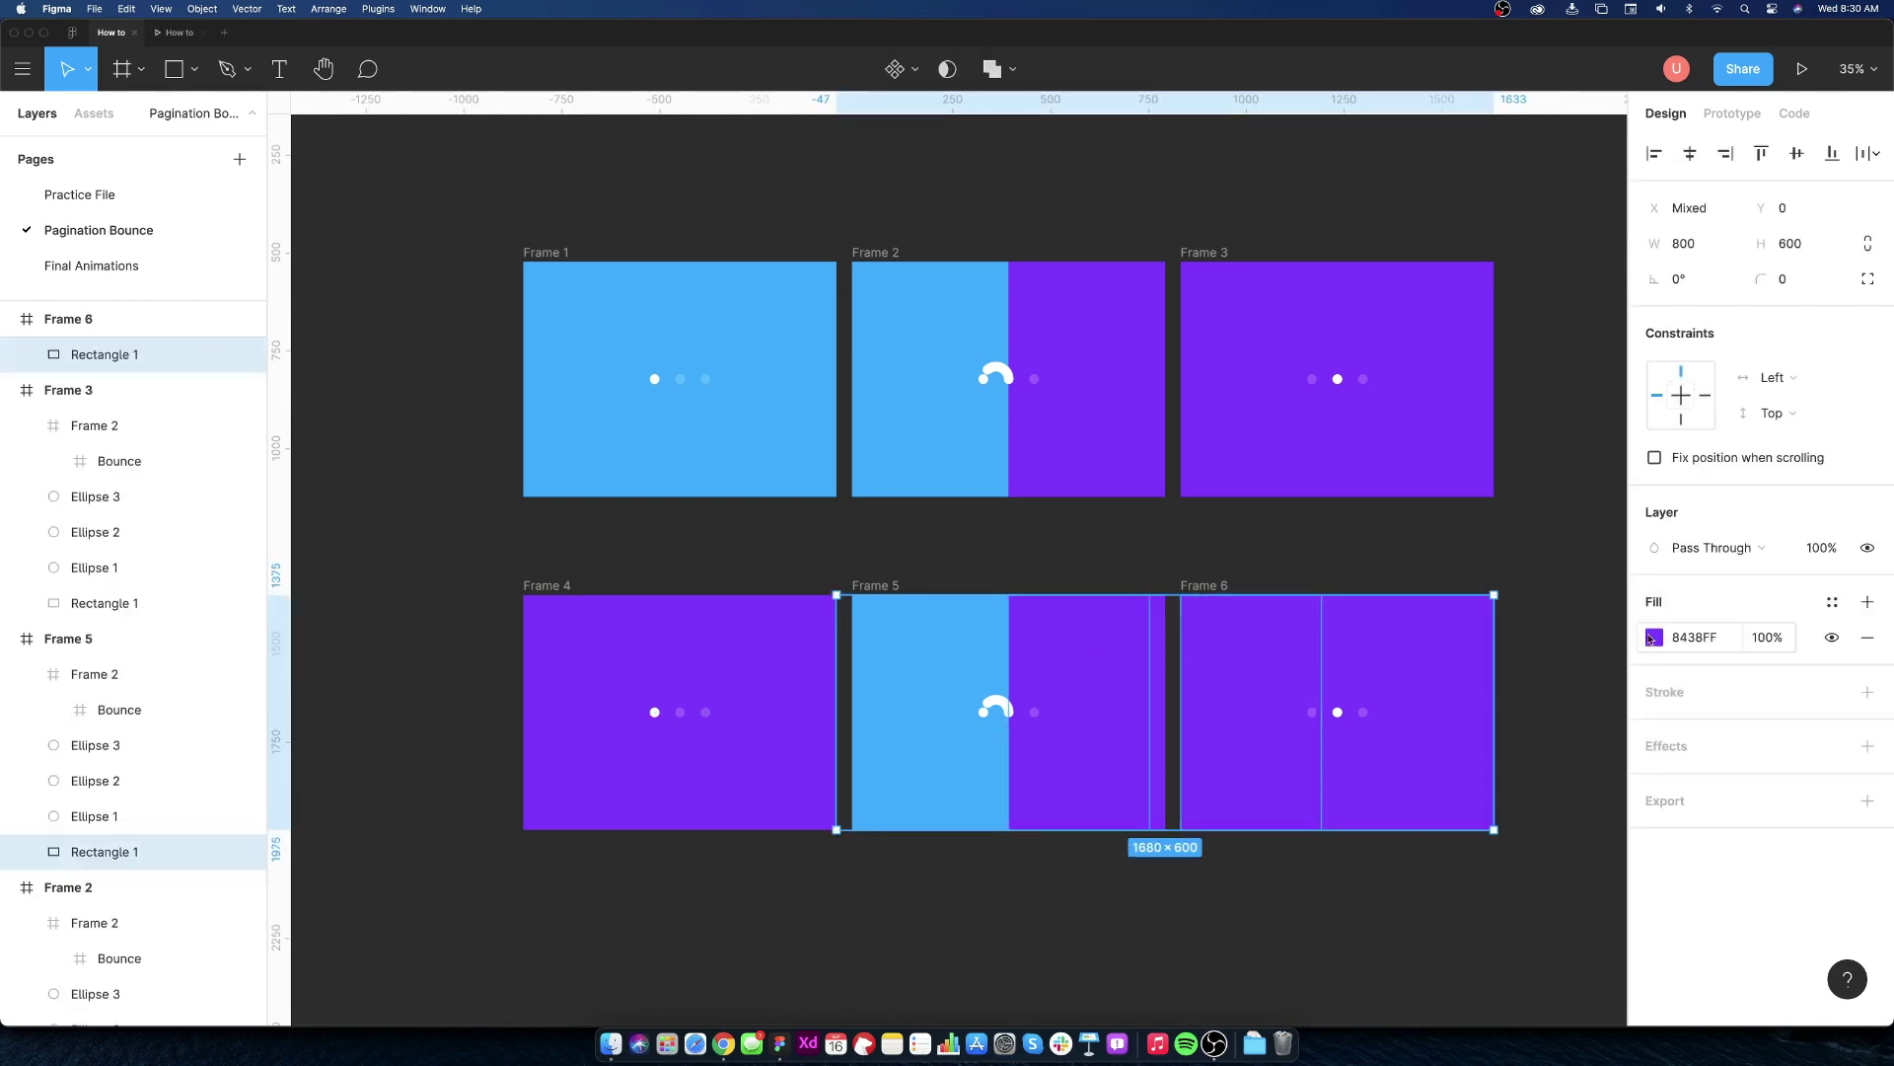
pyautogui.click(1655, 636)
pyautogui.moveTo(1562, 764); pyautogui.dragTo(1587, 766)
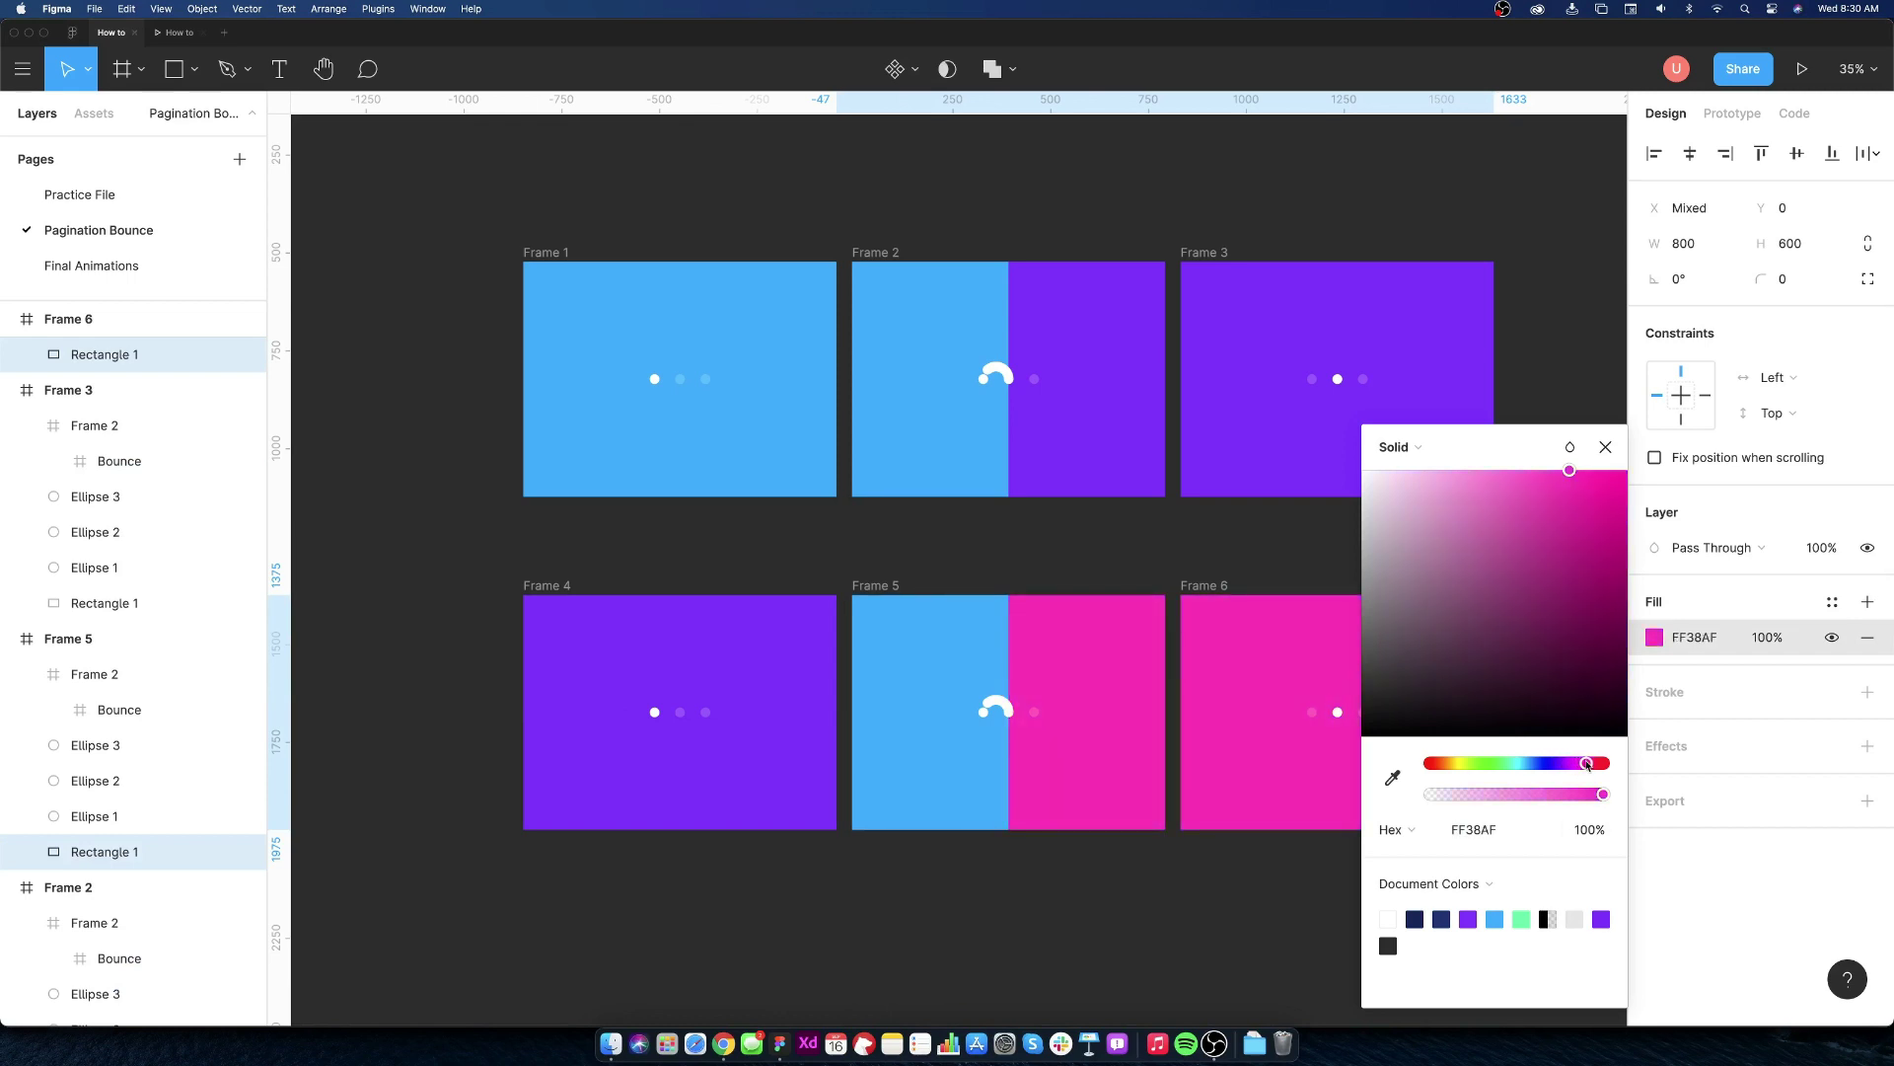
# - Set Frame 4's first dot (Ellipse 1) to 20% layer opacity
pyautogui.click(666, 769)
pyautogui.scroll(3, 677, 735)
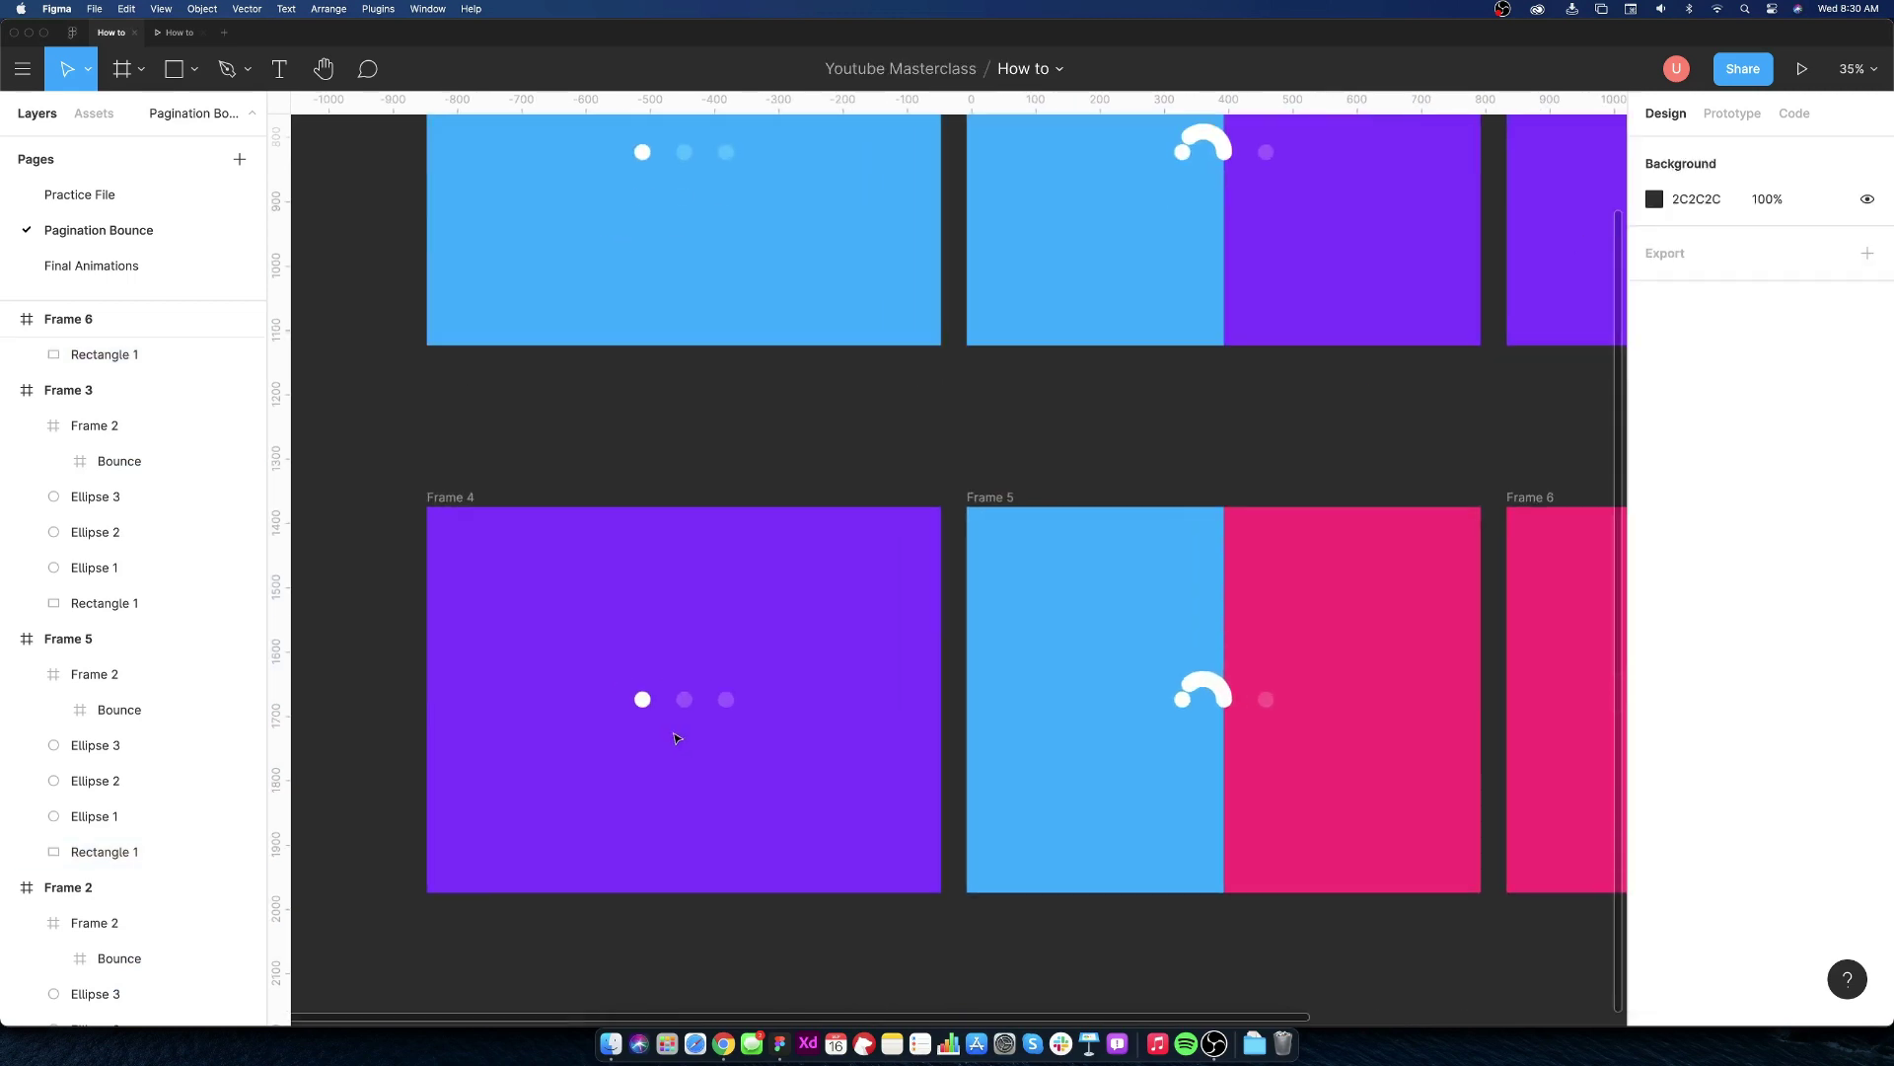
pyautogui.click(689, 709)
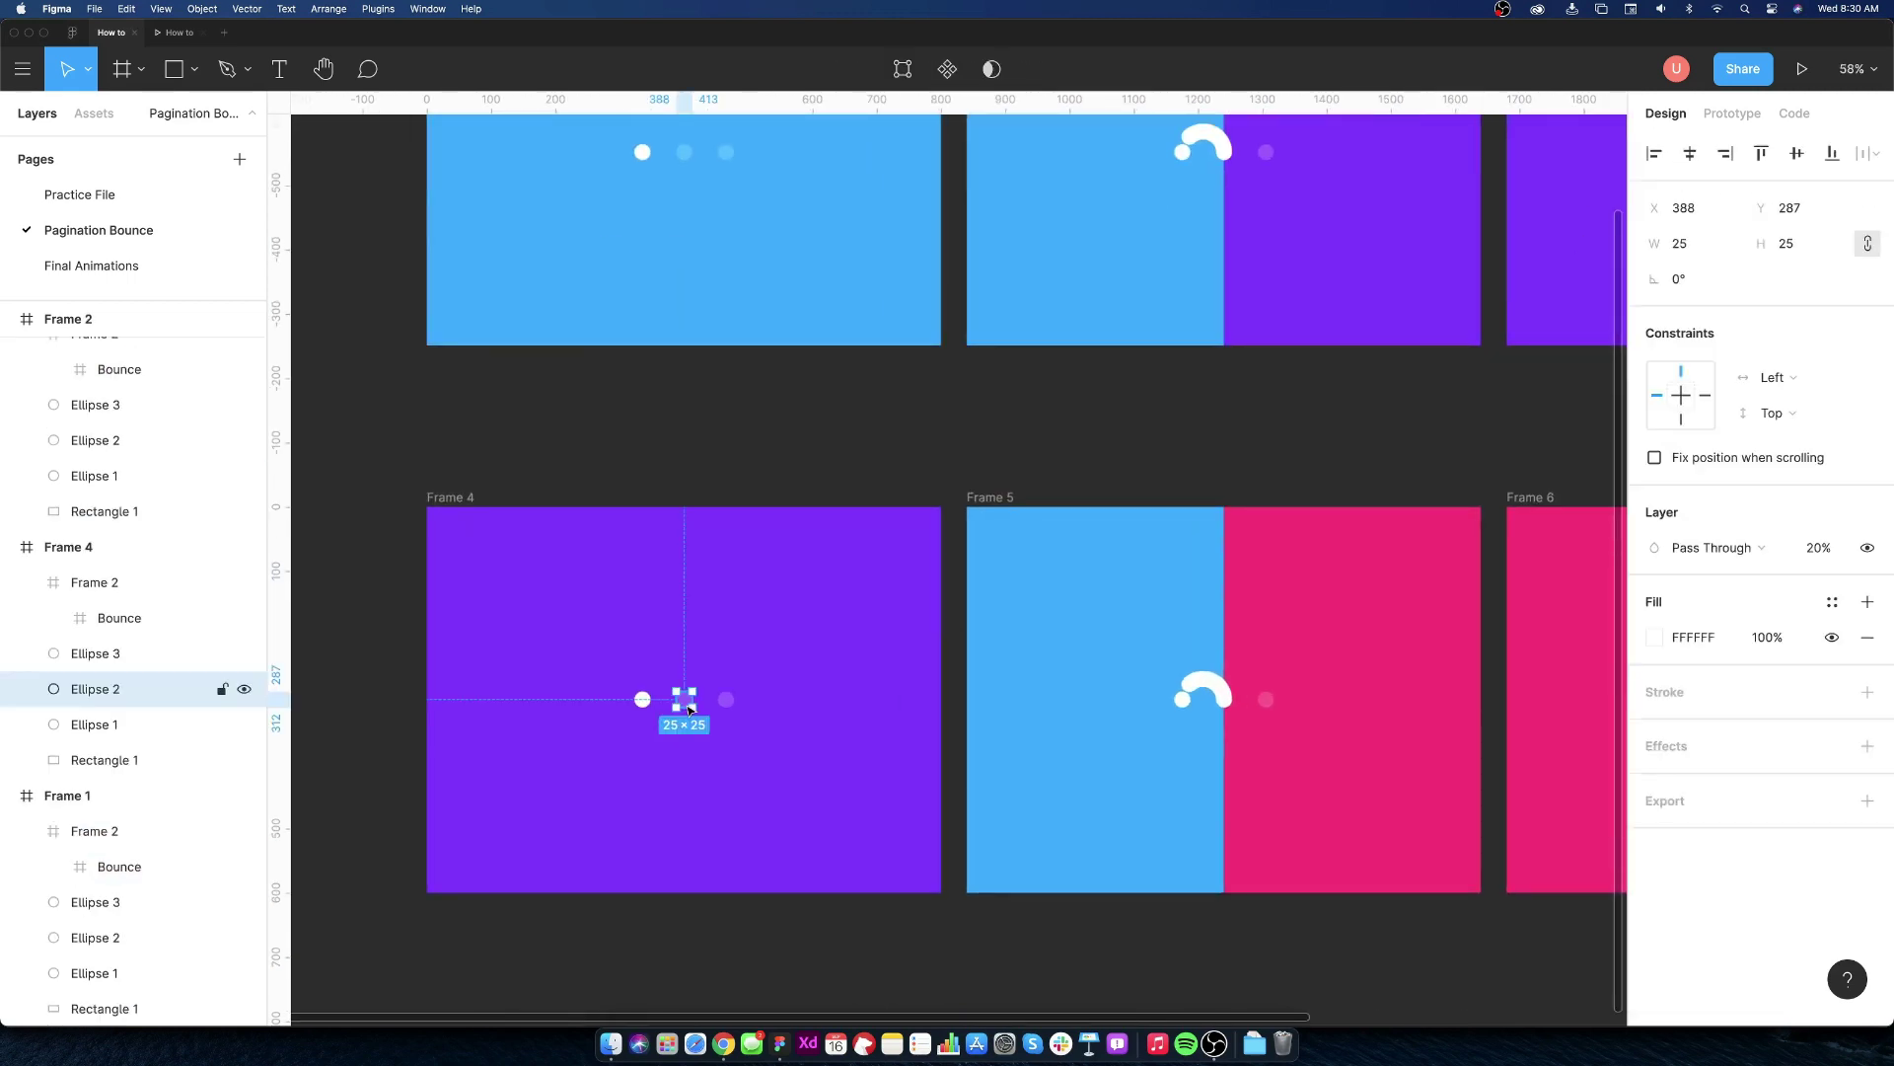
pyautogui.click(654, 684)
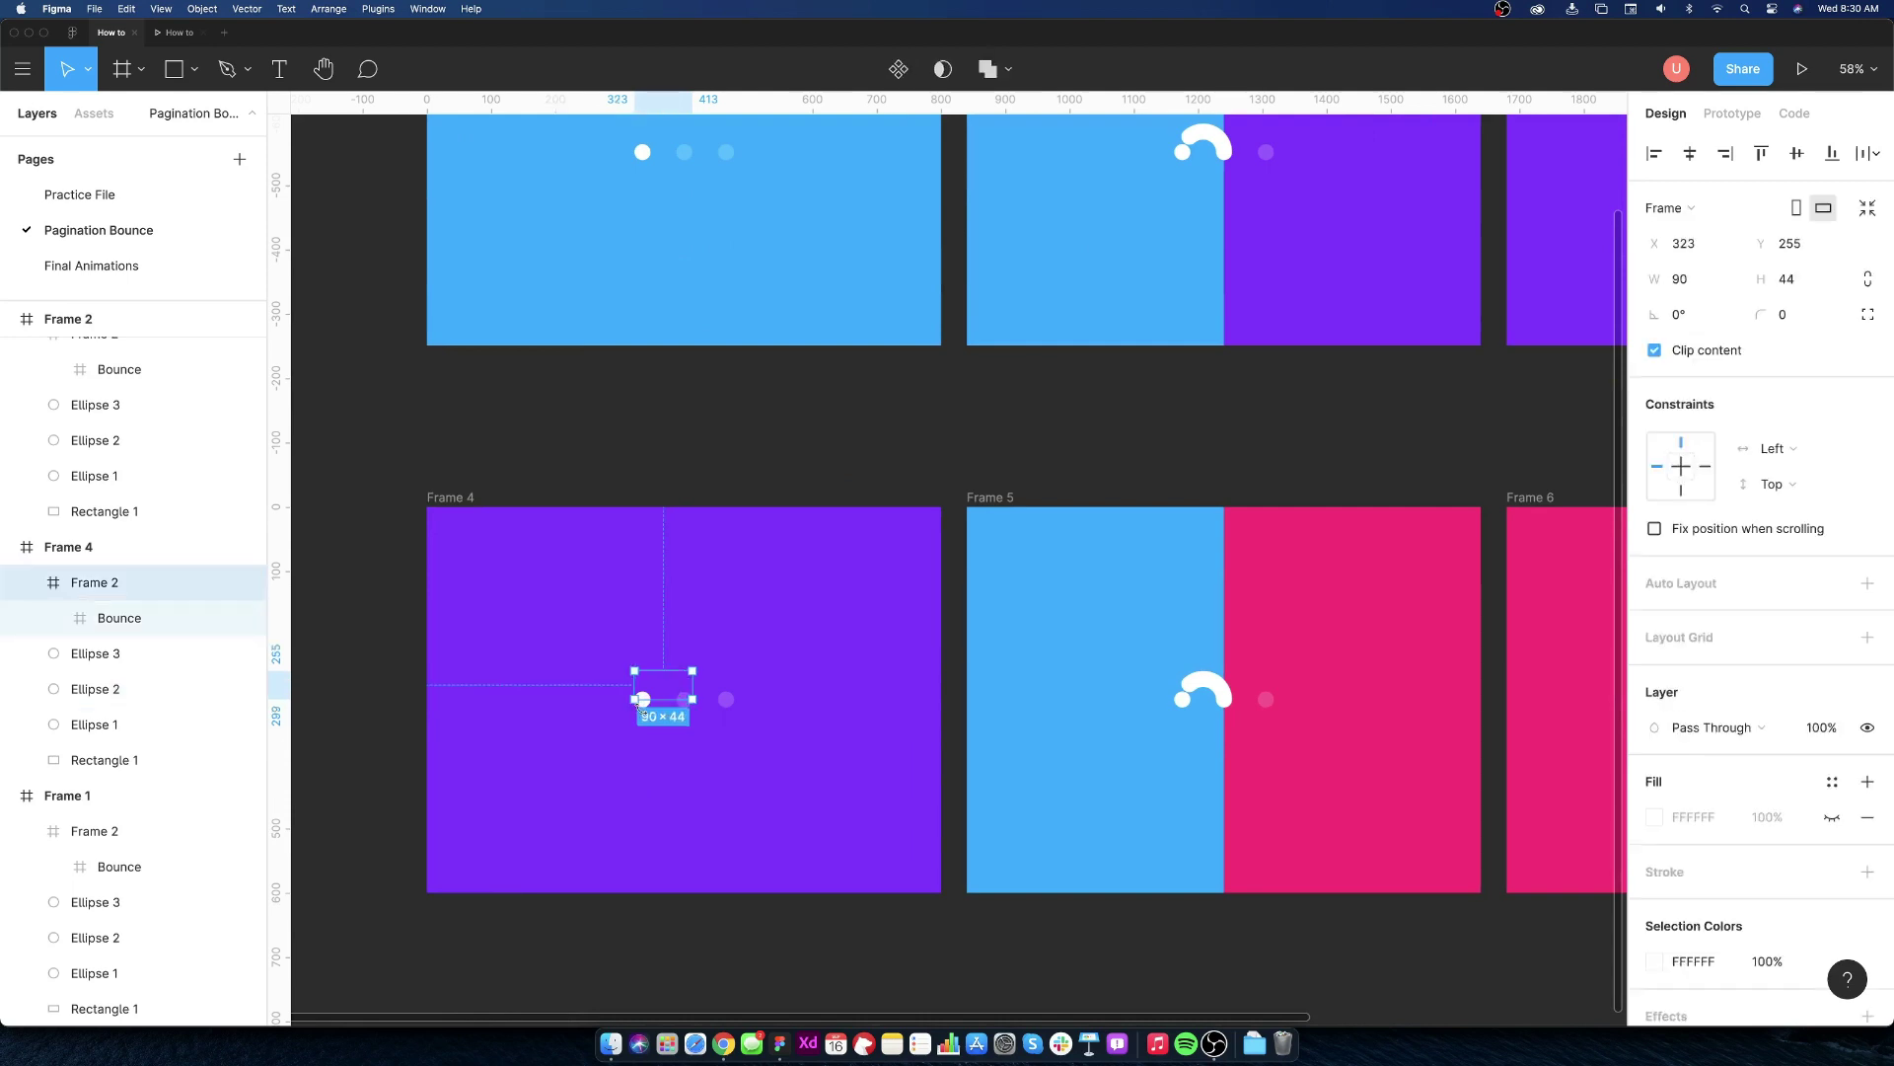
pyautogui.click(651, 740)
pyautogui.scroll(5, 652, 711)
pyautogui.click(637, 689)
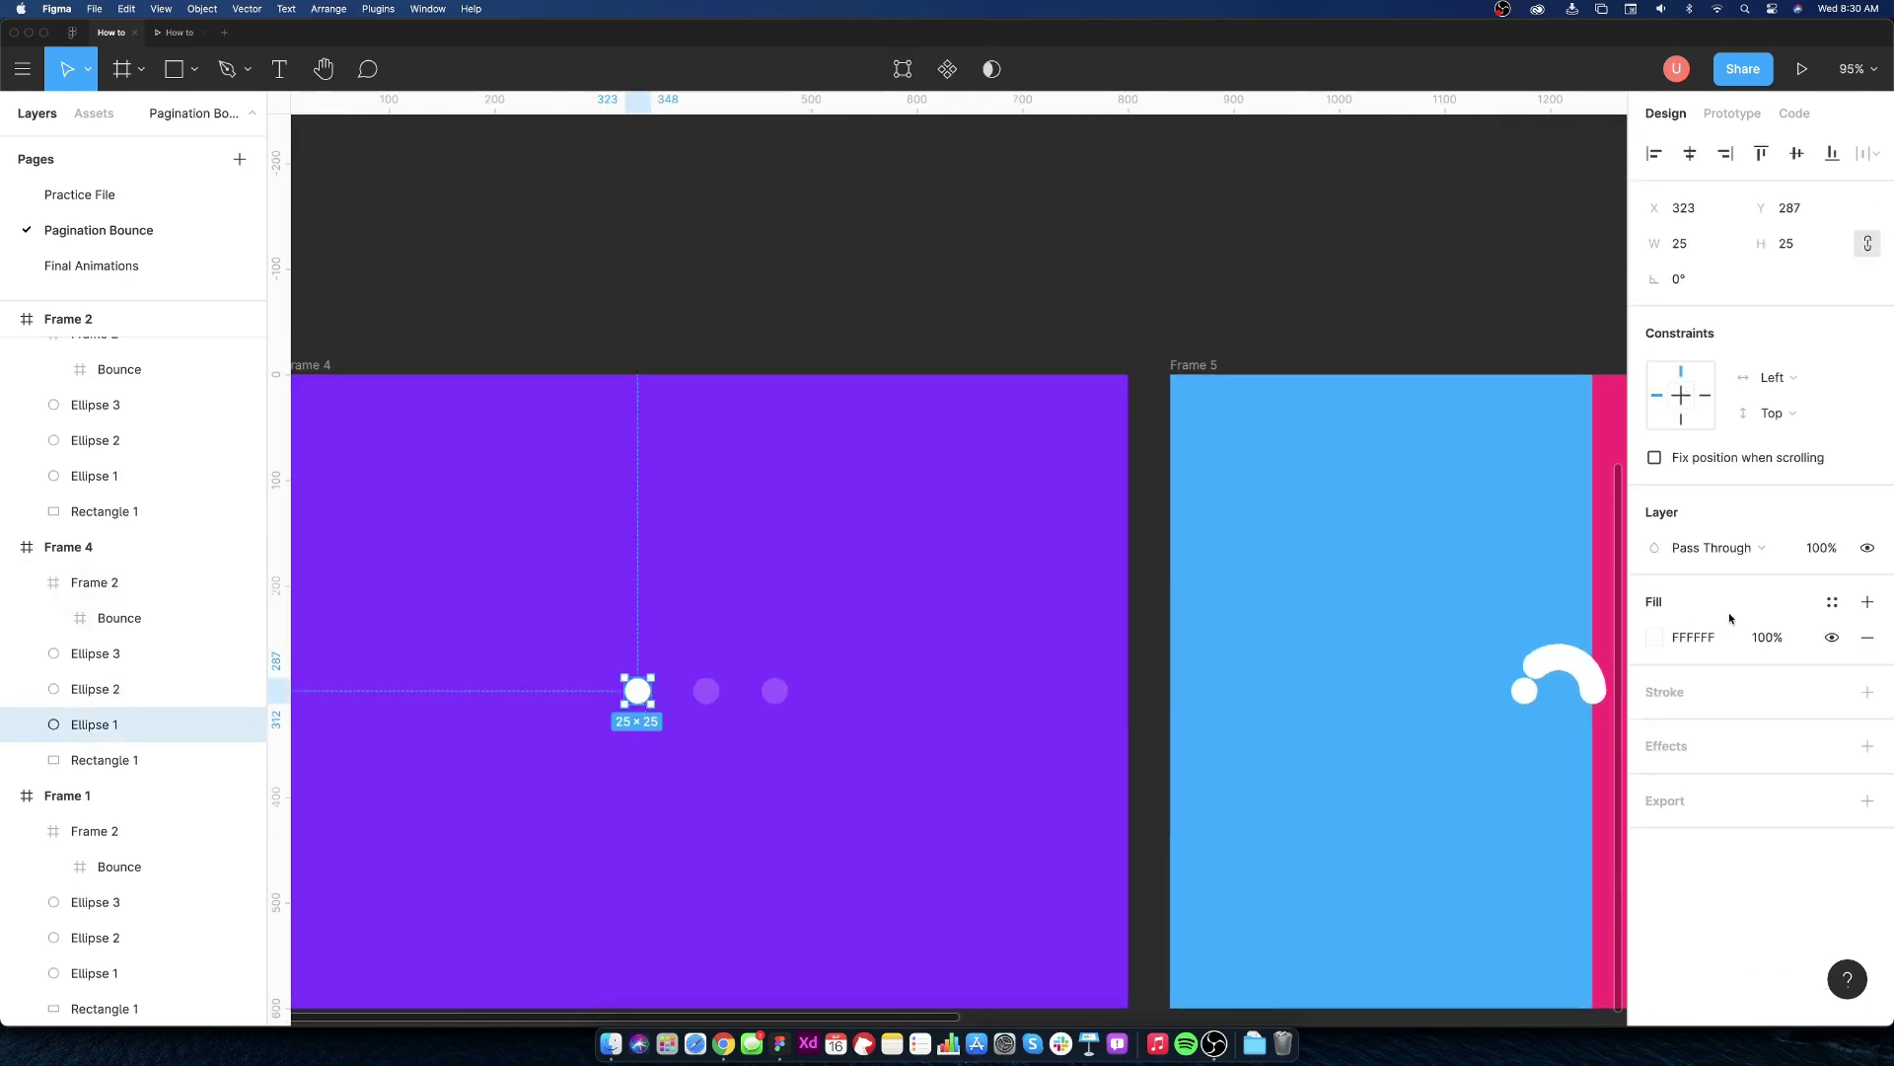
pyautogui.click(1819, 547)
pyautogui.write('2')
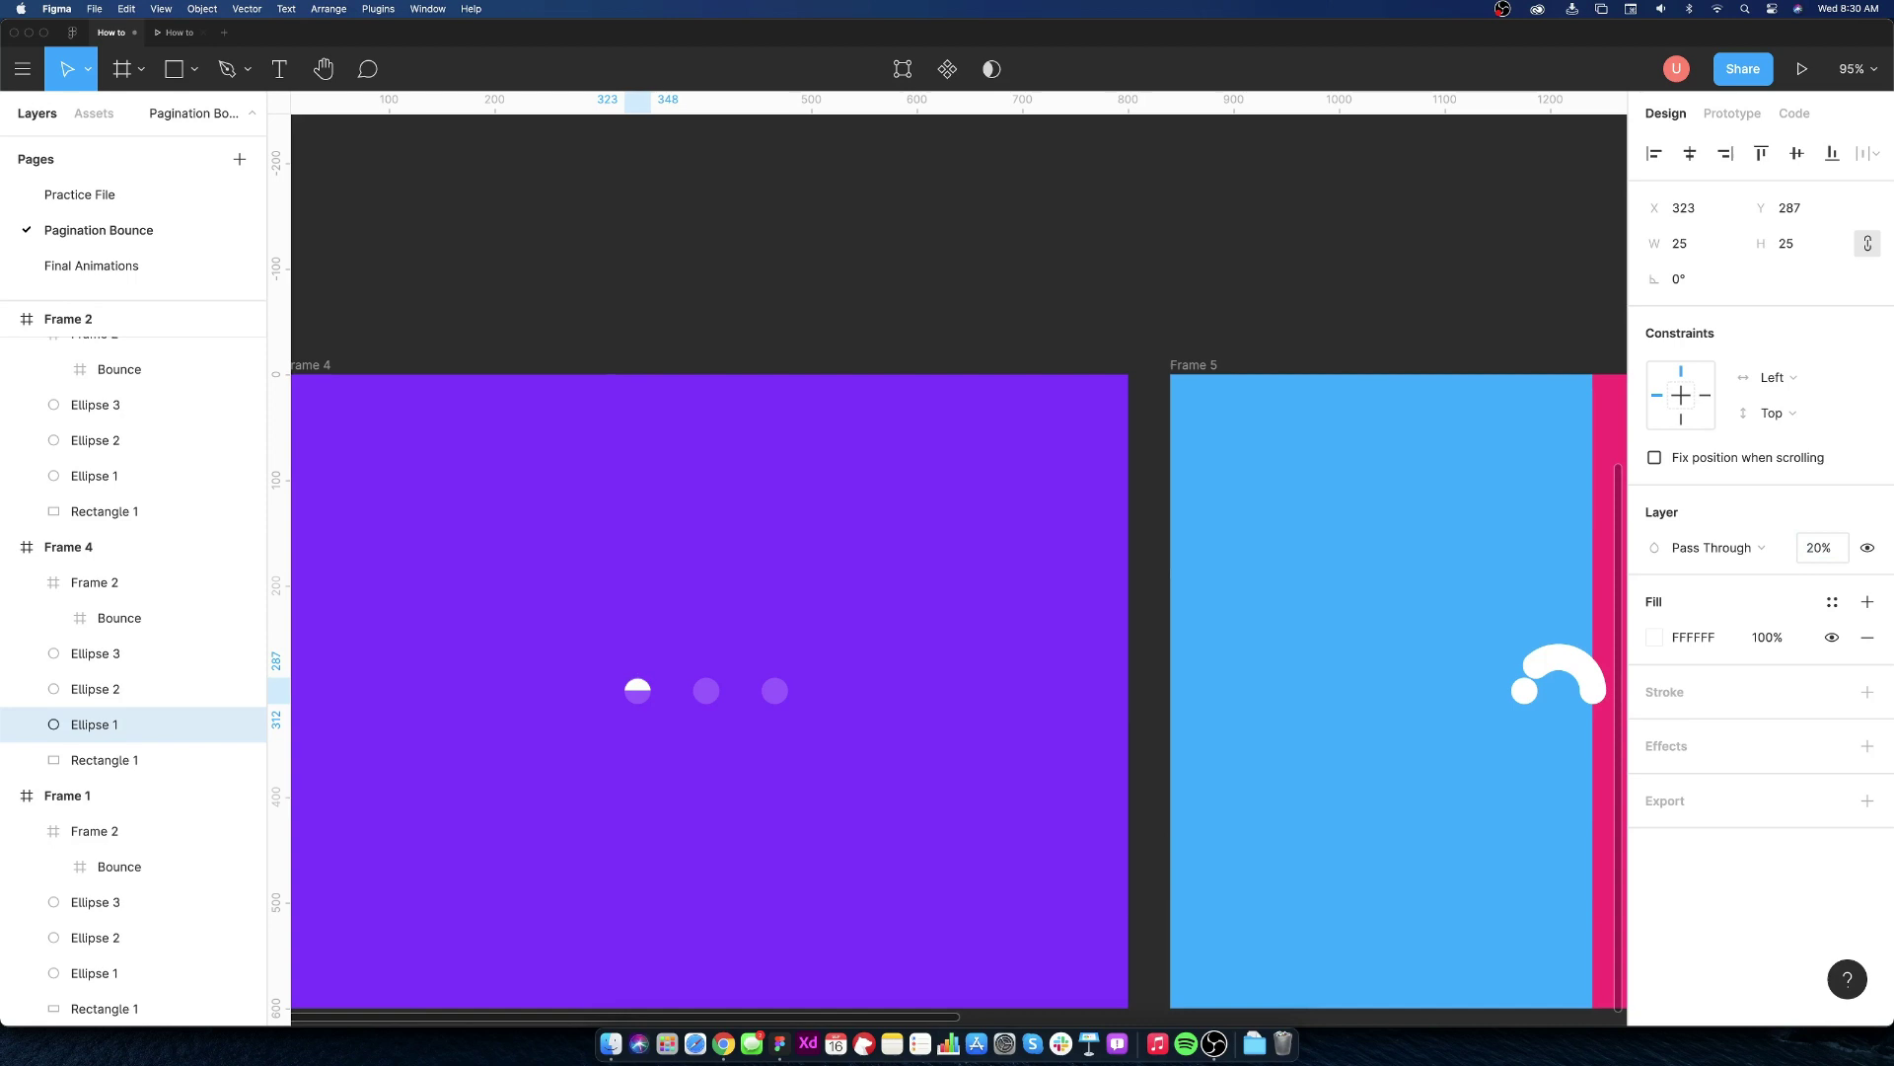
# - Set Frame 4's middle dot (Ellipse 2) to 100% opacity, solid white
pyautogui.click(704, 690)
pyautogui.click(1817, 549)
pyautogui.write('100')
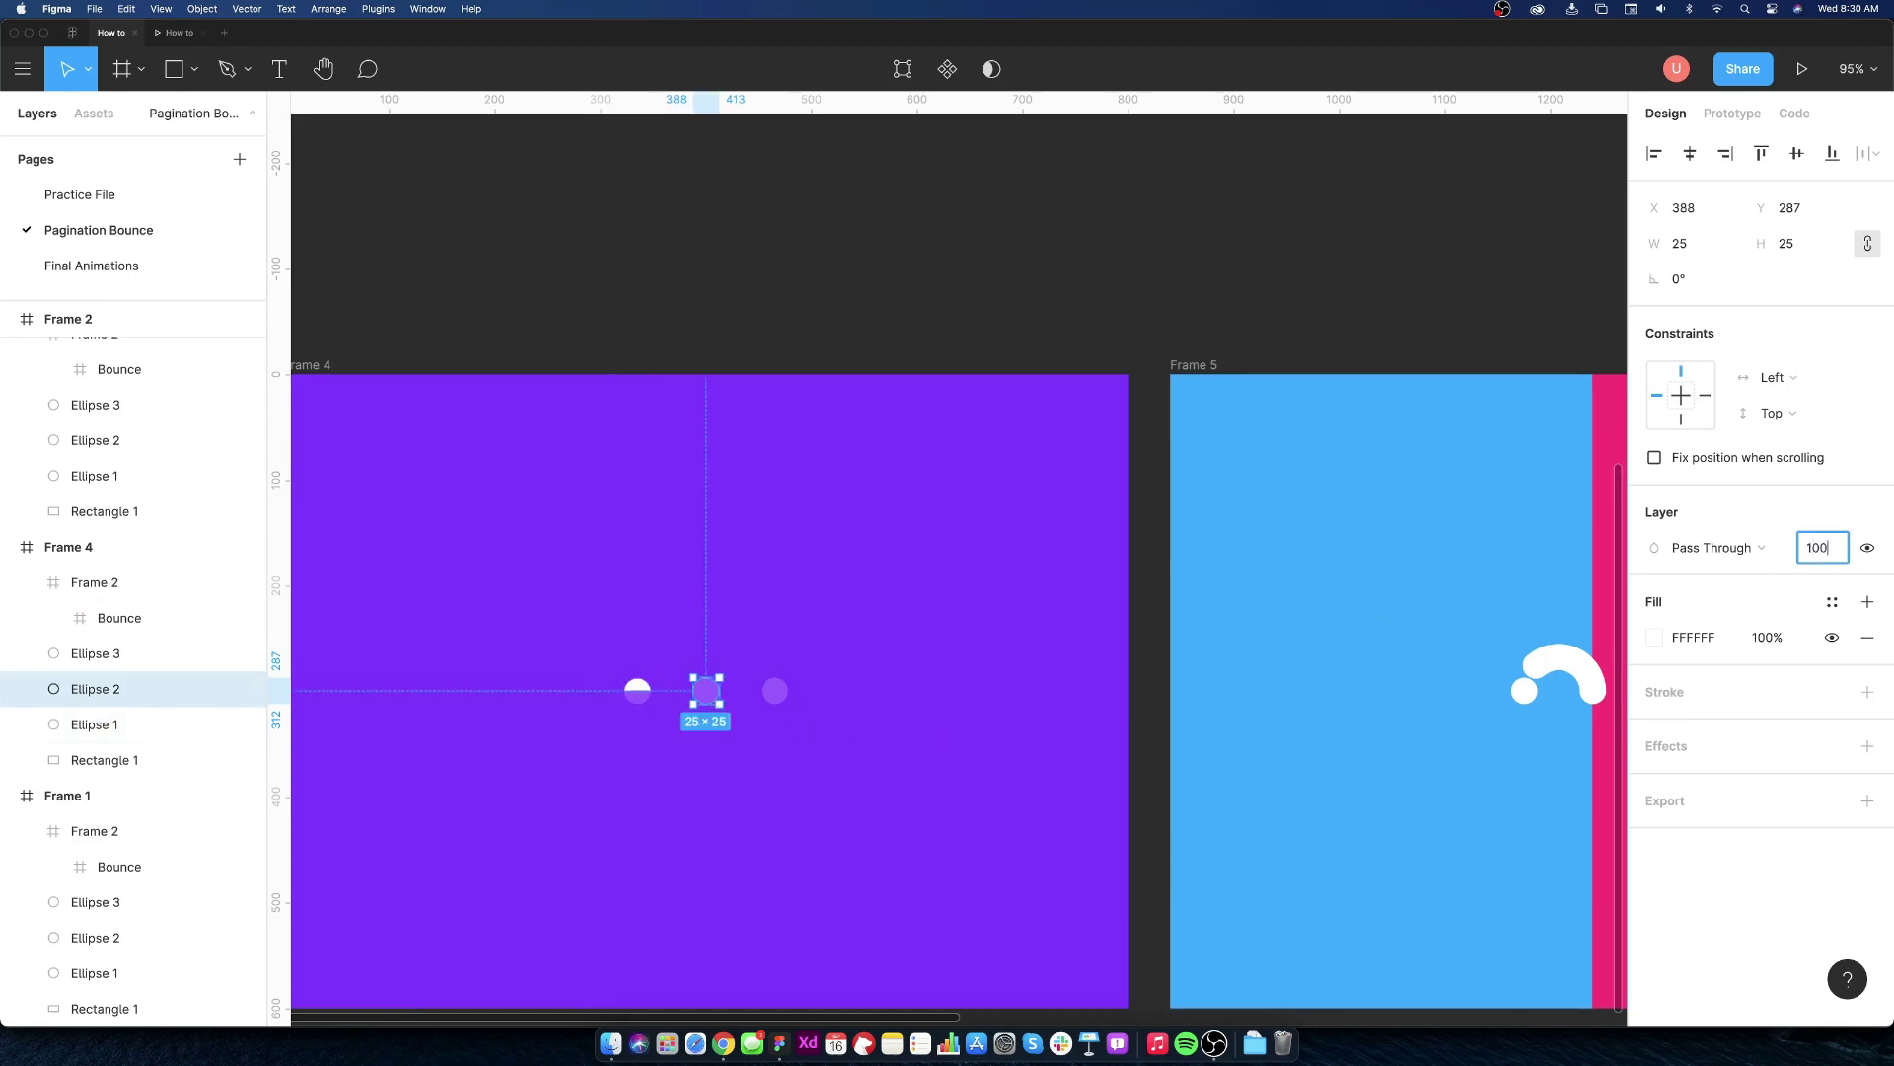
pyautogui.press('Return')
pyautogui.click(926, 348)
pyautogui.scroll(-3, 844, 351)
pyautogui.scroll(2, 698, 617)
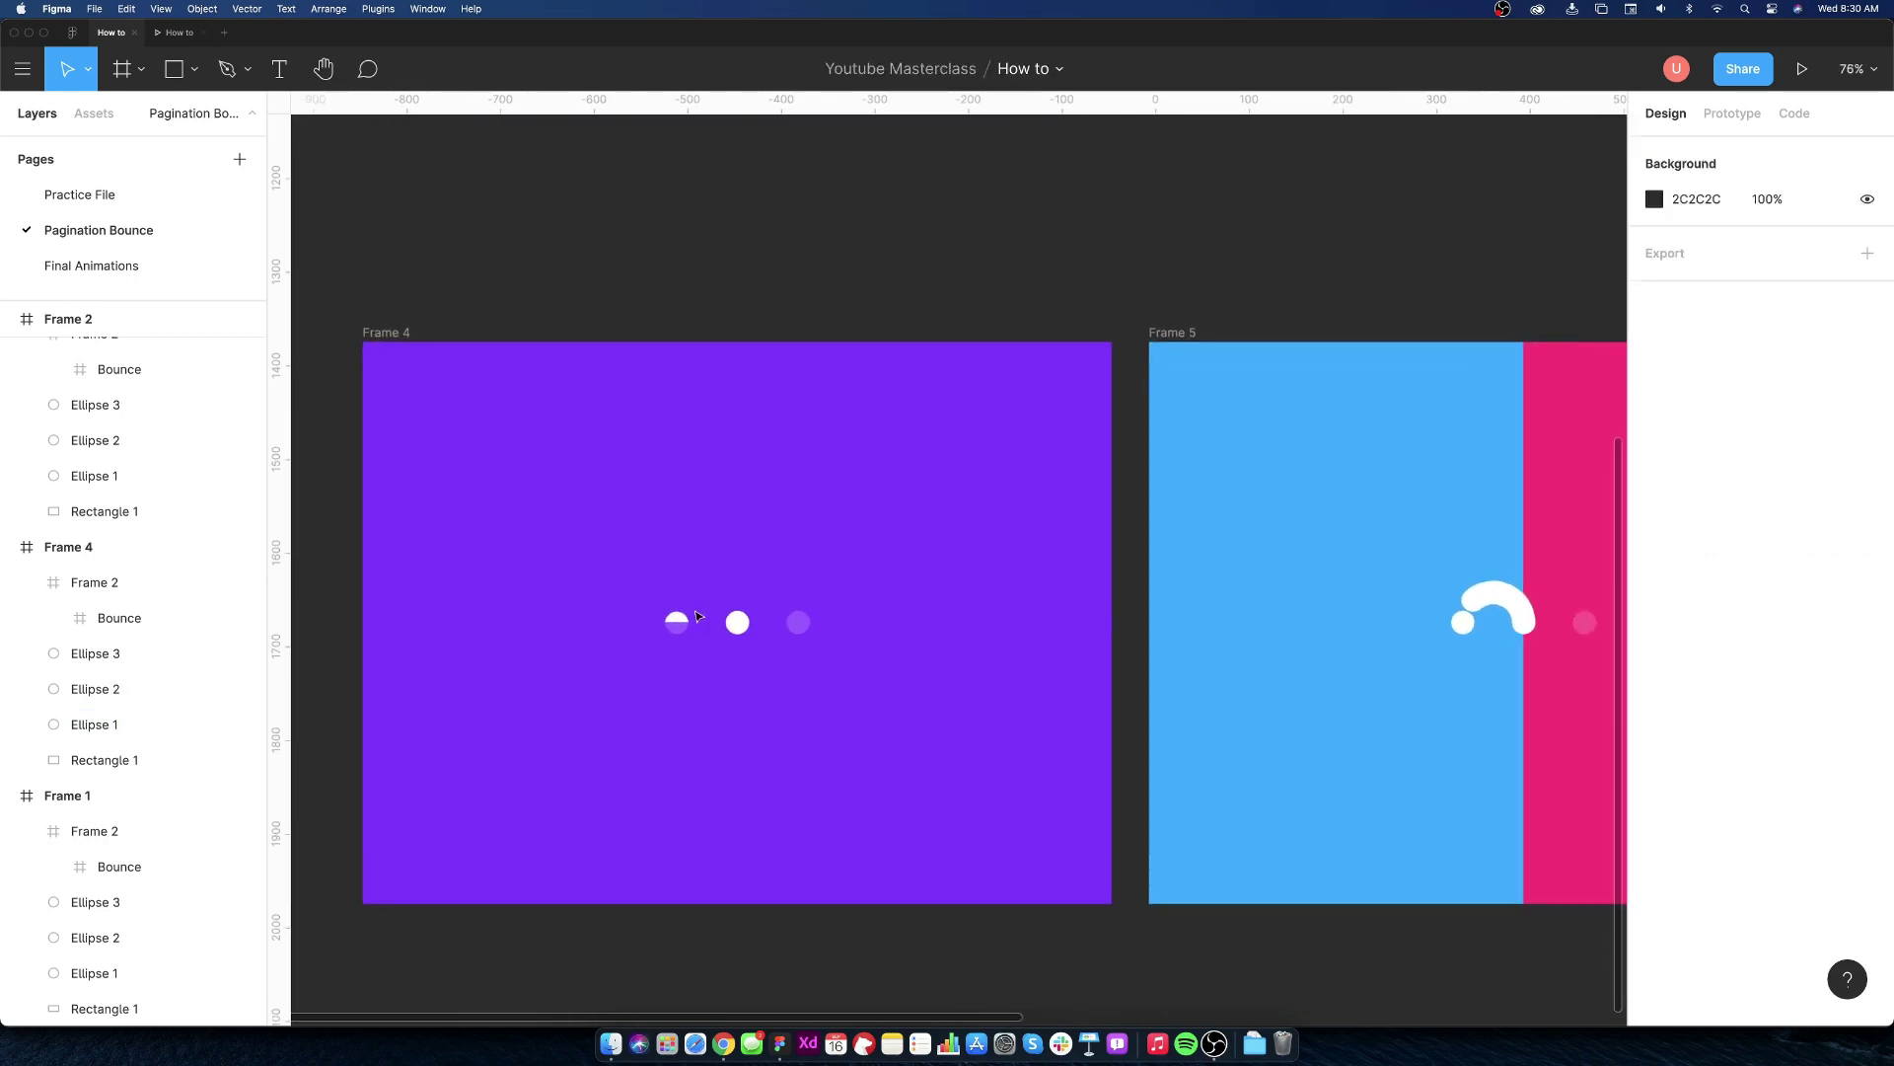
pyautogui.scroll(2, 698, 617)
pyautogui.click(675, 618)
pyautogui.scroll(3, 675, 618)
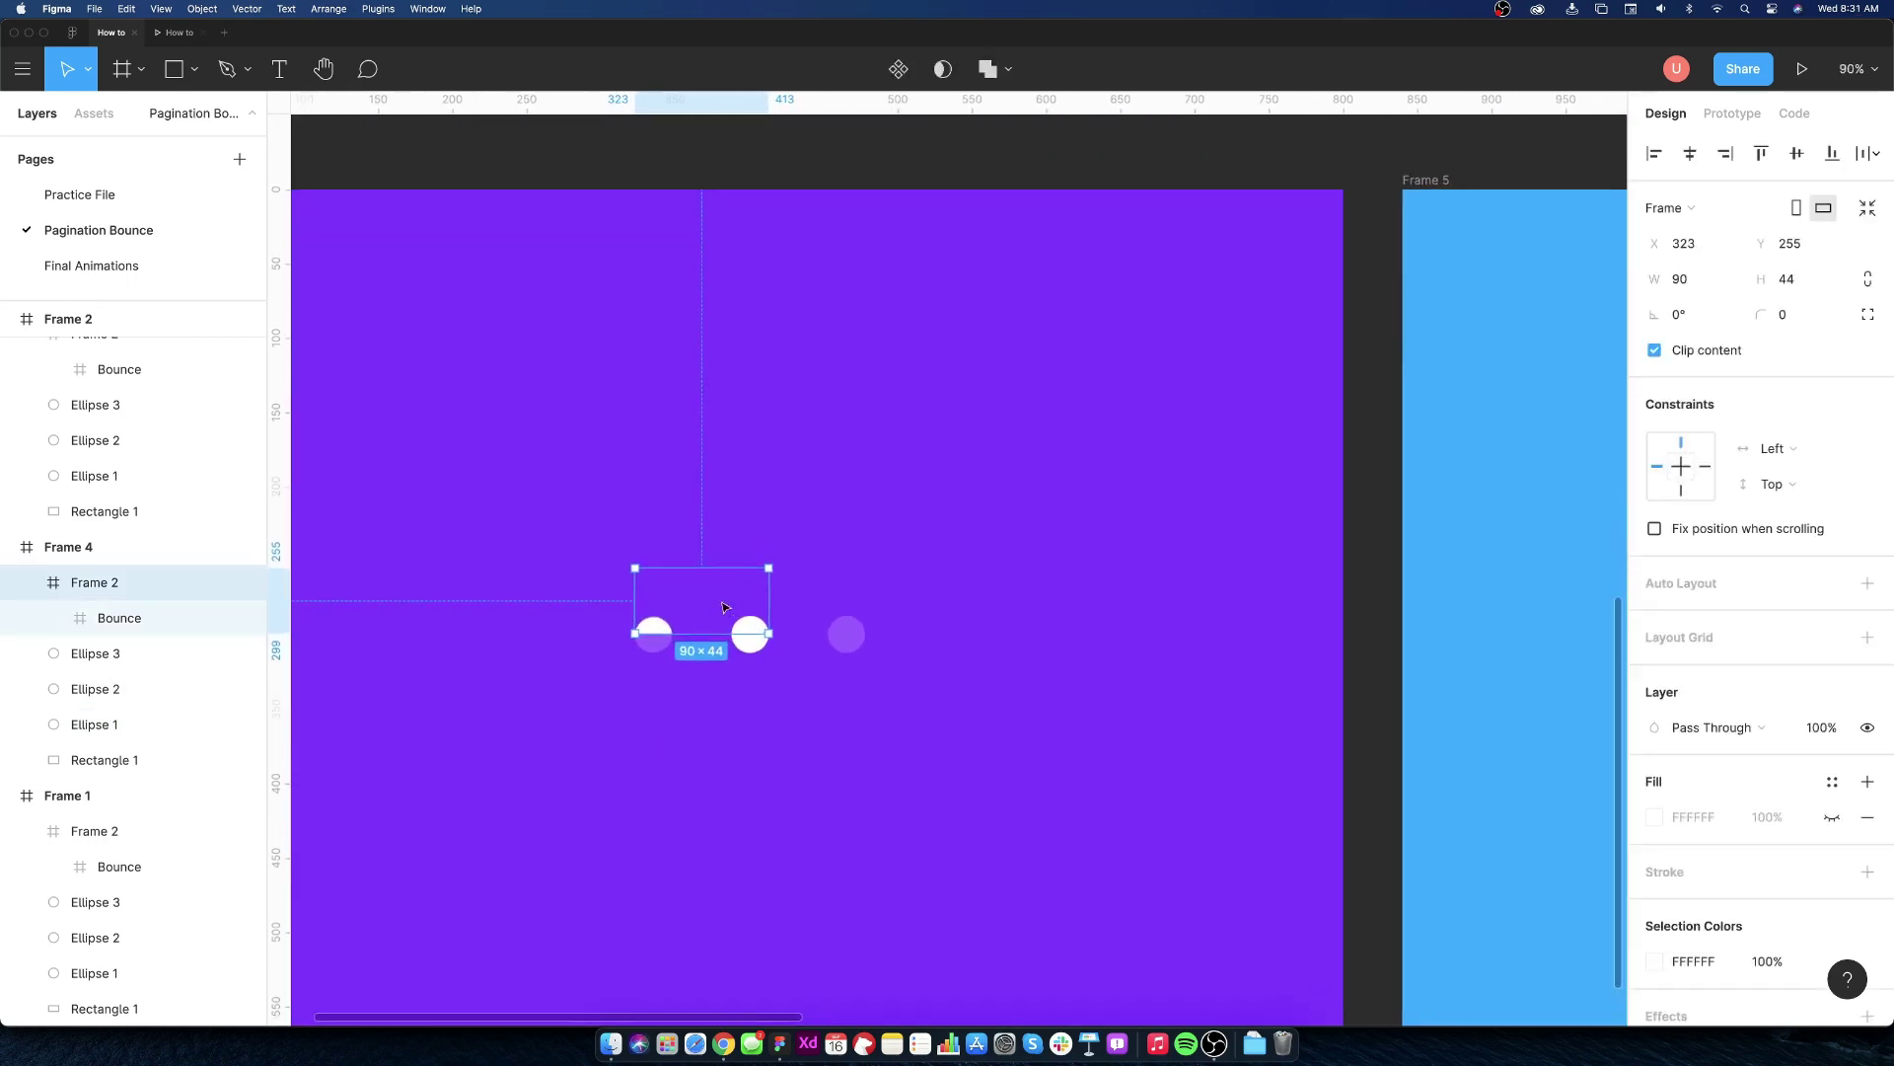
# - Position the Bounce frame at X = 388, spanning the middle to third dot
pyautogui.moveTo(628, 634); pyautogui.dragTo(745, 633)
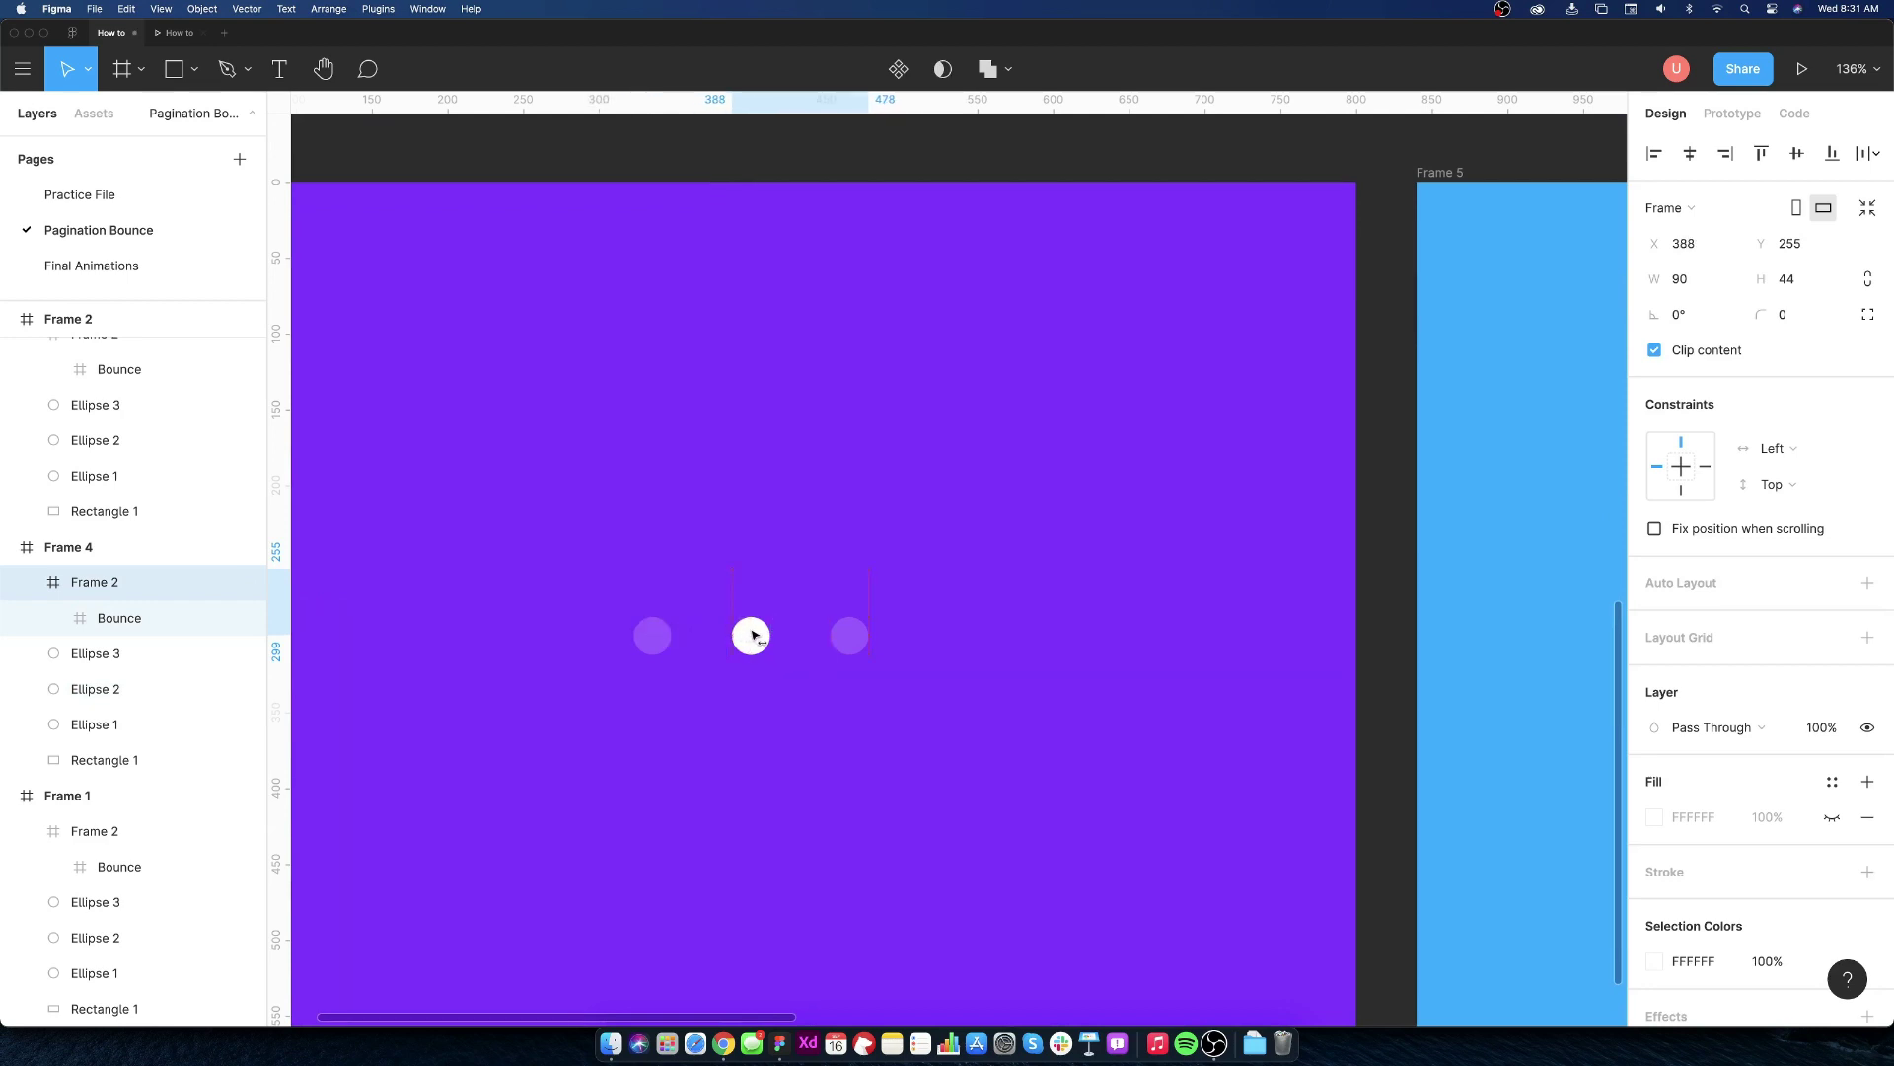
pyautogui.scroll(4, 748, 635)
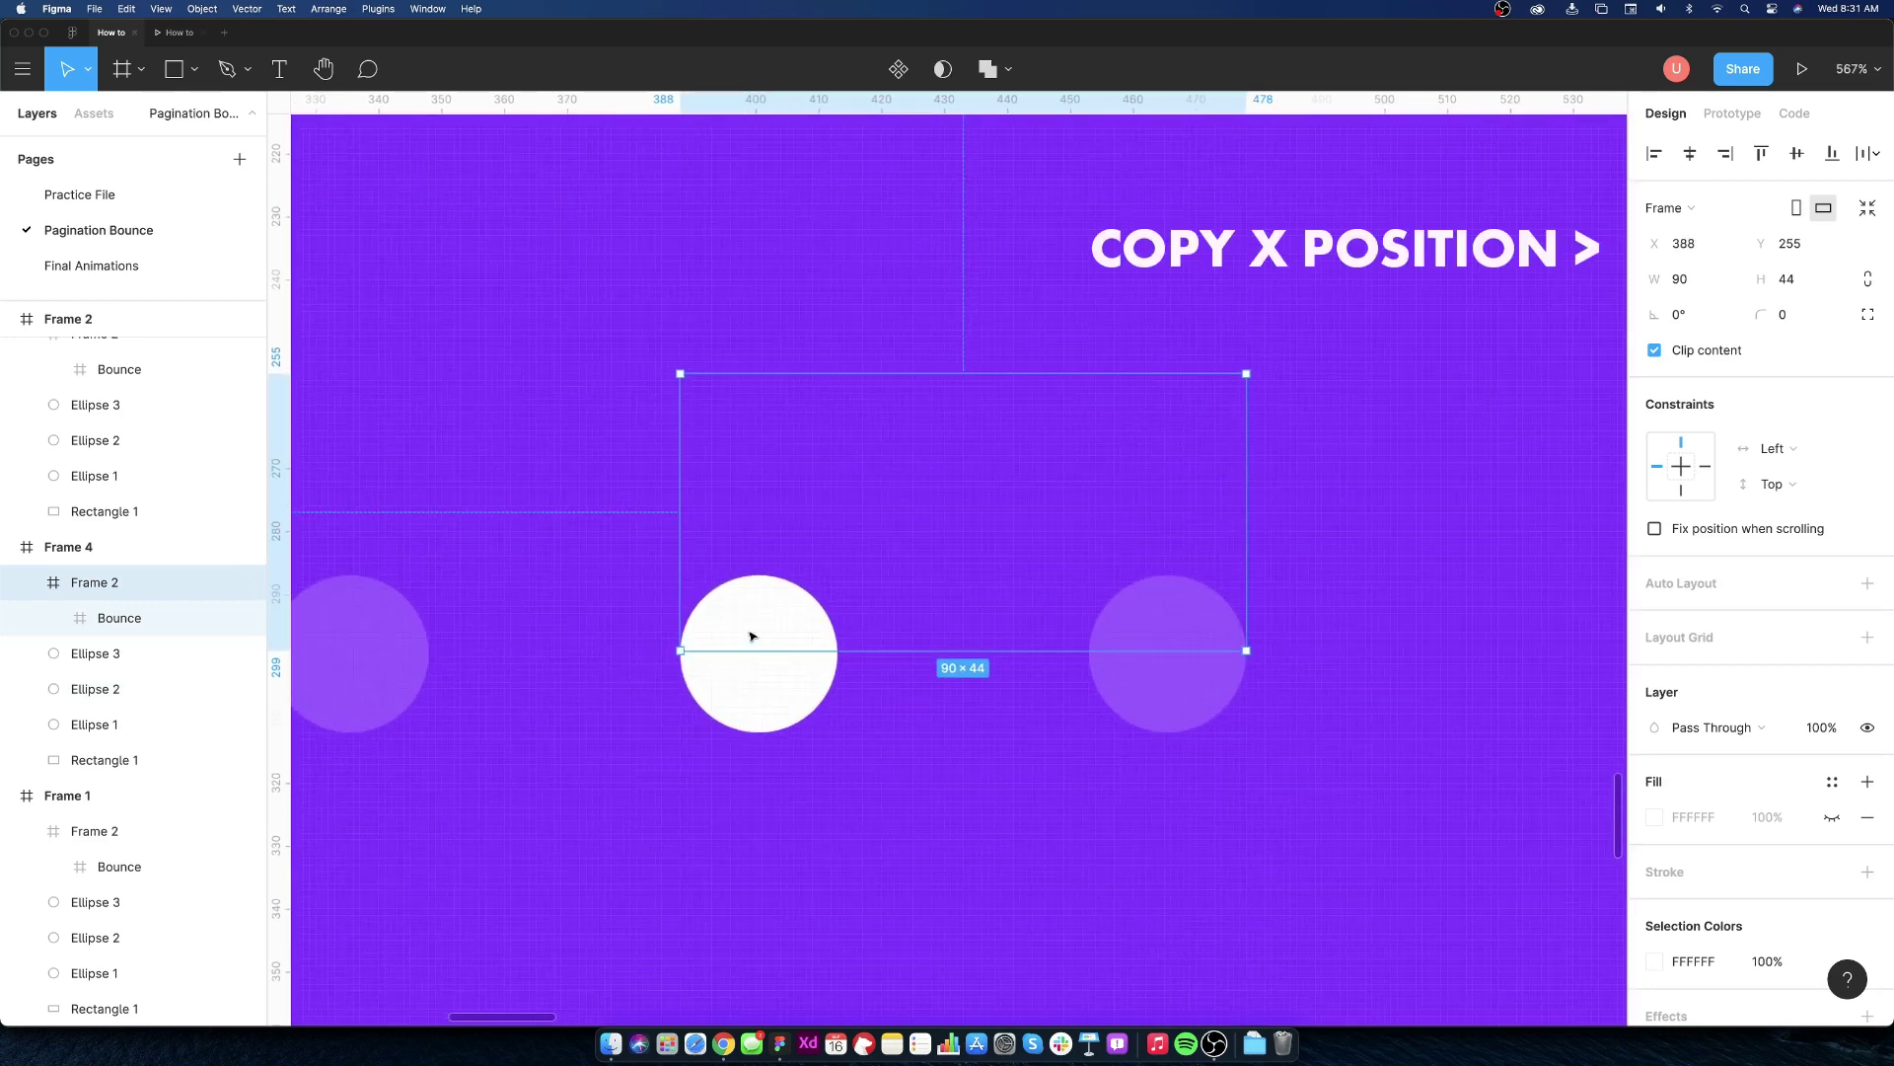
pyautogui.scroll(-2, 748, 635)
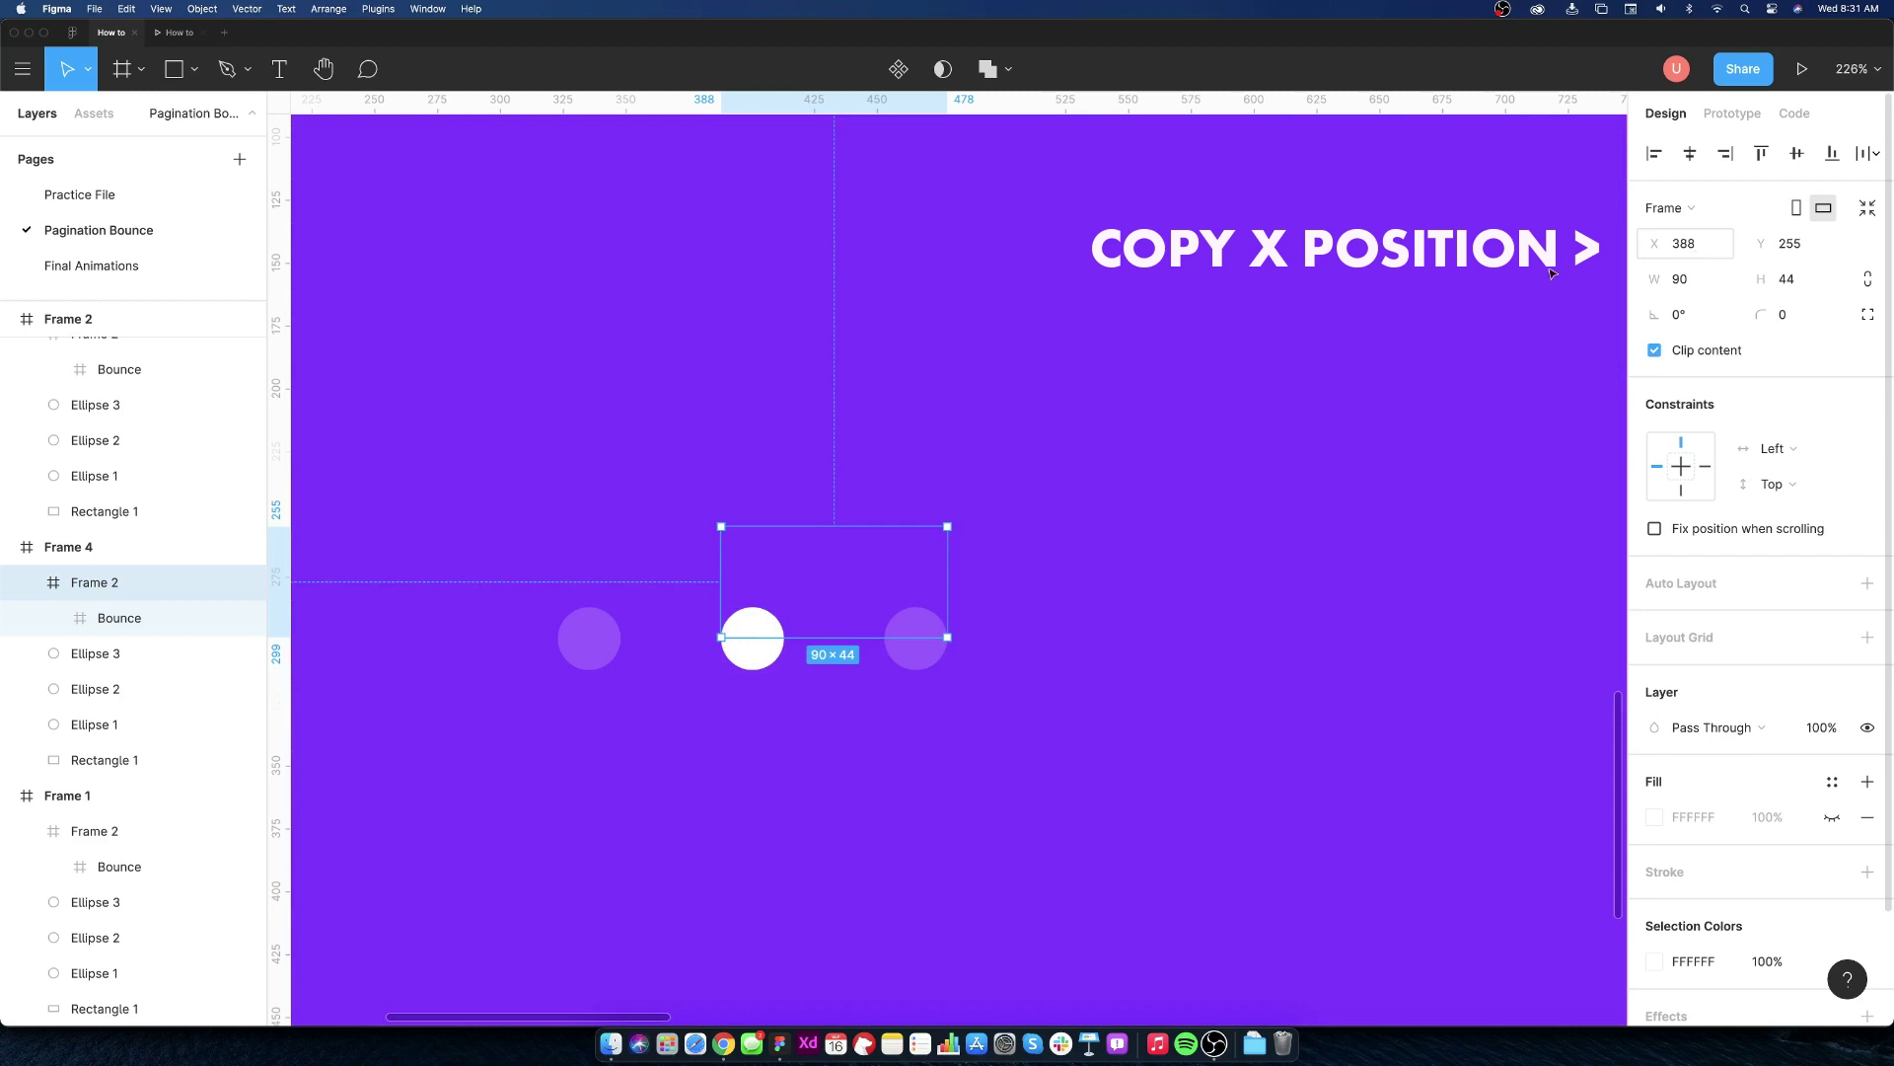
pyautogui.scroll(-5, 918, 637)
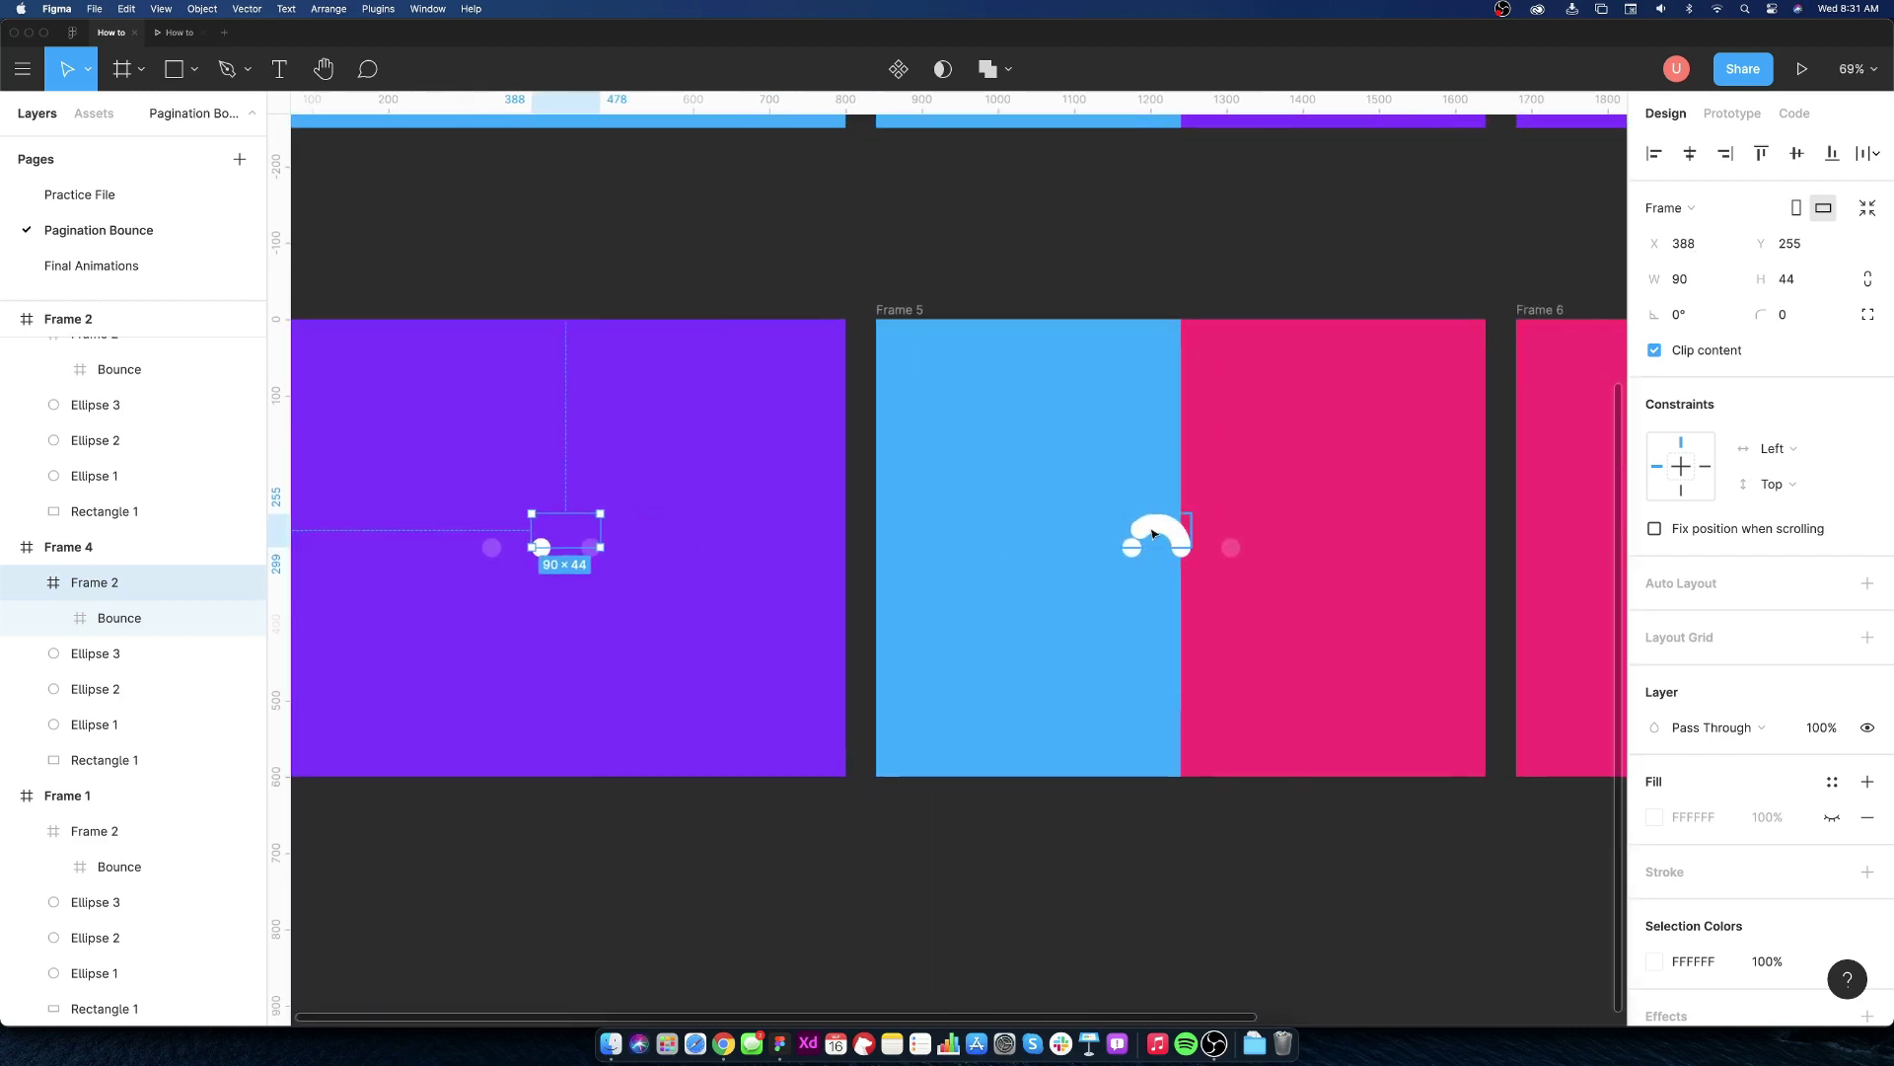
pyautogui.click(1155, 536)
pyautogui.click(1685, 243)
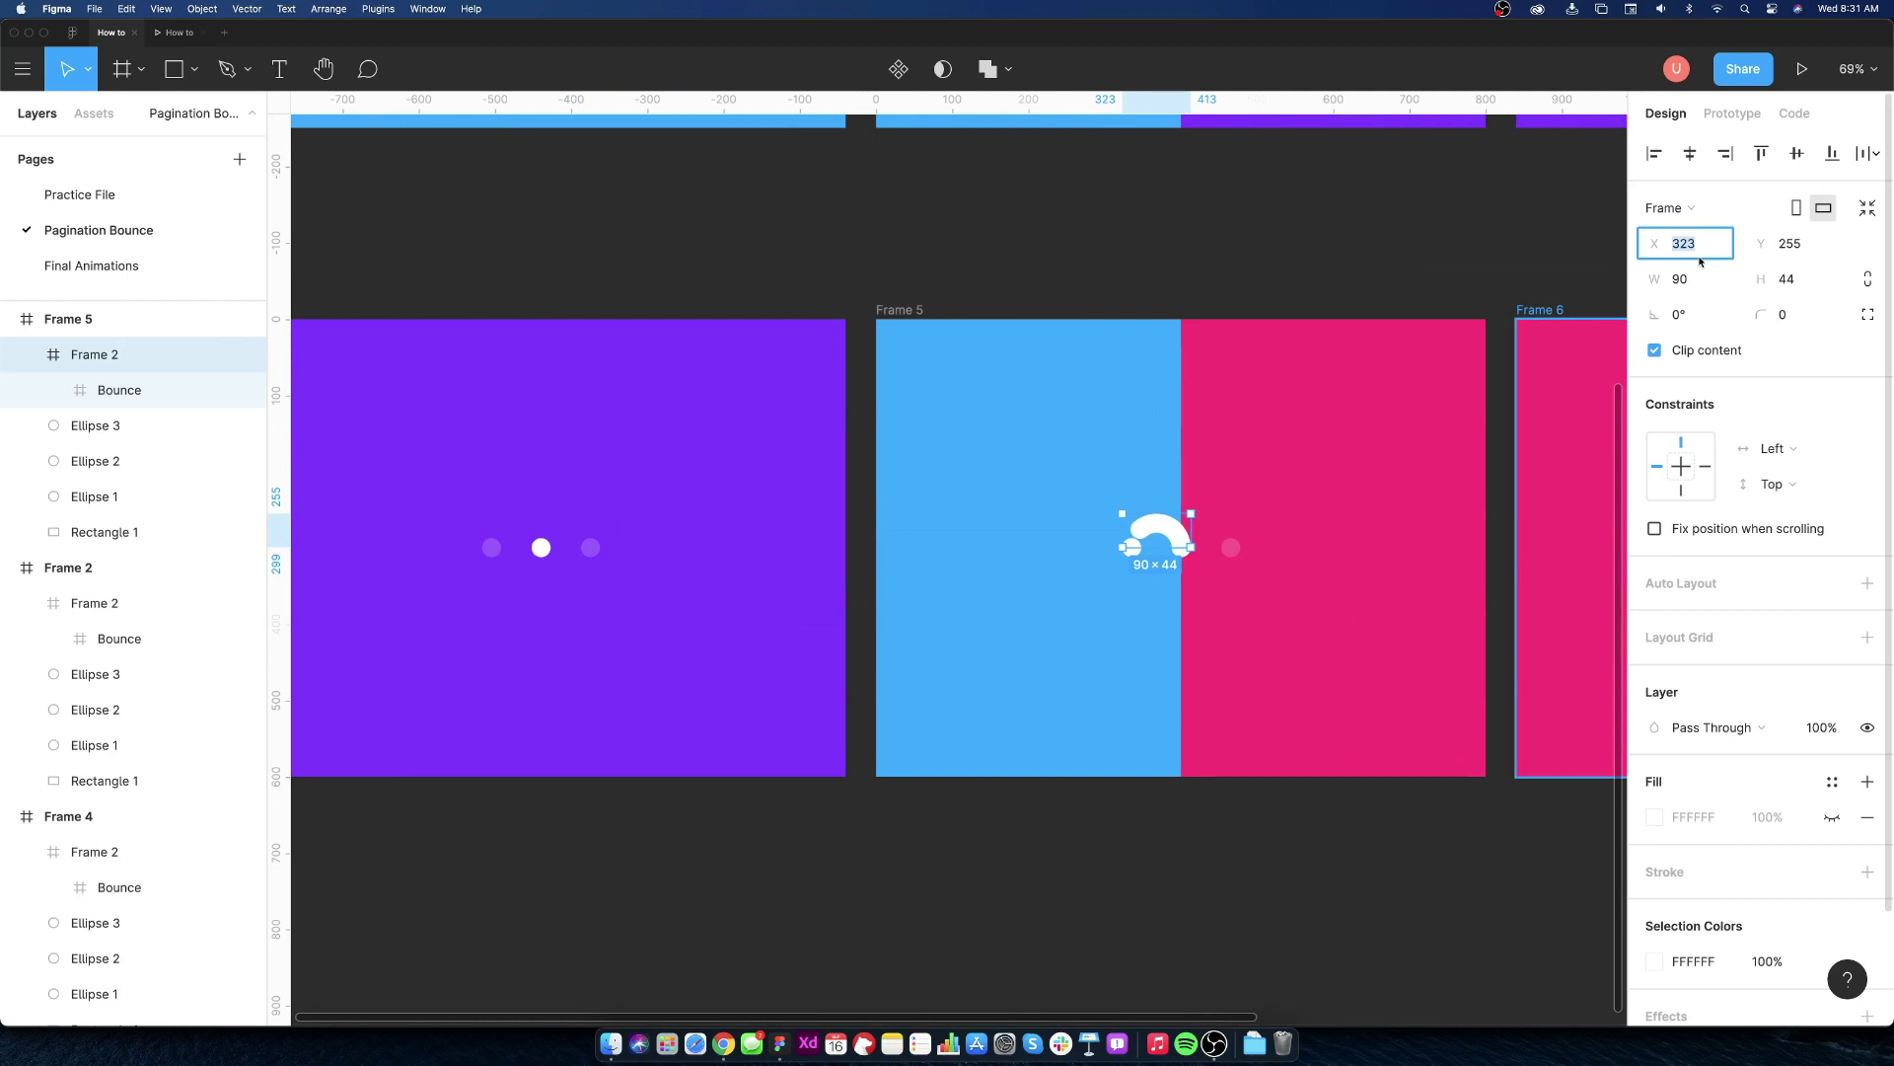
pyautogui.write('8')
pyautogui.press('Return')
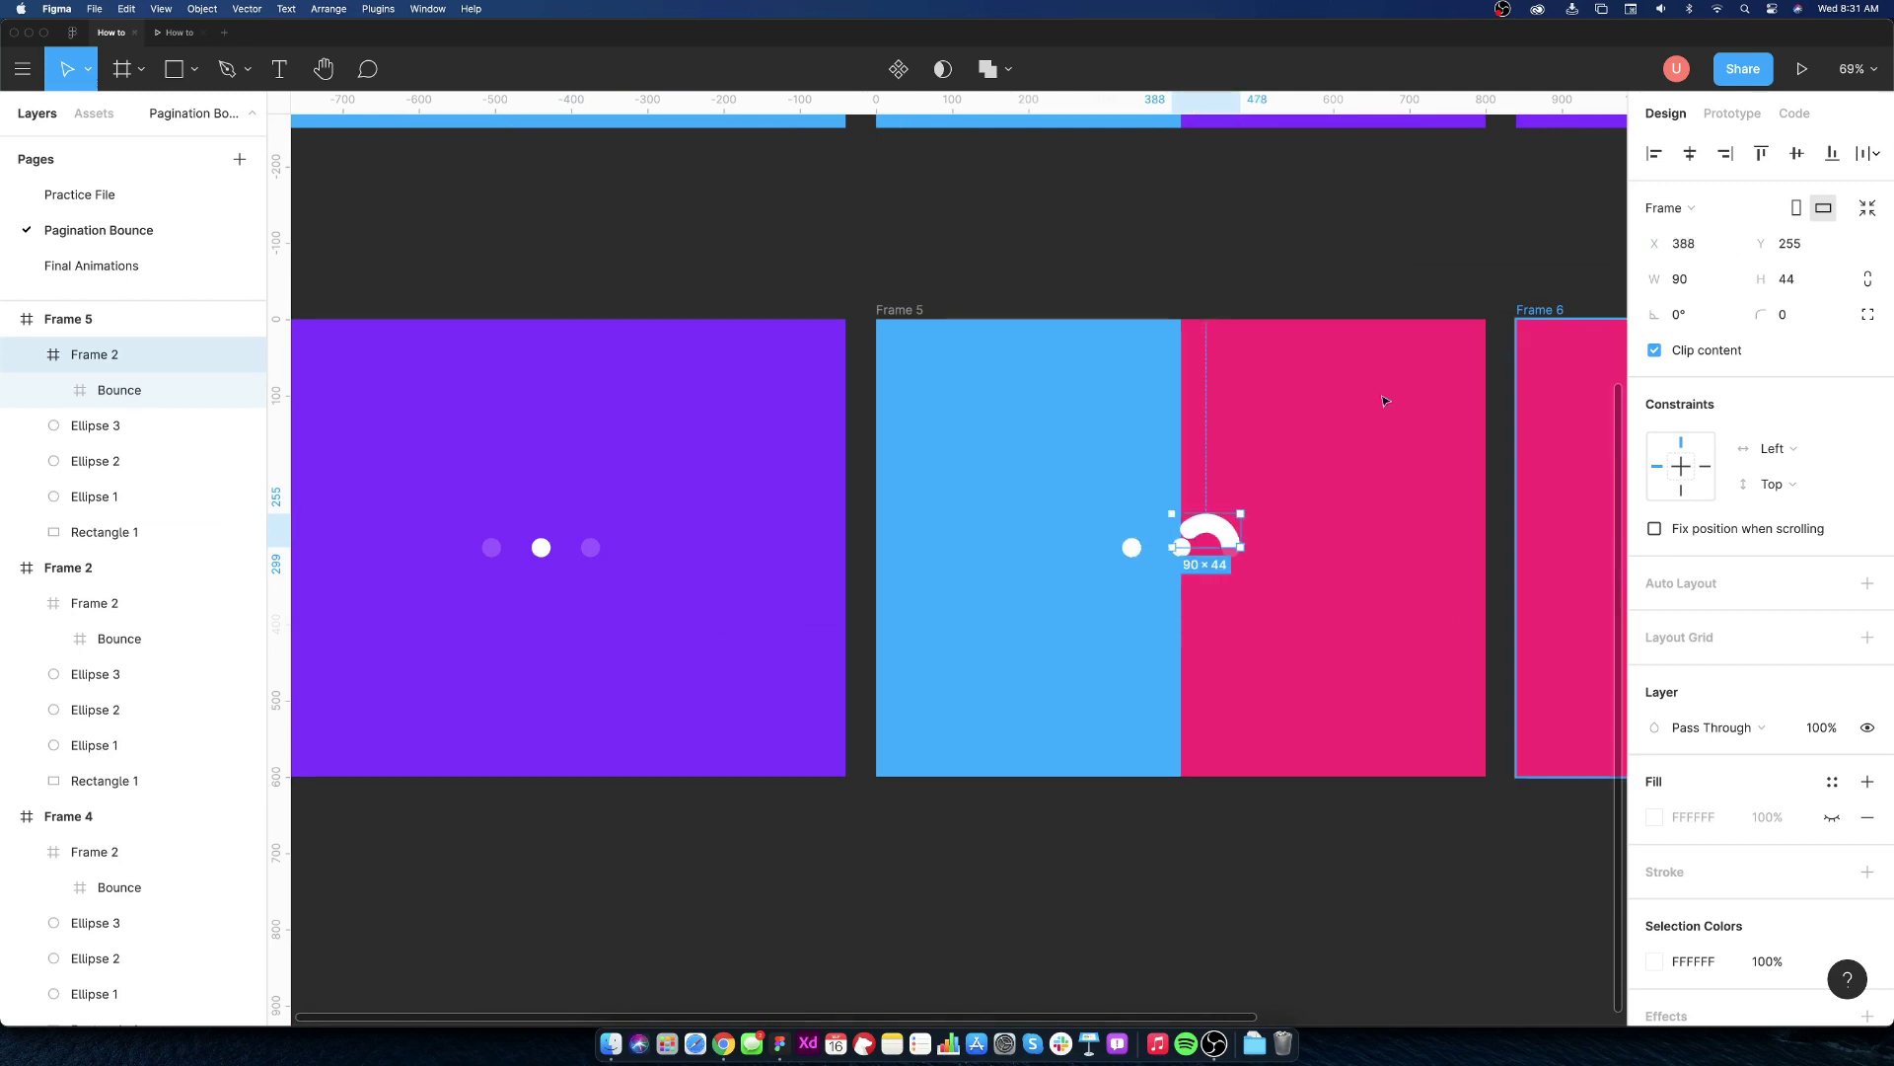
pyautogui.hscroll(5, 1215, 541)
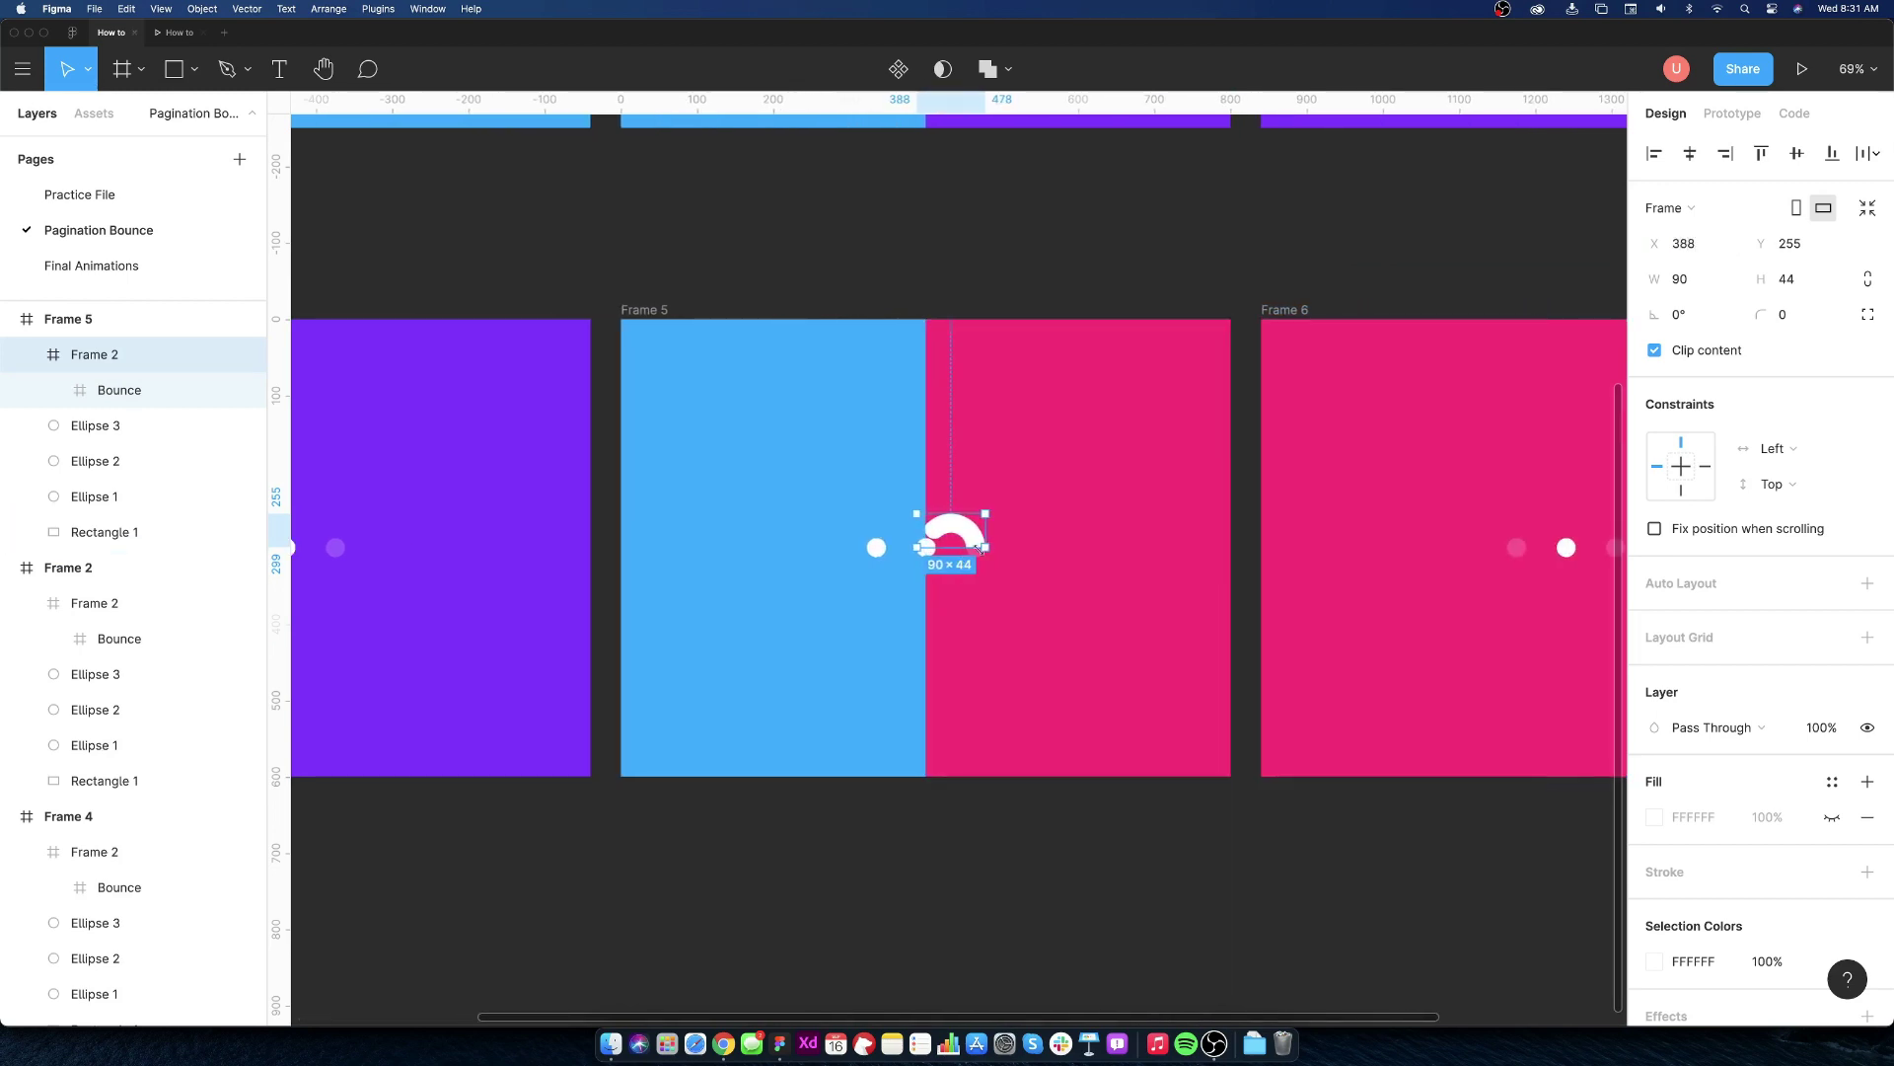
pyautogui.scroll(5, 981, 542)
# - In Frame 5, set the first dot to 20% opacity and adjust the third dot's opacity
pyautogui.click(94, 496)
pyautogui.click(1817, 547)
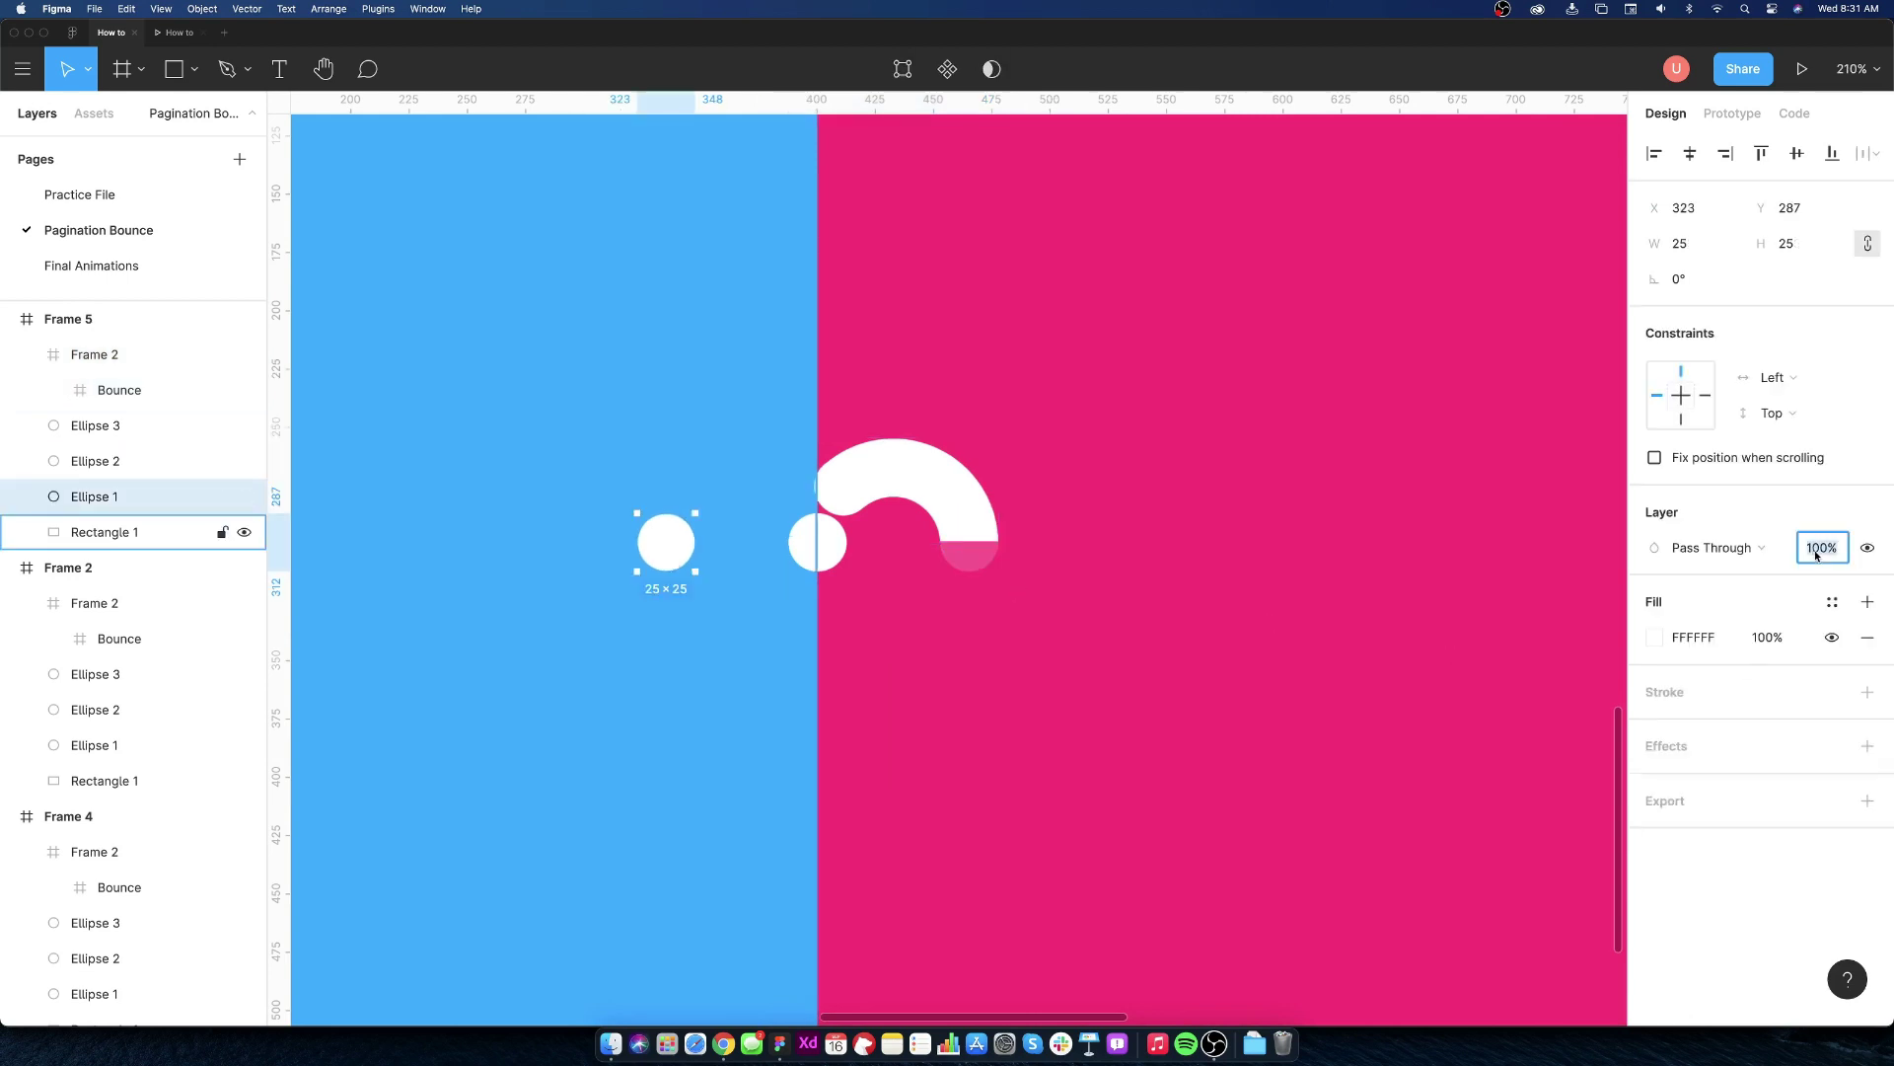
pyautogui.write('20')
pyautogui.press('Return')
pyautogui.write('%')
pyautogui.click(970, 541)
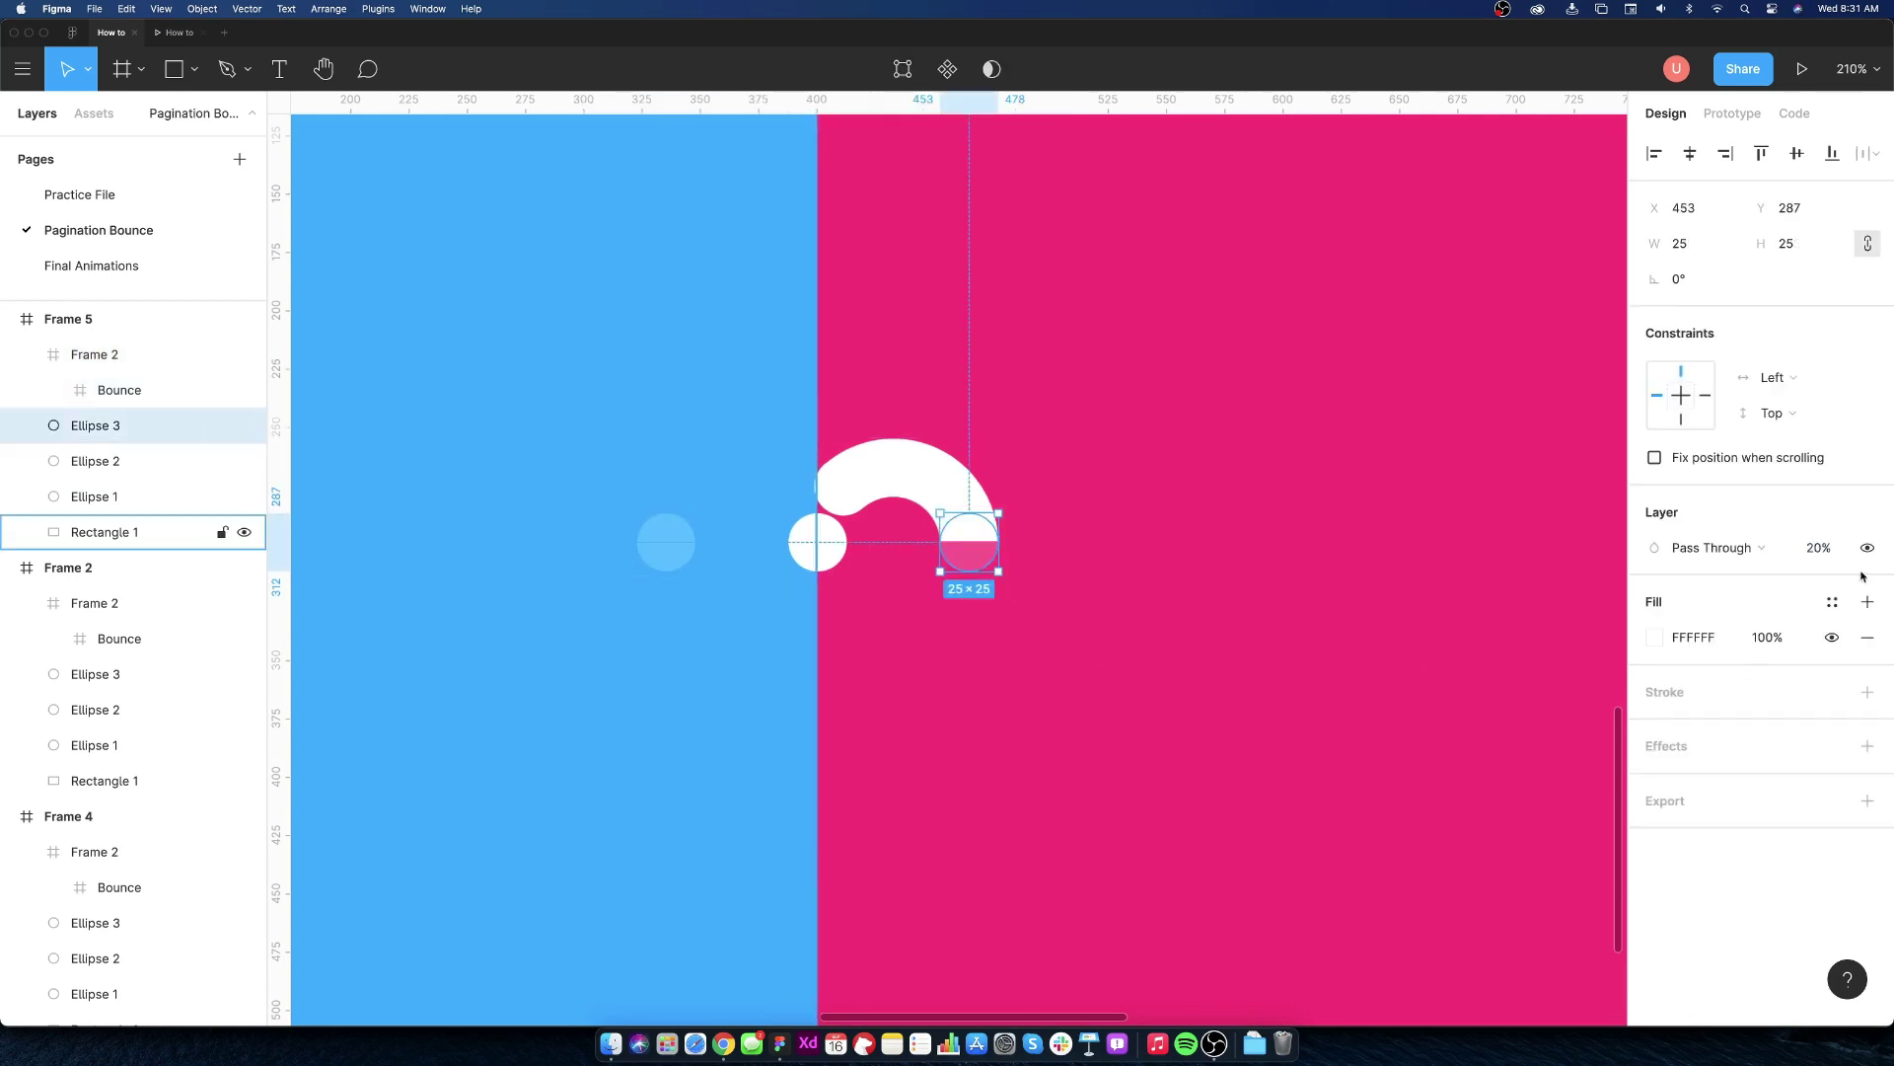
pyautogui.click(1817, 547)
pyautogui.write('1')
pyautogui.press('Return')
pyautogui.scroll(-5, 970, 593)
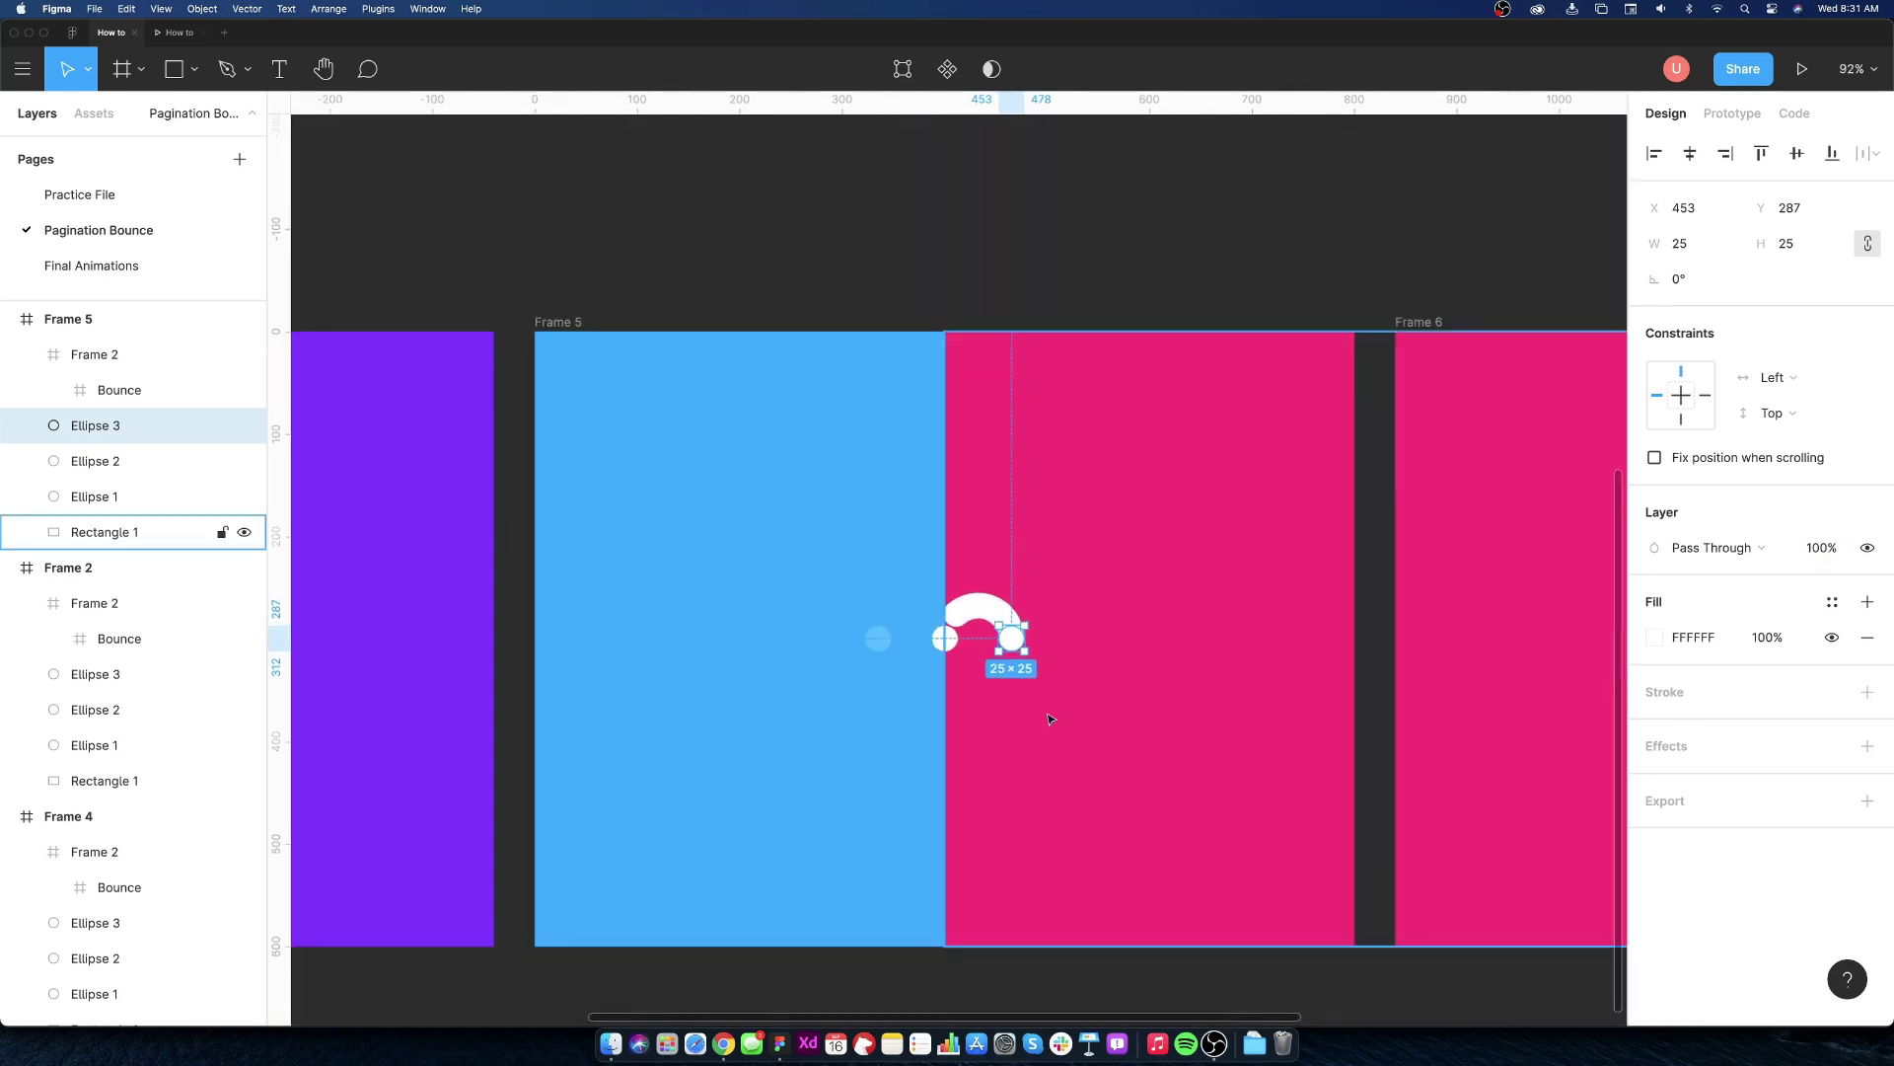
pyautogui.click(1368, 689)
pyautogui.scroll(-3, 1367, 690)
pyautogui.hscroll(5, 1367, 691)
# - In Frame 6, reposition the bounce group, make the third dot 100% opaque and the middle dot 20%
pyautogui.click(1140, 614)
pyautogui.click(1684, 243)
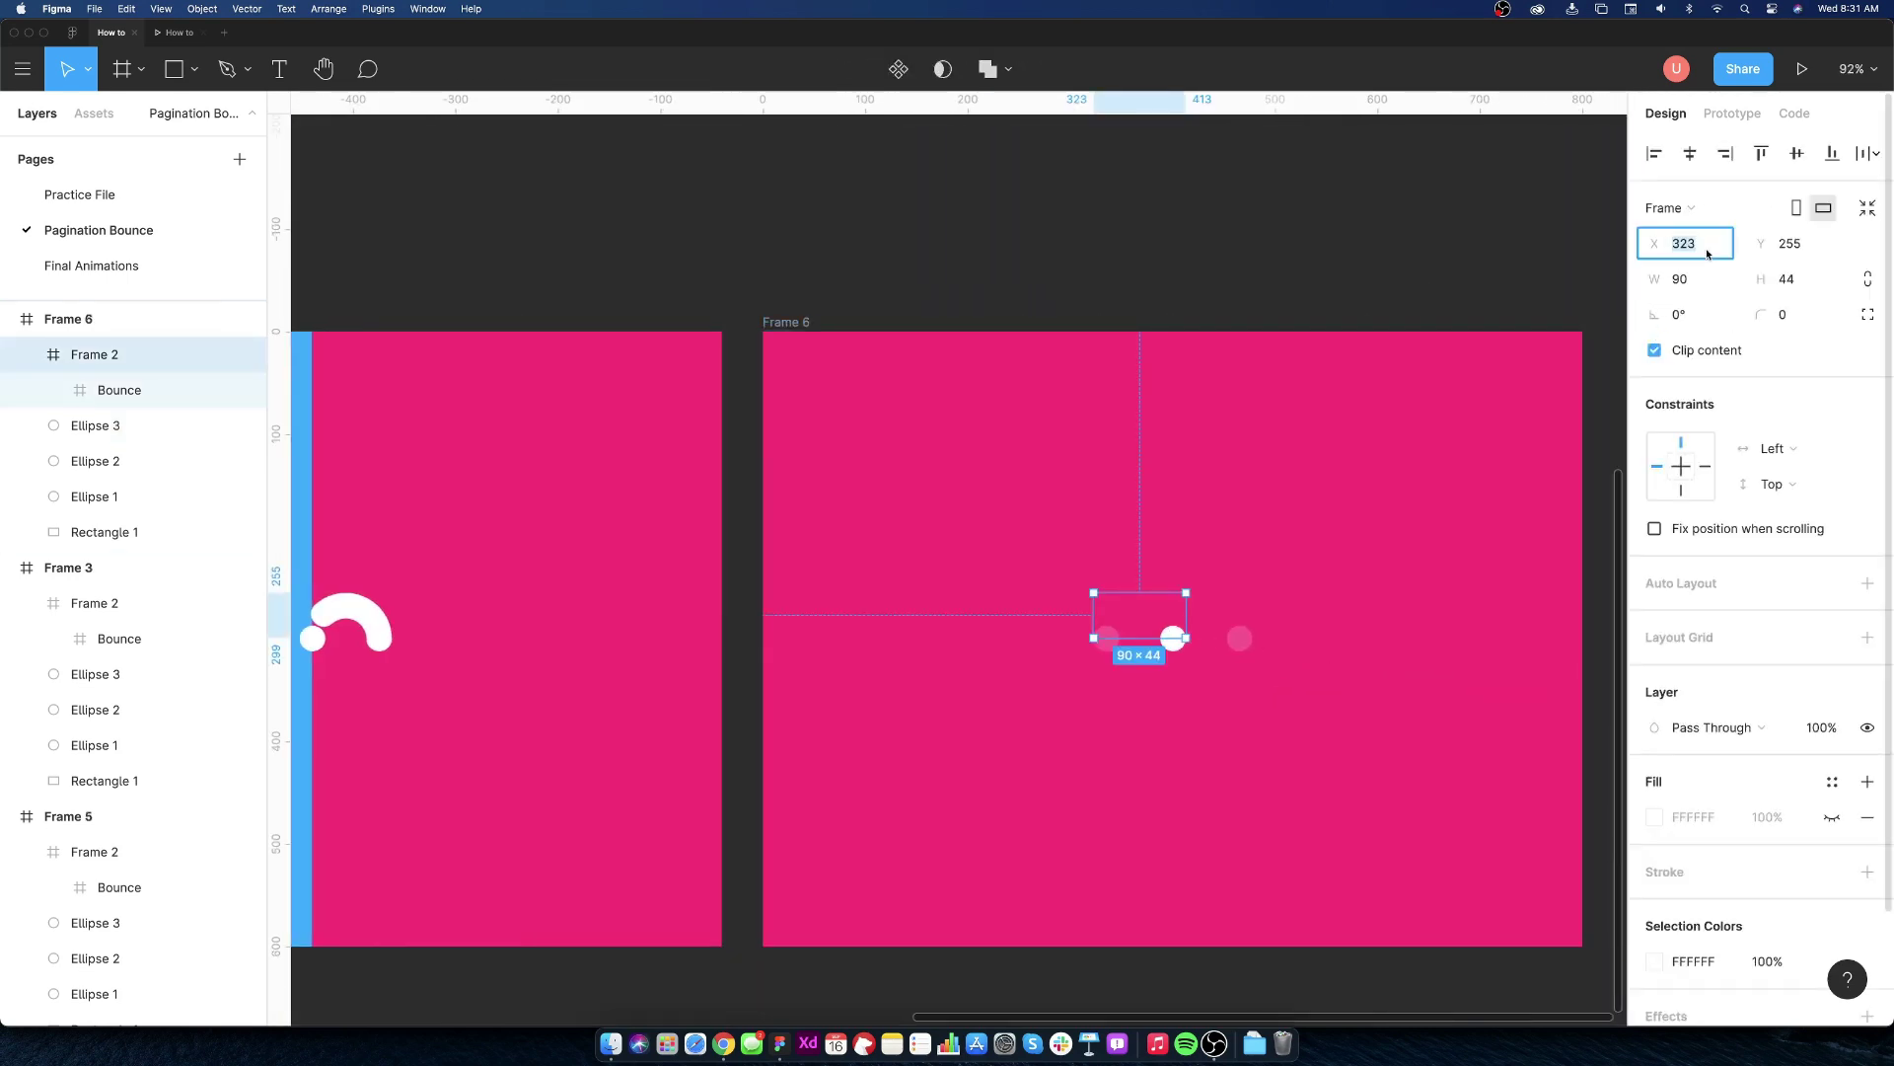
pyautogui.press('Return')
pyautogui.scroll(8, 1141, 636)
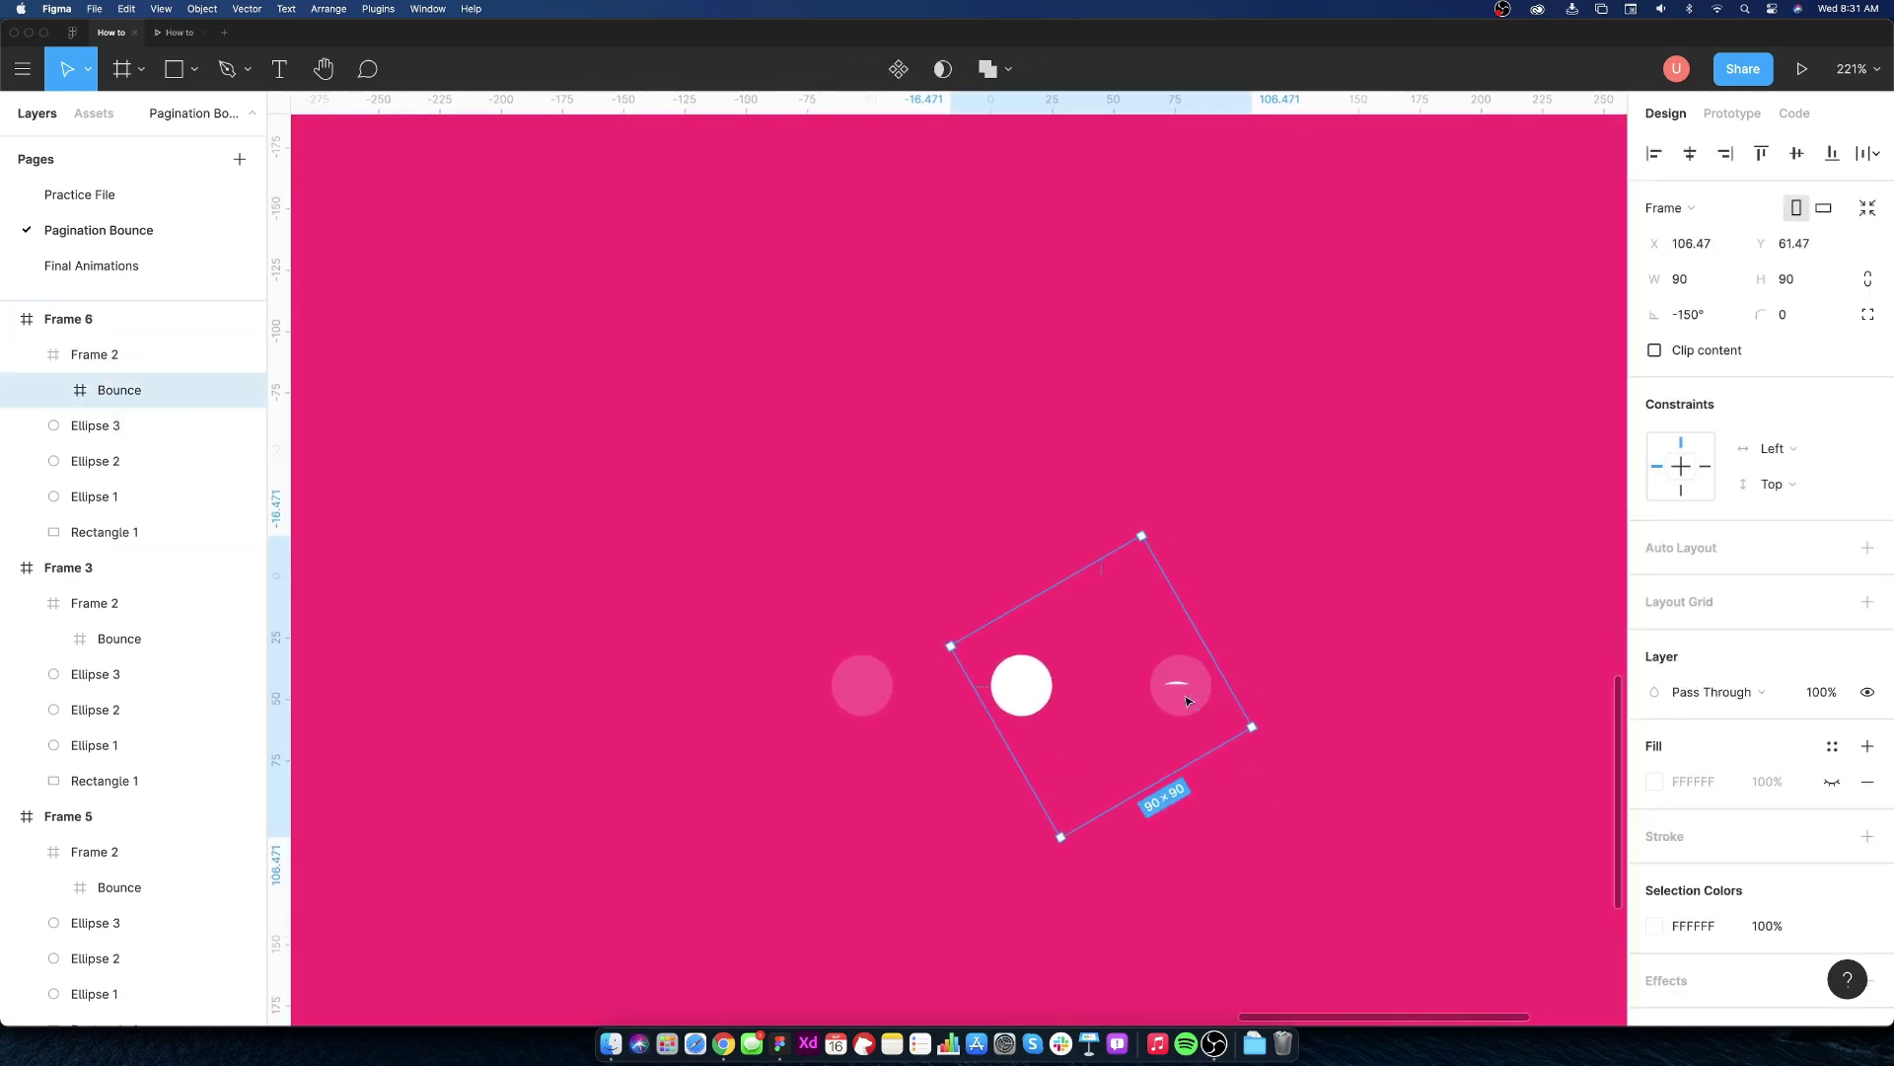
pyautogui.click(1180, 684)
pyautogui.click(1817, 549)
pyautogui.write('100')
pyautogui.press('Return')
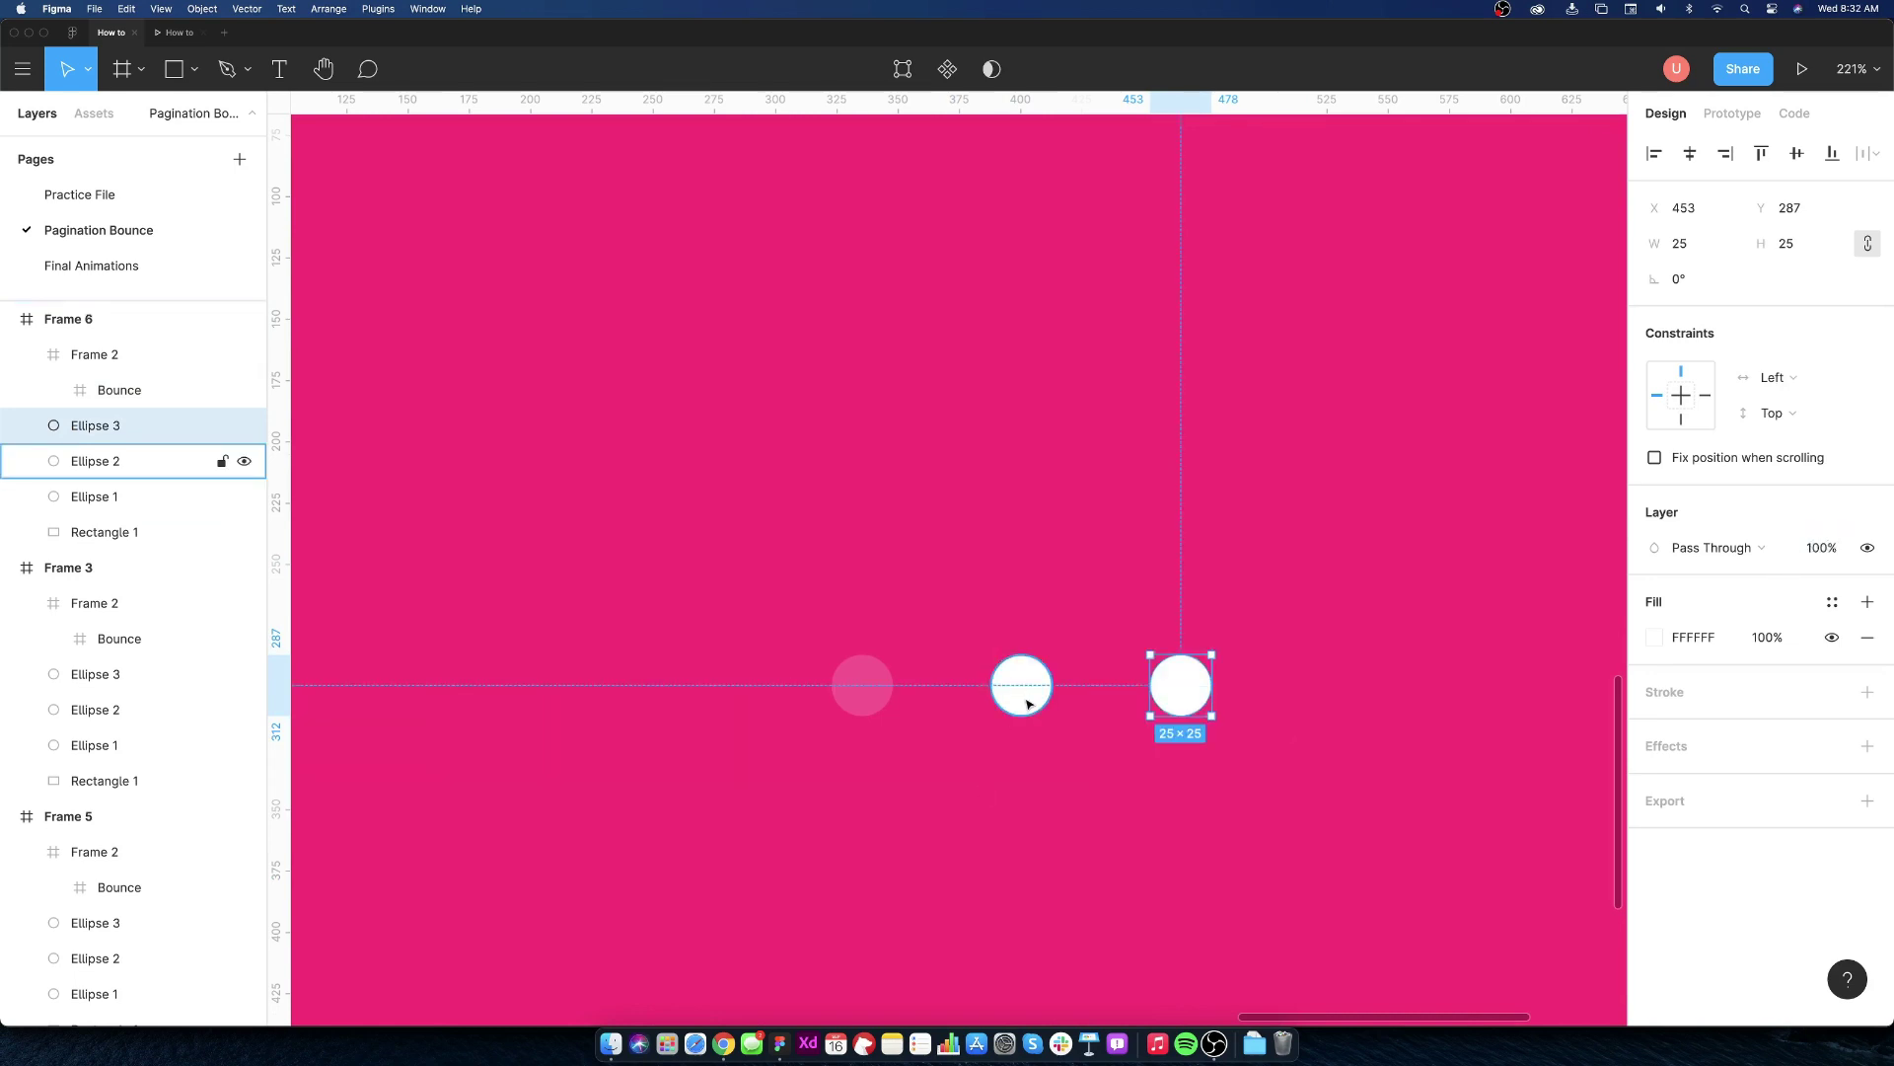
pyautogui.click(1022, 683)
pyautogui.click(1818, 549)
pyautogui.write('20')
pyautogui.press('Return')
pyautogui.scroll(-10, 1036, 637)
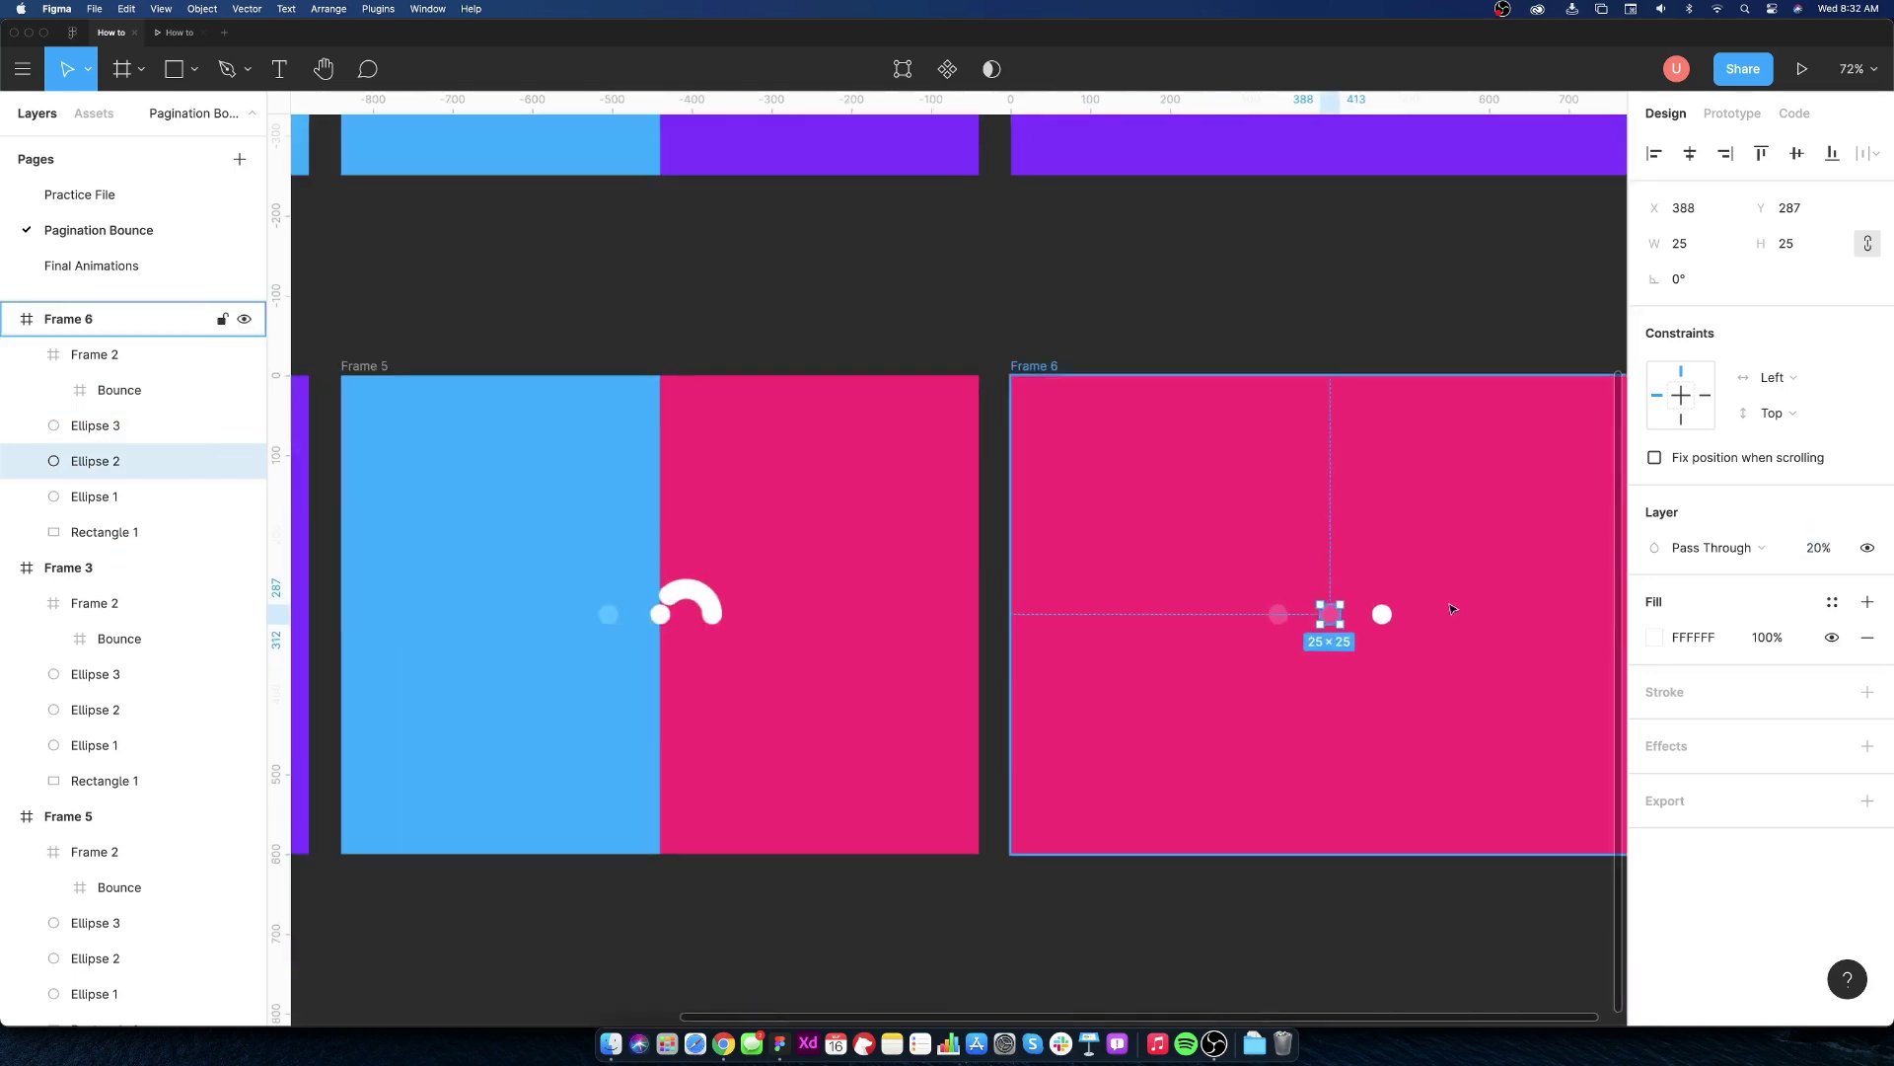
pyautogui.click(994, 627)
pyautogui.scroll(3, 1209, 834)
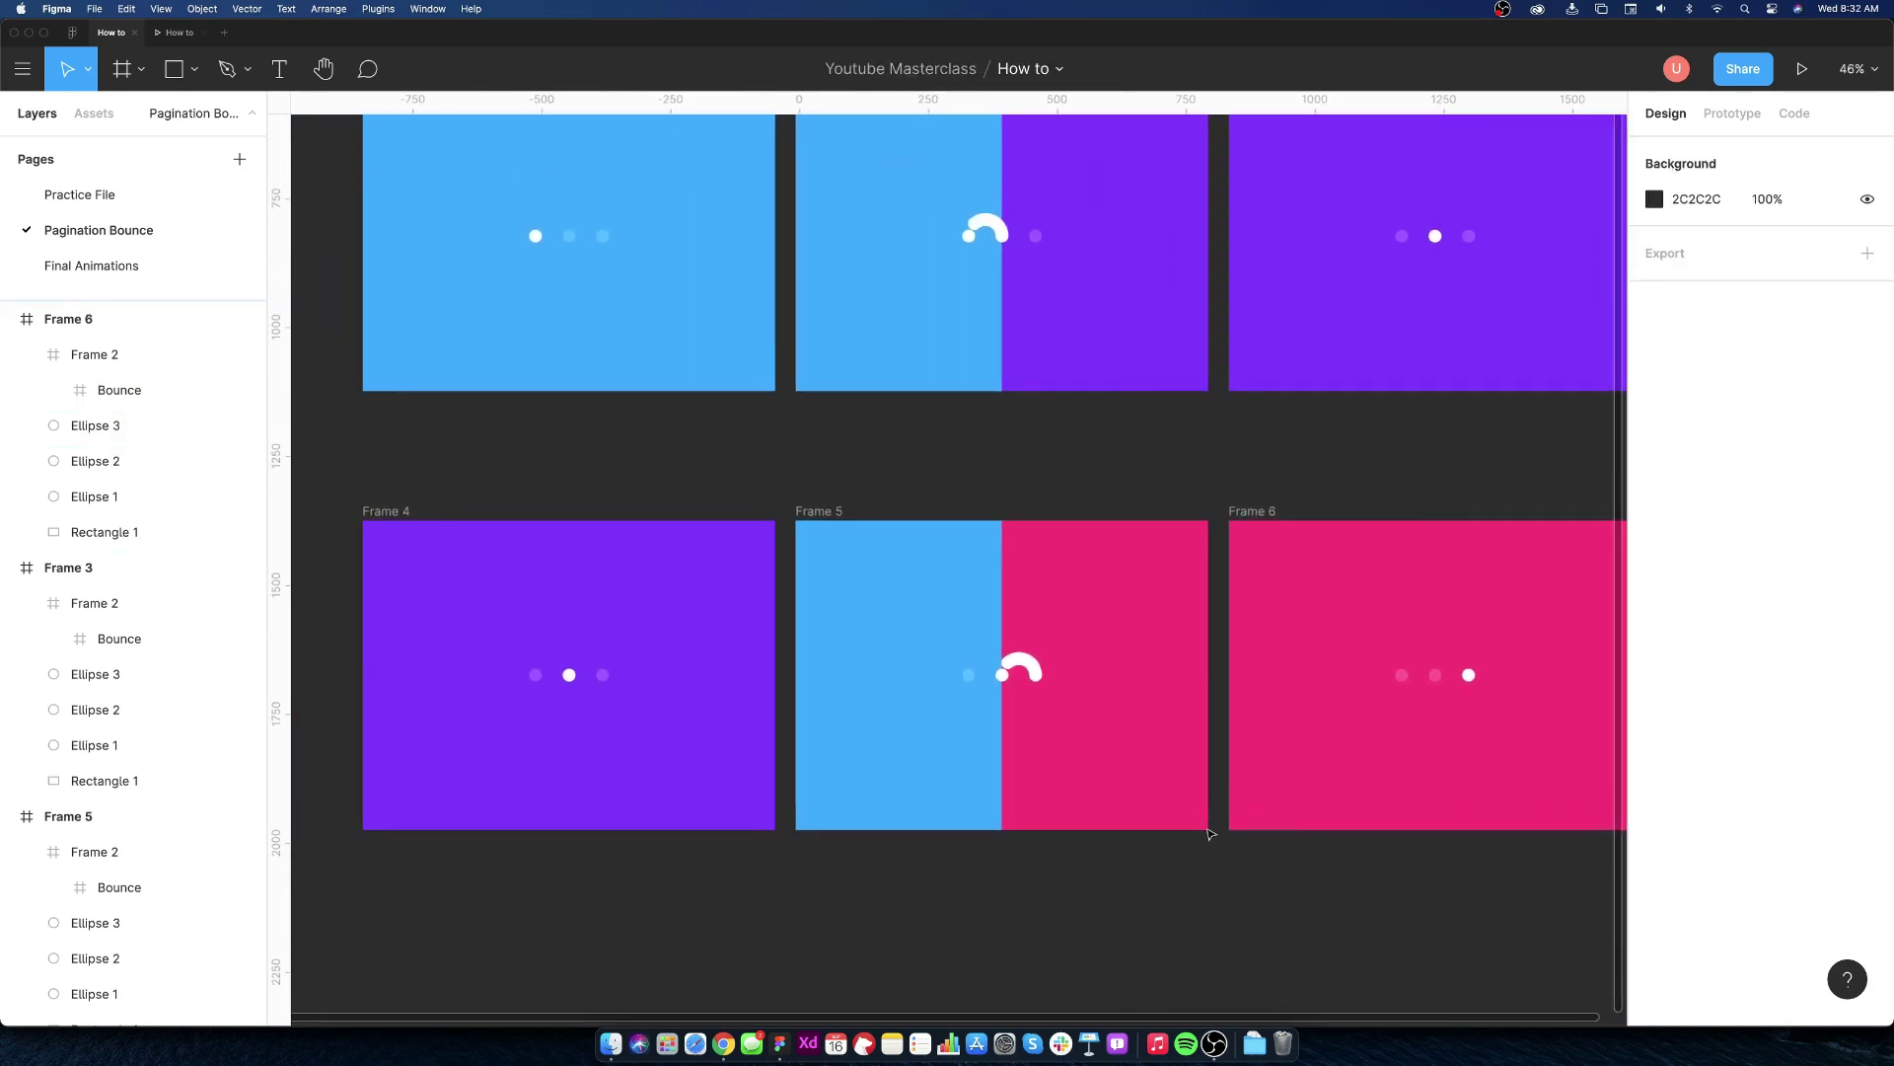
# - In Prototype mode, connect Frame 4 to Frame 5
pyautogui.click(388, 511)
pyautogui.hotkey('shift', 'e')
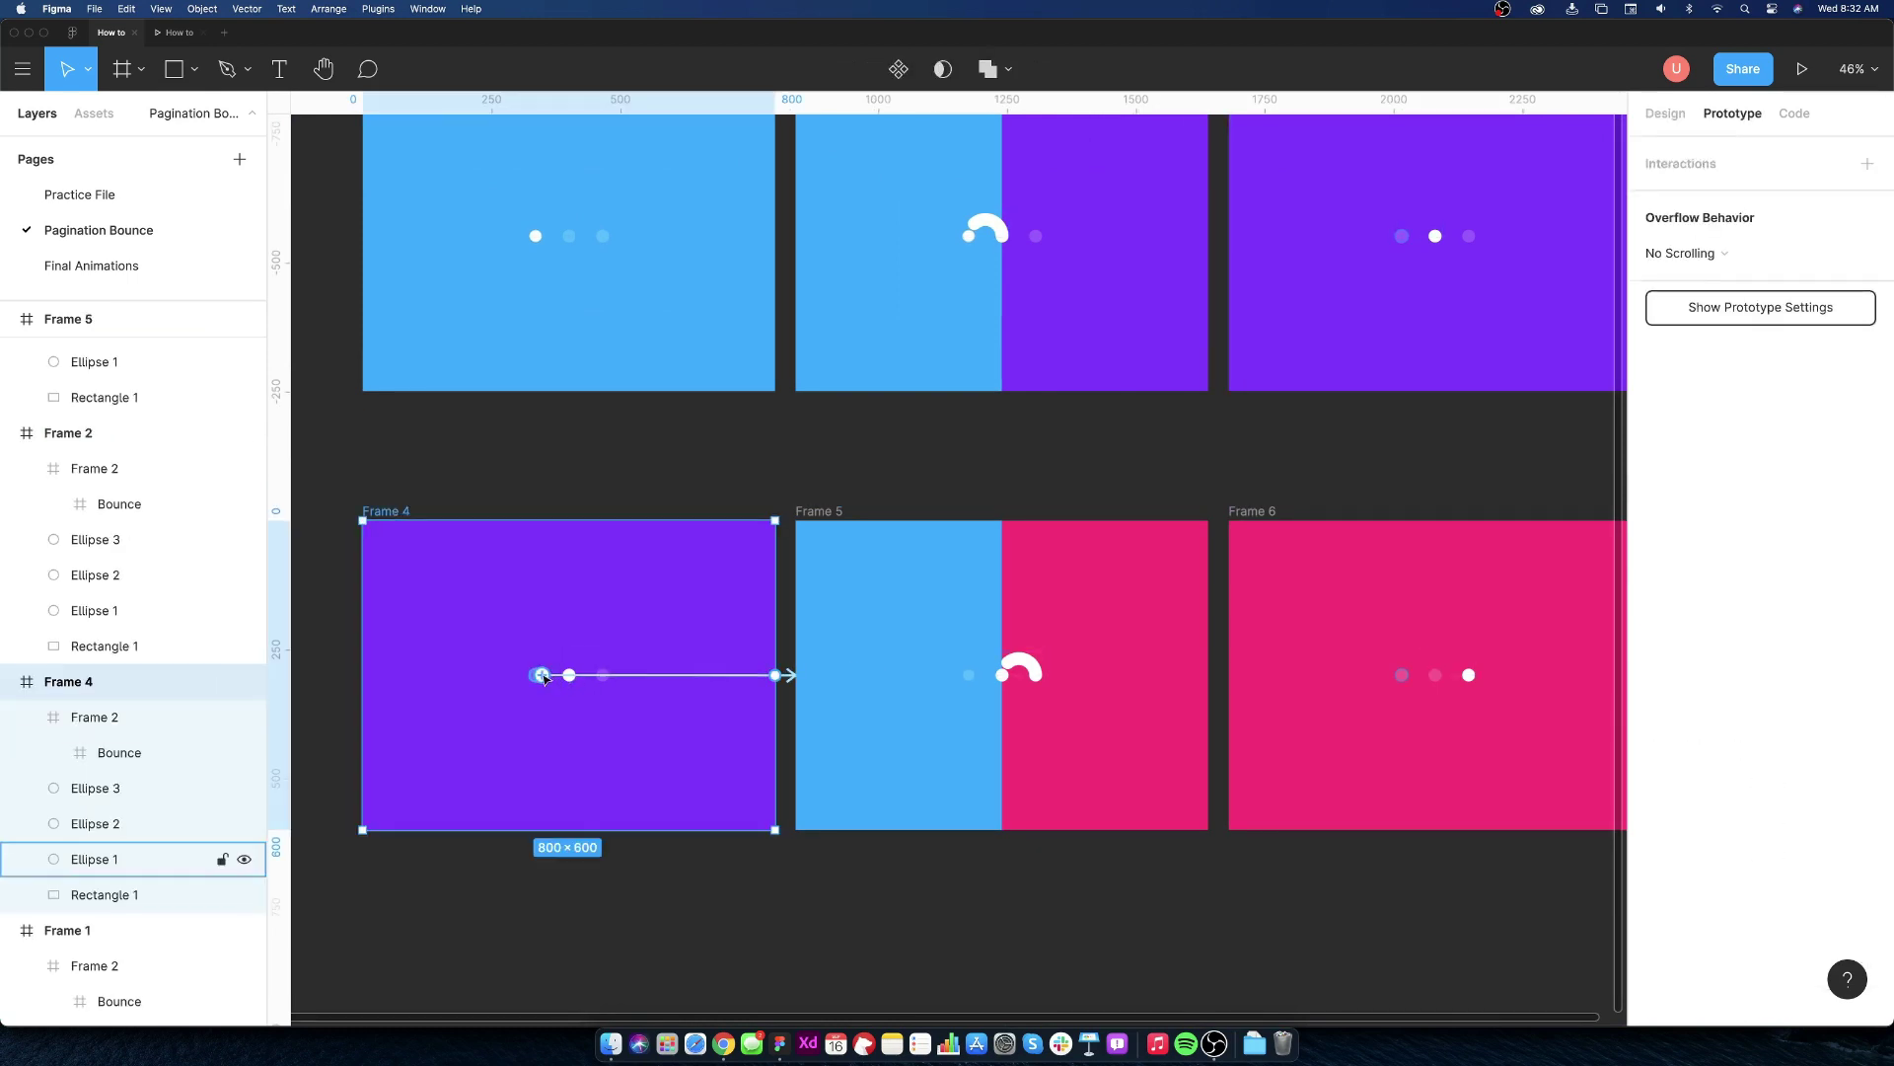
pyautogui.click(545, 677)
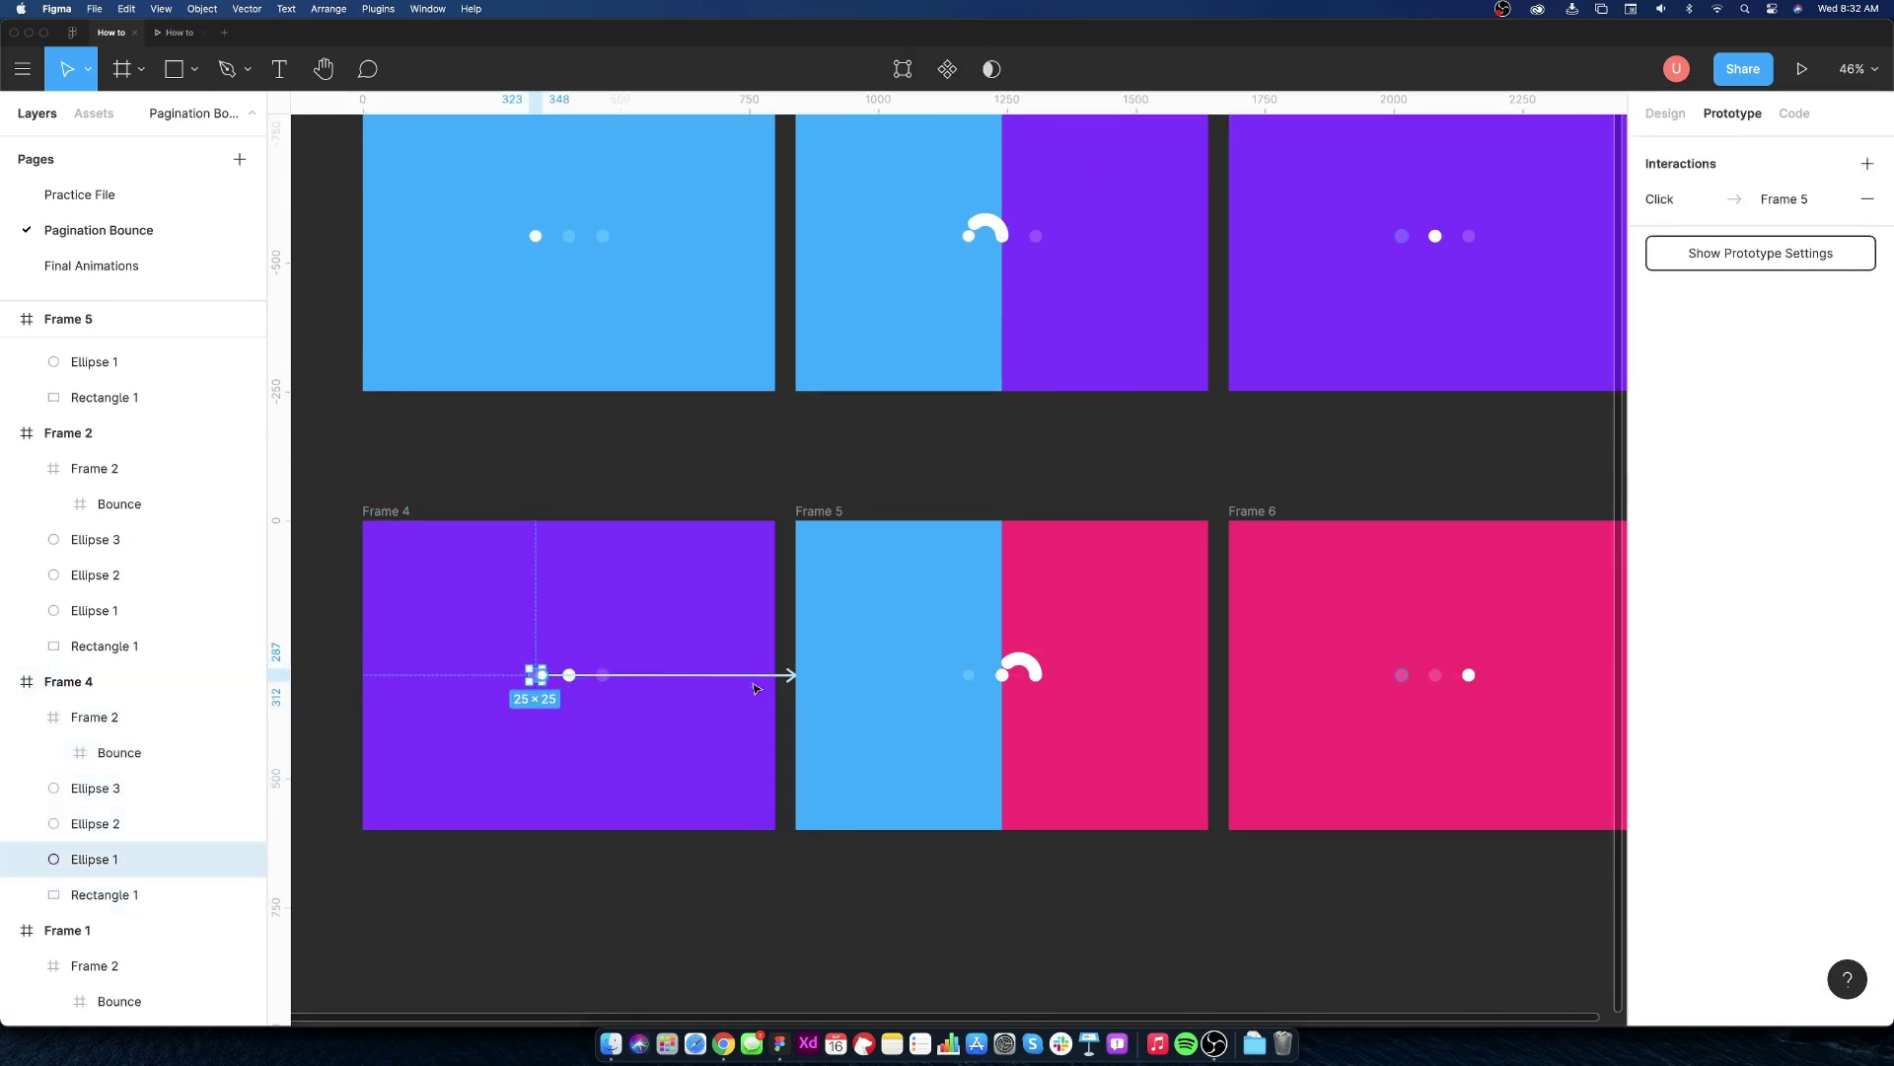
pyautogui.click(387, 511)
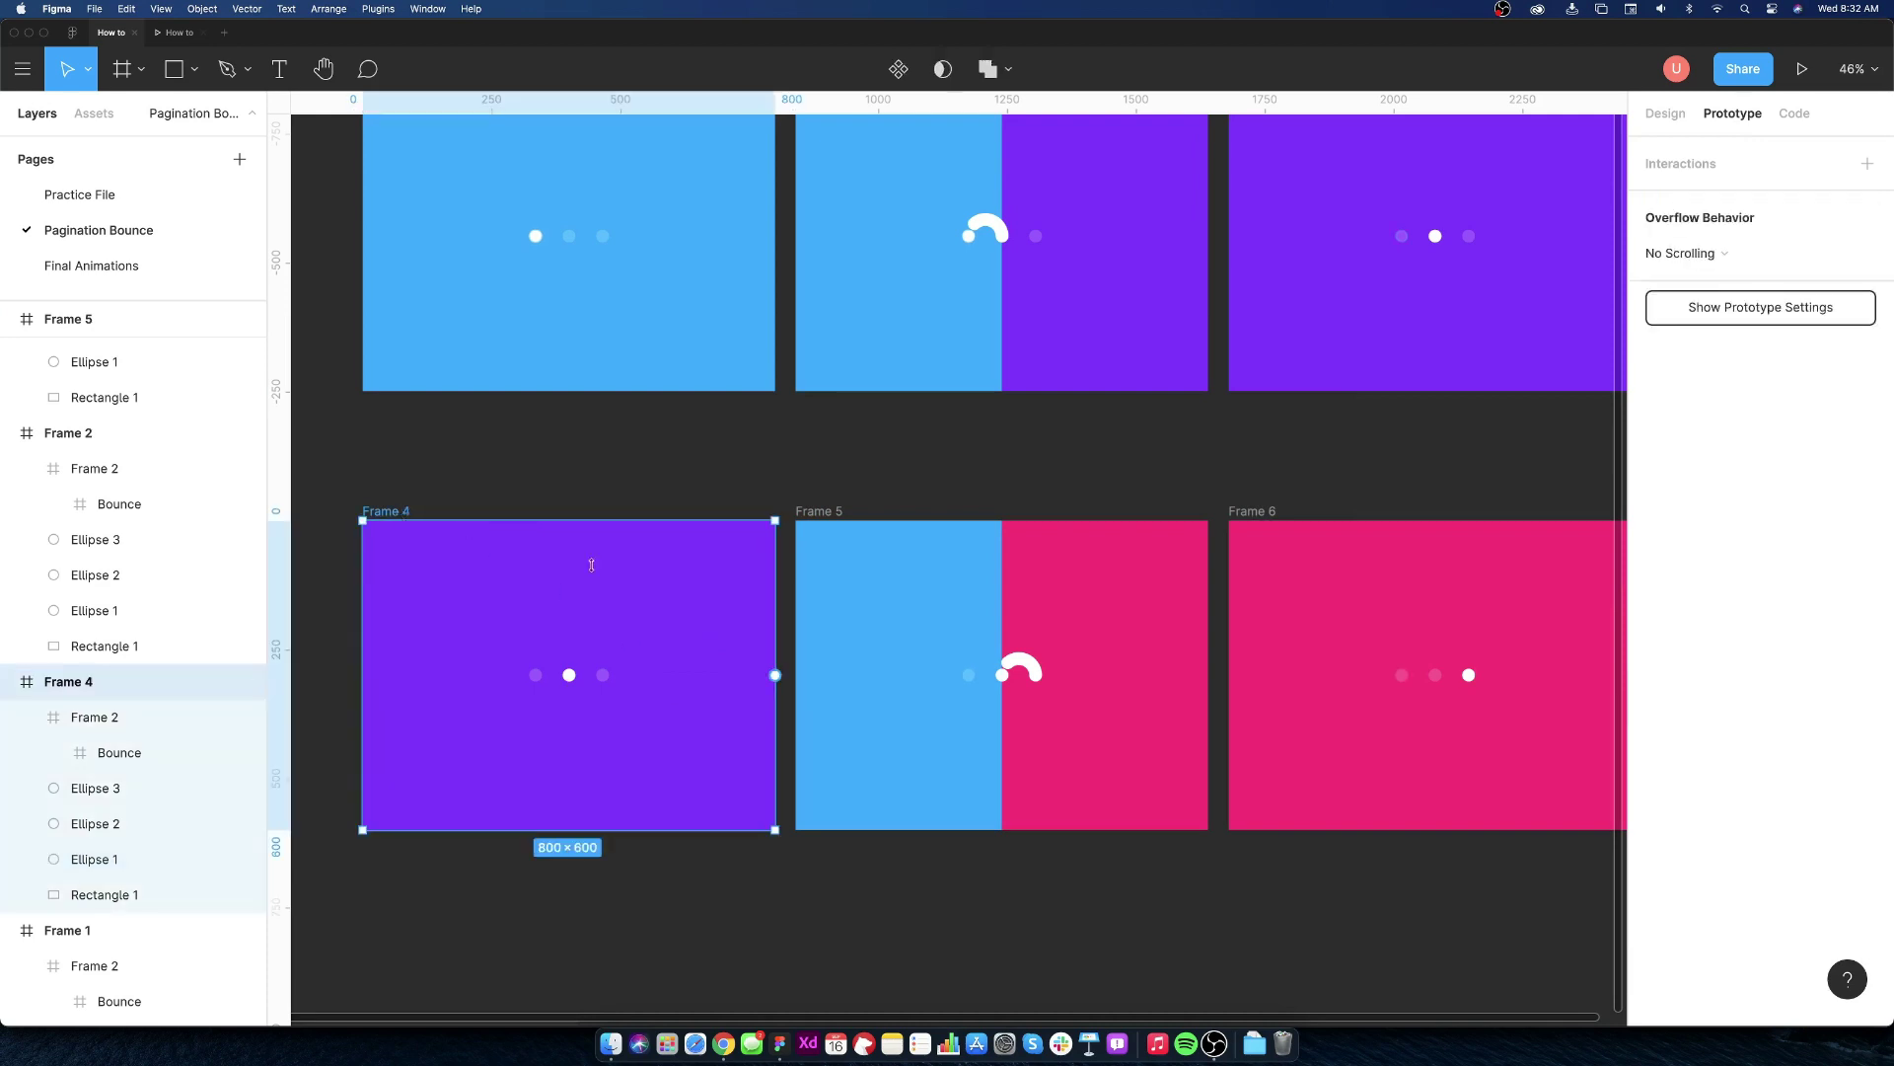
pyautogui.moveTo(776, 677); pyautogui.dragTo(828, 677)
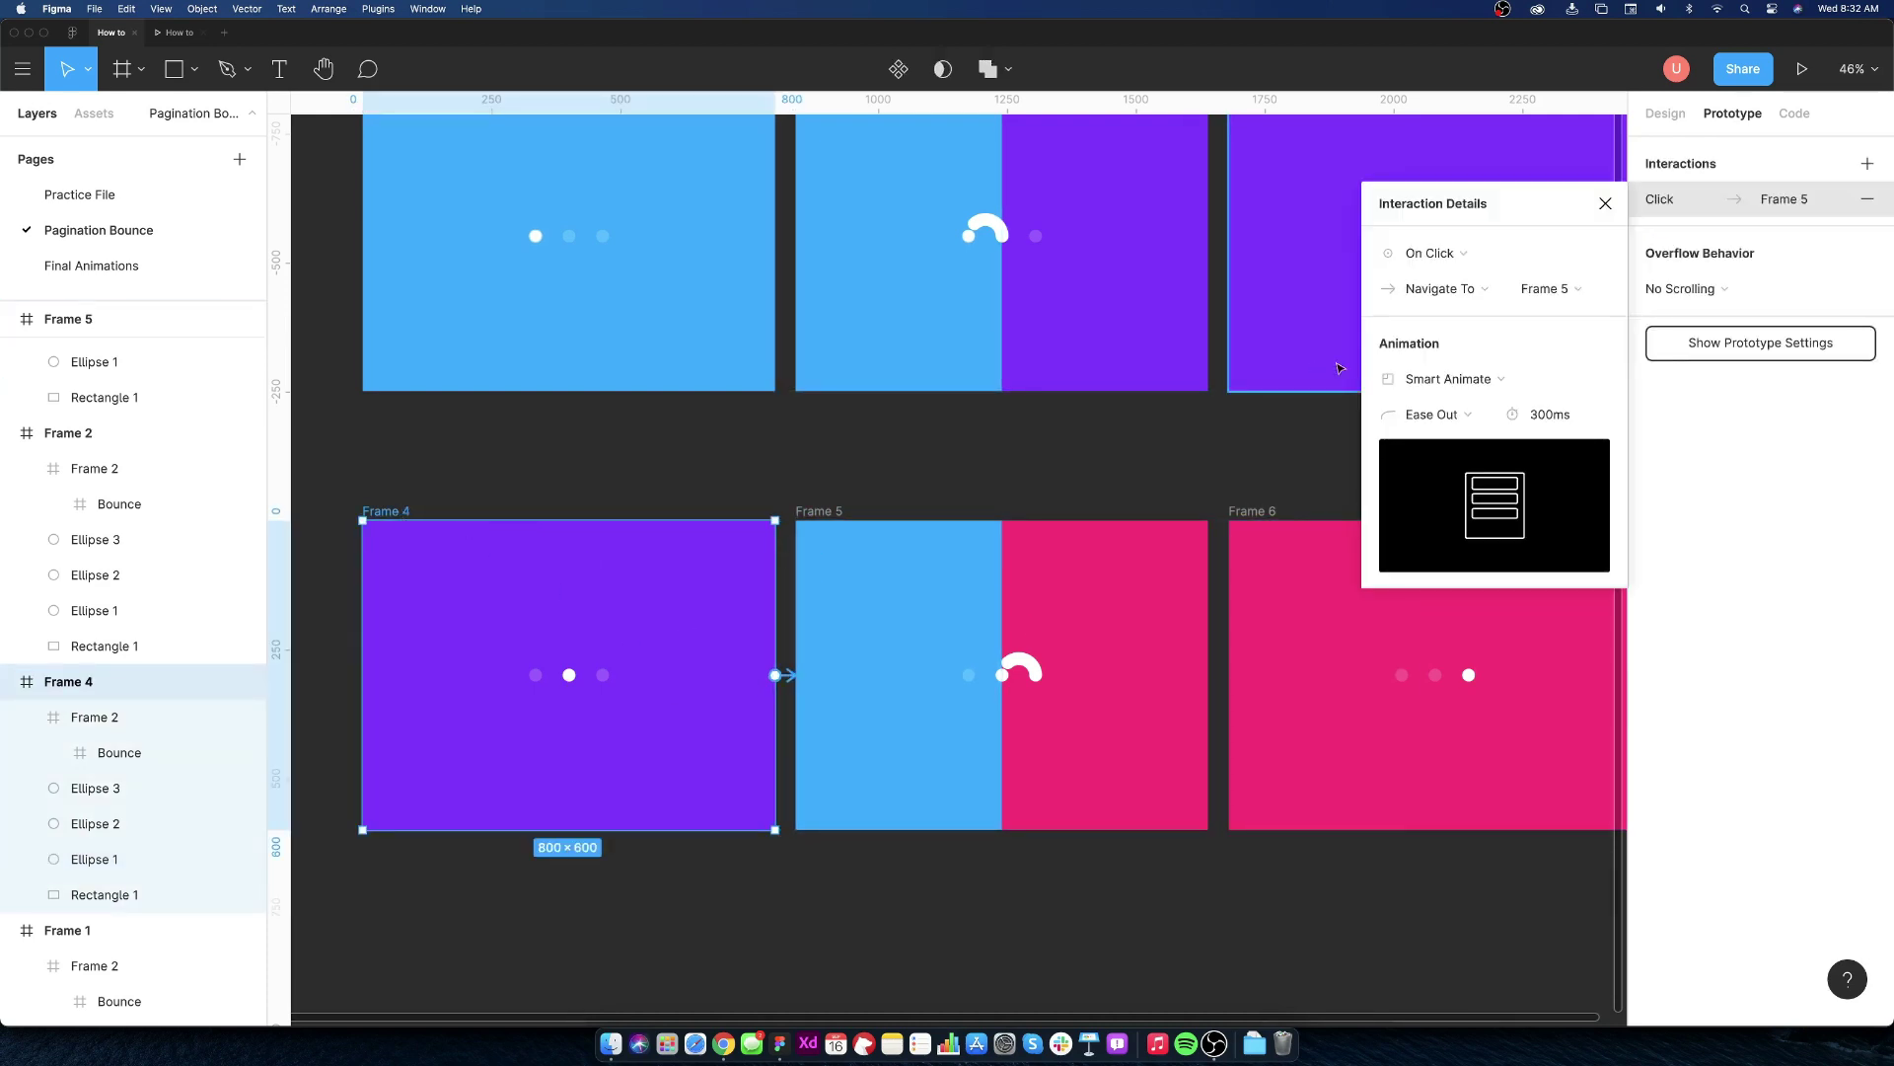
# - Set the Frame 4→5 interaction to After Delay 1ms, Smart Animate with Ease In easing
pyautogui.click(1444, 252)
pyautogui.click(1440, 529)
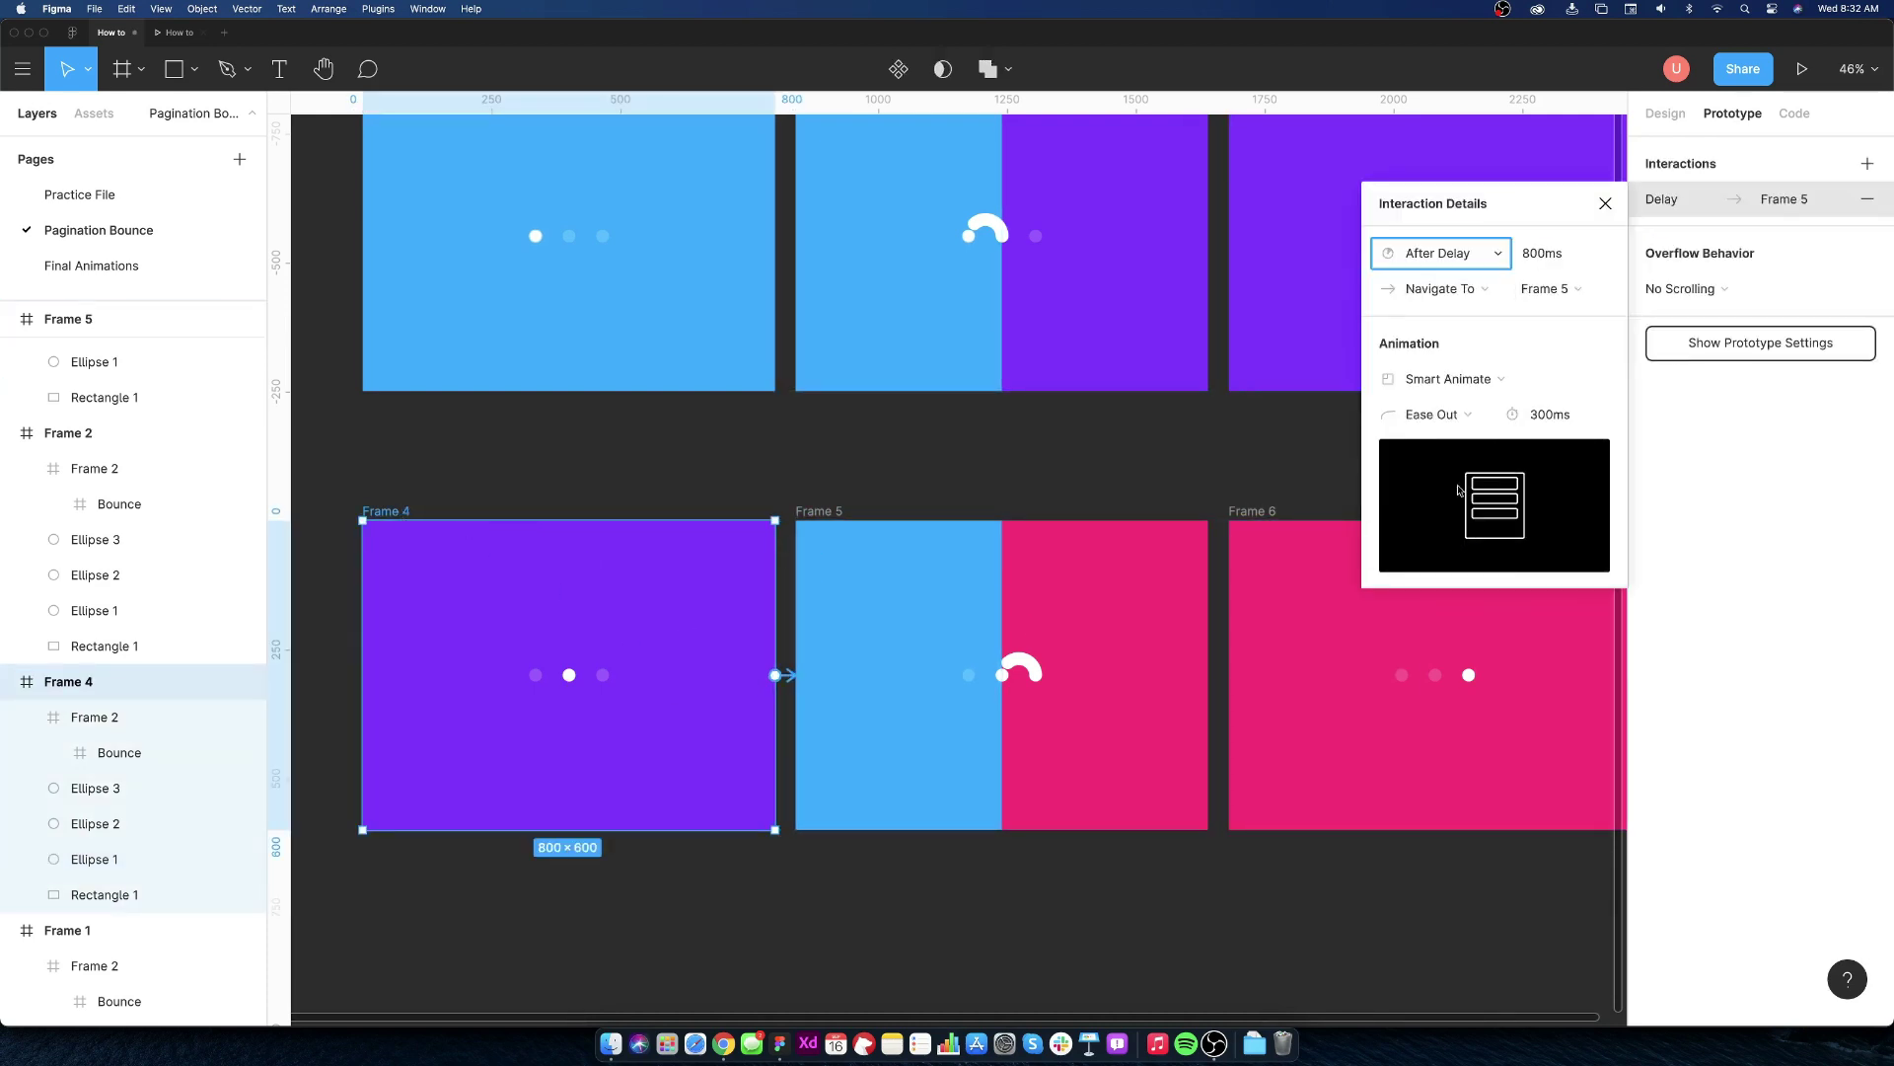
pyautogui.click(1542, 252)
pyautogui.write('1')
pyautogui.press('Return')
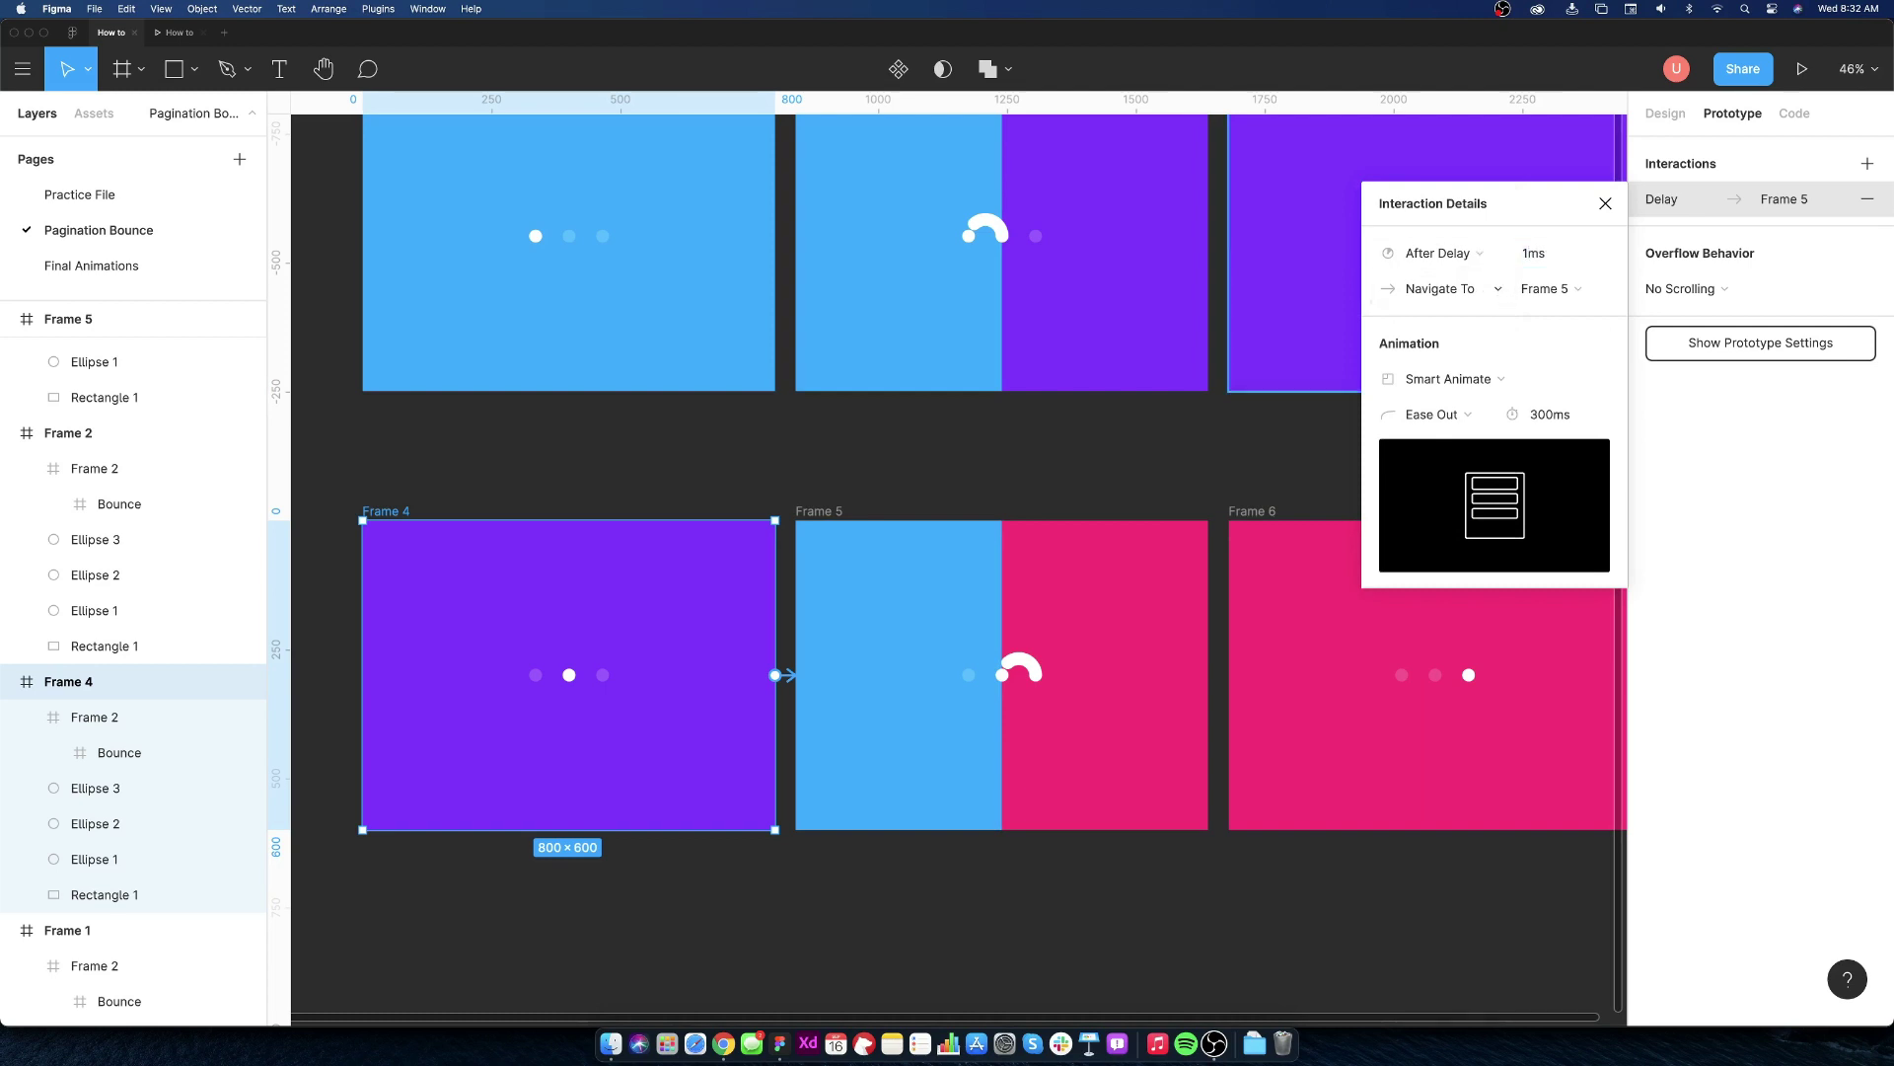
pyautogui.click(1479, 414)
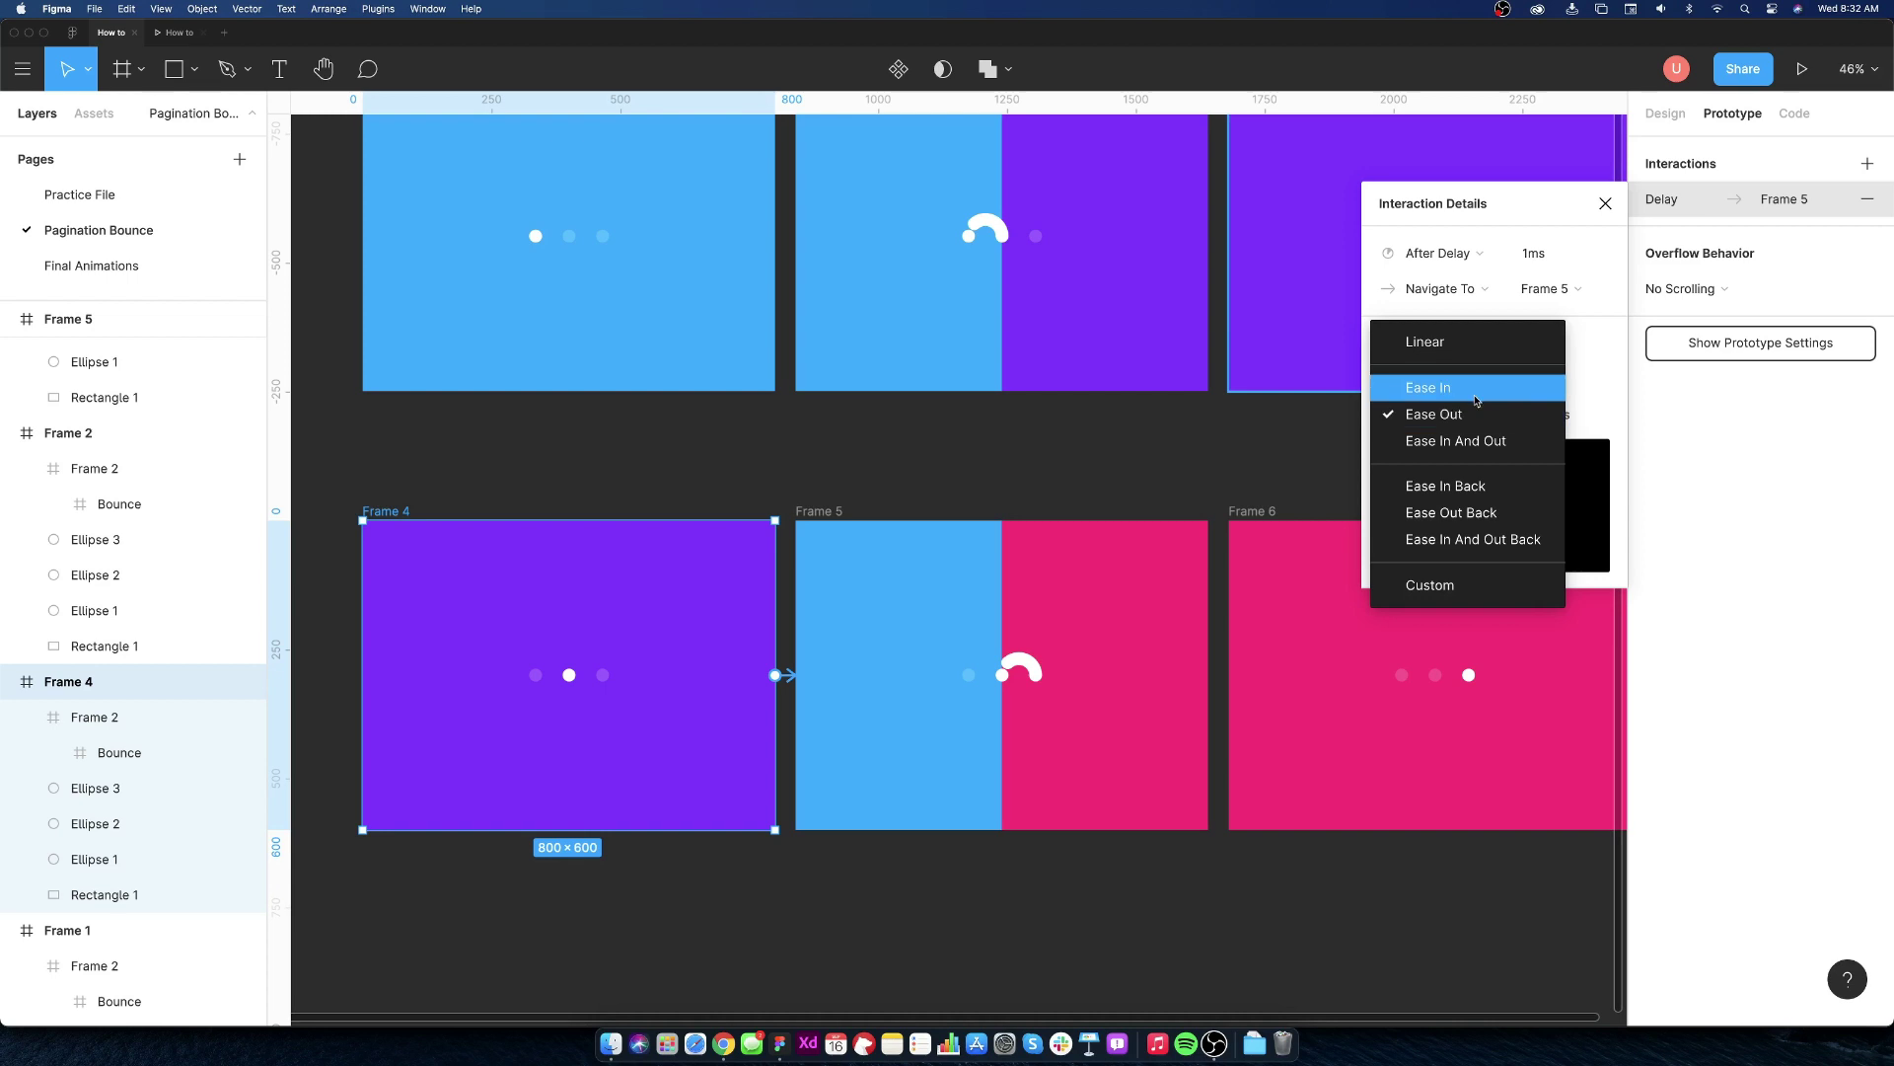
pyautogui.click(1438, 393)
pyautogui.click(1088, 475)
pyautogui.hotkey('shift', '1')
pyautogui.scroll(-2, 1087, 474)
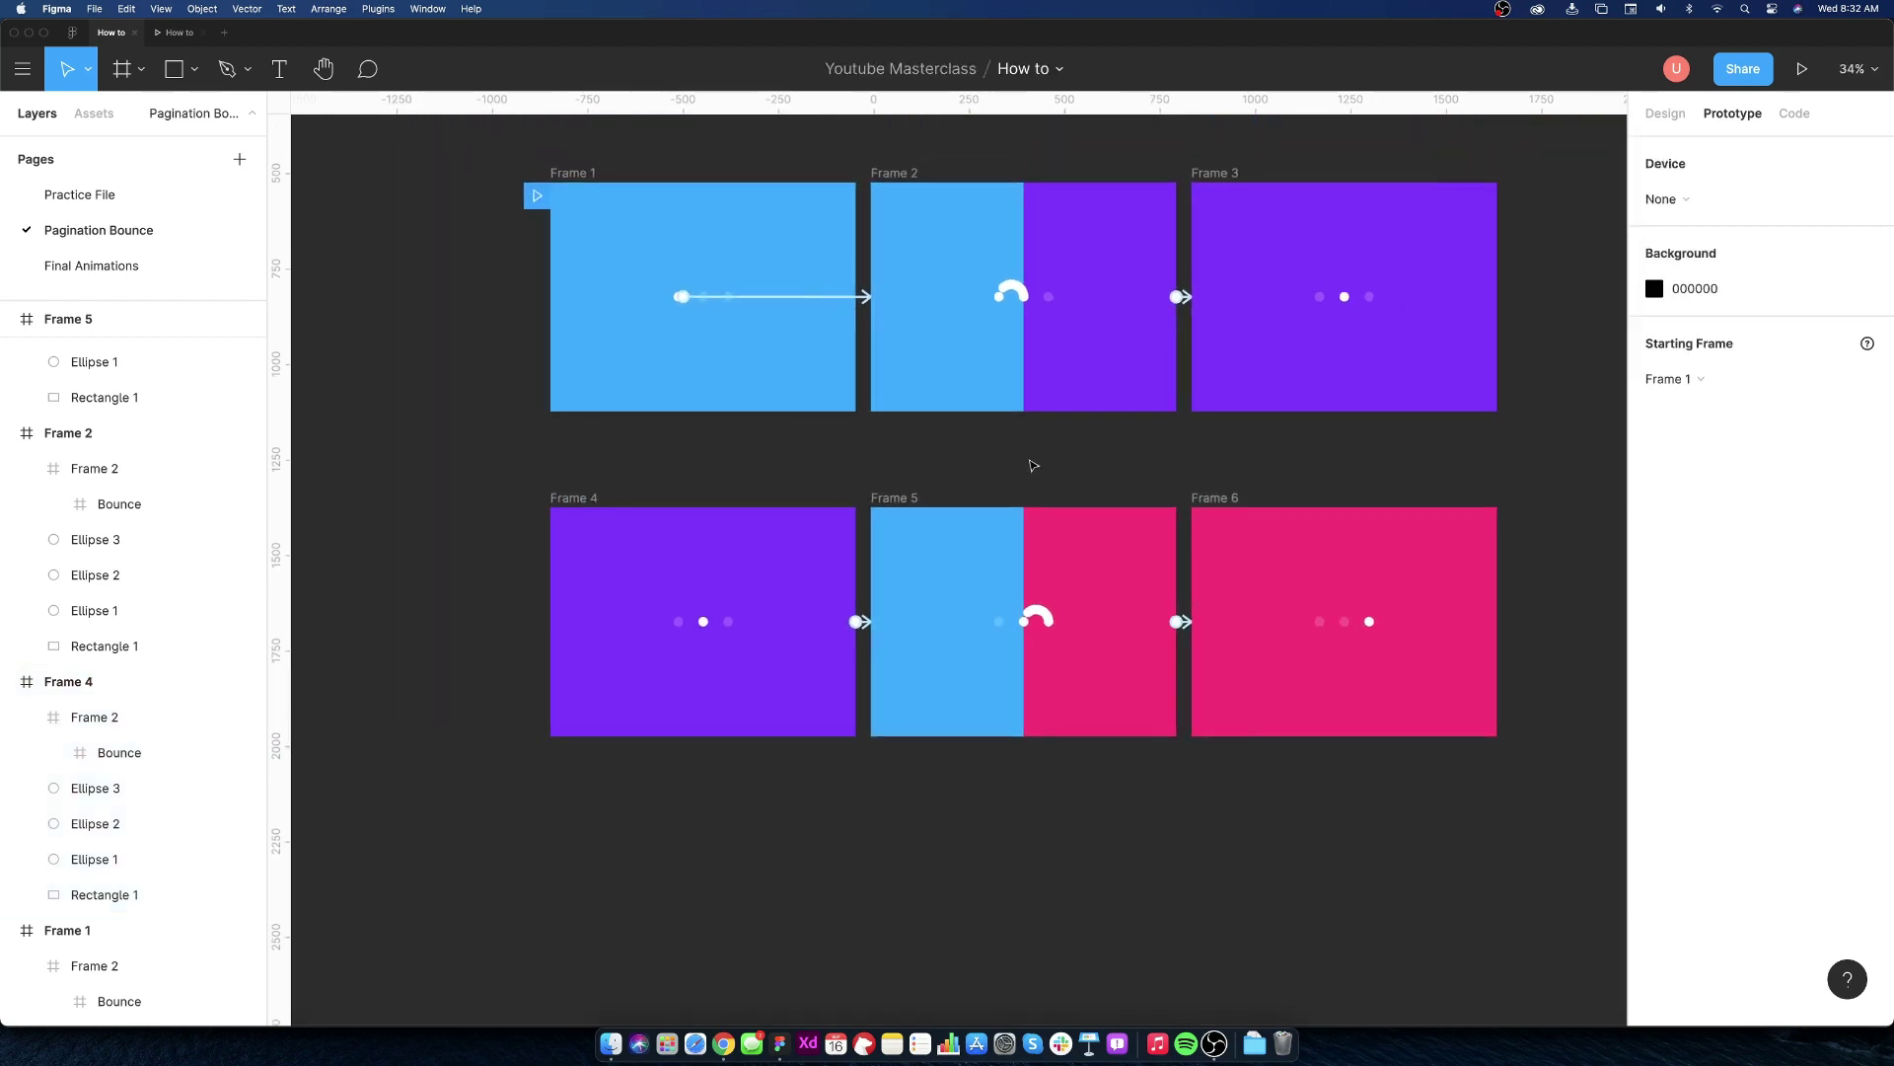
pyautogui.click(179, 32)
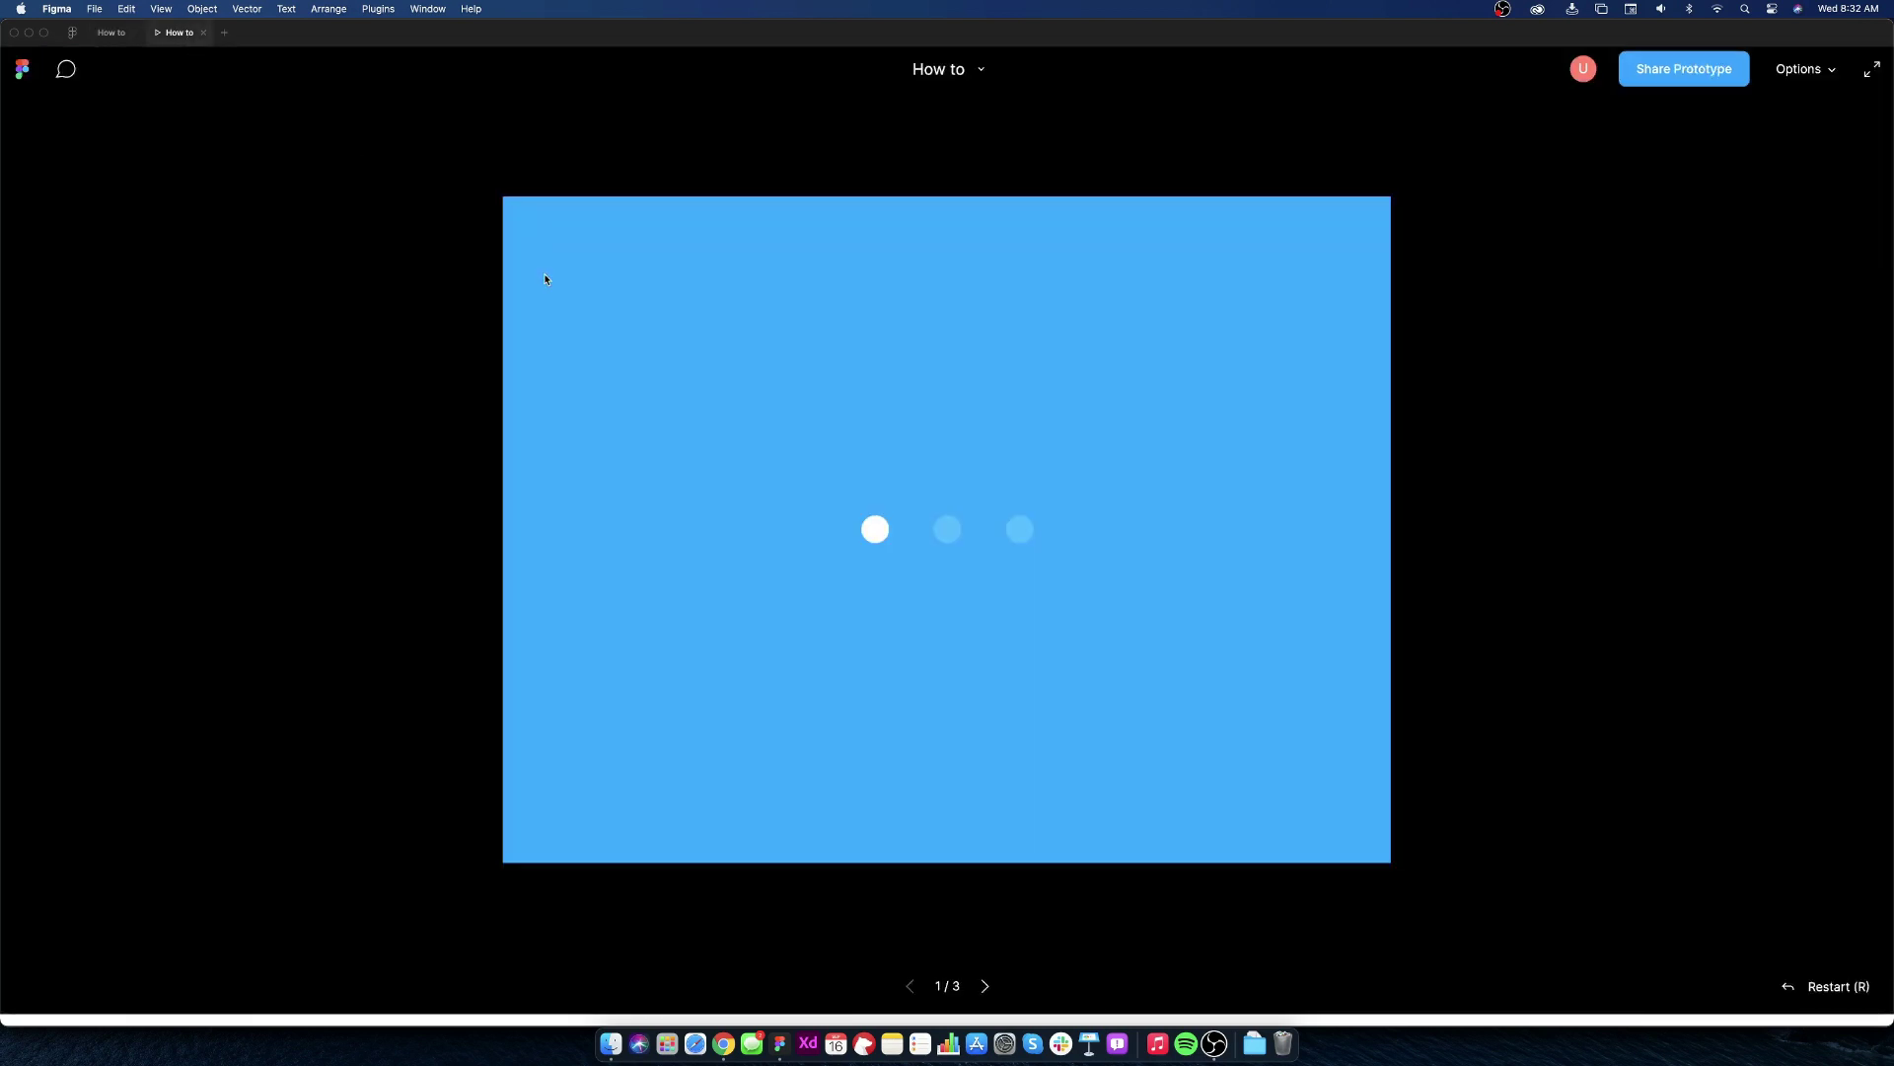
pyautogui.click(876, 531)
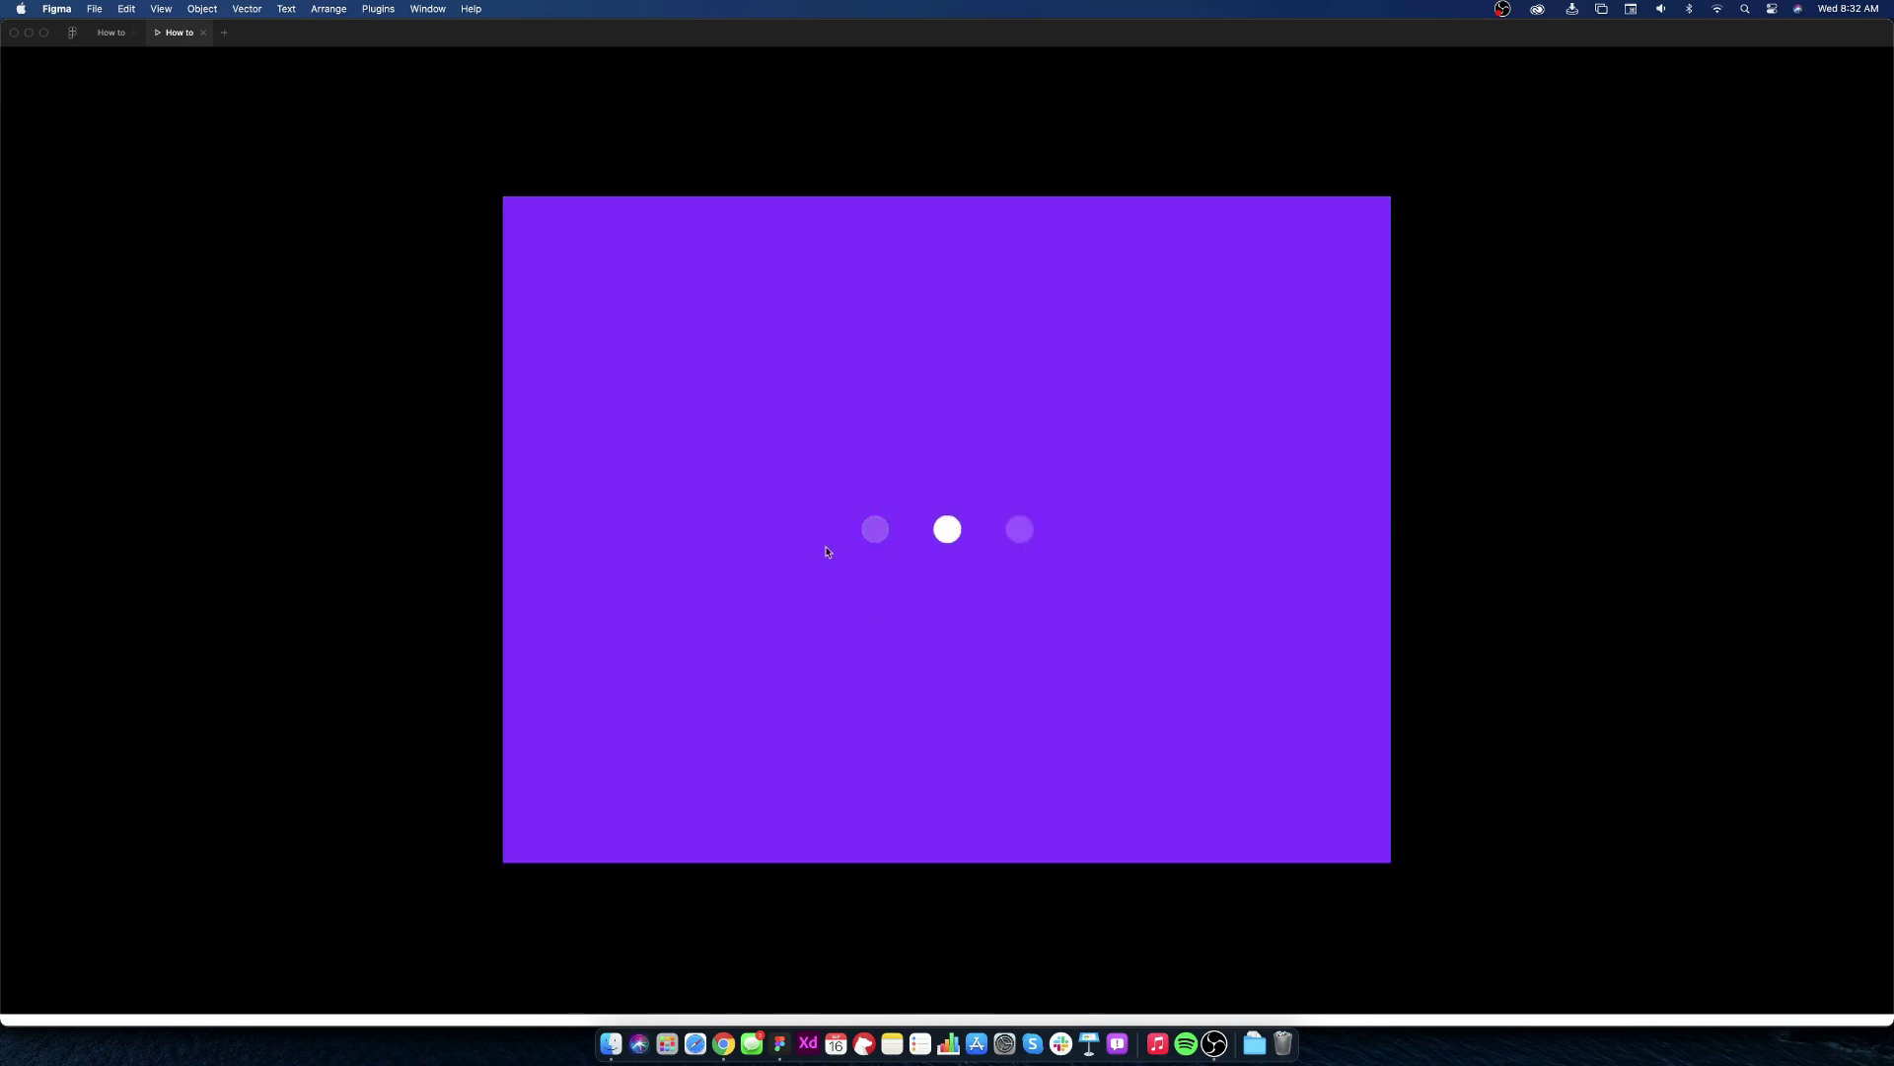
pyautogui.click(110, 33)
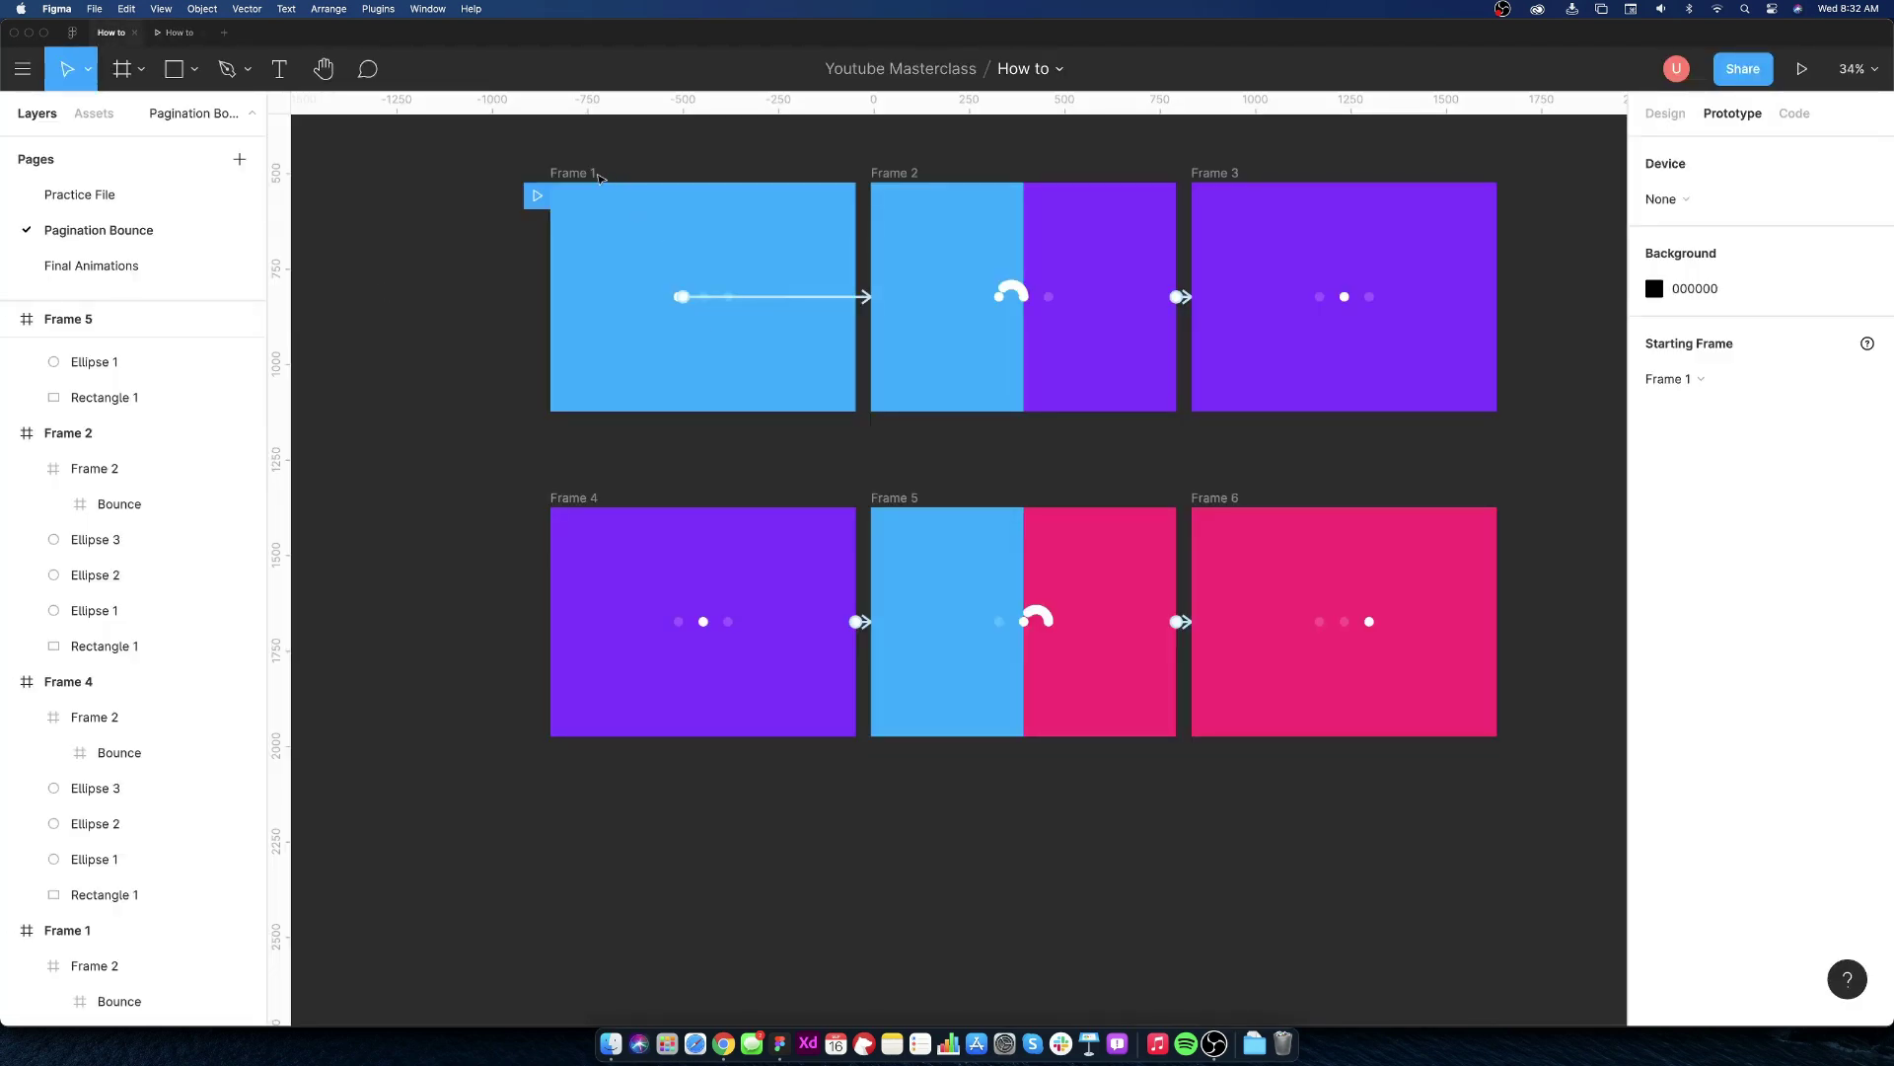
# - Connect Frame 3 to Frame 4 with an After Delay 1ms trigger and Instant transition
pyautogui.click(1332, 266)
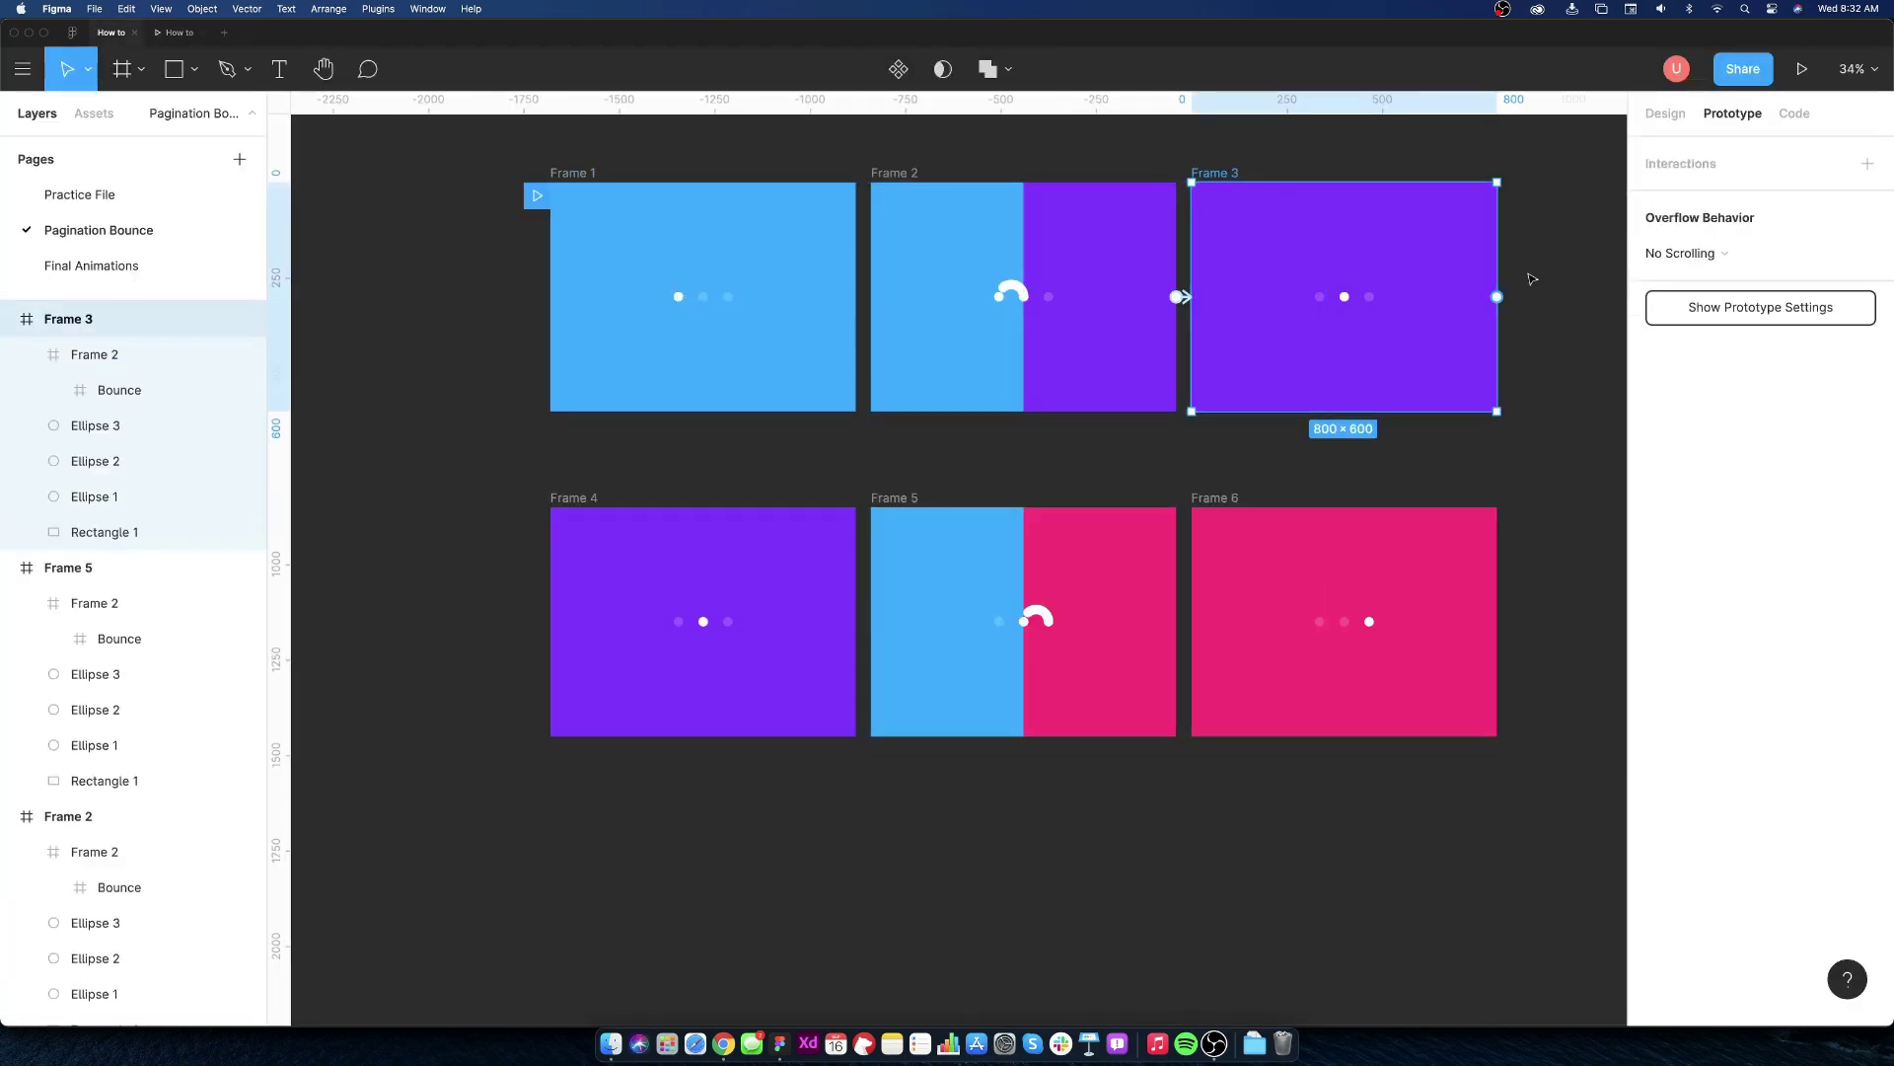
pyautogui.moveTo(133, 532)
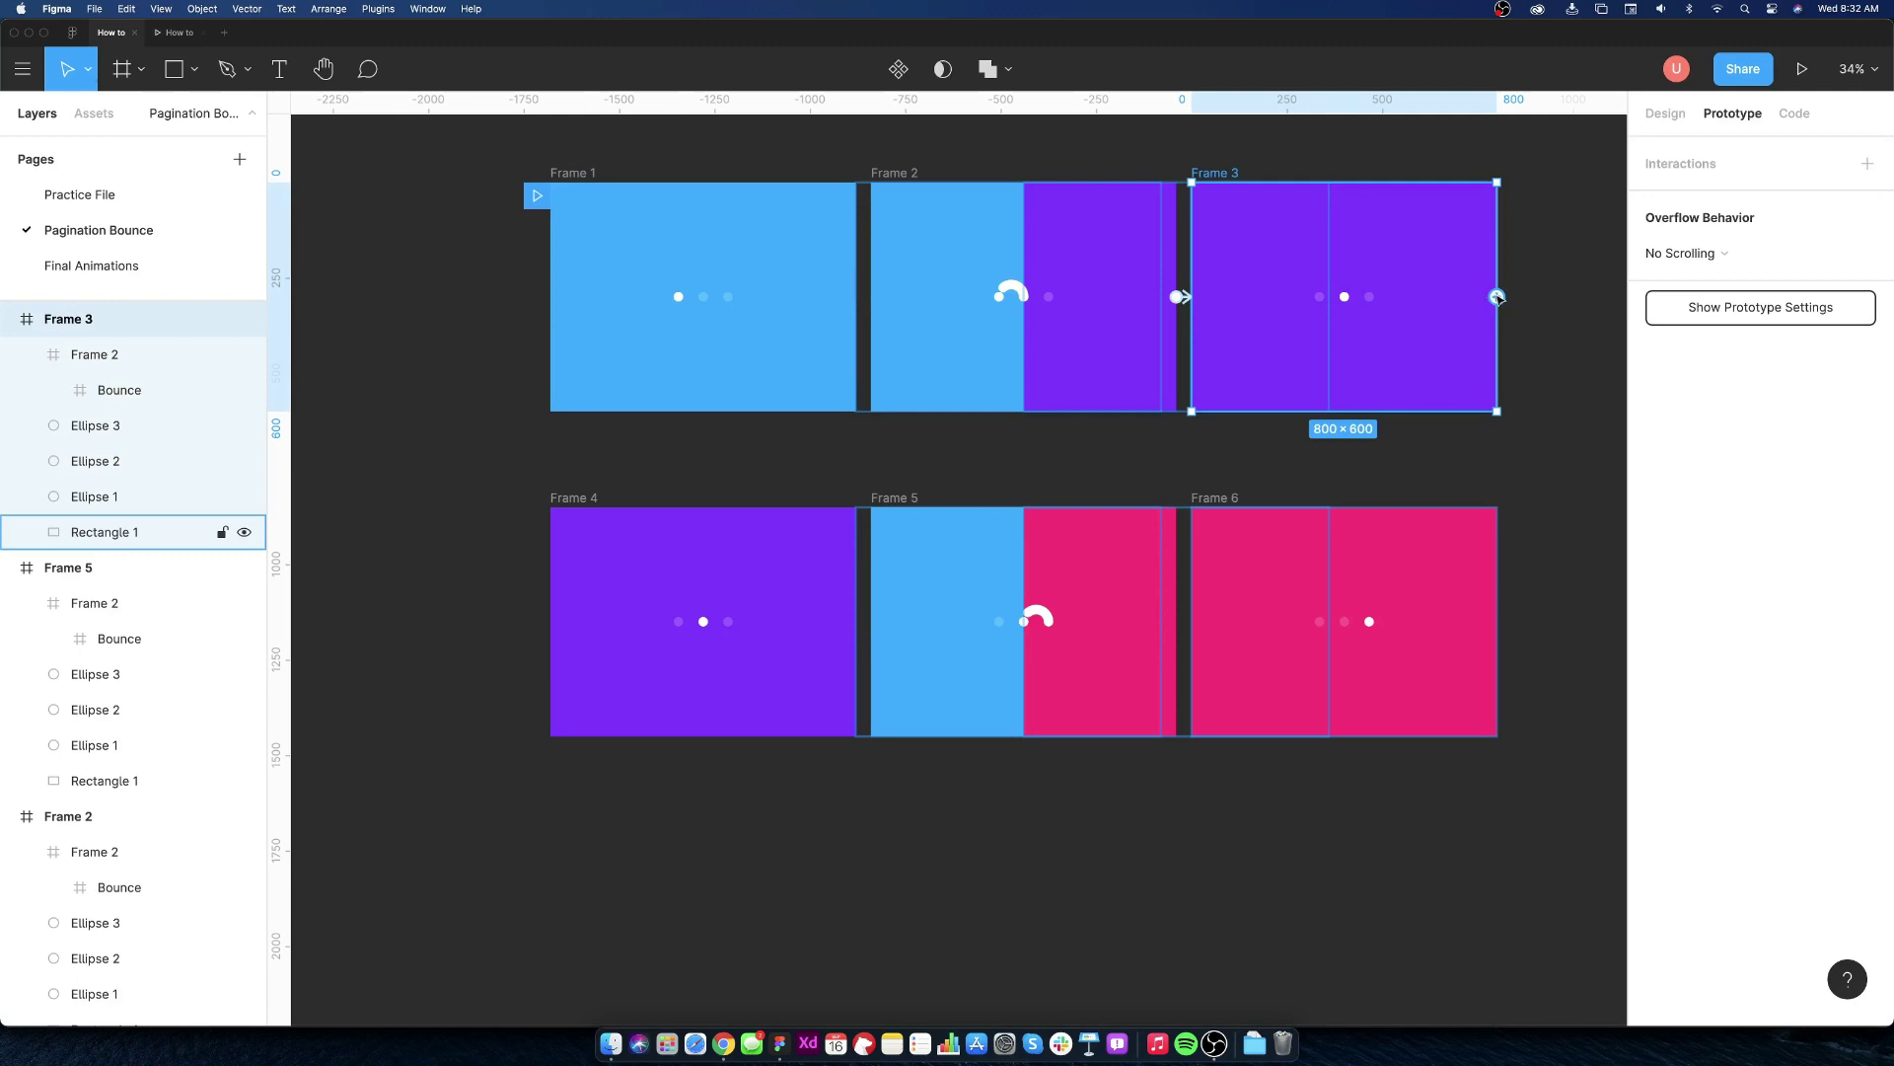
pyautogui.moveTo(1497, 298); pyautogui.dragTo(703, 511)
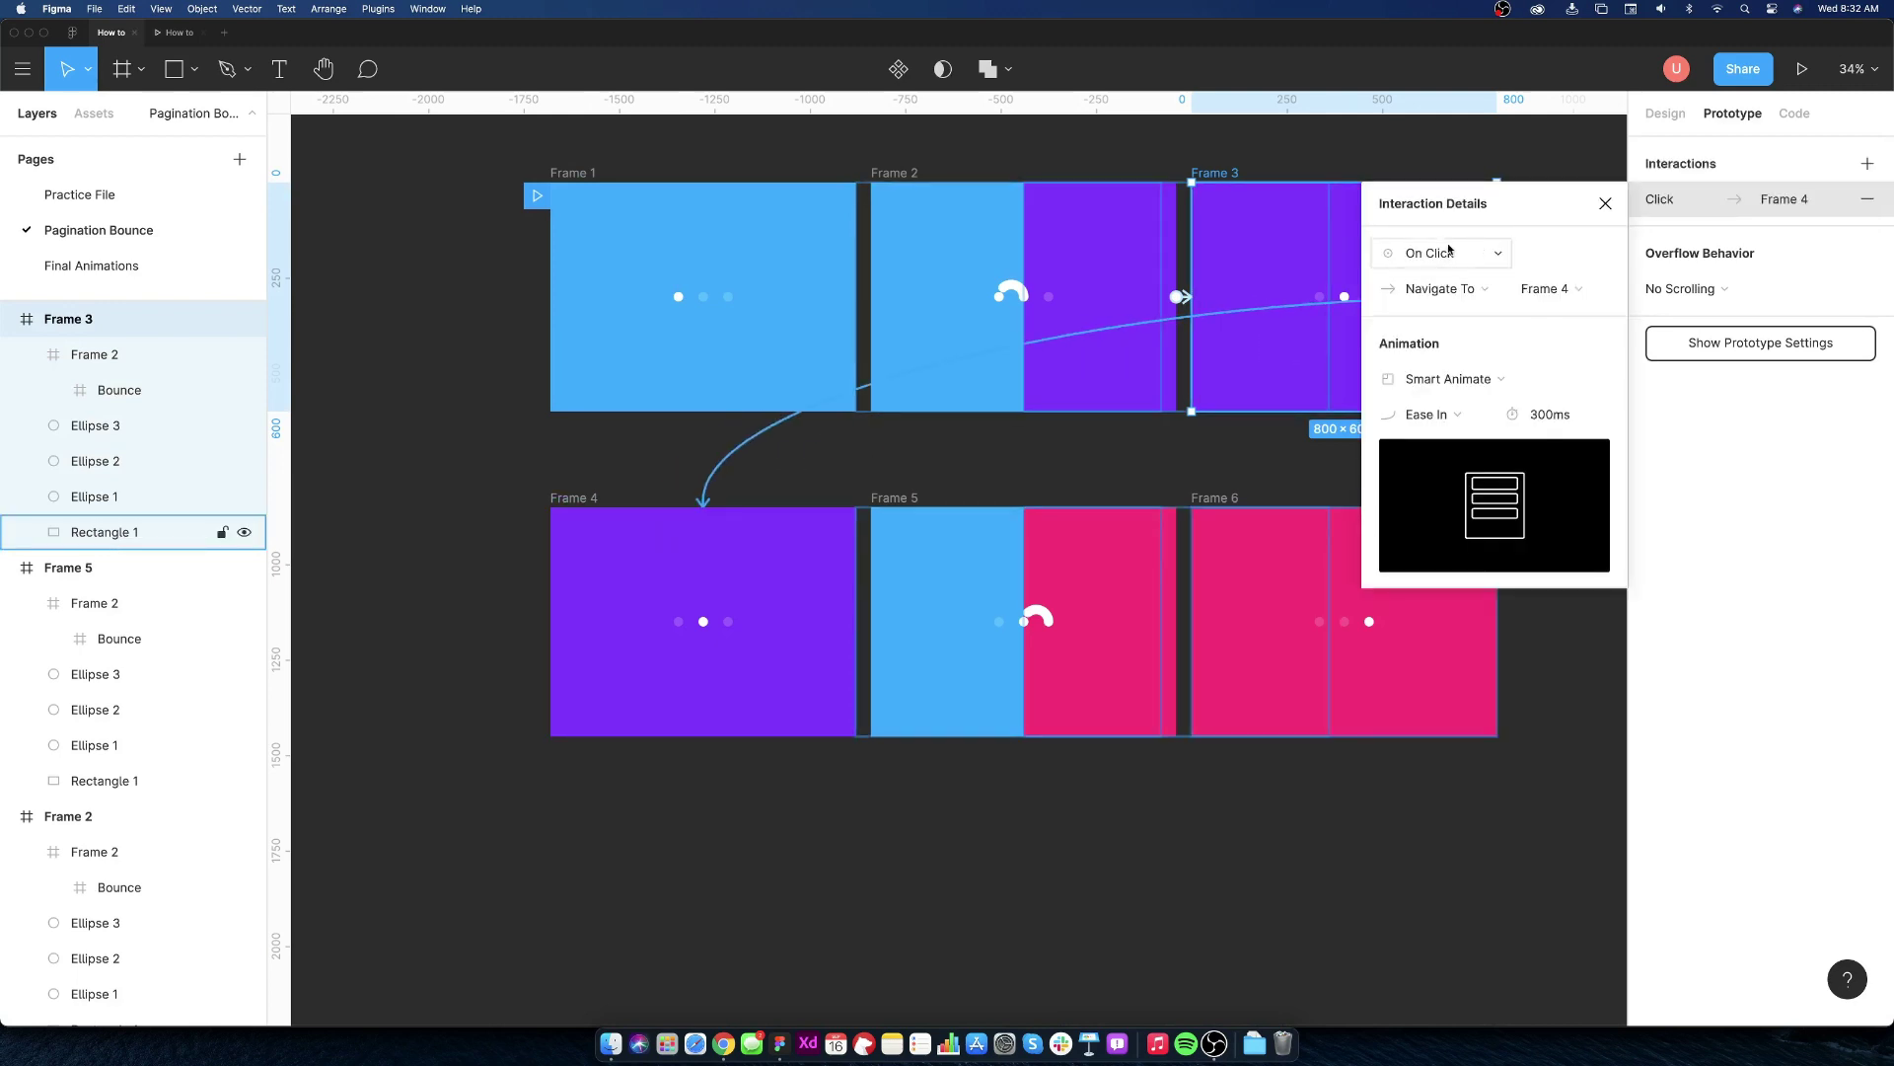
pyautogui.click(1449, 253)
pyautogui.click(1443, 527)
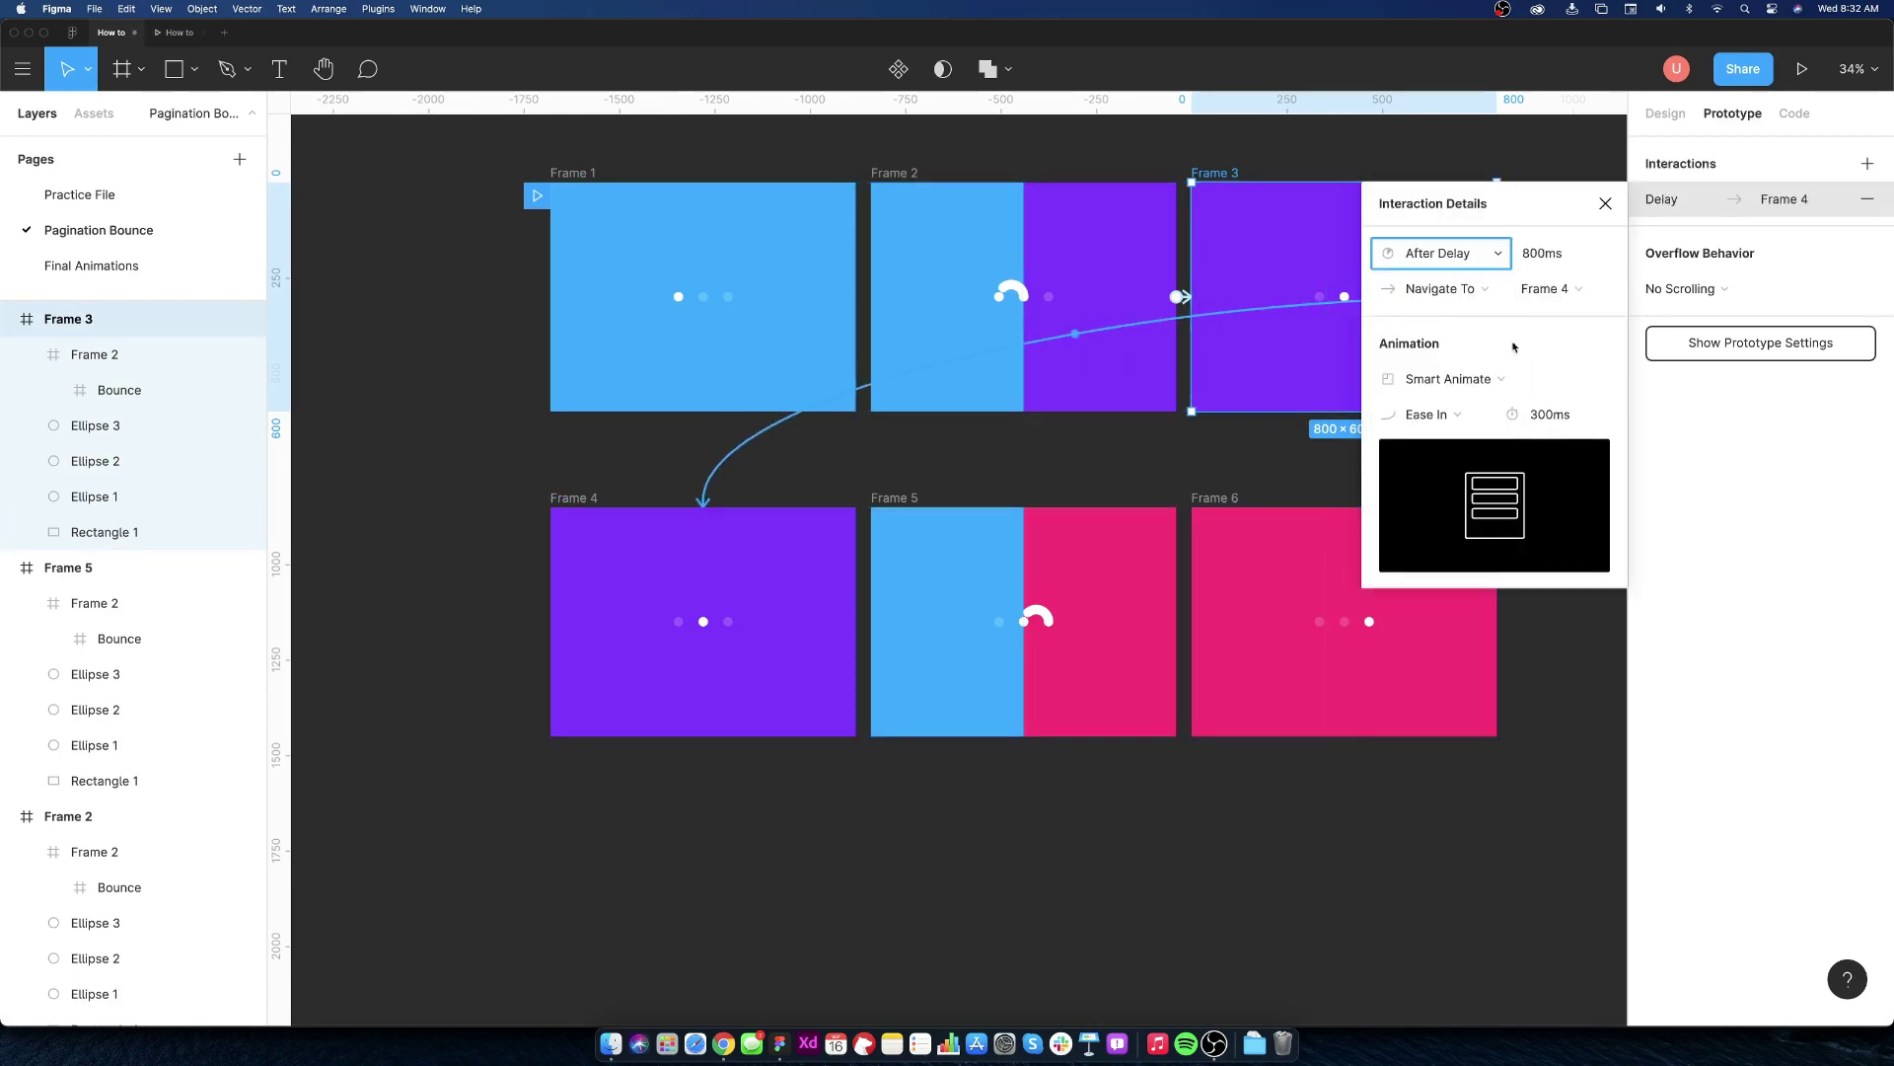
pyautogui.click(1543, 254)
pyautogui.write('1')
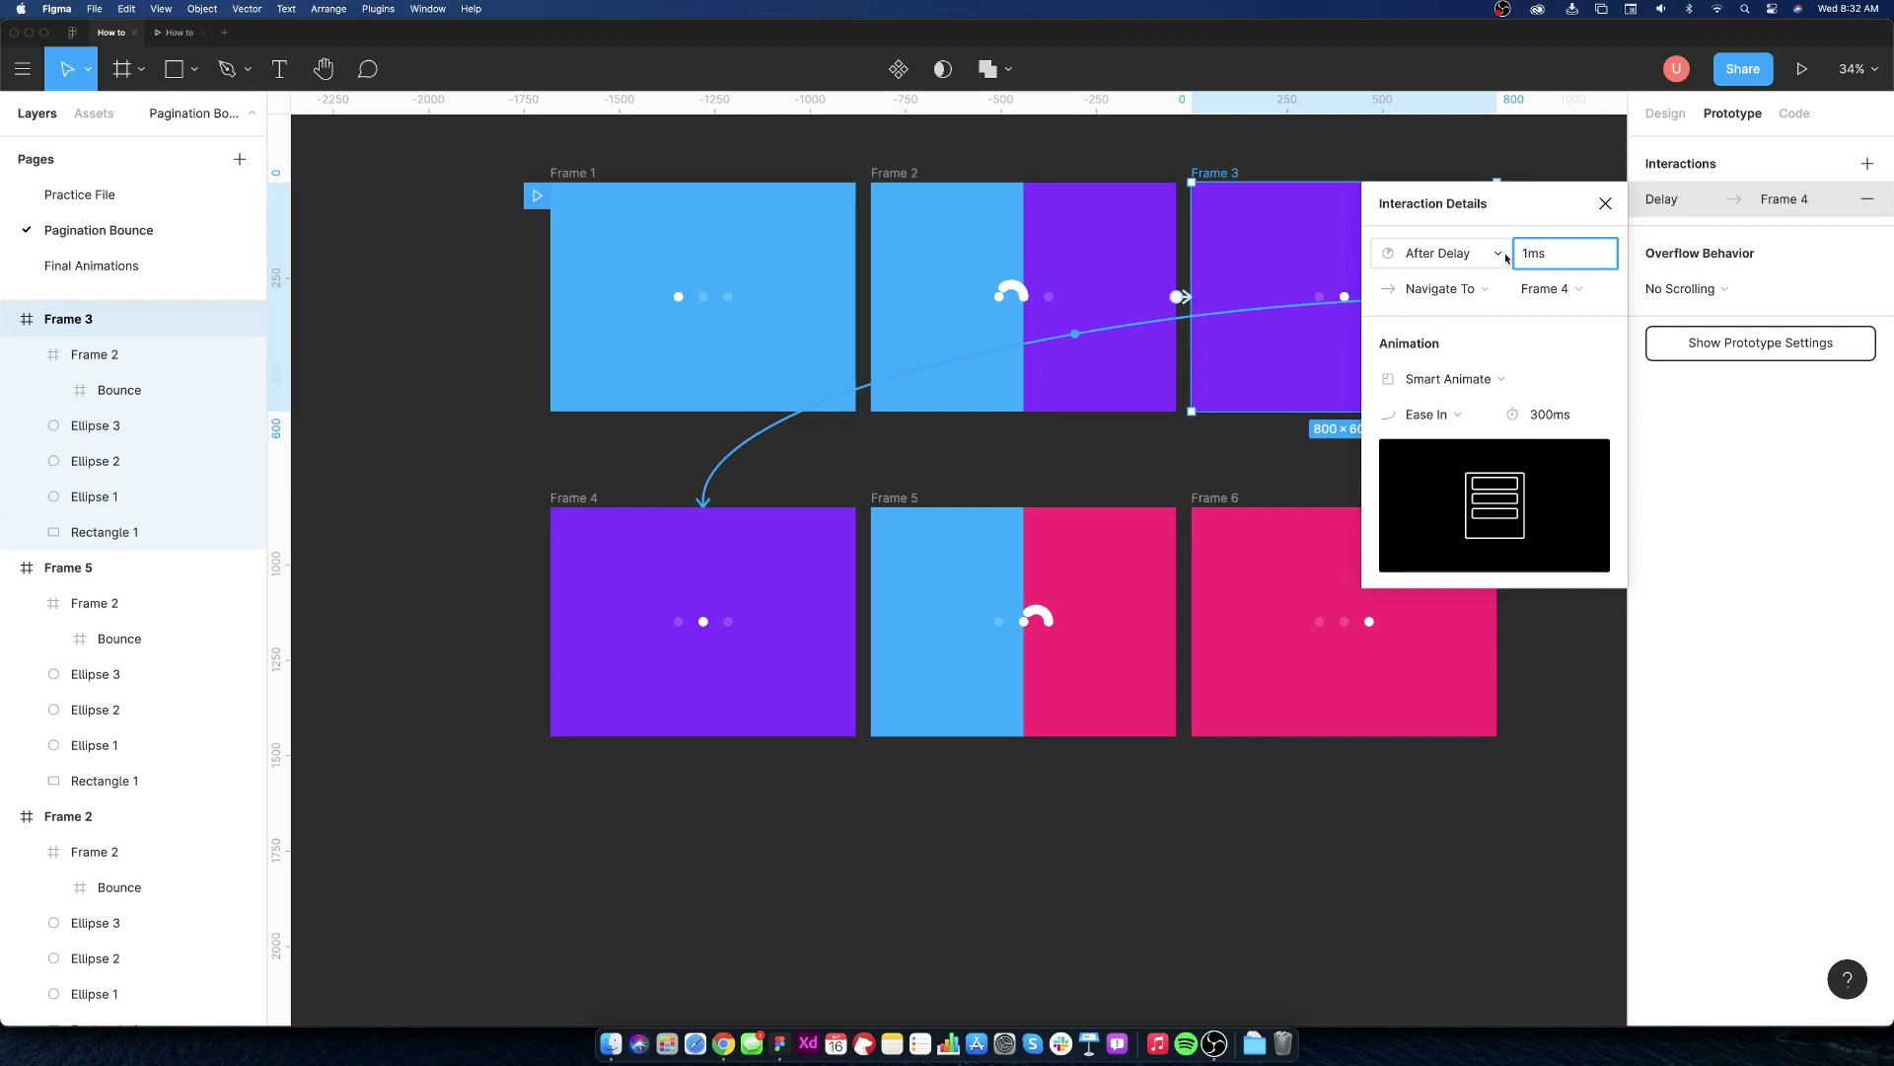
pyautogui.press('Return')
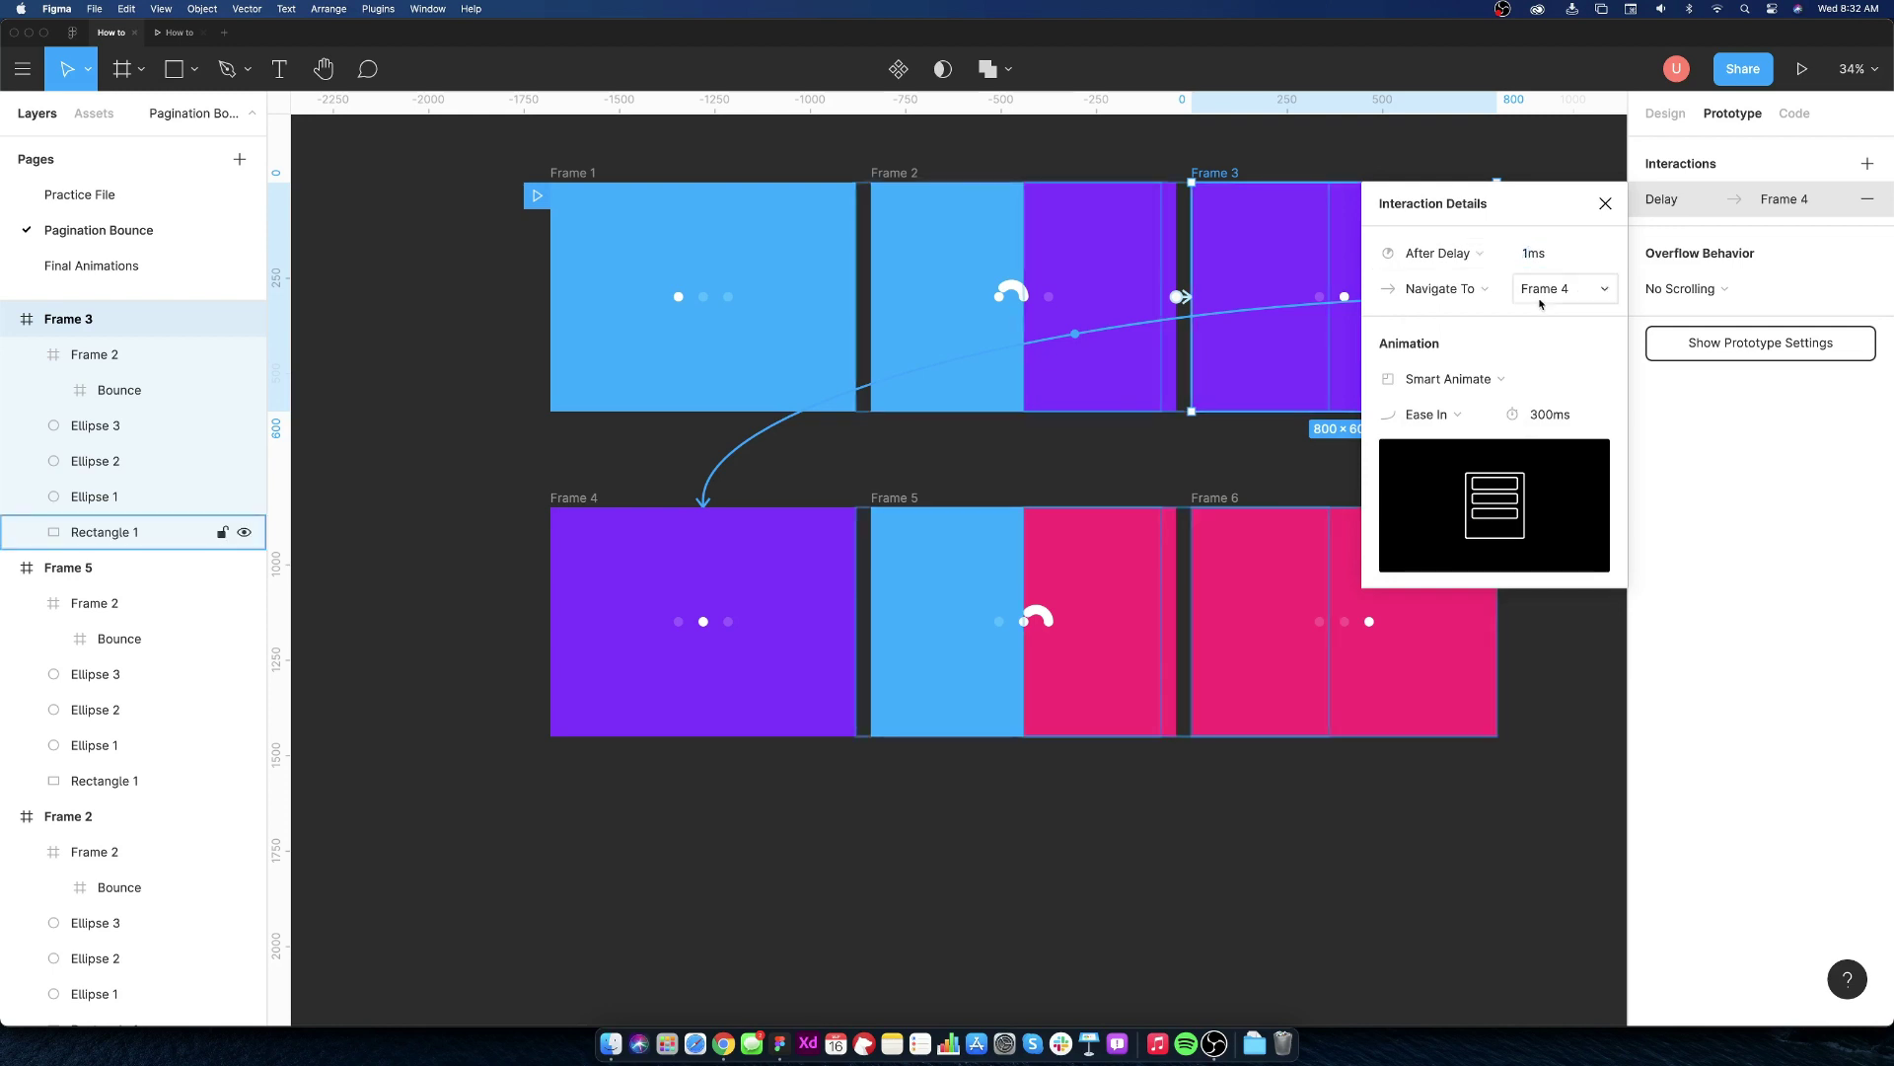
pyautogui.click(1478, 380)
pyautogui.click(1445, 319)
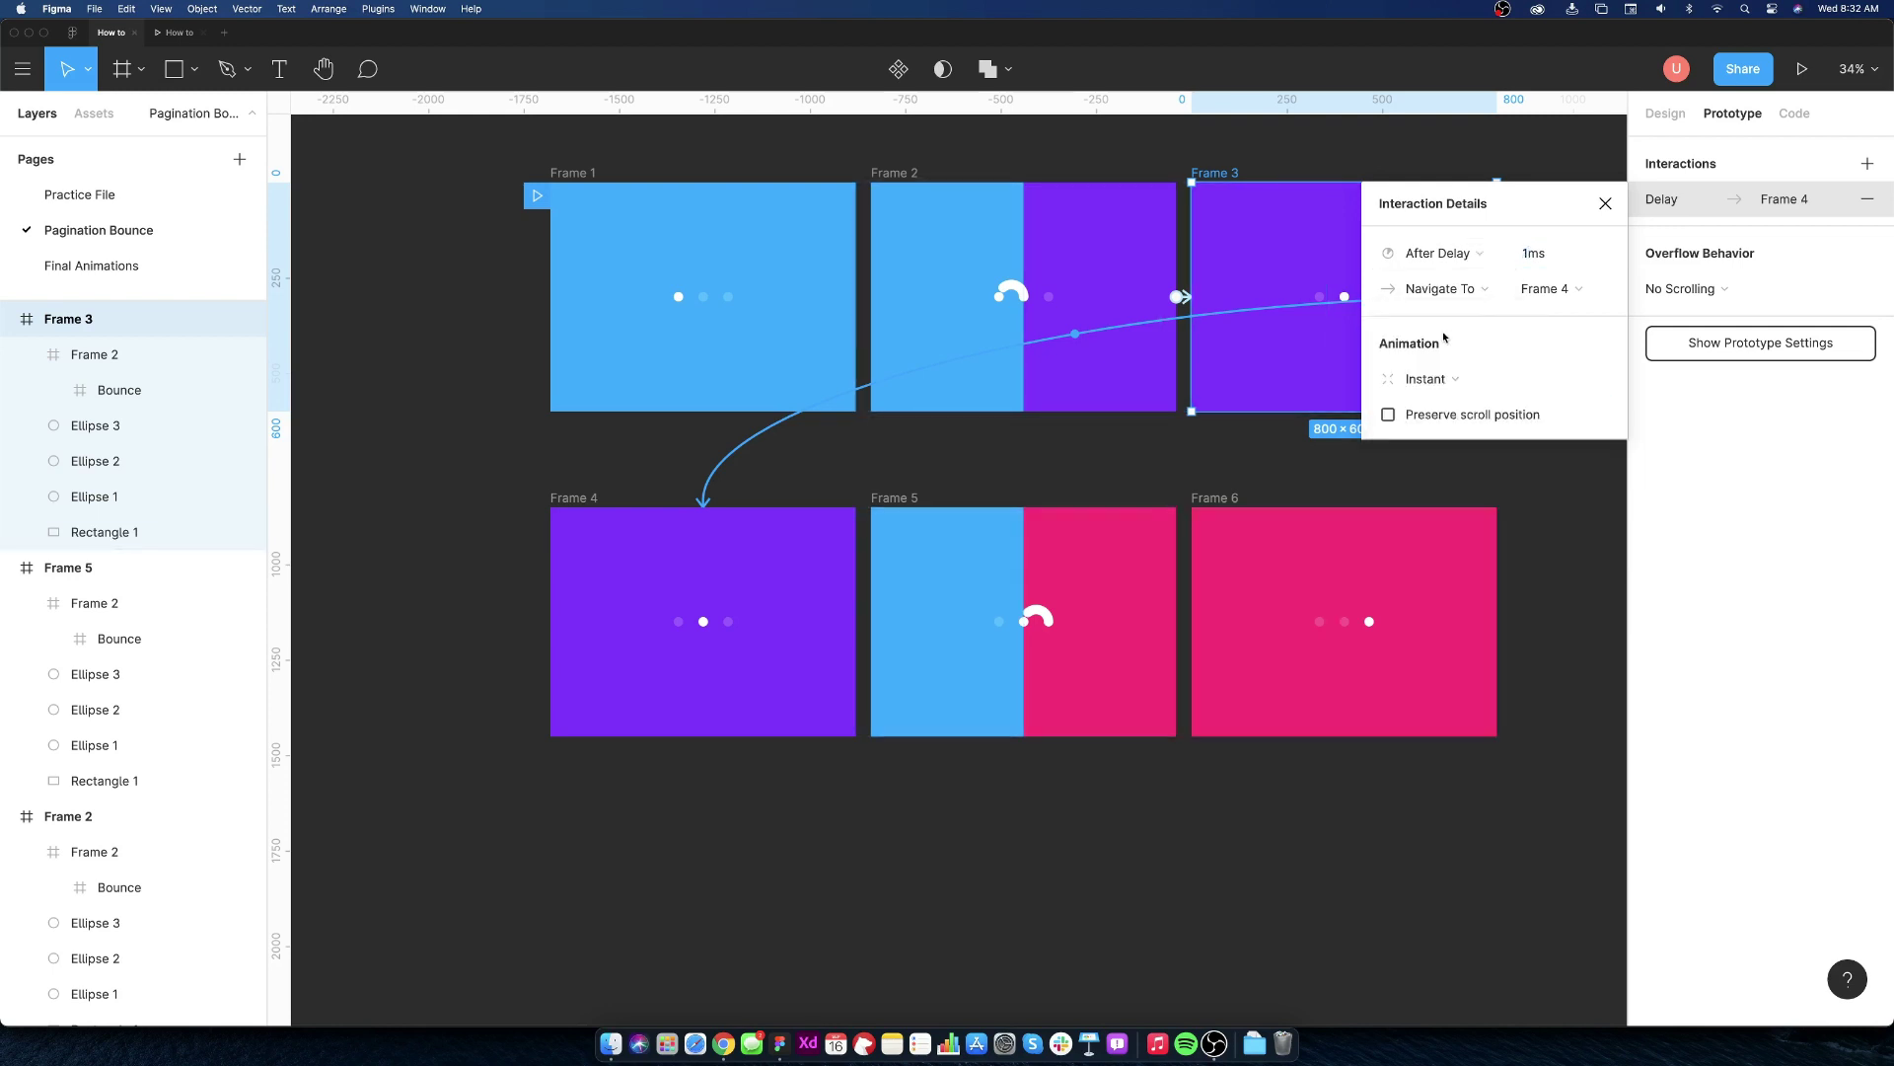
pyautogui.click(825, 444)
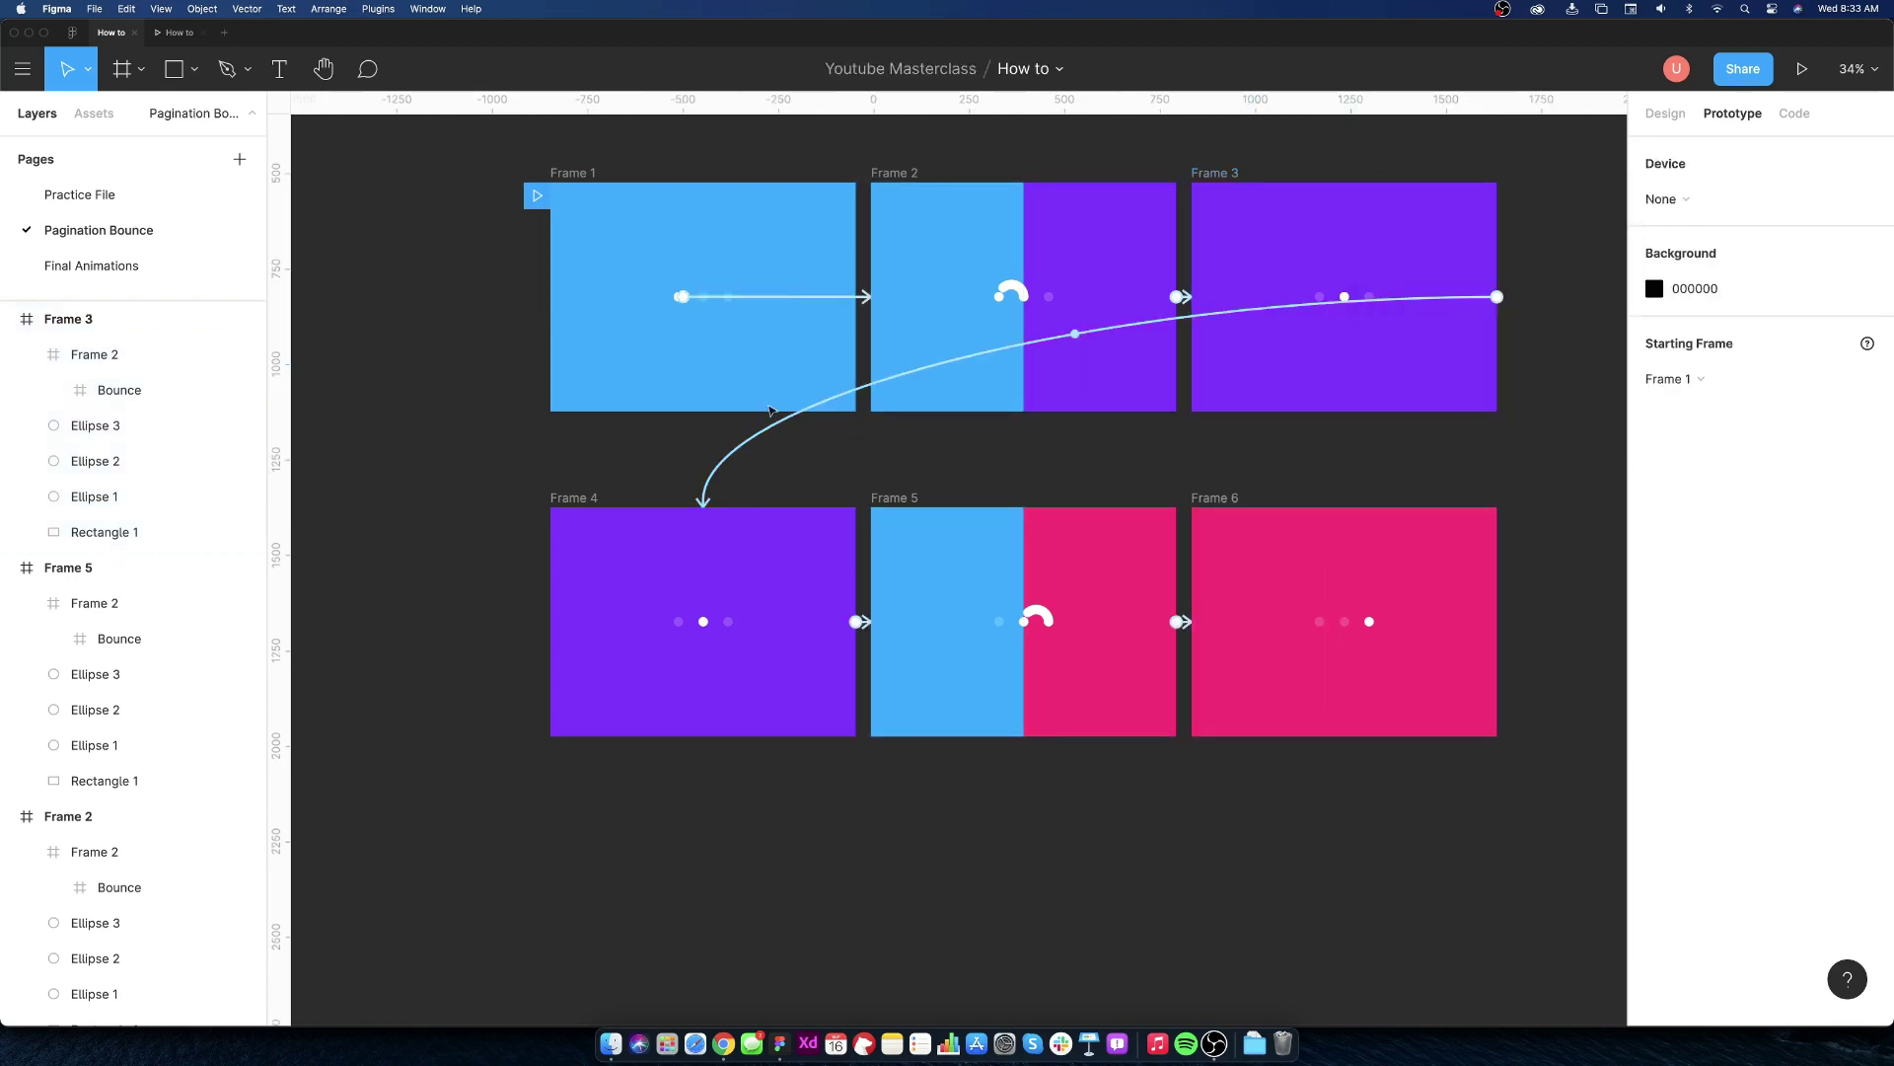
pyautogui.click(178, 33)
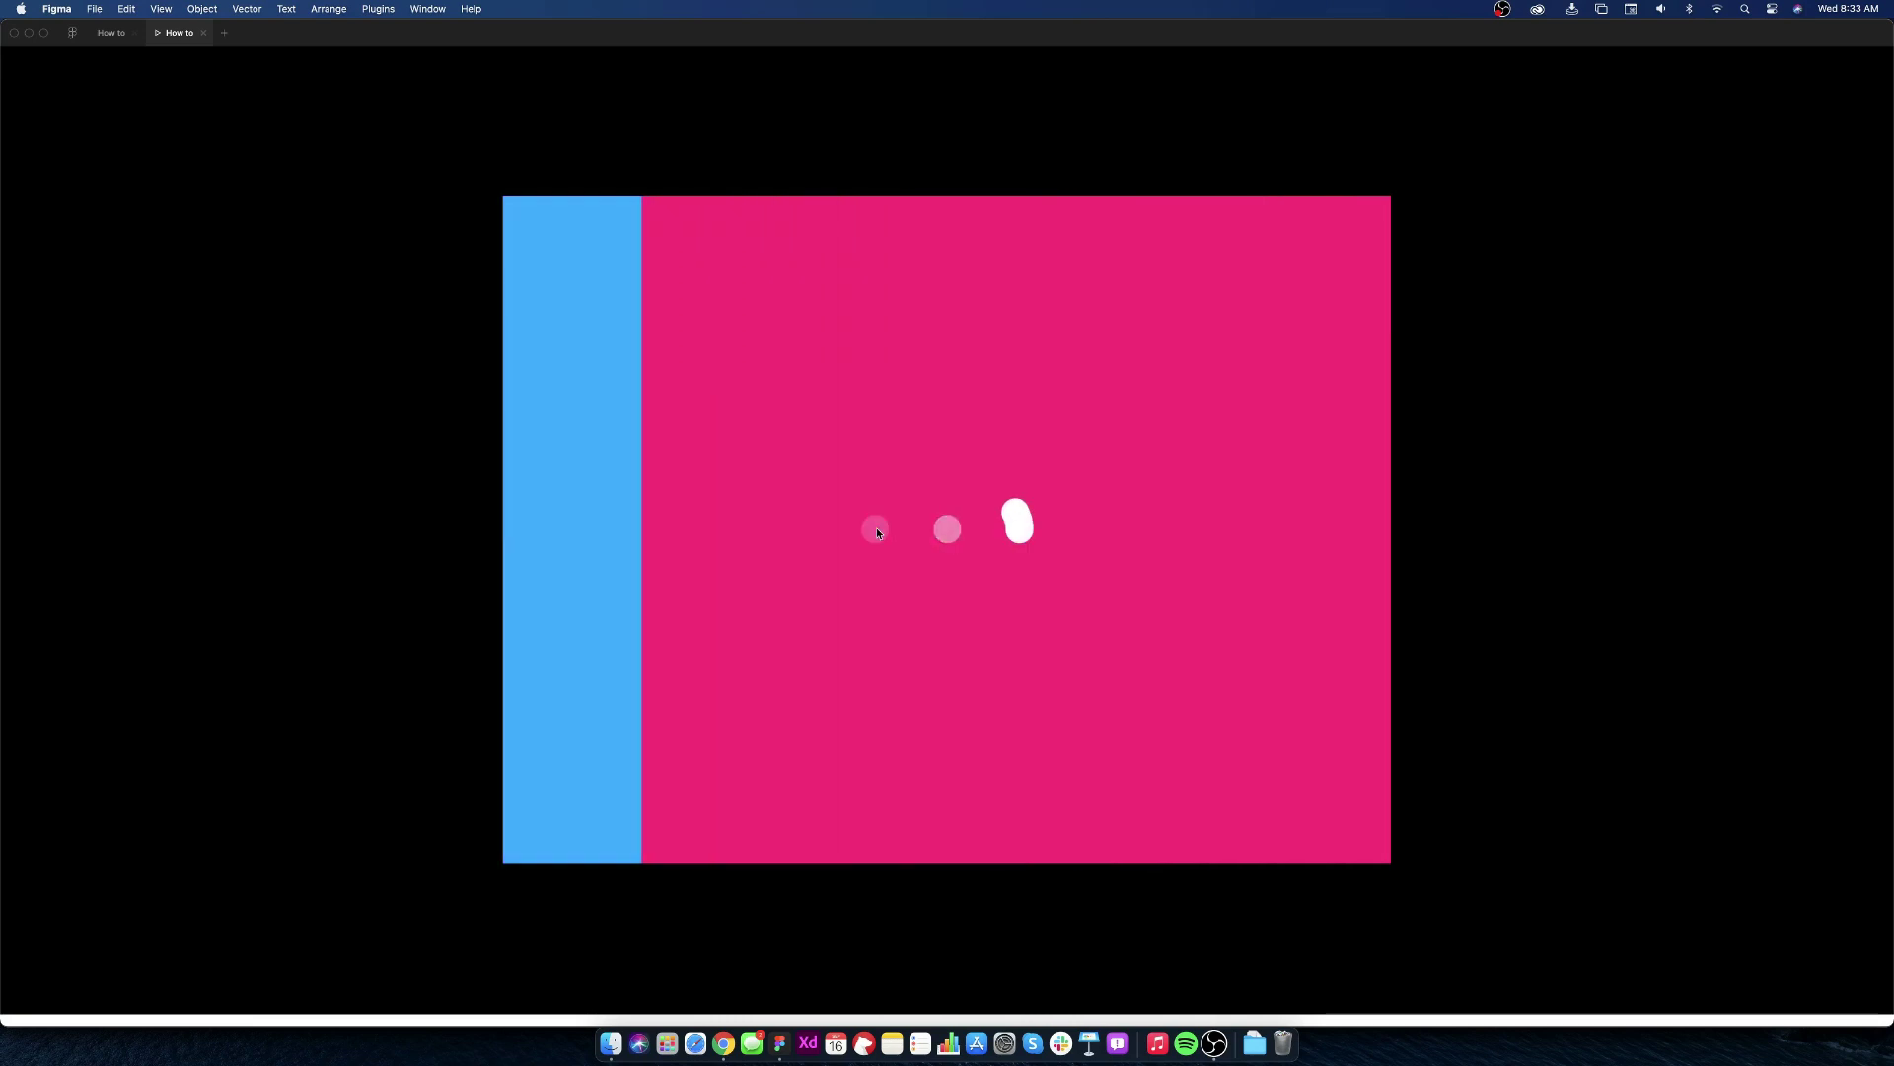
pyautogui.click(111, 32)
pyautogui.scroll(-2, 959, 782)
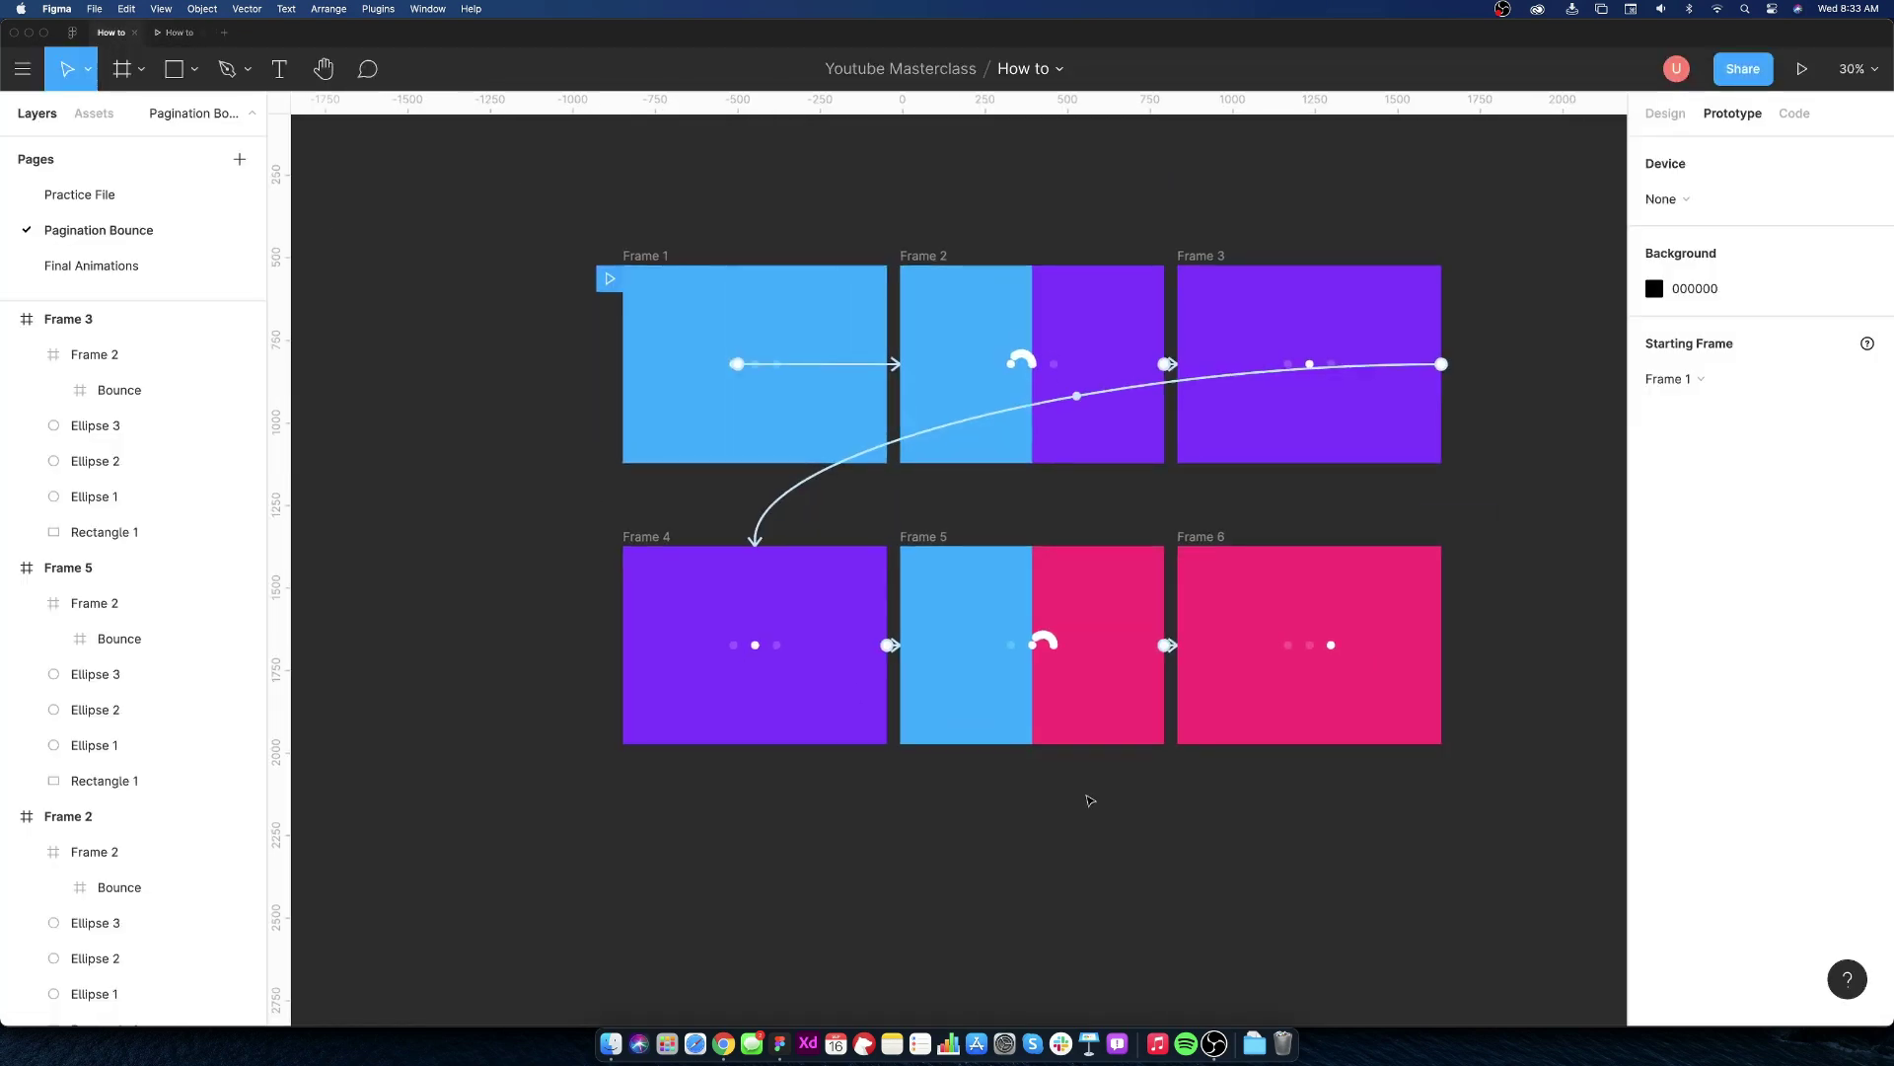
pyautogui.moveTo(1494, 535); pyautogui.dragTo(695, 799)
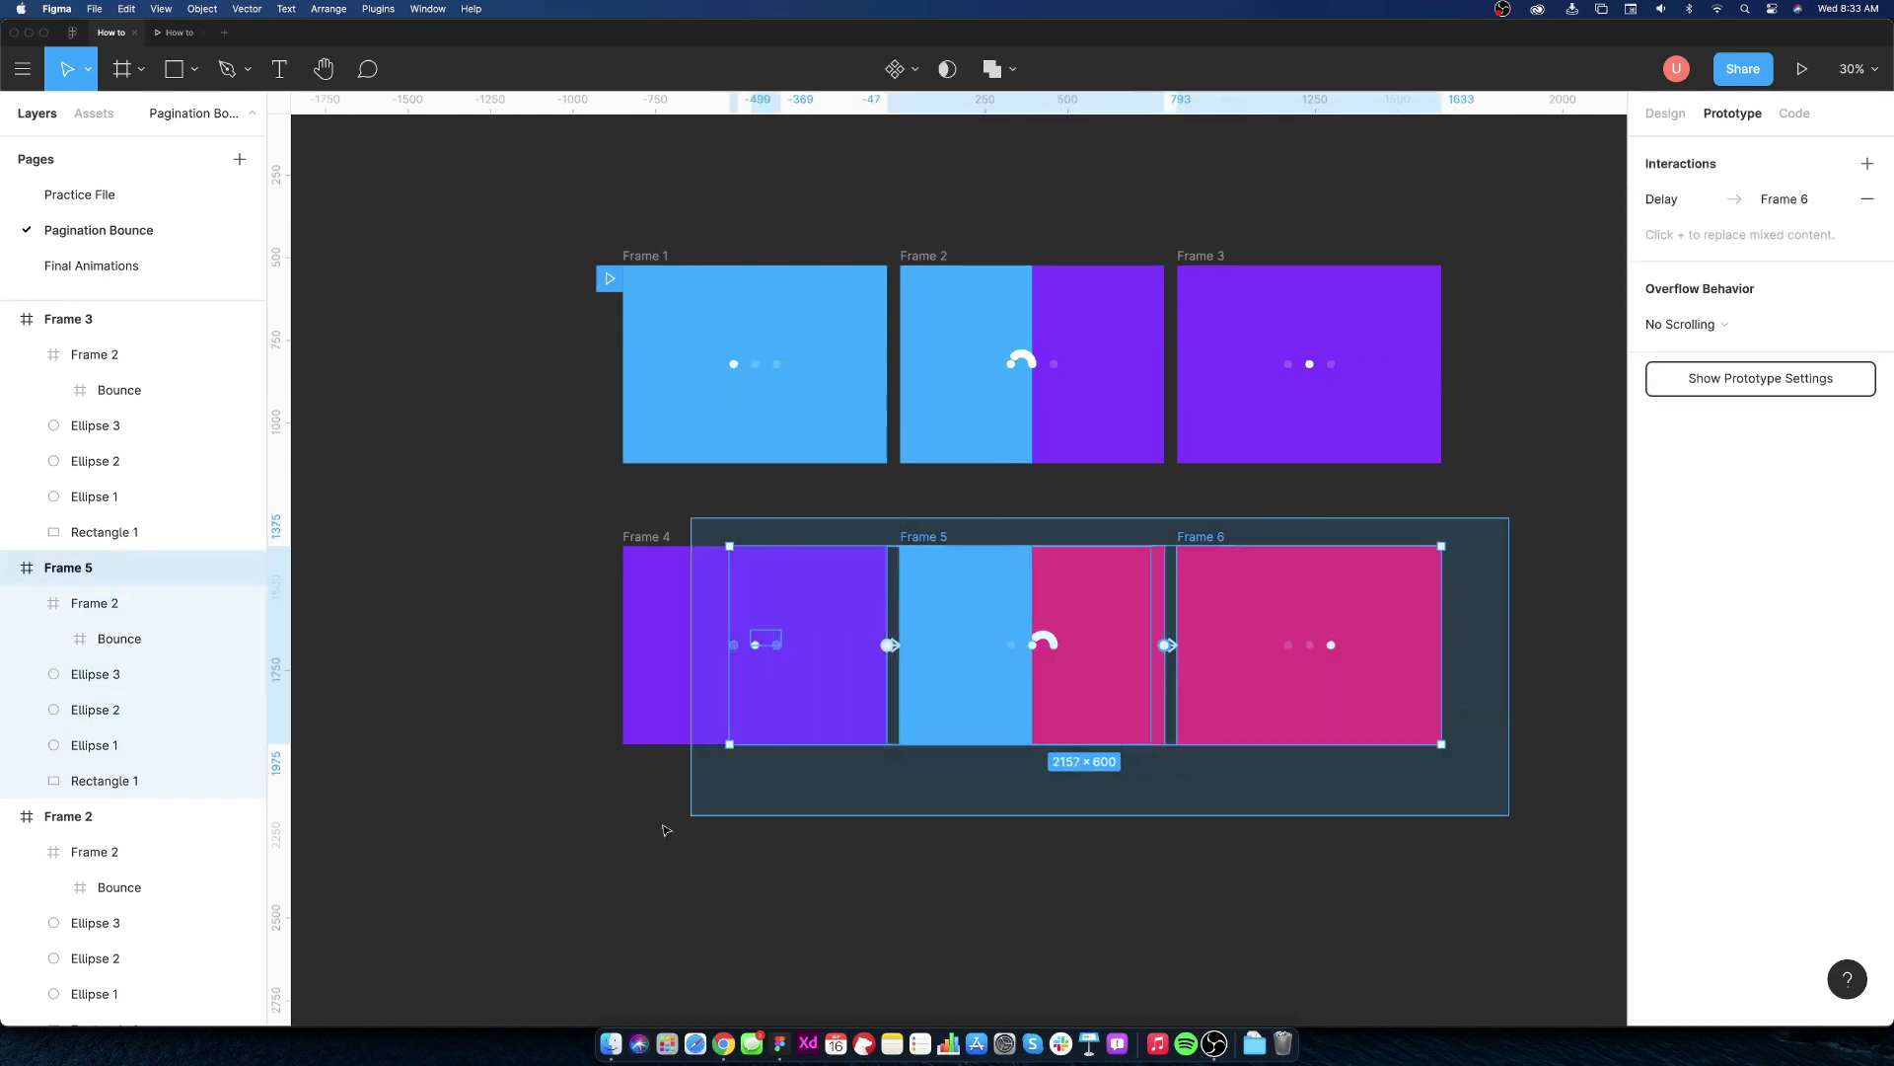
# - Duplicate the bottom row into a third row, Frames 7–9, below the second
pyautogui.press('super+d')
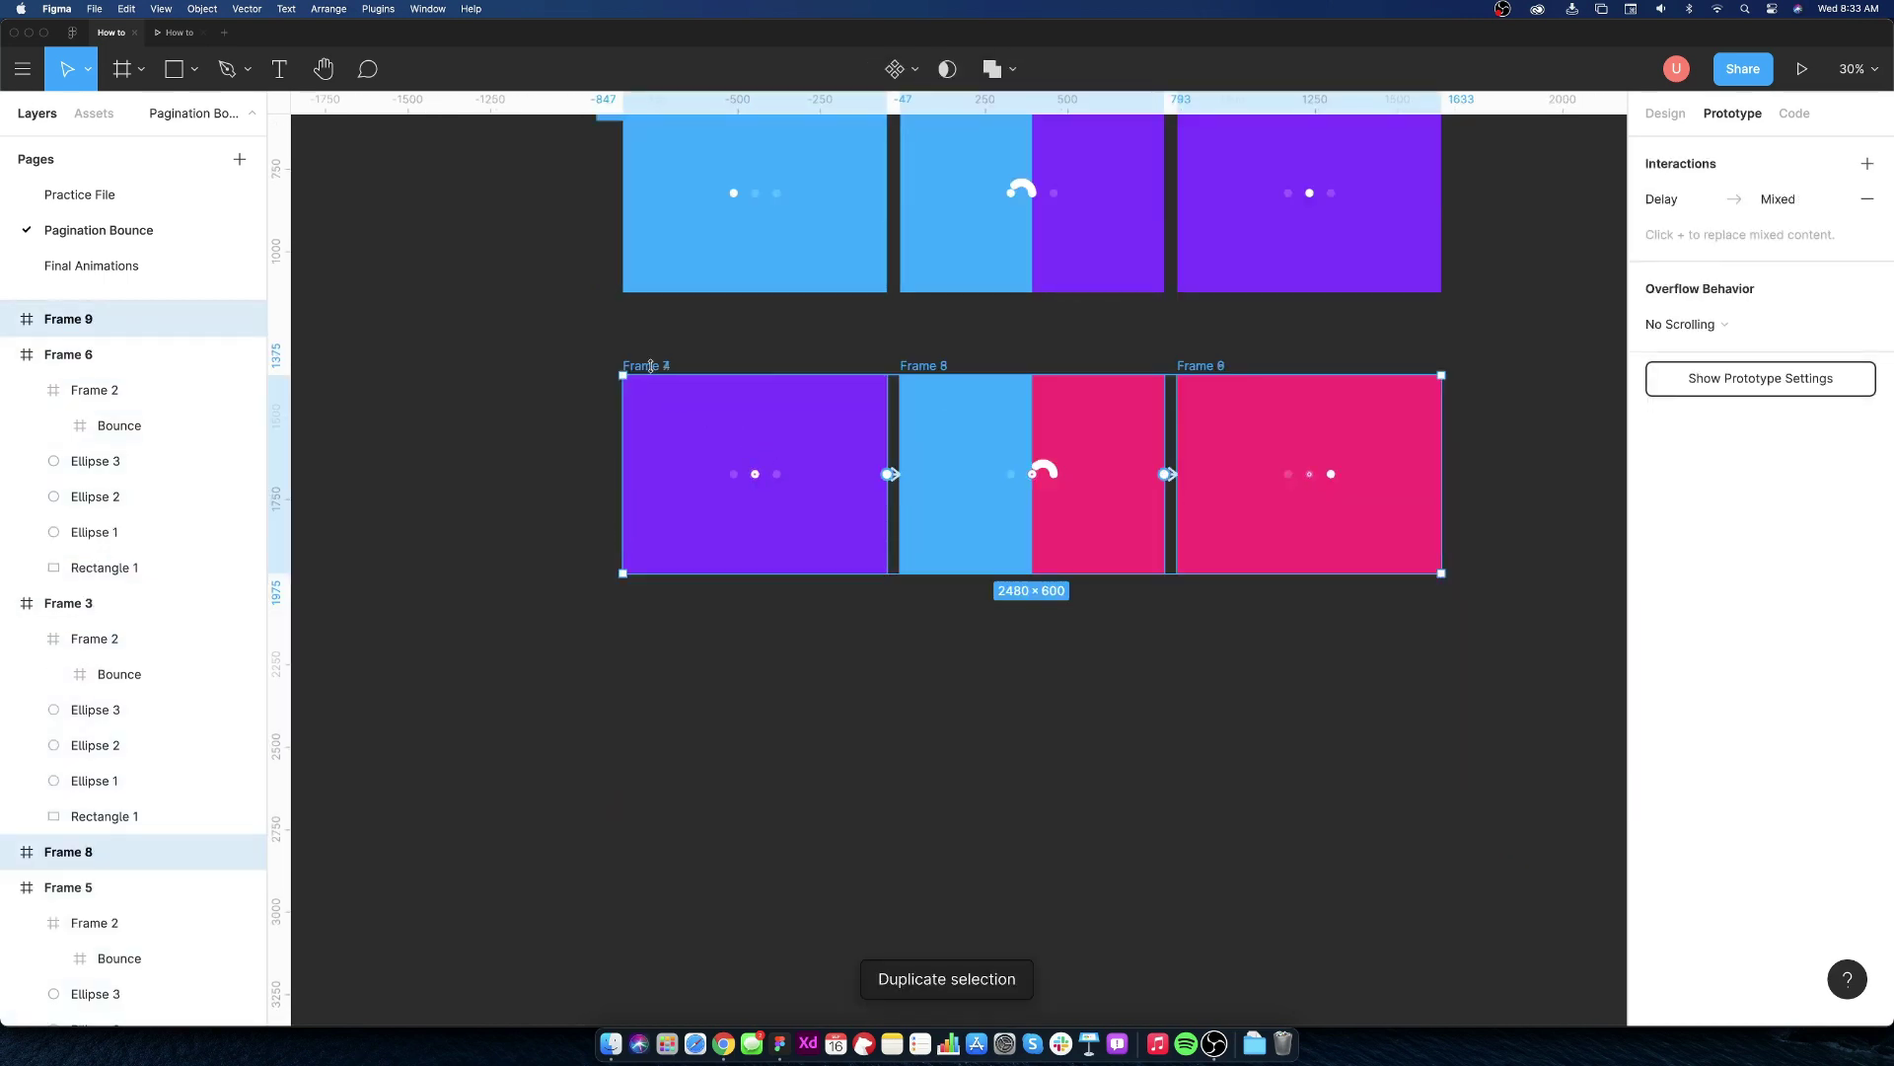
pyautogui.moveTo(655, 368); pyautogui.dragTo(647, 618)
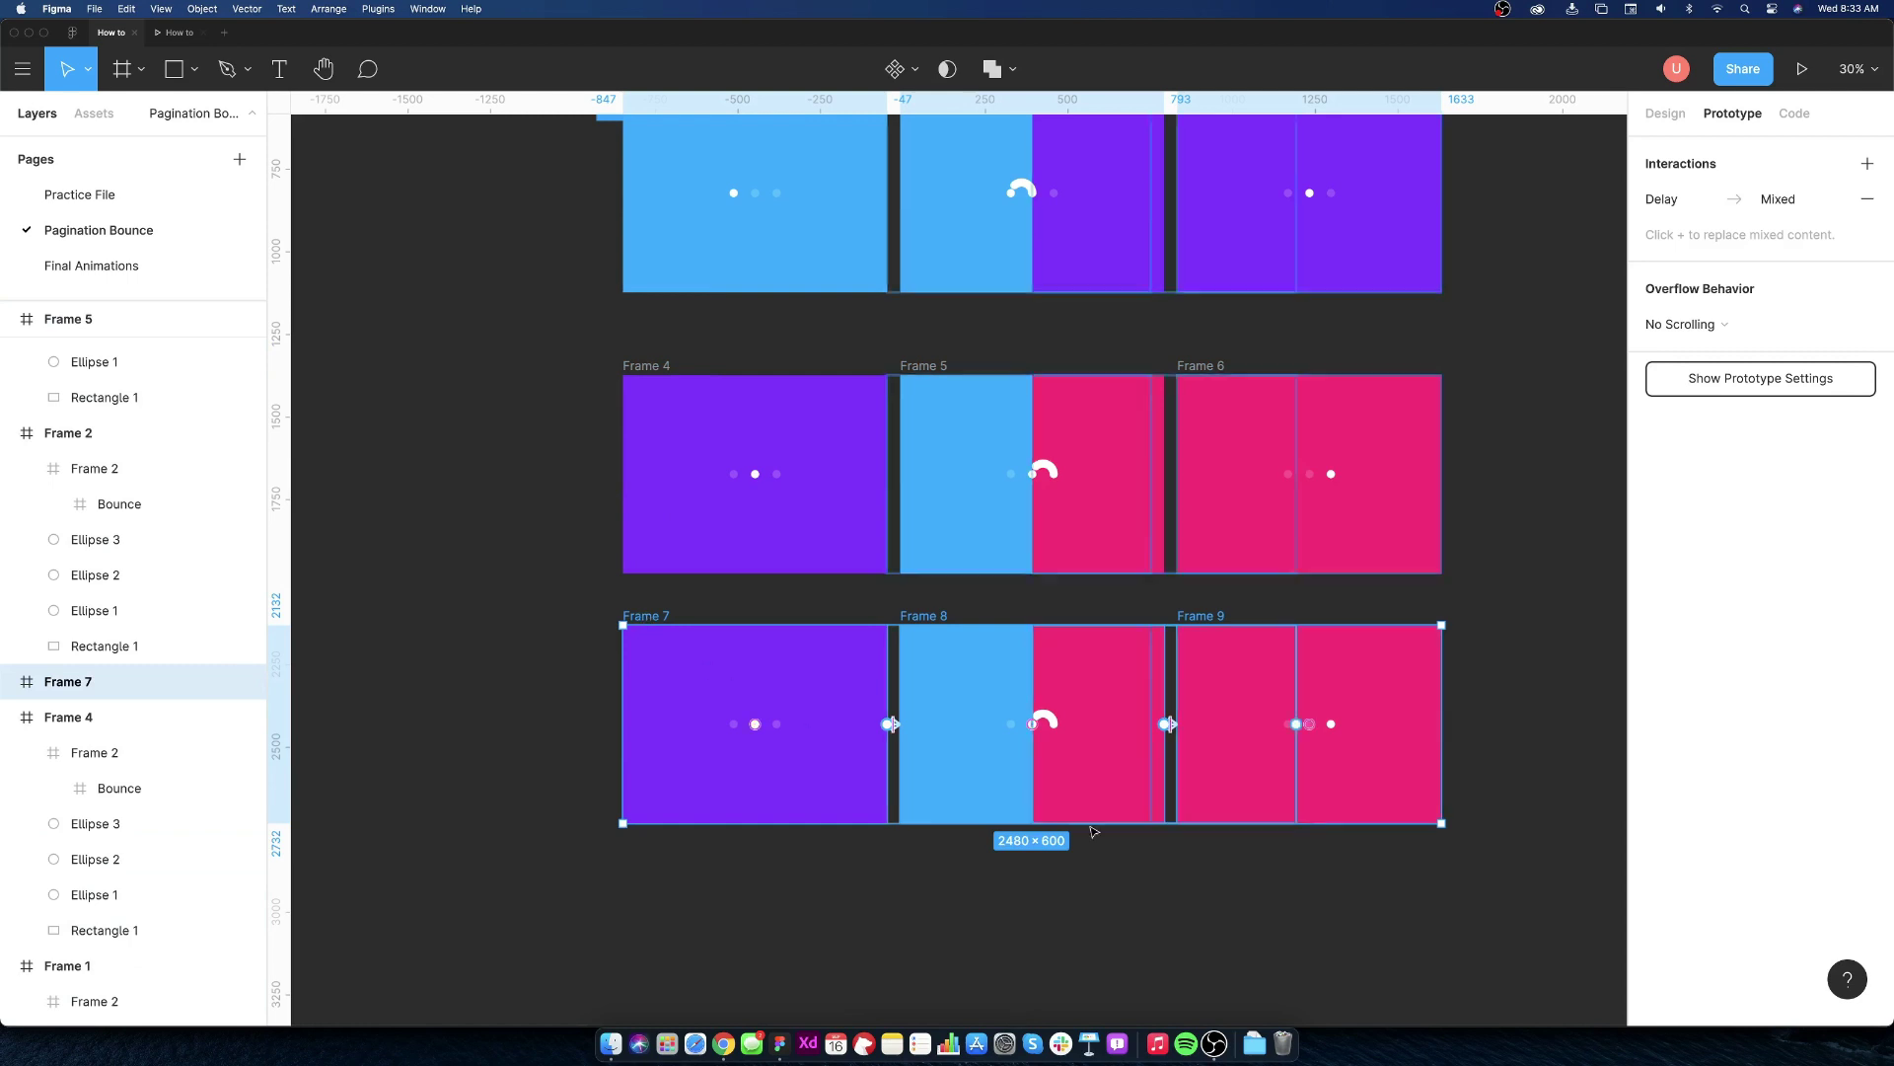
pyautogui.click(1304, 870)
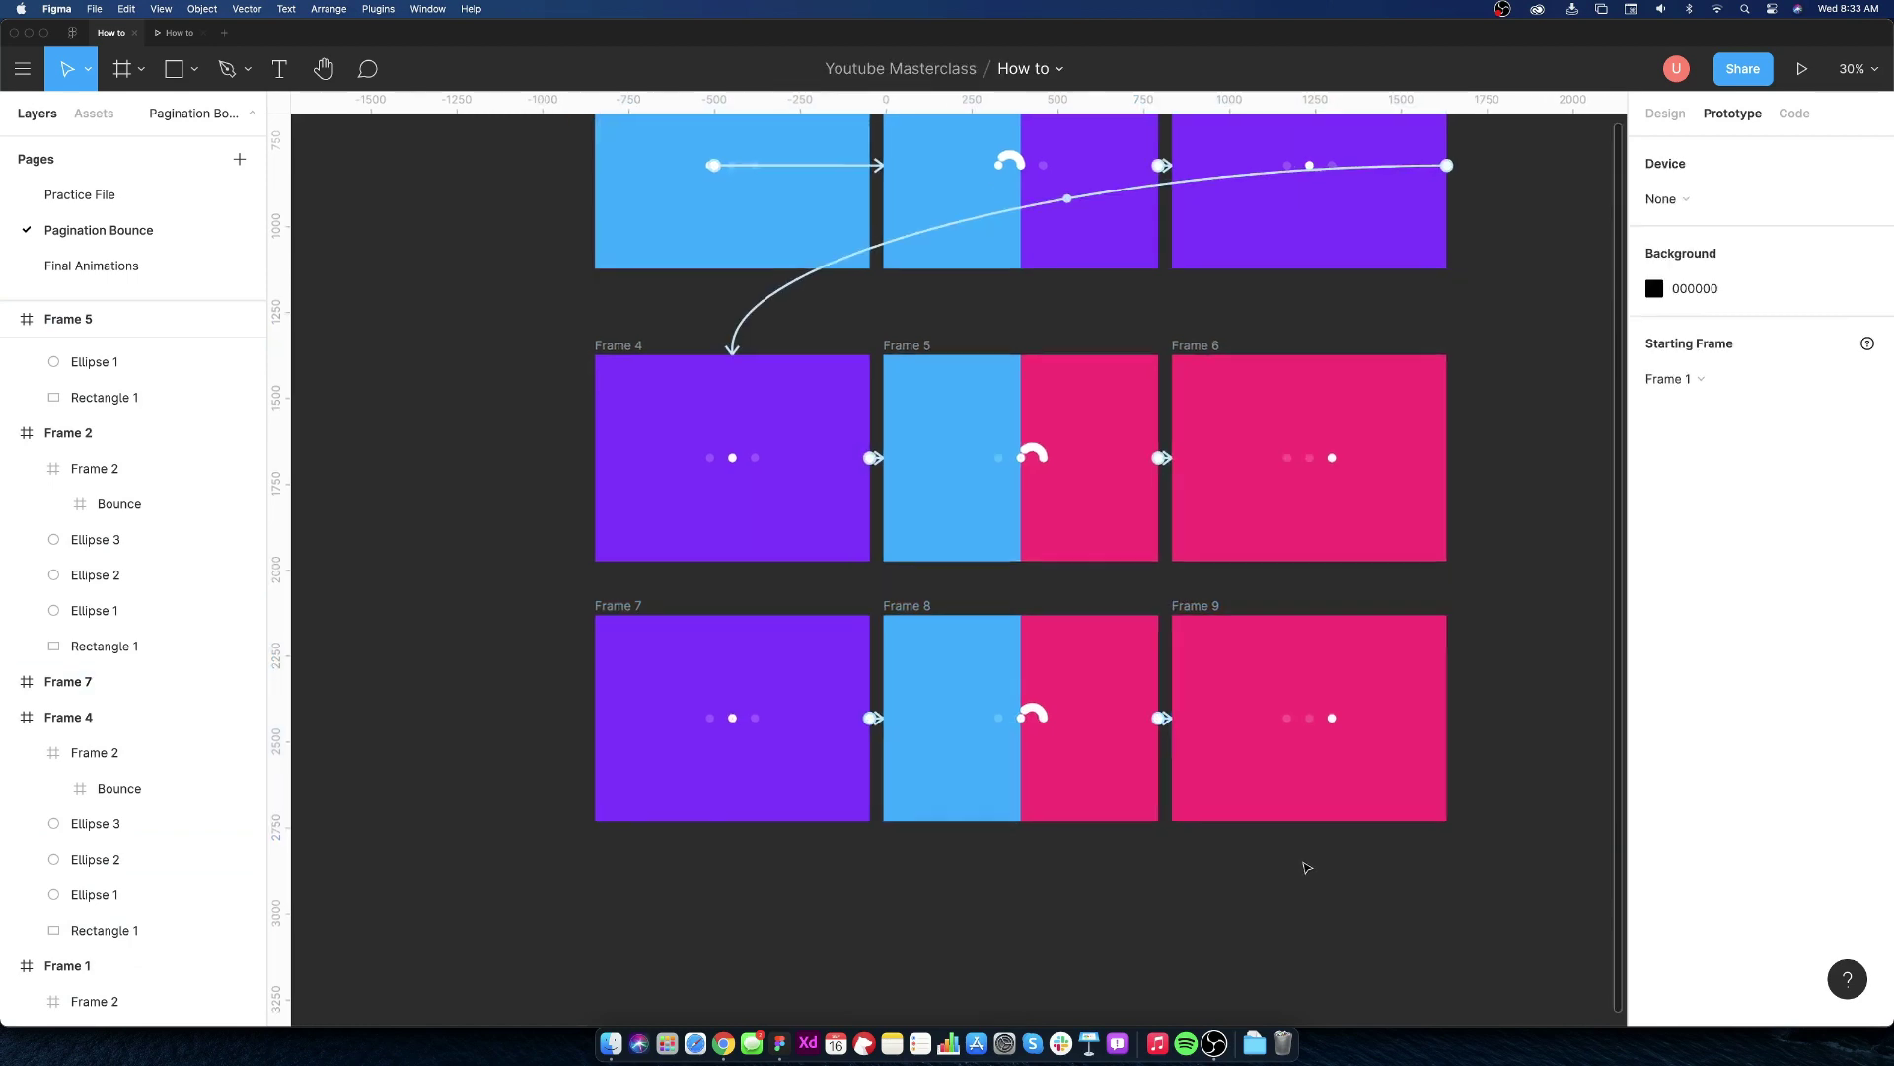
pyautogui.scroll(2, 1304, 870)
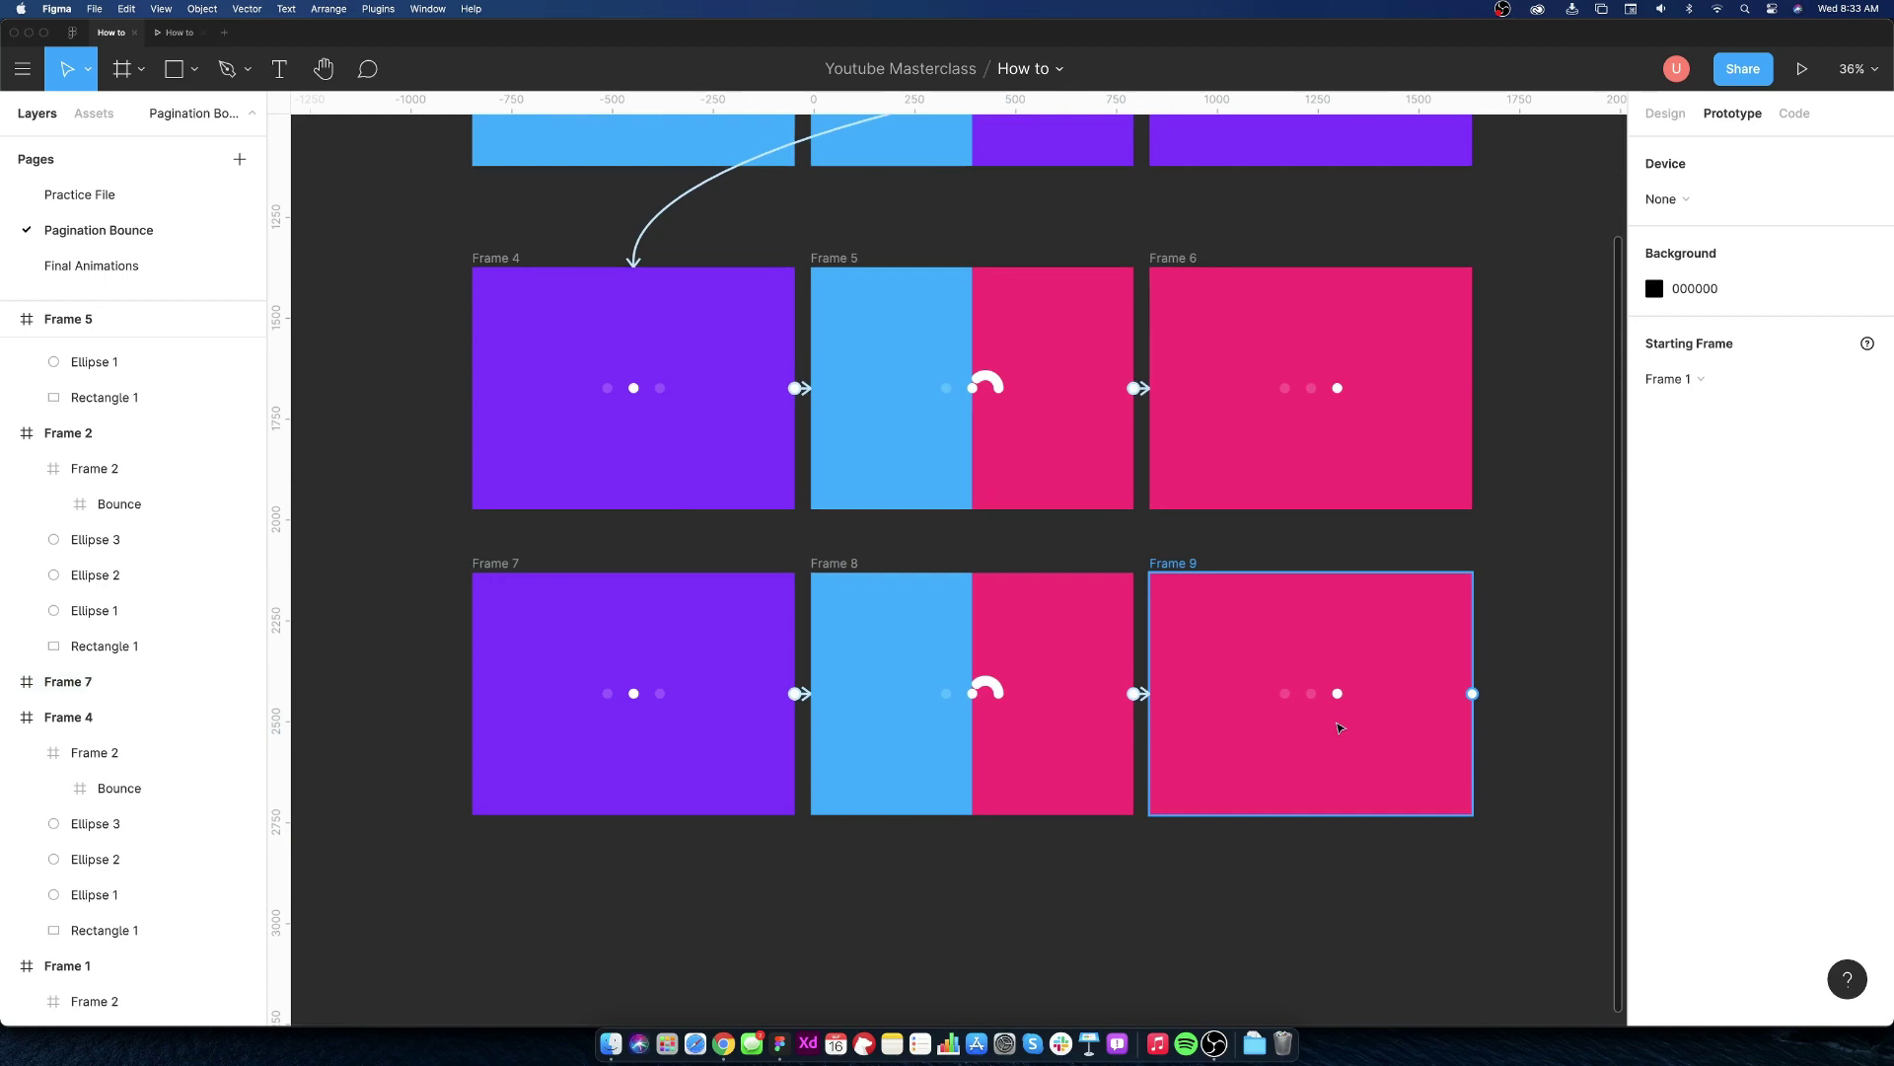
pyautogui.scroll(3, 1139, 704)
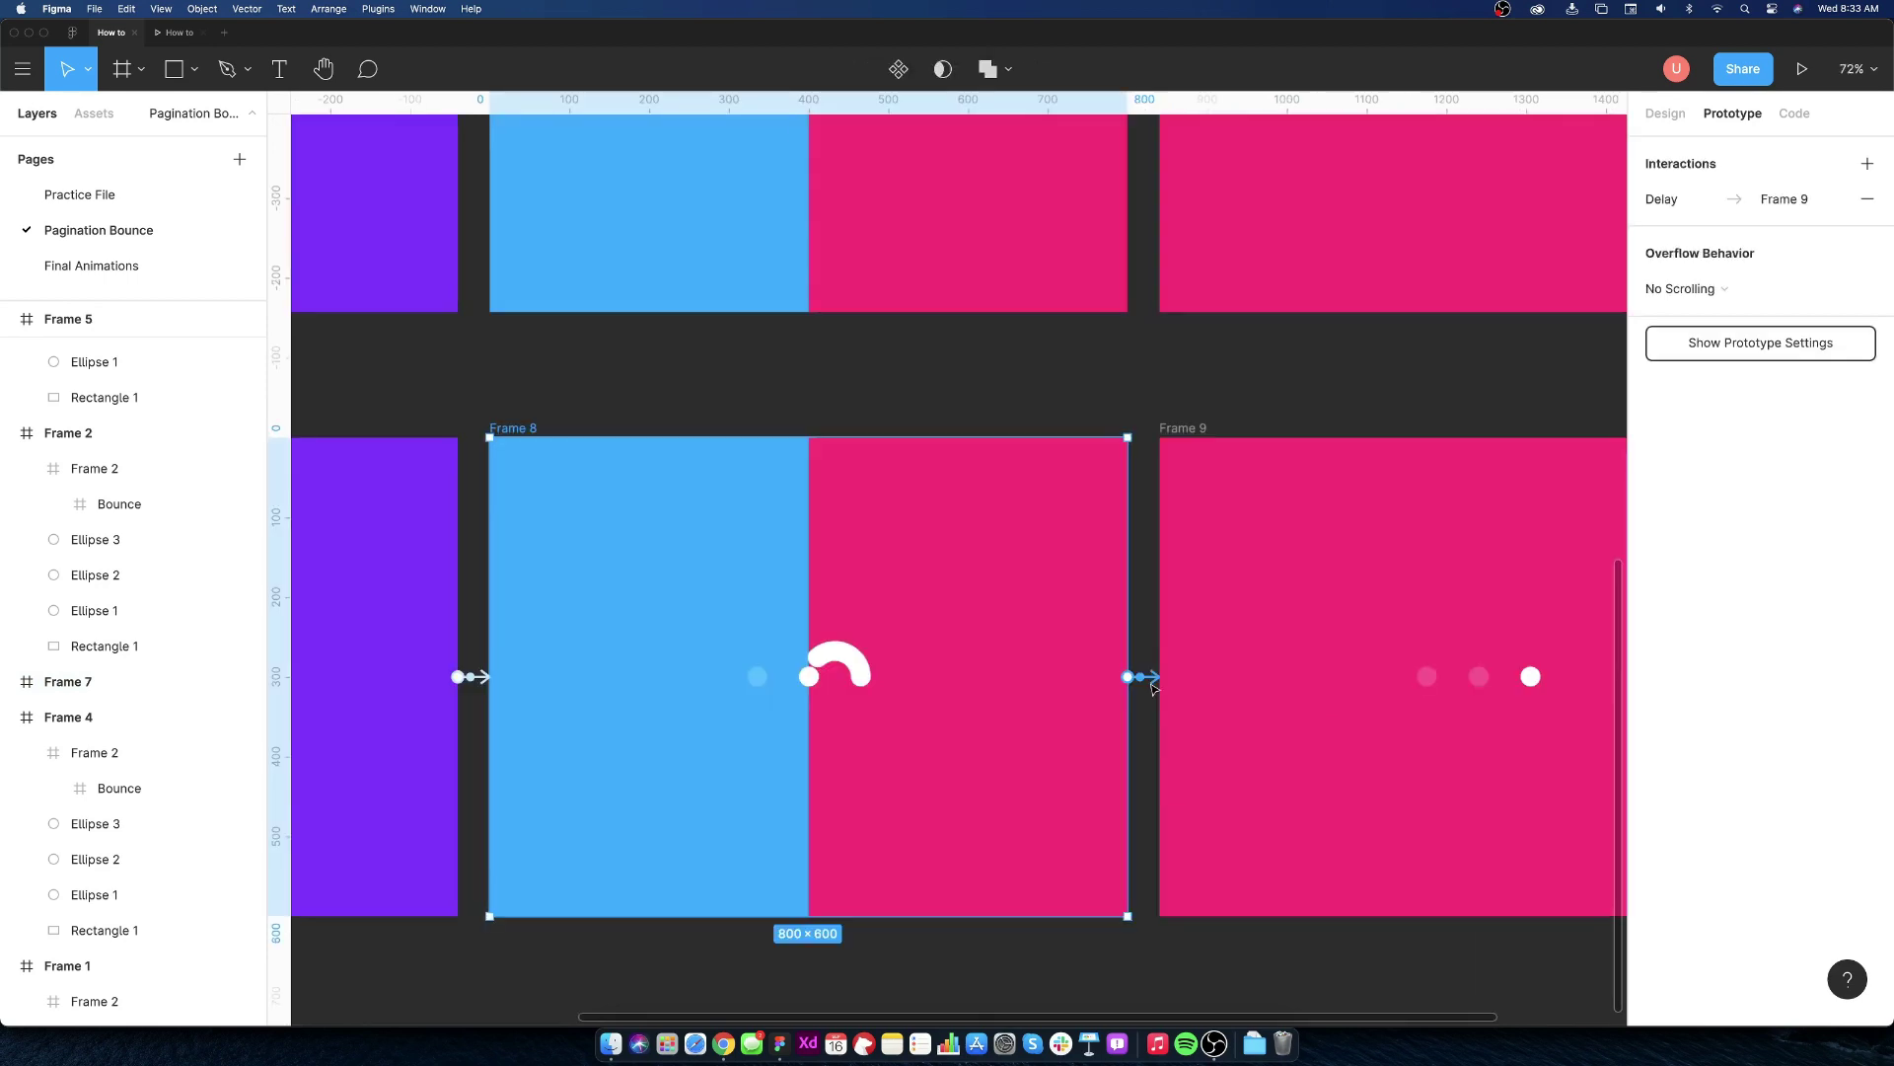
# - Delete Frame 8's link to Frame 9 and Frame 7's link to Frame 8
pyautogui.click(1140, 692)
pyautogui.press('Delete')
pyautogui.scroll(-3, 1126, 769)
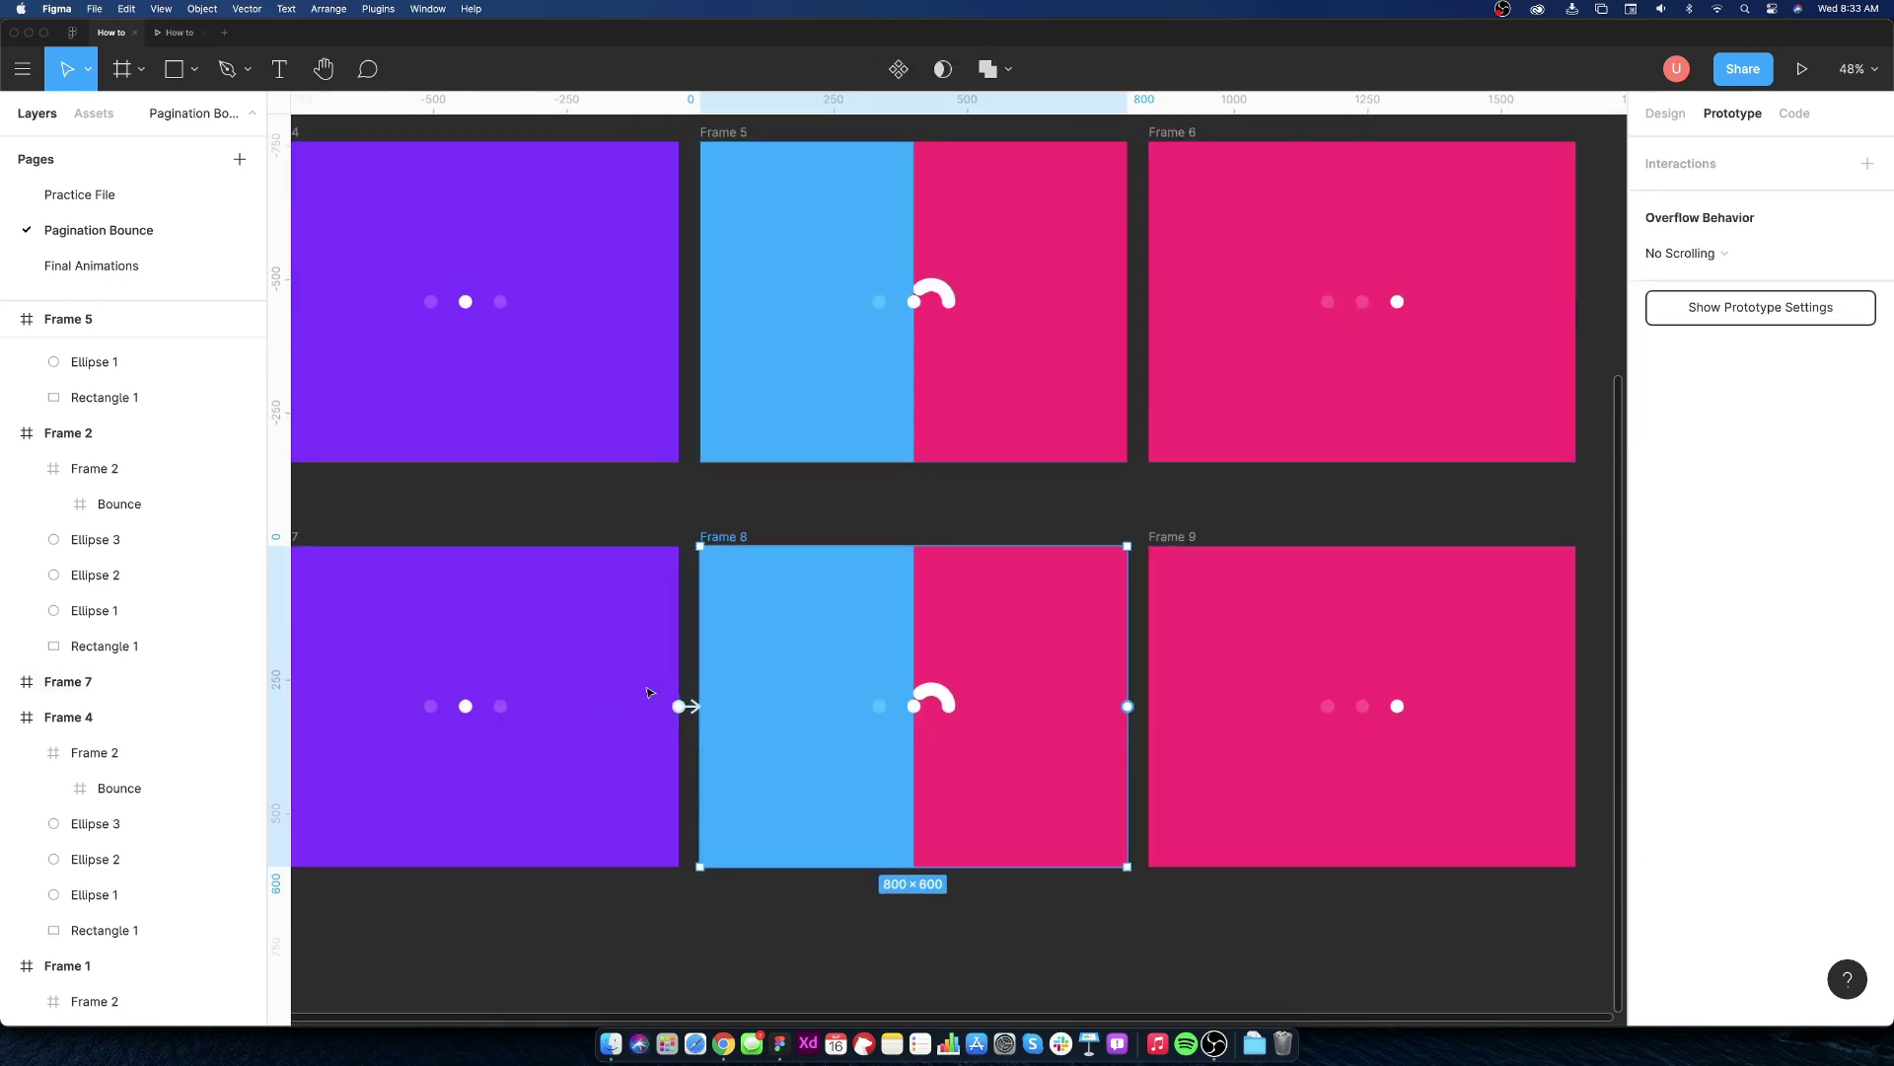
pyautogui.click(674, 771)
pyautogui.press('Delete')
pyautogui.click(726, 918)
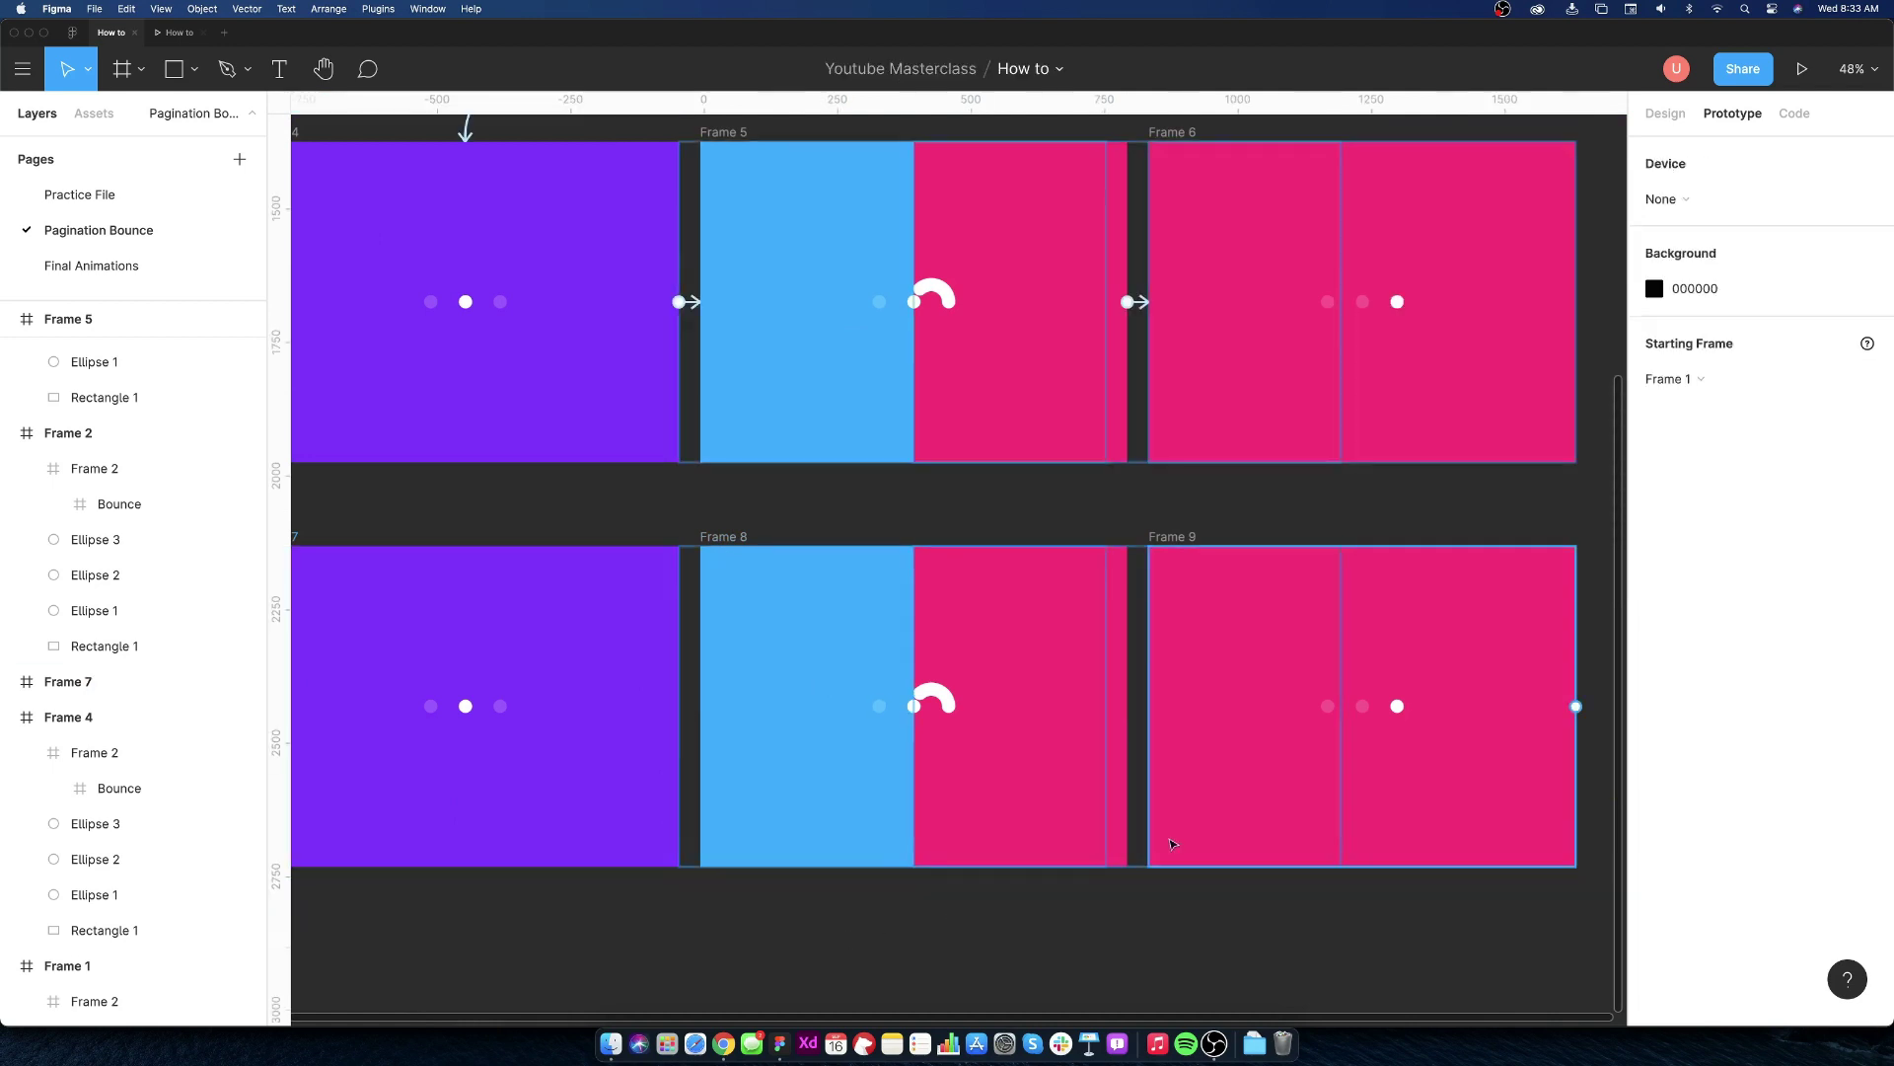
pyautogui.scroll(-3, 1036, 666)
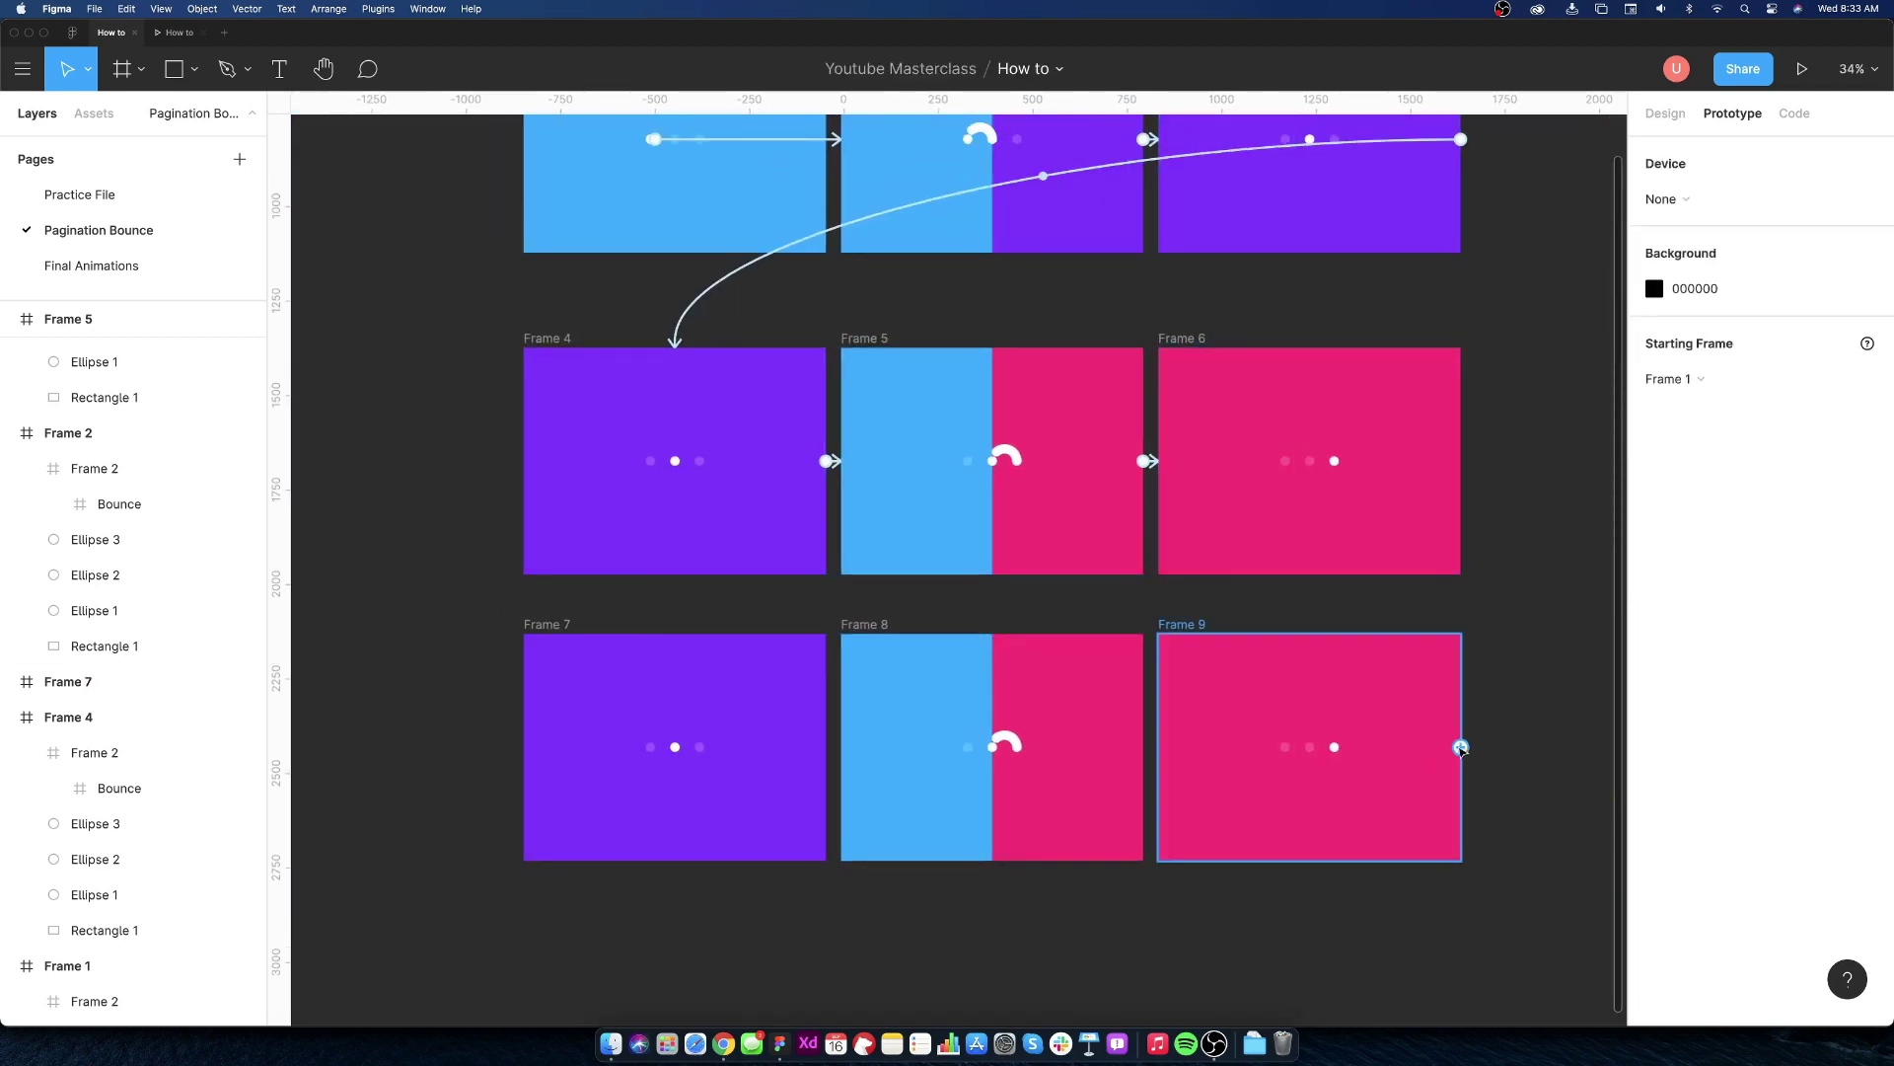
# - Link Frame 9 back to Frame 8 with an After Delay trigger and Smart Animate
pyautogui.click(1387, 769)
pyautogui.moveTo(1462, 747); pyautogui.dragTo(1036, 741)
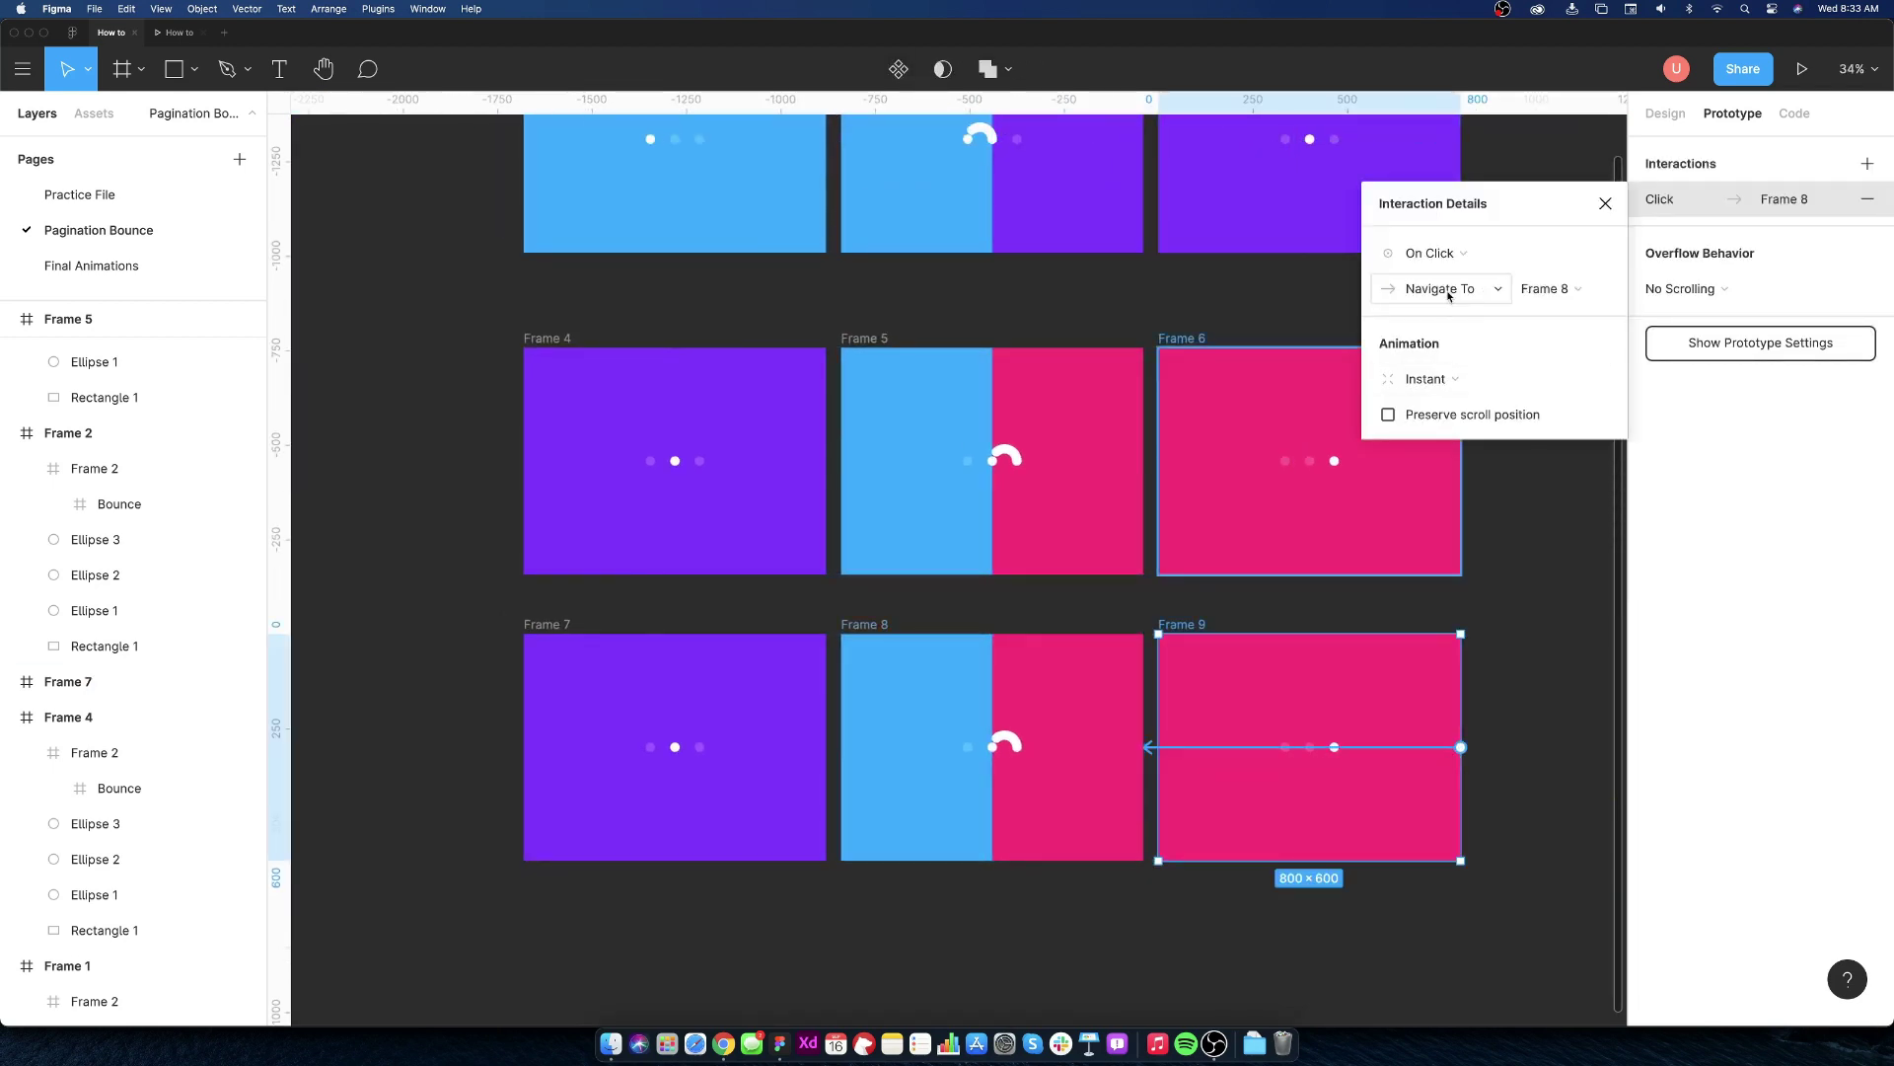
pyautogui.click(1430, 254)
pyautogui.click(1437, 529)
pyautogui.click(1424, 379)
pyautogui.click(1449, 414)
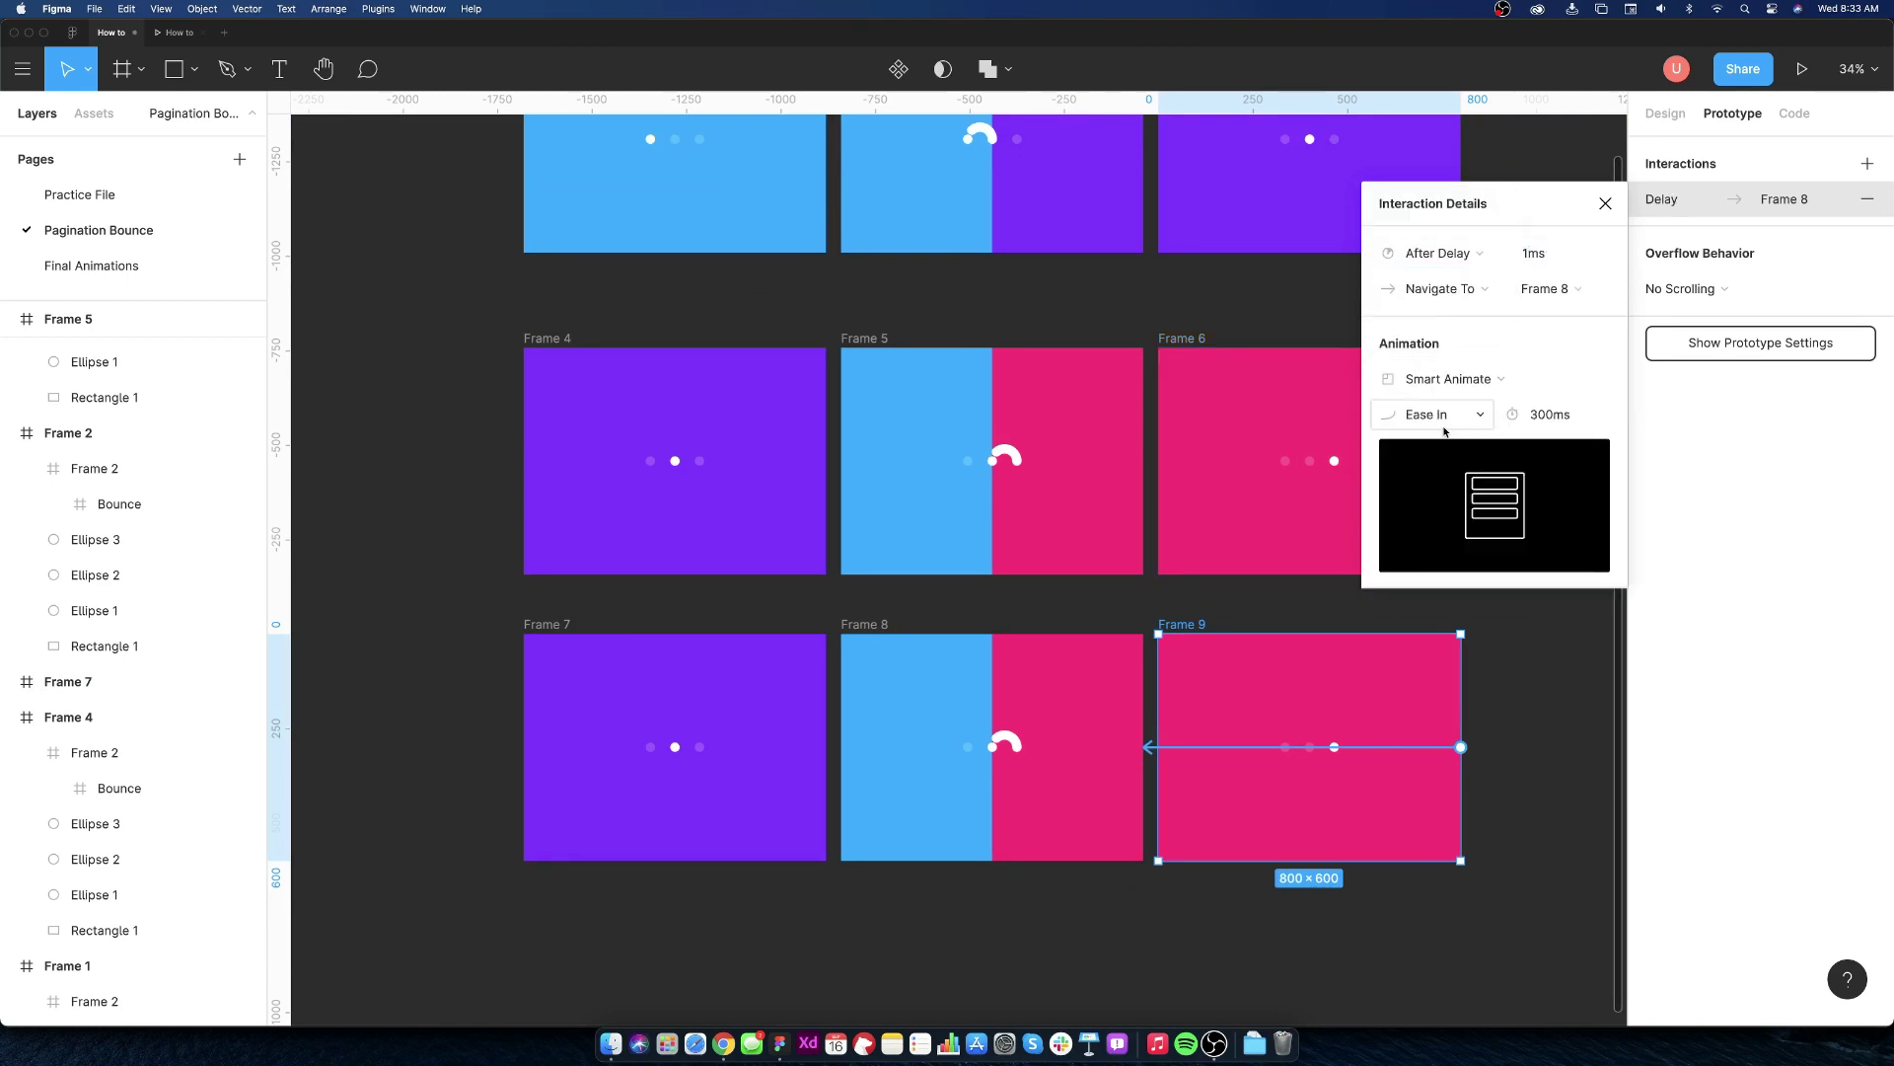
# - Link Frame 8 back to Frame 7 with an After Delay, eased transition
pyautogui.click(992, 748)
pyautogui.moveTo(1145, 747); pyautogui.dragTo(740, 752)
pyautogui.click(1445, 415)
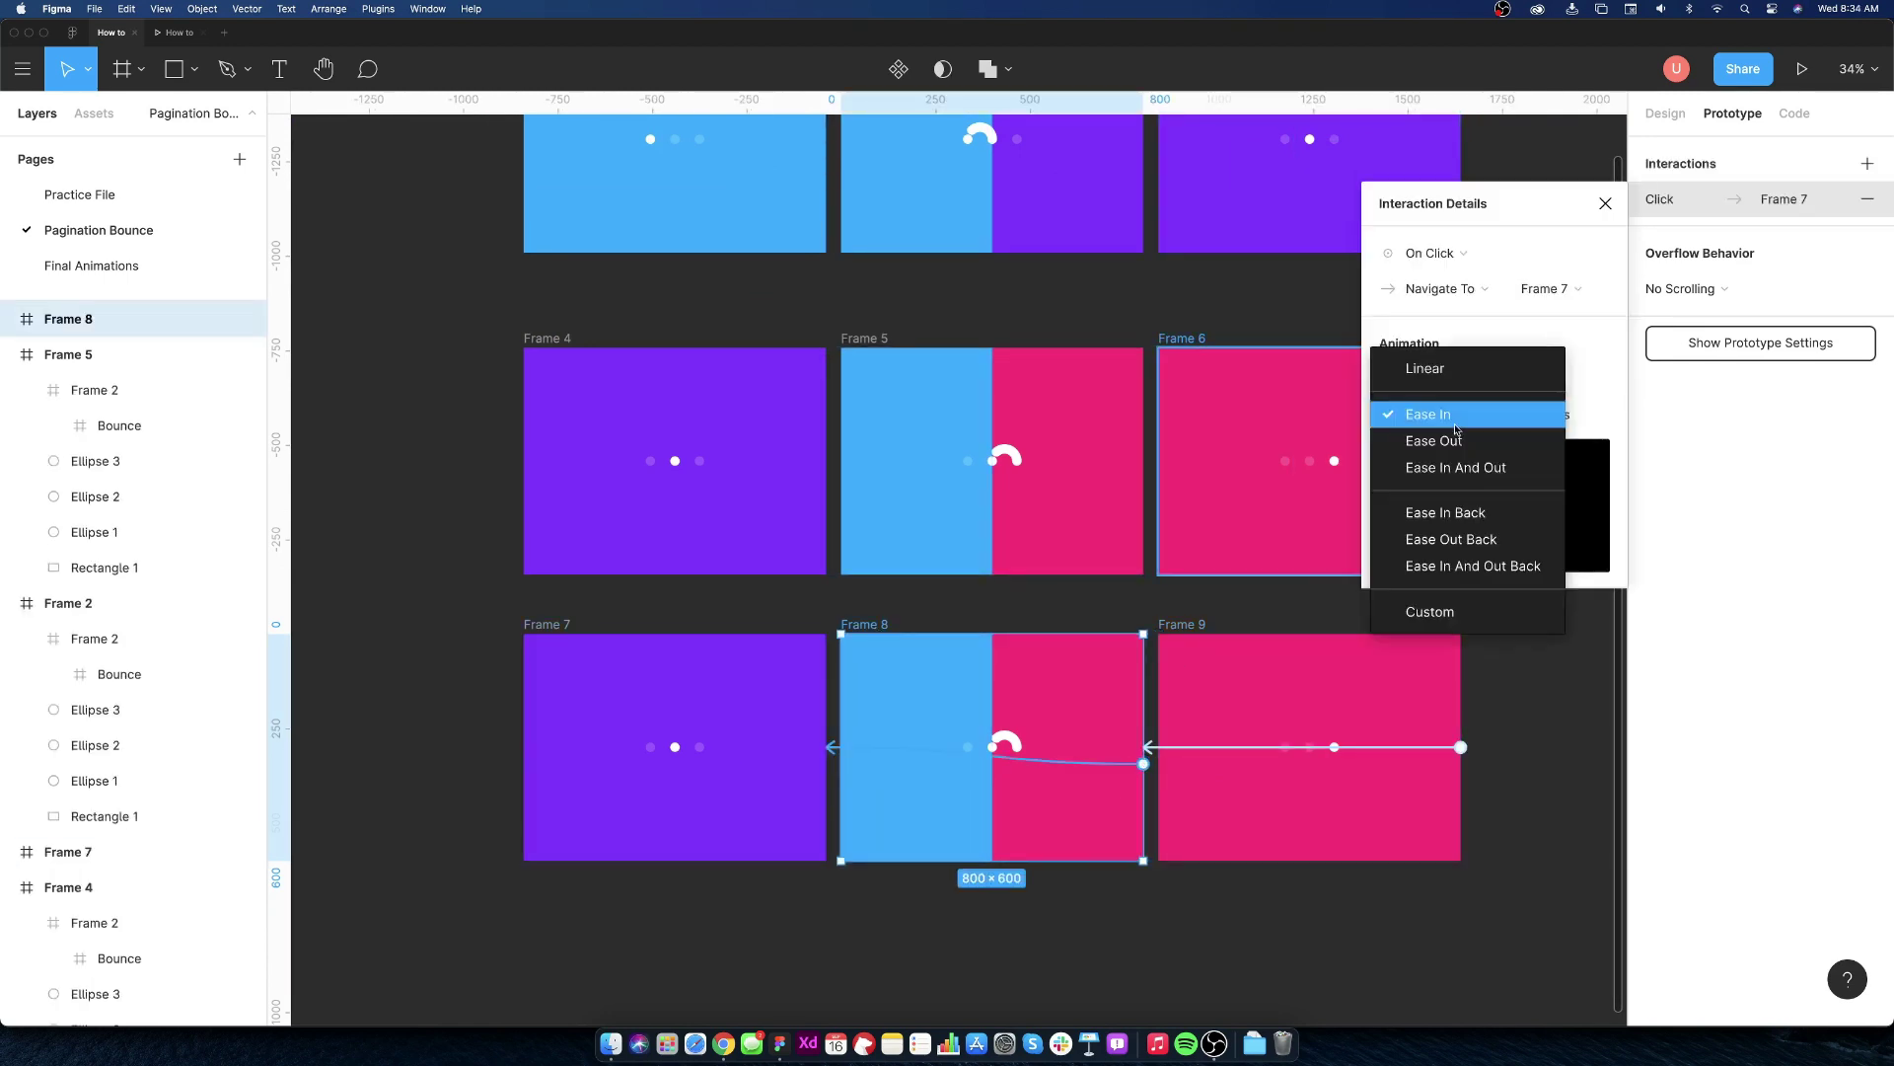
pyautogui.click(1430, 253)
pyautogui.click(1535, 639)
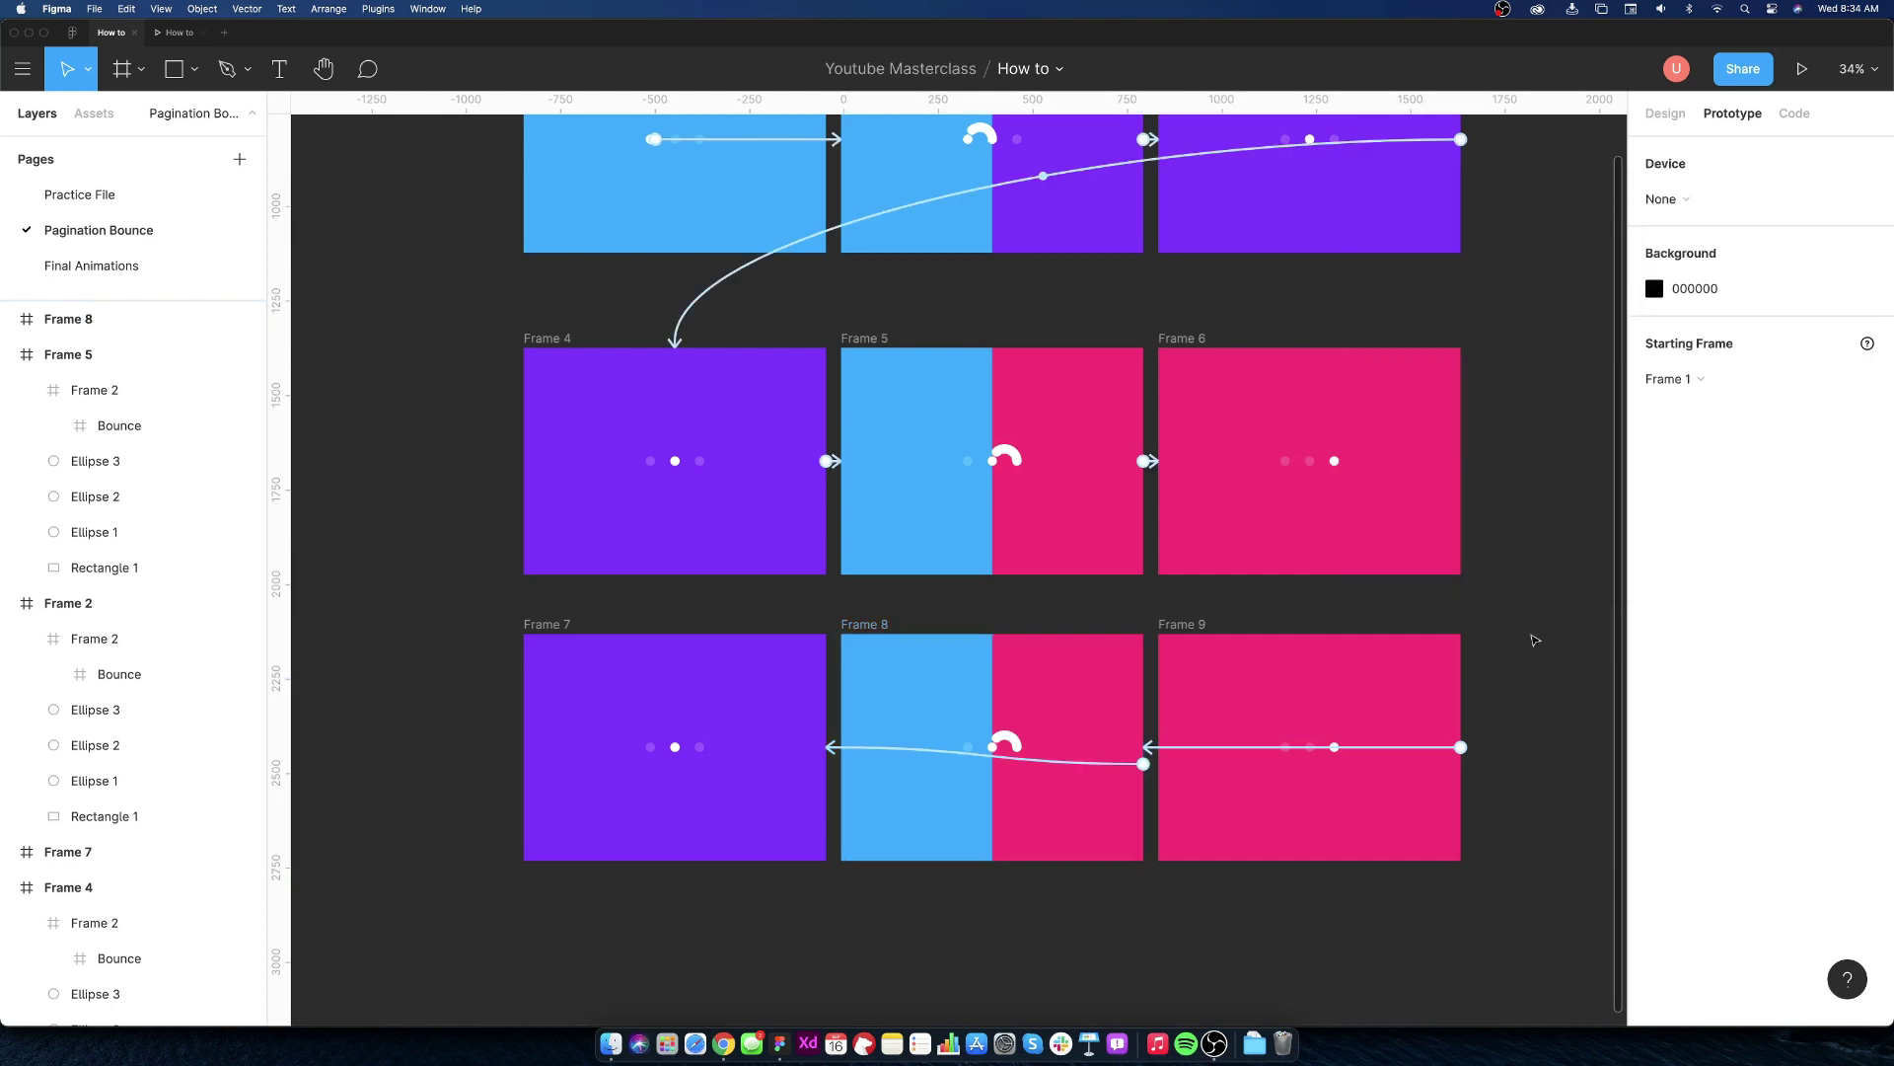
# - Link Frame 6 down to Frame 9 with After Delay 1ms, Ease Out and an Instant transition
pyautogui.moveTo(1309, 461)
pyautogui.click(1192, 344)
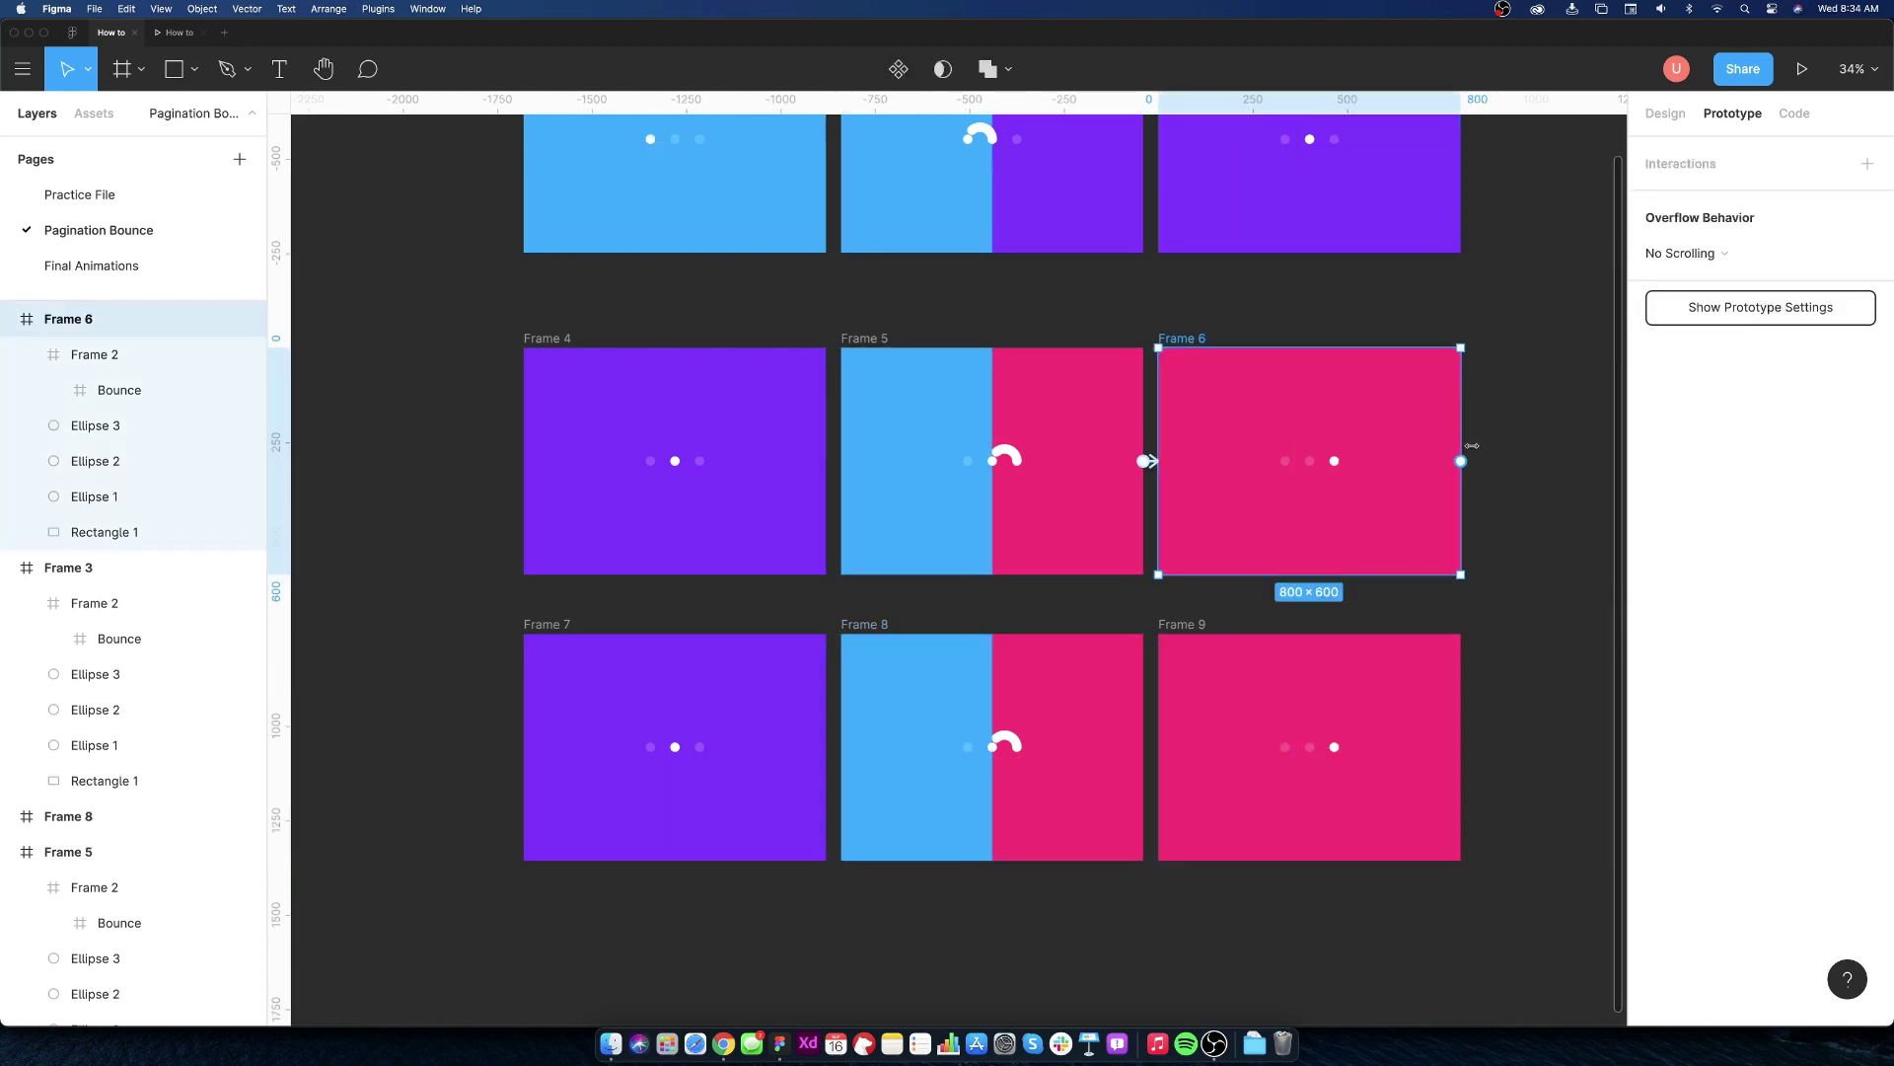
pyautogui.moveTo(1460, 464); pyautogui.dragTo(1376, 665)
pyautogui.click(1430, 253)
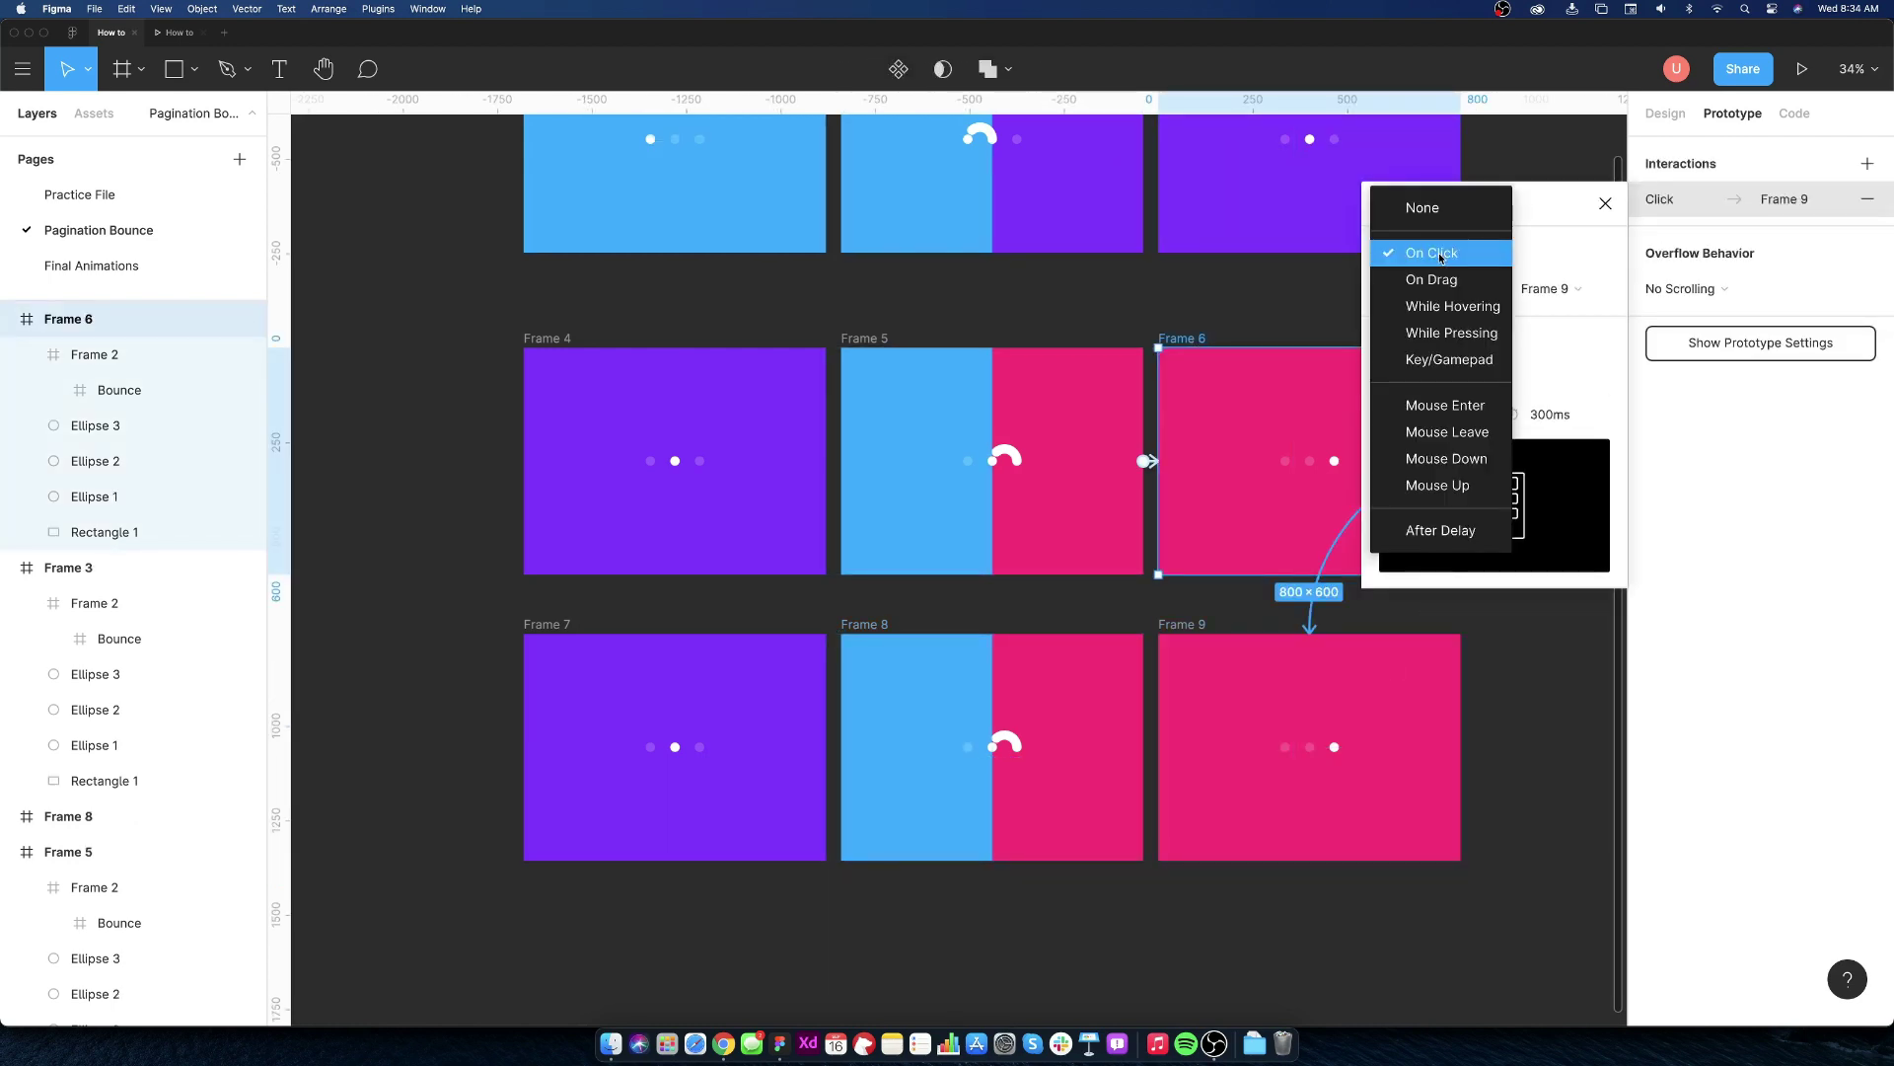
pyautogui.click(1441, 530)
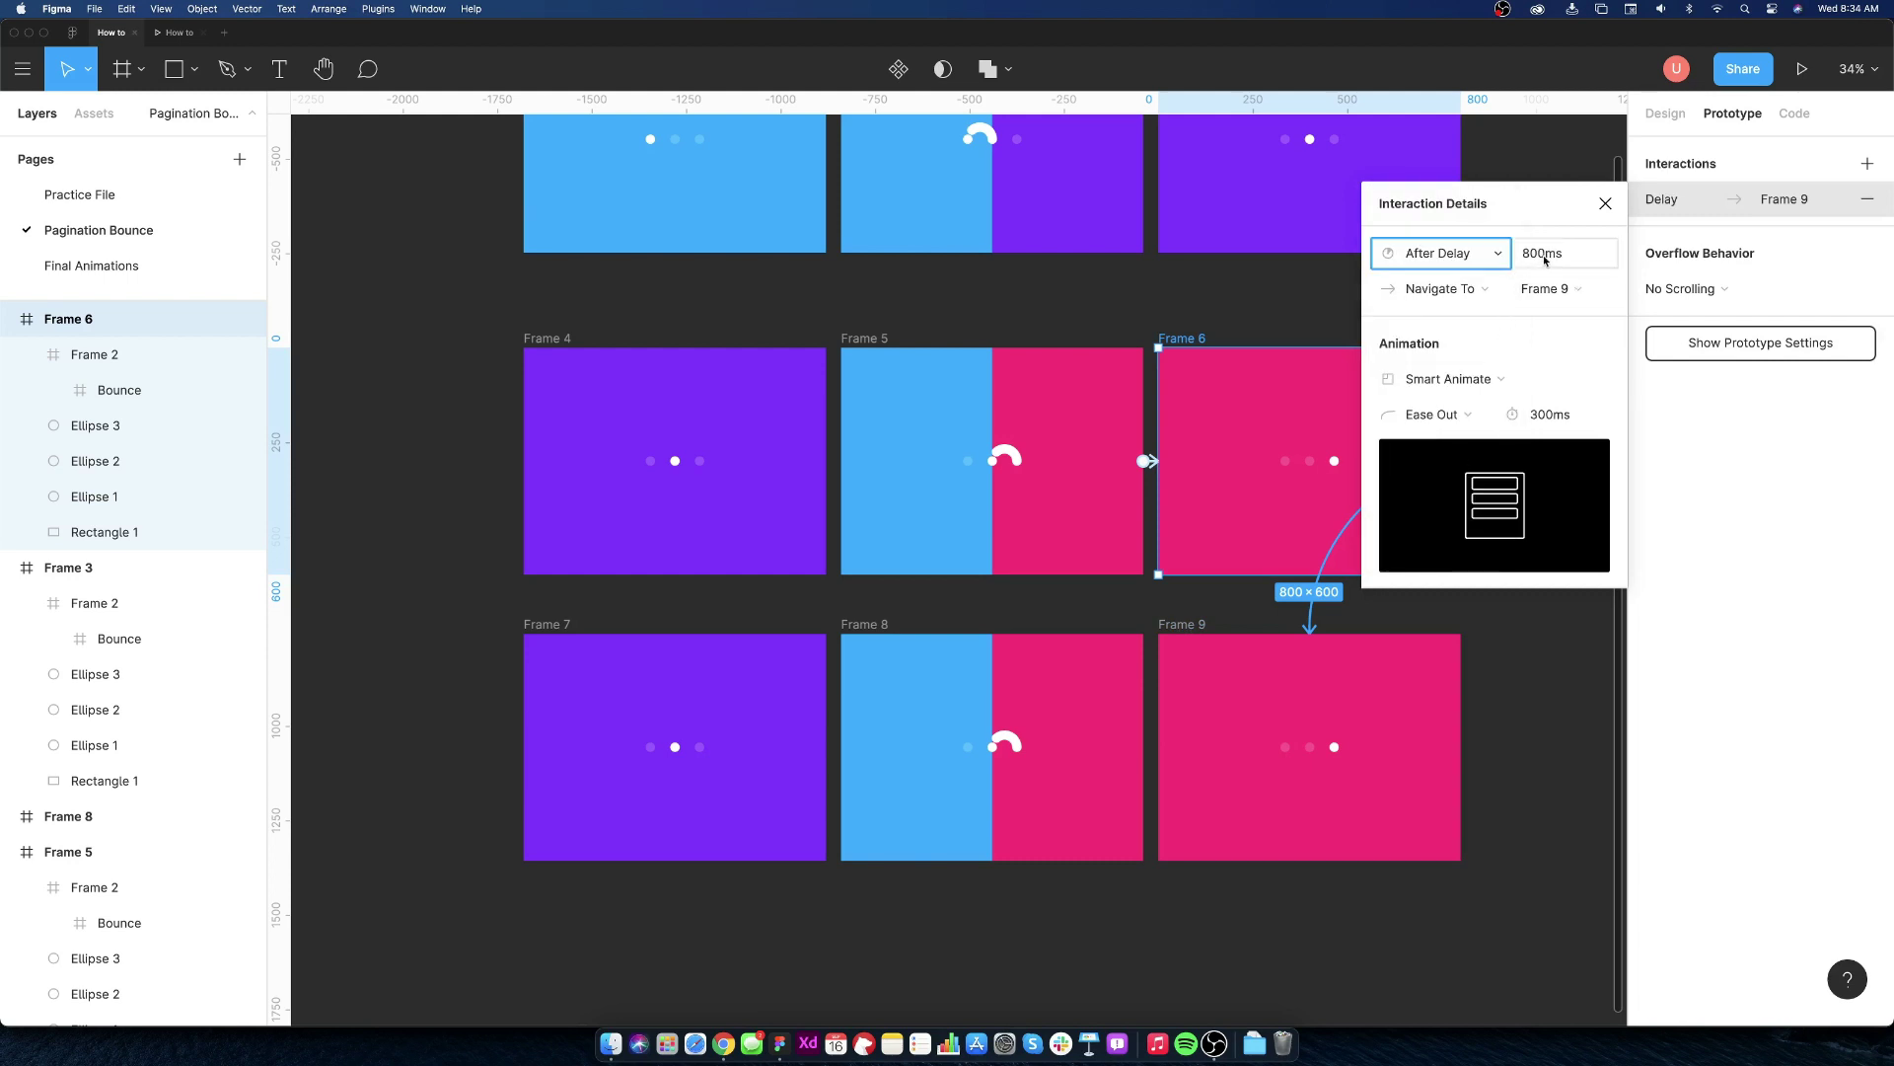
pyautogui.click(1541, 253)
pyautogui.write('1')
pyautogui.click(1466, 424)
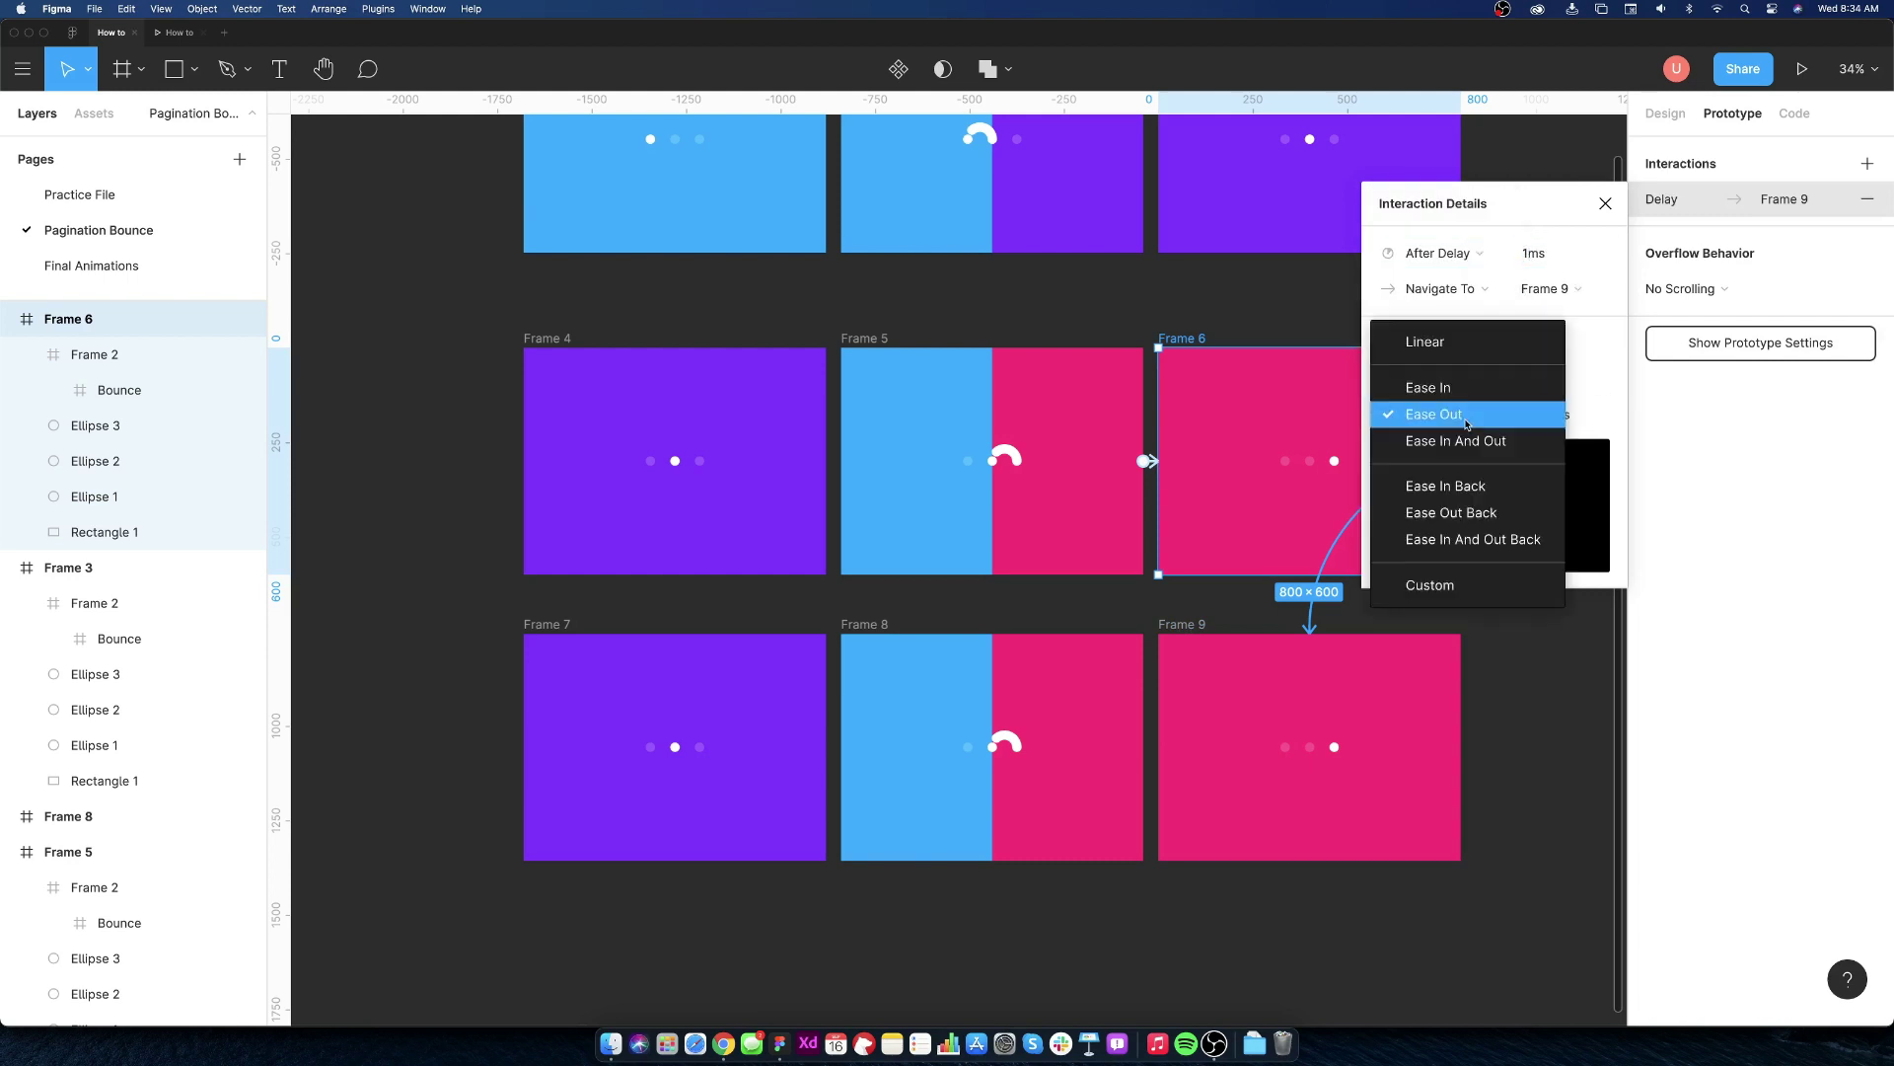
pyautogui.click(1479, 414)
pyautogui.click(1513, 382)
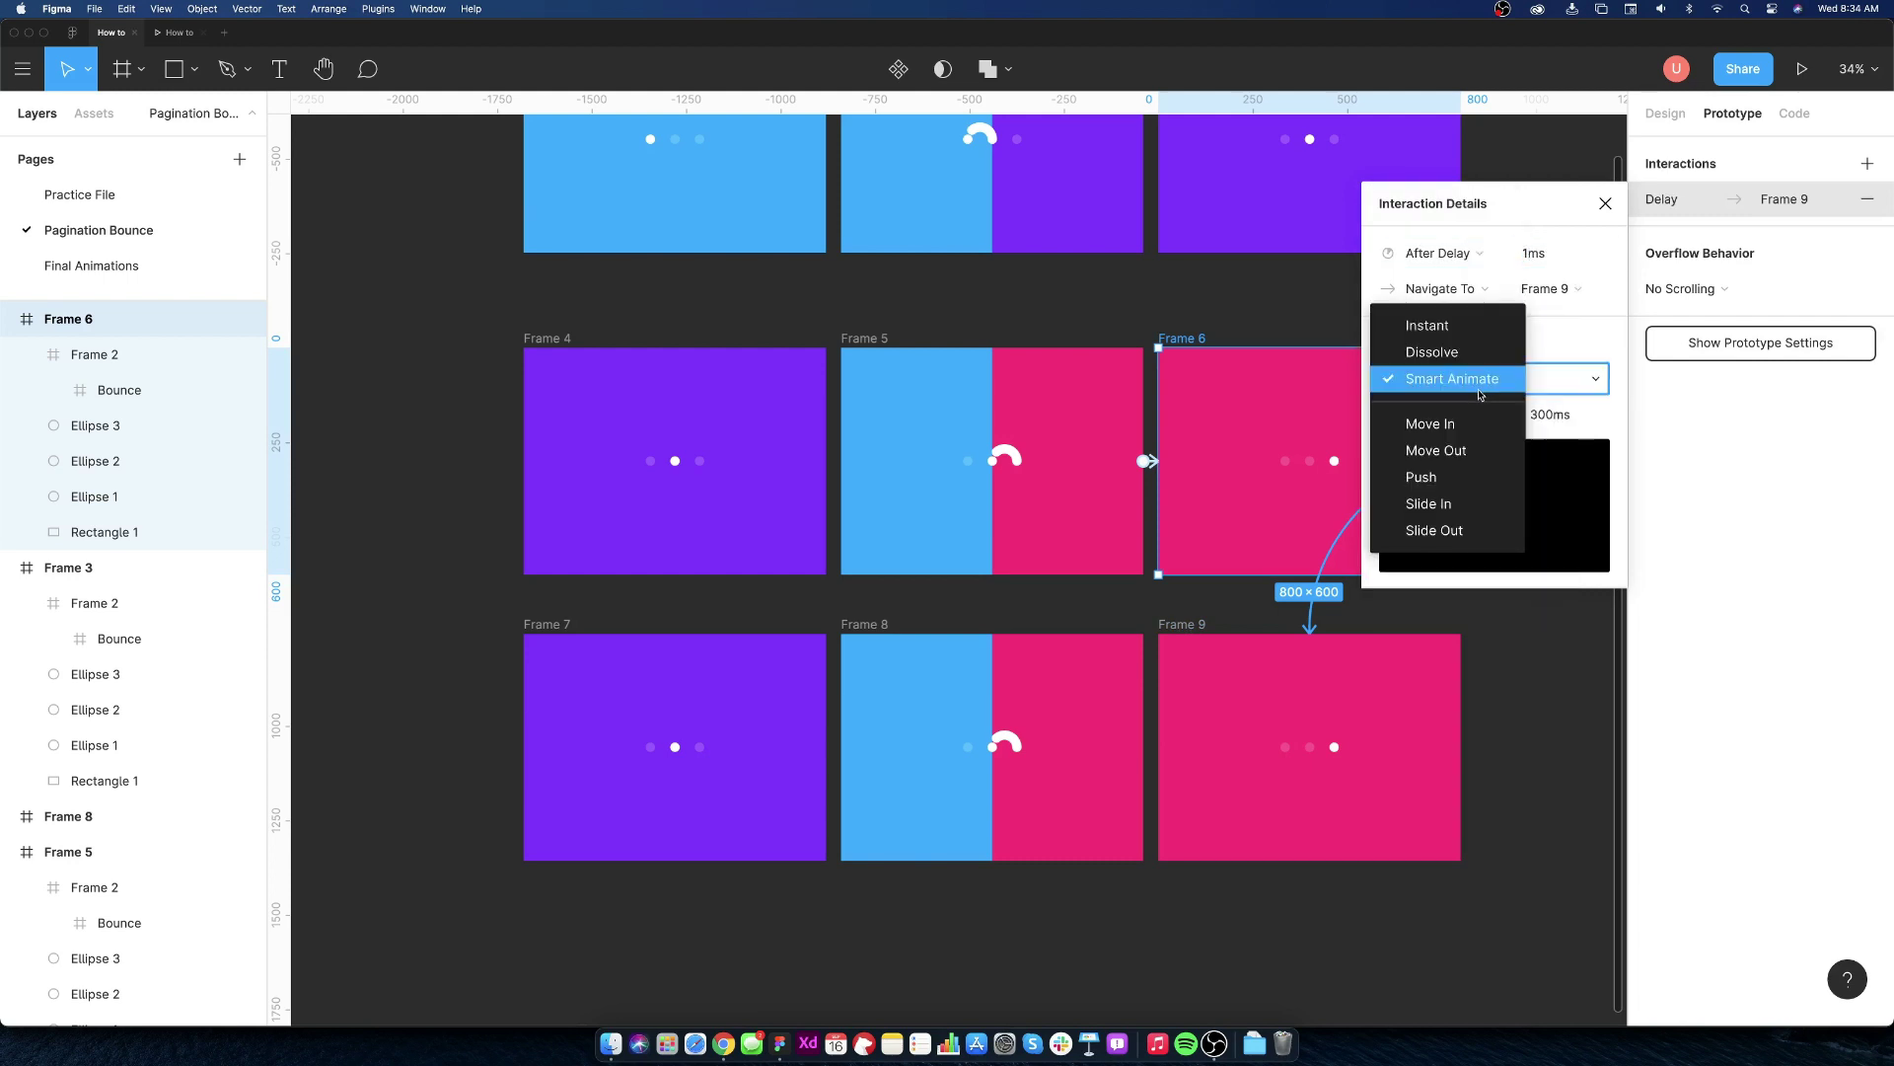
pyautogui.click(1458, 324)
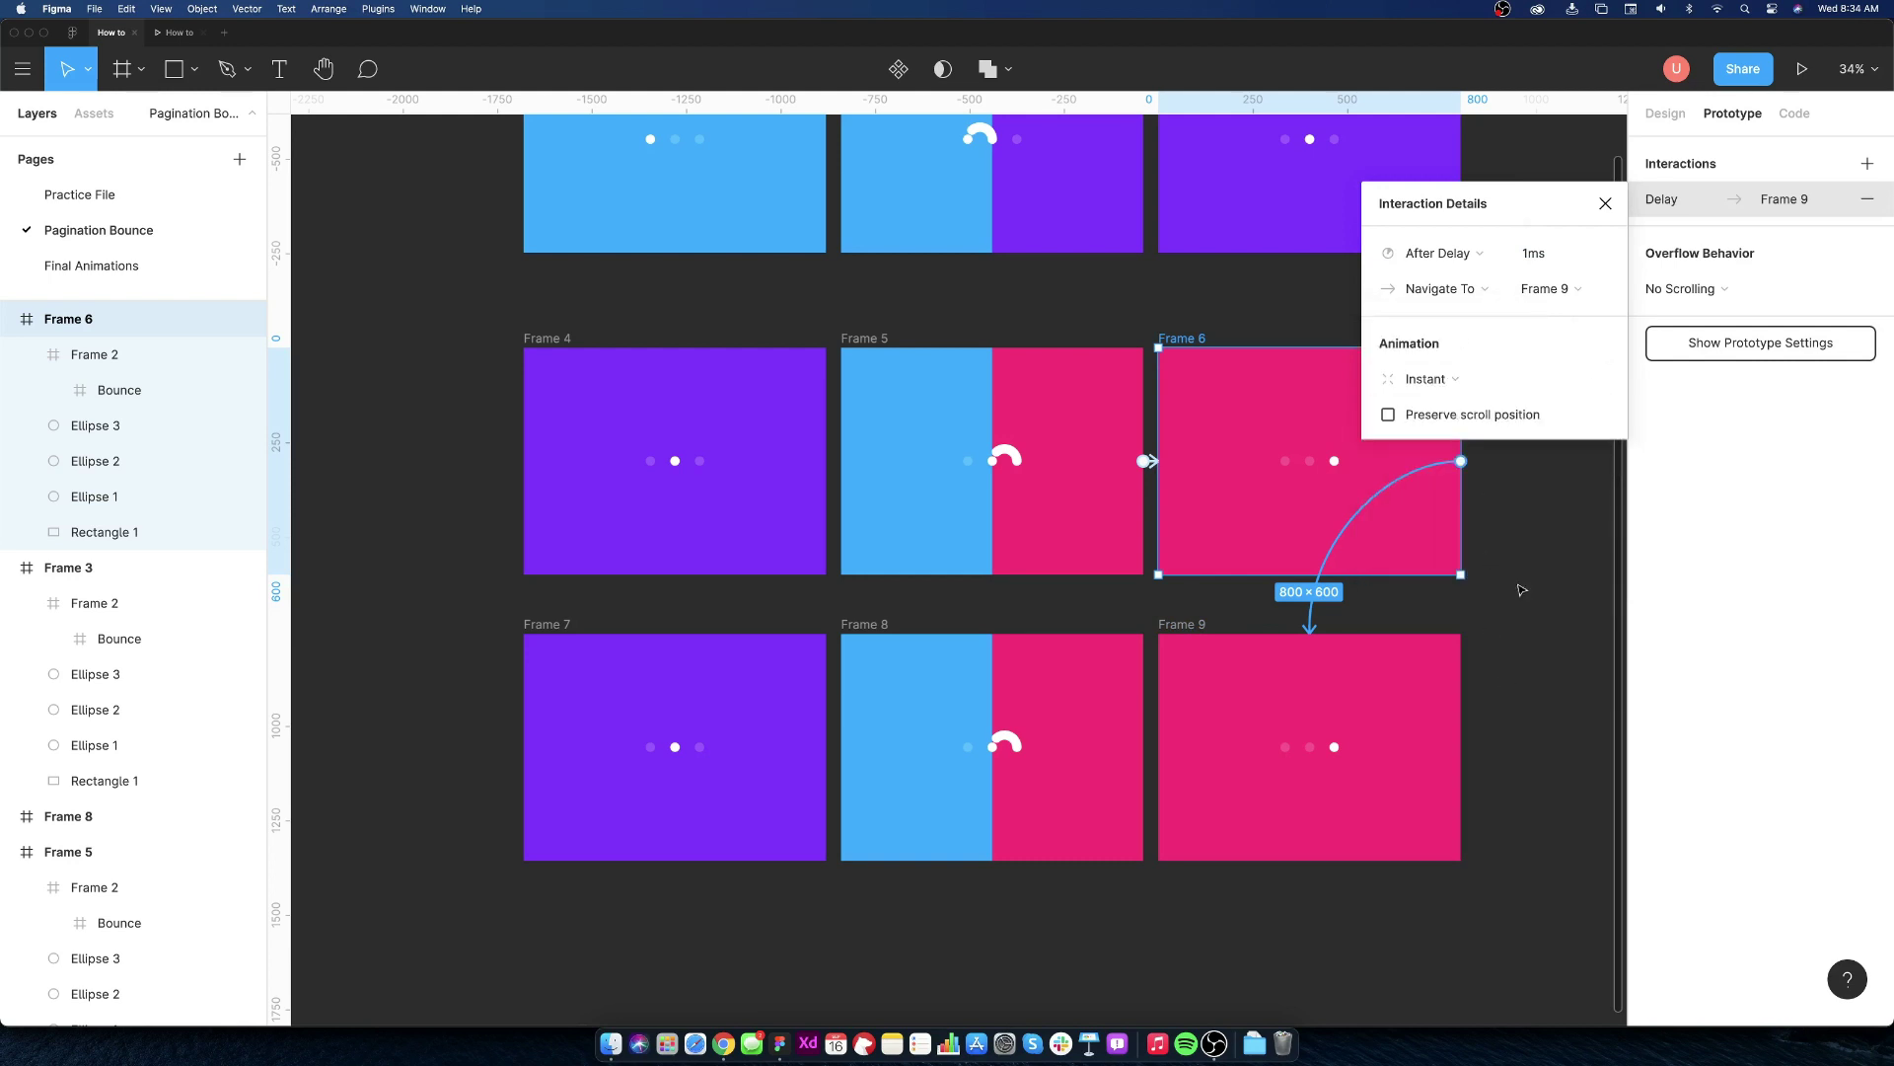
pyautogui.hotkey('ctrl', 'Tab')
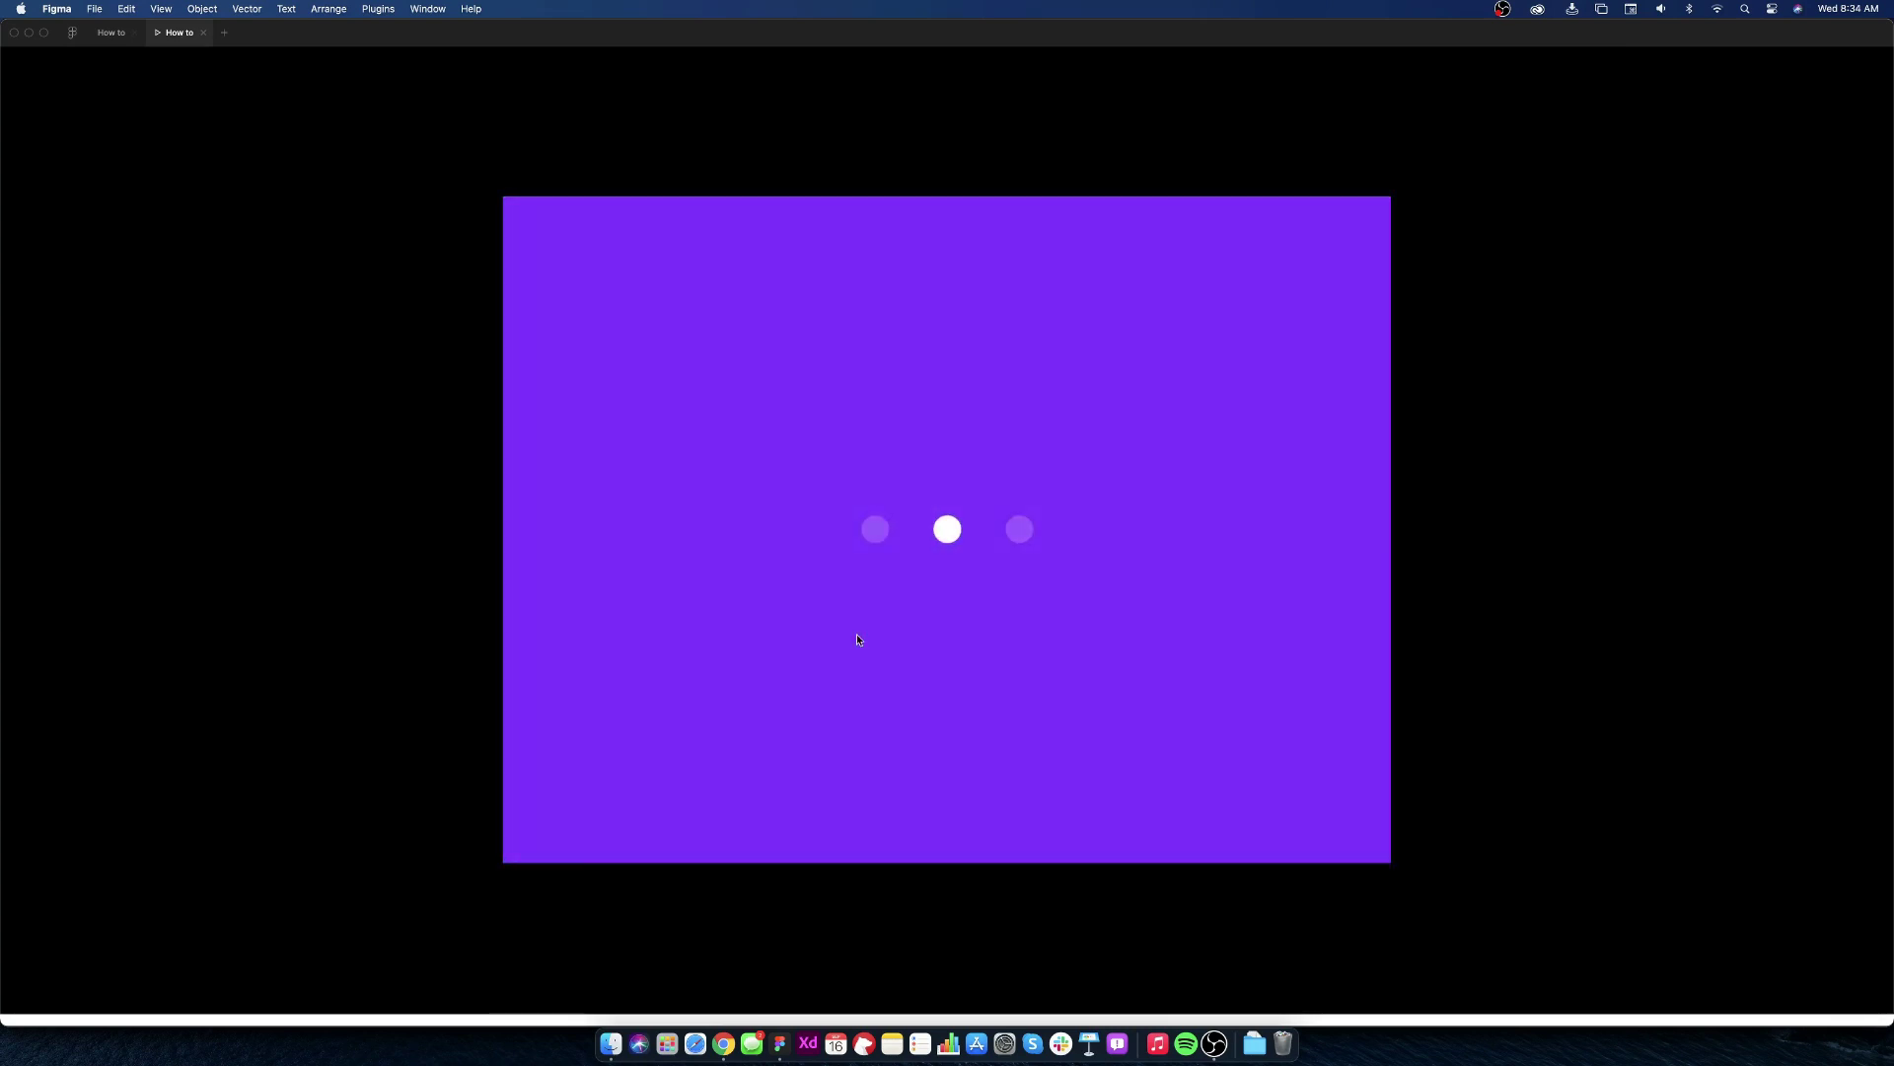
pyautogui.click(112, 33)
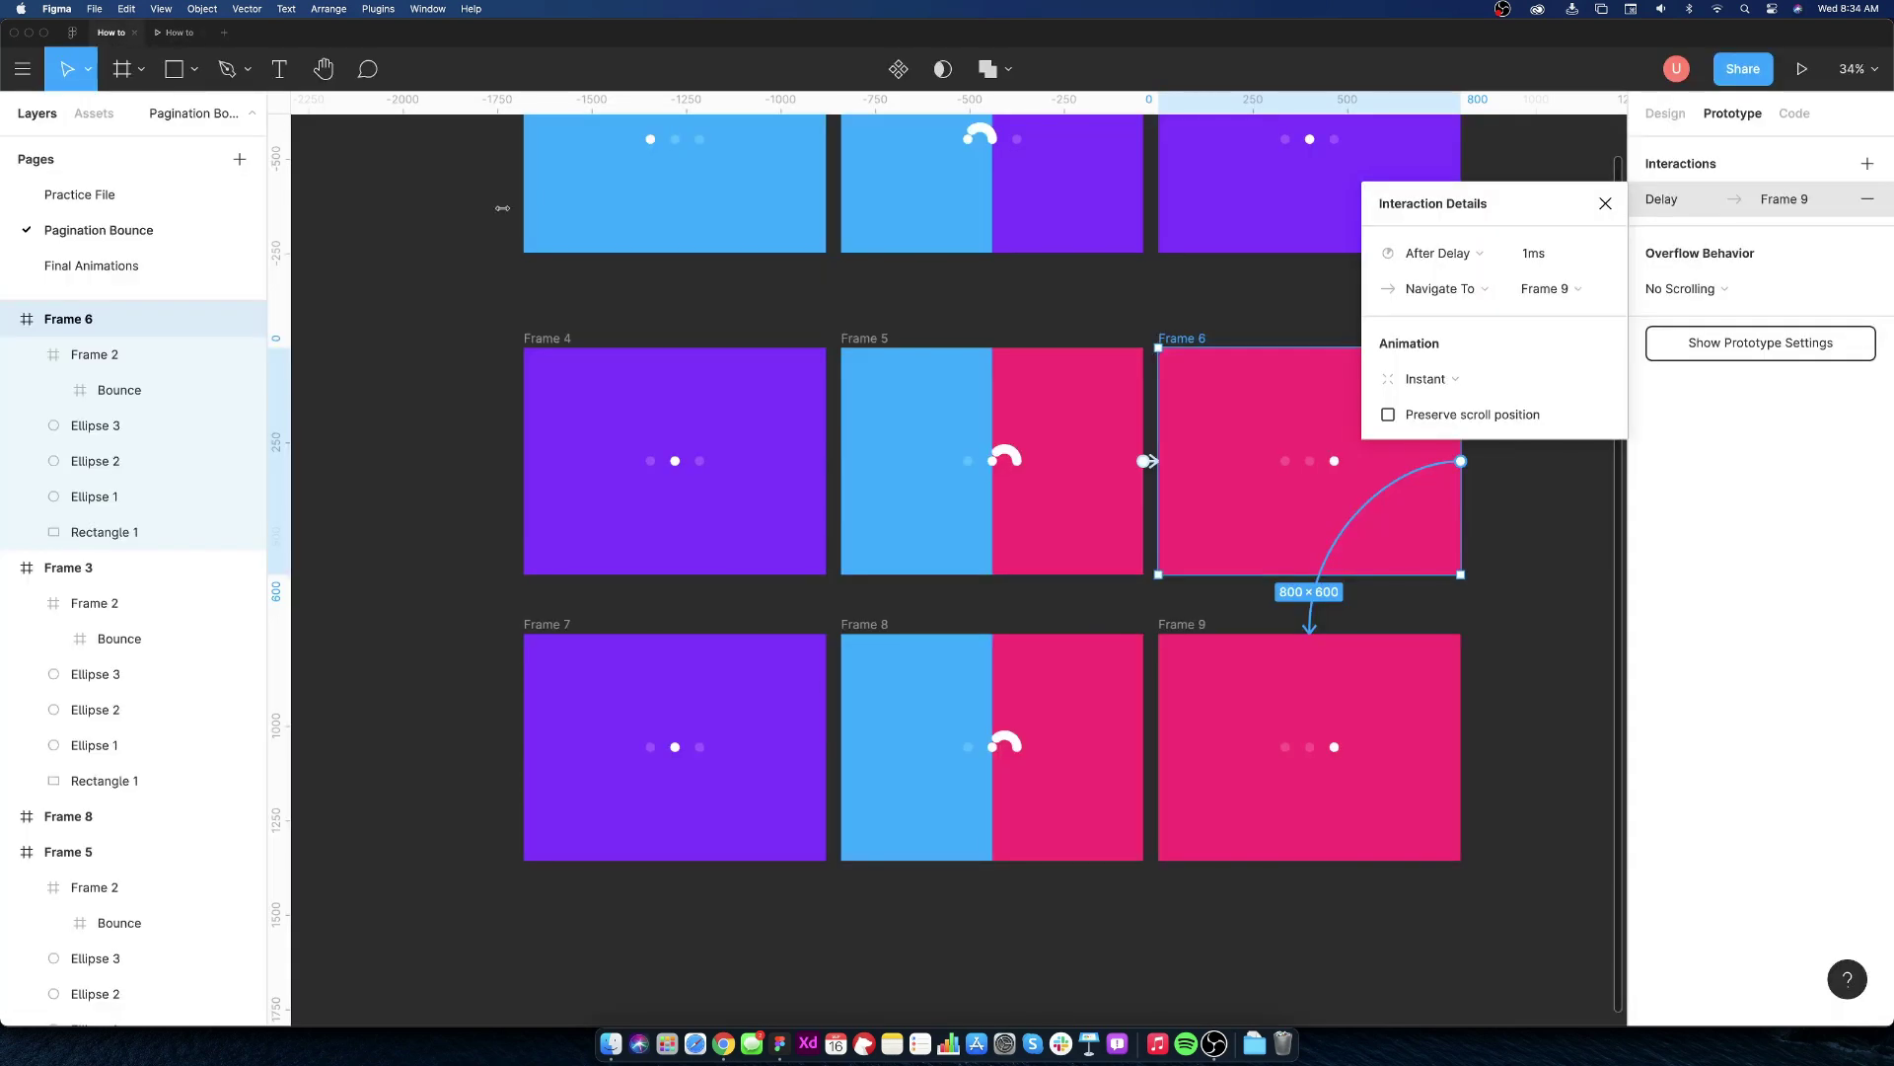
pyautogui.scroll(-3, 983, 467)
# - Duplicate Frames 1–3 into a fourth row below Frames 7–9 and detach Frame 12's link to Frame 4
pyautogui.click(1287, 811)
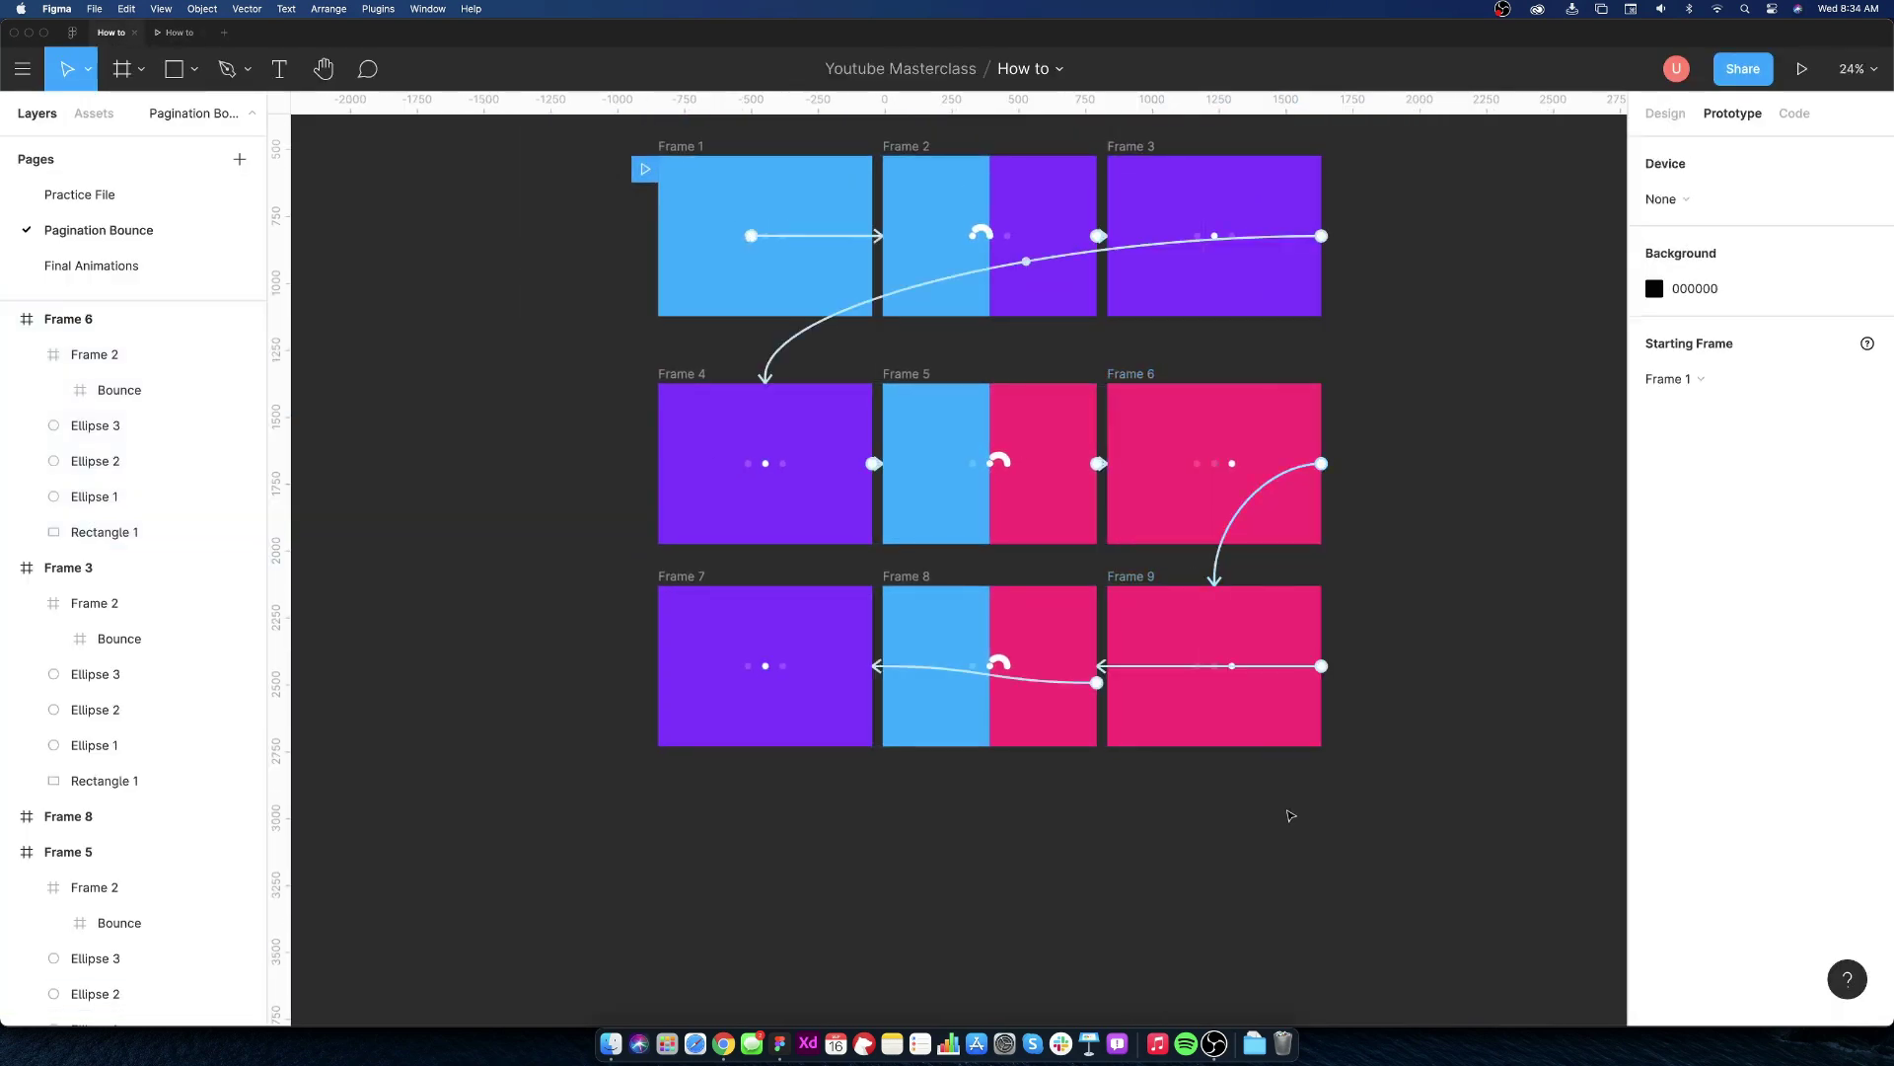
pyautogui.moveTo(1359, 139); pyautogui.dragTo(639, 352)
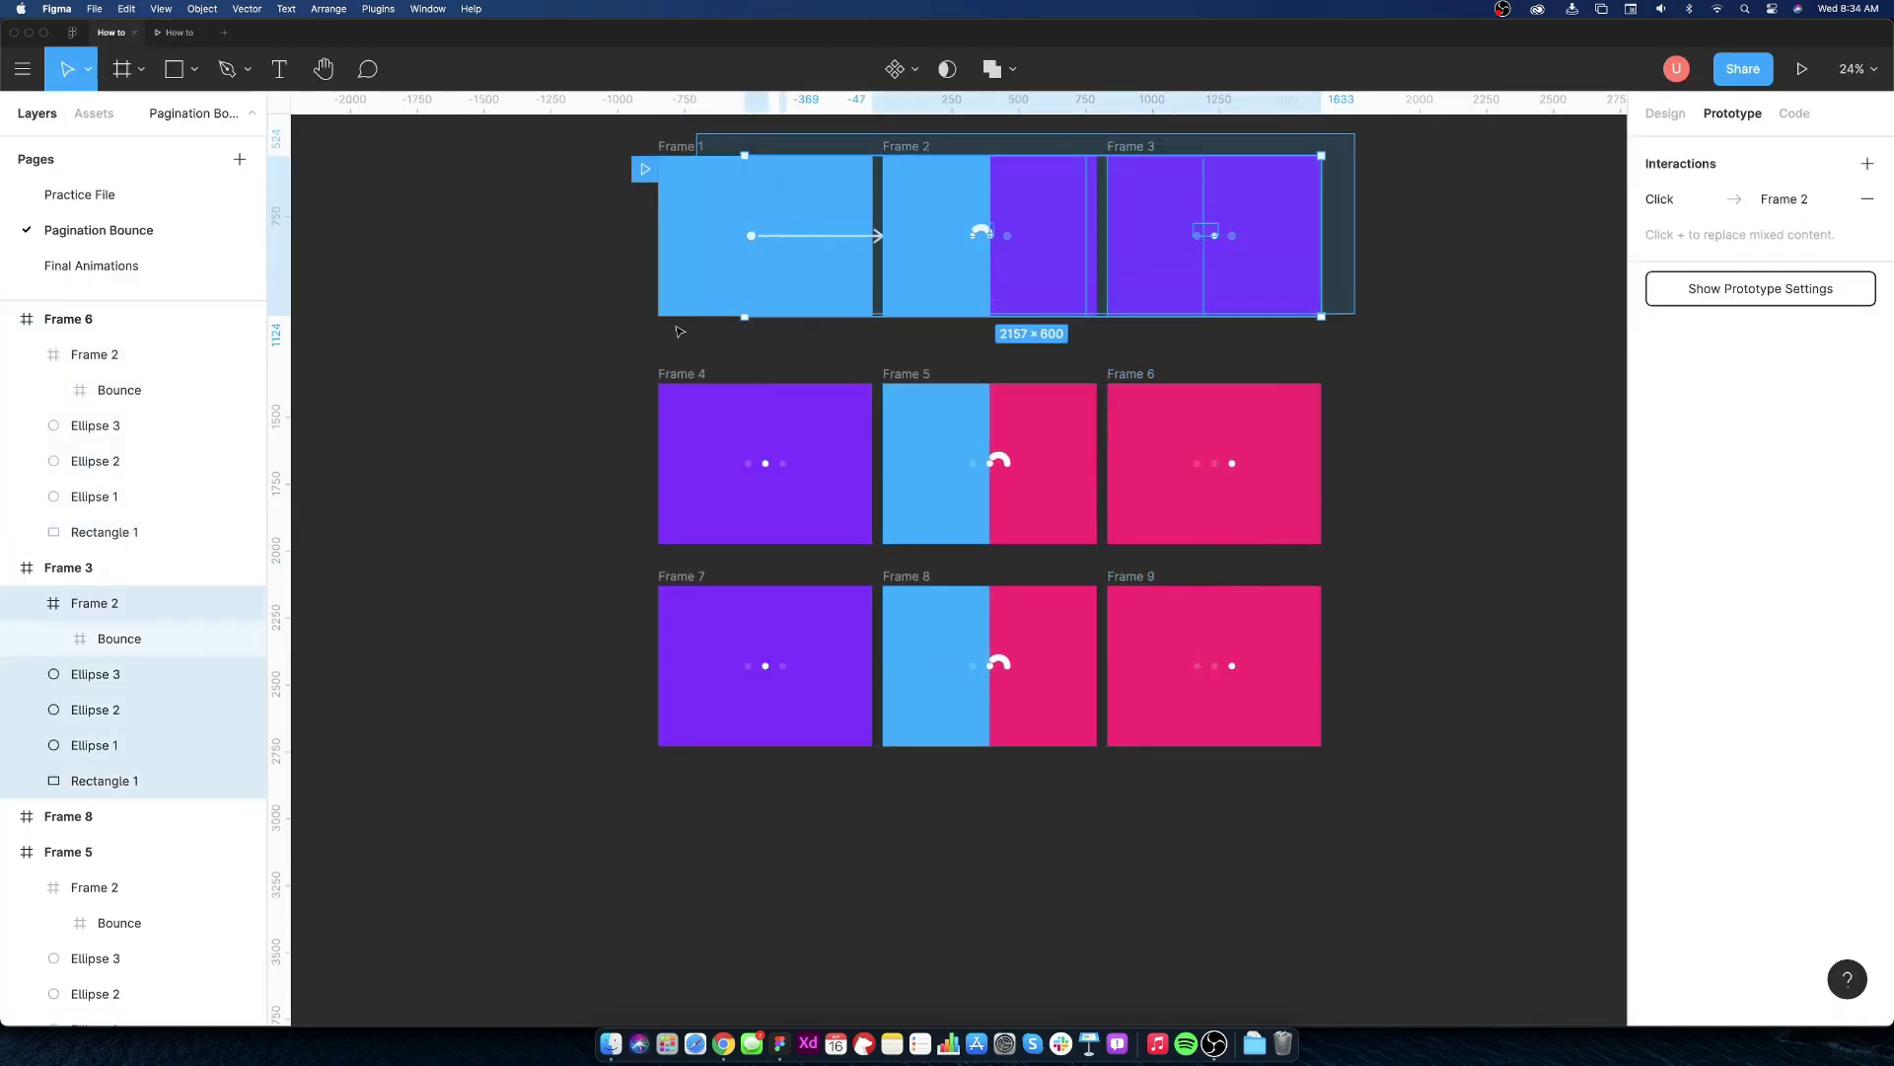
pyautogui.press('super+d')
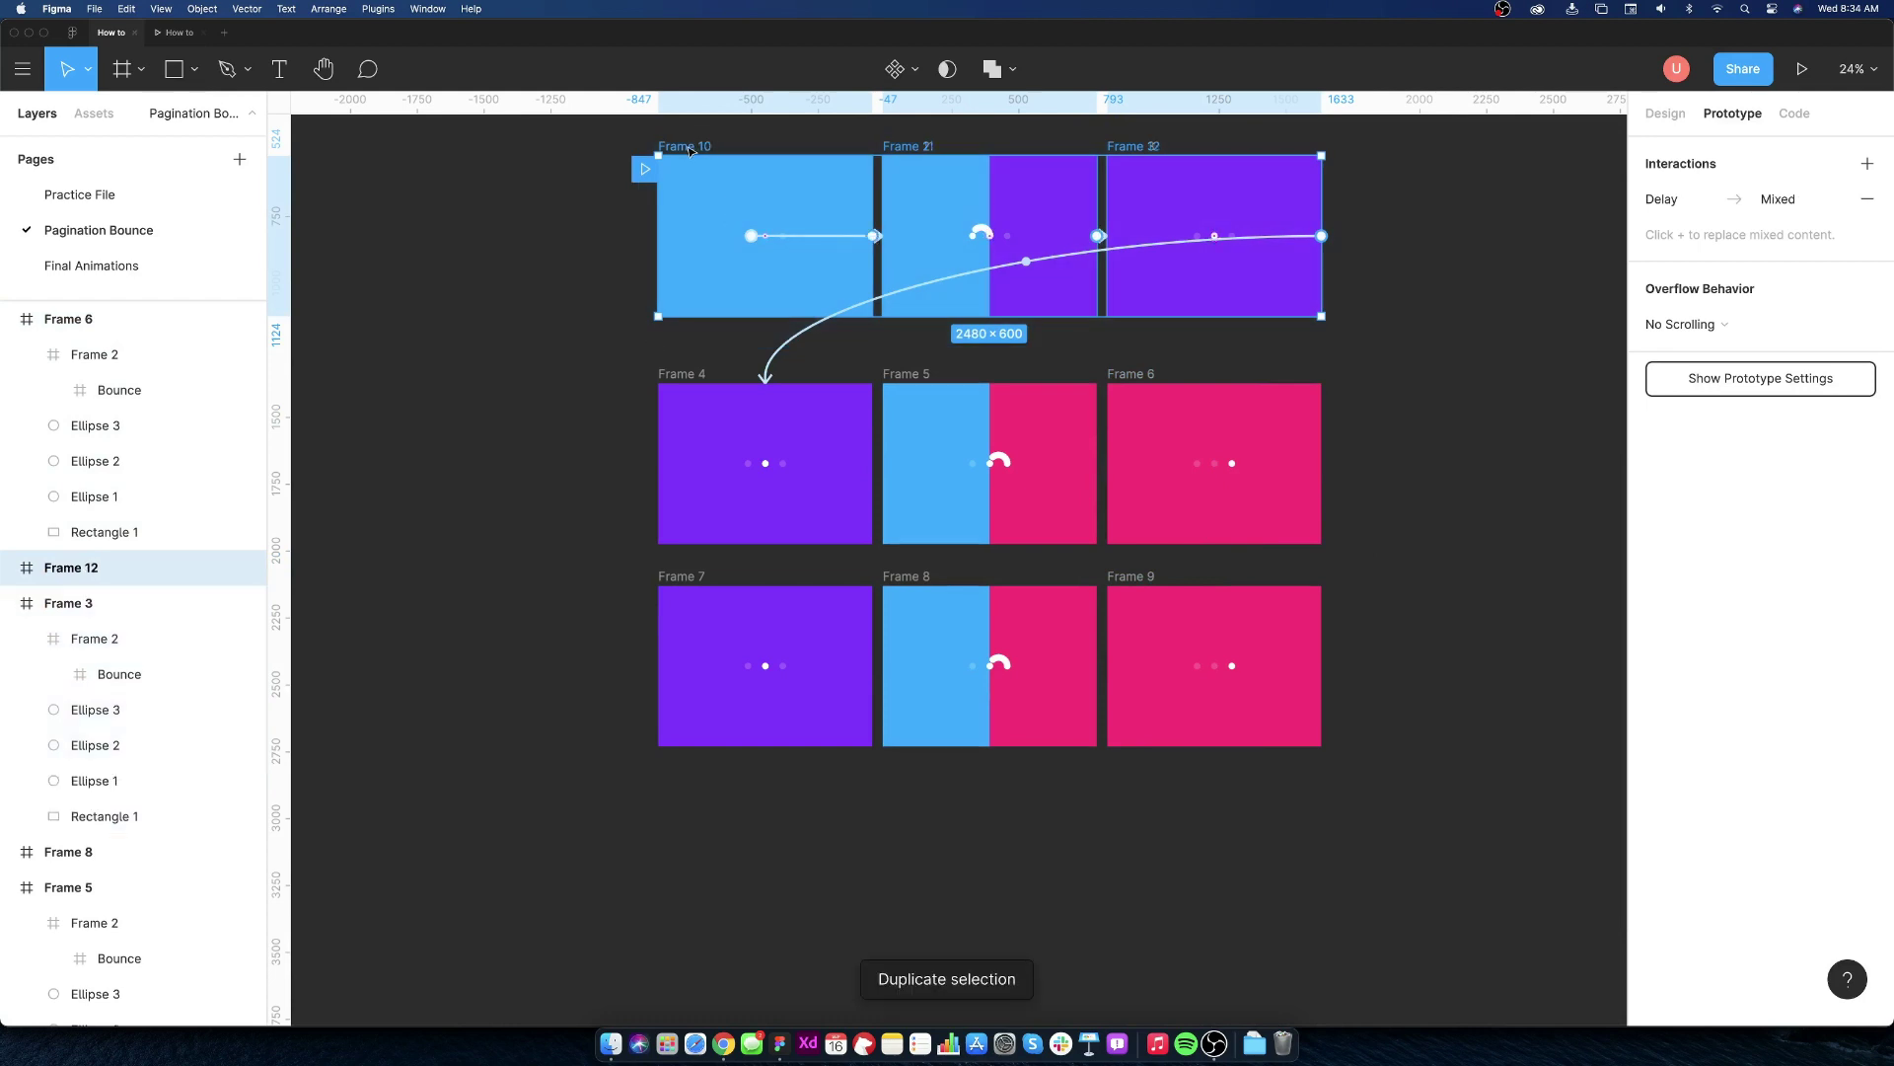
pyautogui.moveTo(689, 150); pyautogui.dragTo(690, 780)
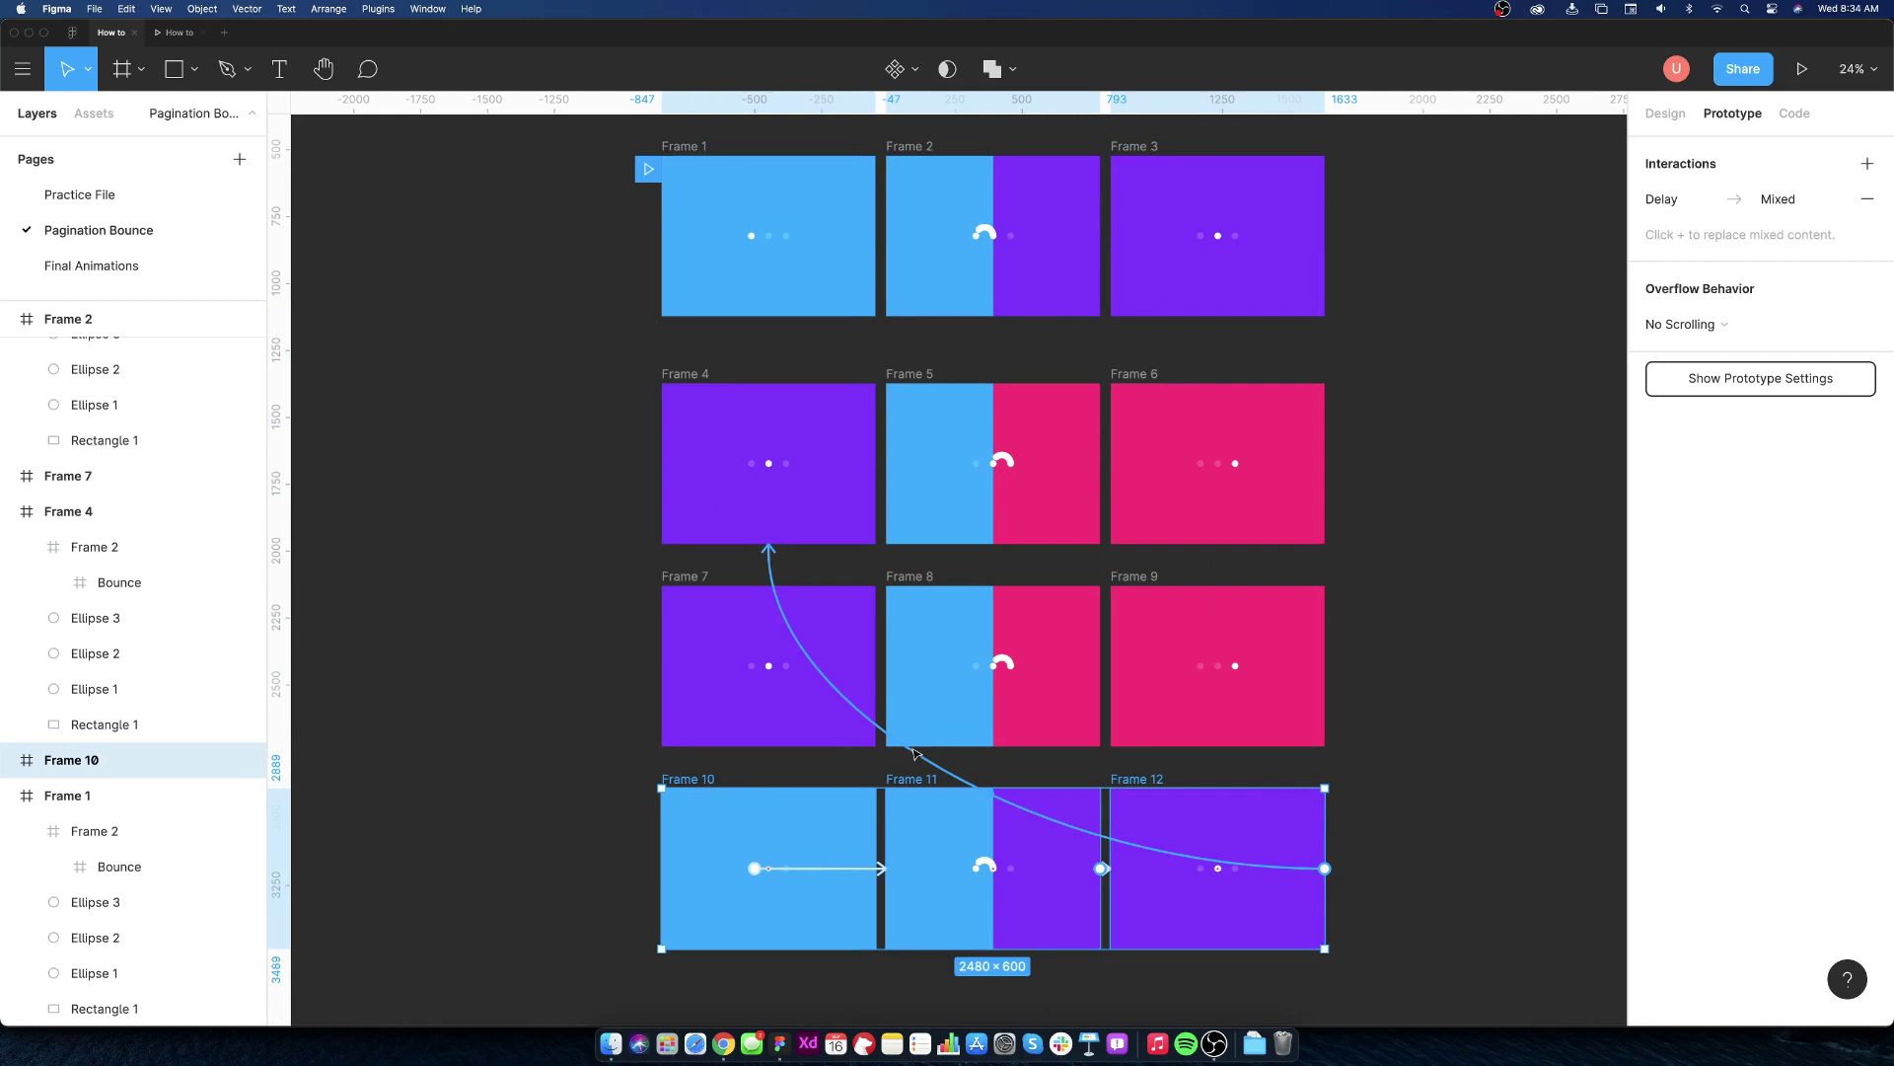
pyautogui.click(1216, 867)
pyautogui.moveTo(1325, 867); pyautogui.dragTo(1444, 866)
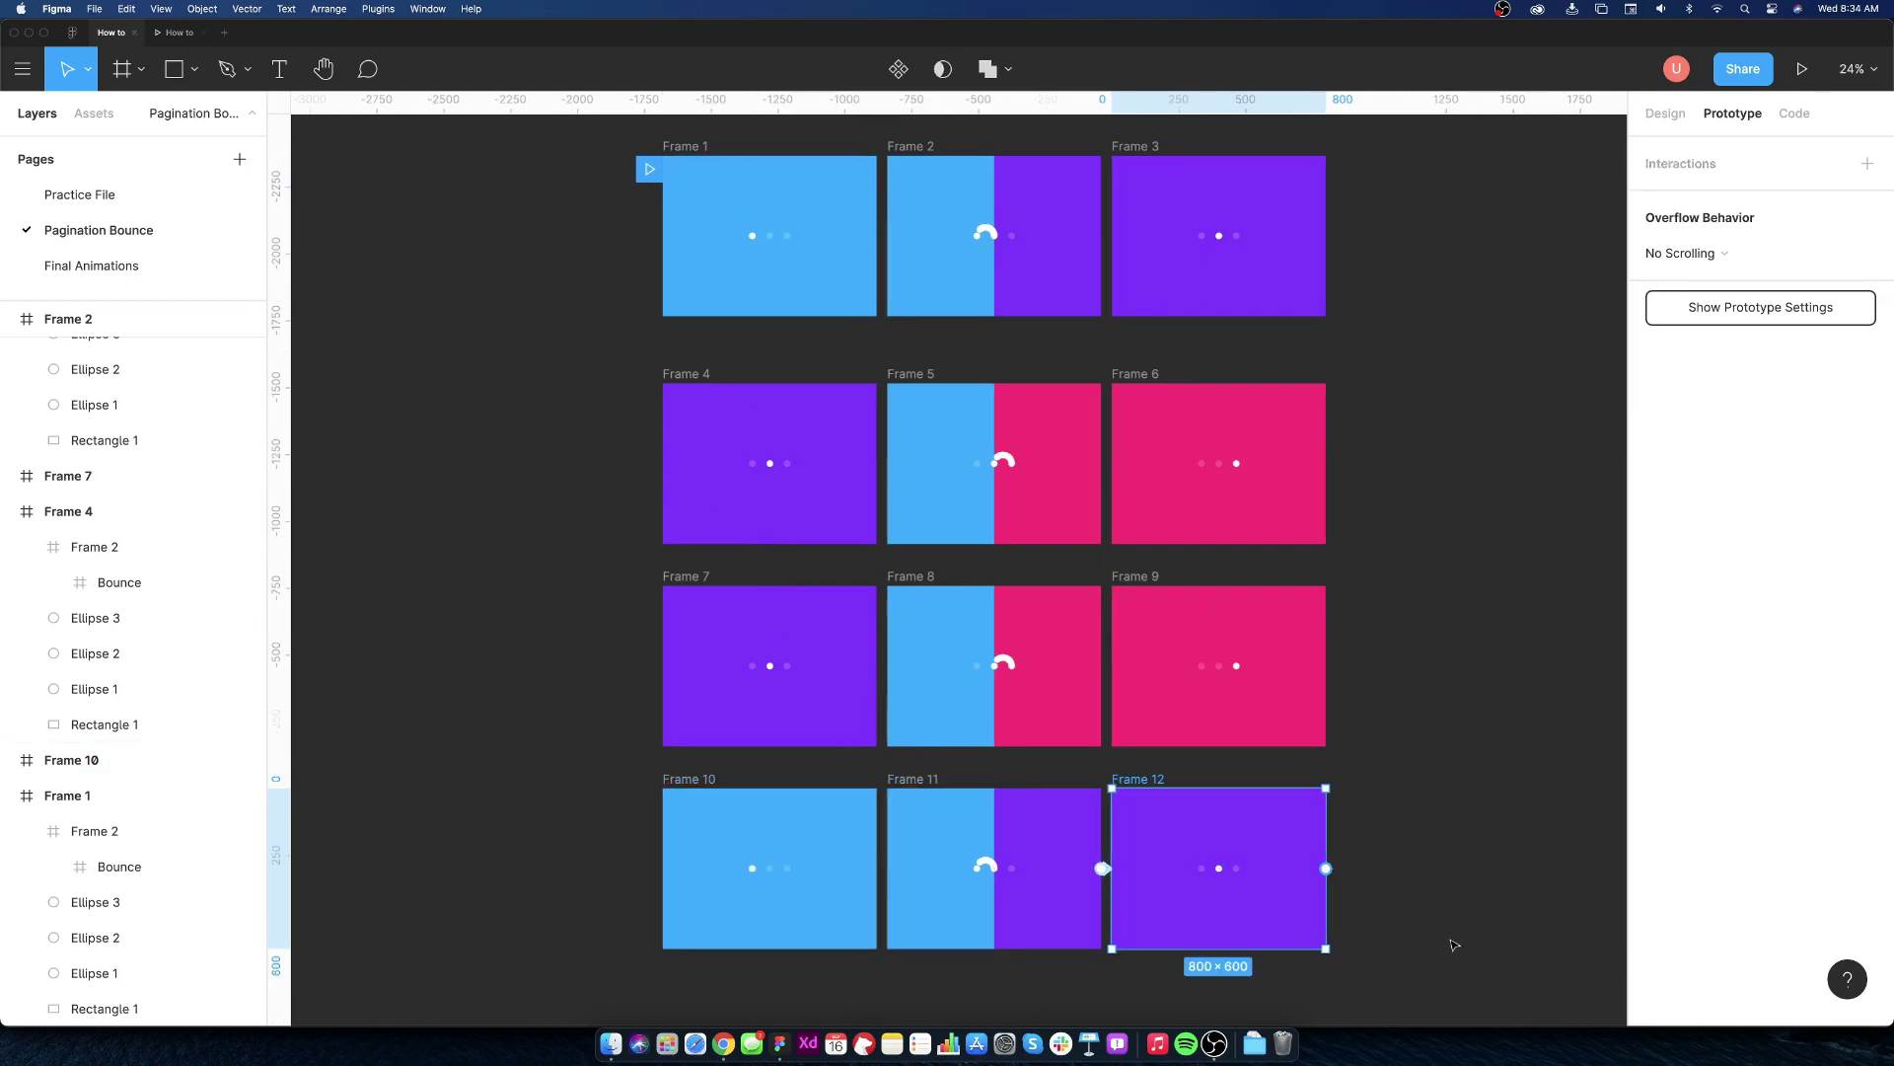
pyautogui.scroll(3, 1333, 888)
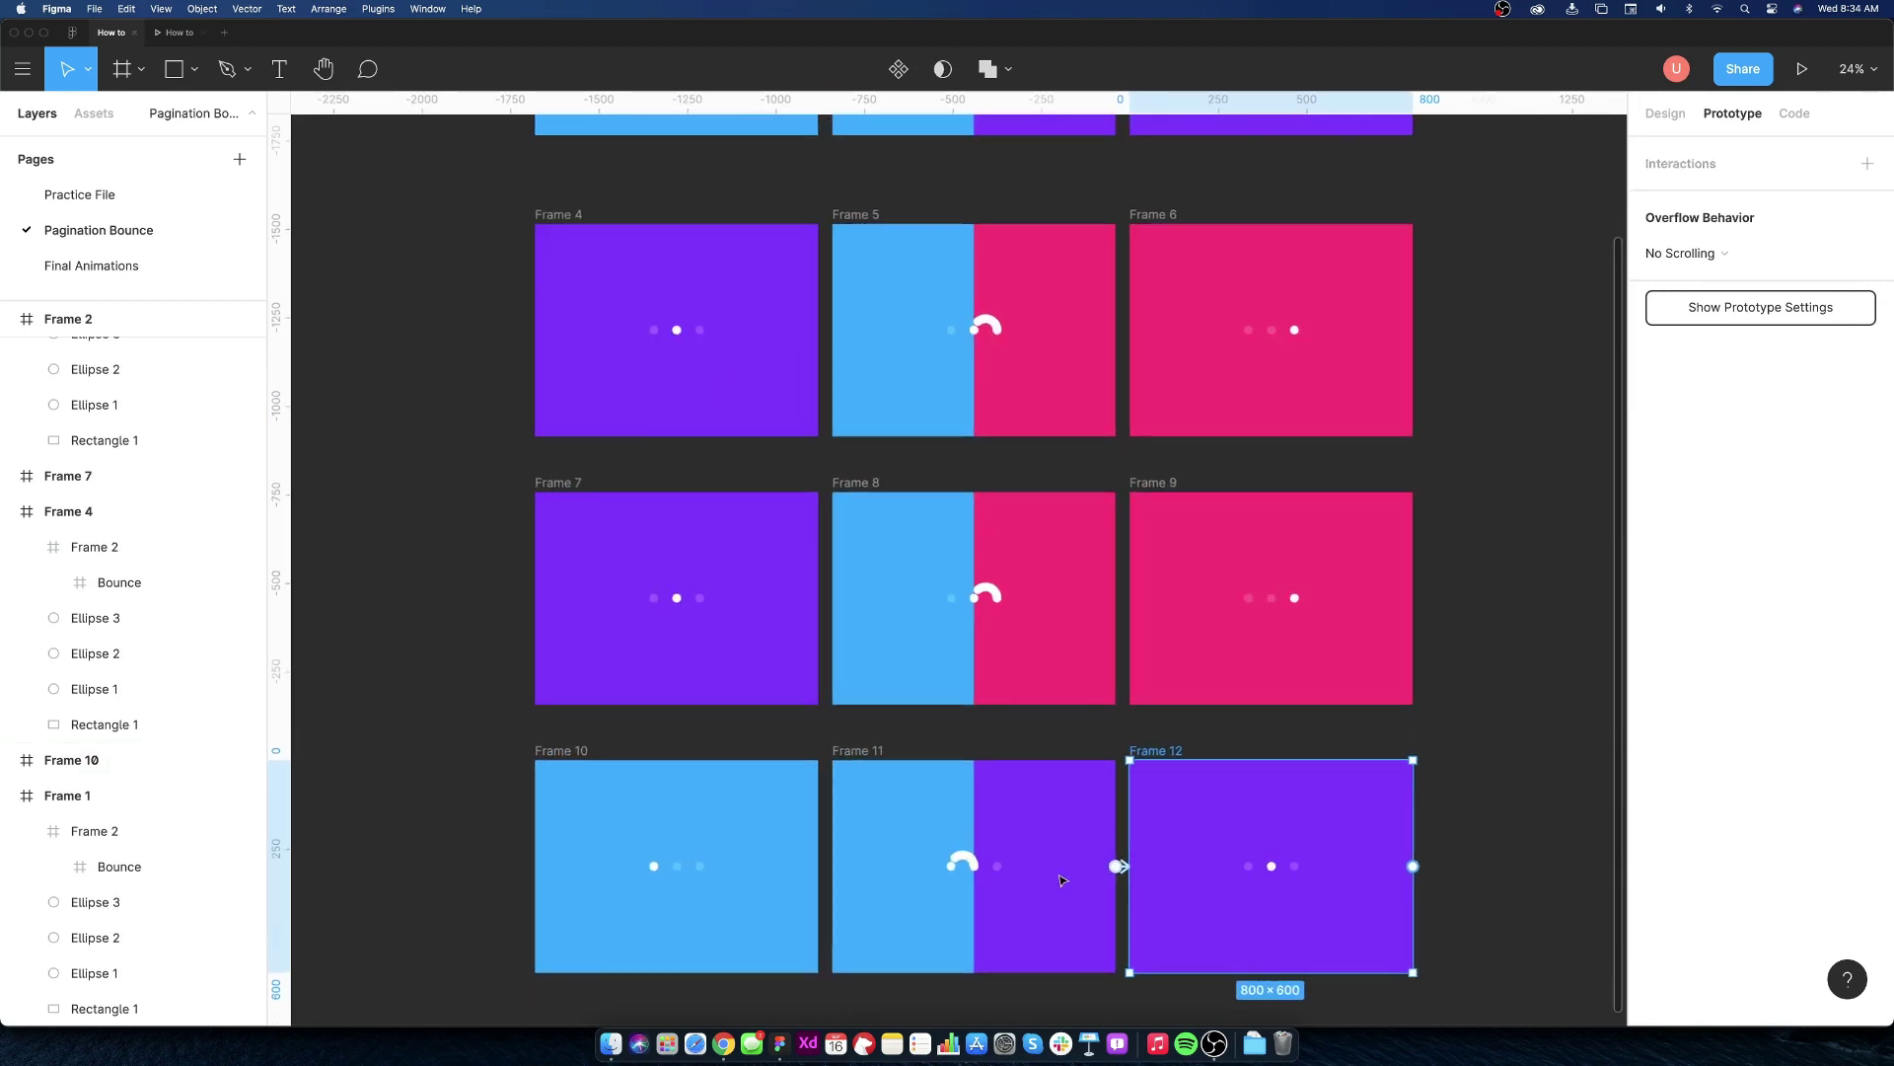
# - Link Frame 7 down to Frame 12 with an After Delay 1ms trigger
pyautogui.click(575, 501)
pyautogui.moveTo(821, 597); pyautogui.dragTo(1195, 806)
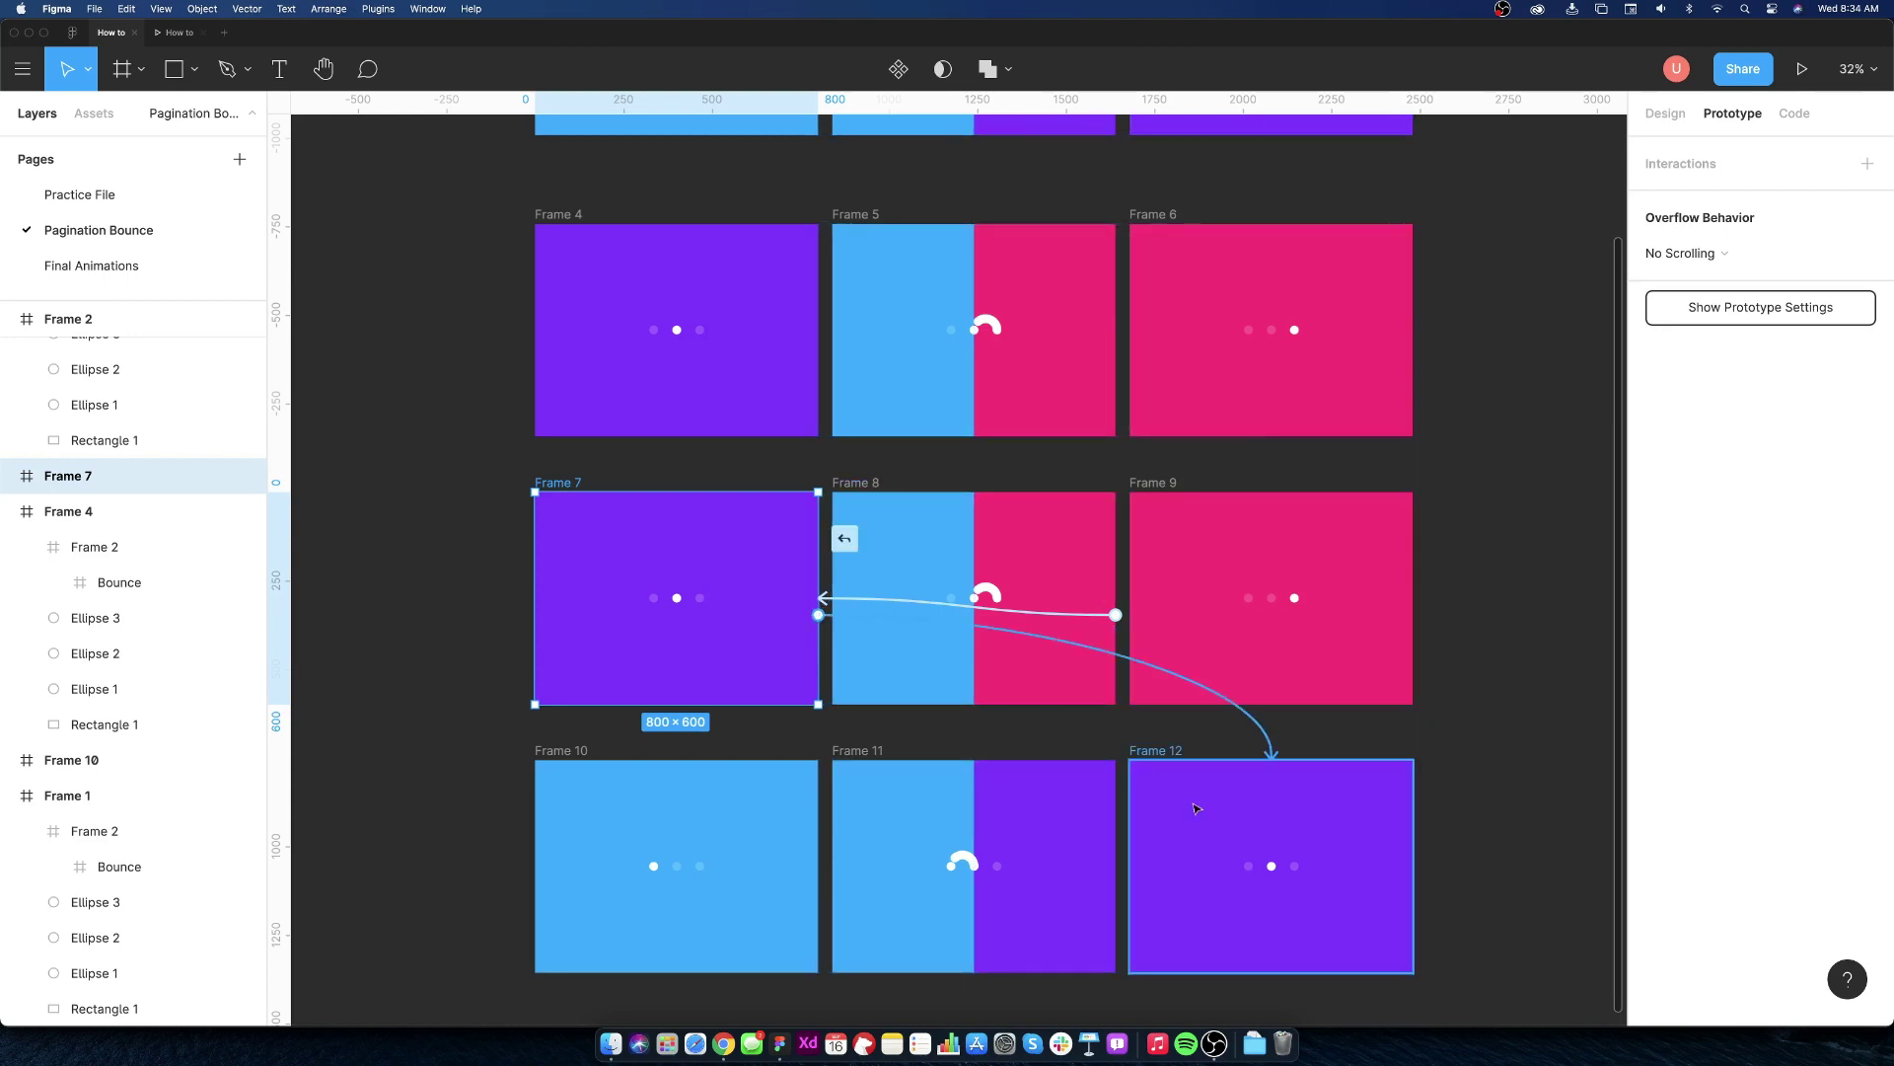
pyautogui.click(1444, 254)
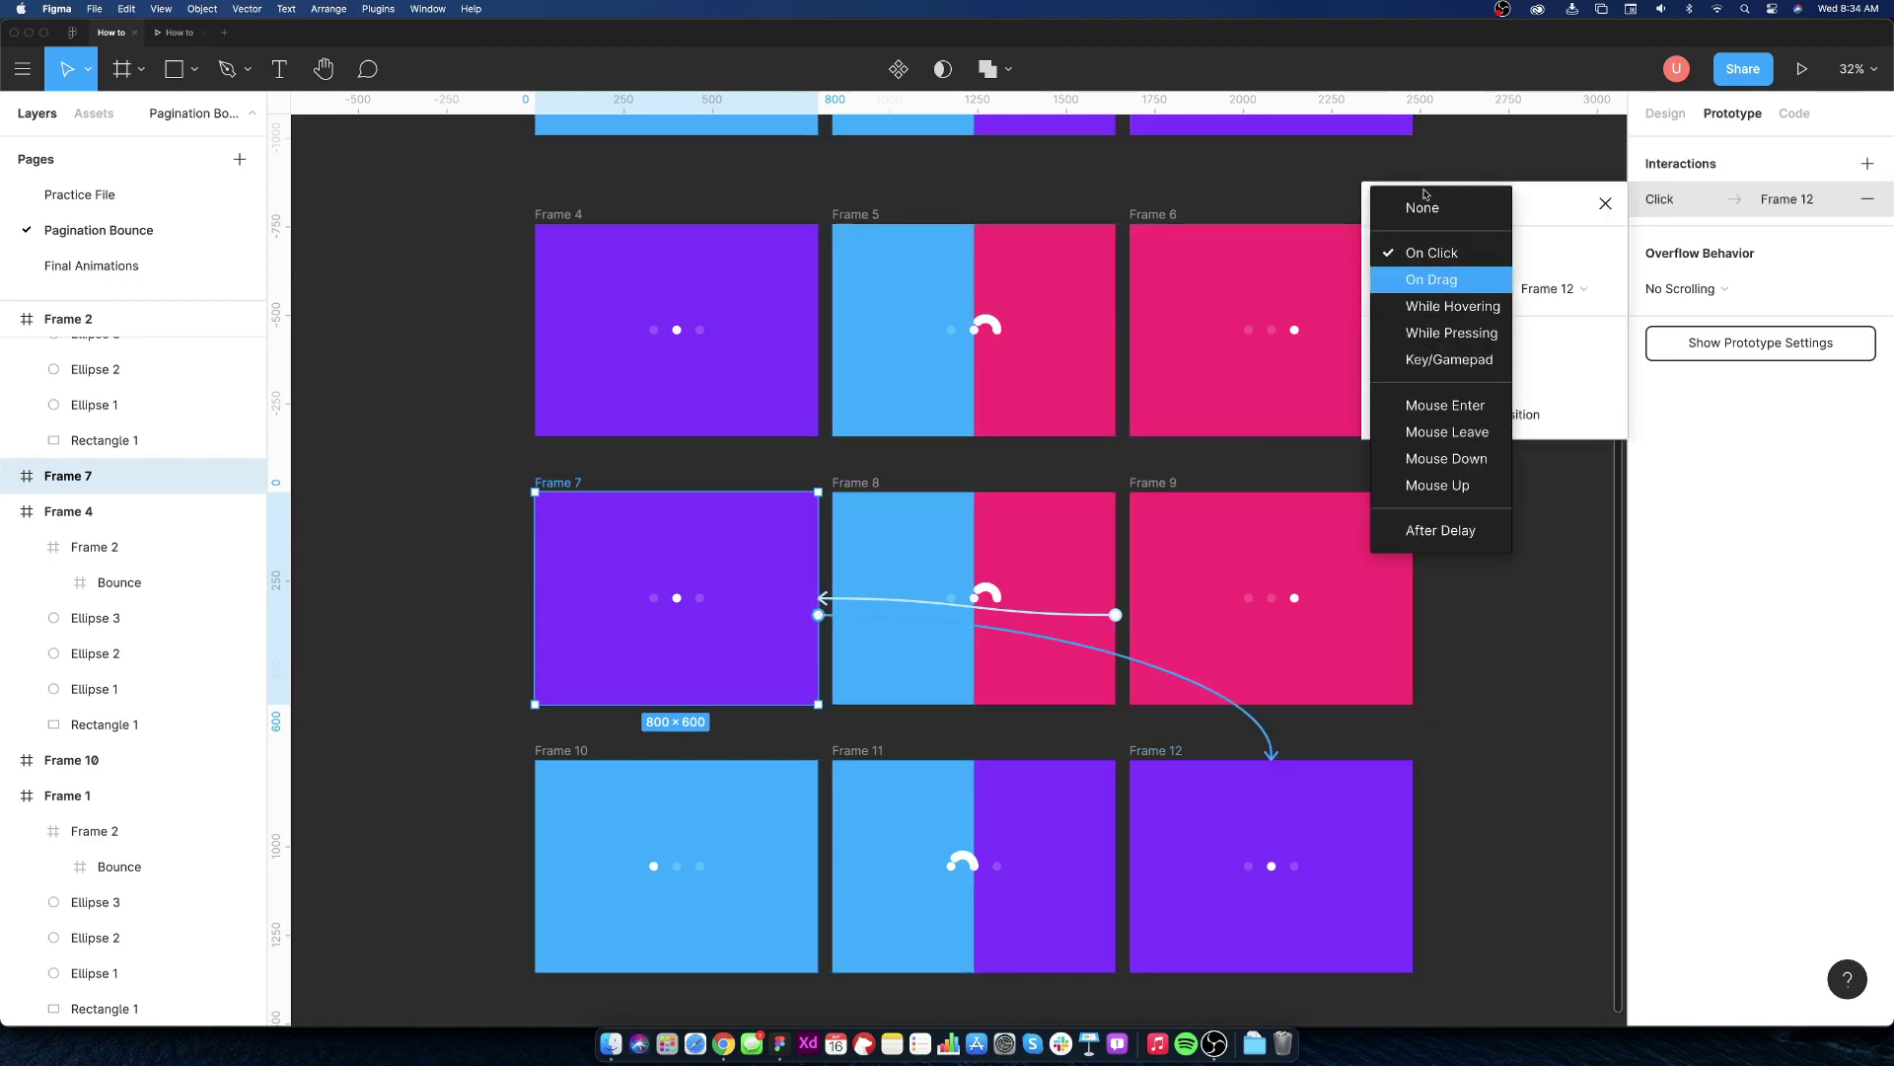
pyautogui.click(1448, 529)
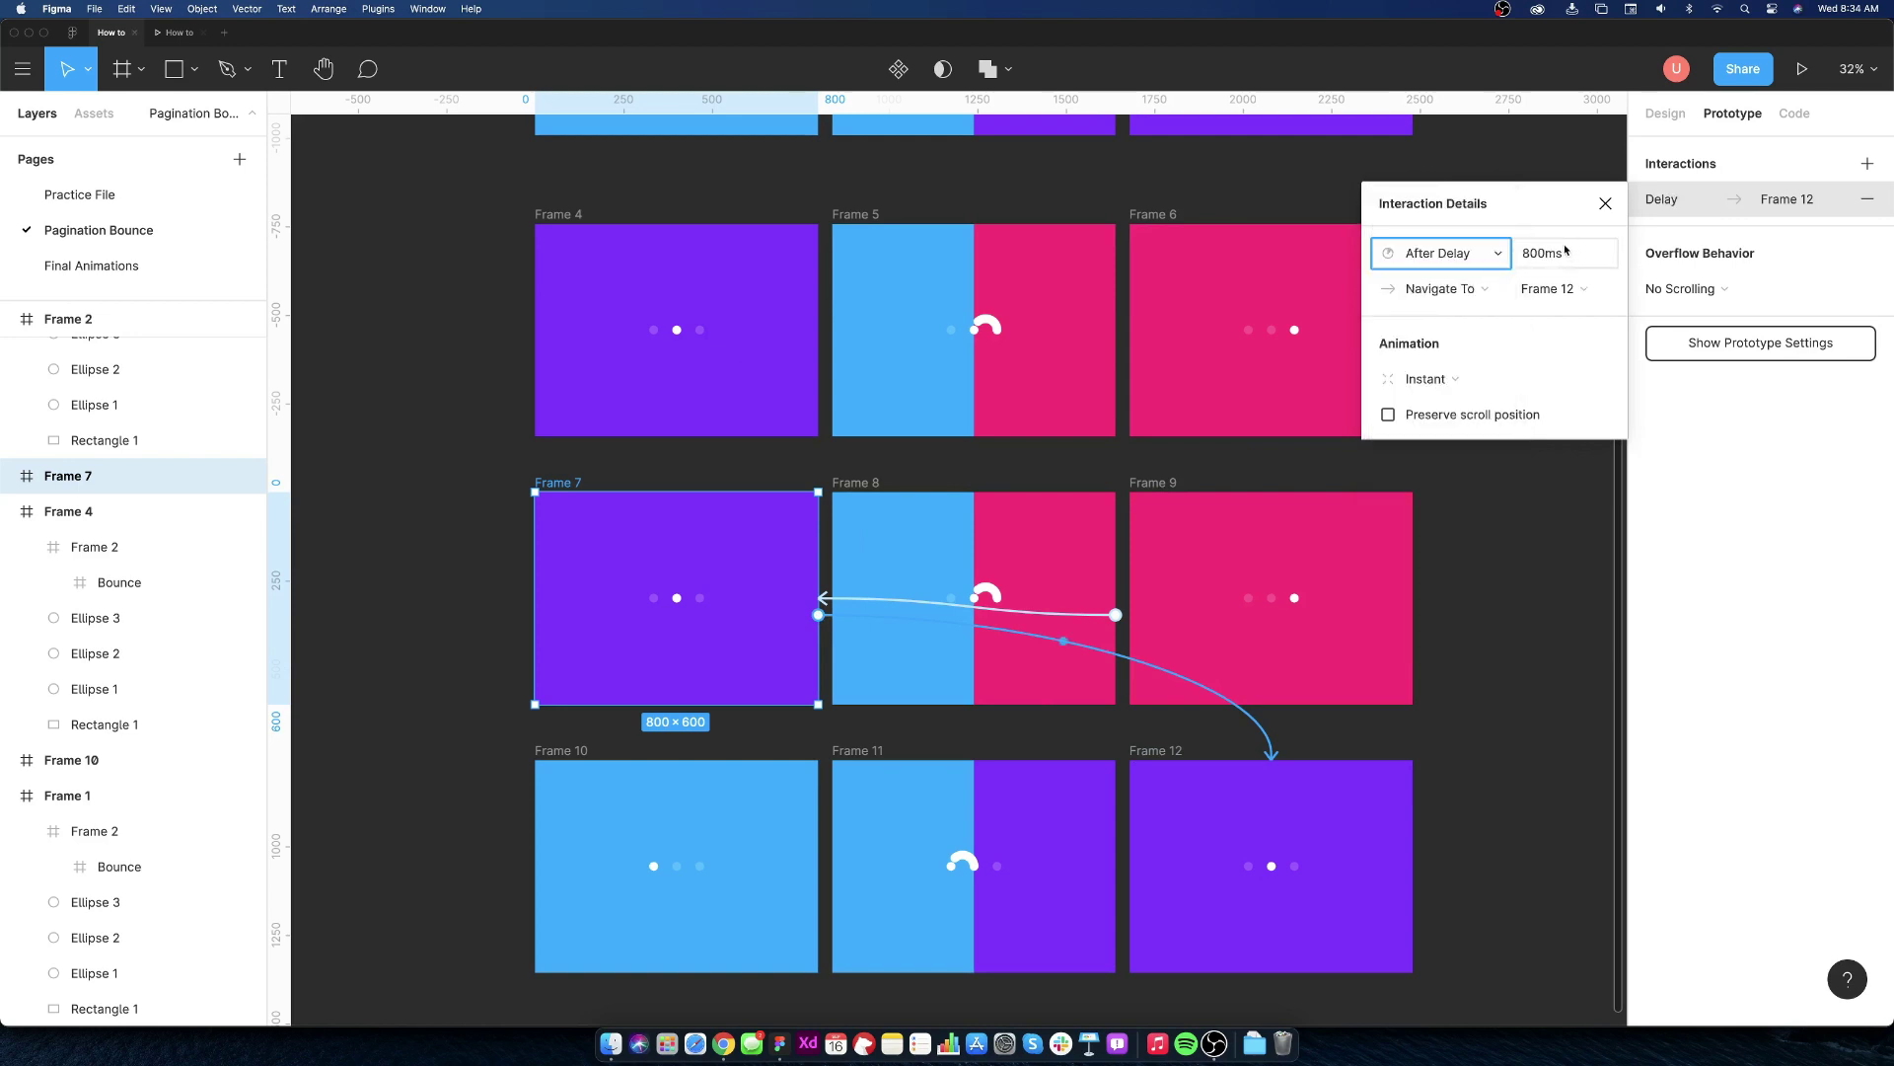
pyautogui.click(1542, 253)
pyautogui.write('1')
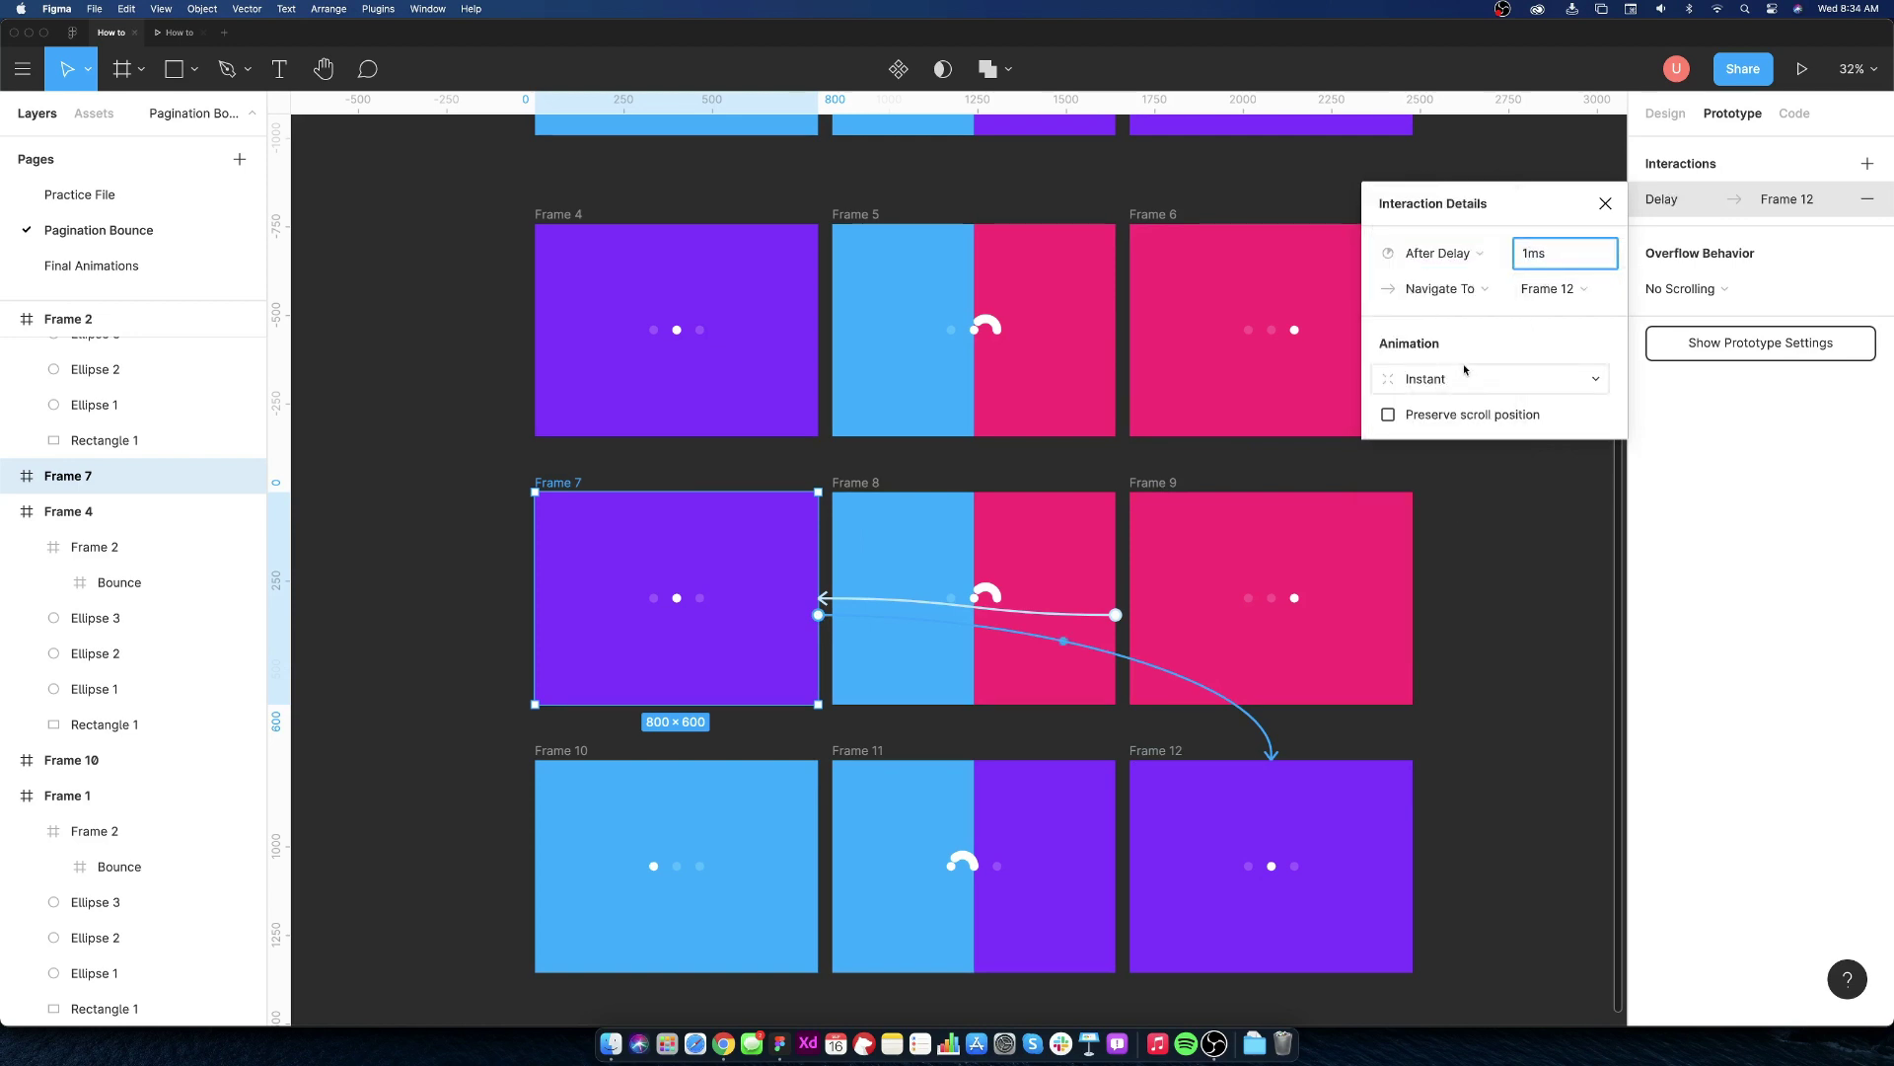
# - Inspect Frames 11 and 12, then link Frame 12 back to Frame 11
pyautogui.click(1169, 756)
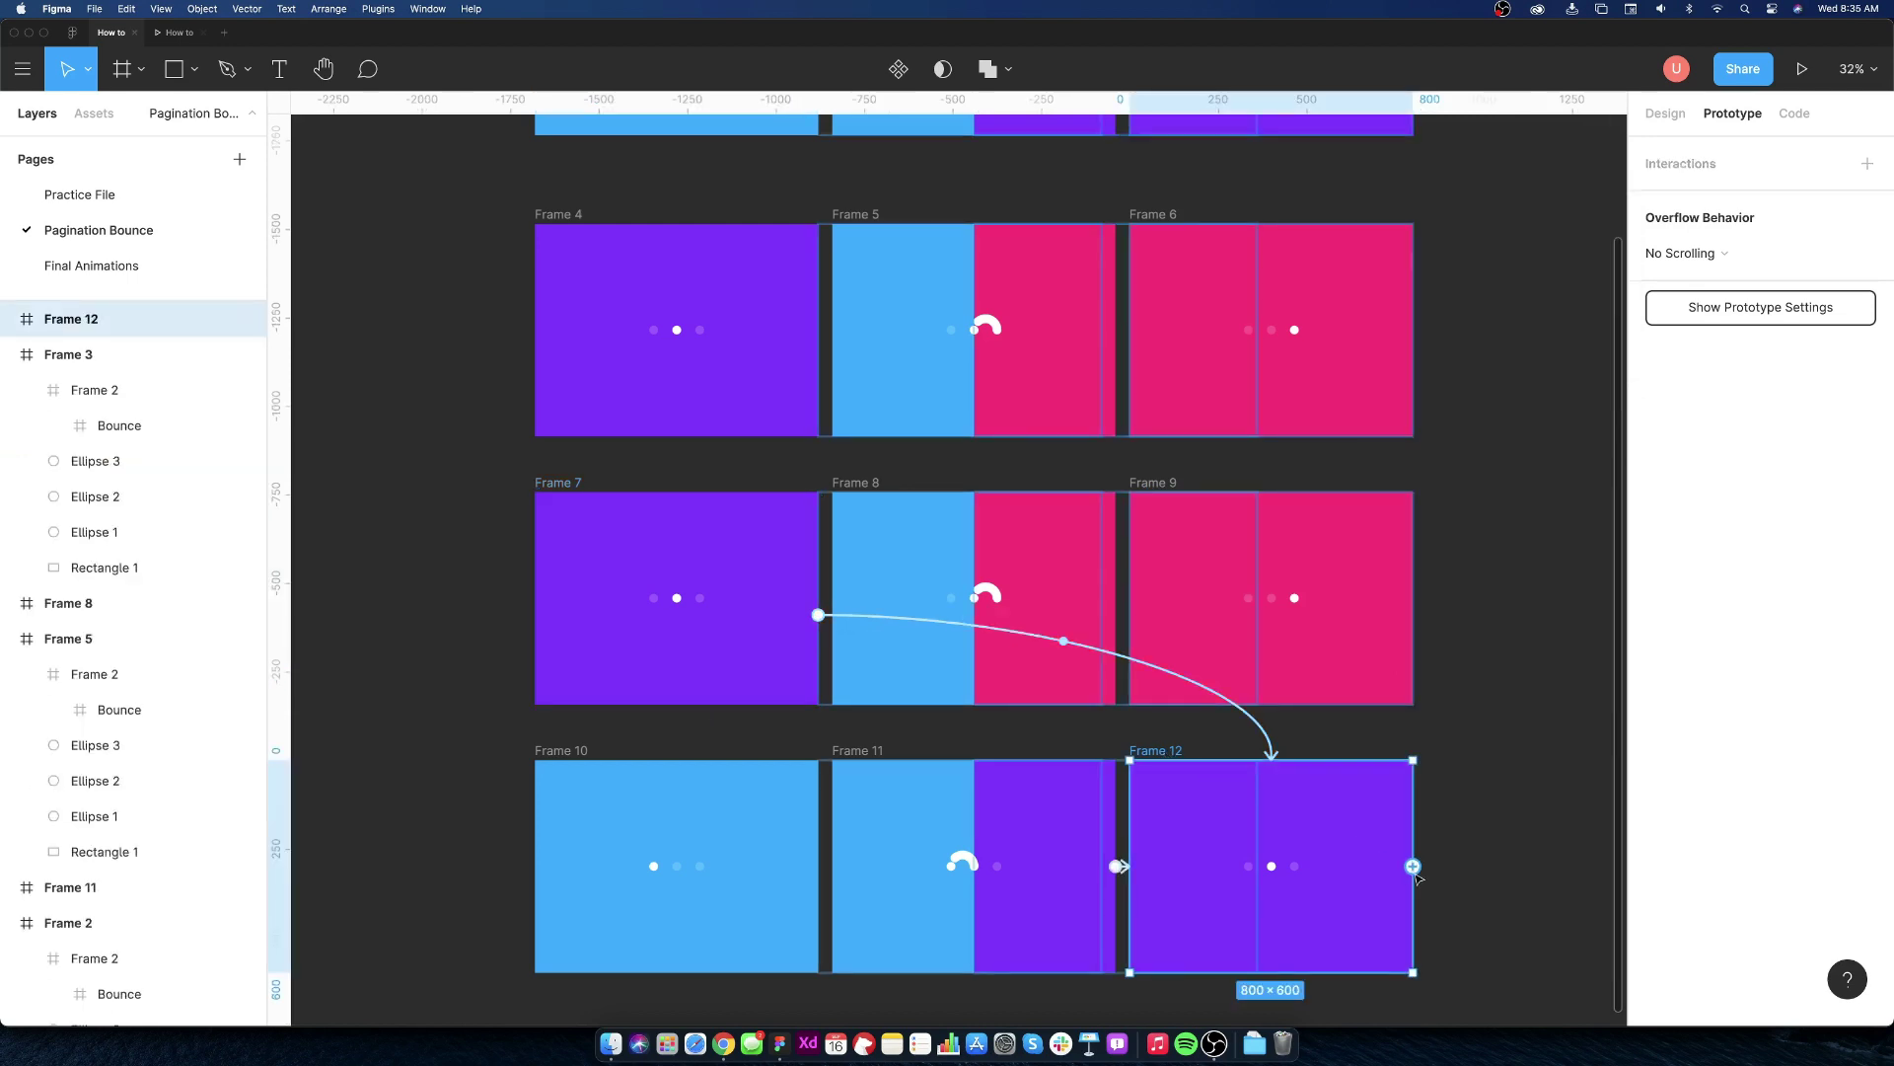
pyautogui.scroll(5, 1126, 870)
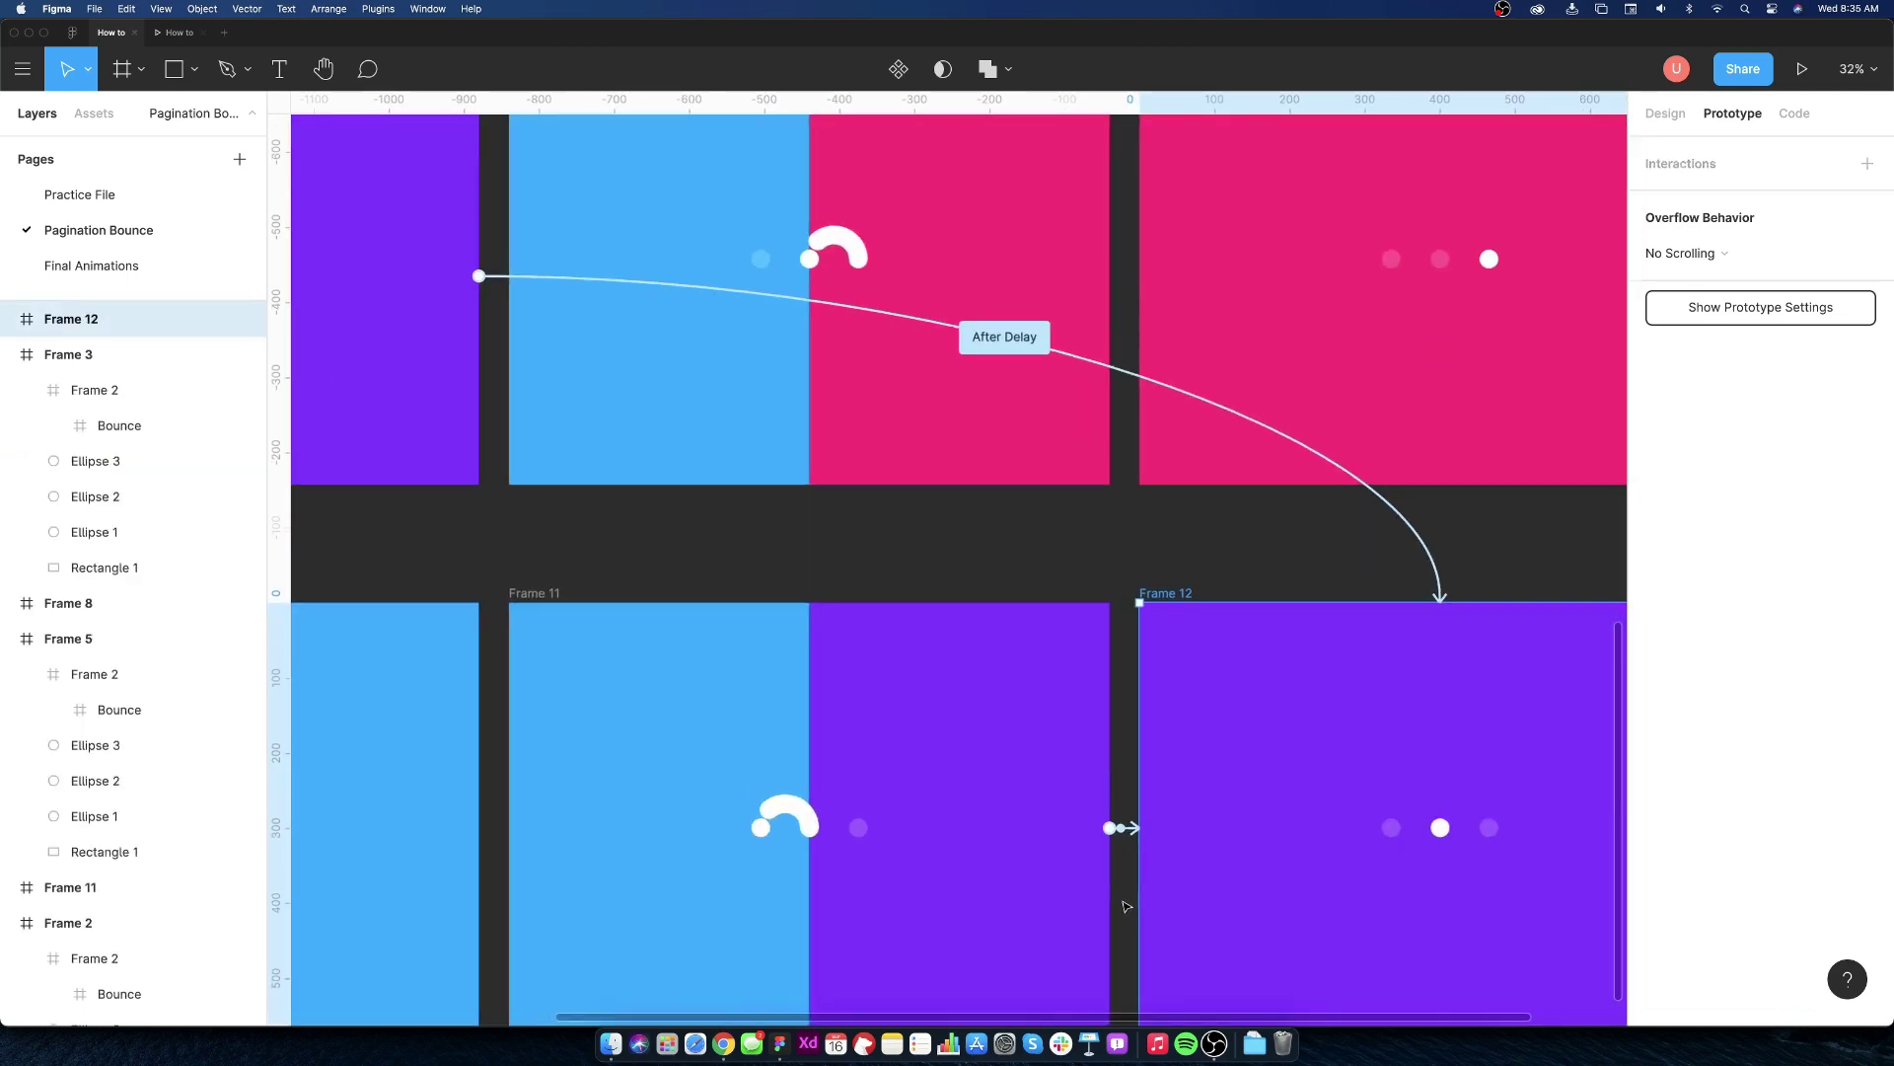
pyautogui.click(1121, 830)
pyautogui.click(1125, 870)
pyautogui.hscroll(-5, 889, 829)
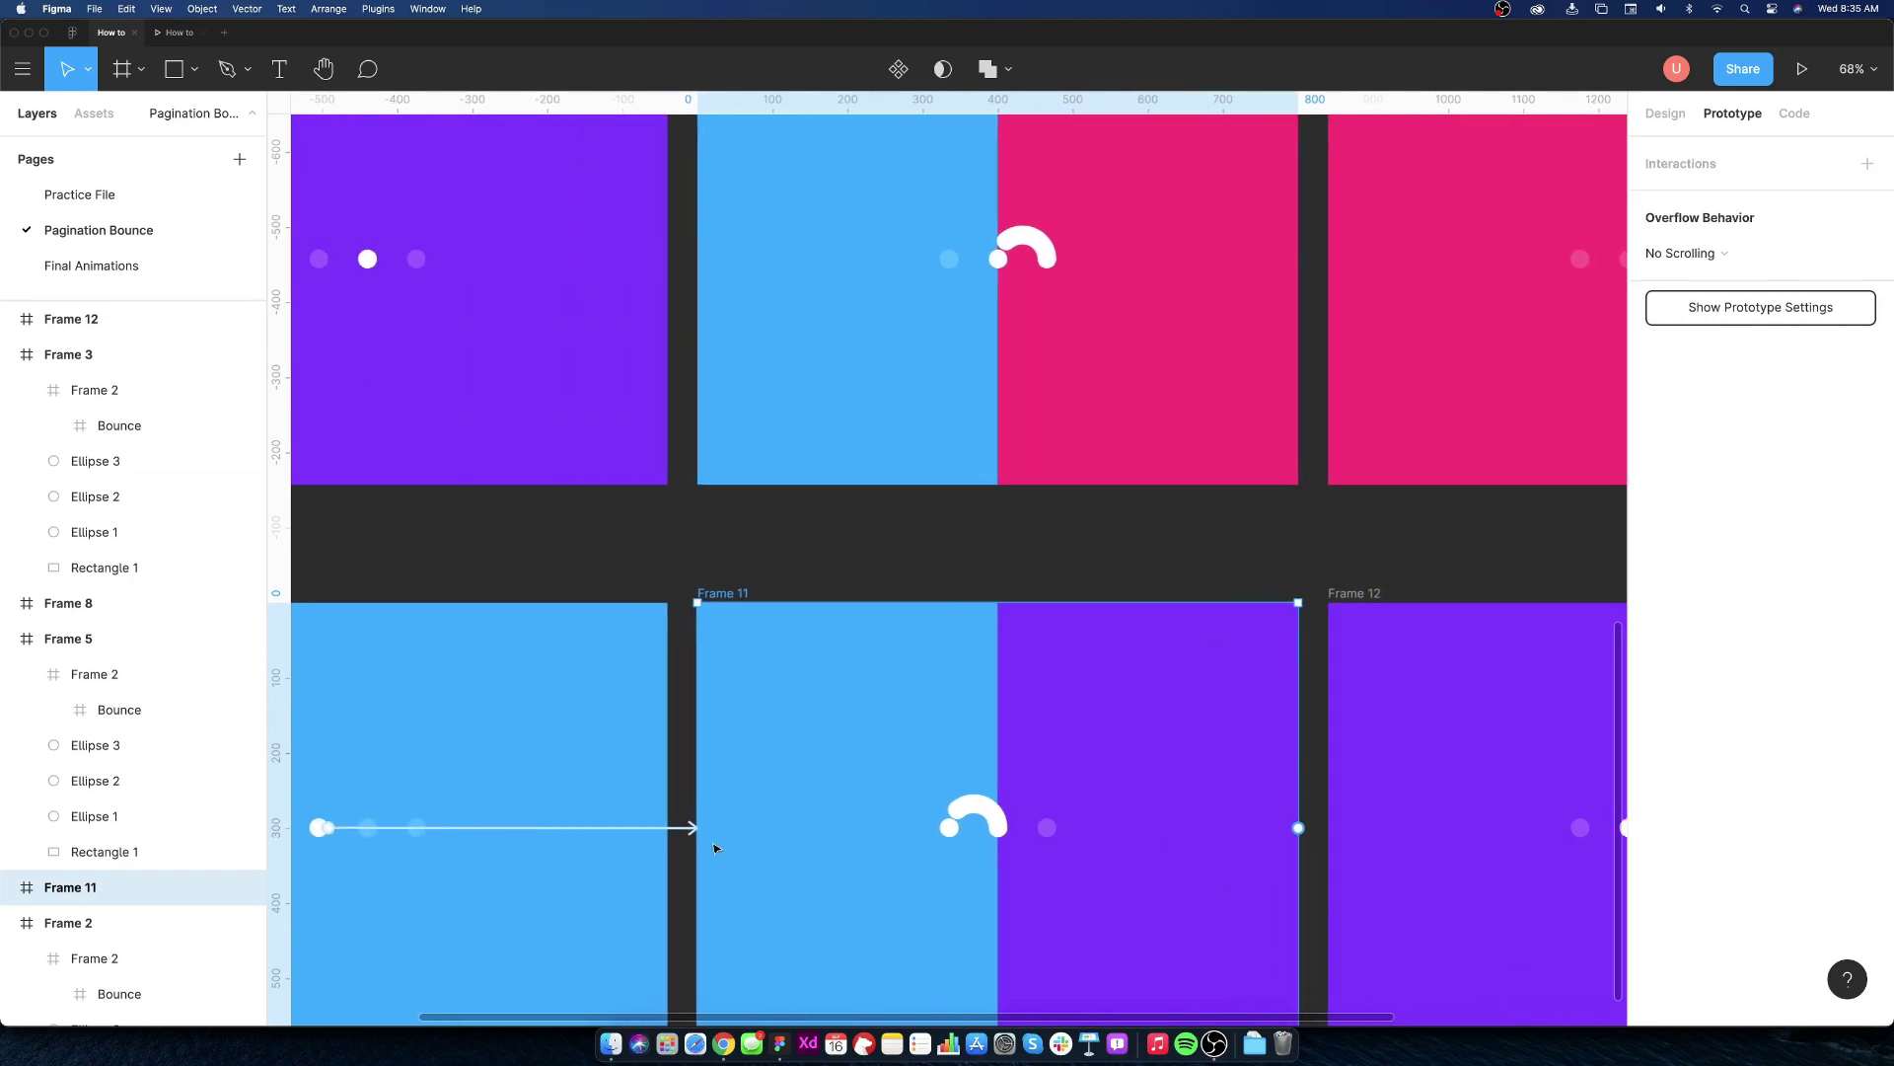
pyautogui.press('Escape')
pyautogui.scroll(-5, 888, 741)
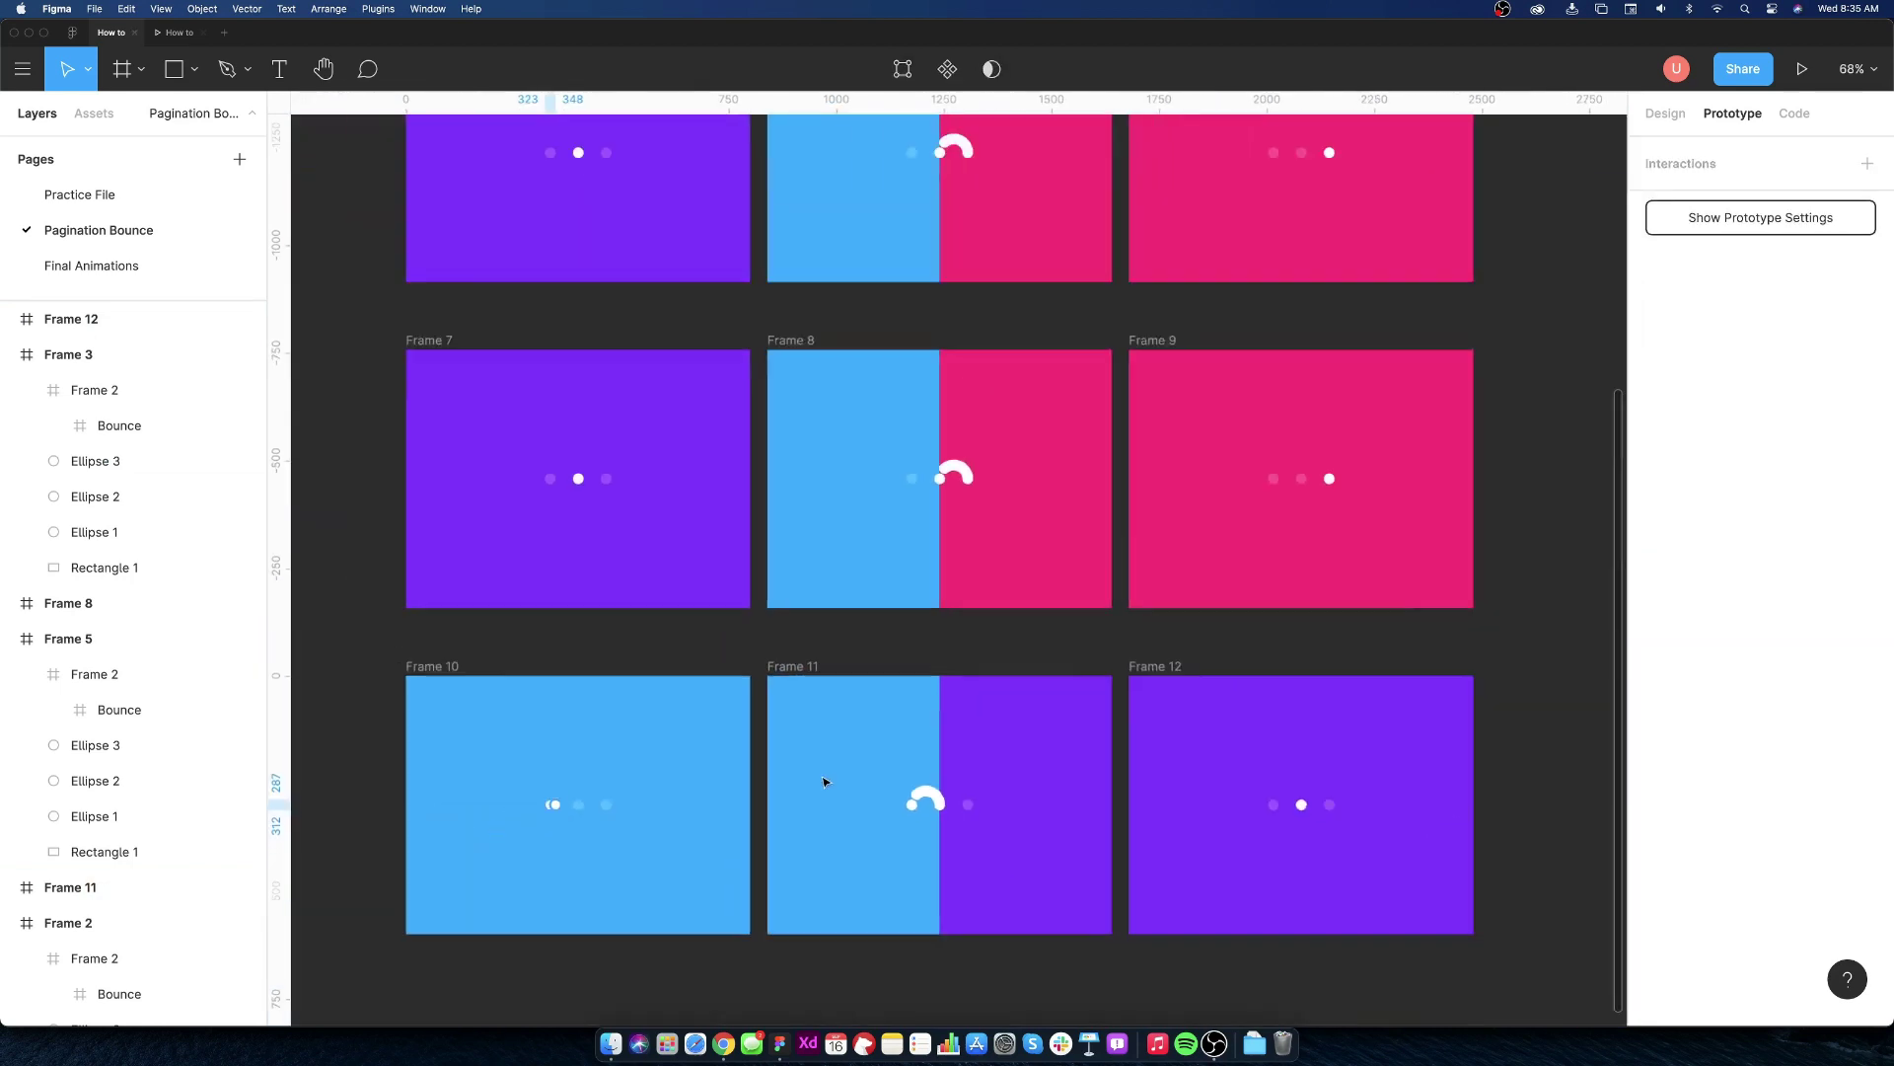
pyautogui.click(1107, 720)
pyautogui.click(1107, 686)
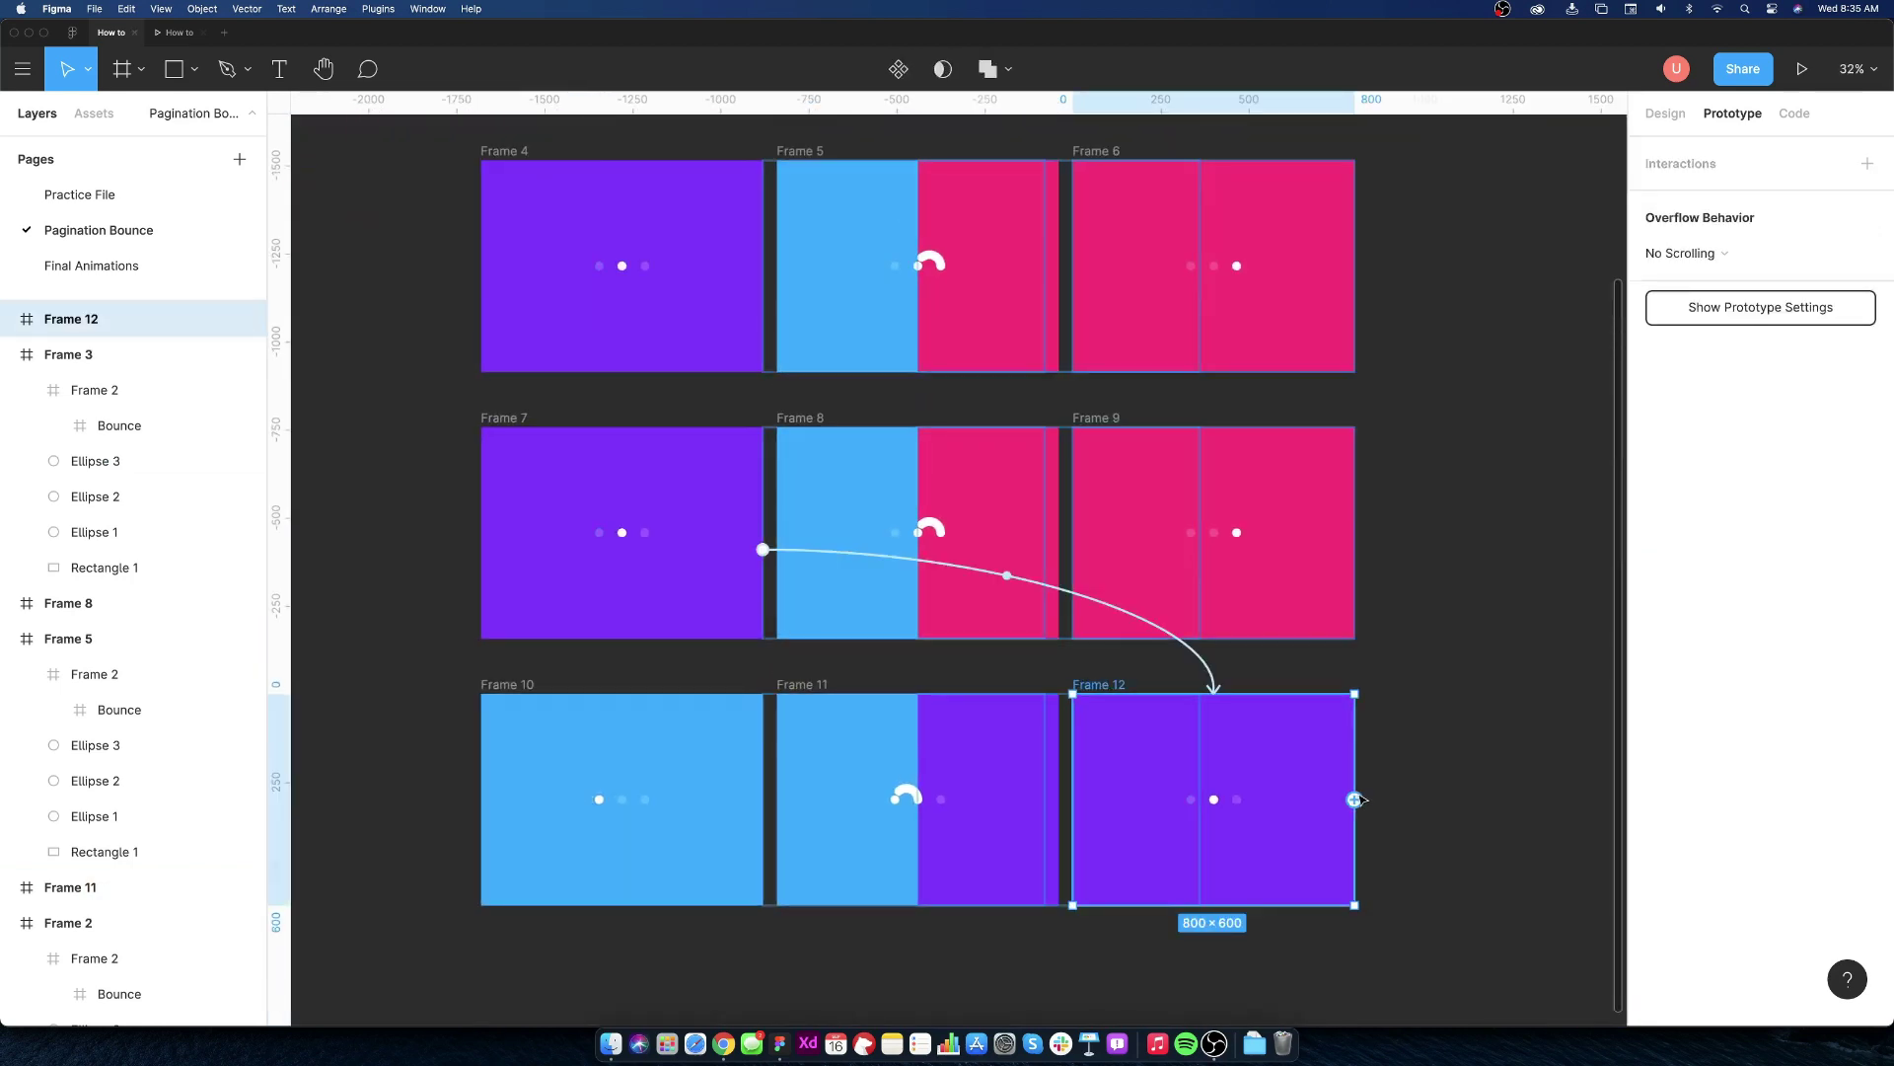
pyautogui.moveTo(1356, 799); pyautogui.dragTo(1310, 552)
# - Set the Frame 12→11 interaction to After Delay, Smart Animate with Ease In
pyautogui.click(1431, 252)
pyautogui.click(1436, 526)
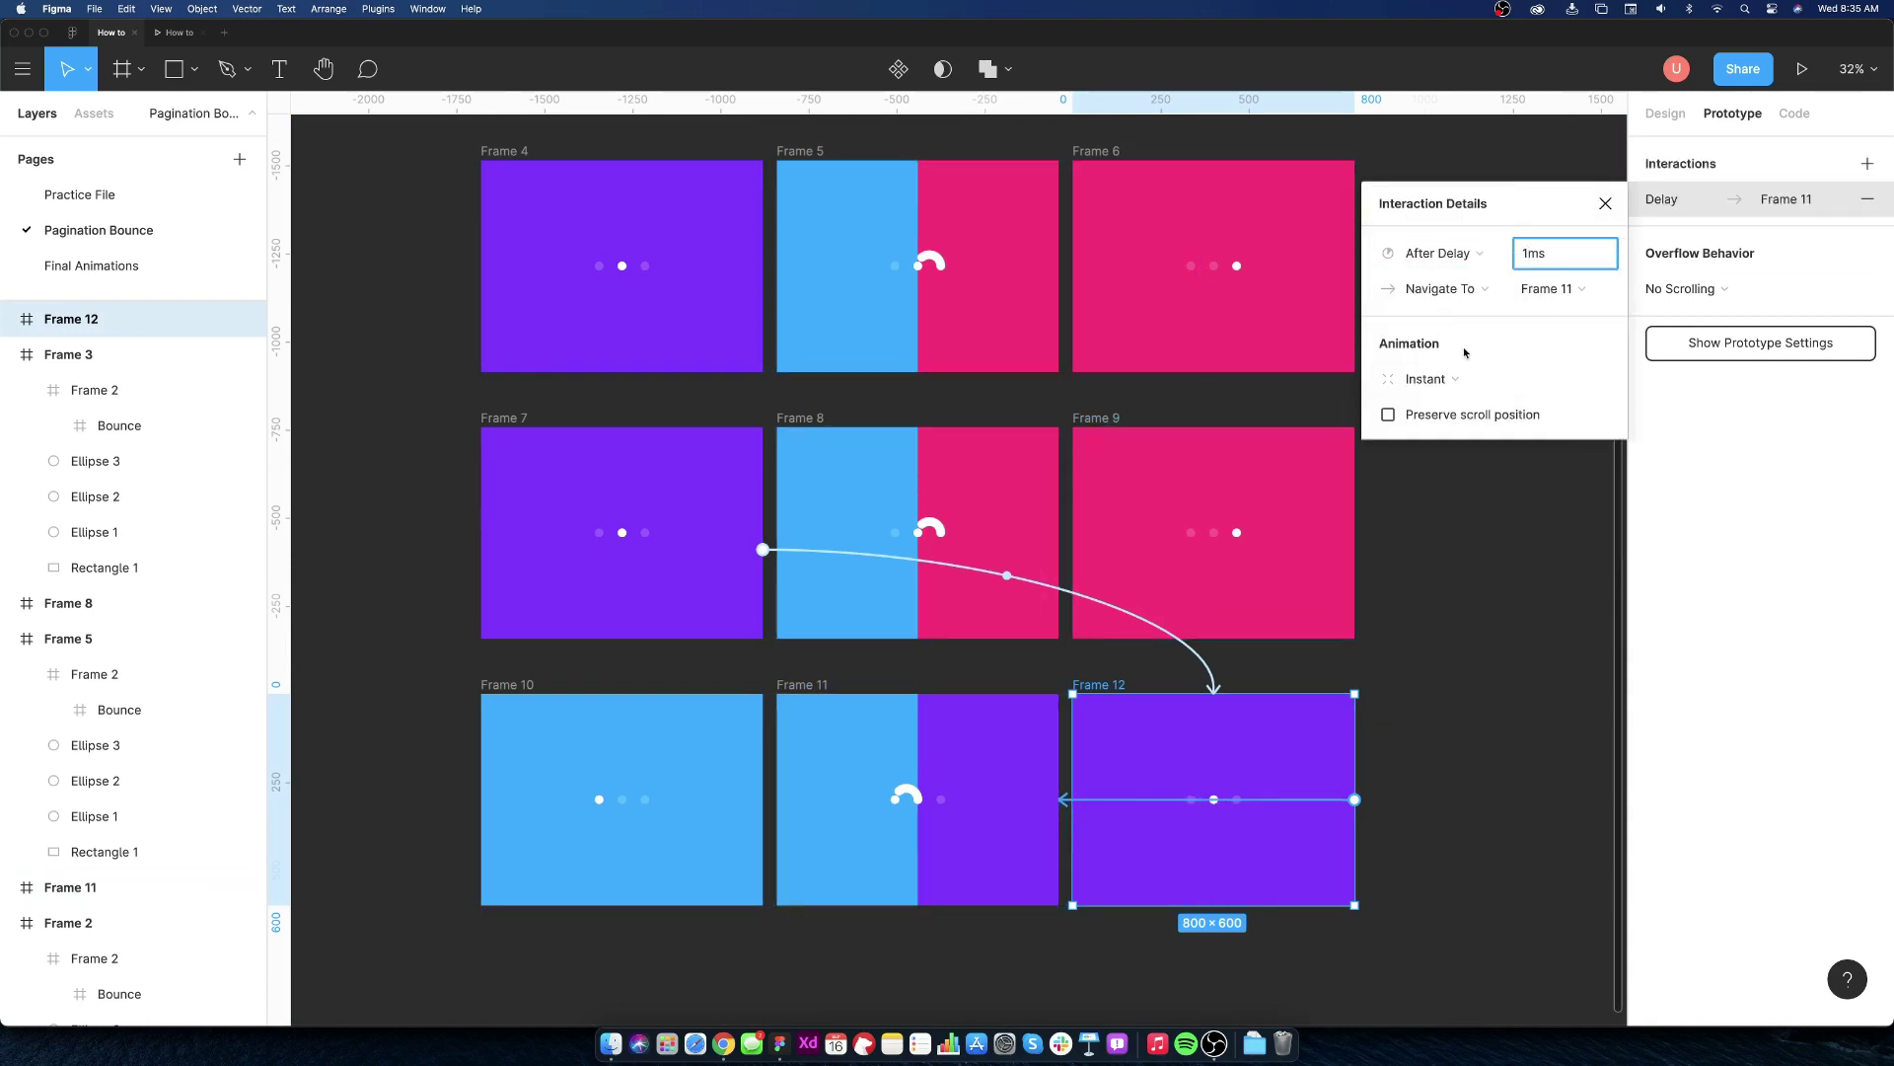
pyautogui.click(1426, 380)
pyautogui.click(1443, 429)
pyautogui.click(1540, 379)
pyautogui.click(1443, 389)
pyautogui.click(918, 688)
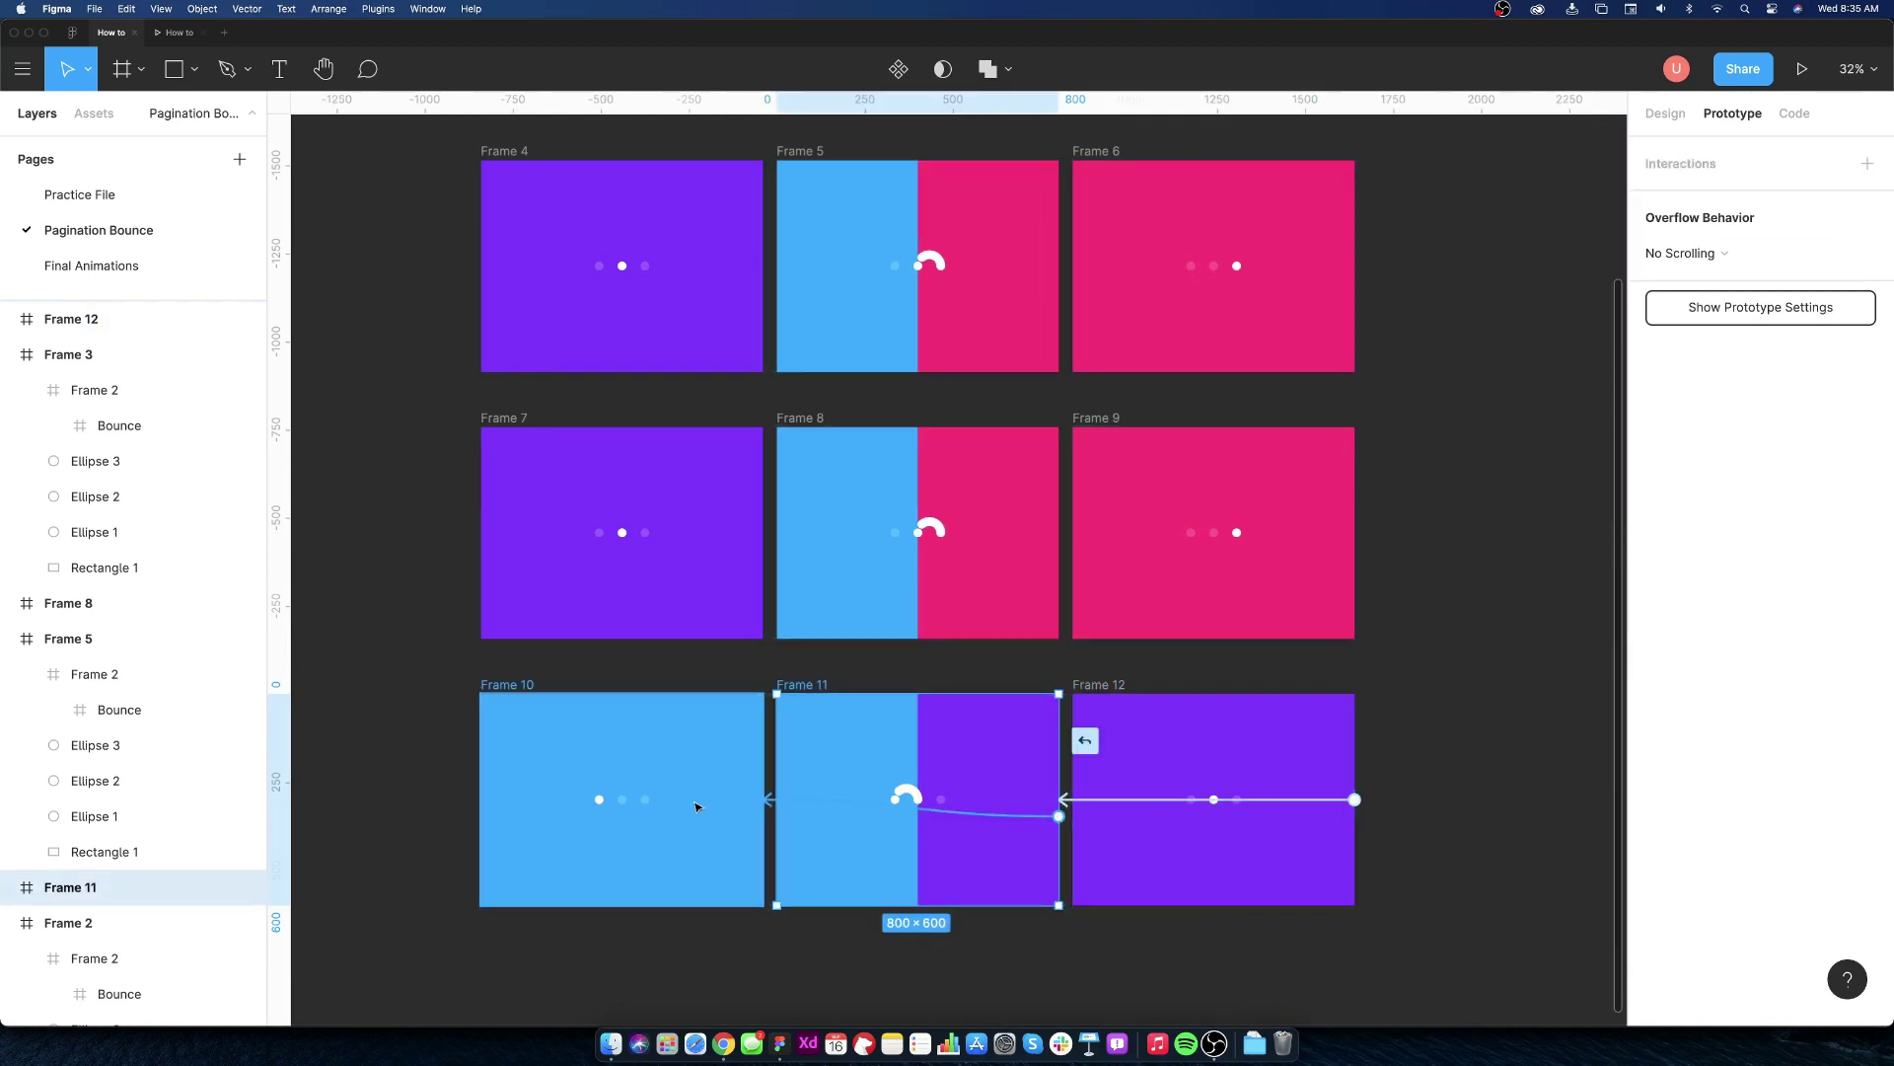
# - Adjust Frame 11's link to Frame 10 to After Delay with Ease Out easing, then select Frame 10
pyautogui.click(1058, 800)
pyautogui.click(1429, 415)
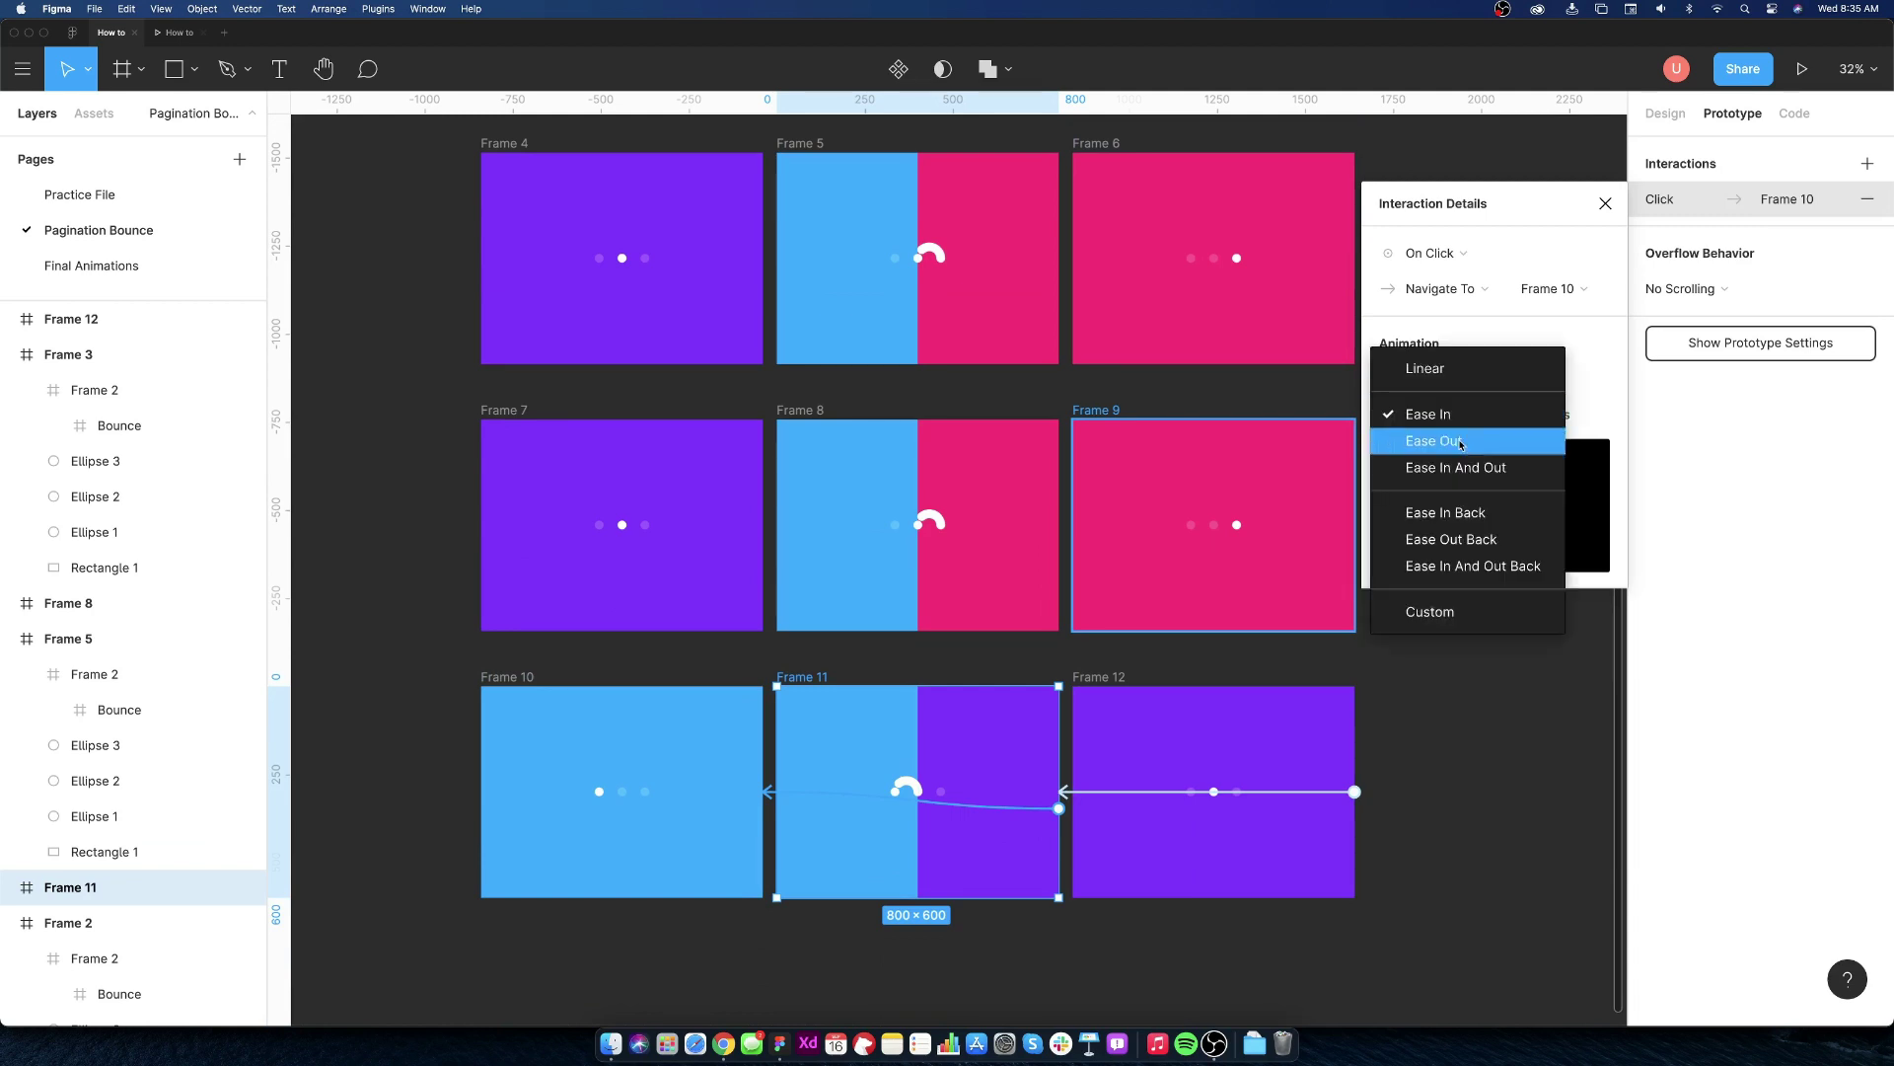
pyautogui.click(1430, 253)
pyautogui.click(1444, 505)
pyautogui.click(1546, 254)
pyautogui.click(1479, 741)
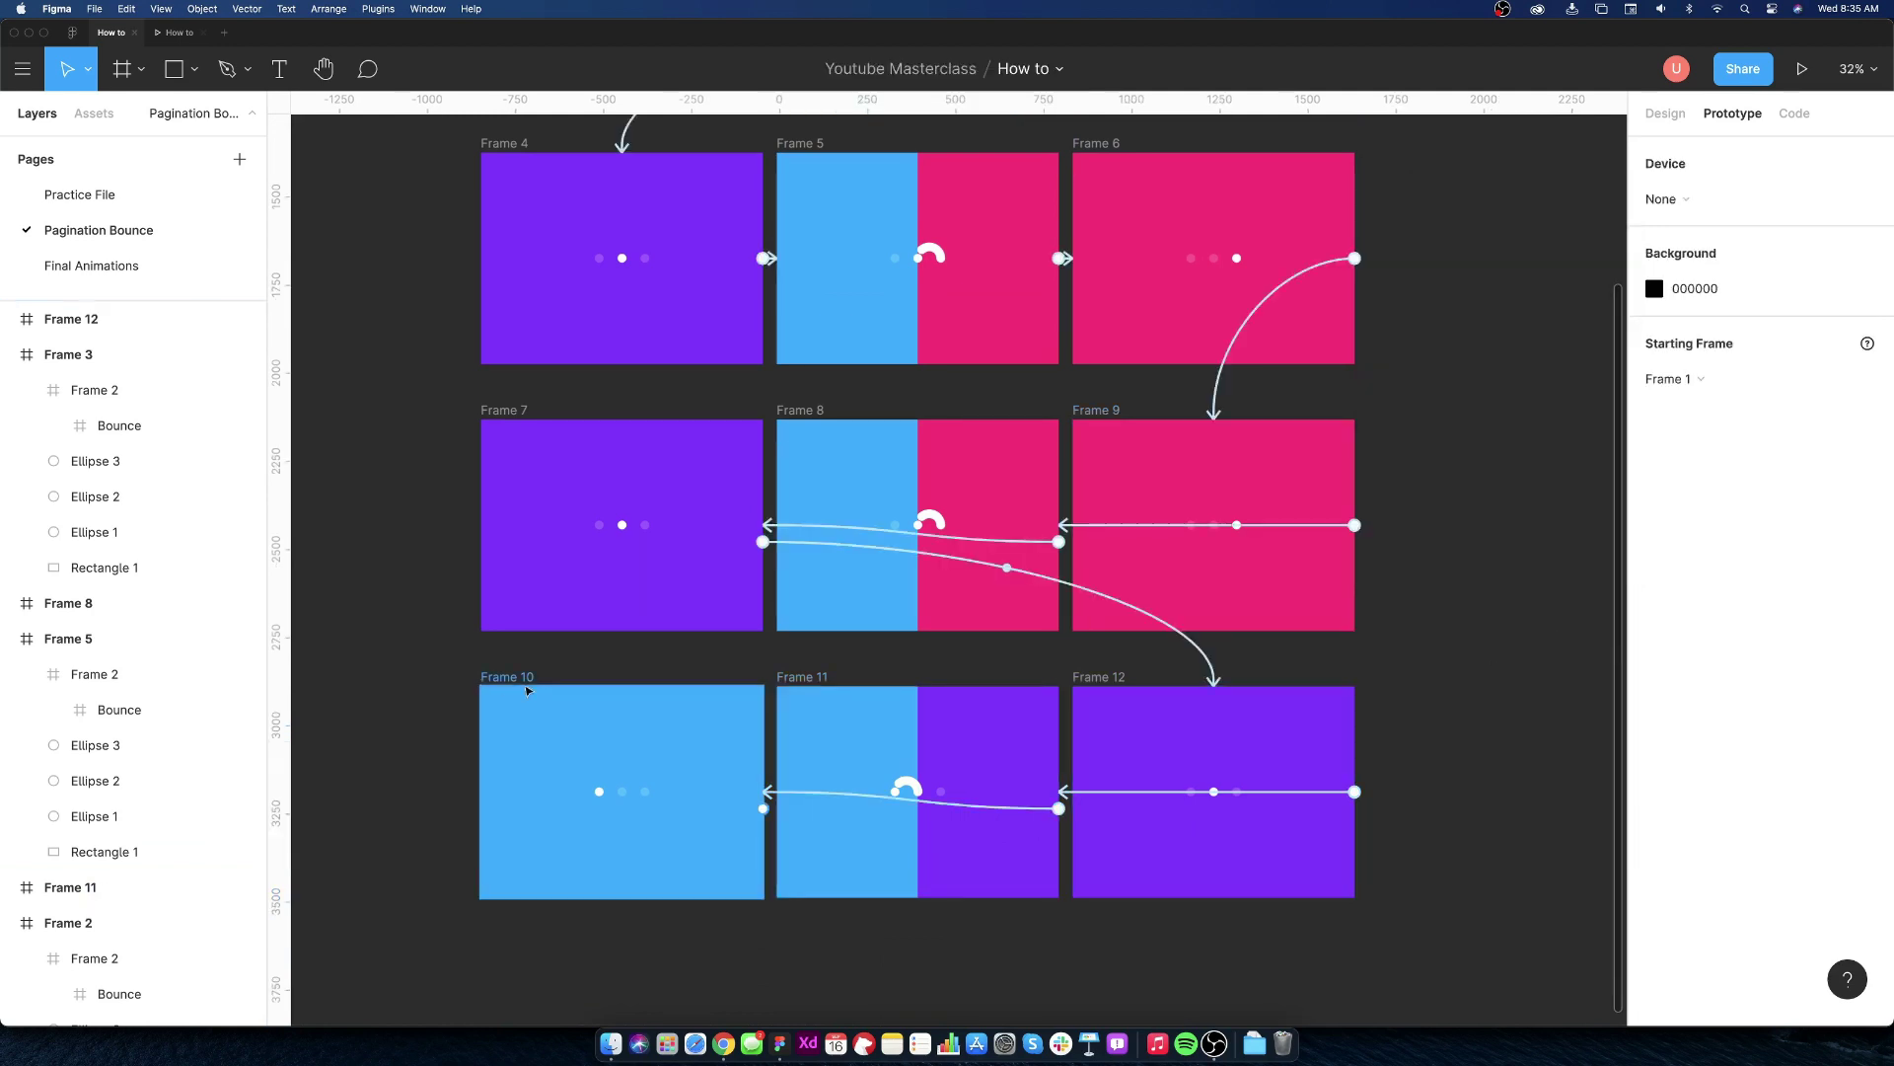
pyautogui.click(623, 793)
pyautogui.scroll(-3, 701, 797)
# - Link Frame 10 back to Frame 1 with After Delay 1ms and an Instant transition
pyautogui.moveTo(751, 792); pyautogui.dragTo(637, 194)
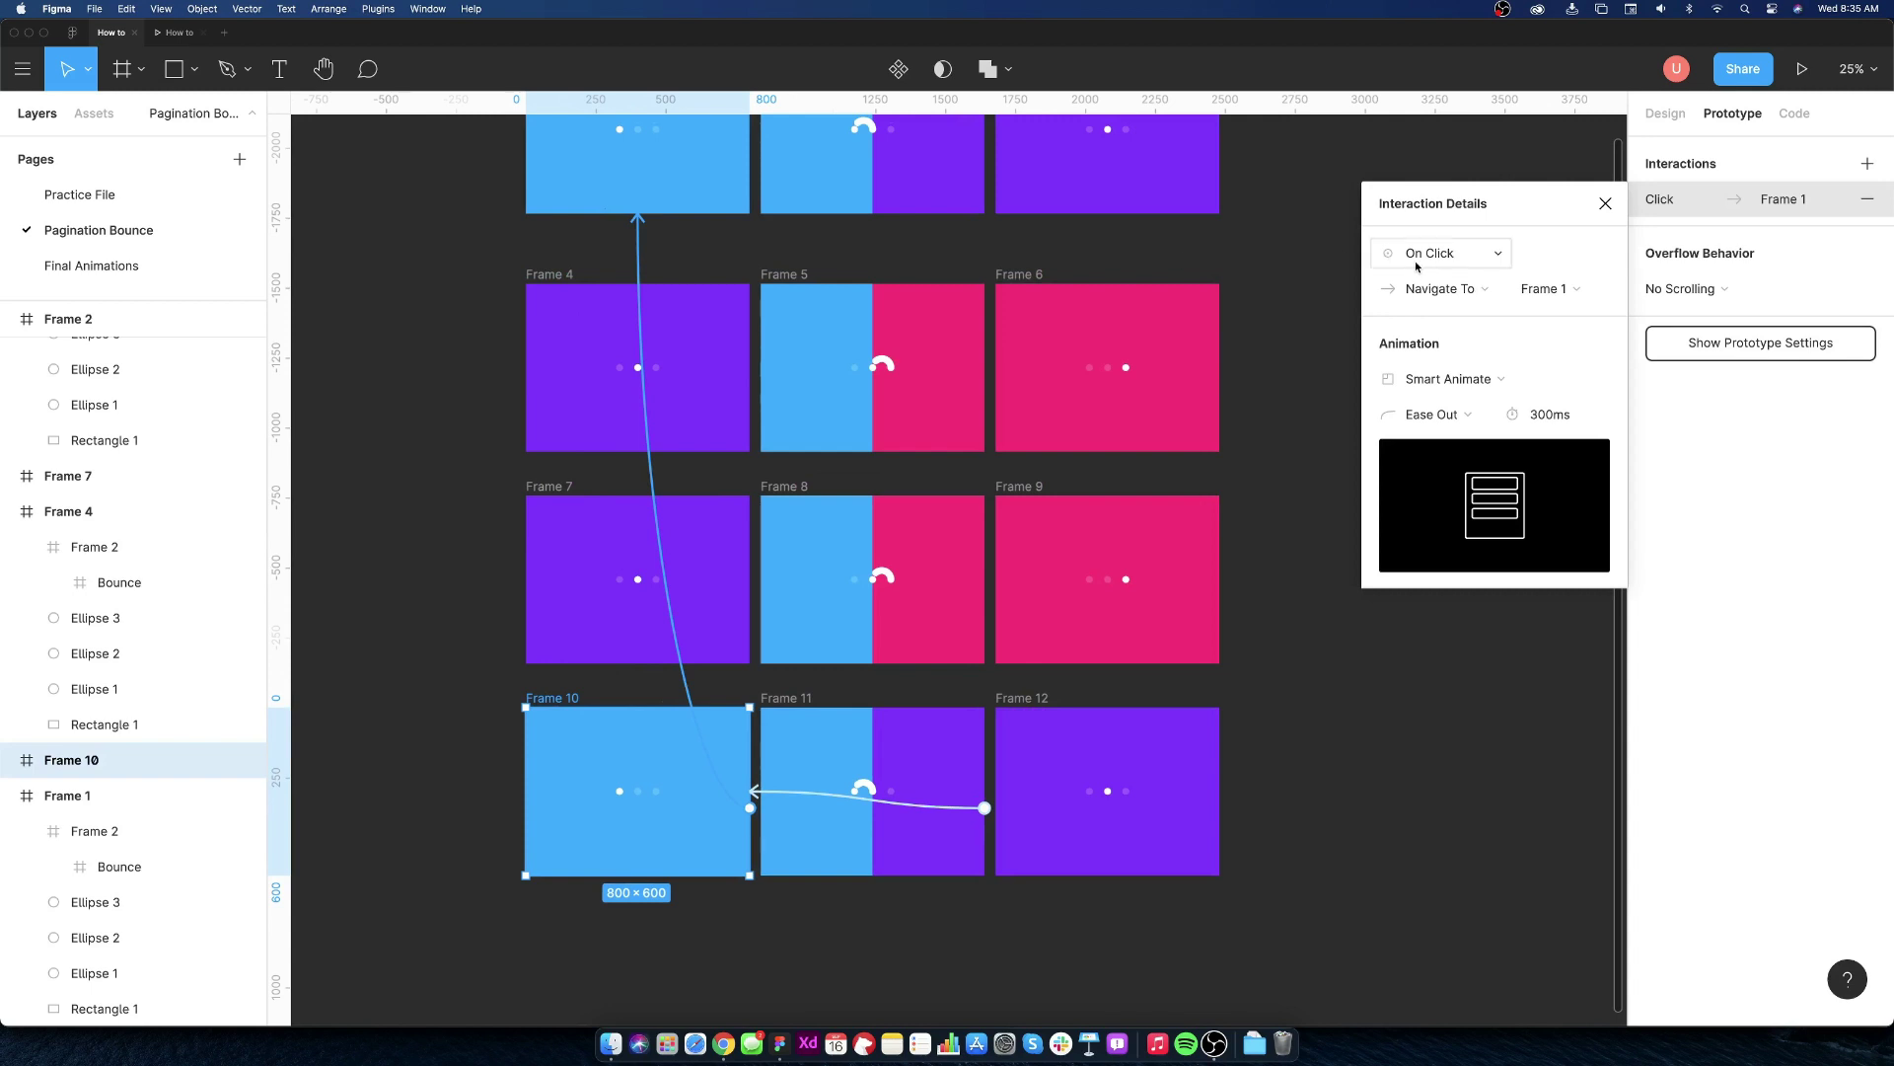
pyautogui.click(1417, 254)
pyautogui.click(1459, 533)
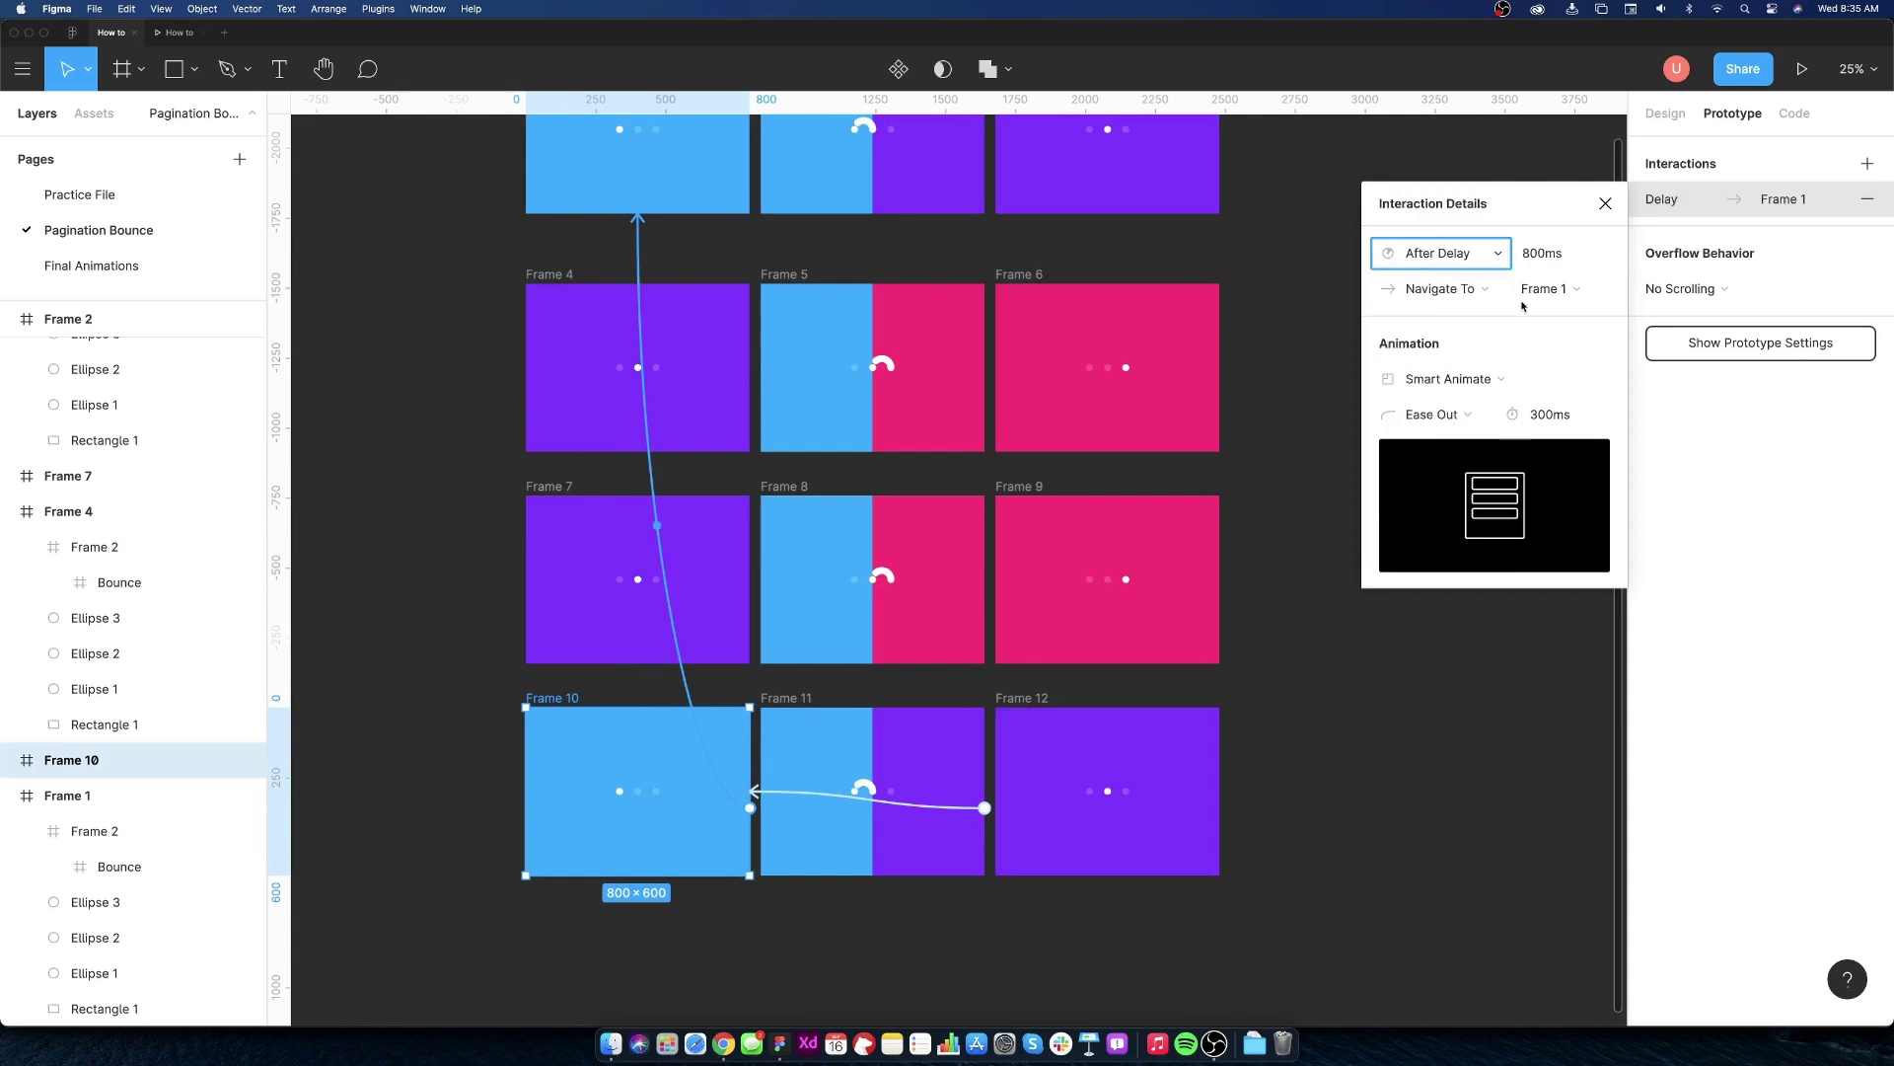
pyautogui.click(1539, 253)
pyautogui.write('1')
pyautogui.click(1448, 379)
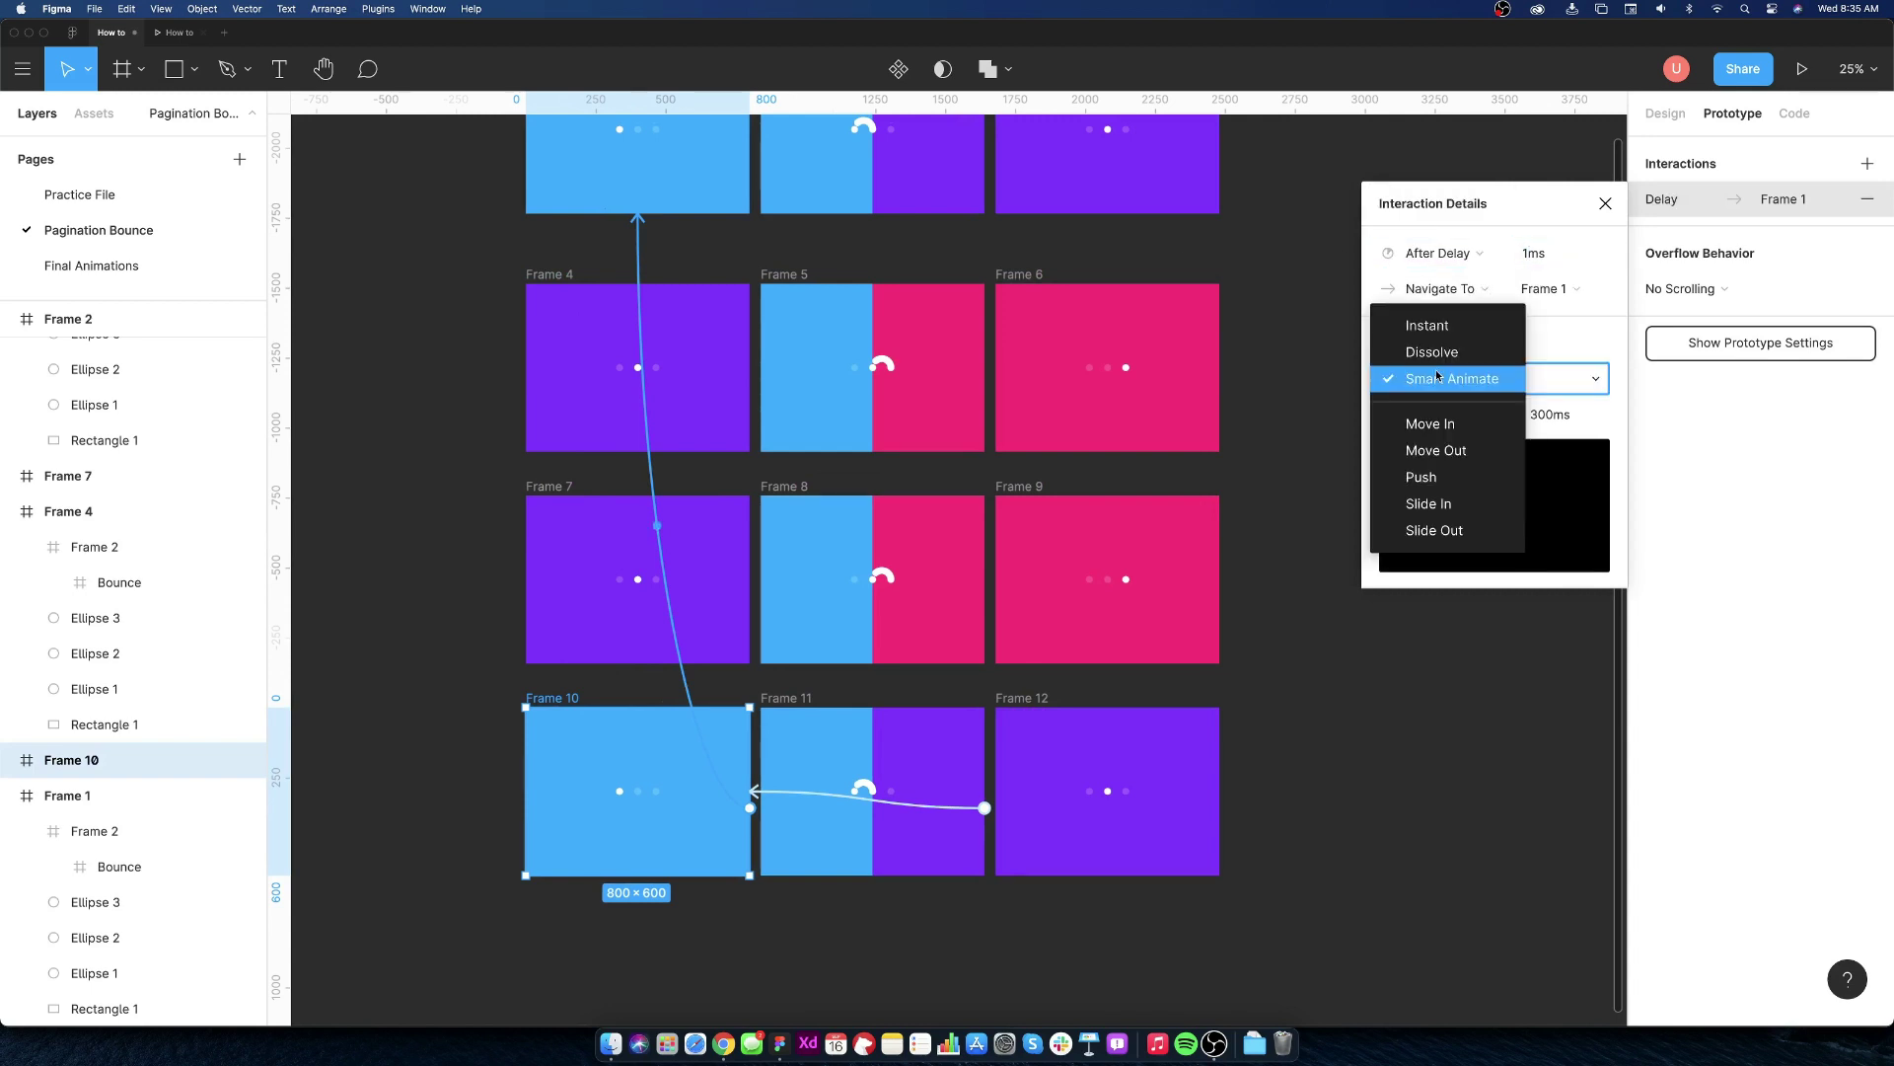
pyautogui.click(1439, 340)
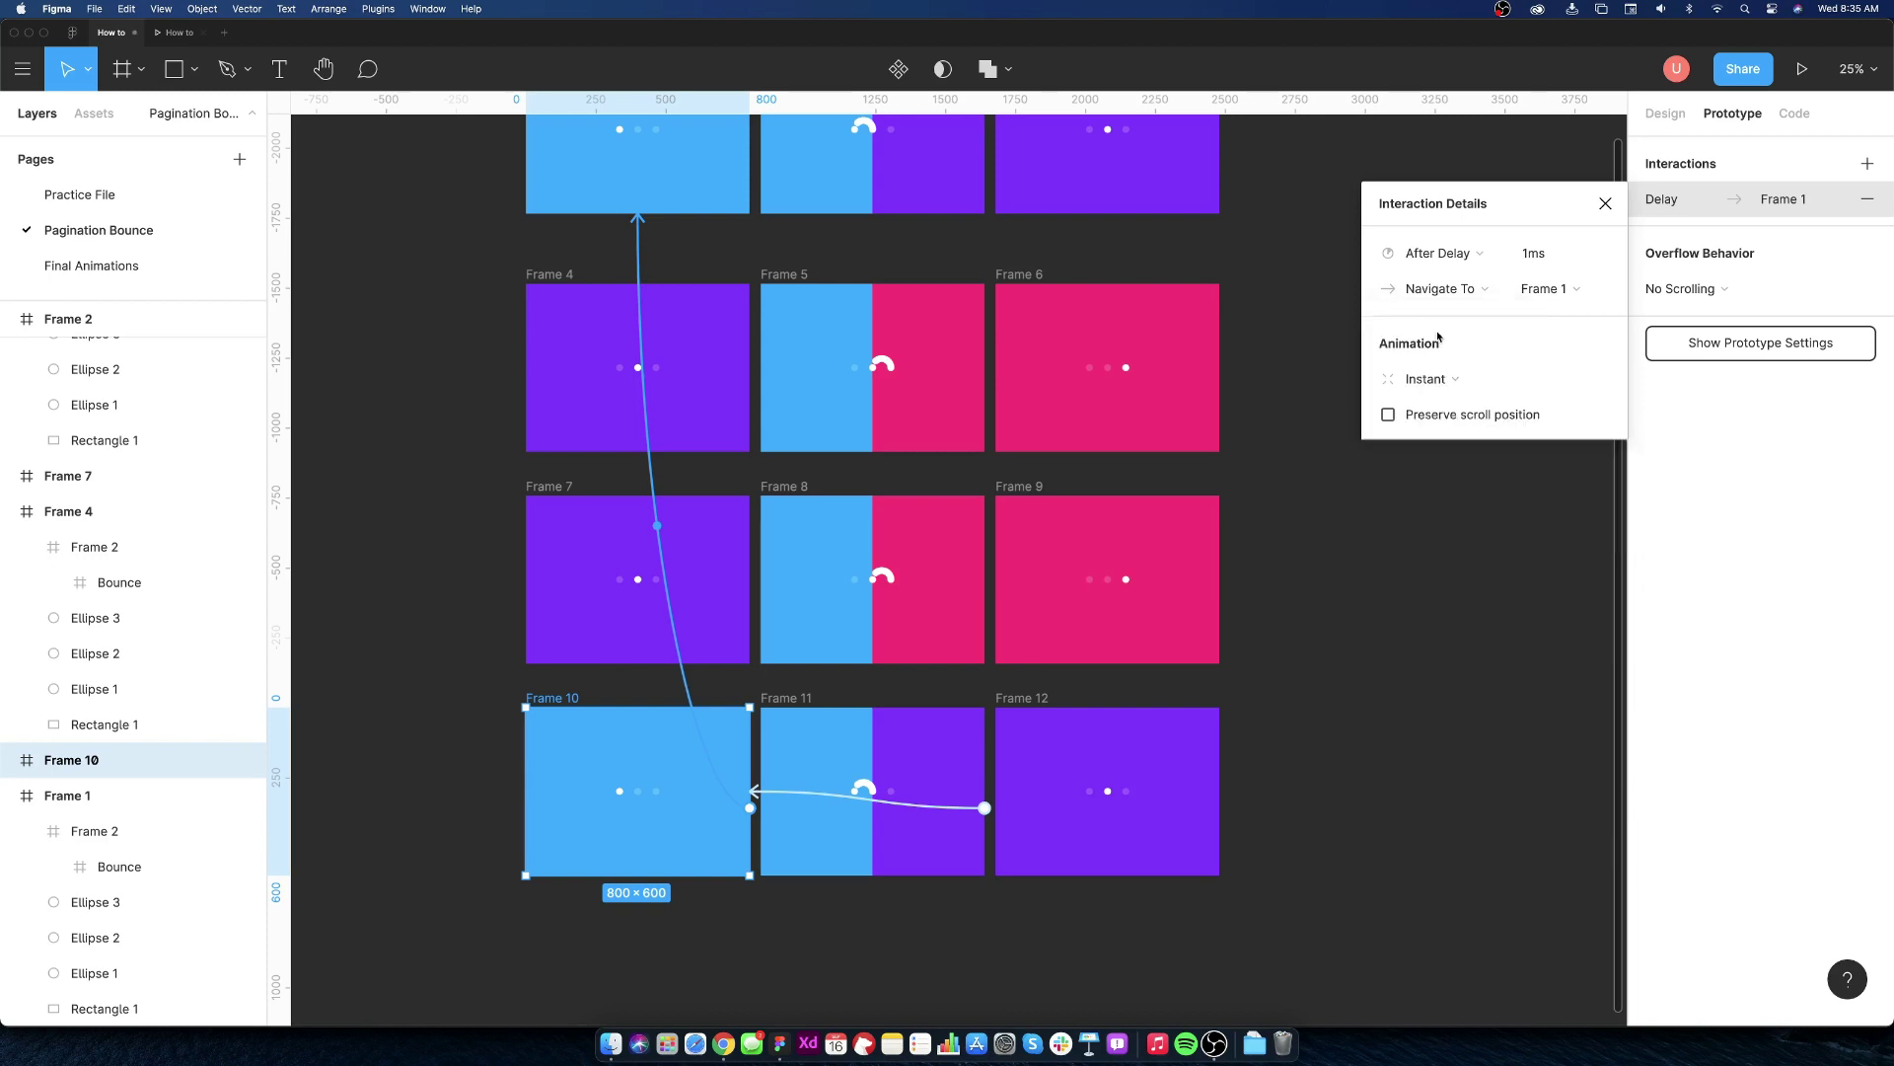
pyautogui.click(1346, 643)
pyautogui.scroll(-3, 1286, 672)
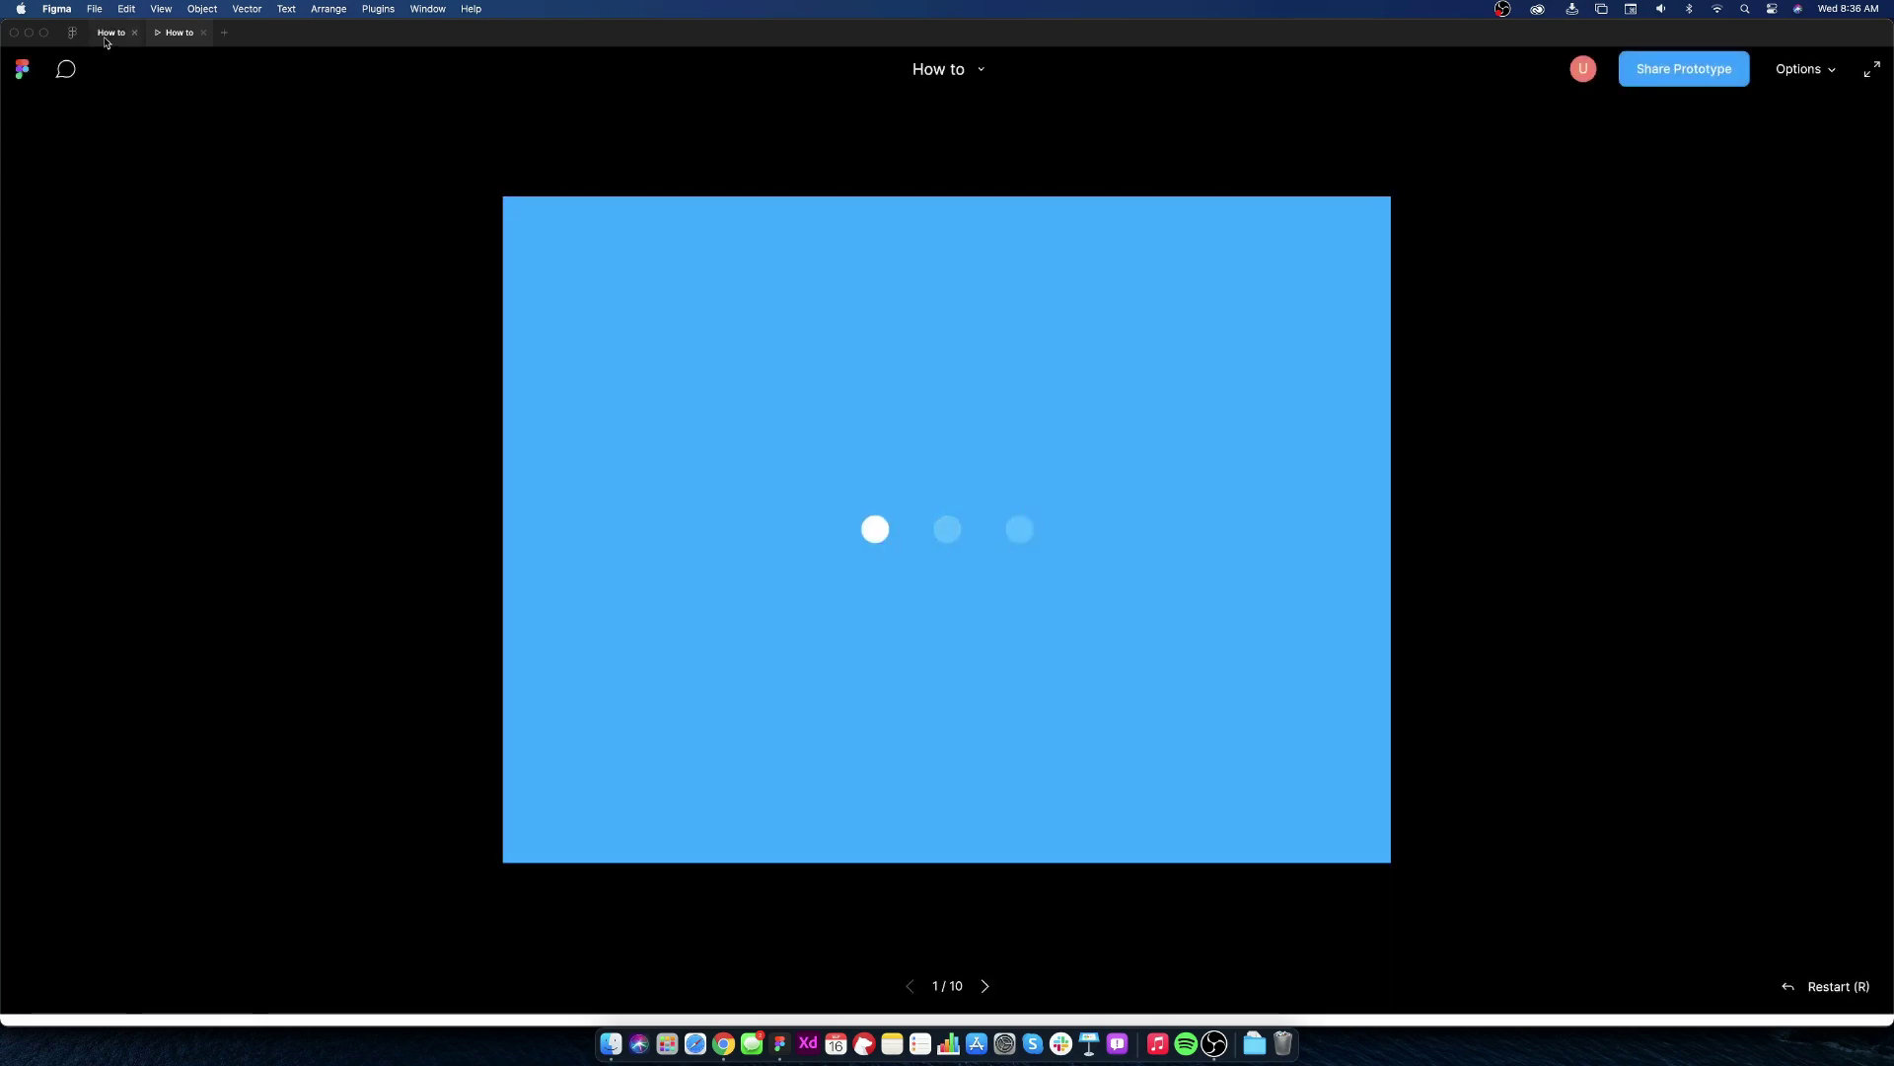
pyautogui.click(111, 30)
pyautogui.scroll(3, 899, 464)
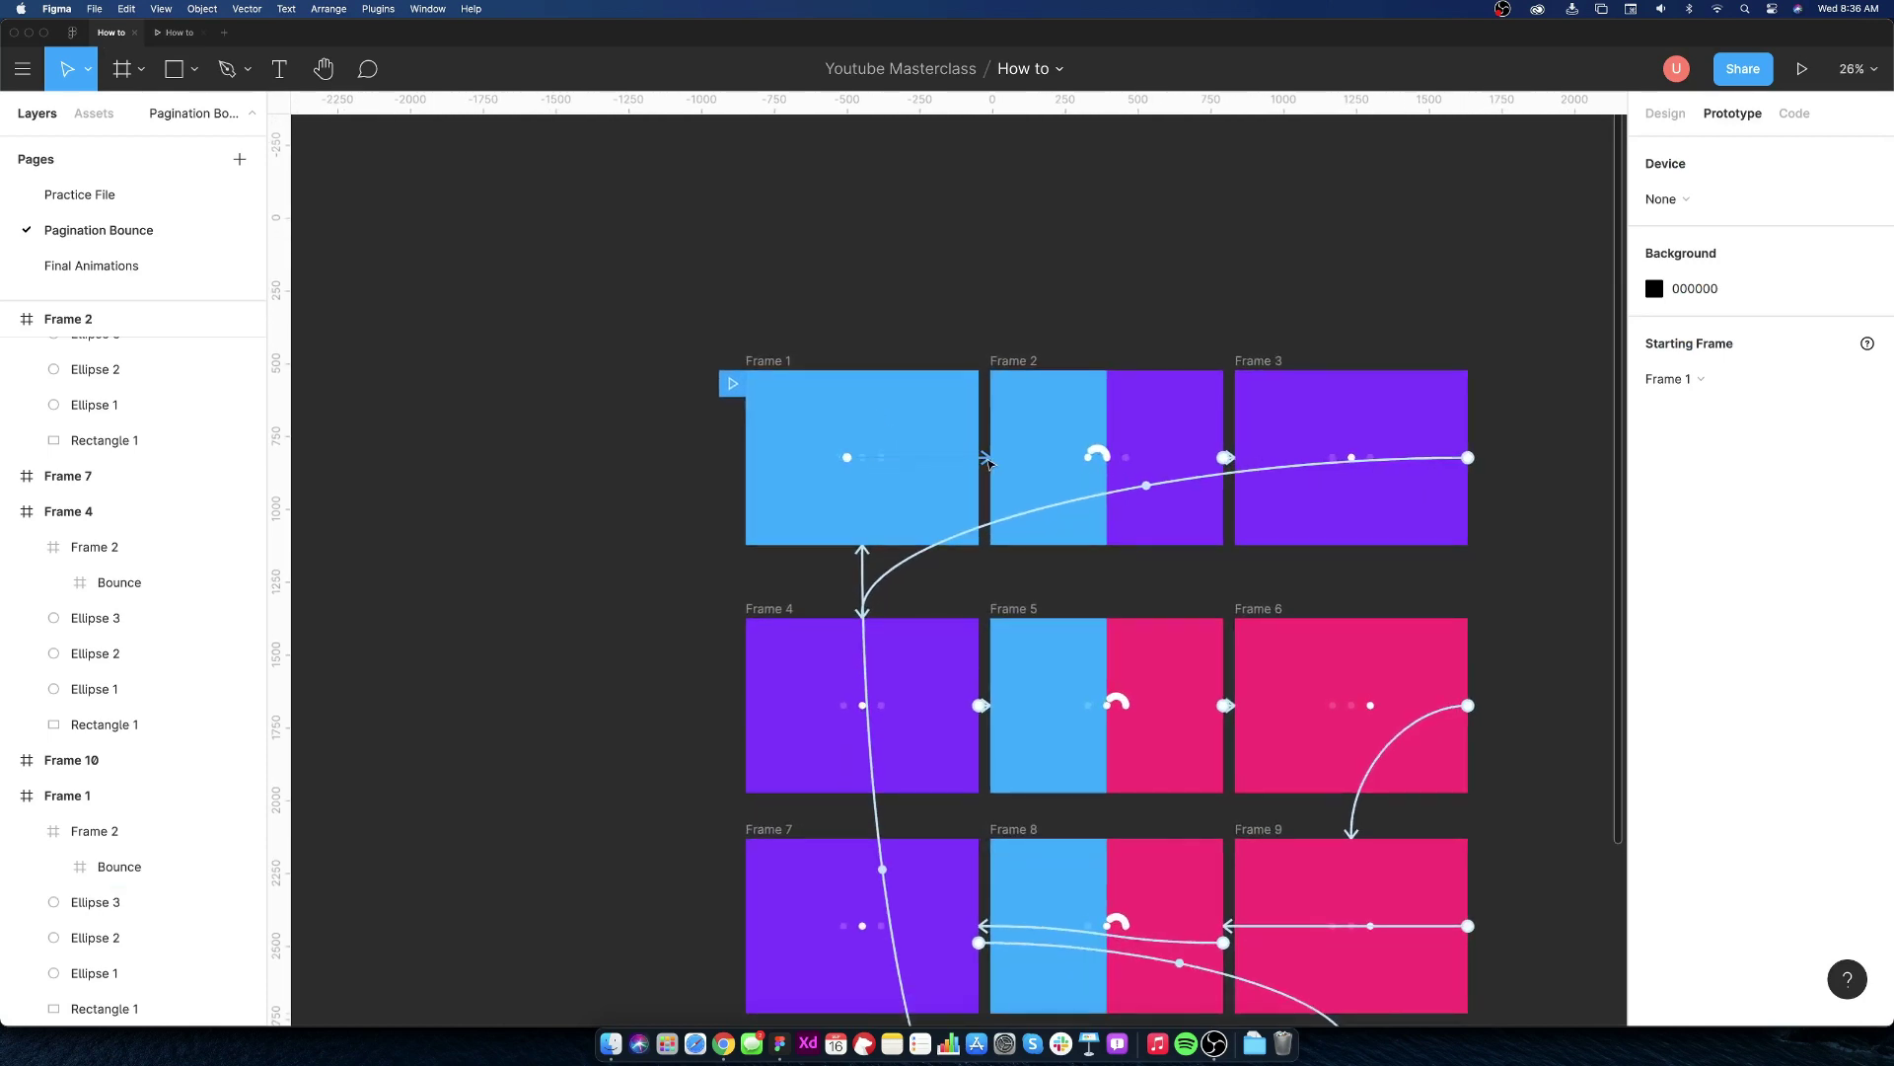
# - Remove Frame 1's existing connection and relink Frame 1 to Frame 2
pyautogui.click(988, 462)
pyautogui.press('Delete')
pyautogui.click(947, 327)
pyautogui.click(769, 362)
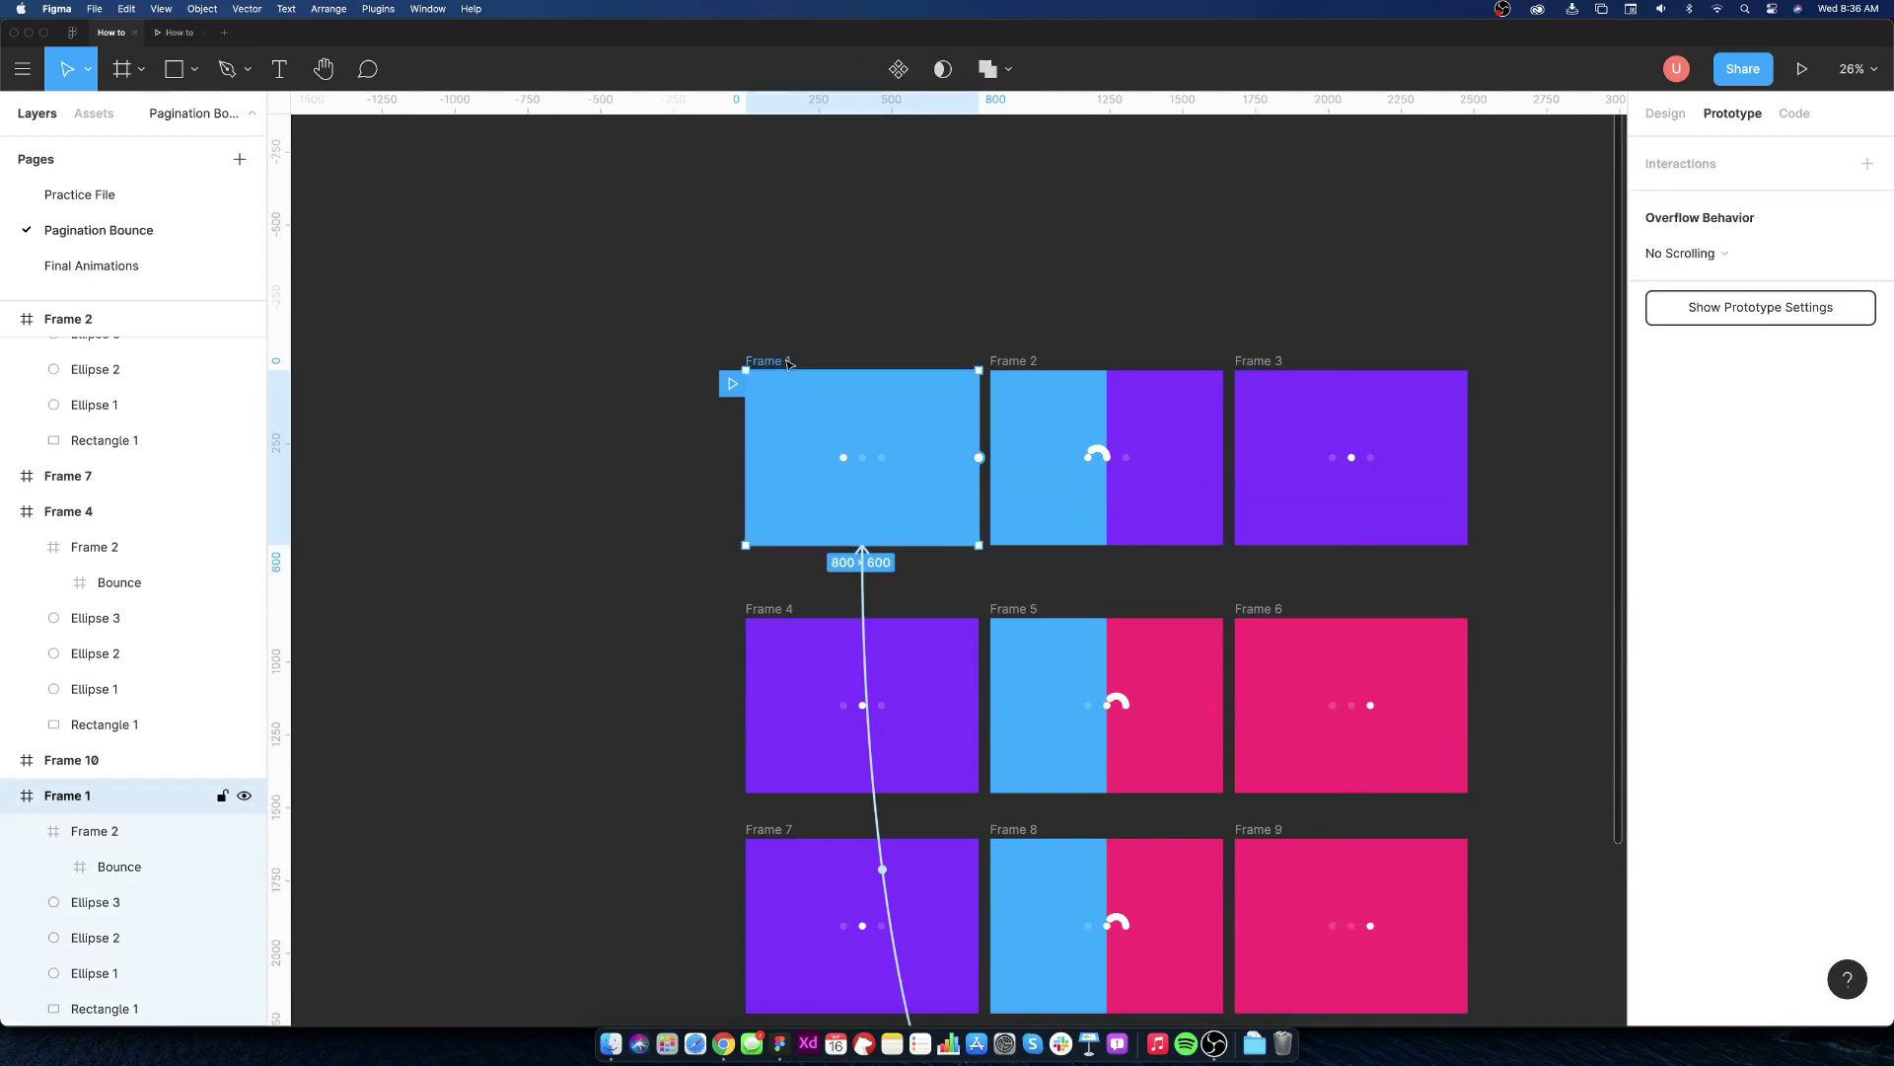
pyautogui.scroll(3, 789, 361)
pyautogui.moveTo(986, 482); pyautogui.dragTo(1022, 482)
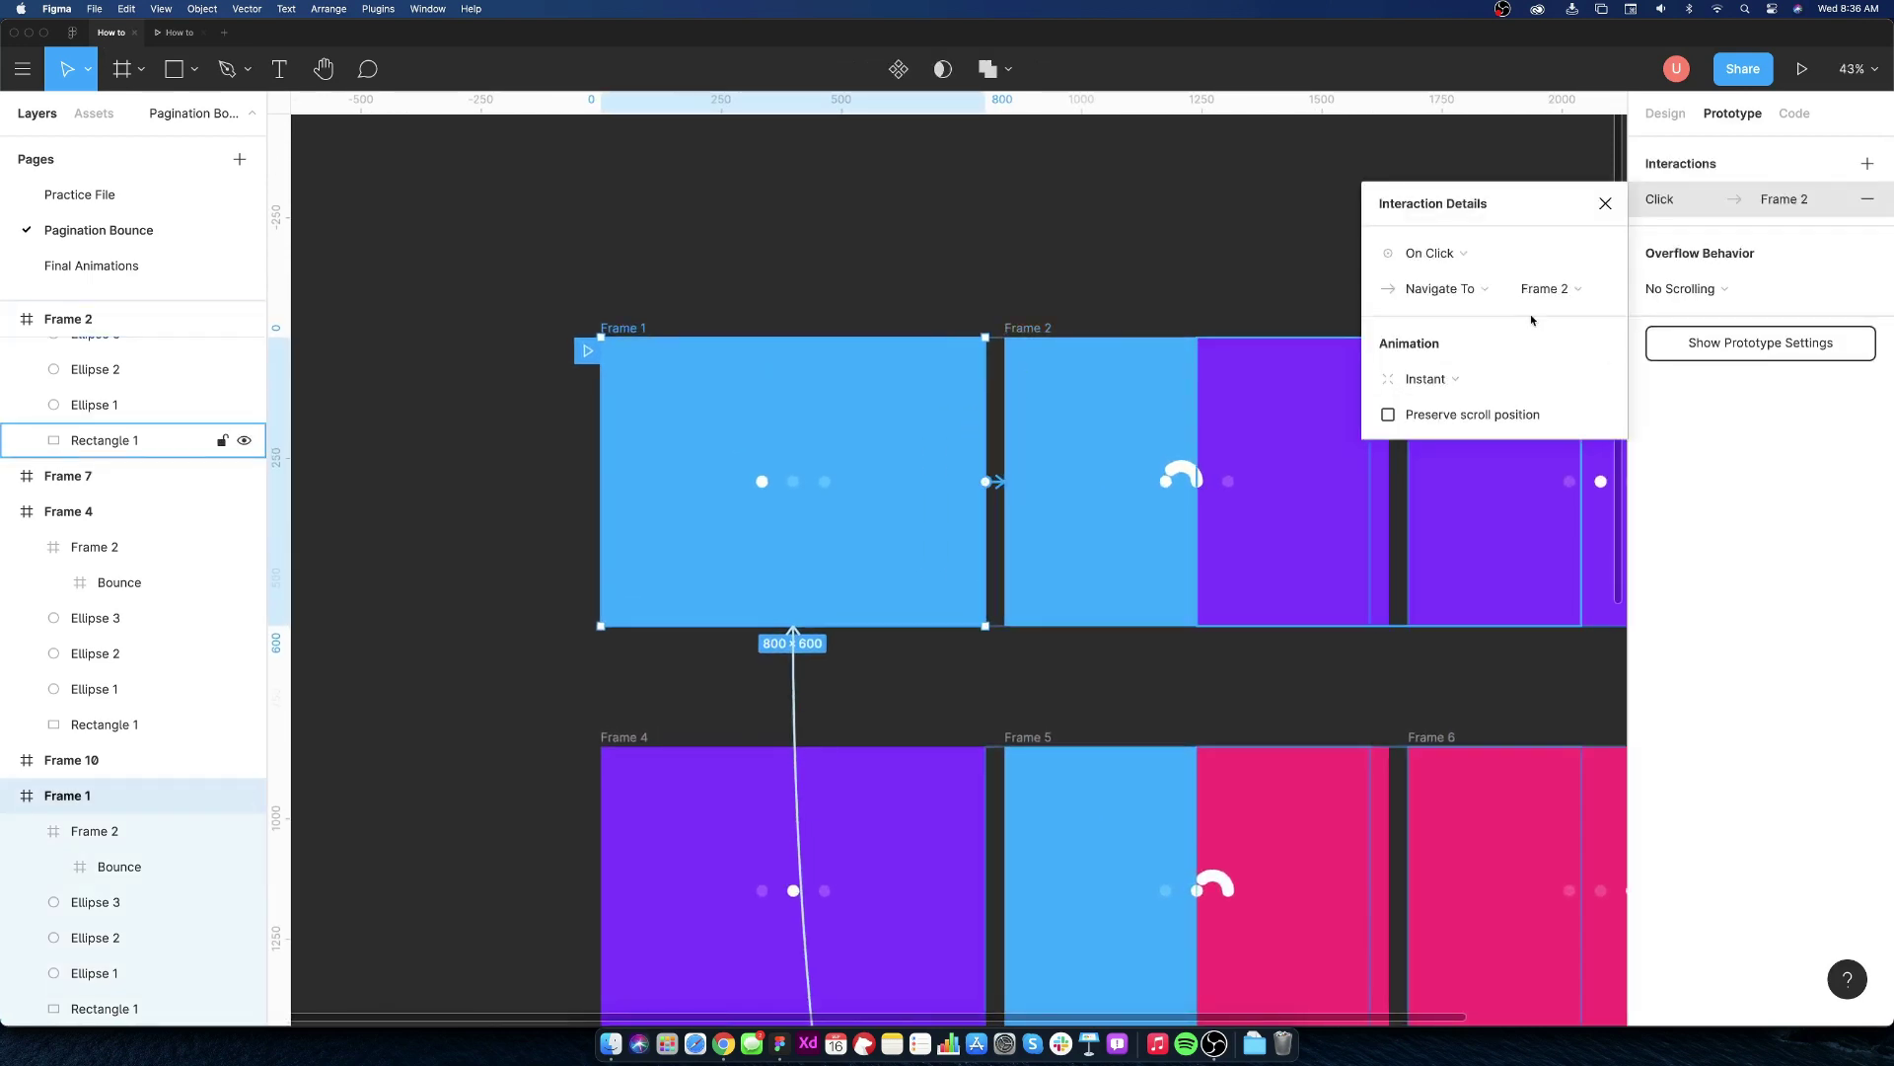
# - Set the new link to After Delay 1ms with Smart Animate and Ease In easing
pyautogui.click(1430, 253)
pyautogui.click(1466, 518)
pyautogui.write('1')
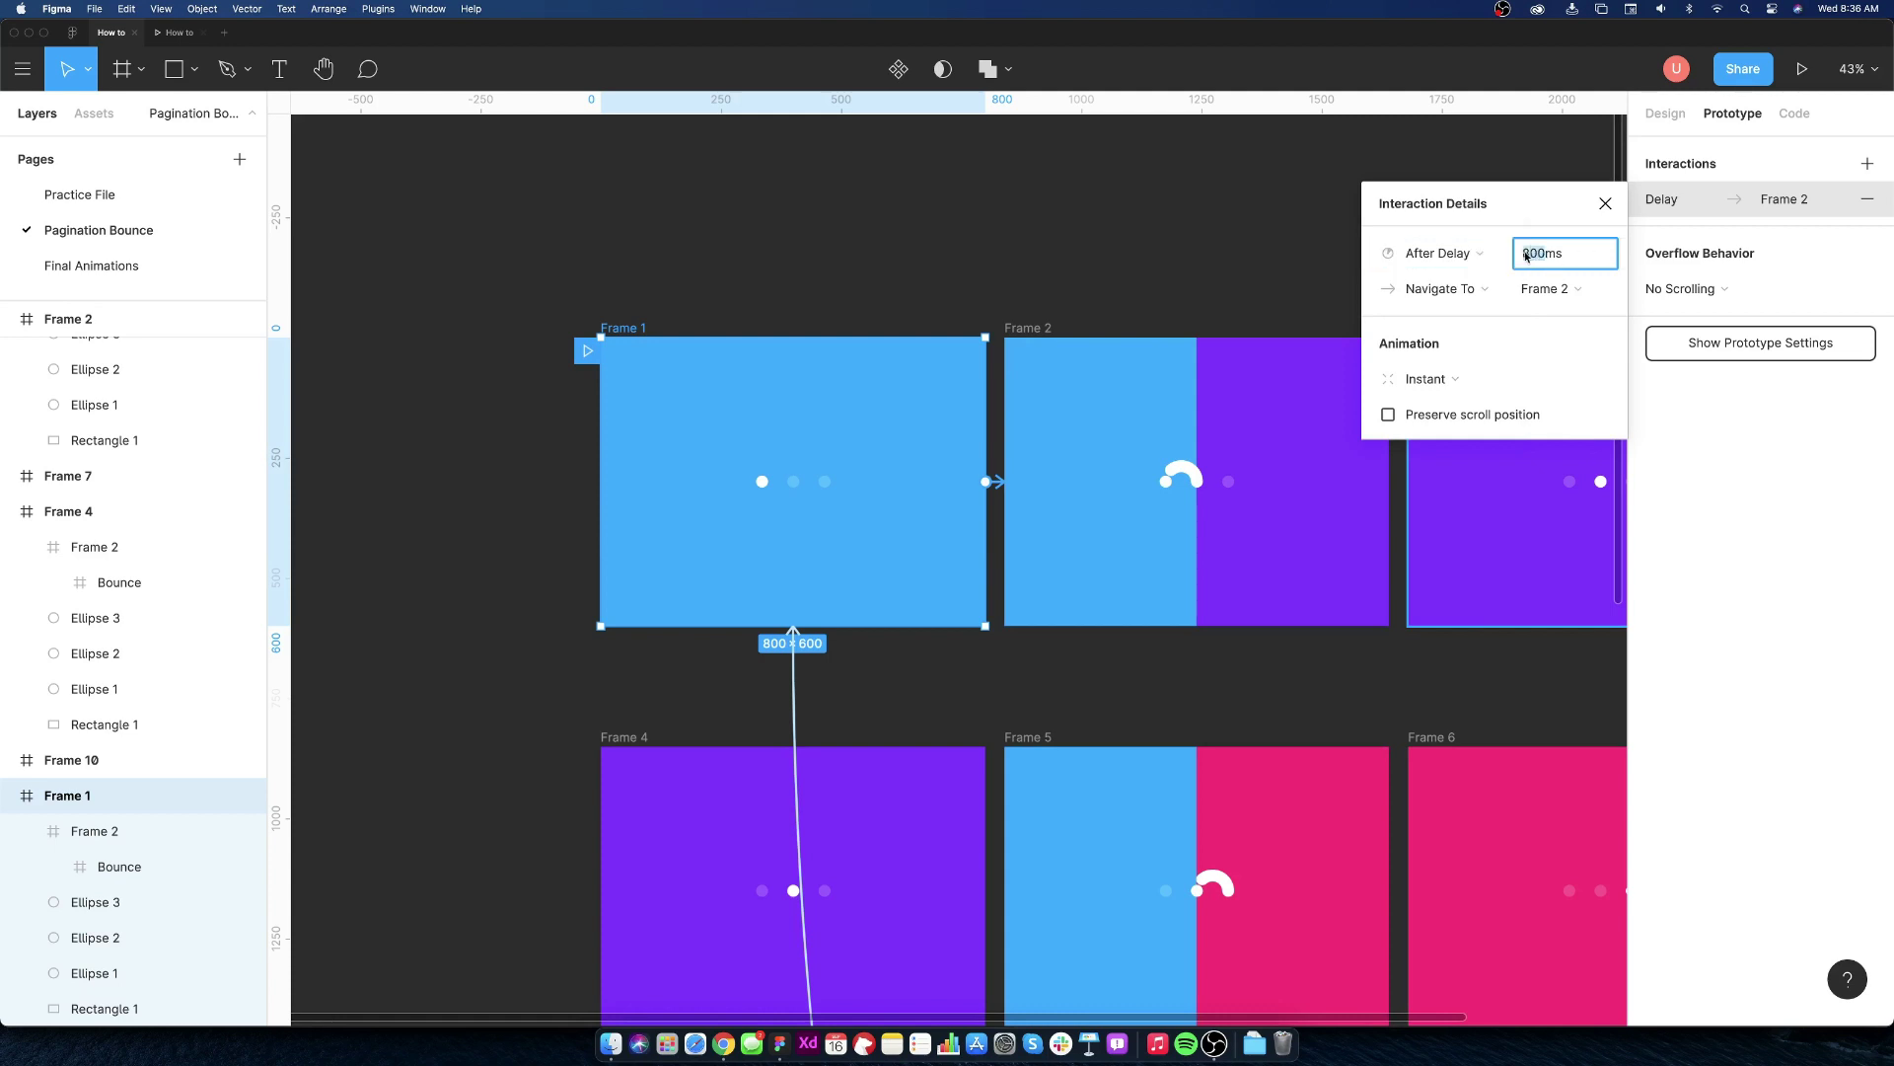
pyautogui.click(1435, 380)
pyautogui.click(1443, 432)
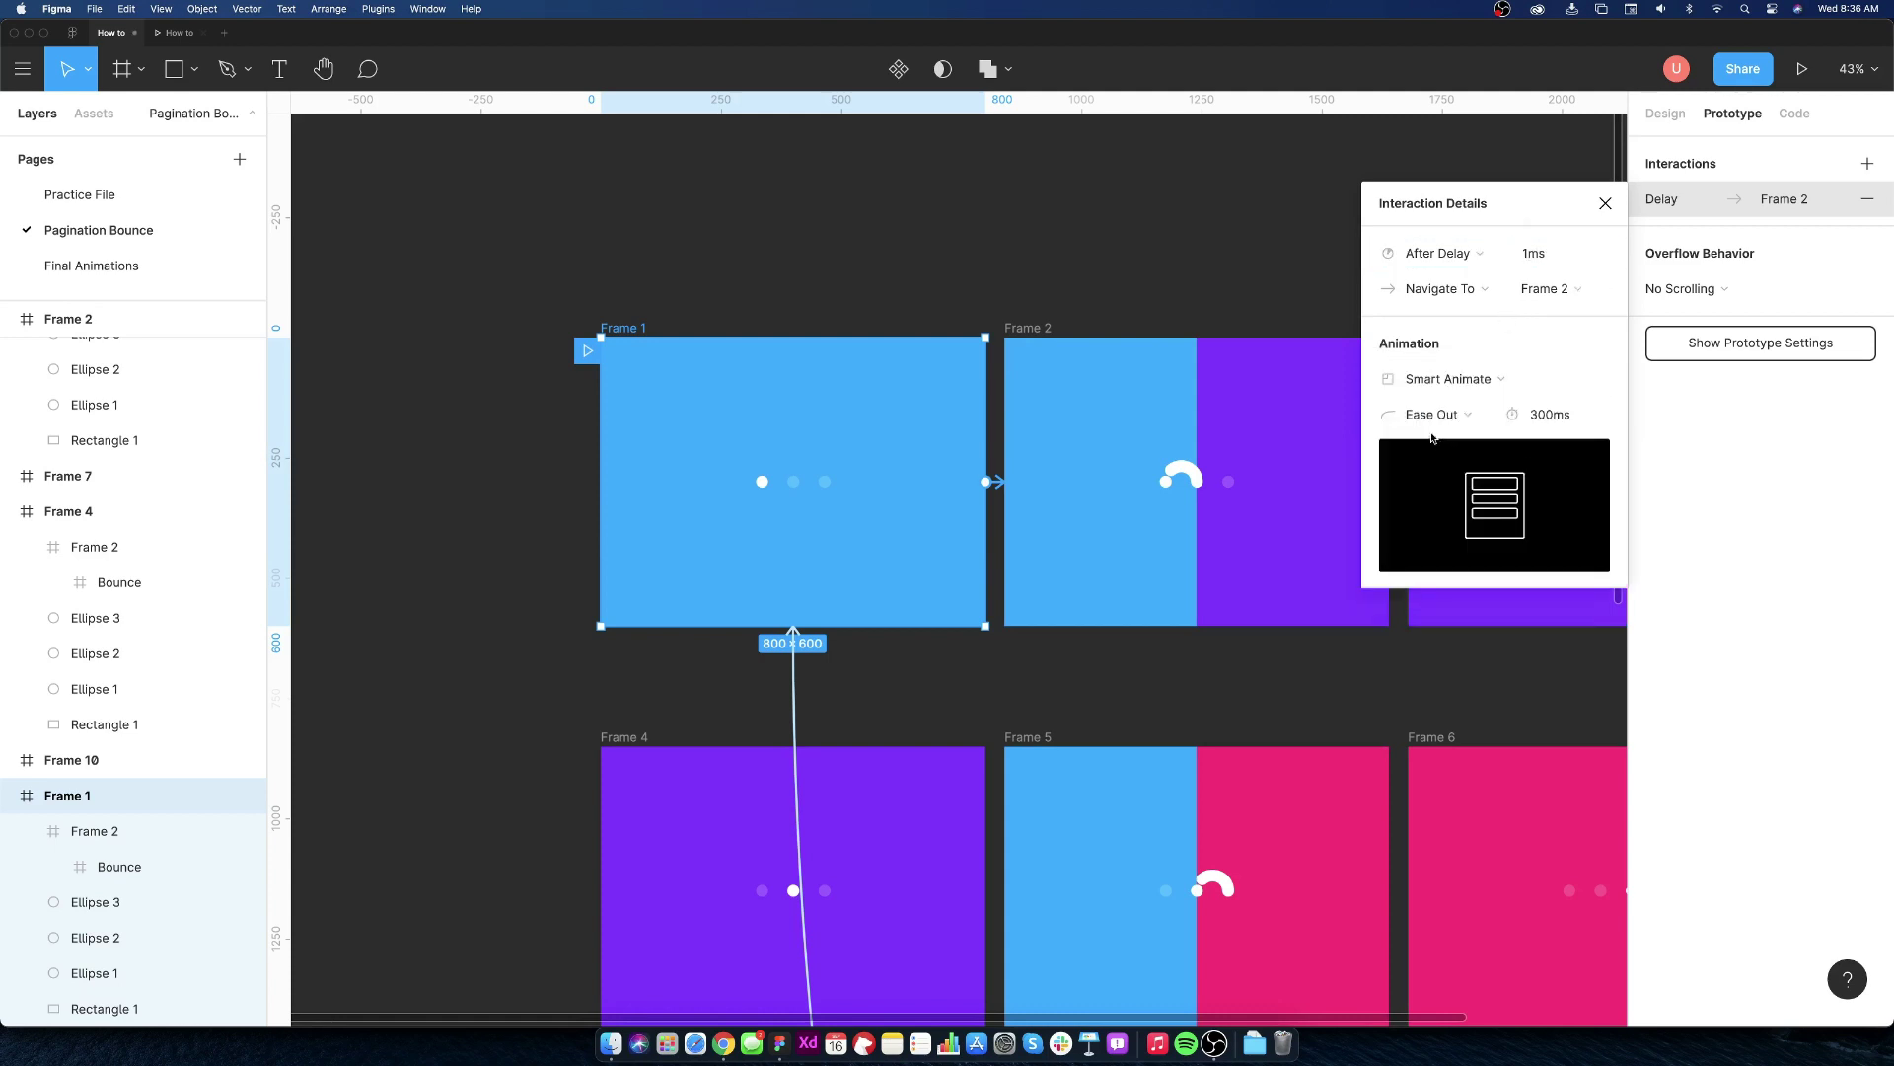
pyautogui.click(1429, 387)
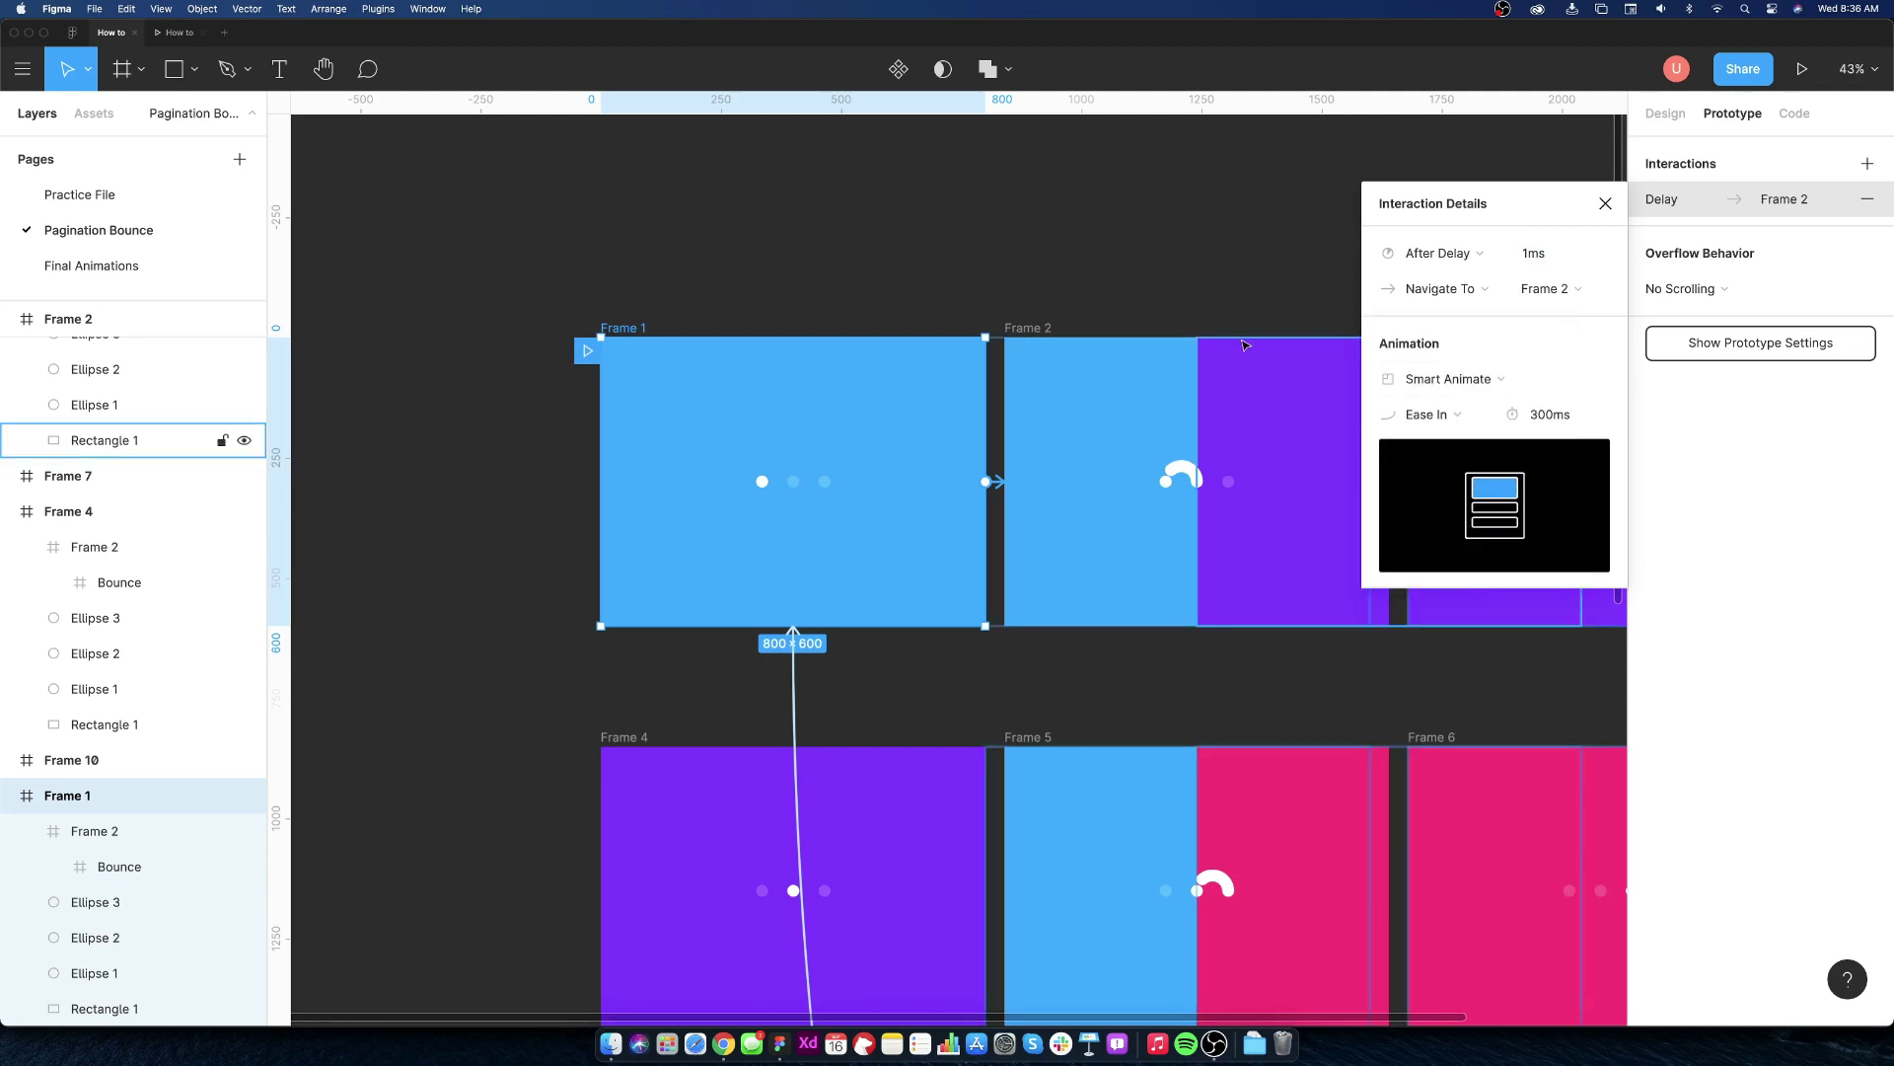
pyautogui.click(1095, 281)
pyautogui.scroll(-3, 1095, 286)
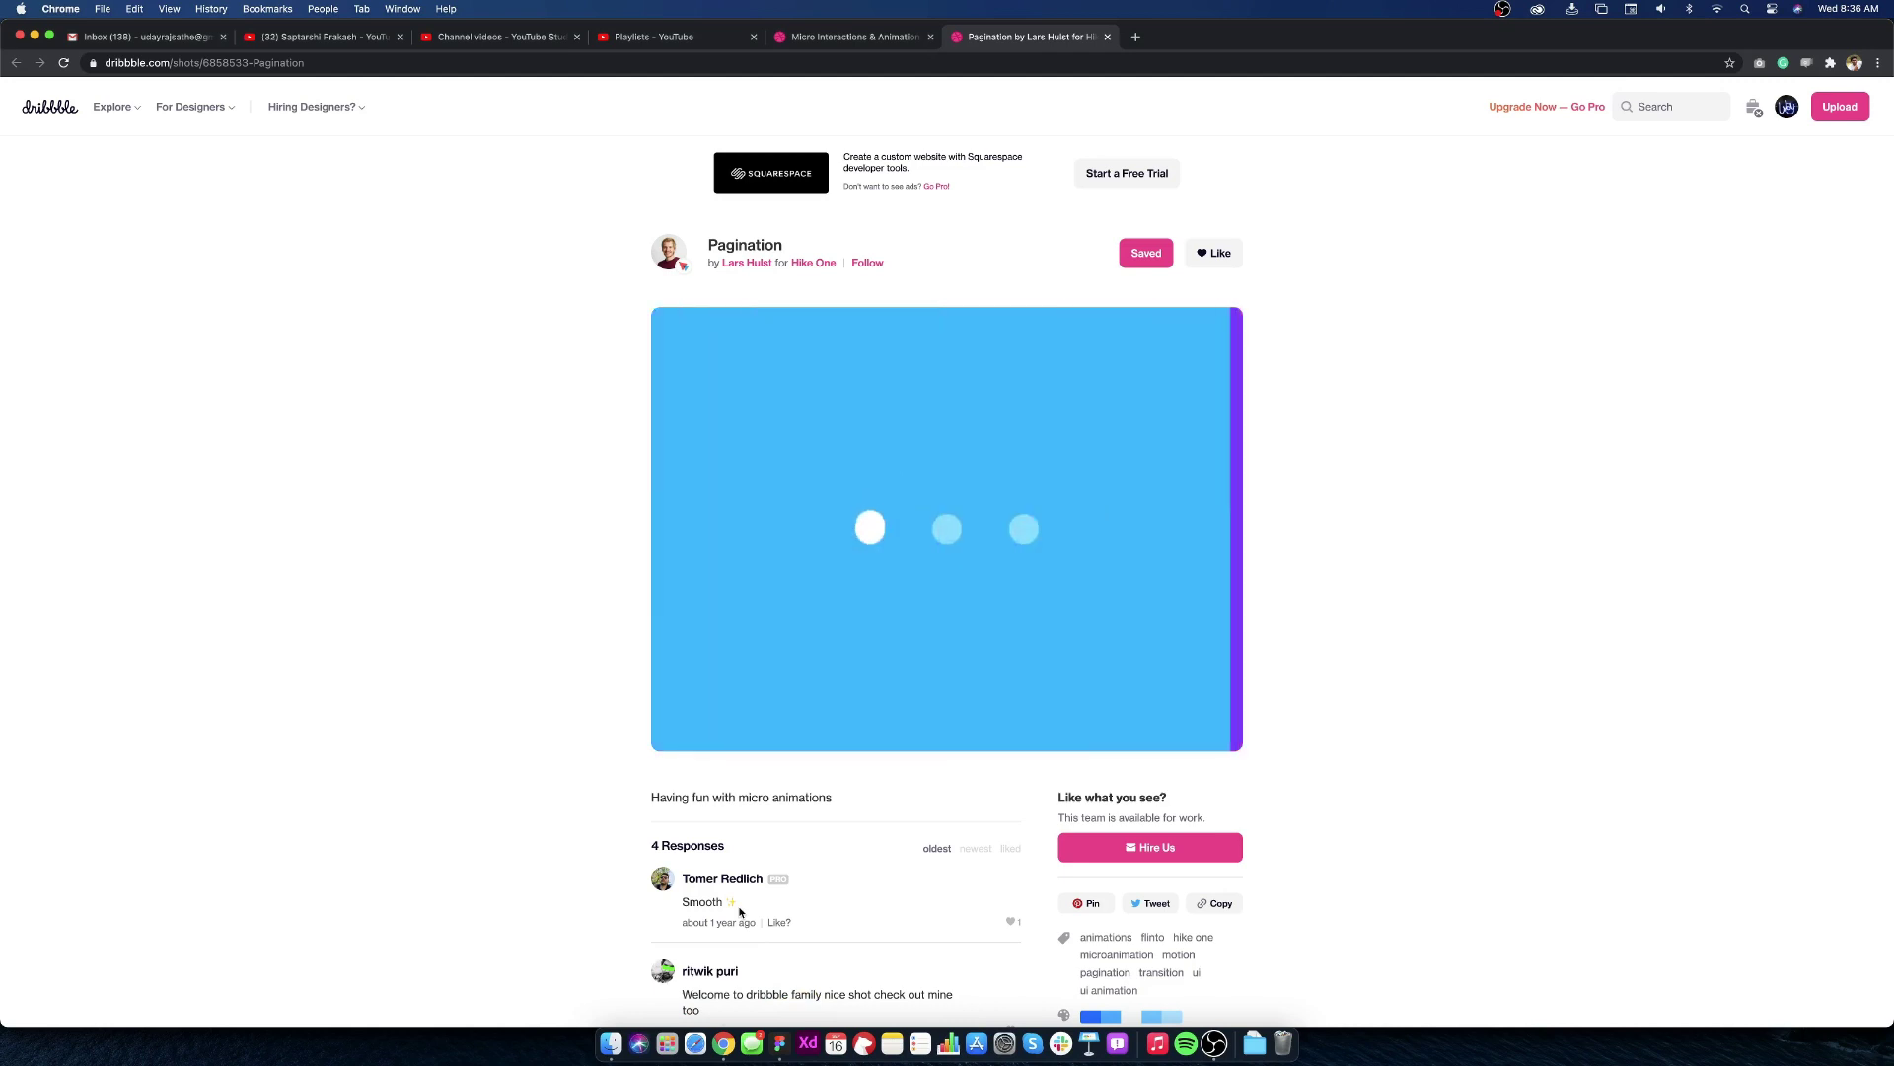
pyautogui.click(780, 1044)
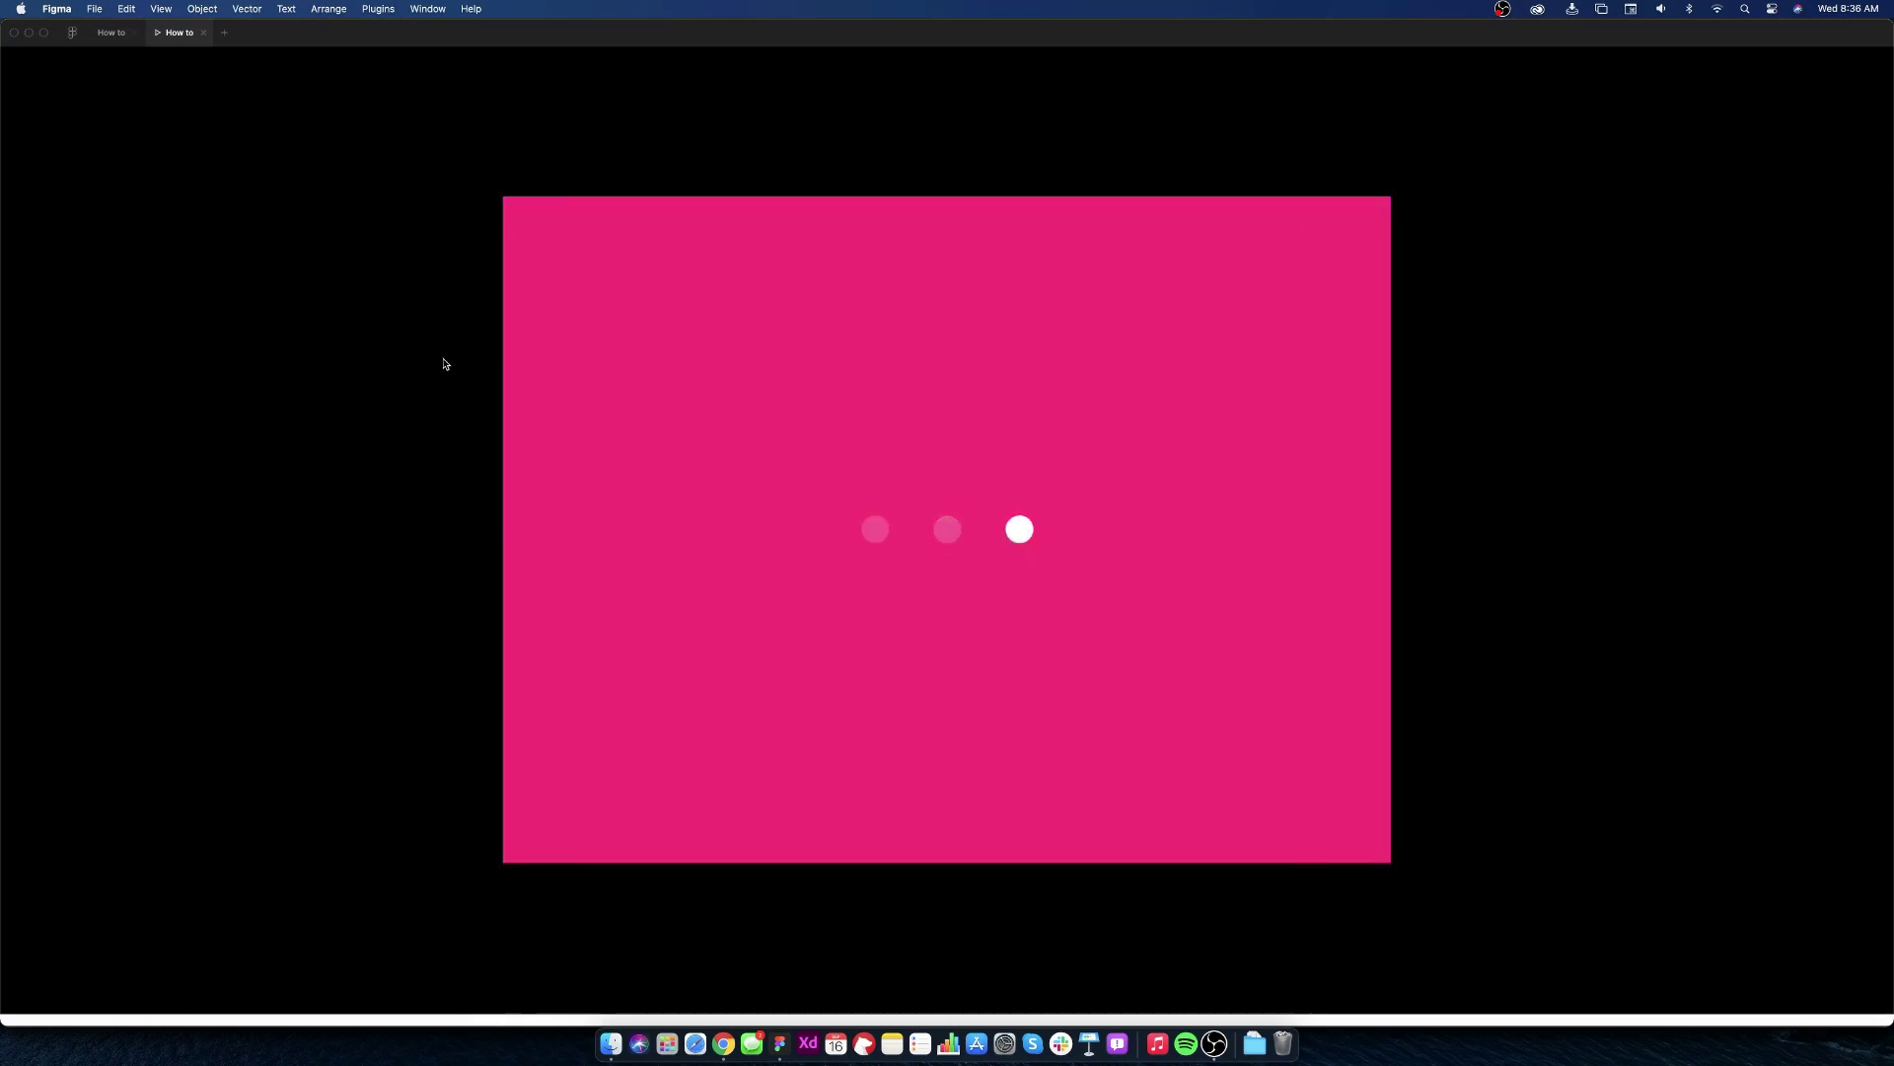
pyautogui.click(109, 32)
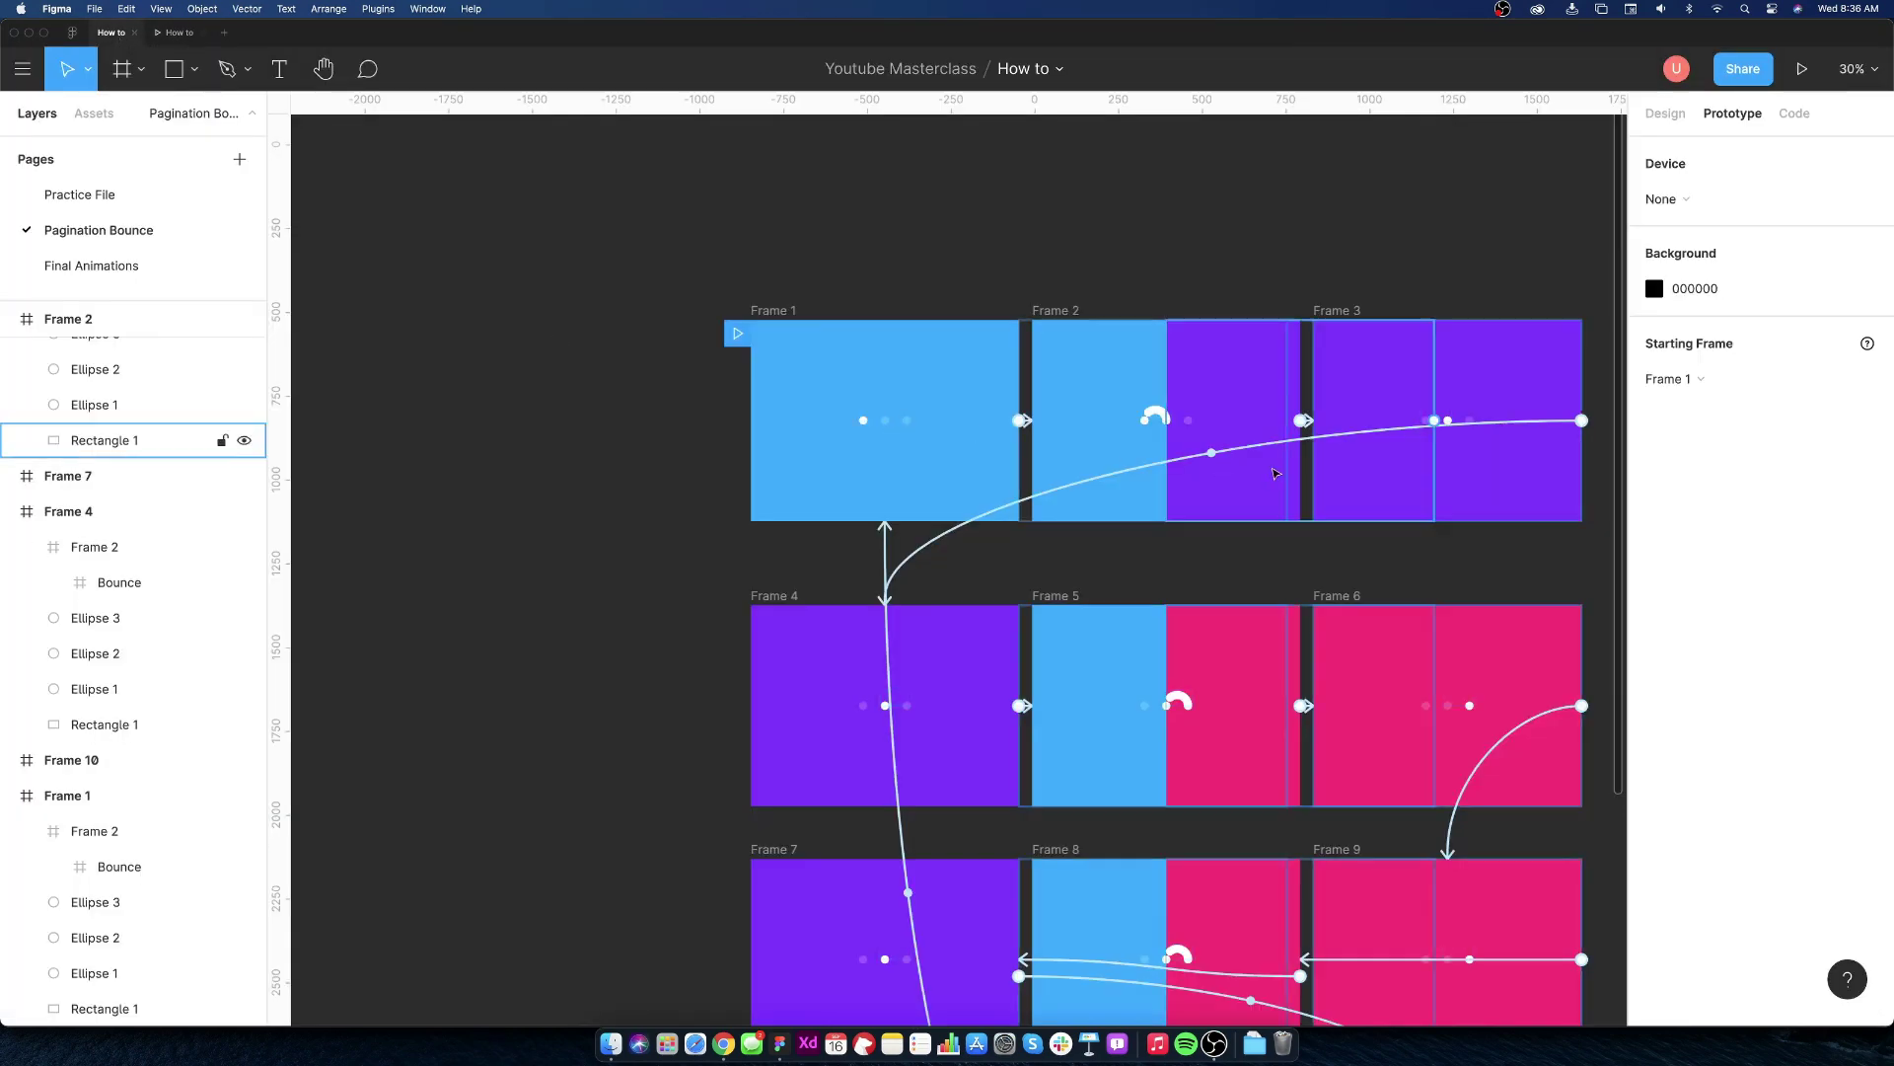
pyautogui.scroll(5, 1321, 466)
# - Set the Frame 2→3 and Frame 3→4 link delays to 100ms
pyautogui.click(1285, 394)
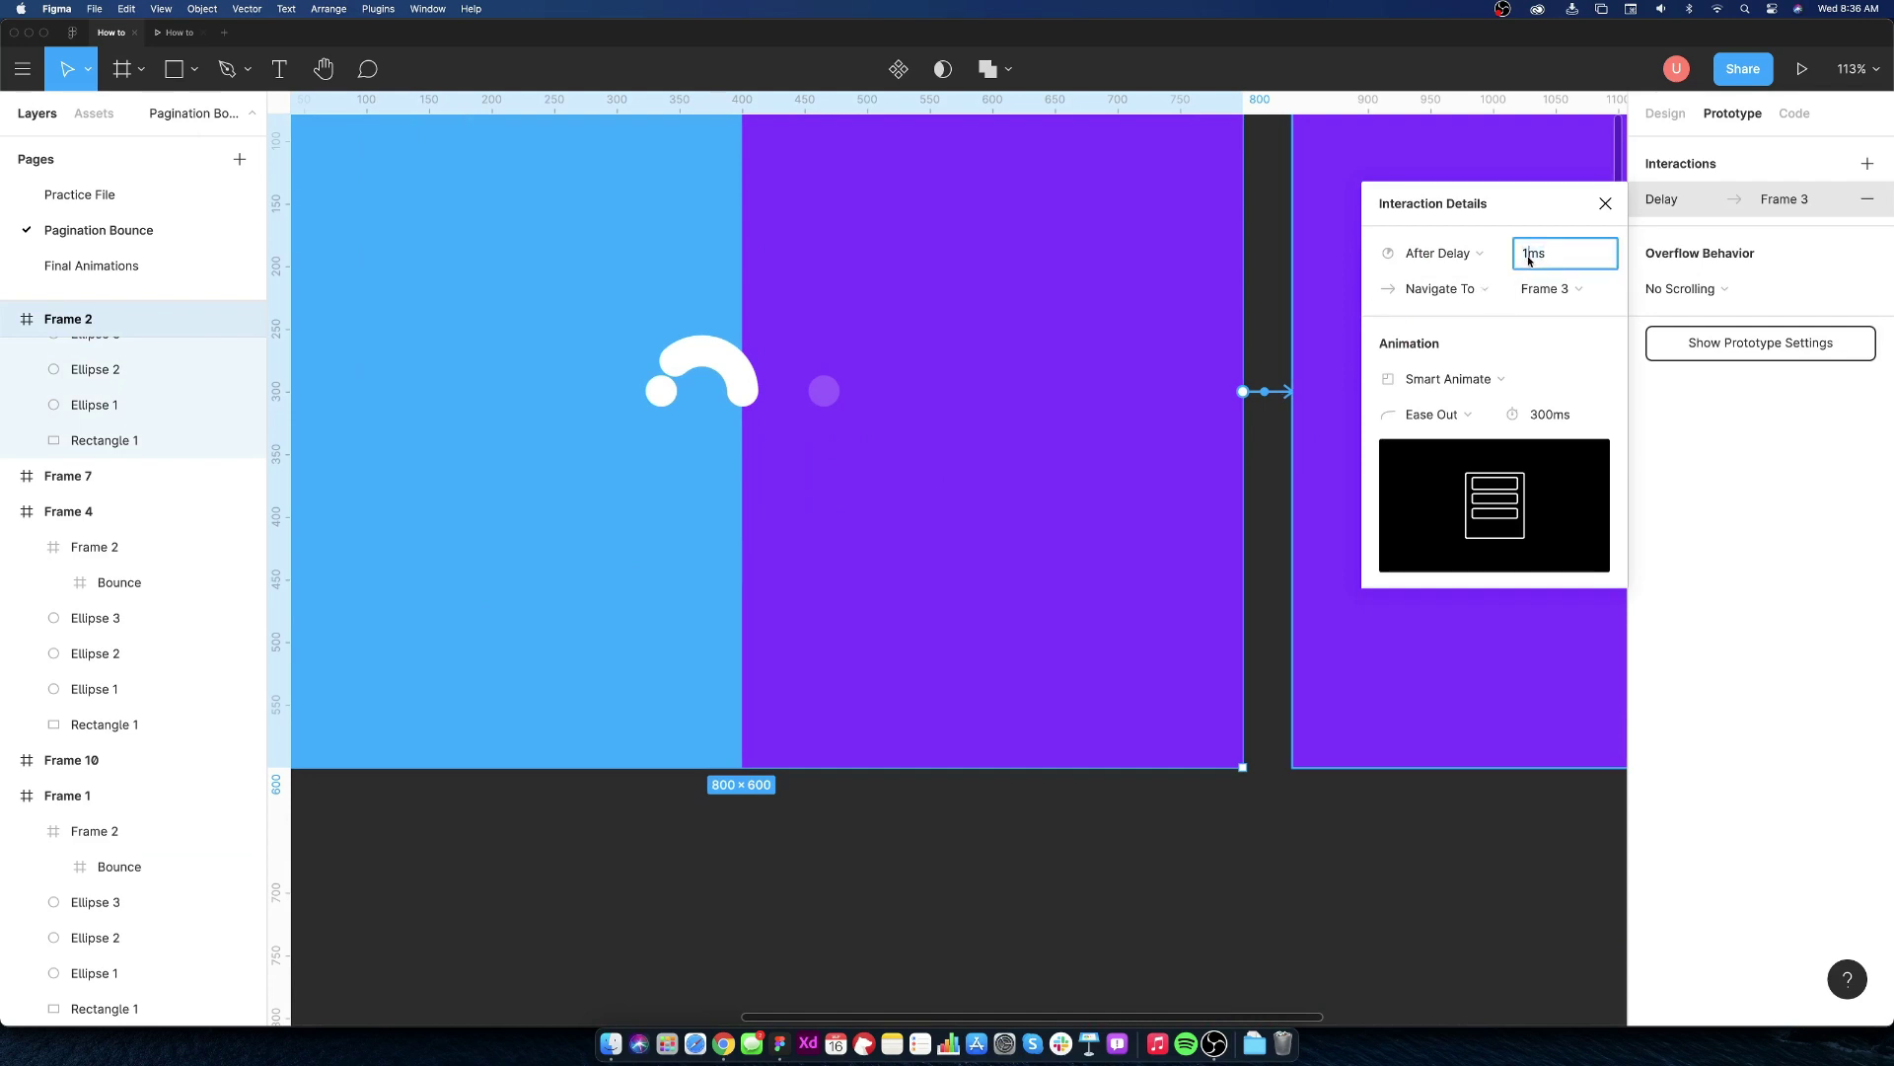
pyautogui.write('100')
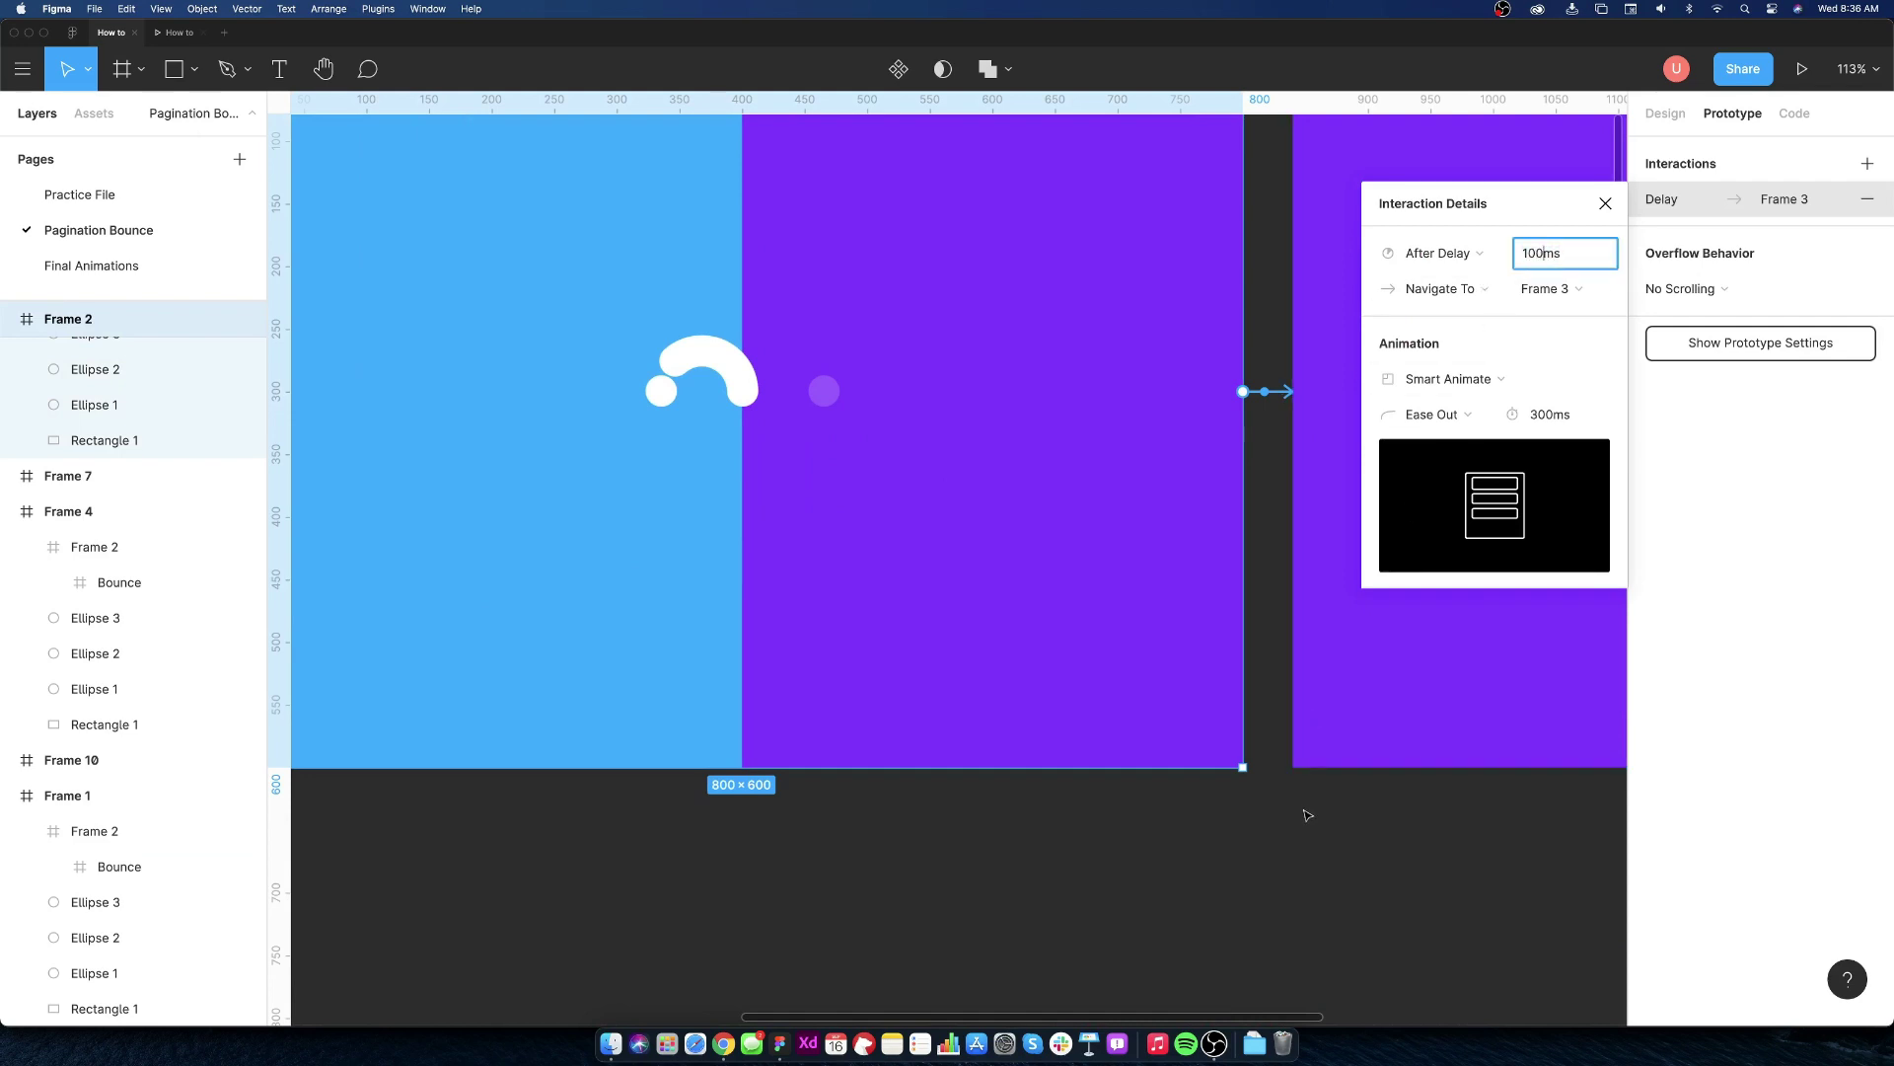
pyautogui.press('Return')
pyautogui.scroll(-5, 1307, 814)
pyautogui.click(1241, 628)
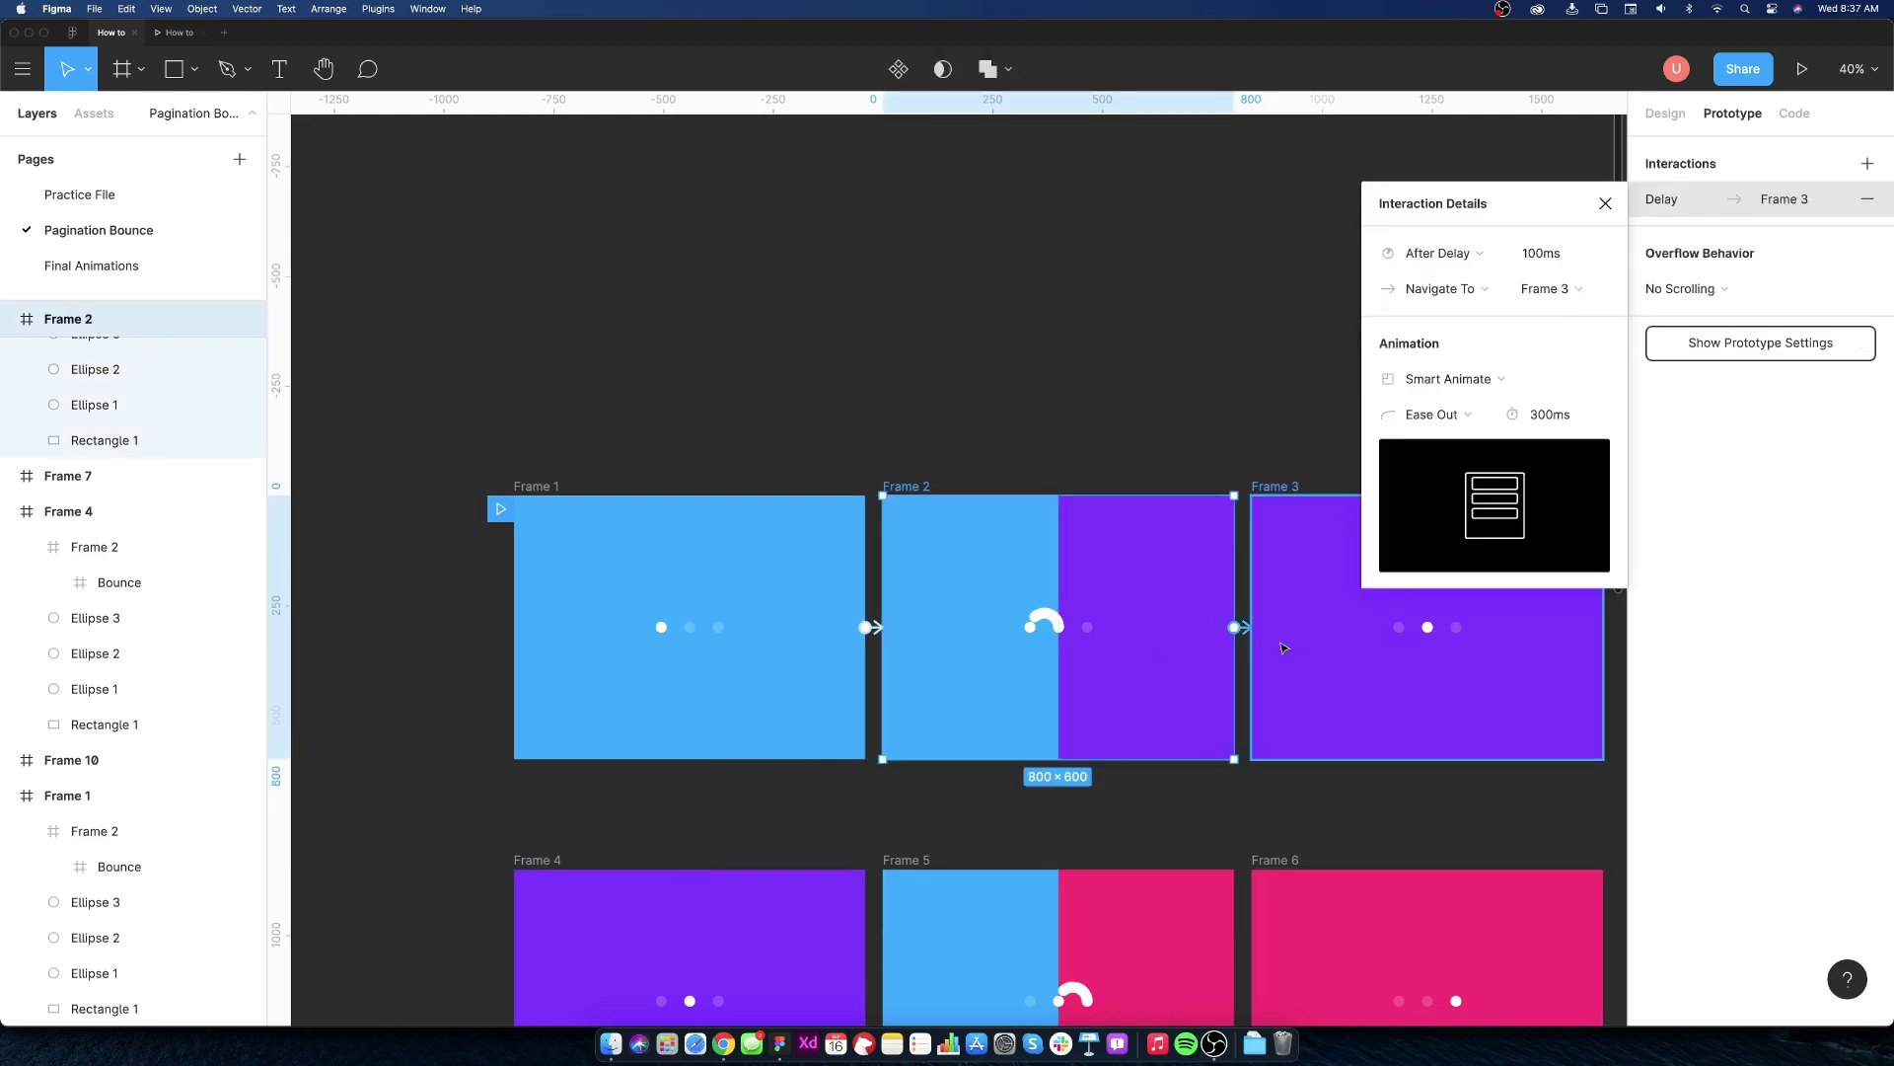
pyautogui.click(1403, 627)
pyautogui.click(1536, 254)
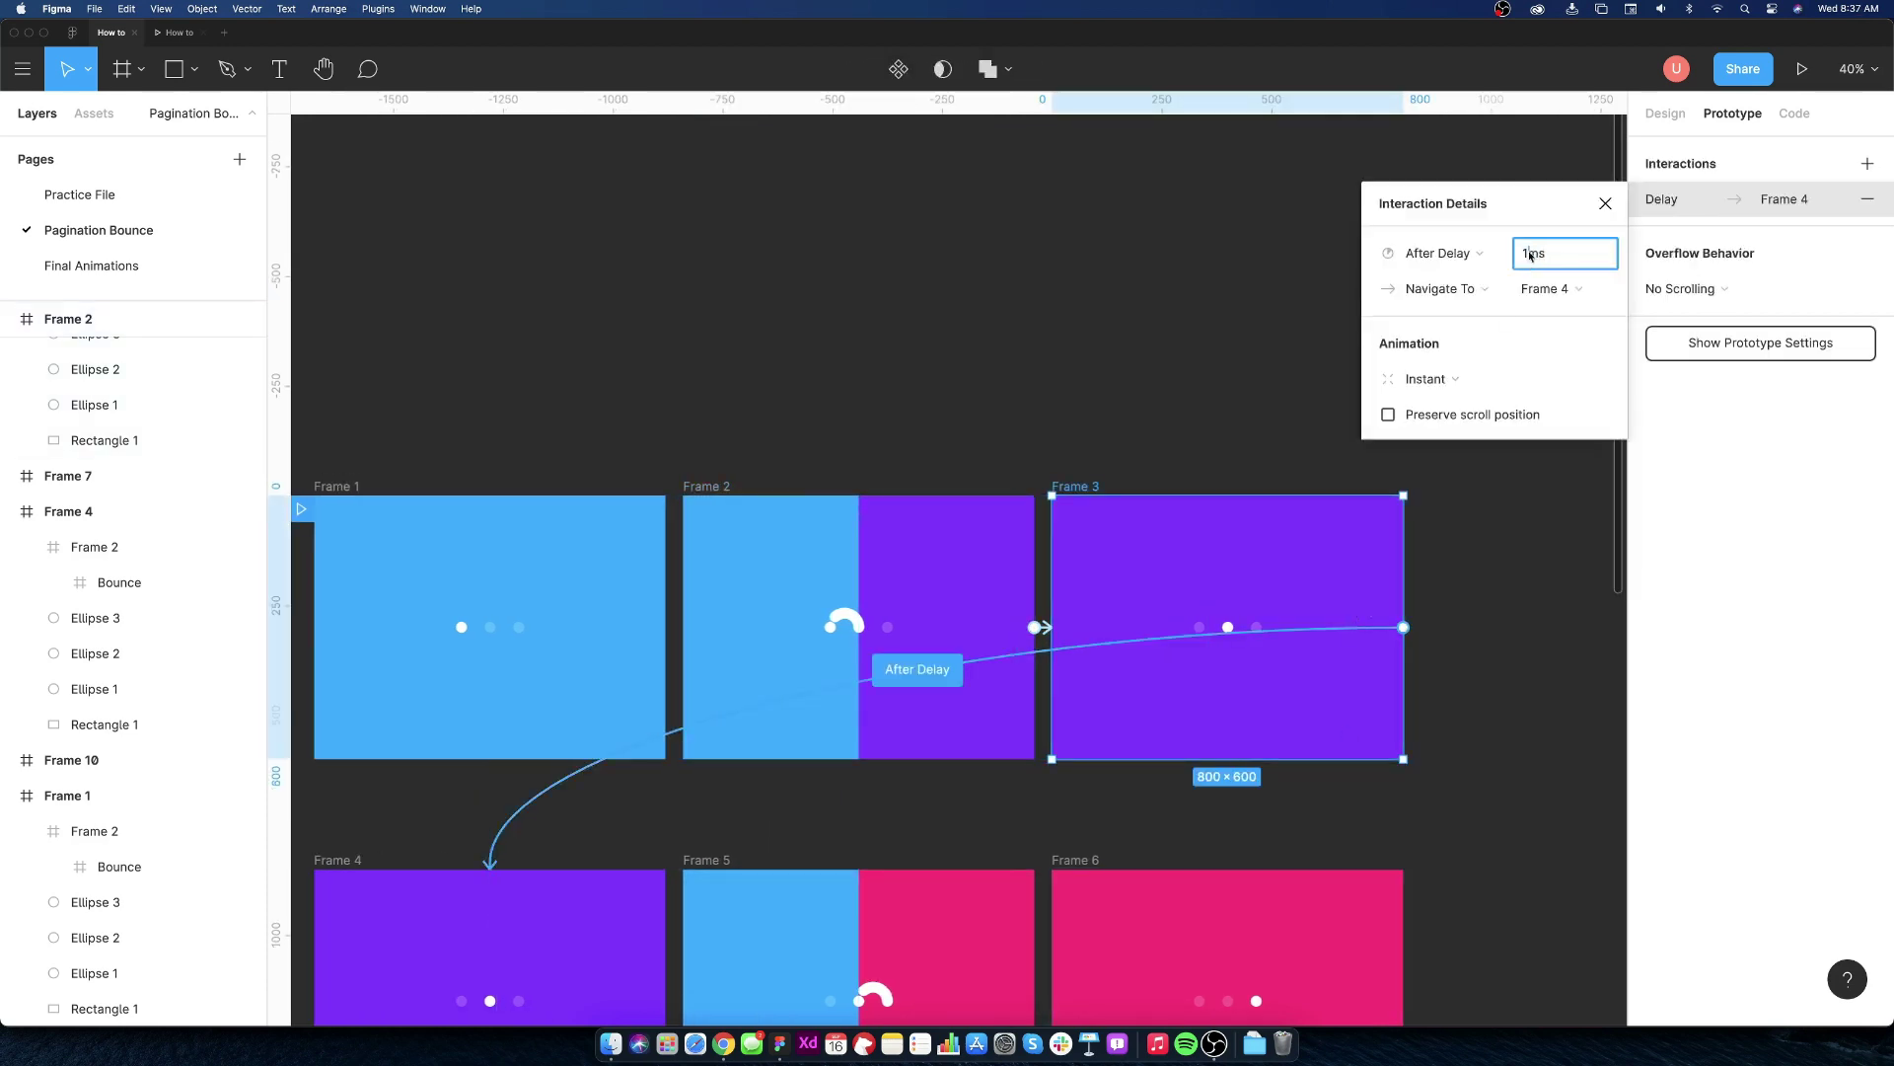
pyautogui.press('Return')
pyautogui.scroll(-8, 1229, 592)
# - Set the Frame 6→9 and Frame 7→12 delays to 100ms and select Frame 10's link to Frame 1
pyautogui.click(1403, 455)
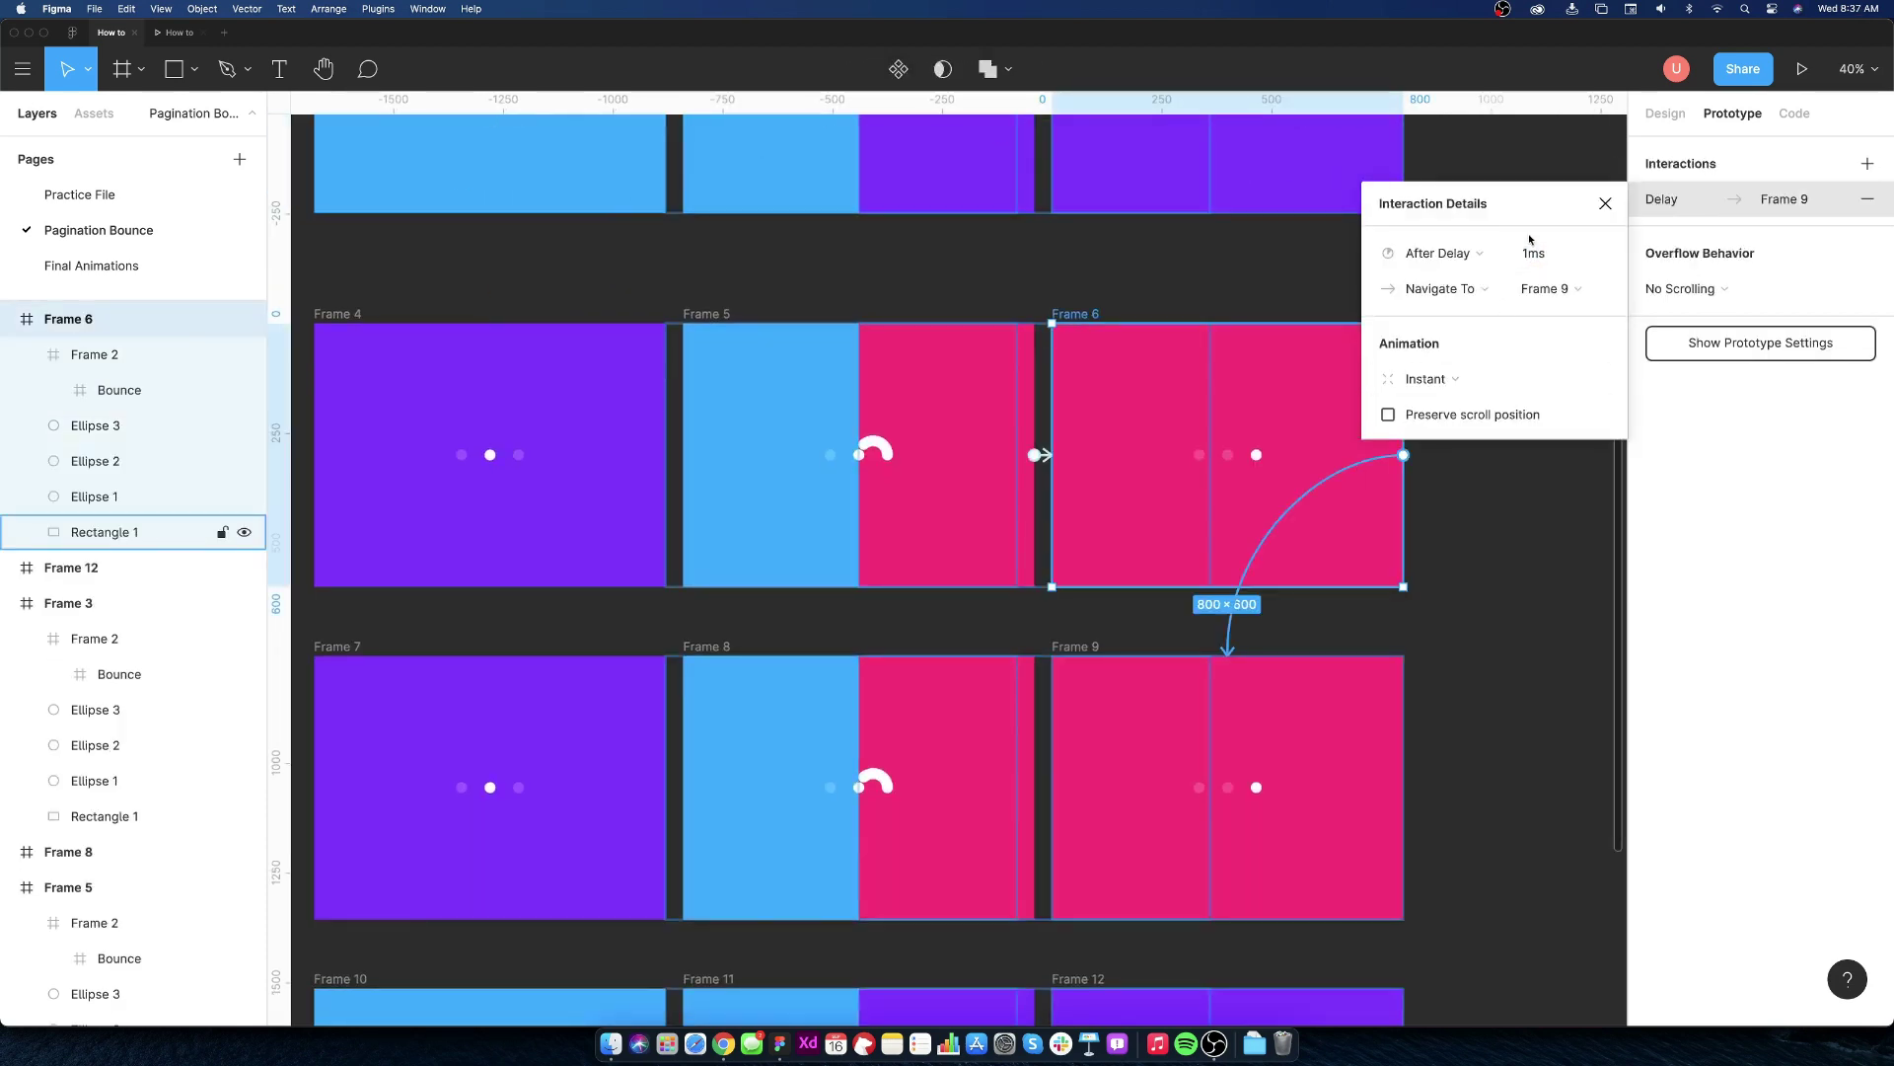
pyautogui.write('100')
pyautogui.press('Return')
pyautogui.scroll(-5, 1229, 592)
pyautogui.click(1032, 611)
pyautogui.click(1533, 255)
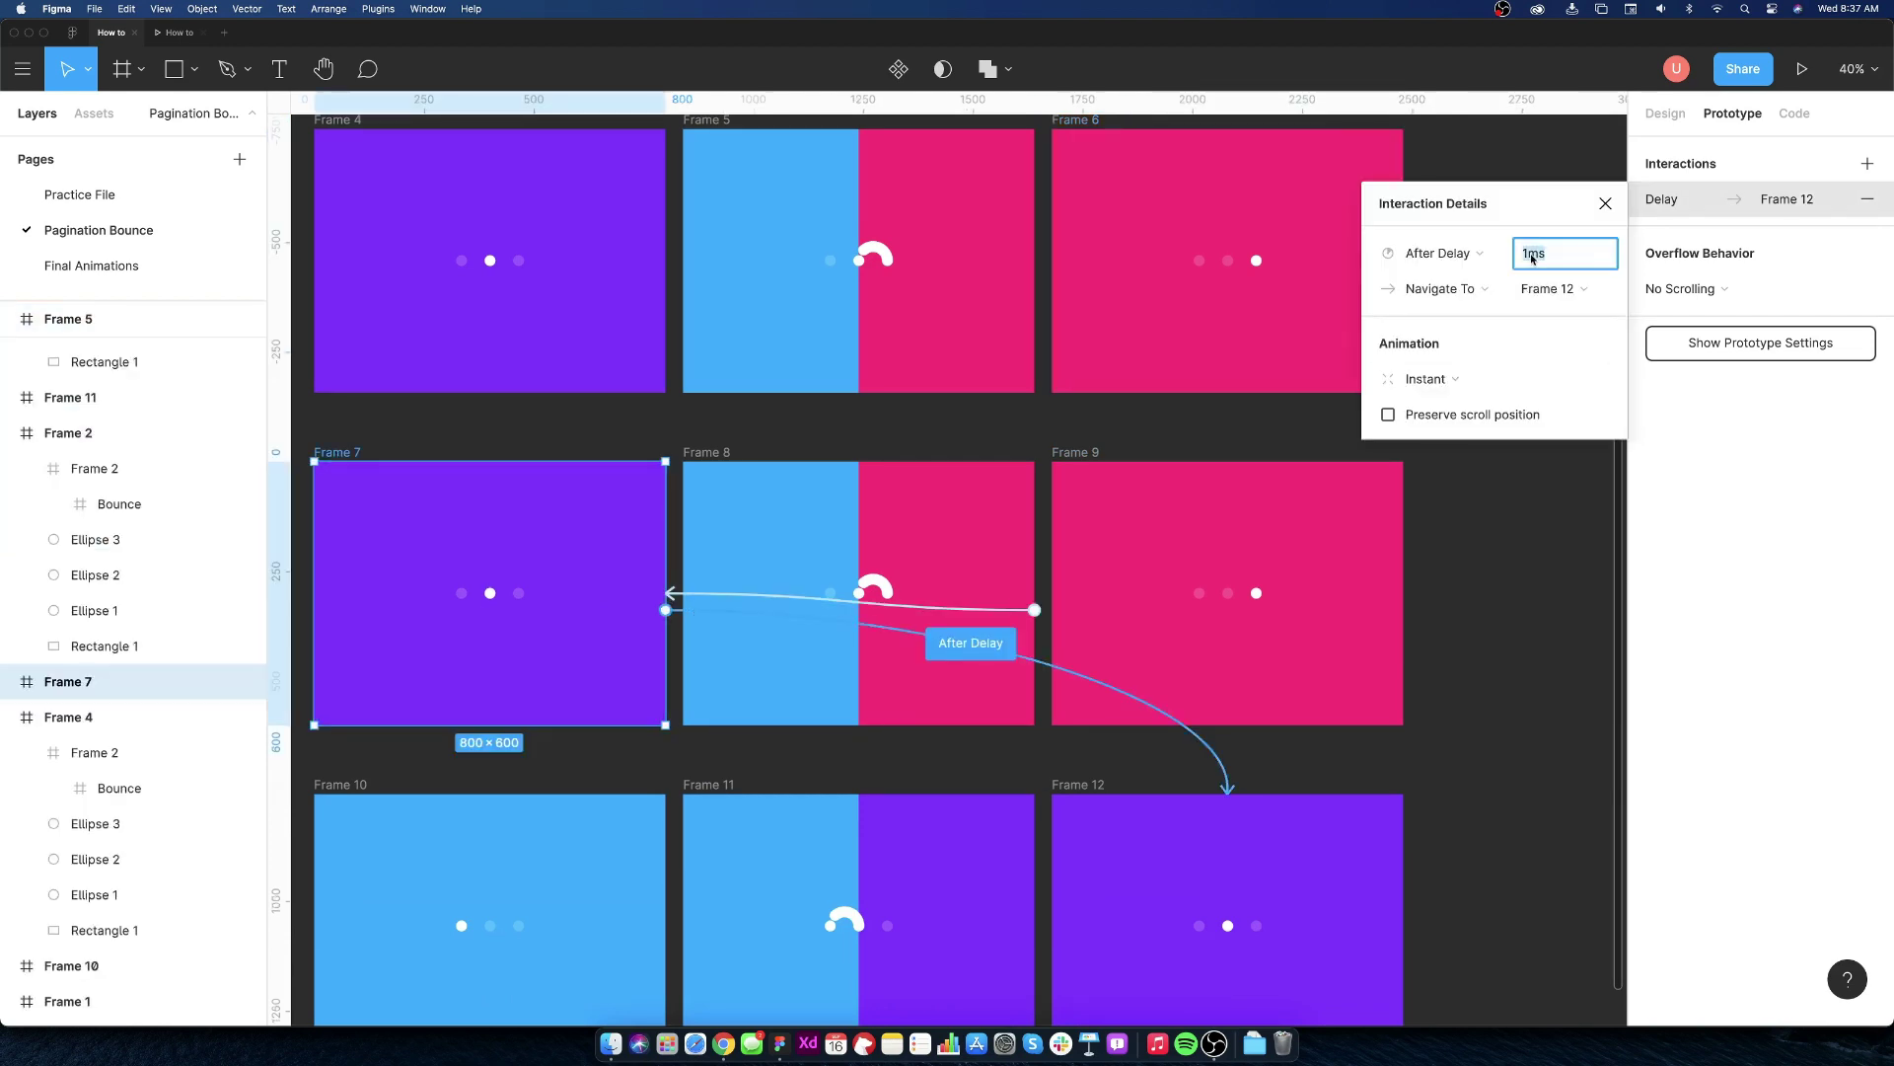
pyautogui.click(1509, 639)
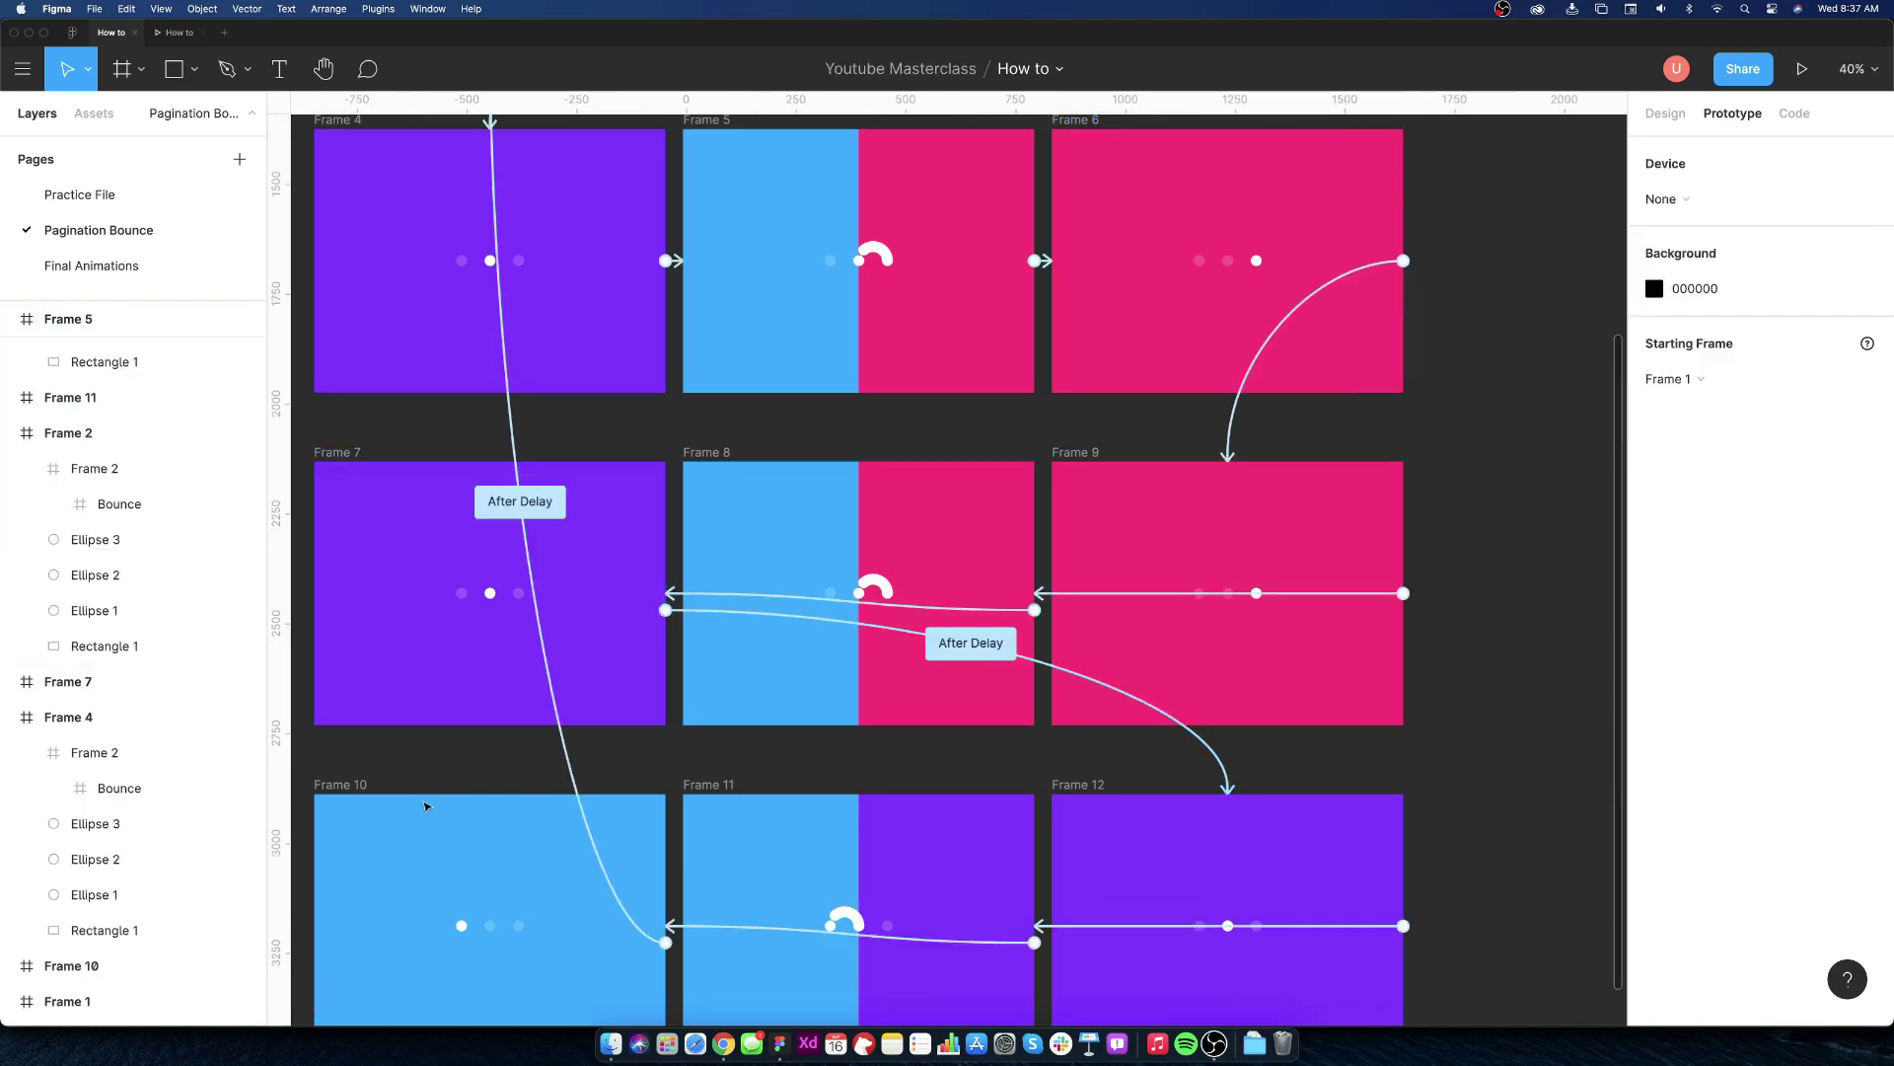
pyautogui.click(581, 795)
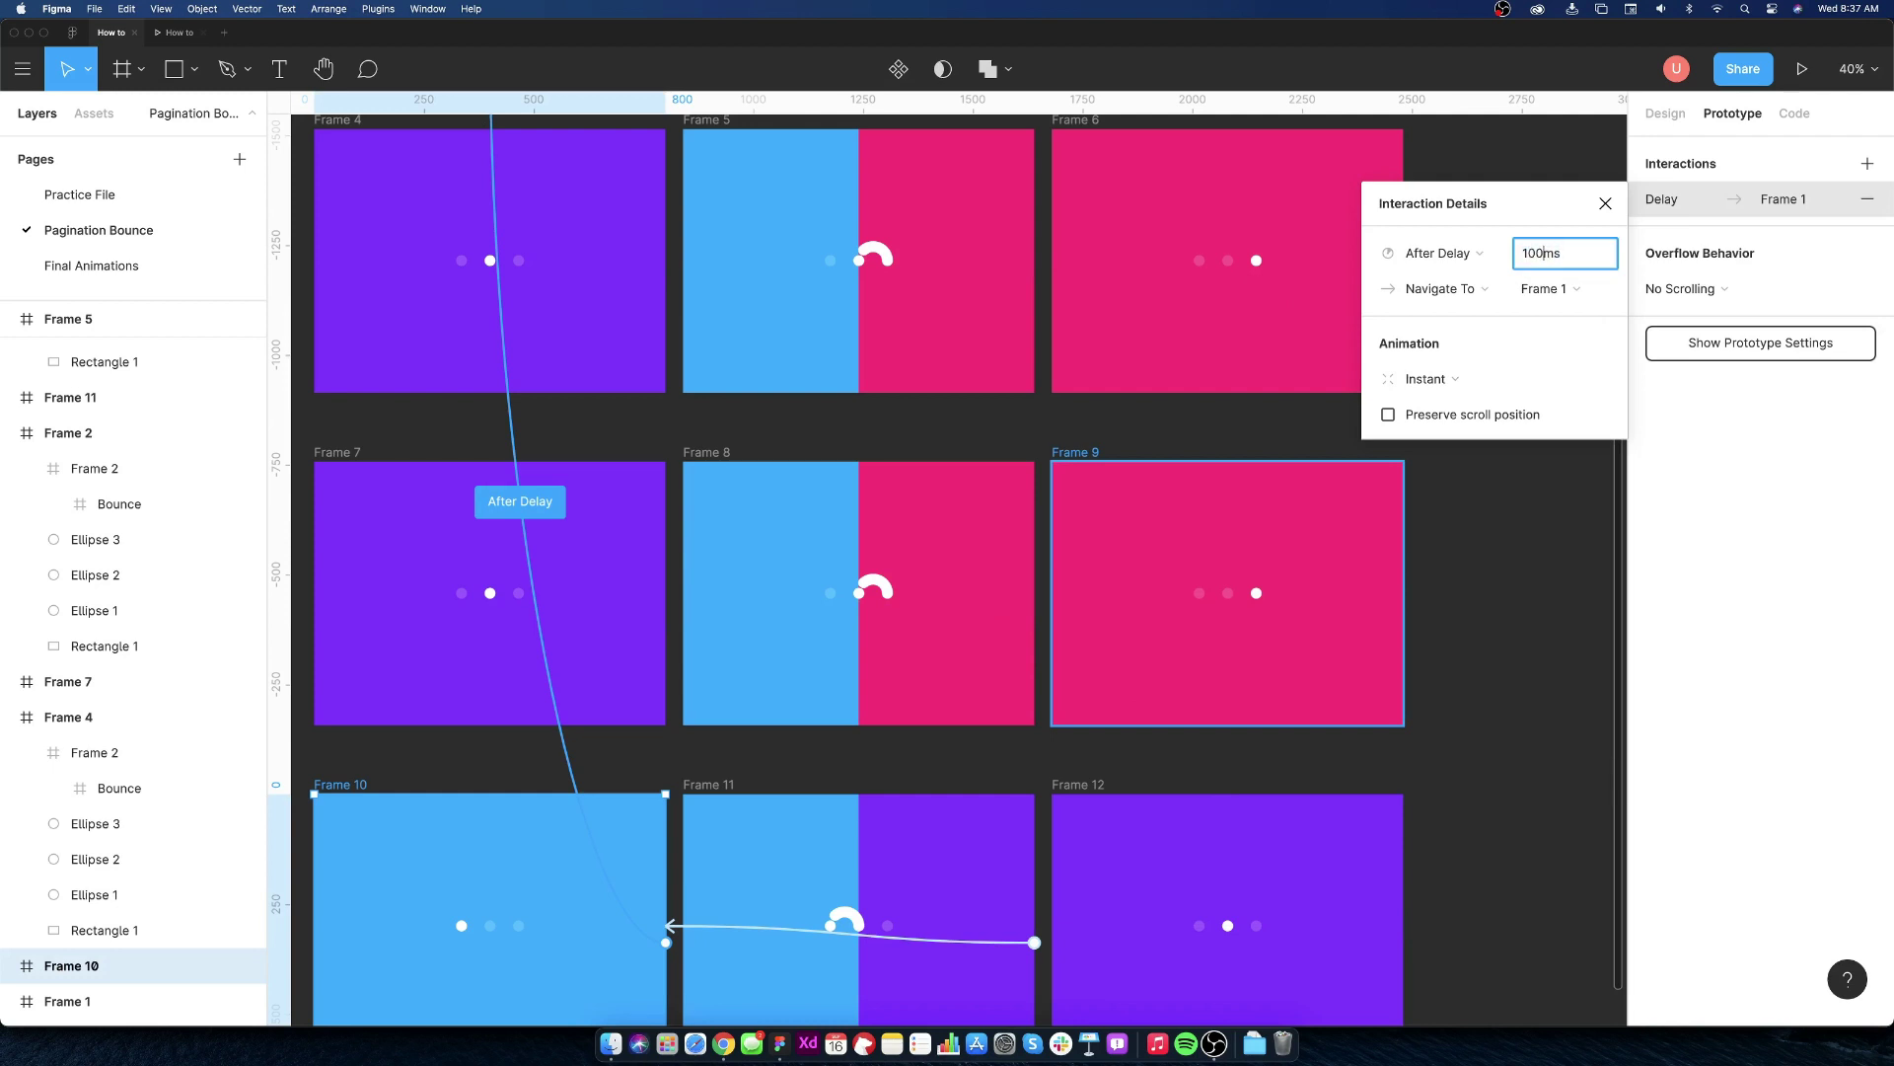
# - Close the Interaction Details popup to leave all twelve looping frames in view
pyautogui.click(1499, 501)
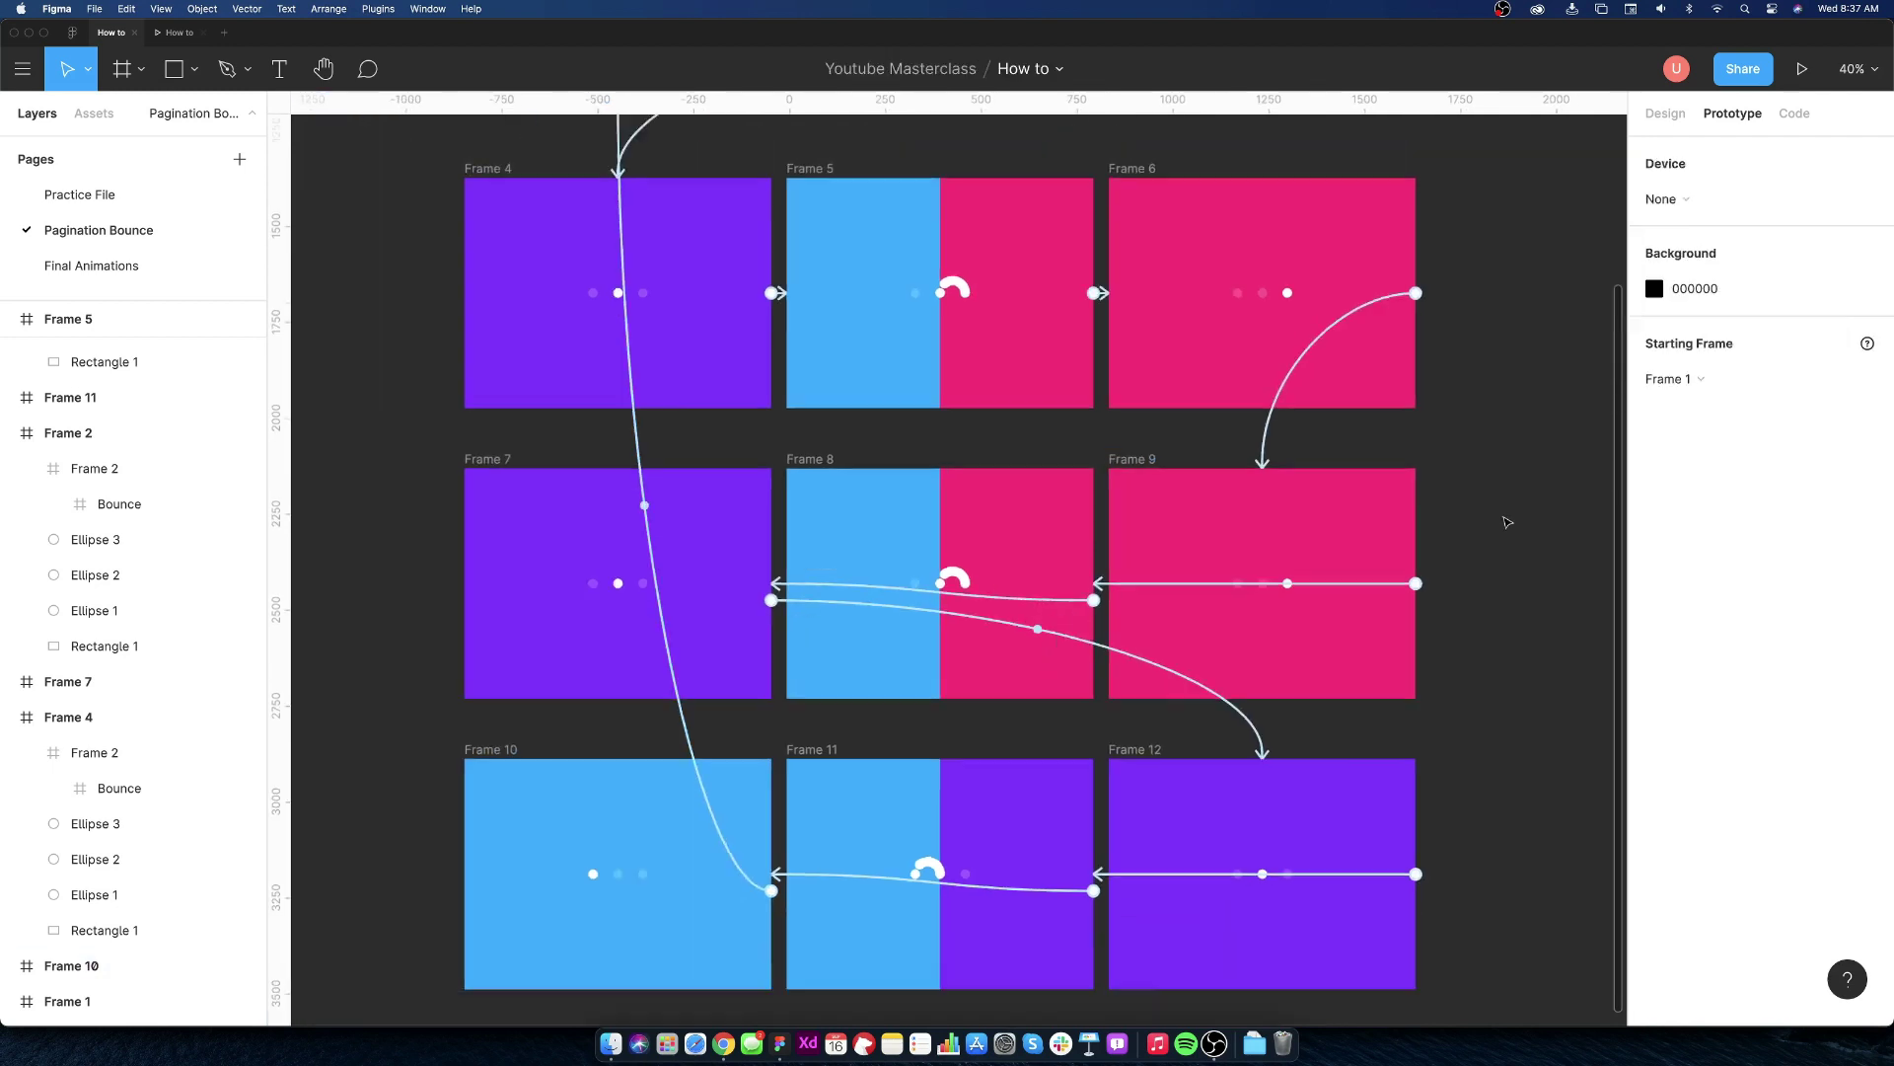
pyautogui.scroll(-5, 1499, 519)
pyautogui.scroll(-3, 639, 218)
pyautogui.hscroll(3, 640, 218)
pyautogui.hscroll(3, 640, 218)
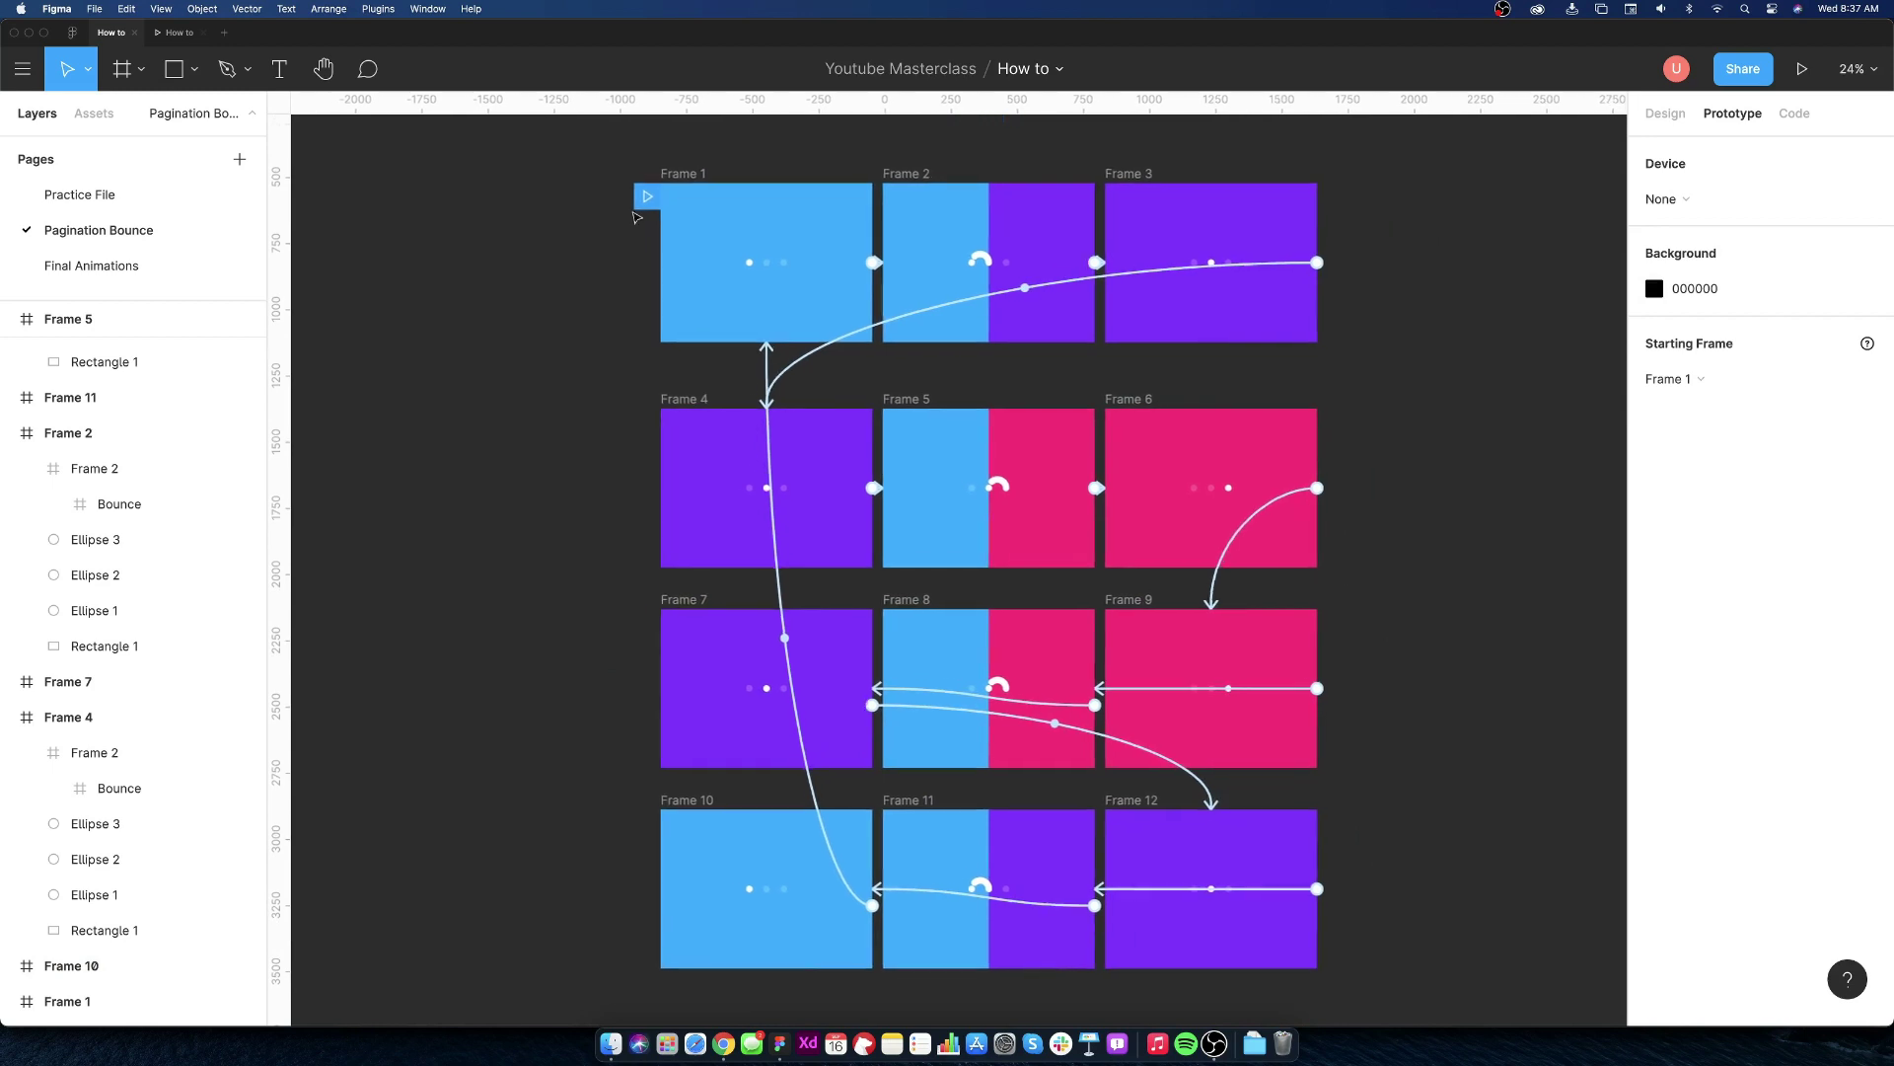